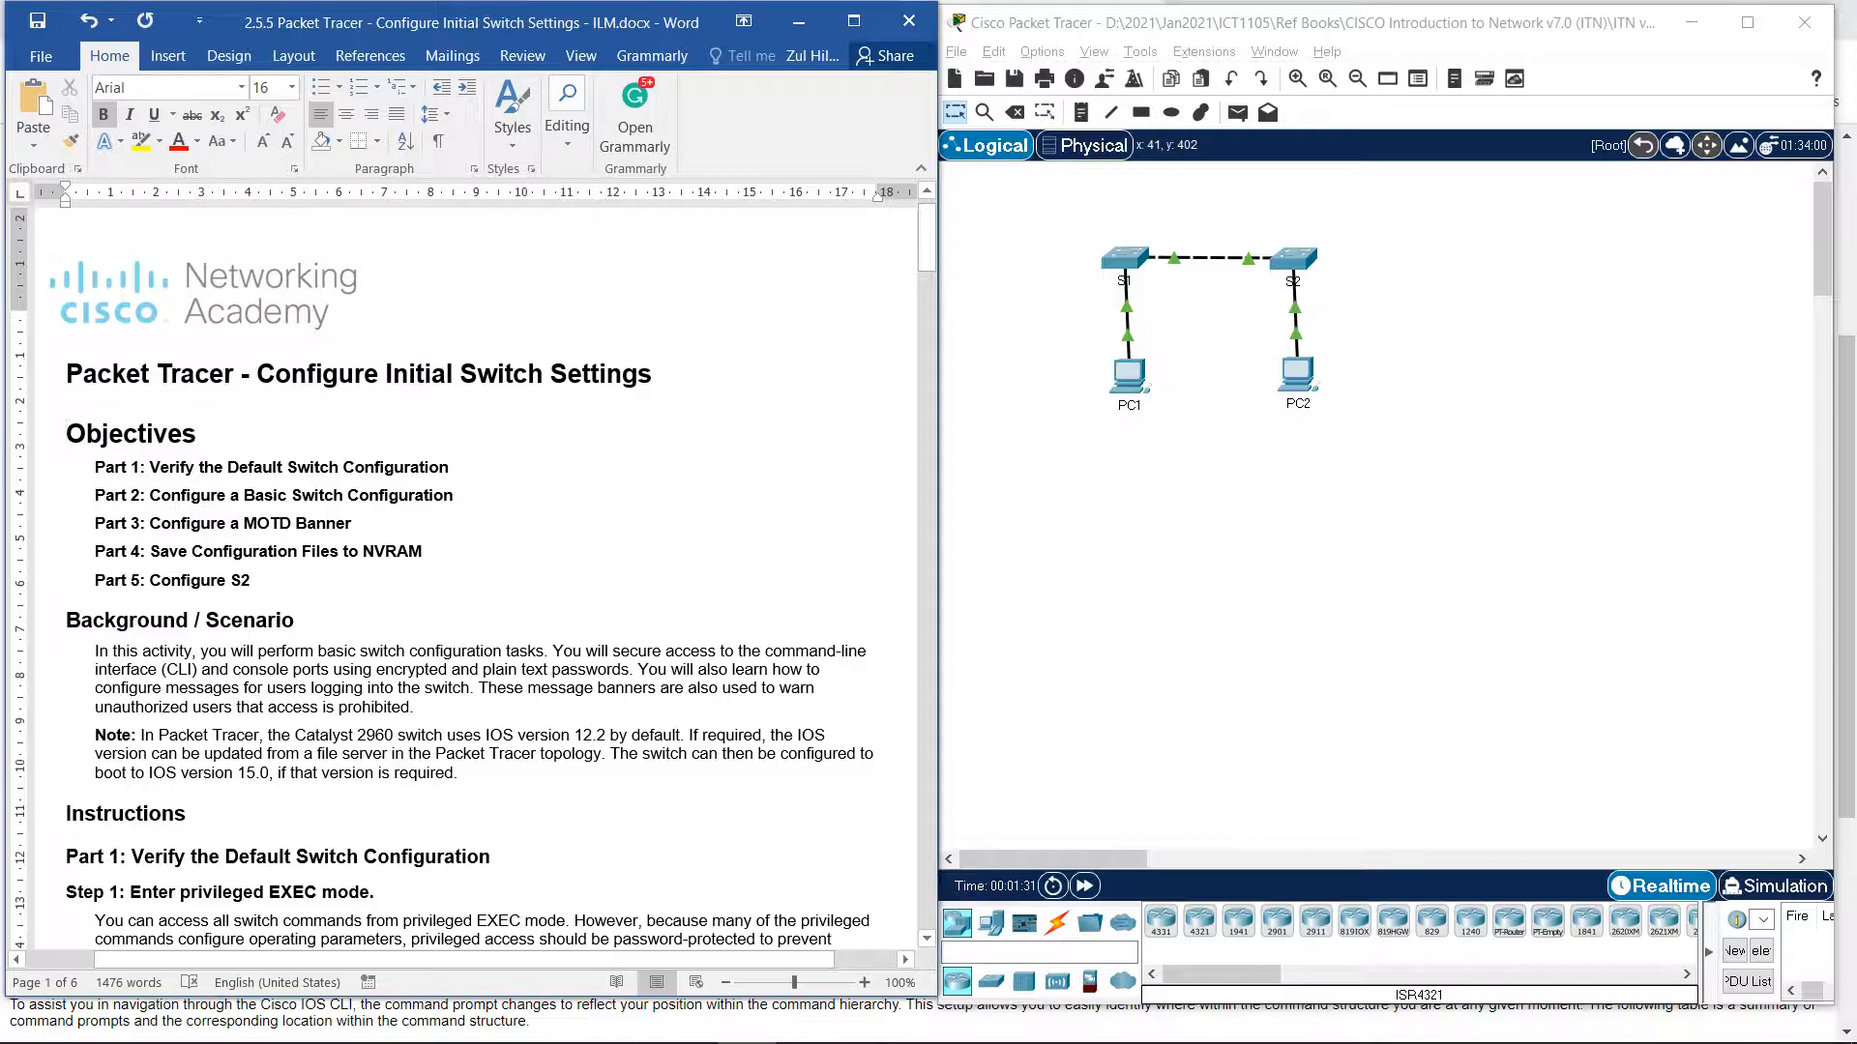
Scroll the lab document from the title past Objectives and Background down to Part 1 Step 2.
{"action": "scroll", "coordinate": [472, 580], "scroll_direction": "down", "scroll_amount": 2}
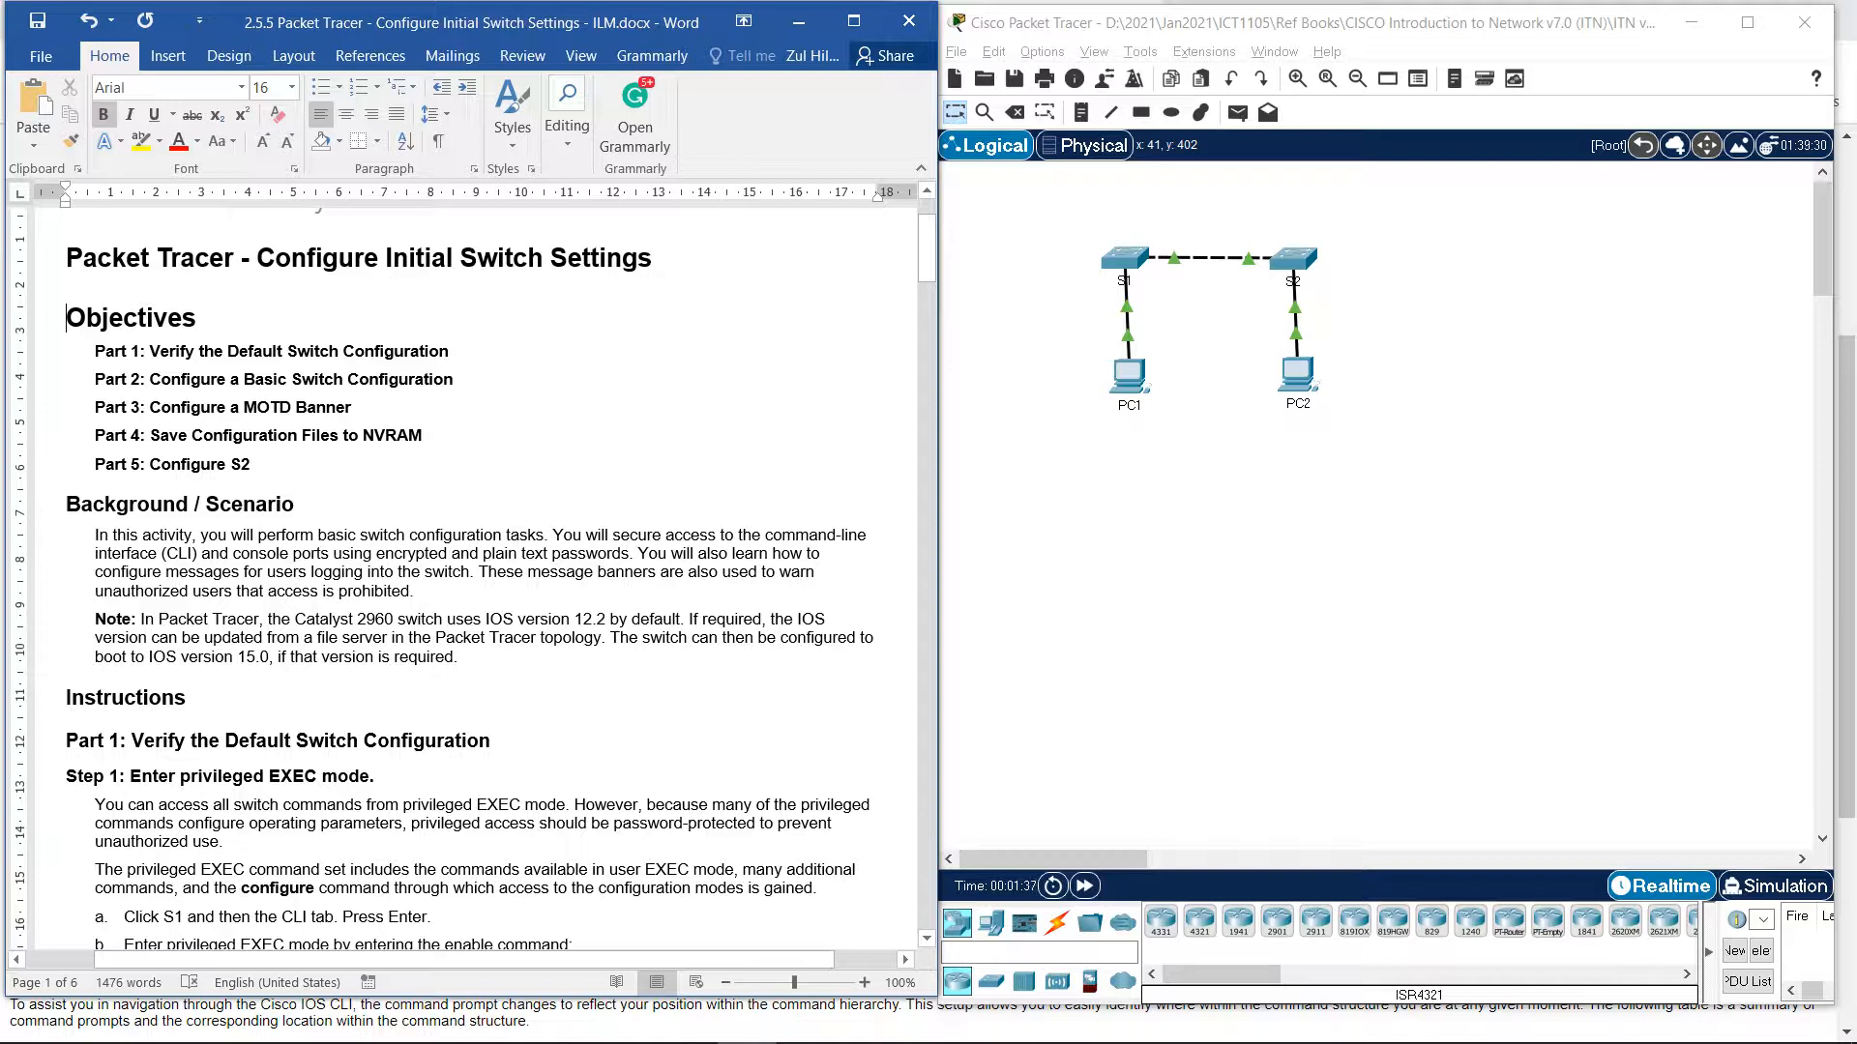
{"action": "scroll", "coordinate": [472, 580], "scroll_direction": "up", "scroll_amount": 1}
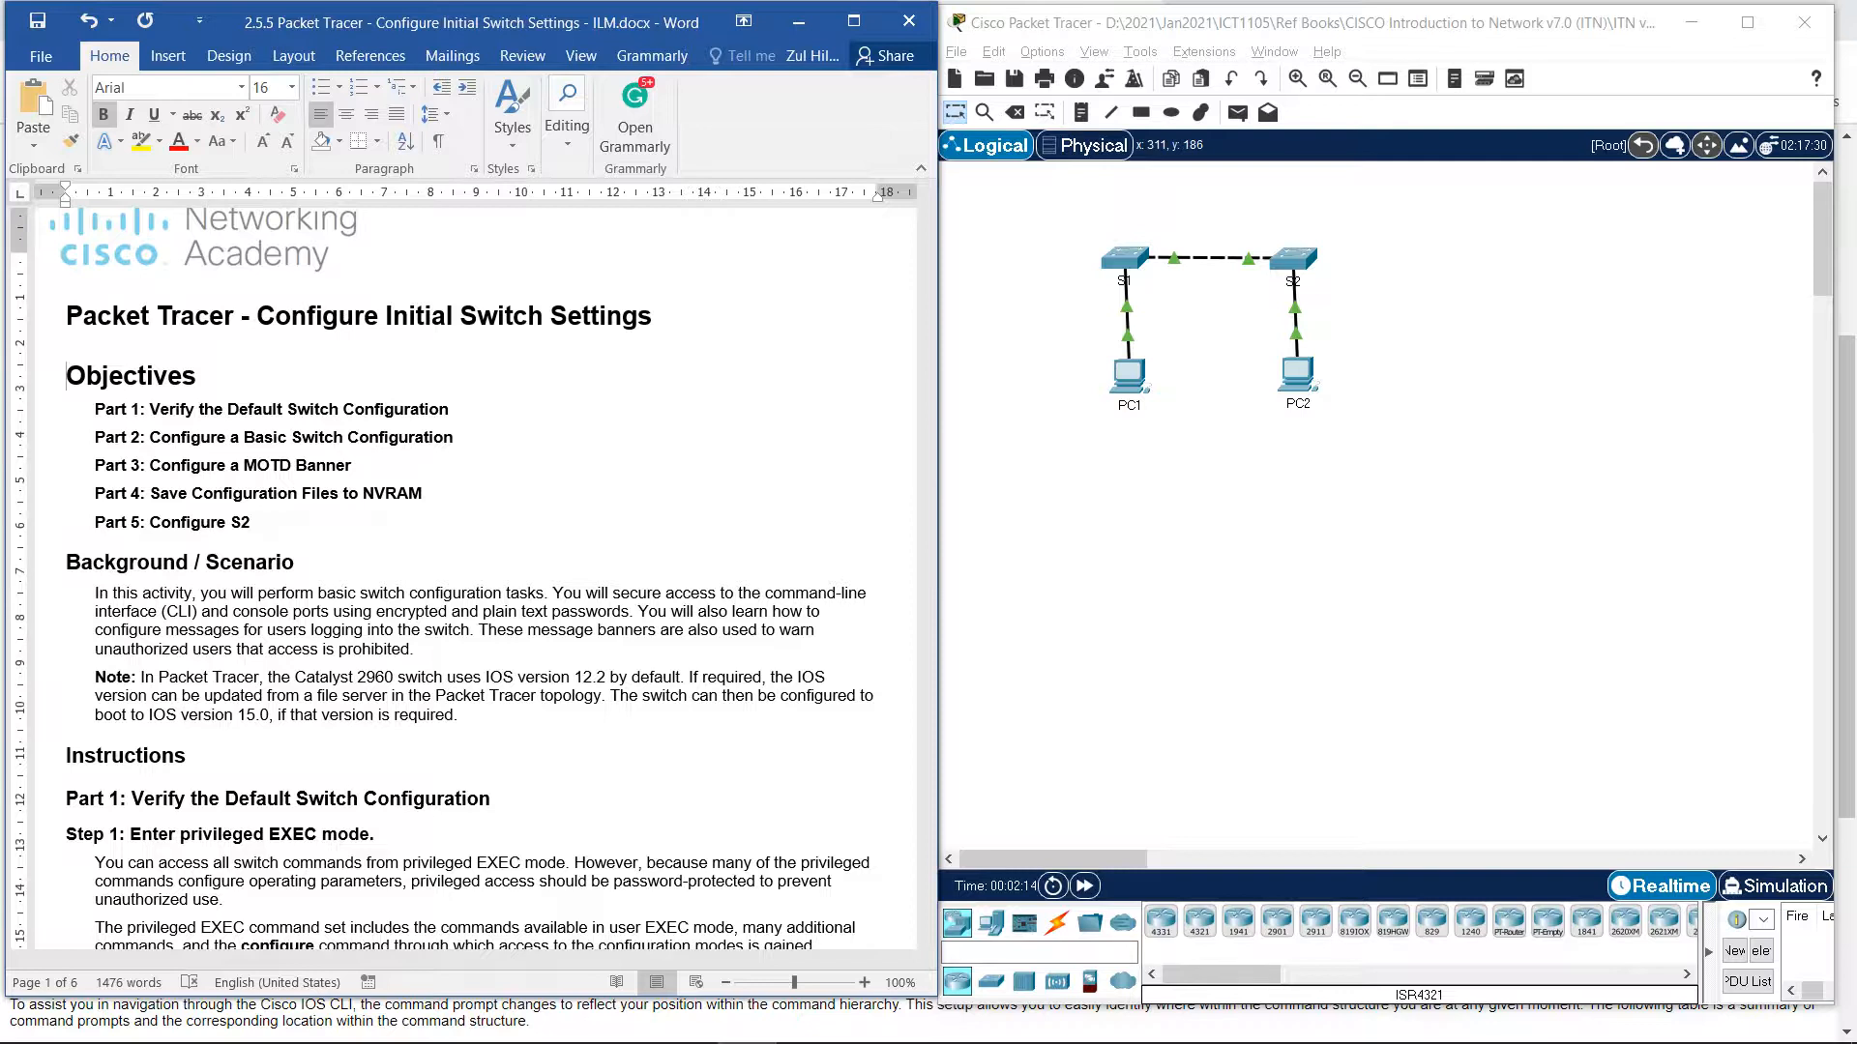
{"action": "scroll", "coordinate": [473, 578], "scroll_direction": "down", "scroll_amount": 1}
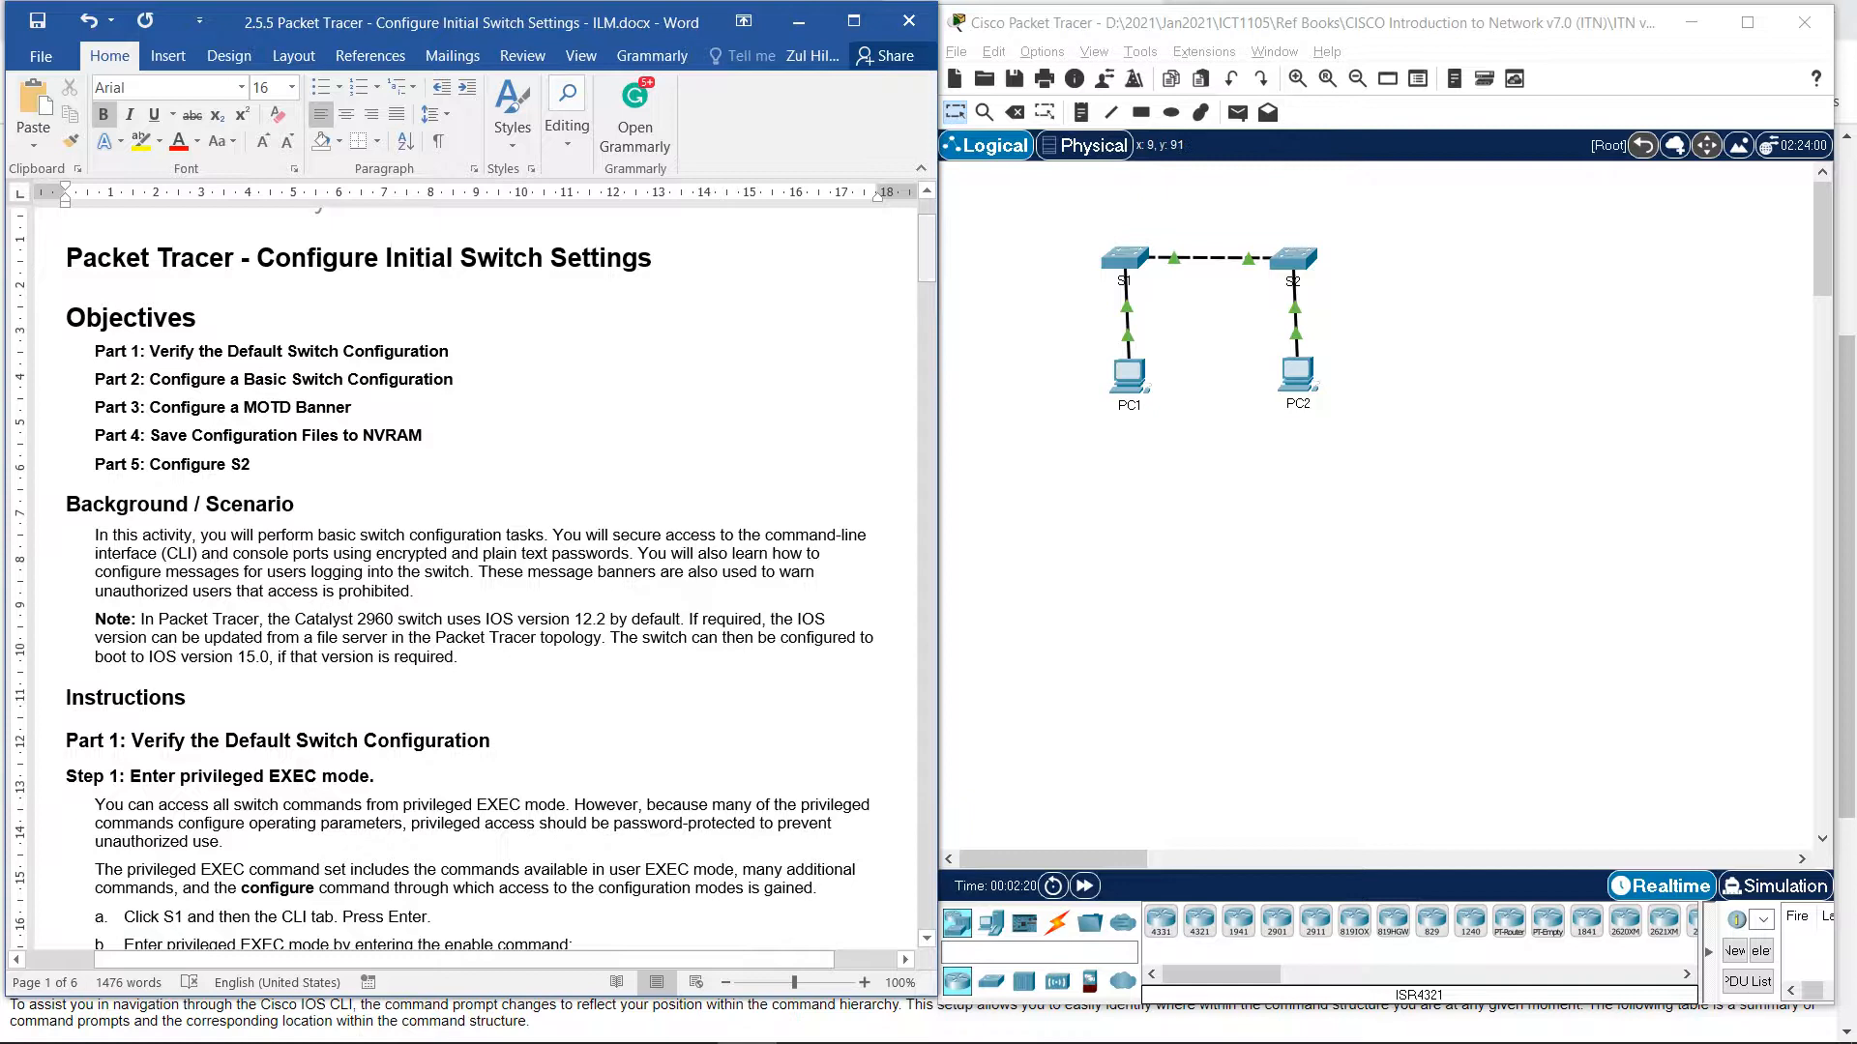
{"action": "mouse_move", "coordinate": [927, 251]}
{"action": "left_mouse_down"}
{"action": "mouse_move", "coordinate": [926, 395]}
{"action": "mouse_move", "coordinate": [926, 247]}
{"action": "left_mouse_up"}
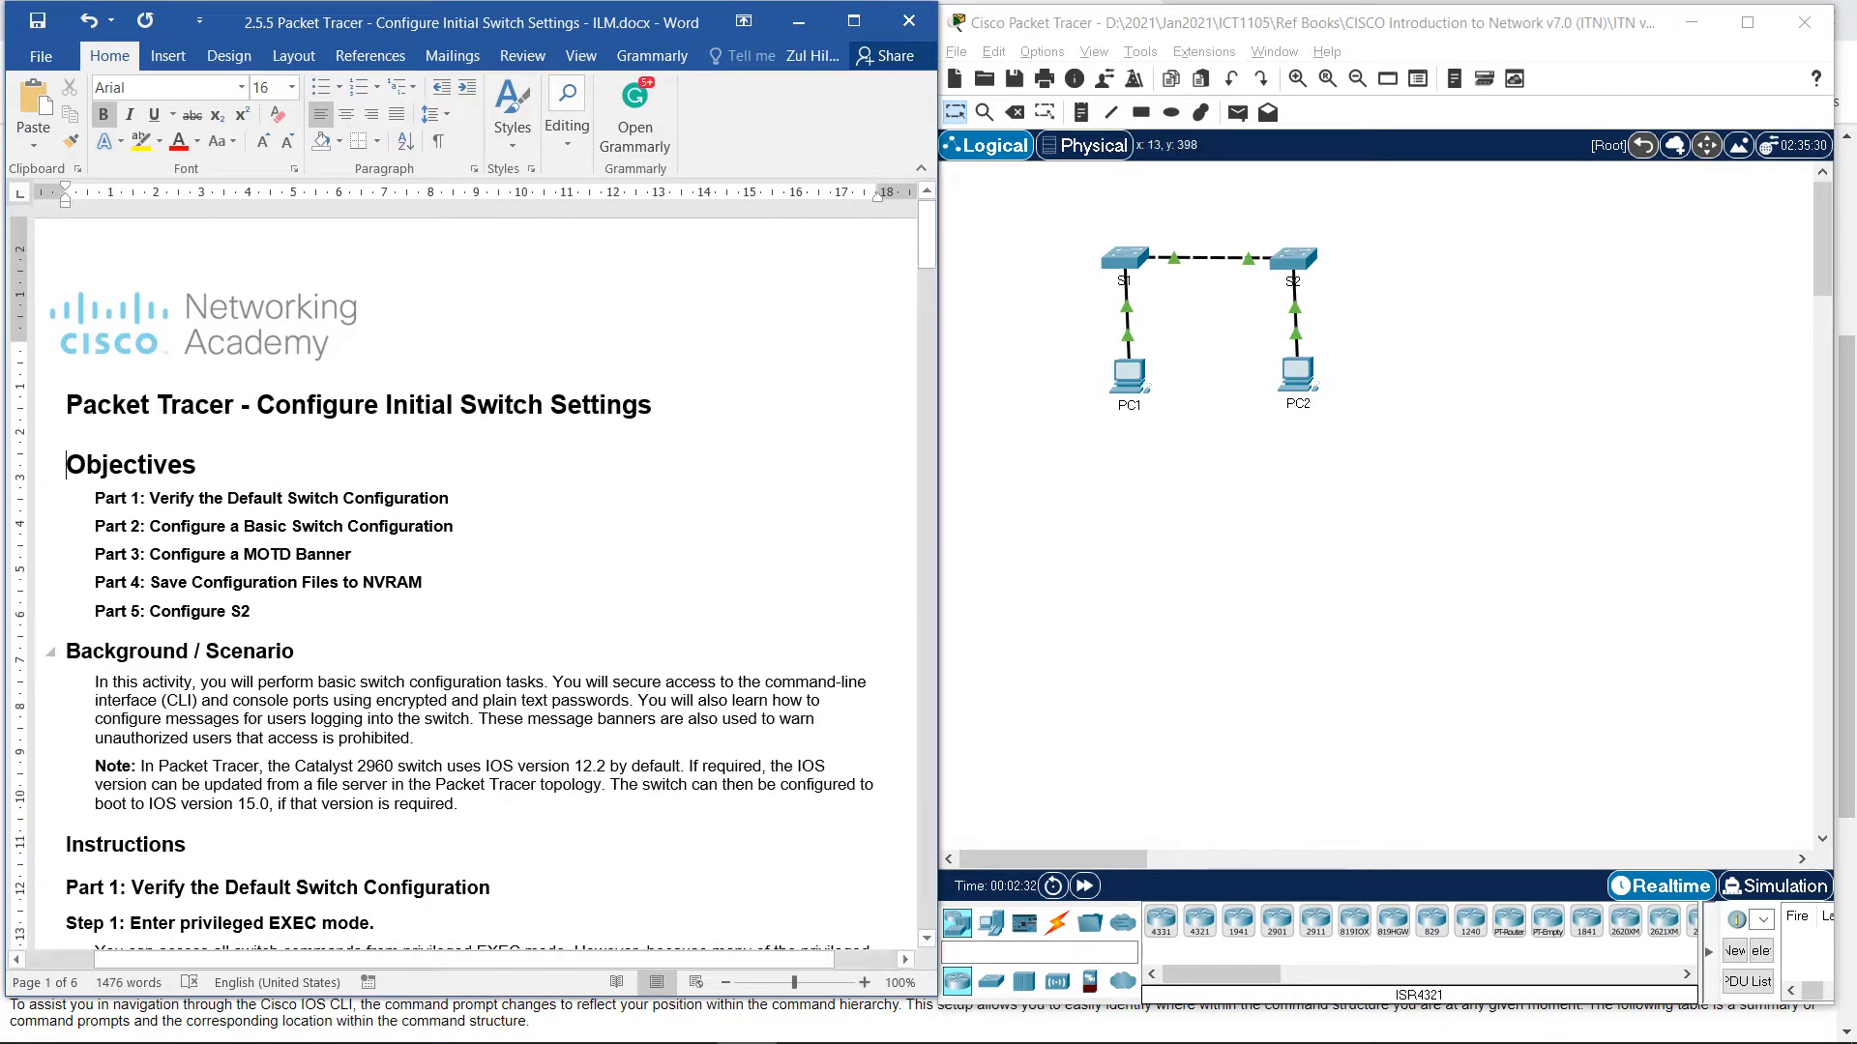
{"action": "scroll", "coordinate": [464, 580], "scroll_direction": "down", "scroll_amount": 3}
{"action": "scroll", "coordinate": [464, 581], "scroll_direction": "down", "scroll_amount": 3}
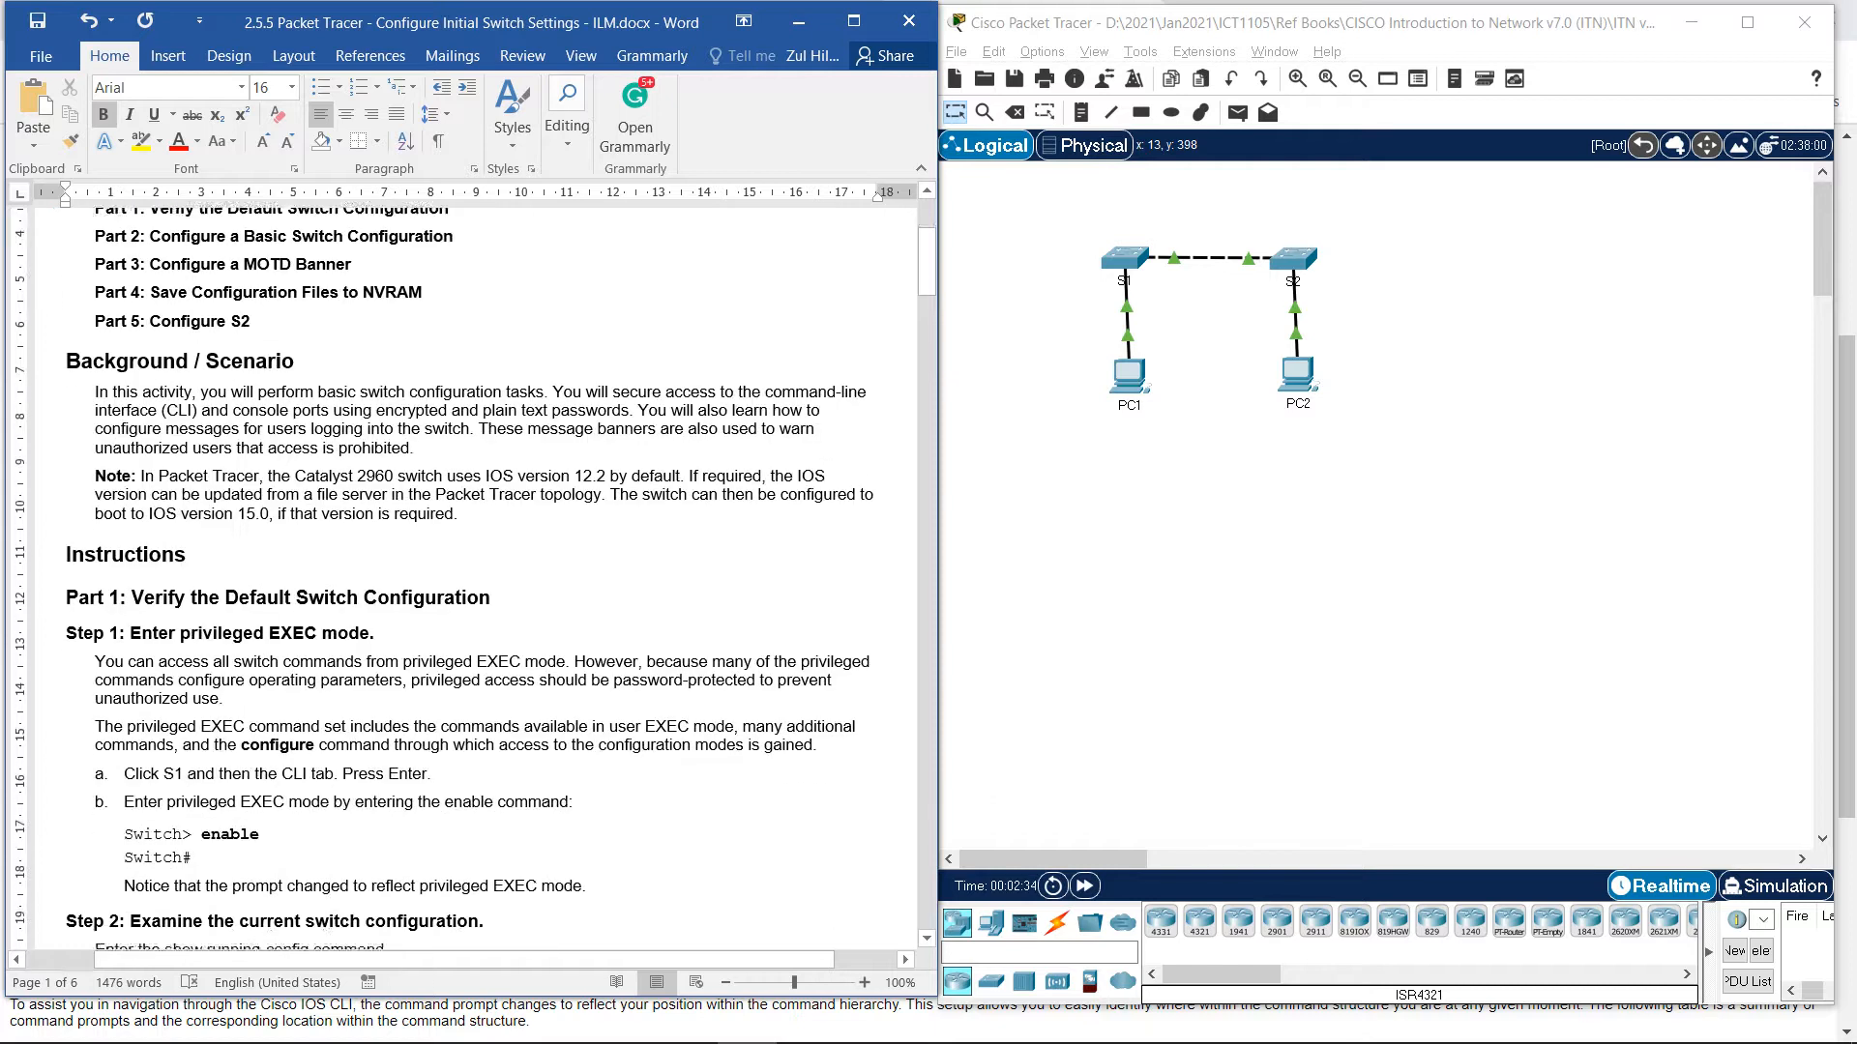
{"action": "scroll", "coordinate": [464, 580], "scroll_direction": "down", "scroll_amount": 1}
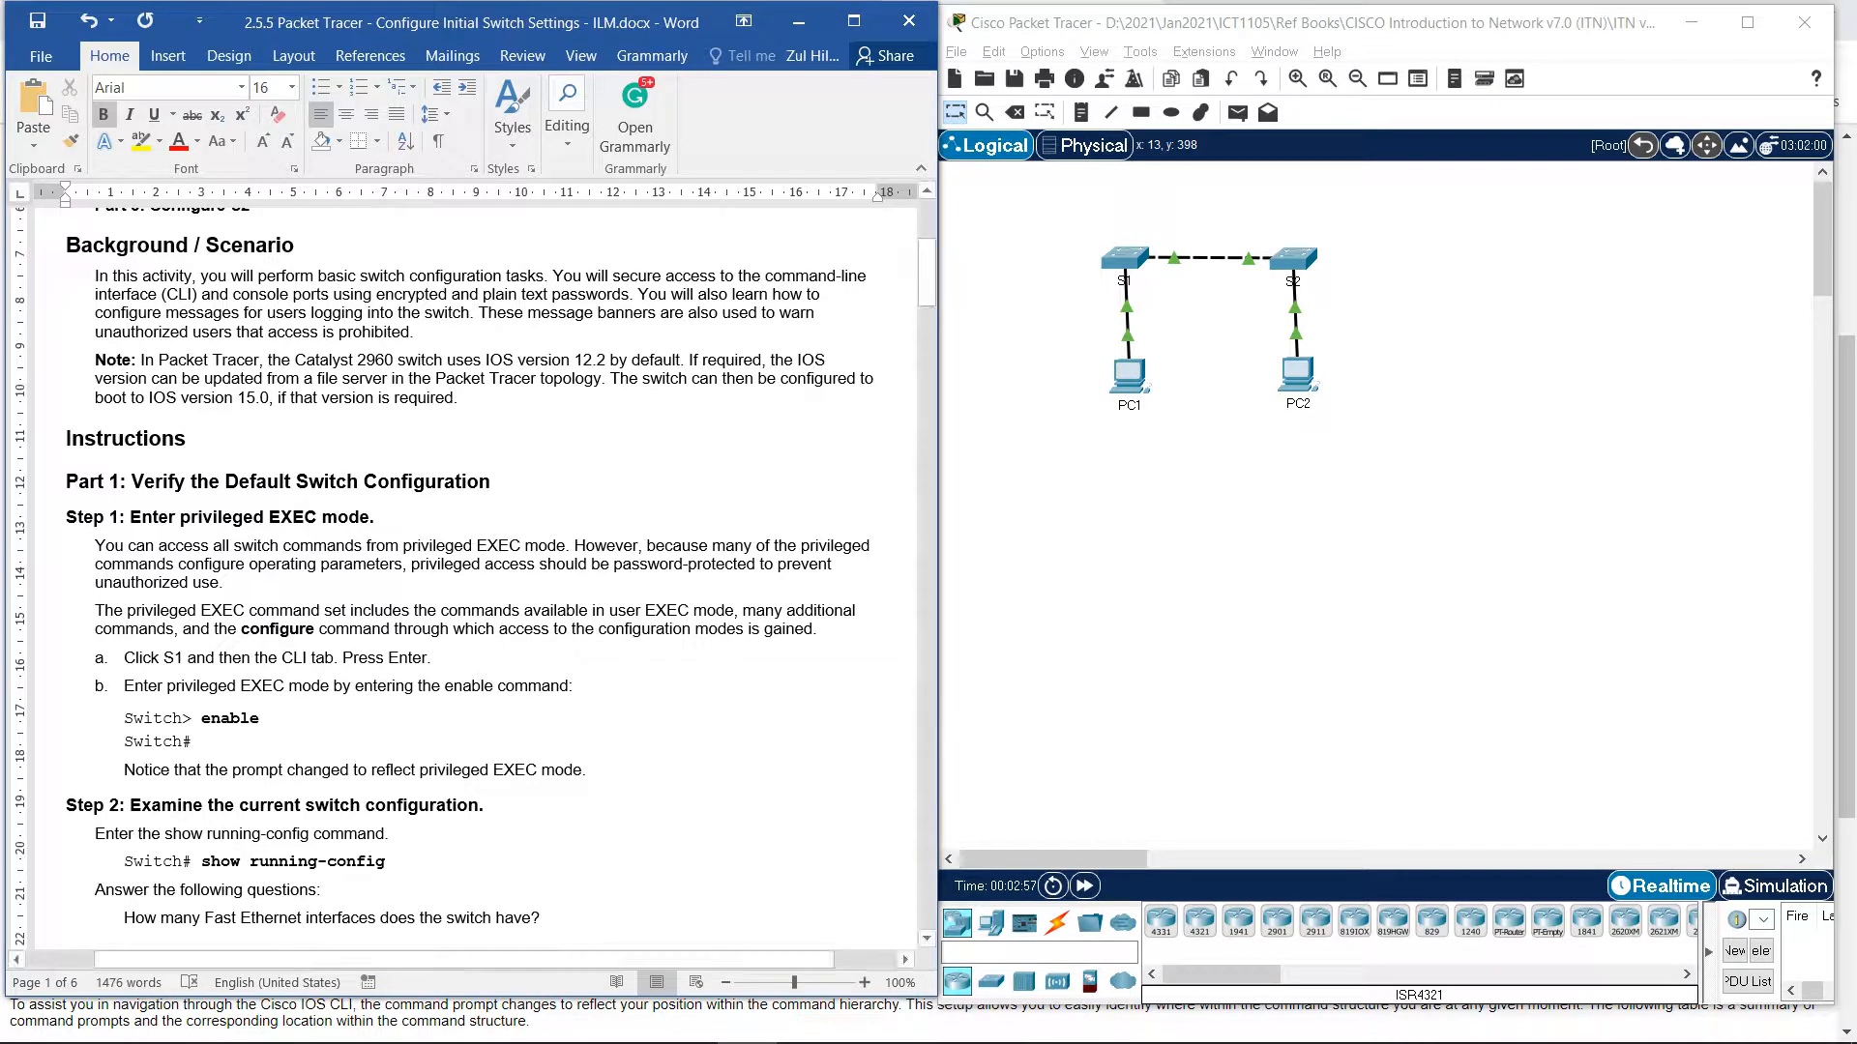
Highlight the unauthorized-access, Catalyst 2960, IOS 12.2 and privileged-password phrases while scrolling to answer 24.
{"action": "left_click_drag", "start_coordinate": [416, 332], "coordinate": [93, 332]}
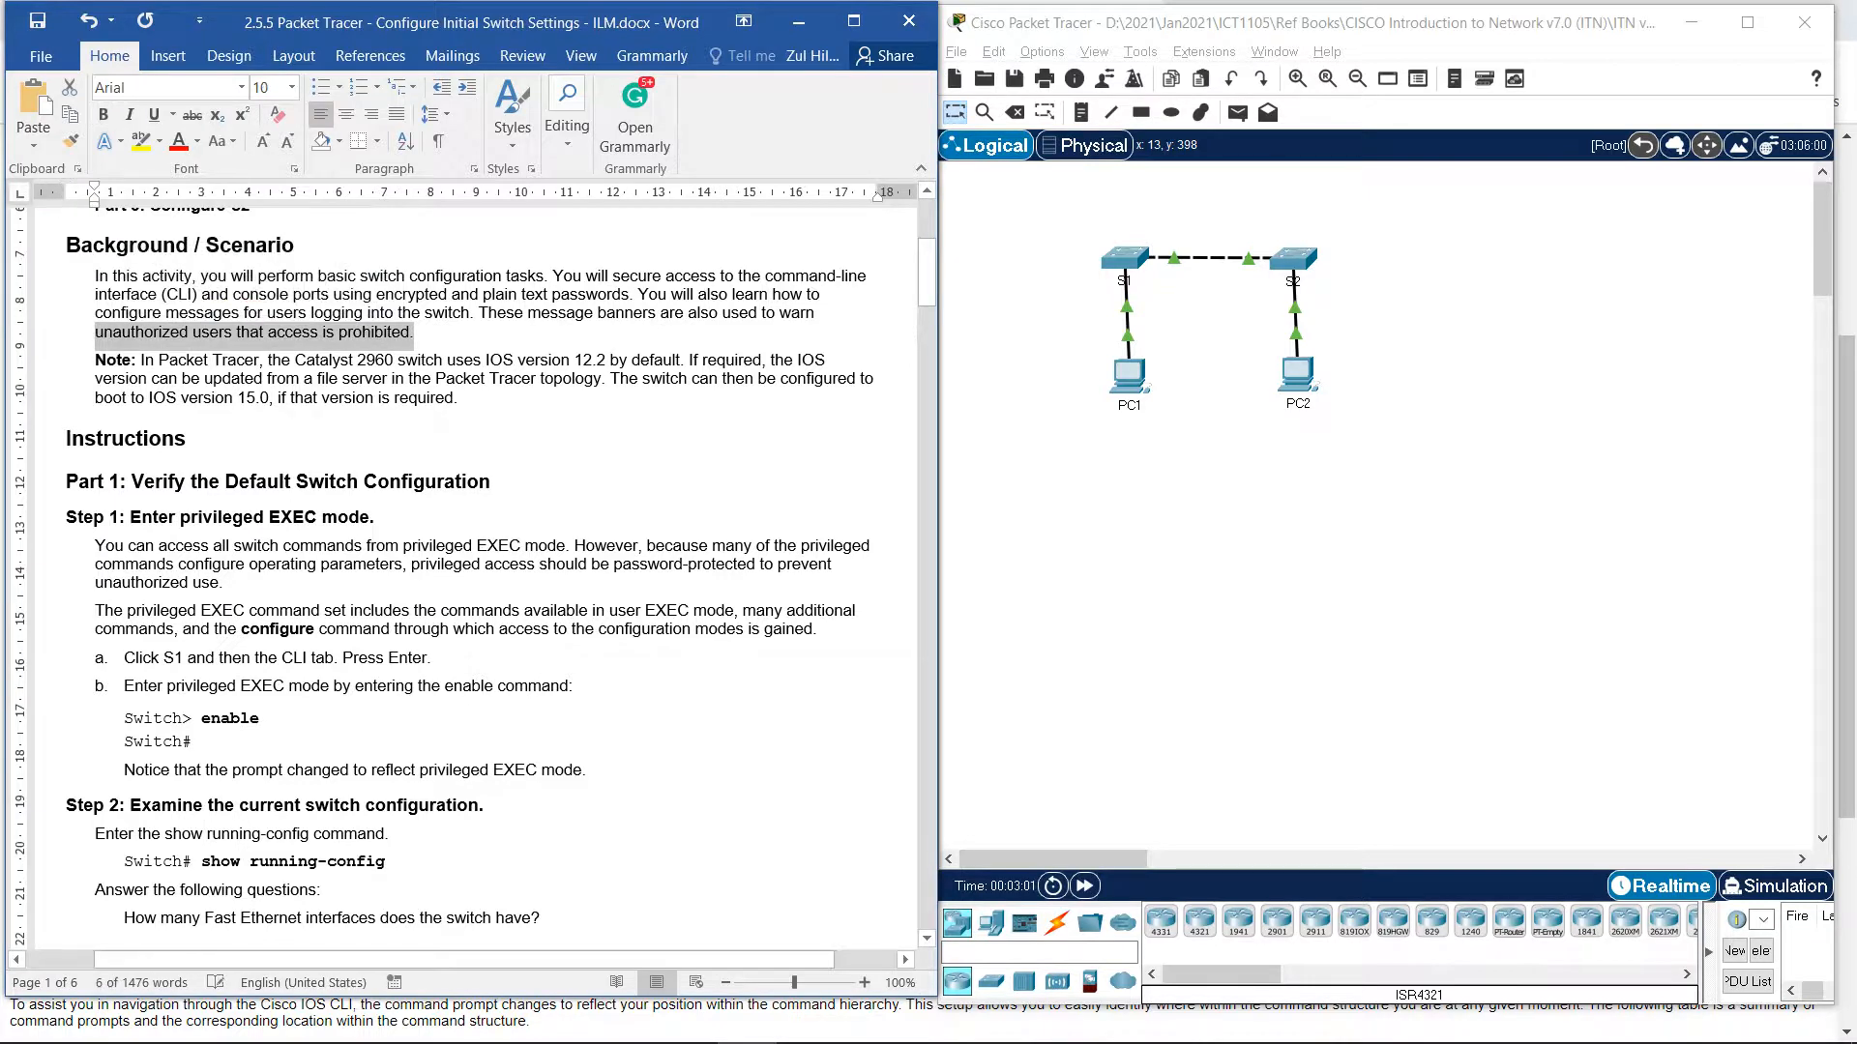
{"action": "left_click_drag", "start_coordinate": [295, 360], "coordinate": [398, 360]}
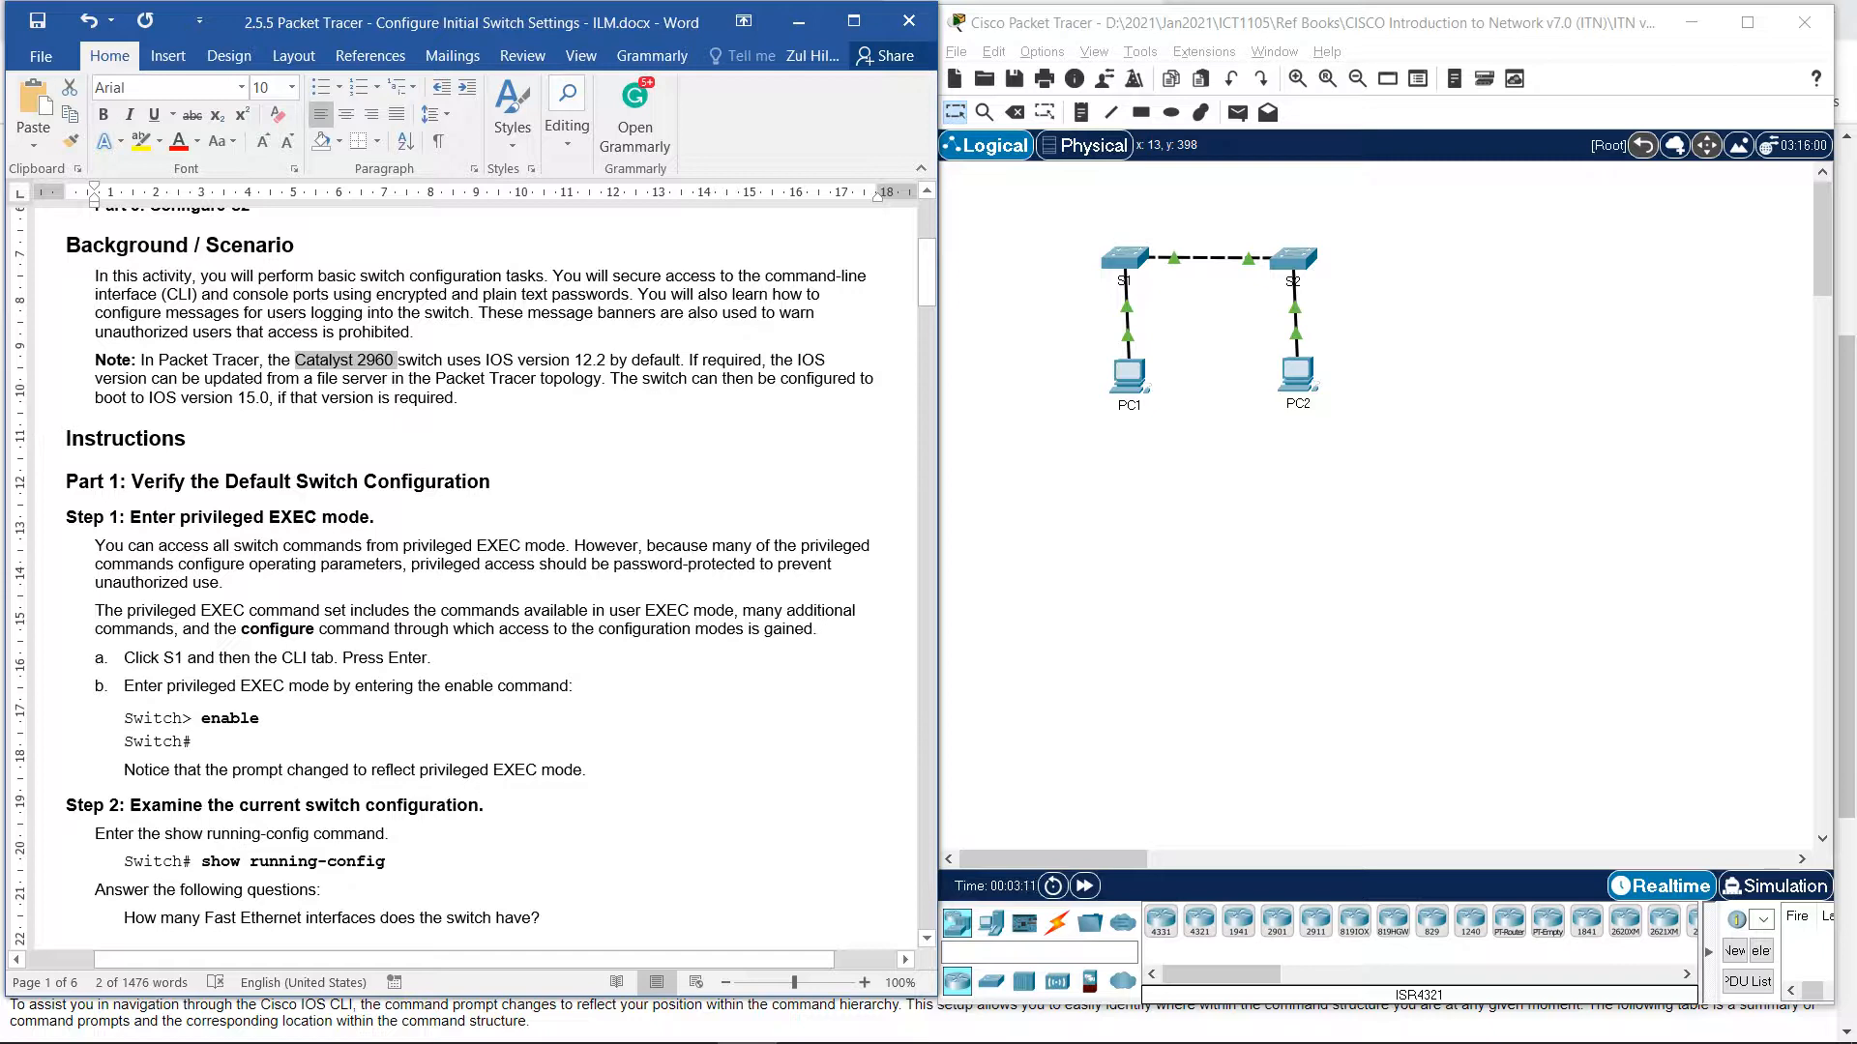
{"action": "left_click_drag", "start_coordinate": [486, 360], "coordinate": [609, 360]}
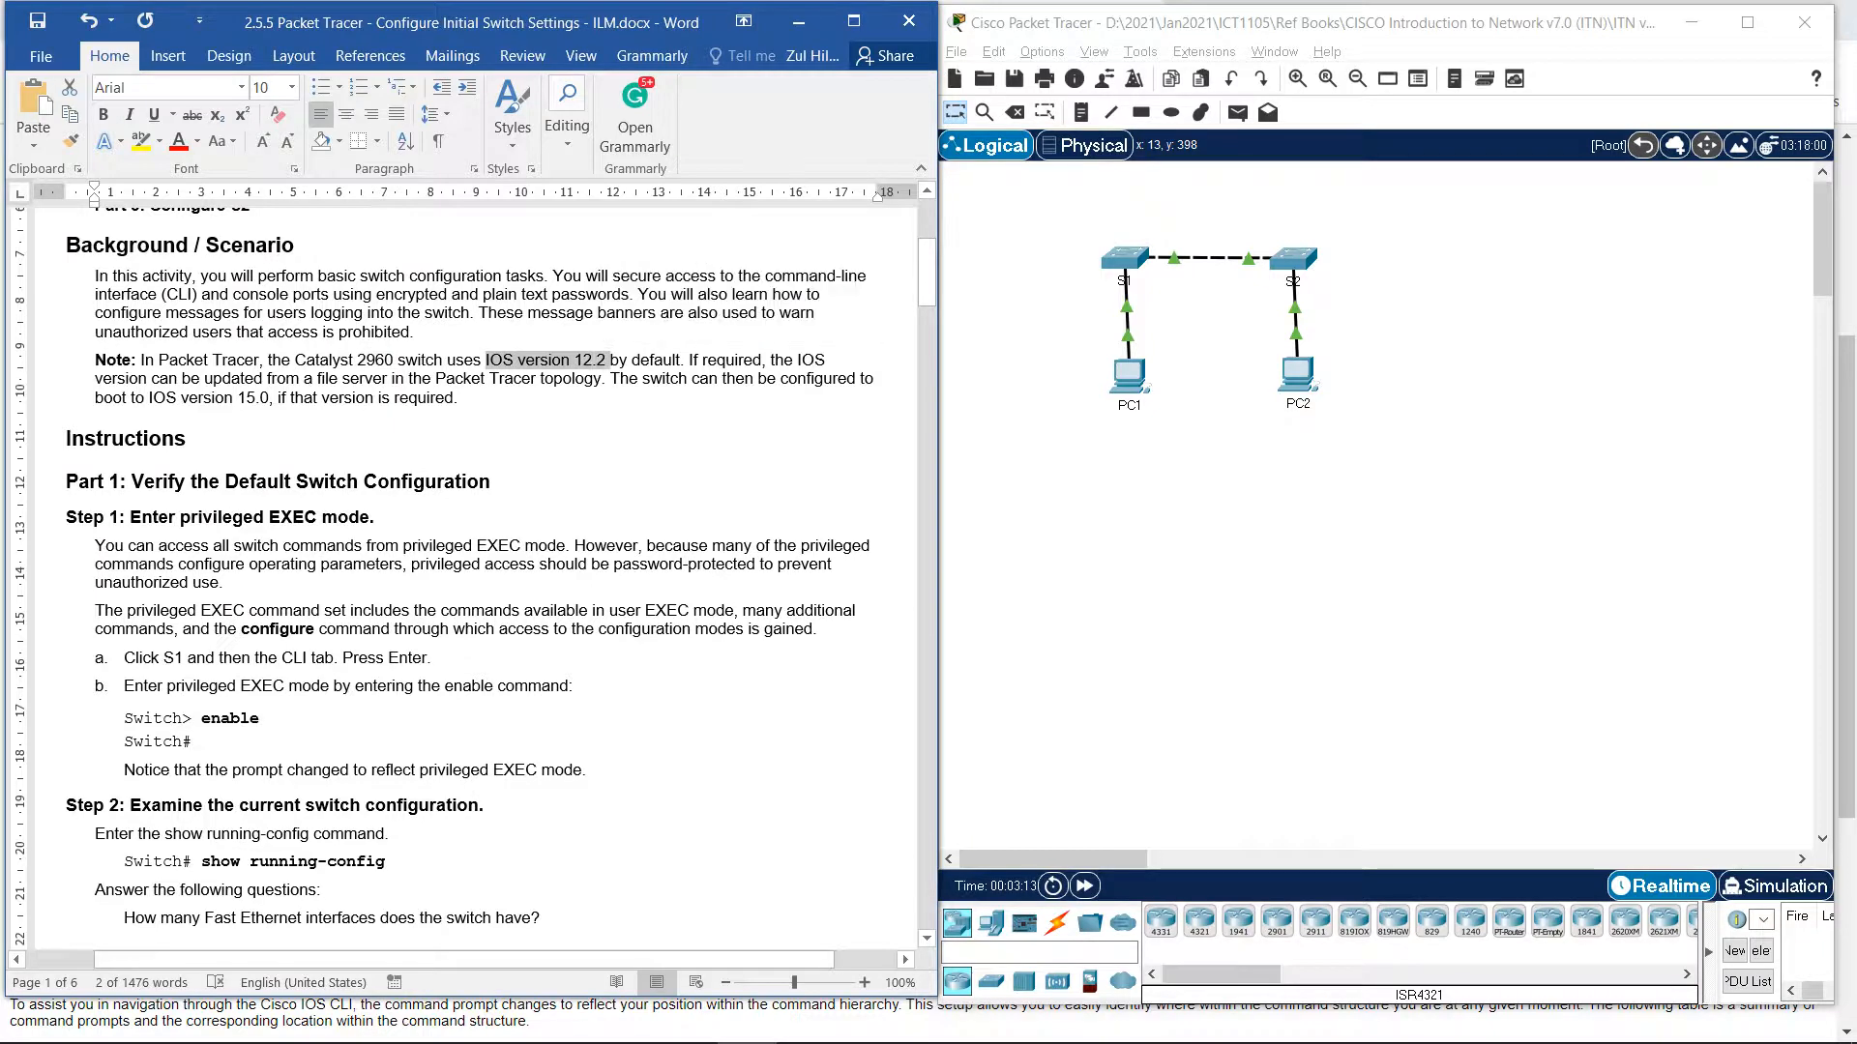
{"action": "scroll", "coordinate": [464, 580], "scroll_direction": "down", "scroll_amount": 3}
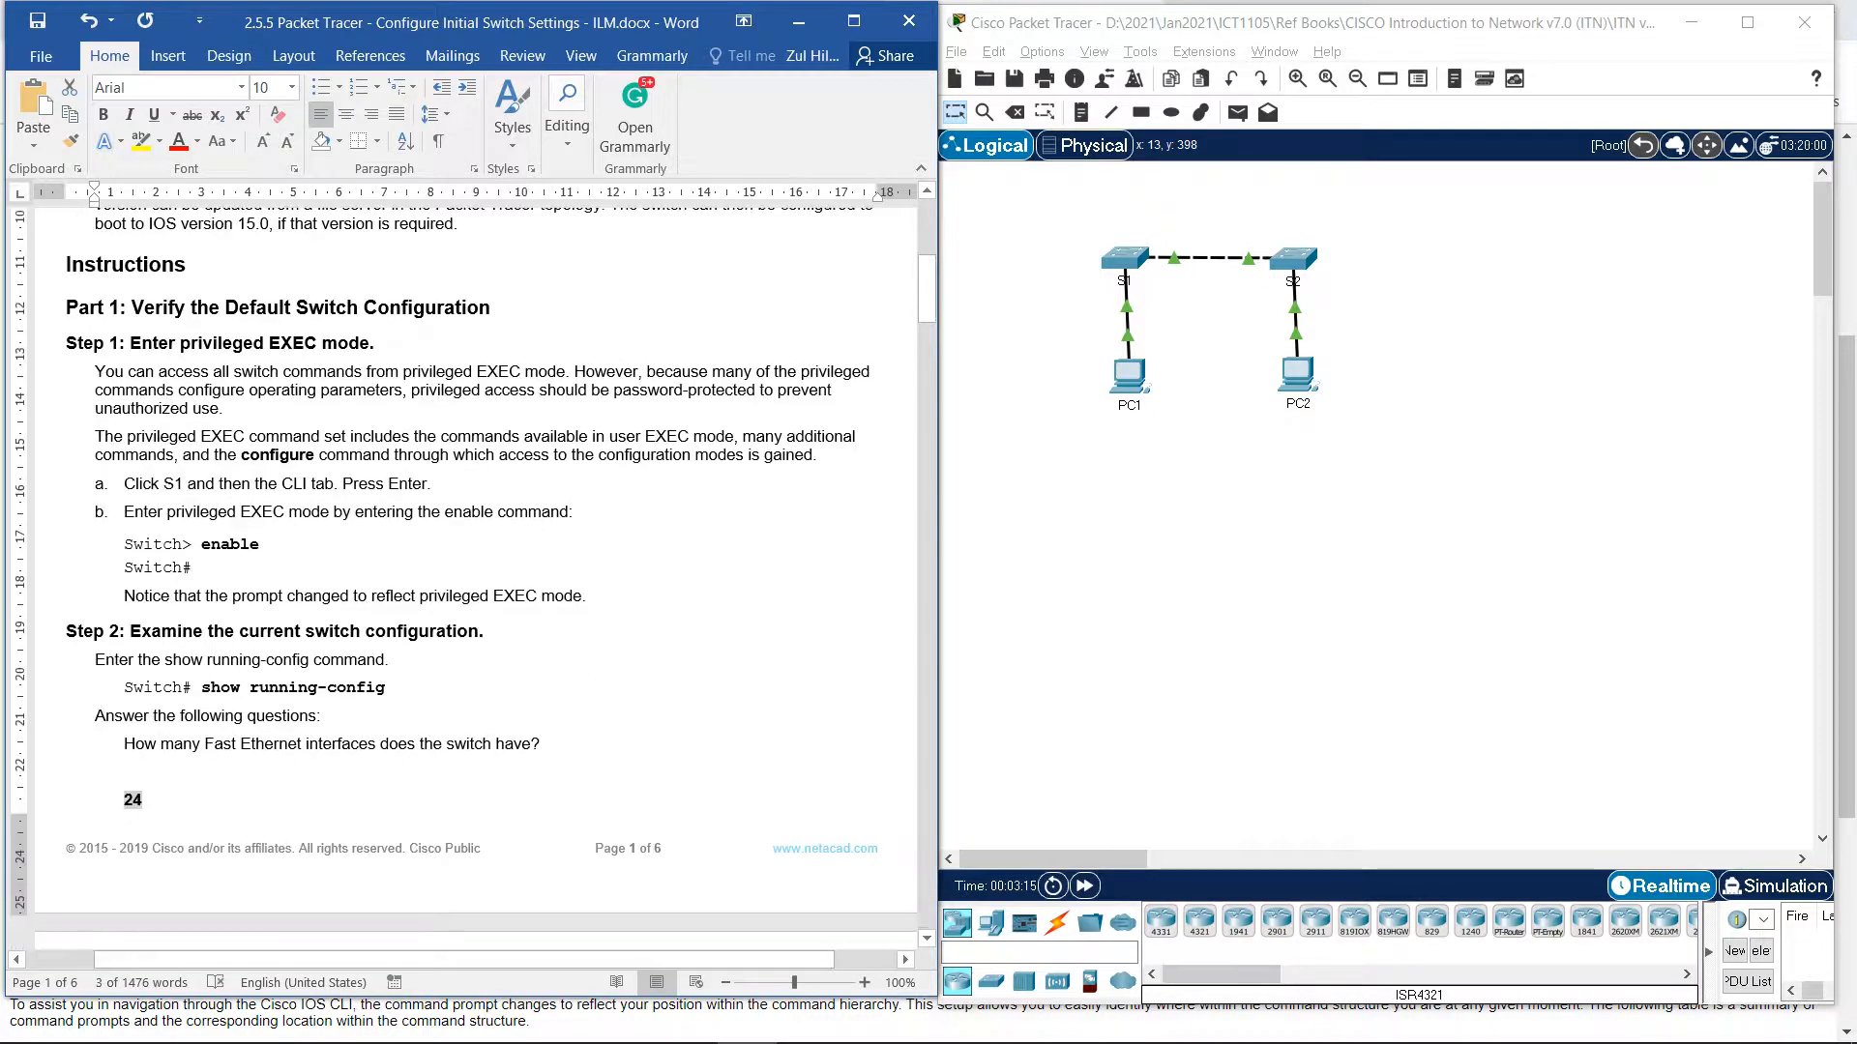
{"action": "scroll", "coordinate": [464, 570], "scroll_direction": "down", "scroll_amount": 1}
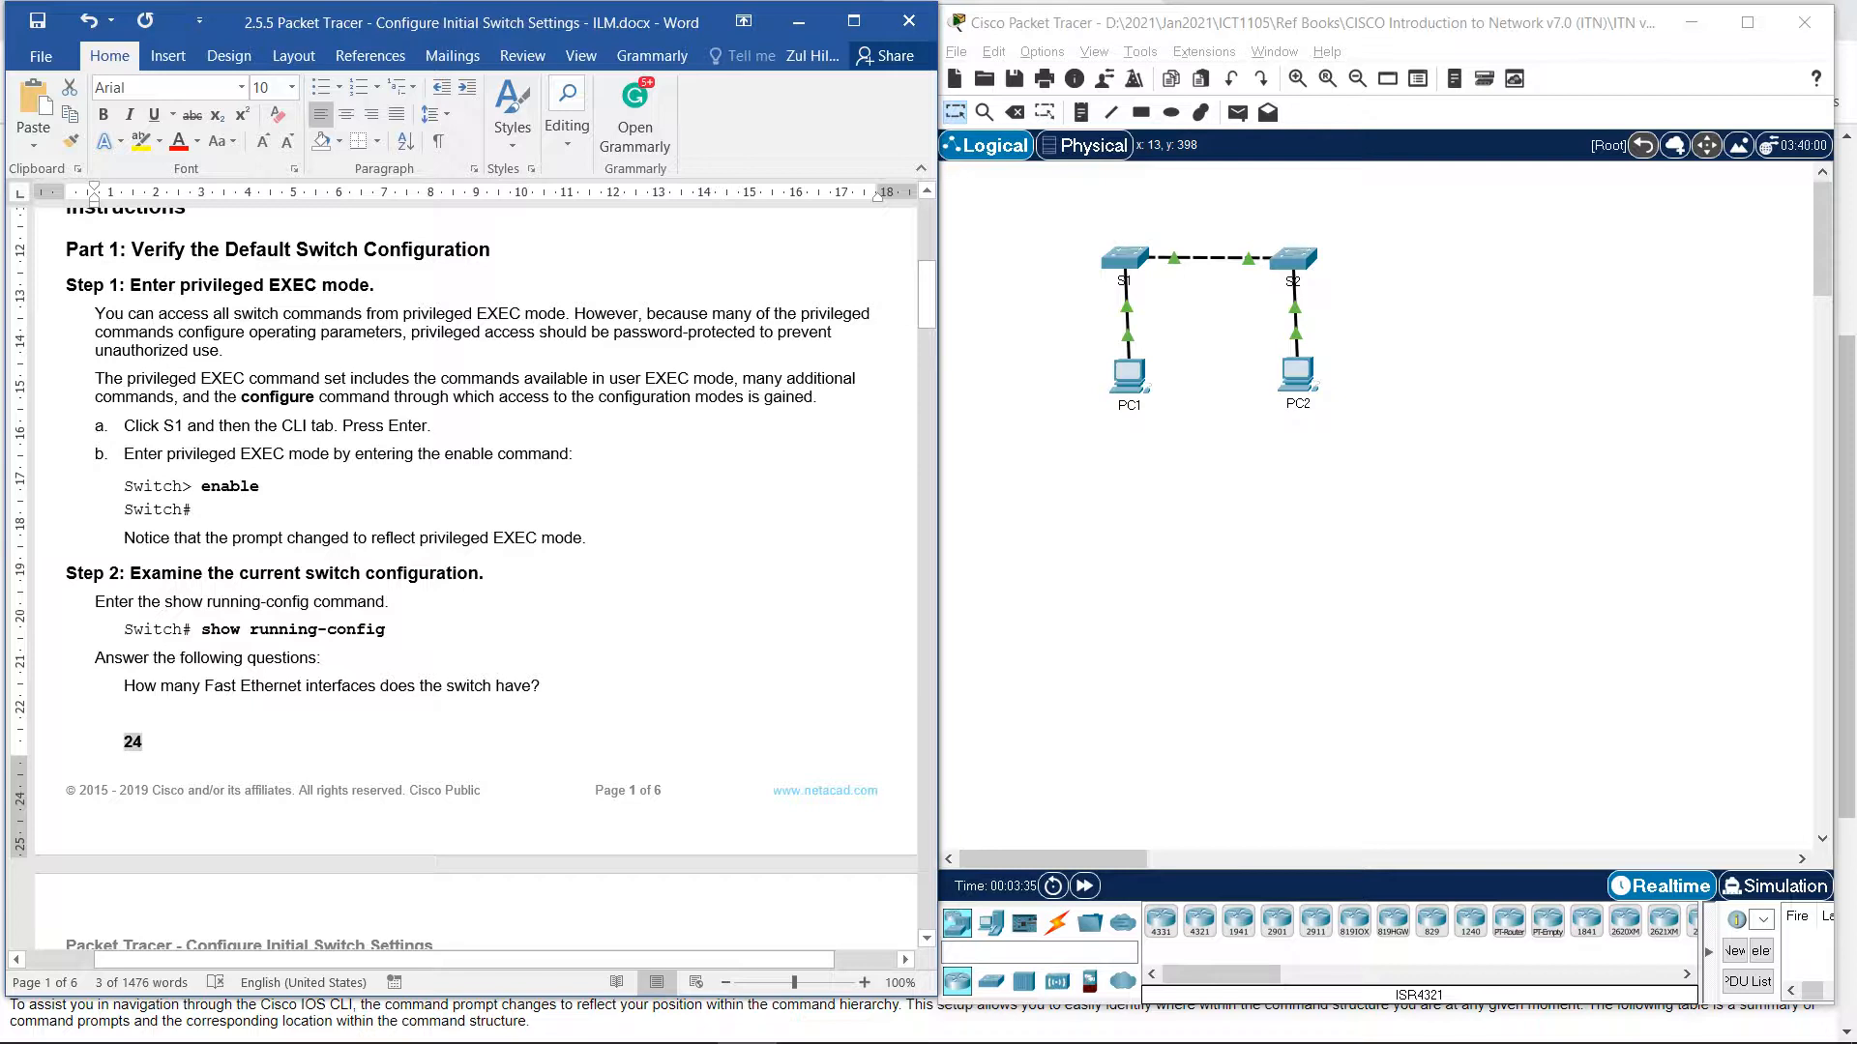
{"action": "left_click_drag", "start_coordinate": [615, 333], "coordinate": [758, 333]}
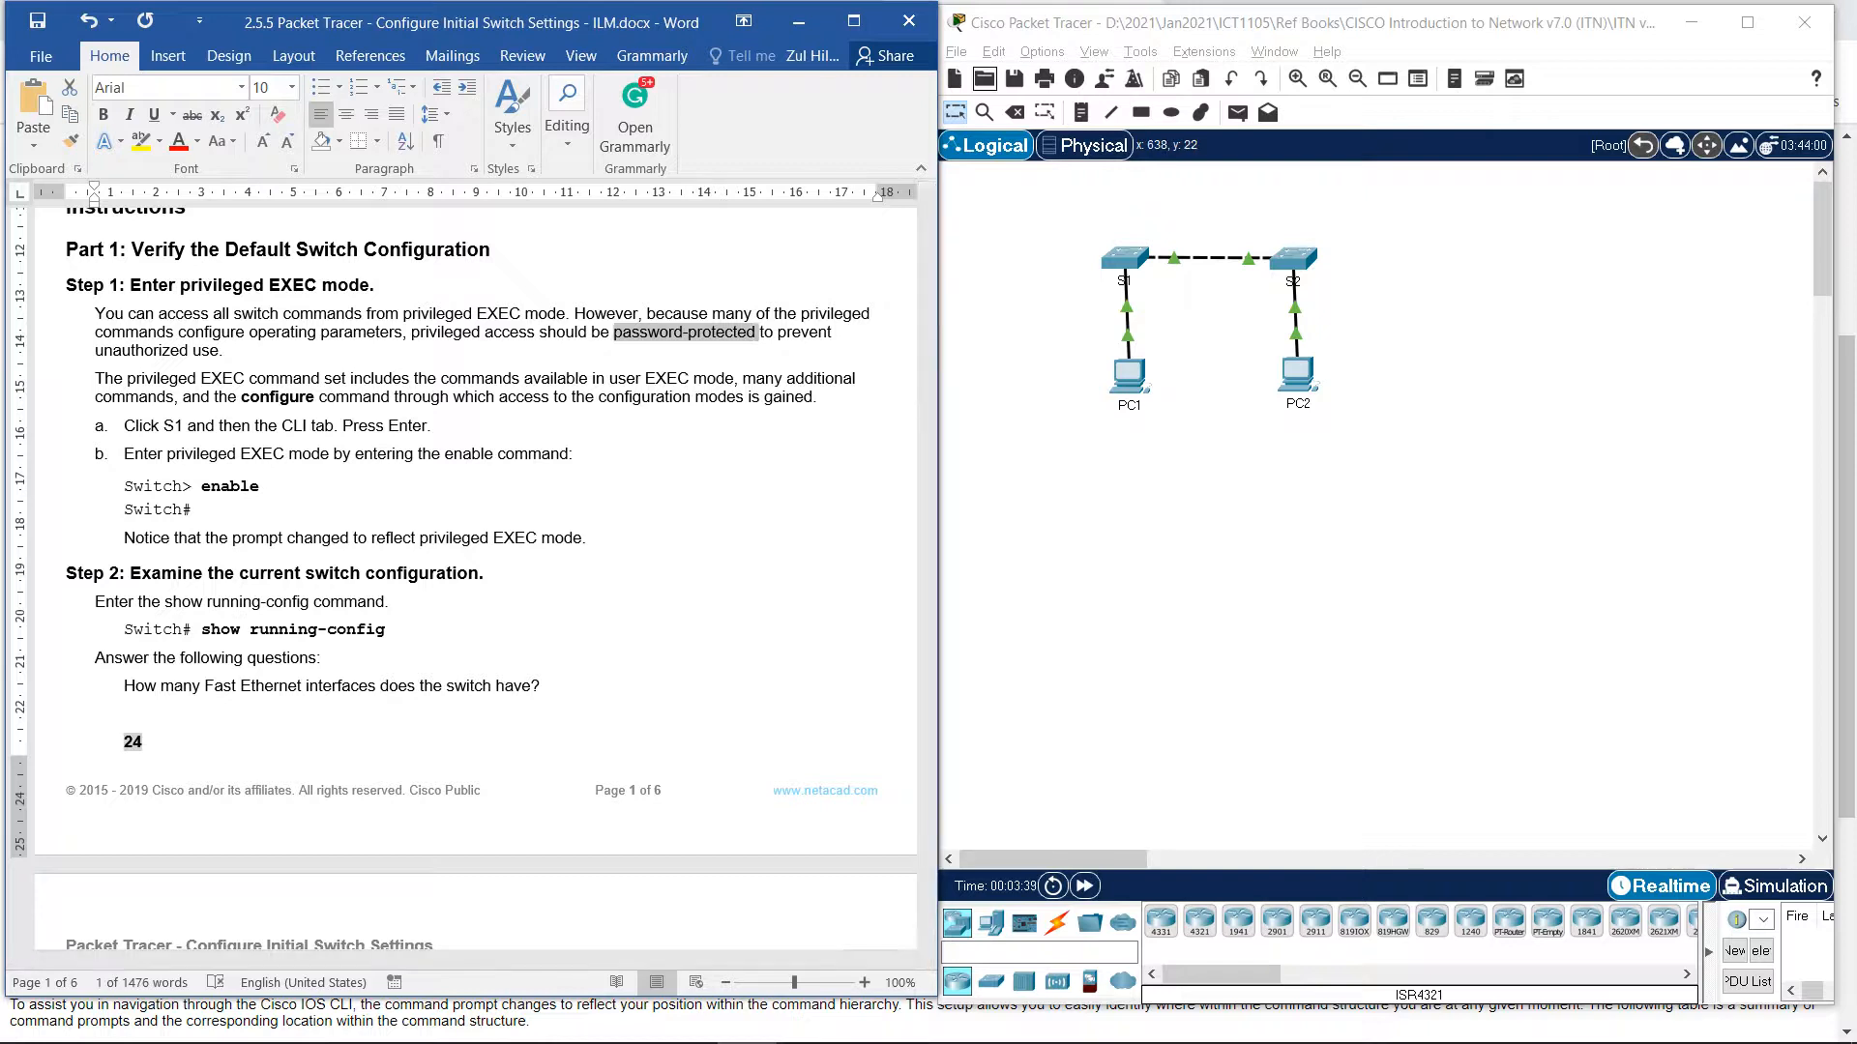
Minimize Packet Tracer and Word to reveal Chrome's Cisco IOS Command Hierarchy page.
{"action": "left_click", "coordinate": [1692, 23]}
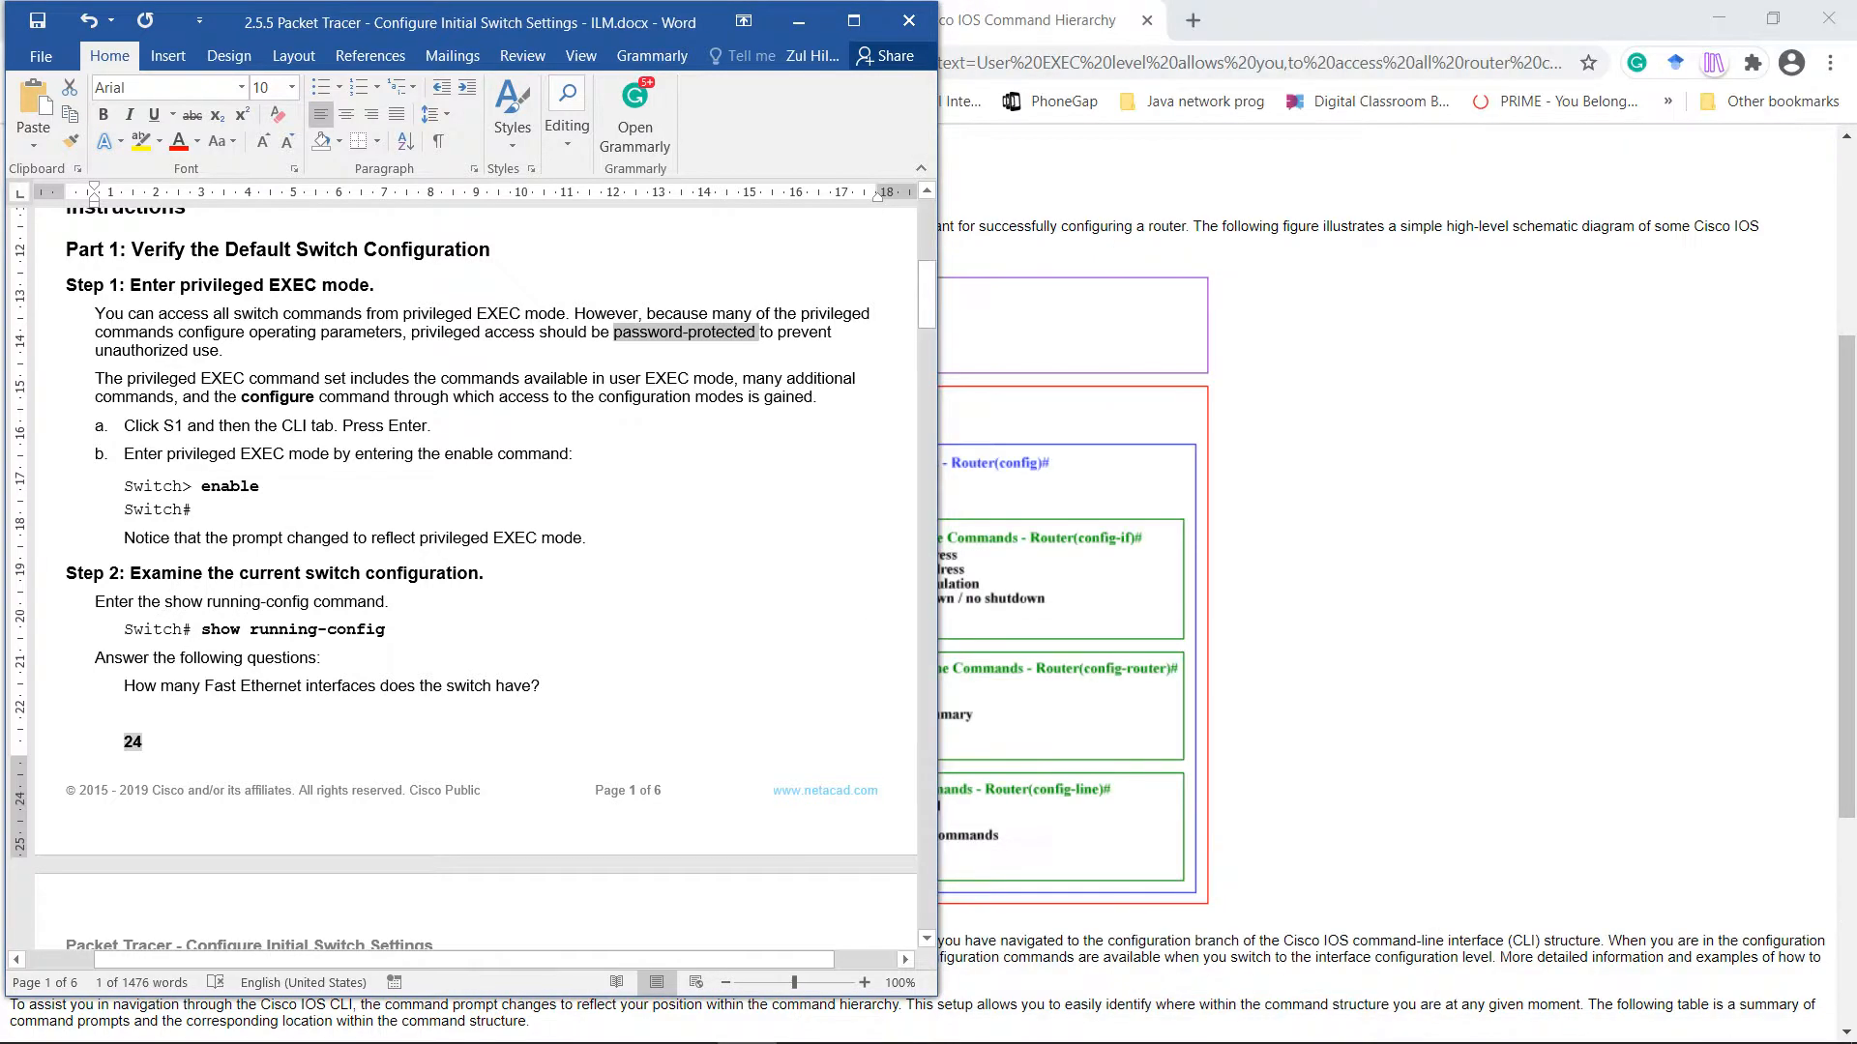
{"action": "left_click", "coordinate": [798, 22]}
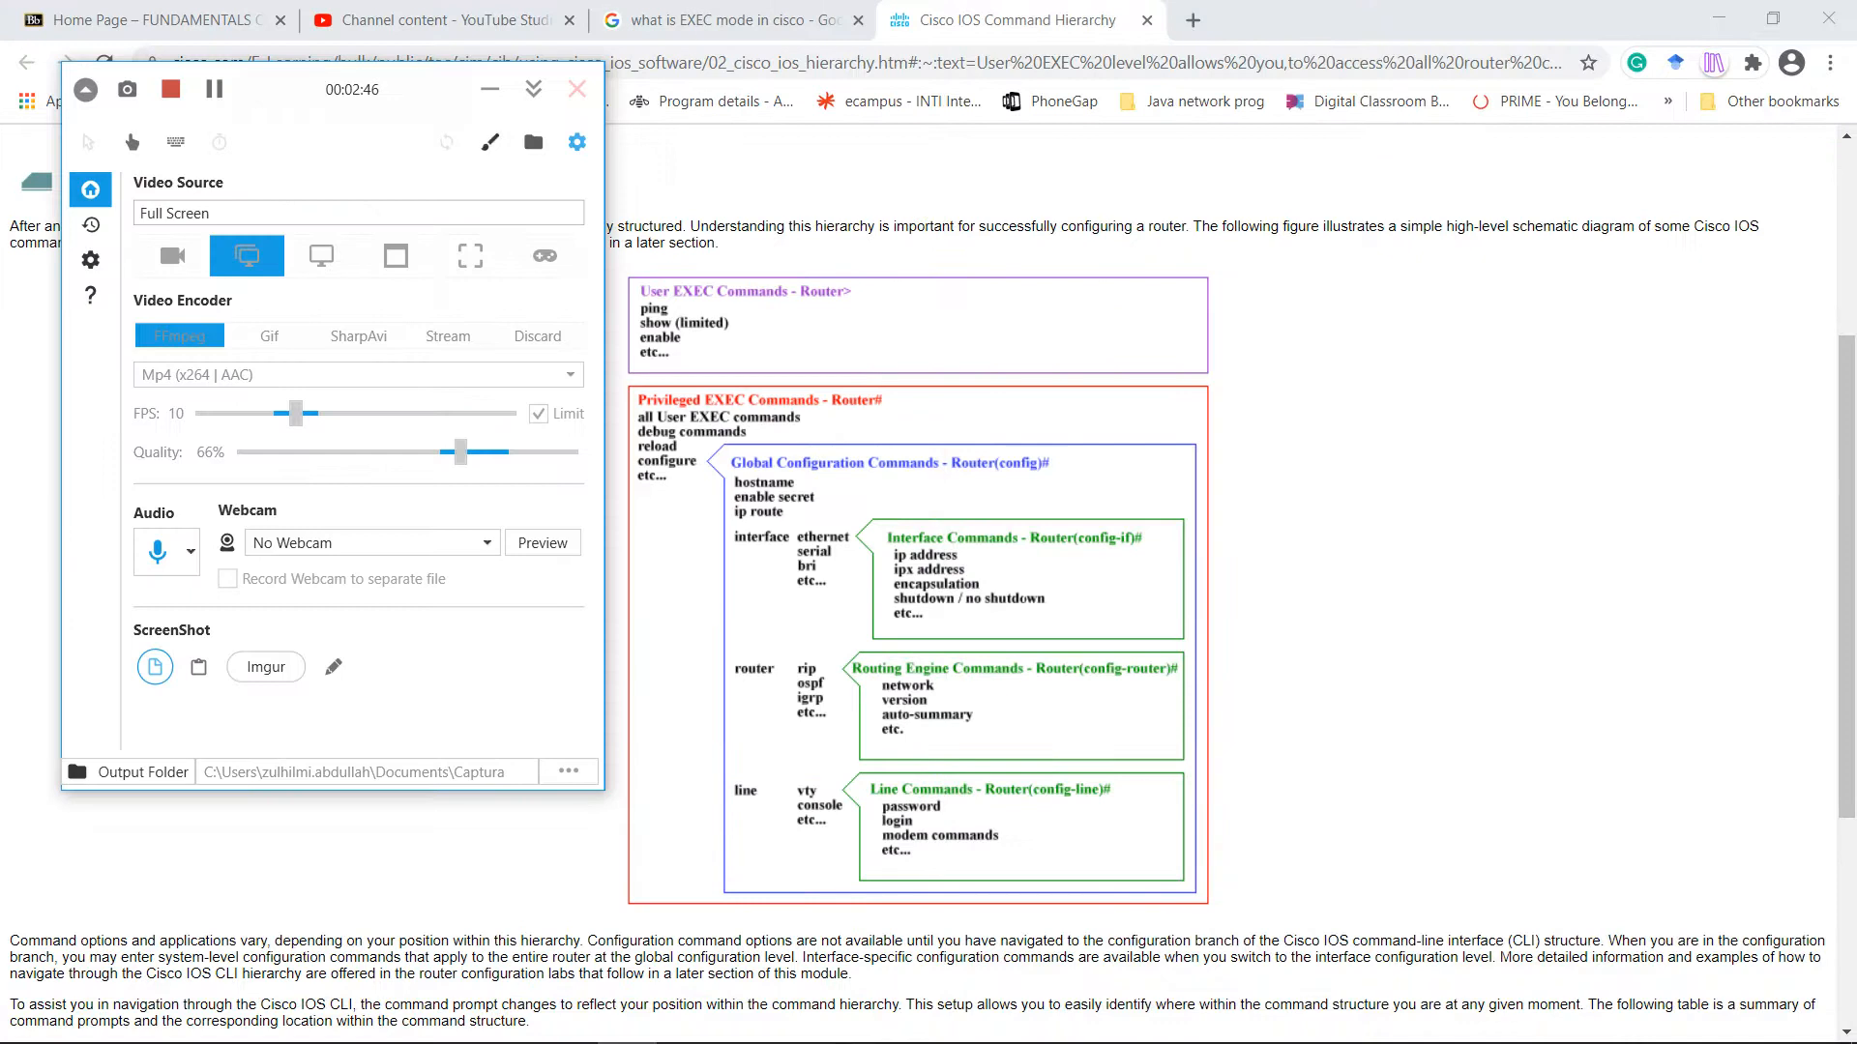
{"action": "left_click", "coordinate": [490, 88]}
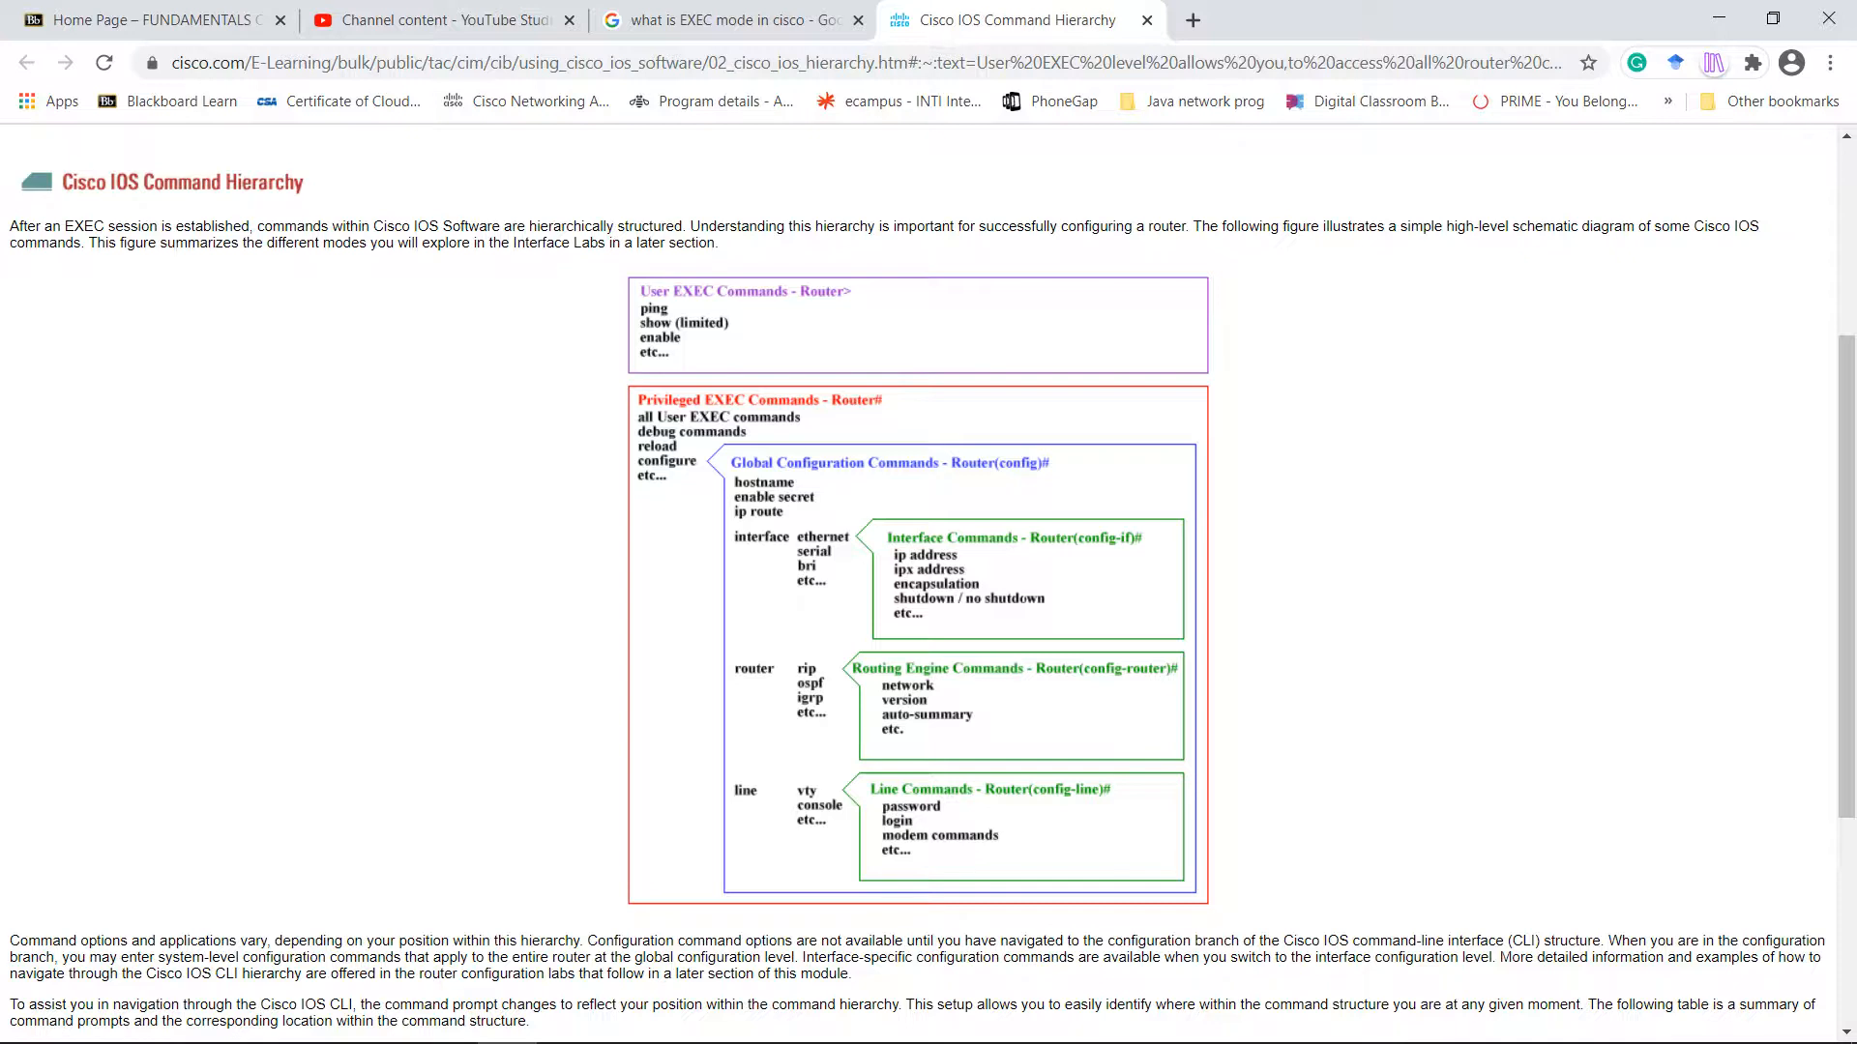
Switch back to the Word lab document.
{"action": "key", "text": "alt+Tab"}
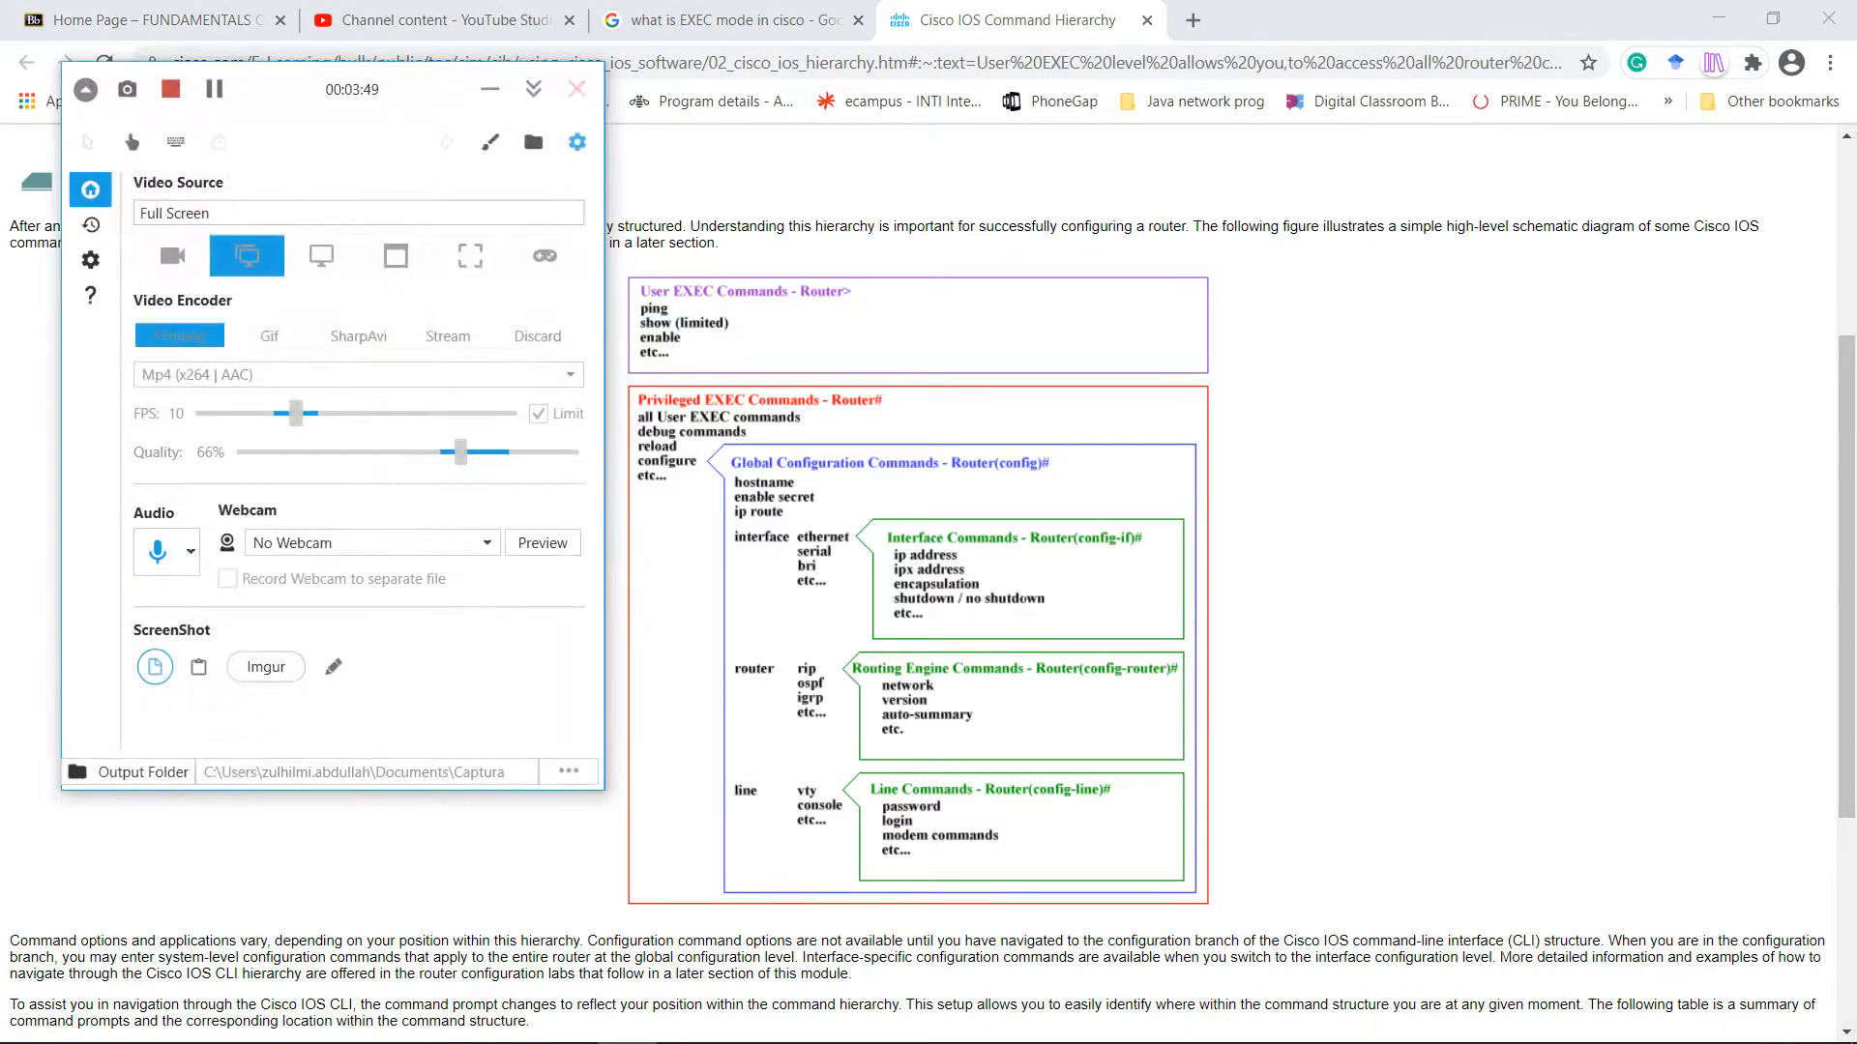
{"action": "key", "text": "alt+Tab"}
{"action": "key", "text": "alt+Tab"}
{"action": "key", "text": "alt+Tab"}
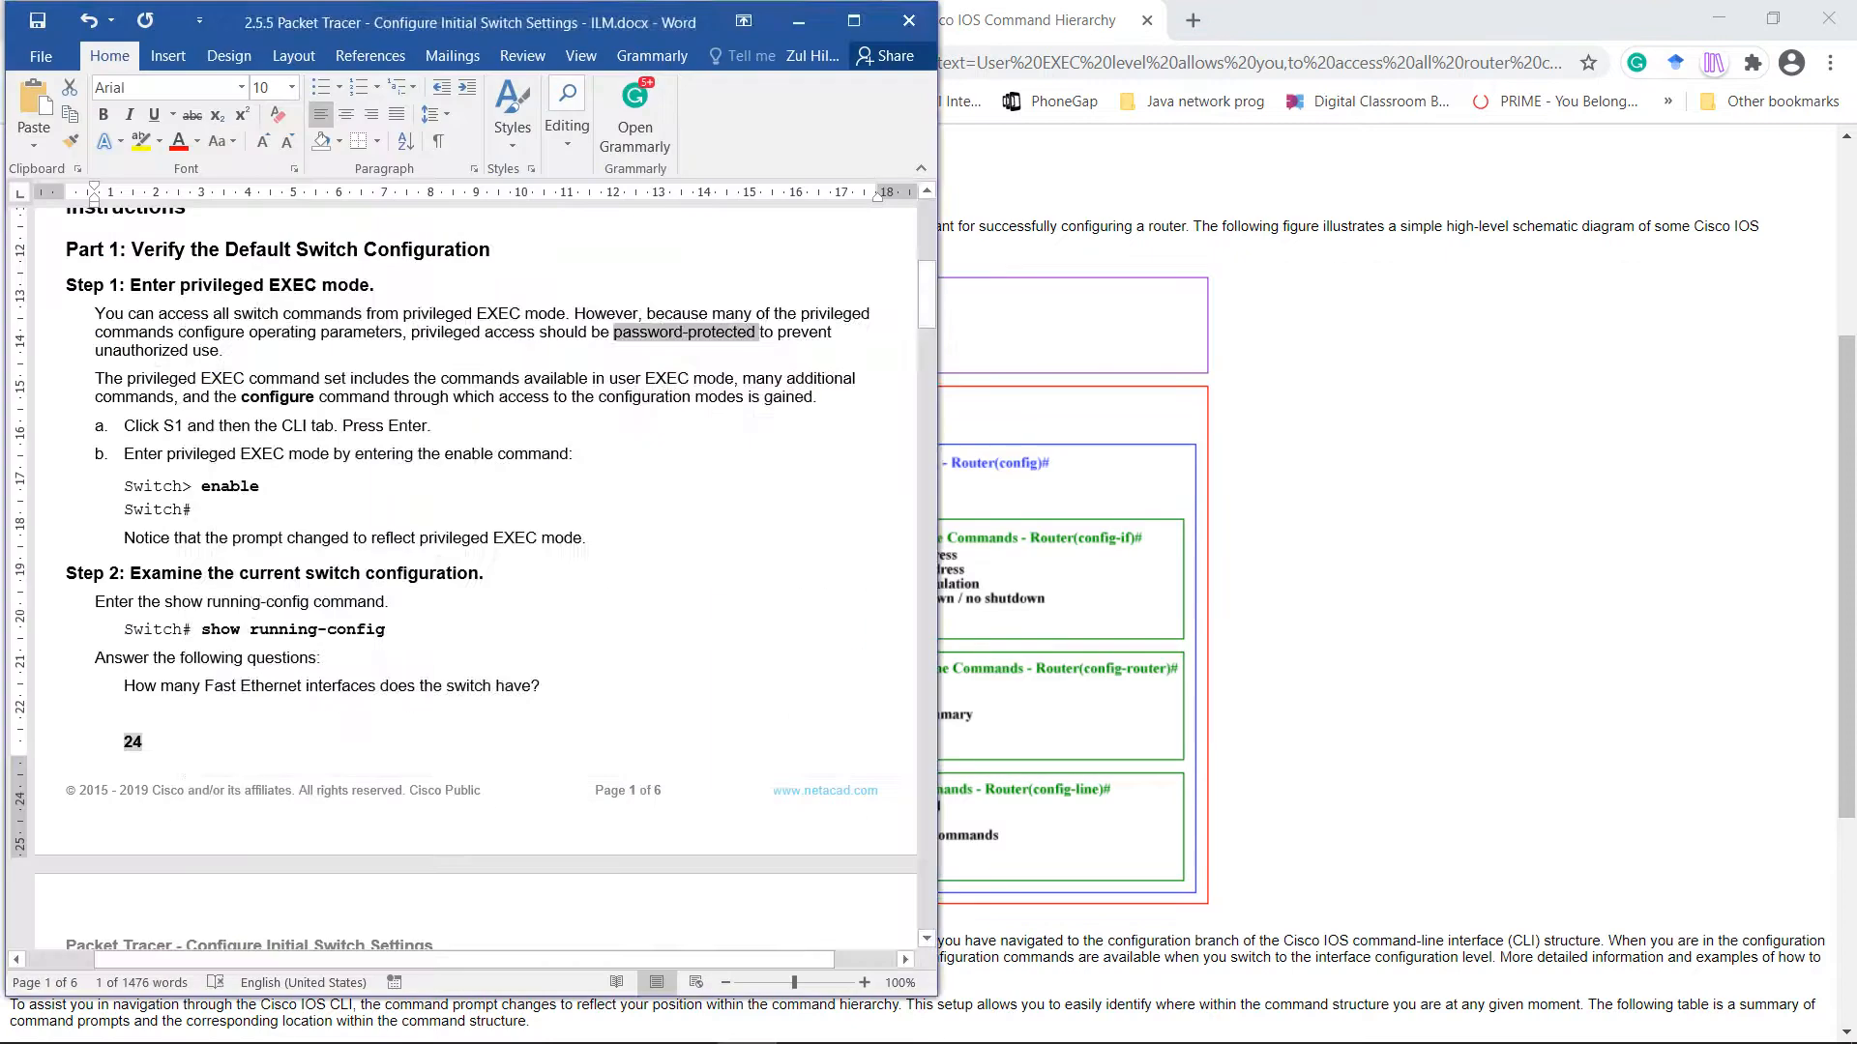
{"action": "key", "text": "alt+Tab"}
{"action": "key", "text": "alt+Tab"}
{"action": "key", "text": "alt+Tab"}
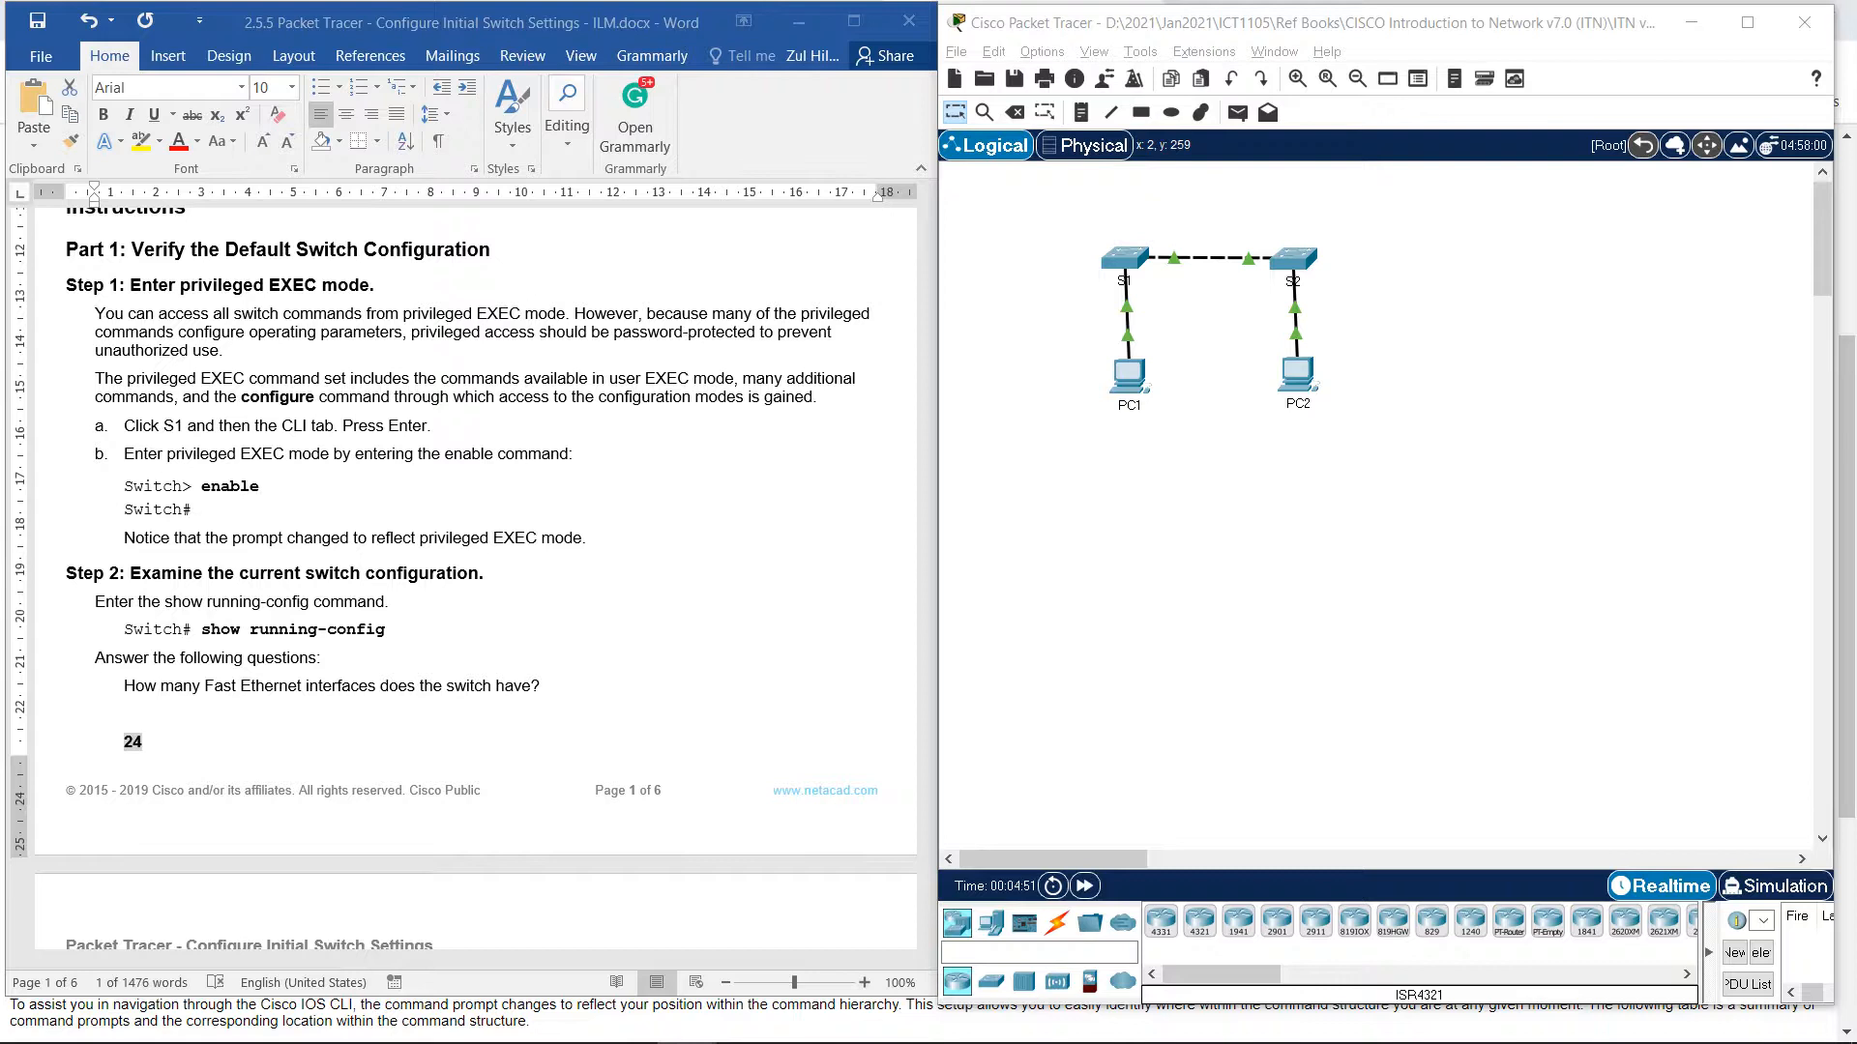
Open S1's console window and run enable to reach privileged EXEC mode.
{"action": "left_click", "coordinate": [1126, 259]}
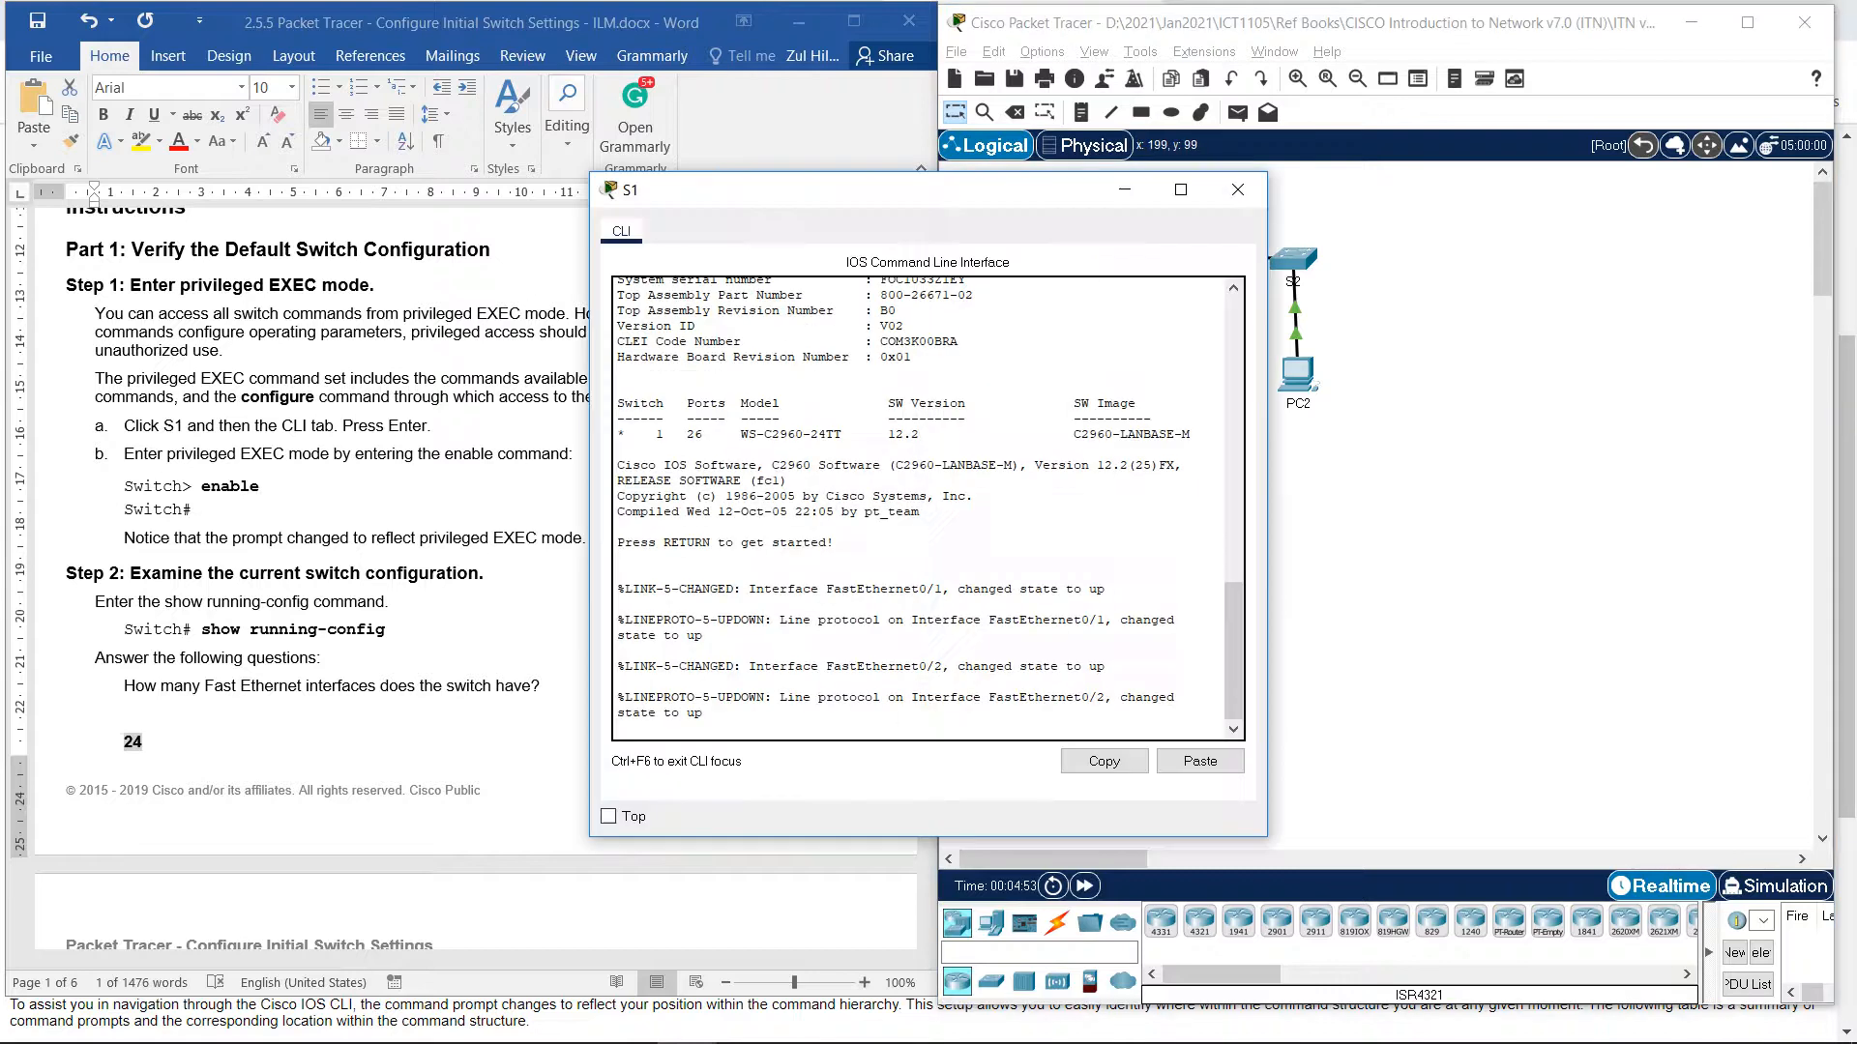
{"action": "left_click_drag", "start_coordinate": [928, 189], "coordinate": [1297, 165]}
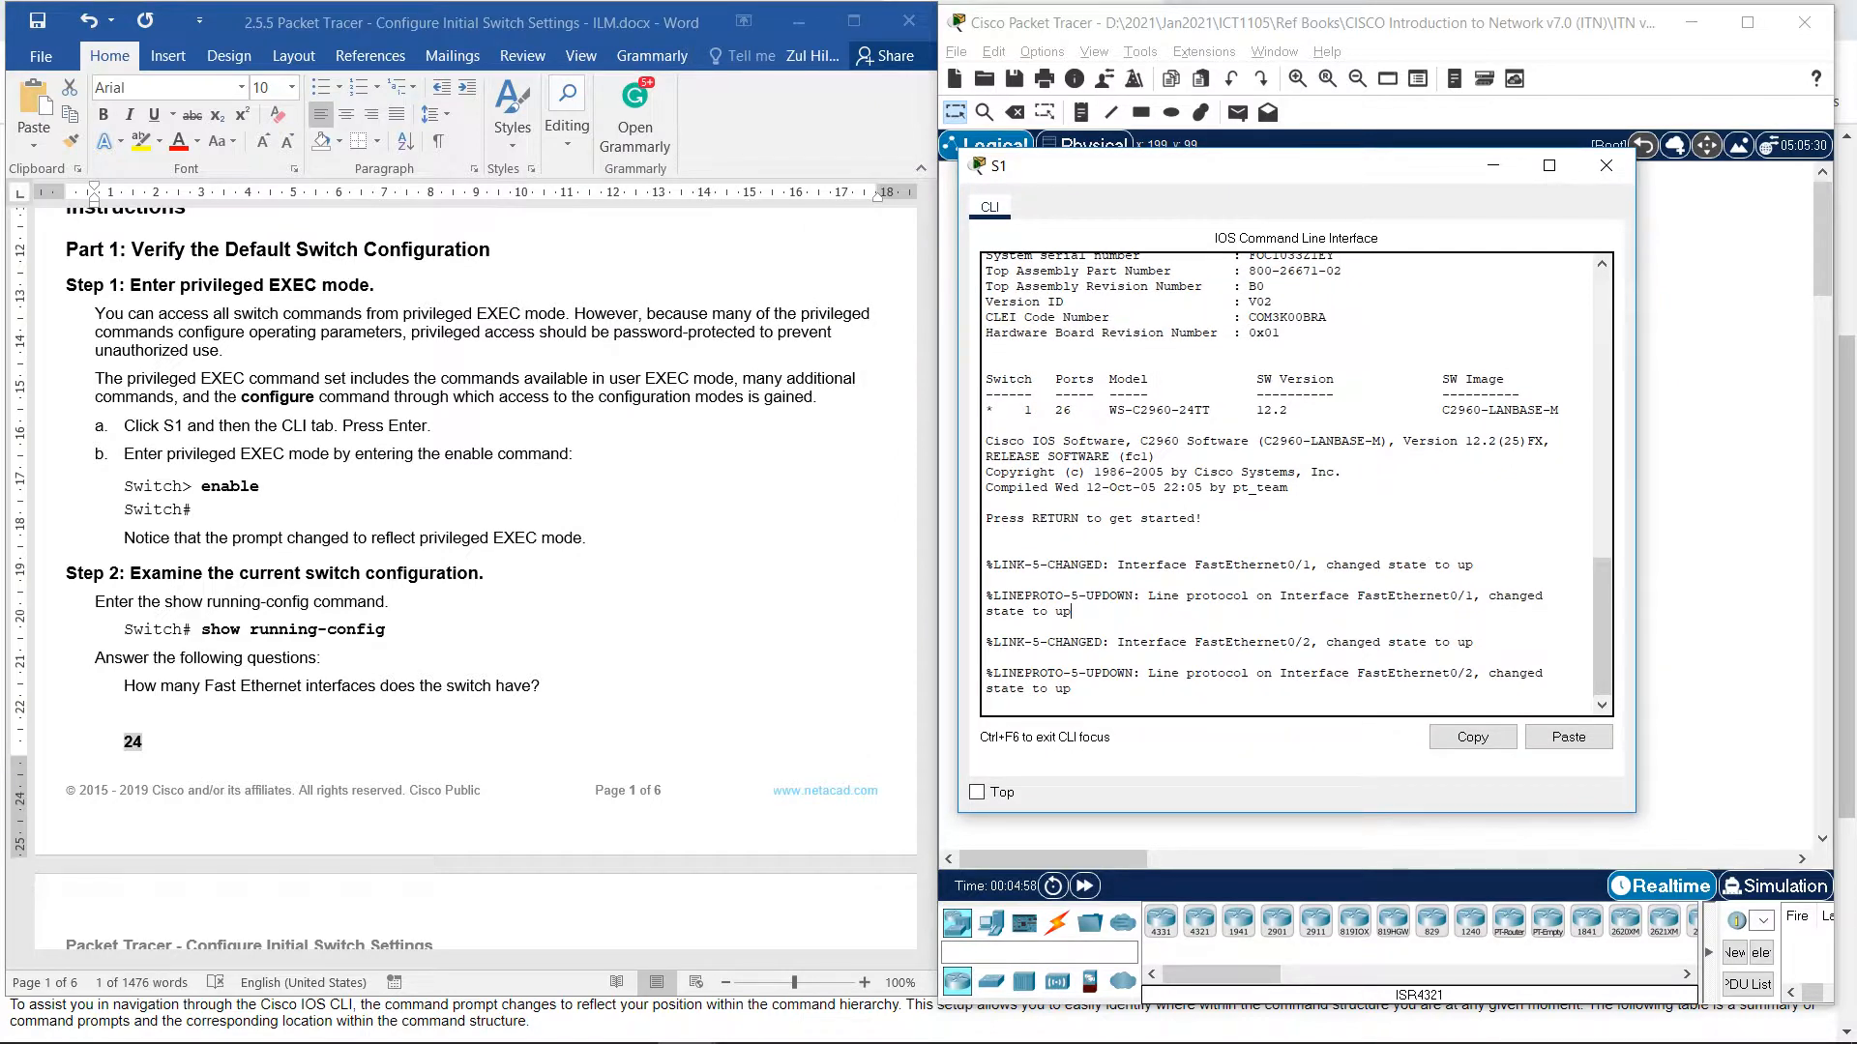
{"action": "key", "text": "Return"}
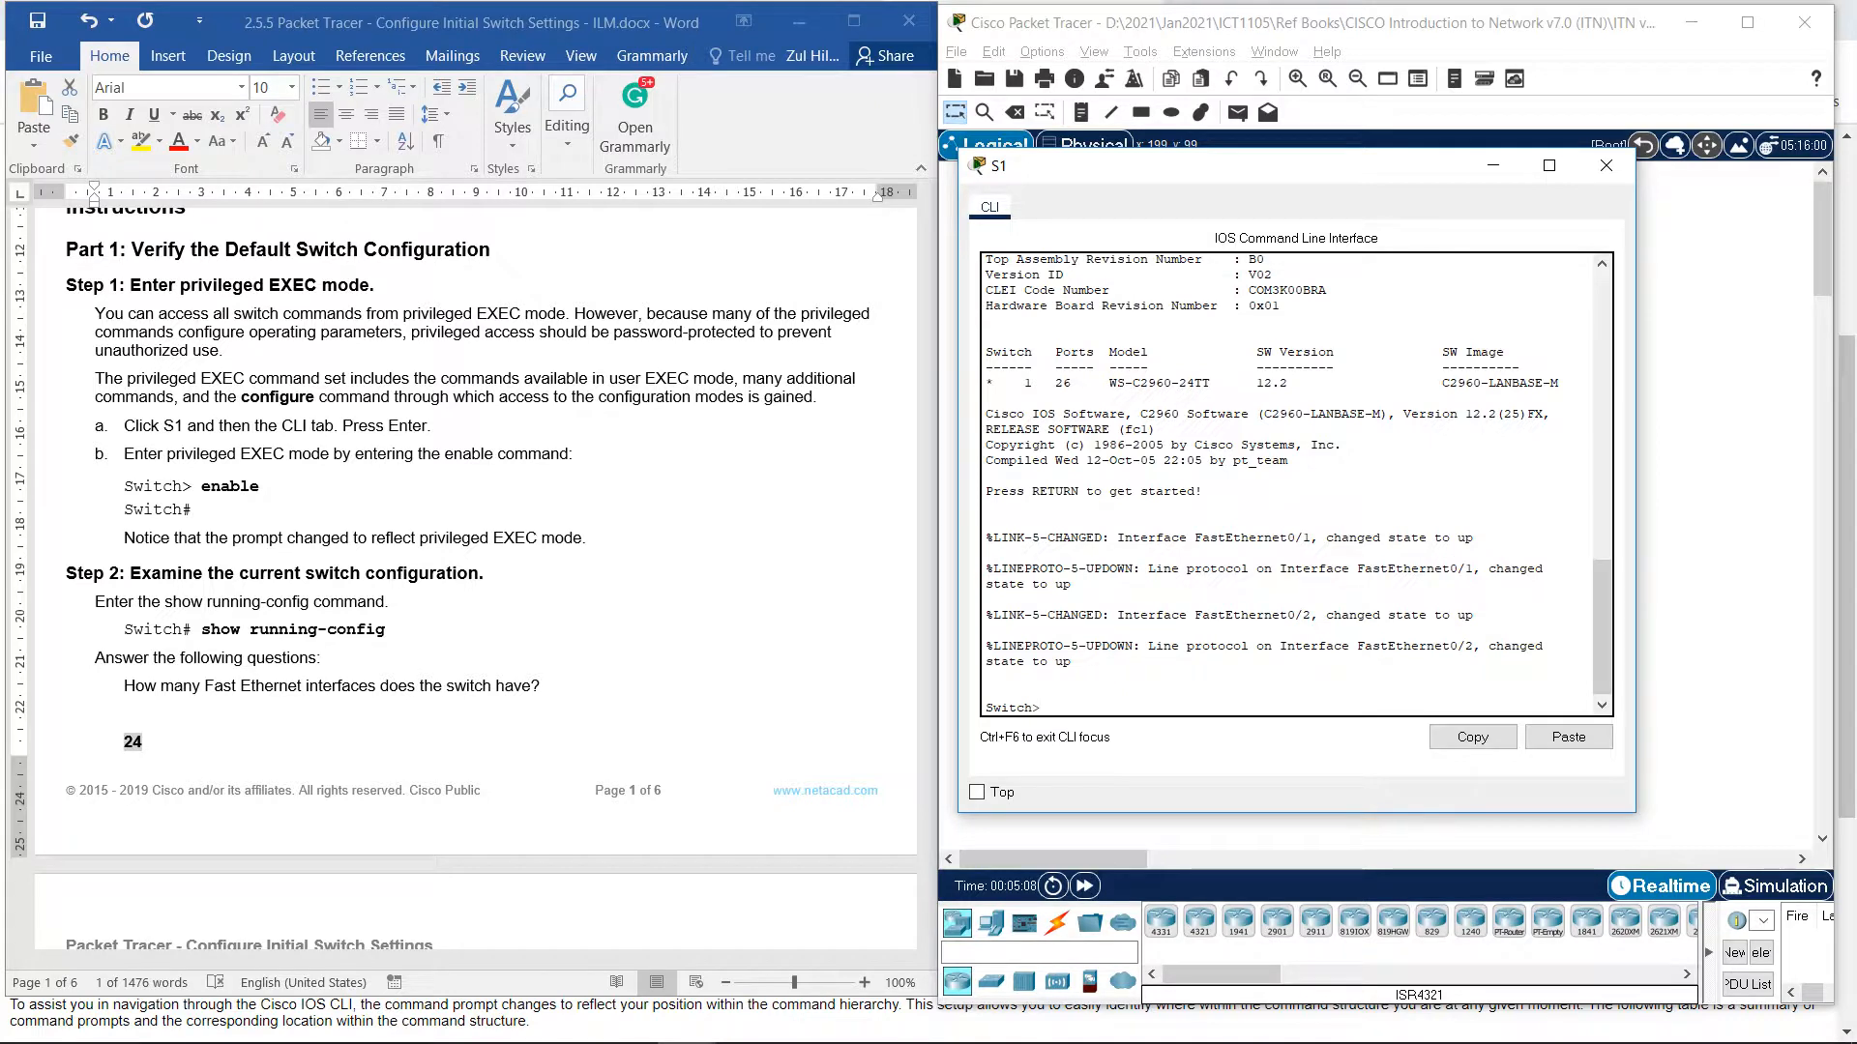
{"action": "type", "text": "enabl"}
{"action": "key", "text": "BackSpace"}
{"action": "key", "text": "BackSpace"}
{"action": "key", "text": "Tab"}
{"action": "key", "text": "Return"}
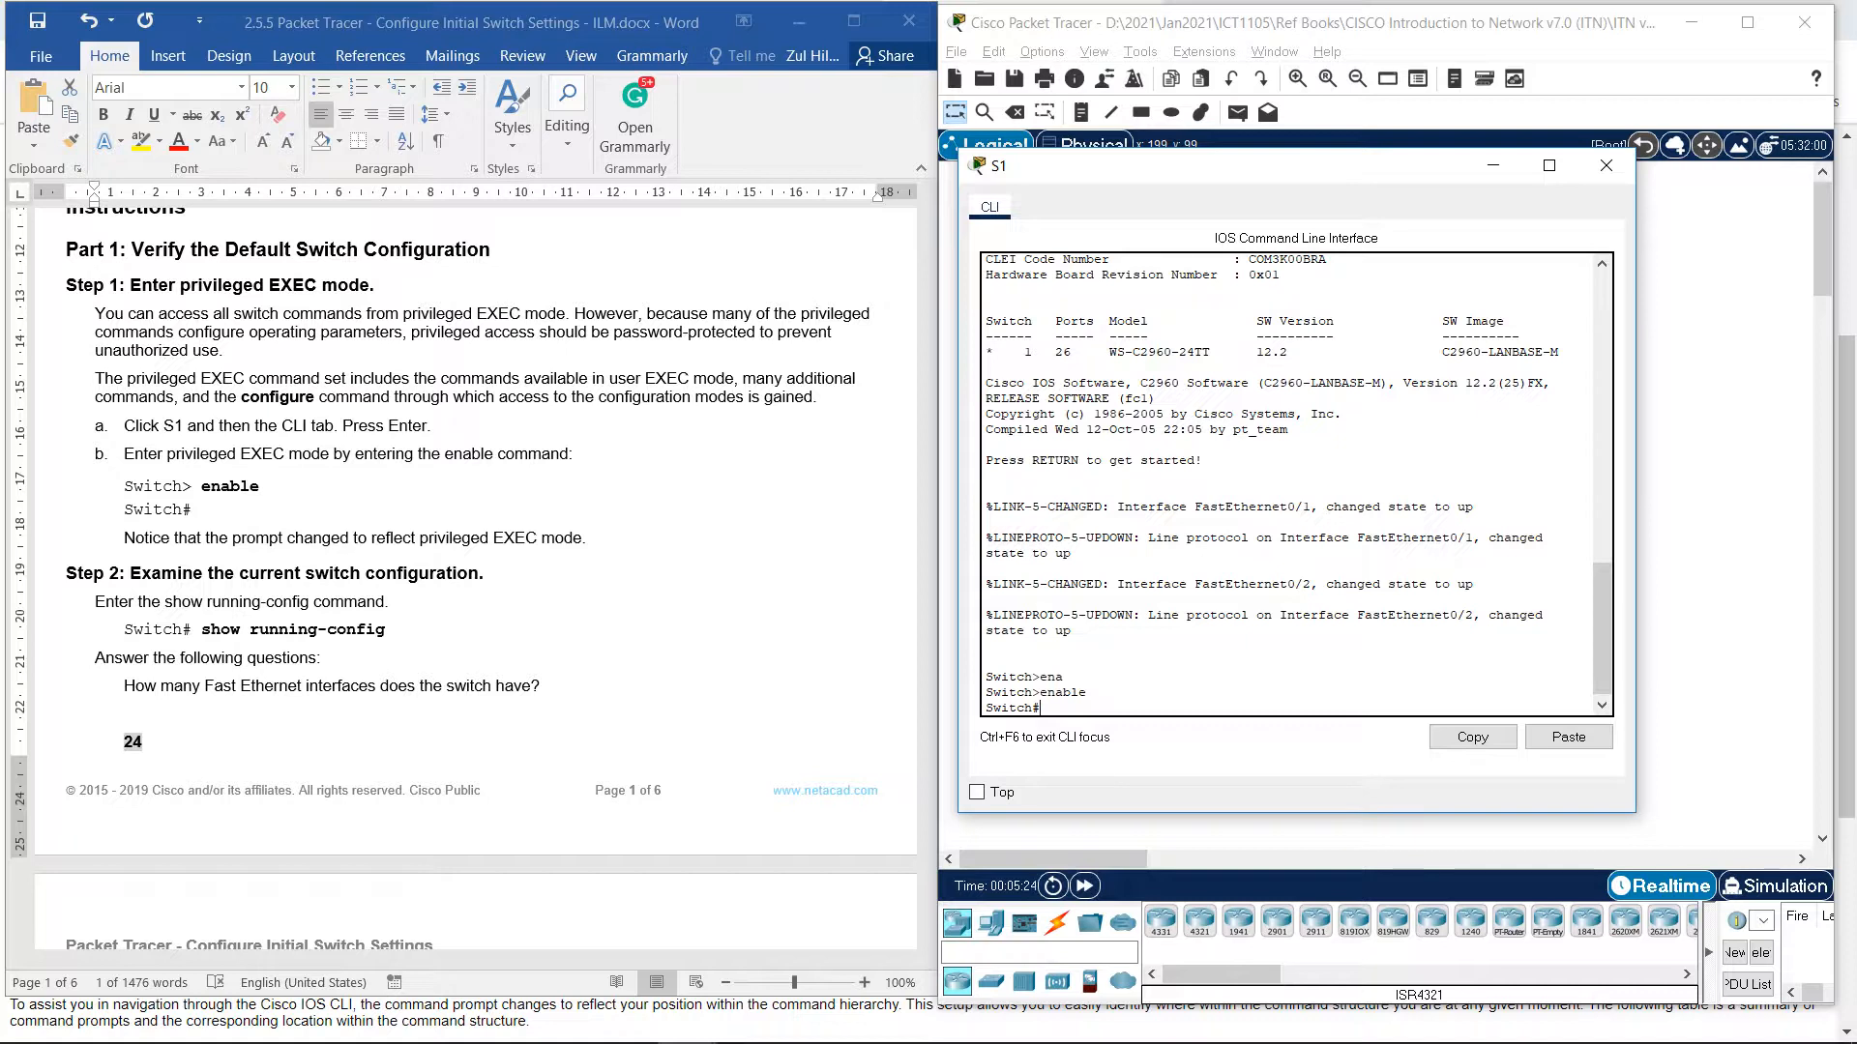
Run show running-config on S1.
{"action": "type", "text": "sho"}
{"action": "key", "text": "Tab"}
{"action": "type", "text": "rr"}
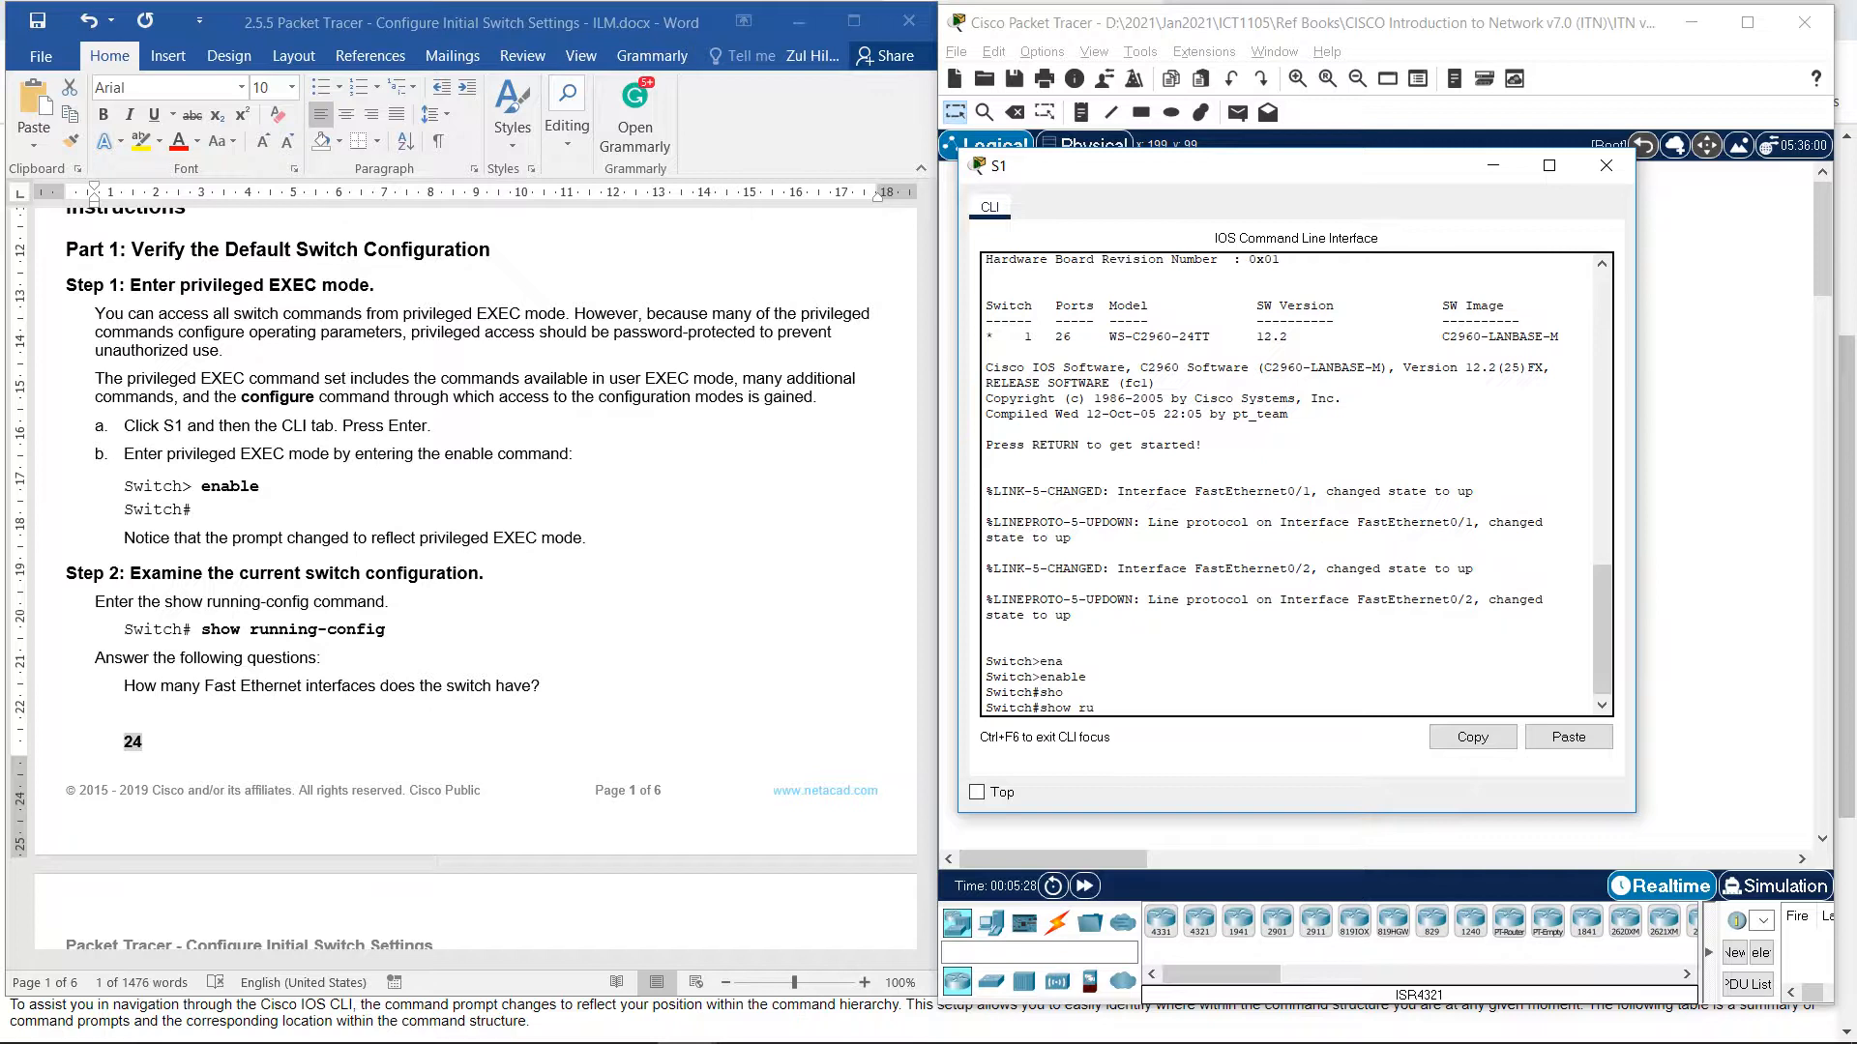
{"action": "type", "text": "n"}
{"action": "key", "text": "Tab"}
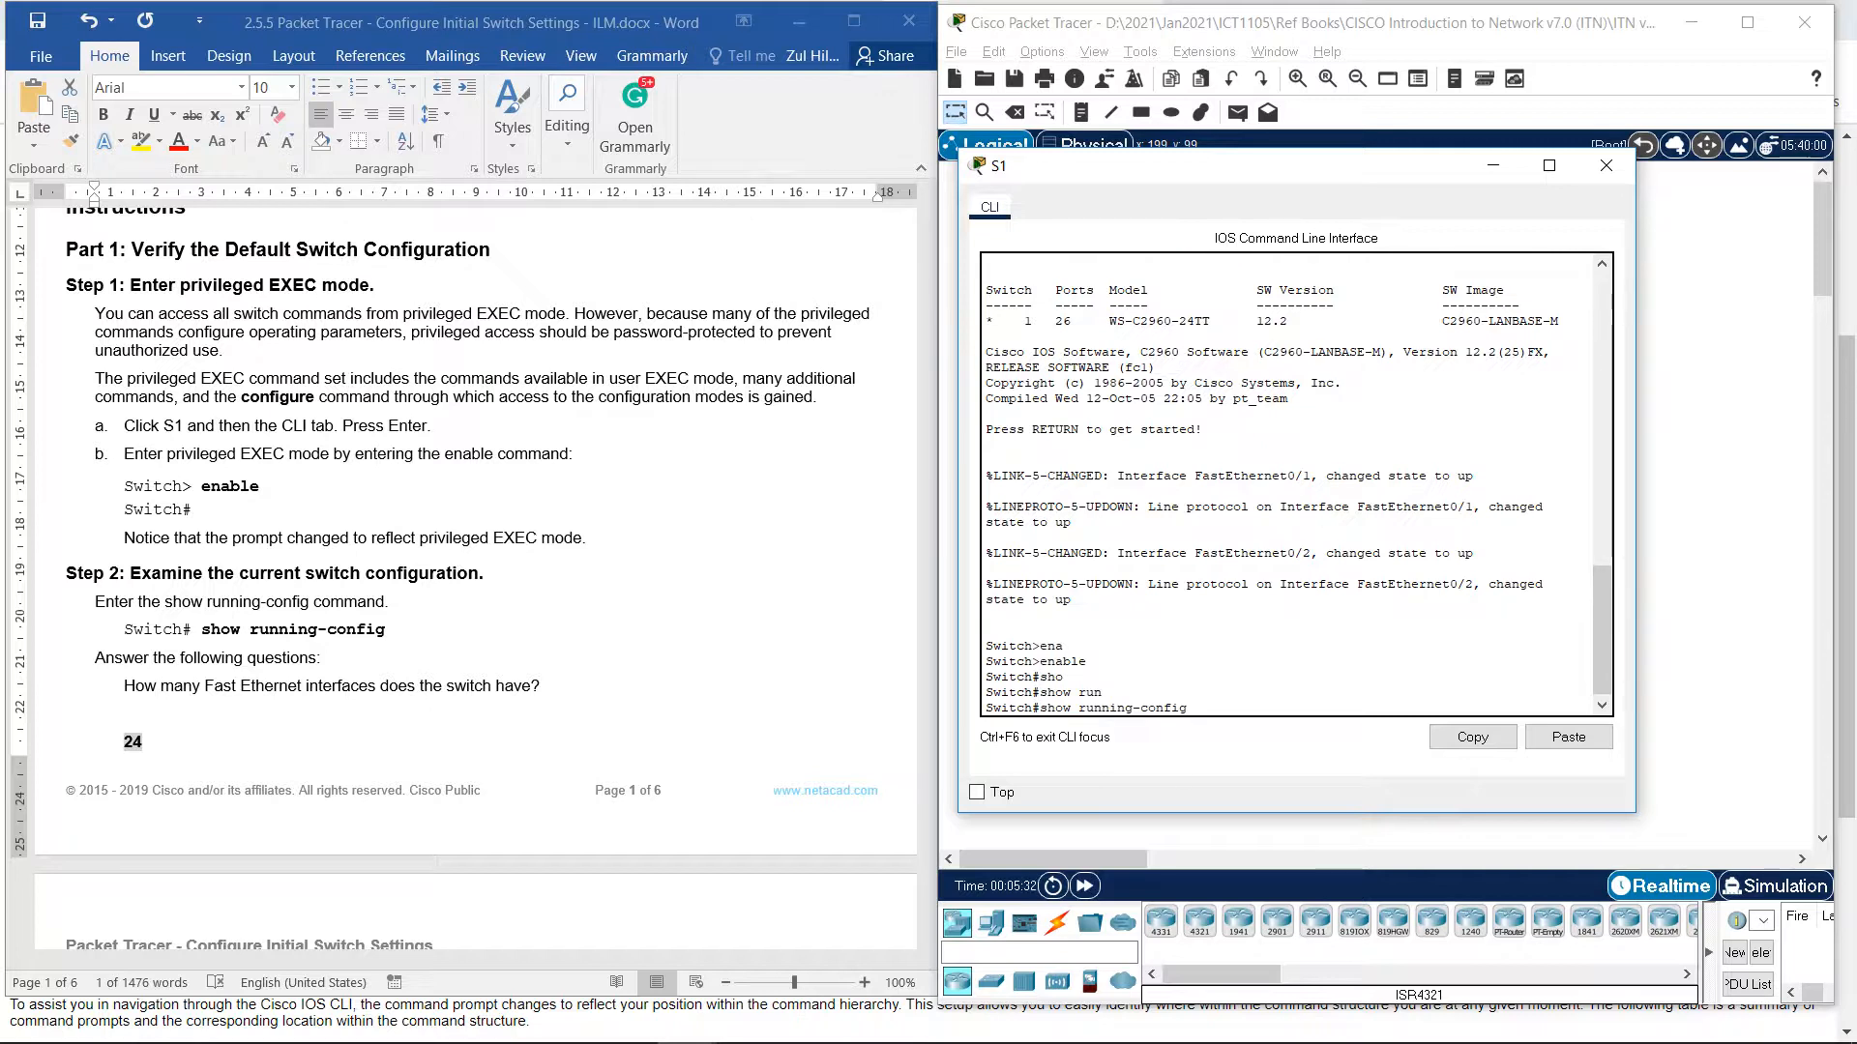
{"action": "key", "text": "Return"}
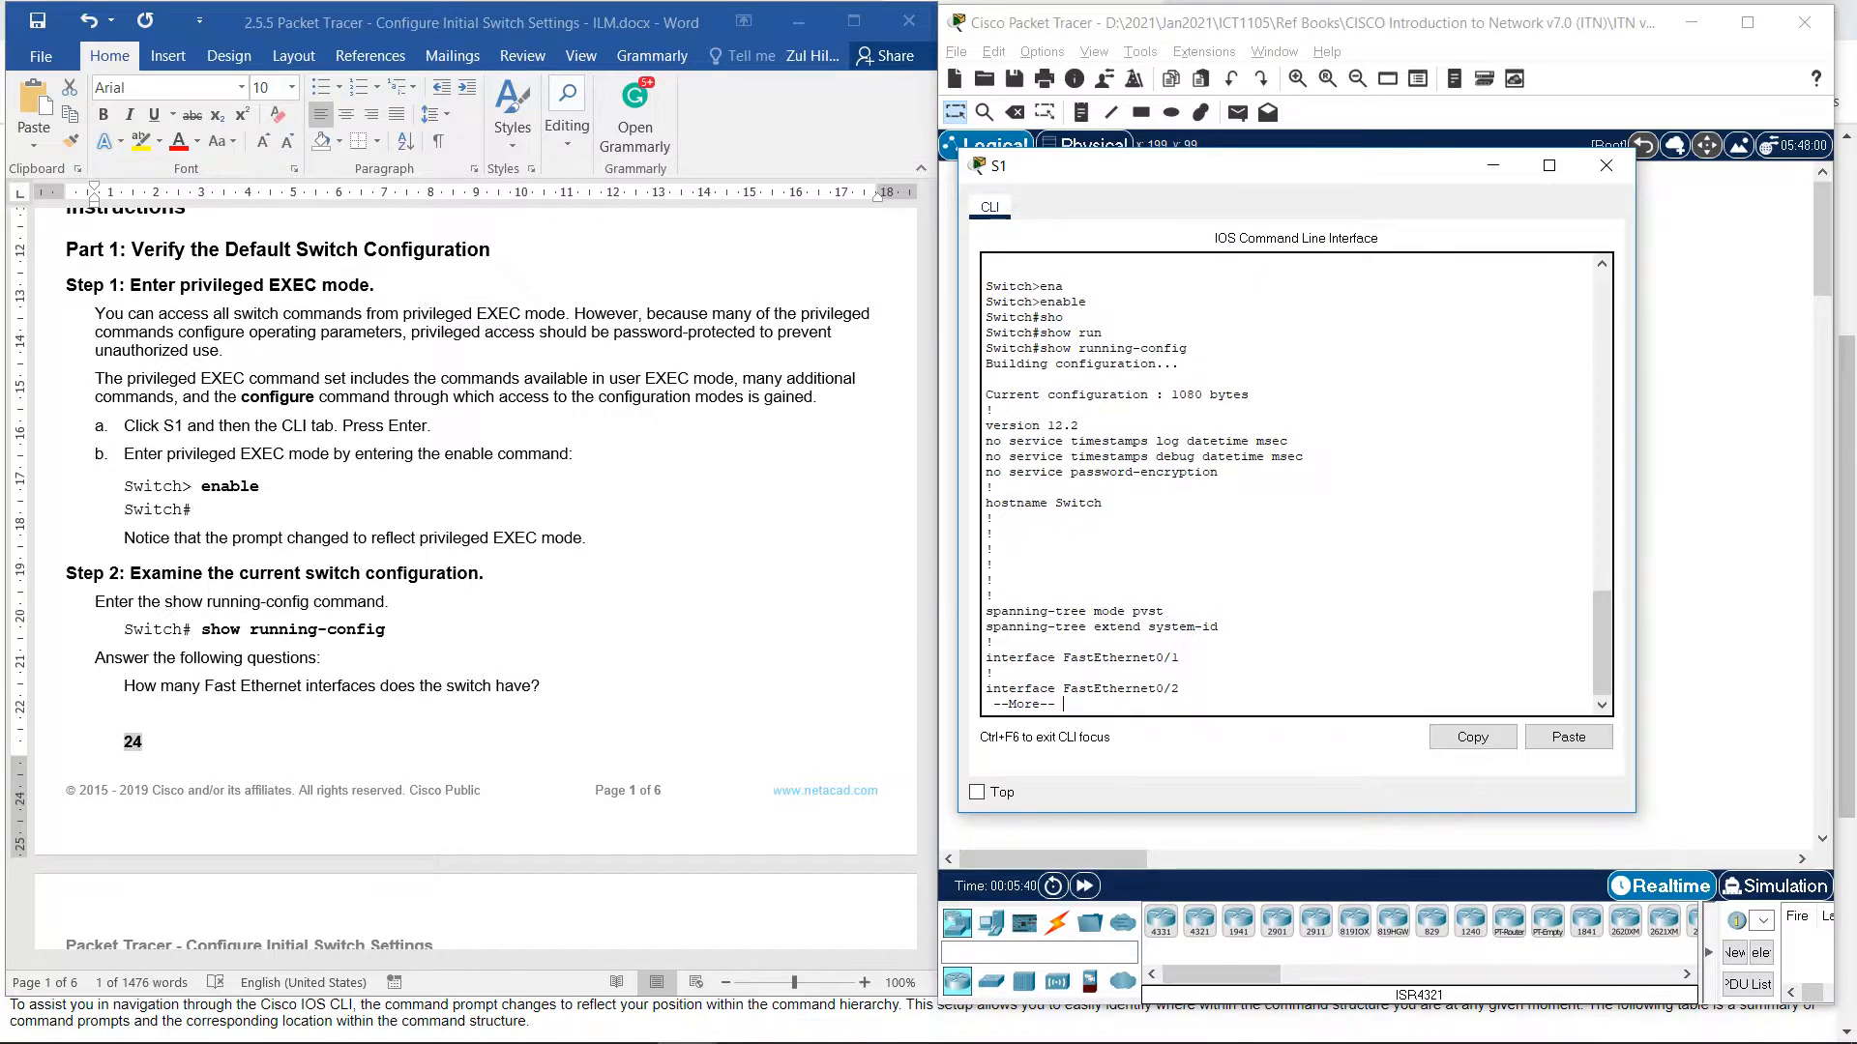
Page through the FastEthernet, GigabitEthernet0/1 and Vlan1 sections until the Switch# prompt returns.
{"action": "key", "text": "space"}
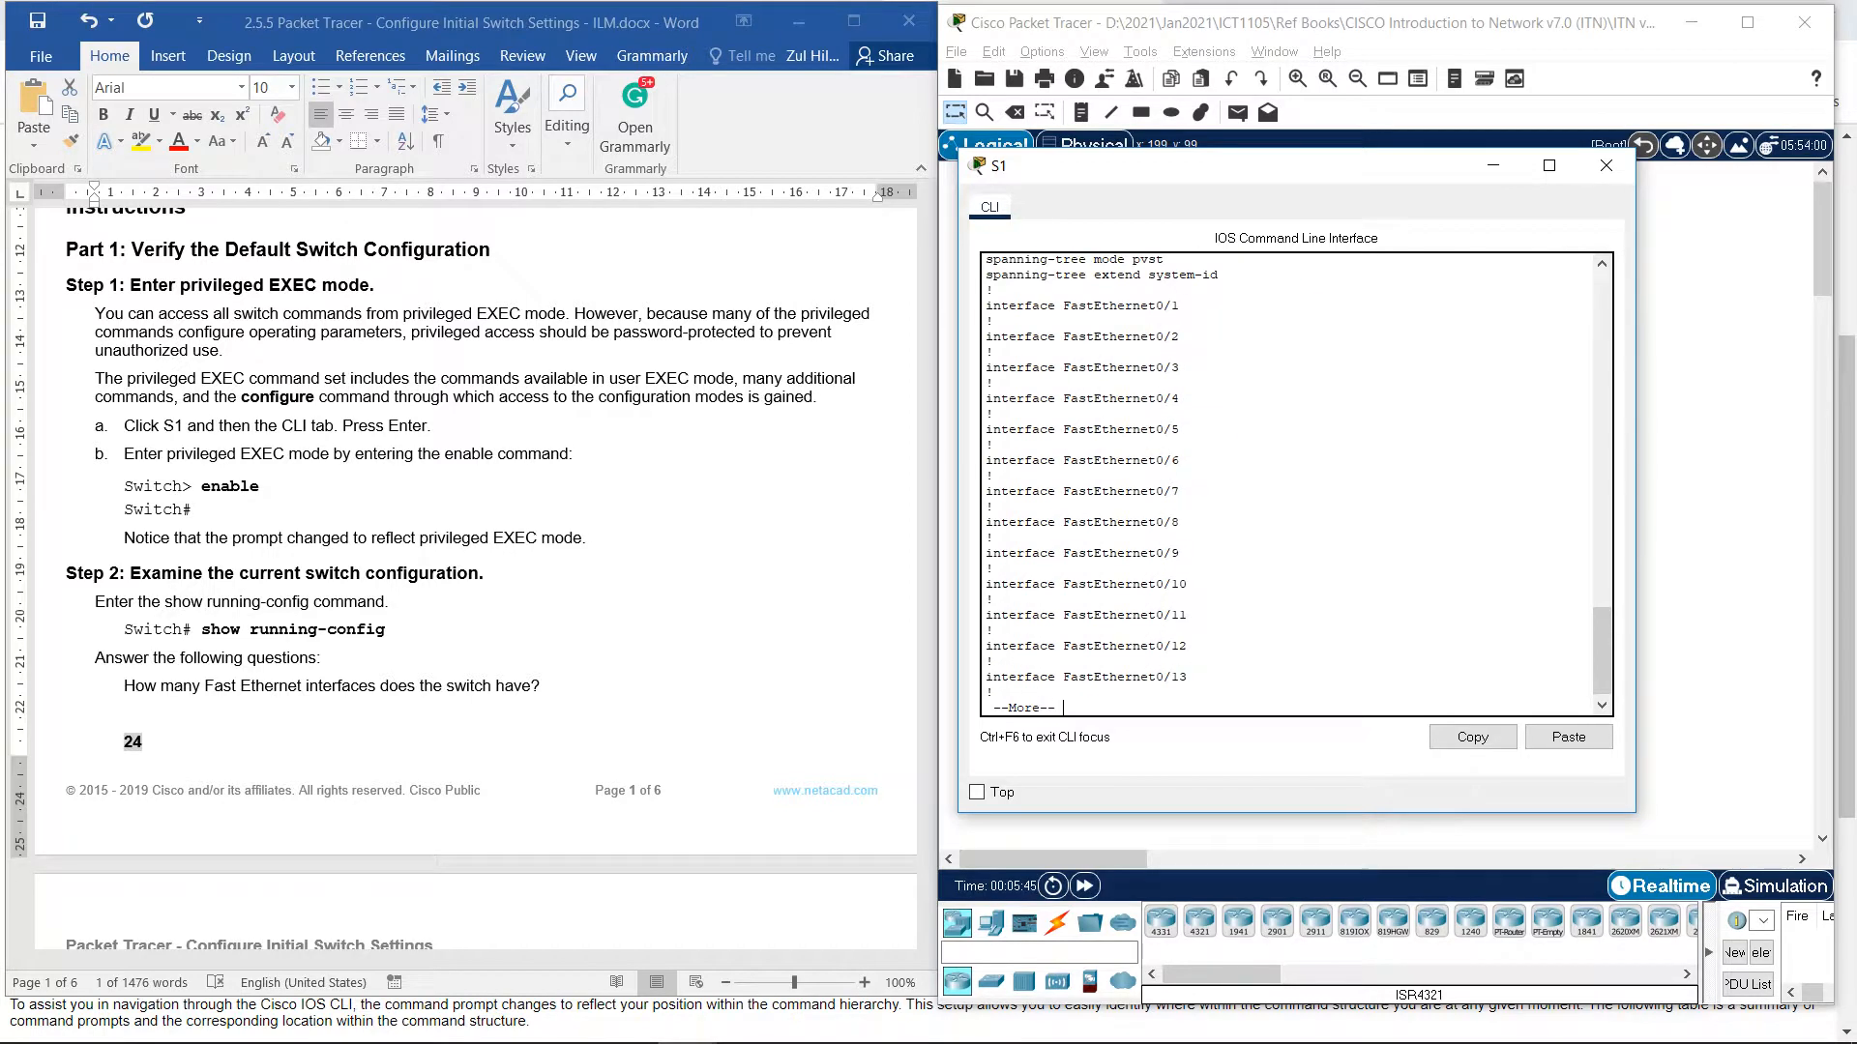
{"action": "key", "text": "Return"}
{"action": "key", "text": "Return"}
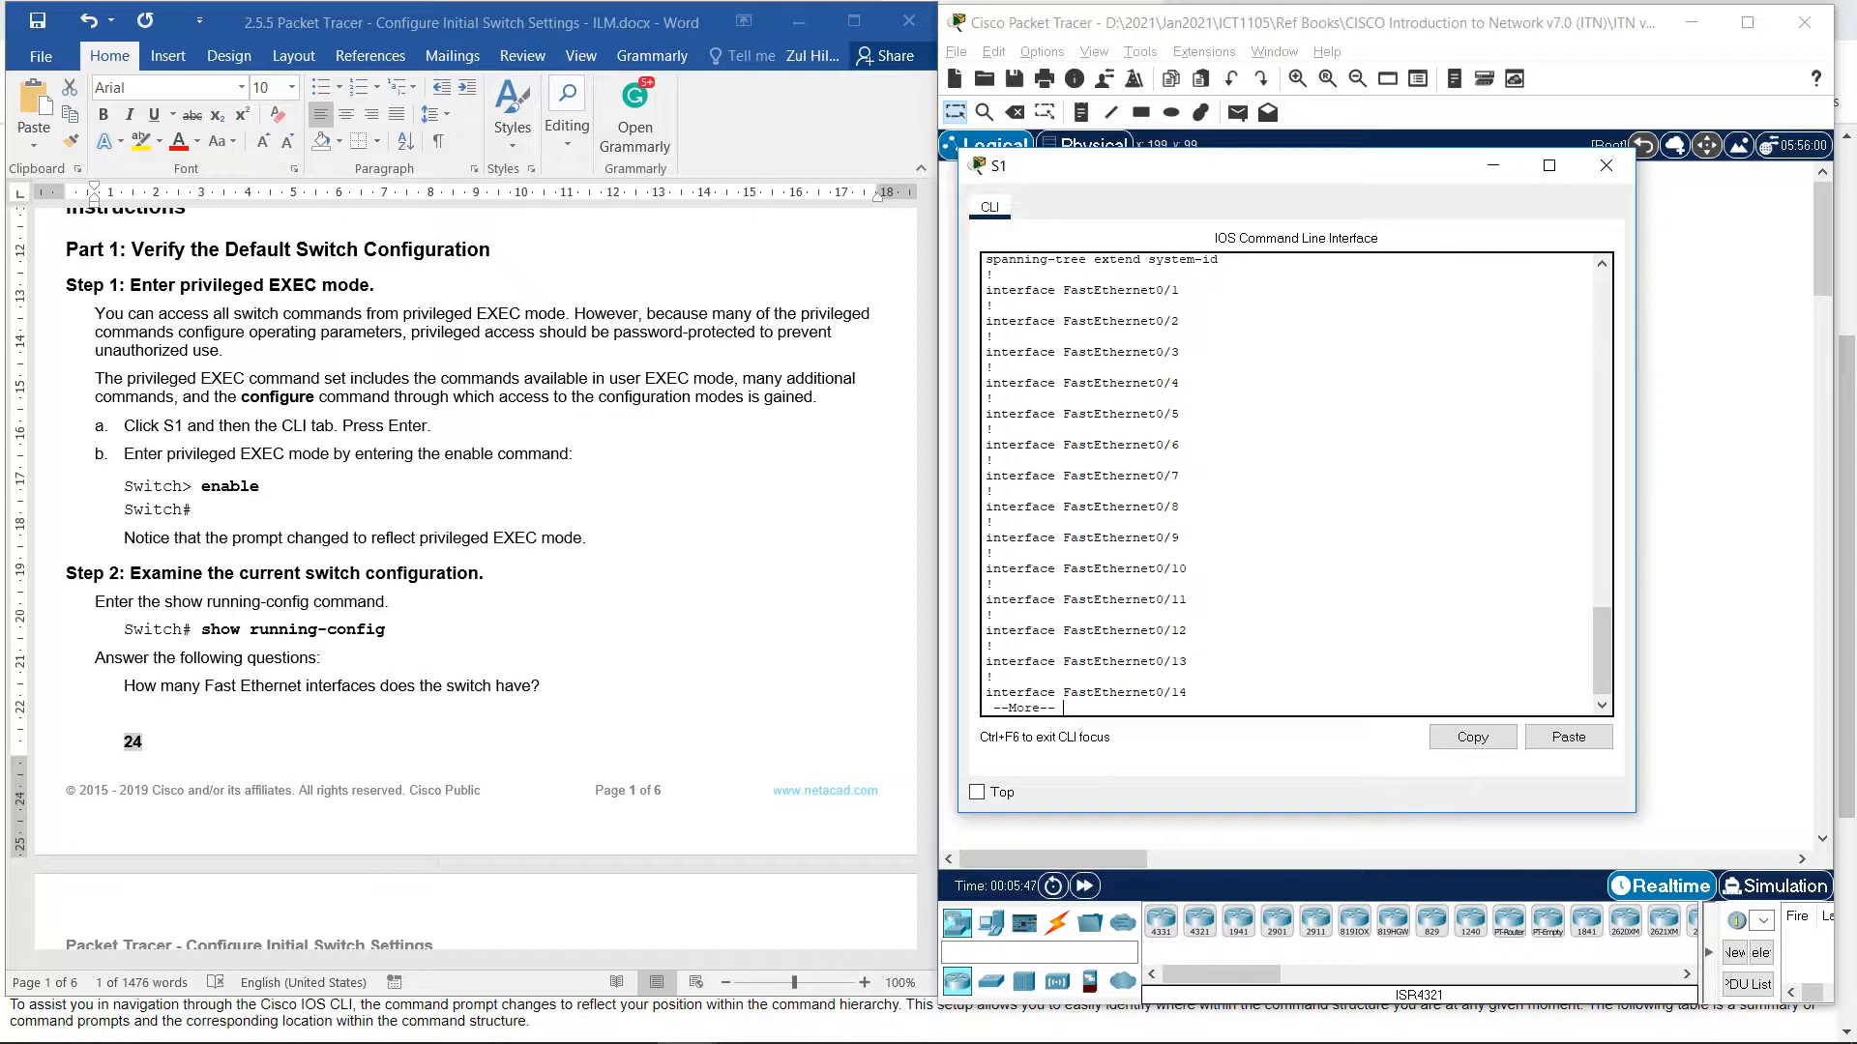
{"action": "key", "text": "Return"}
{"action": "key", "text": "Return"}
{"action": "key", "text": "Return"}
{"action": "key", "text": "Return"}
{"action": "key", "text": "Return"}
{"action": "key", "text": "Return"}
{"action": "key", "text": "Return"}
{"action": "key", "text": "Return"}
{"action": "key", "text": "Return"}
{"action": "key", "text": "Return"}
{"action": "key", "text": "Return"}
{"action": "key", "text": "Return"}
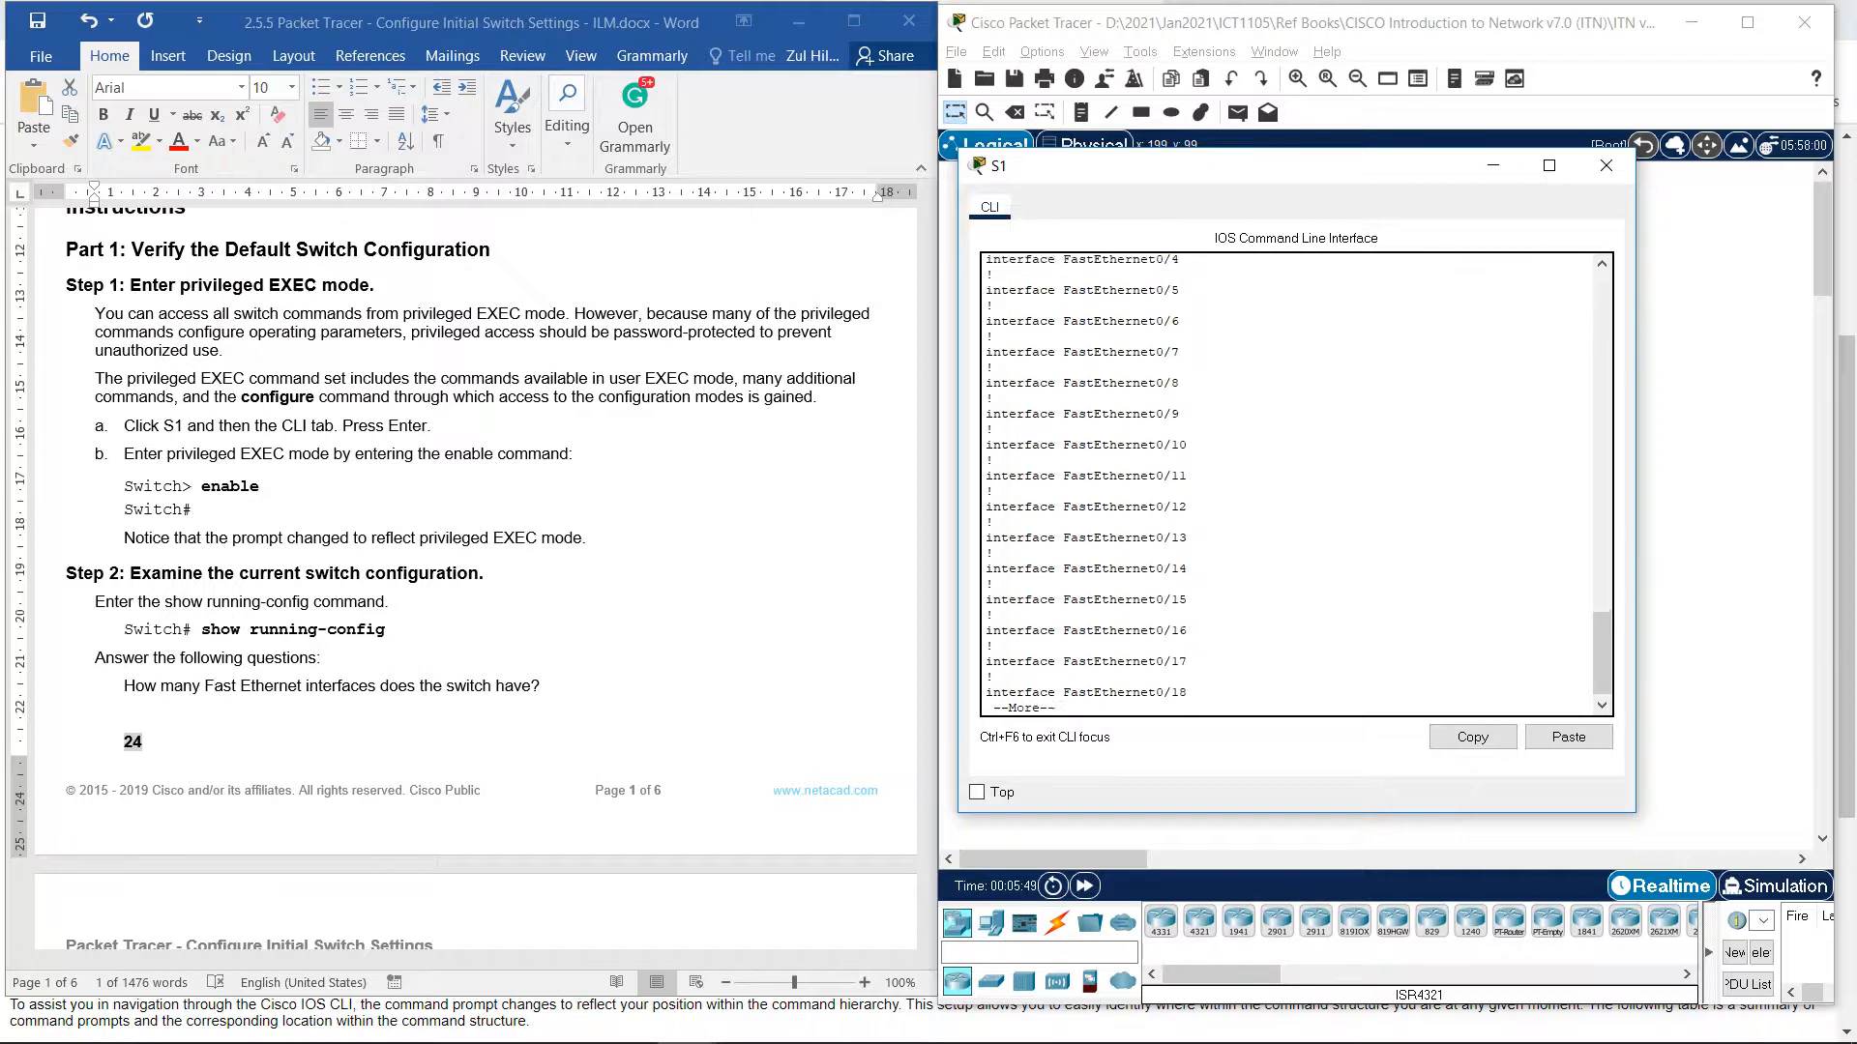
{"action": "key", "text": "Return"}
{"action": "key", "text": "Return"}
{"action": "key", "text": "Return"}
{"action": "key", "text": "Return"}
{"action": "key", "text": "Return"}
{"action": "key", "text": "Return"}
{"action": "key", "text": "Return"}
{"action": "key", "text": "Return"}
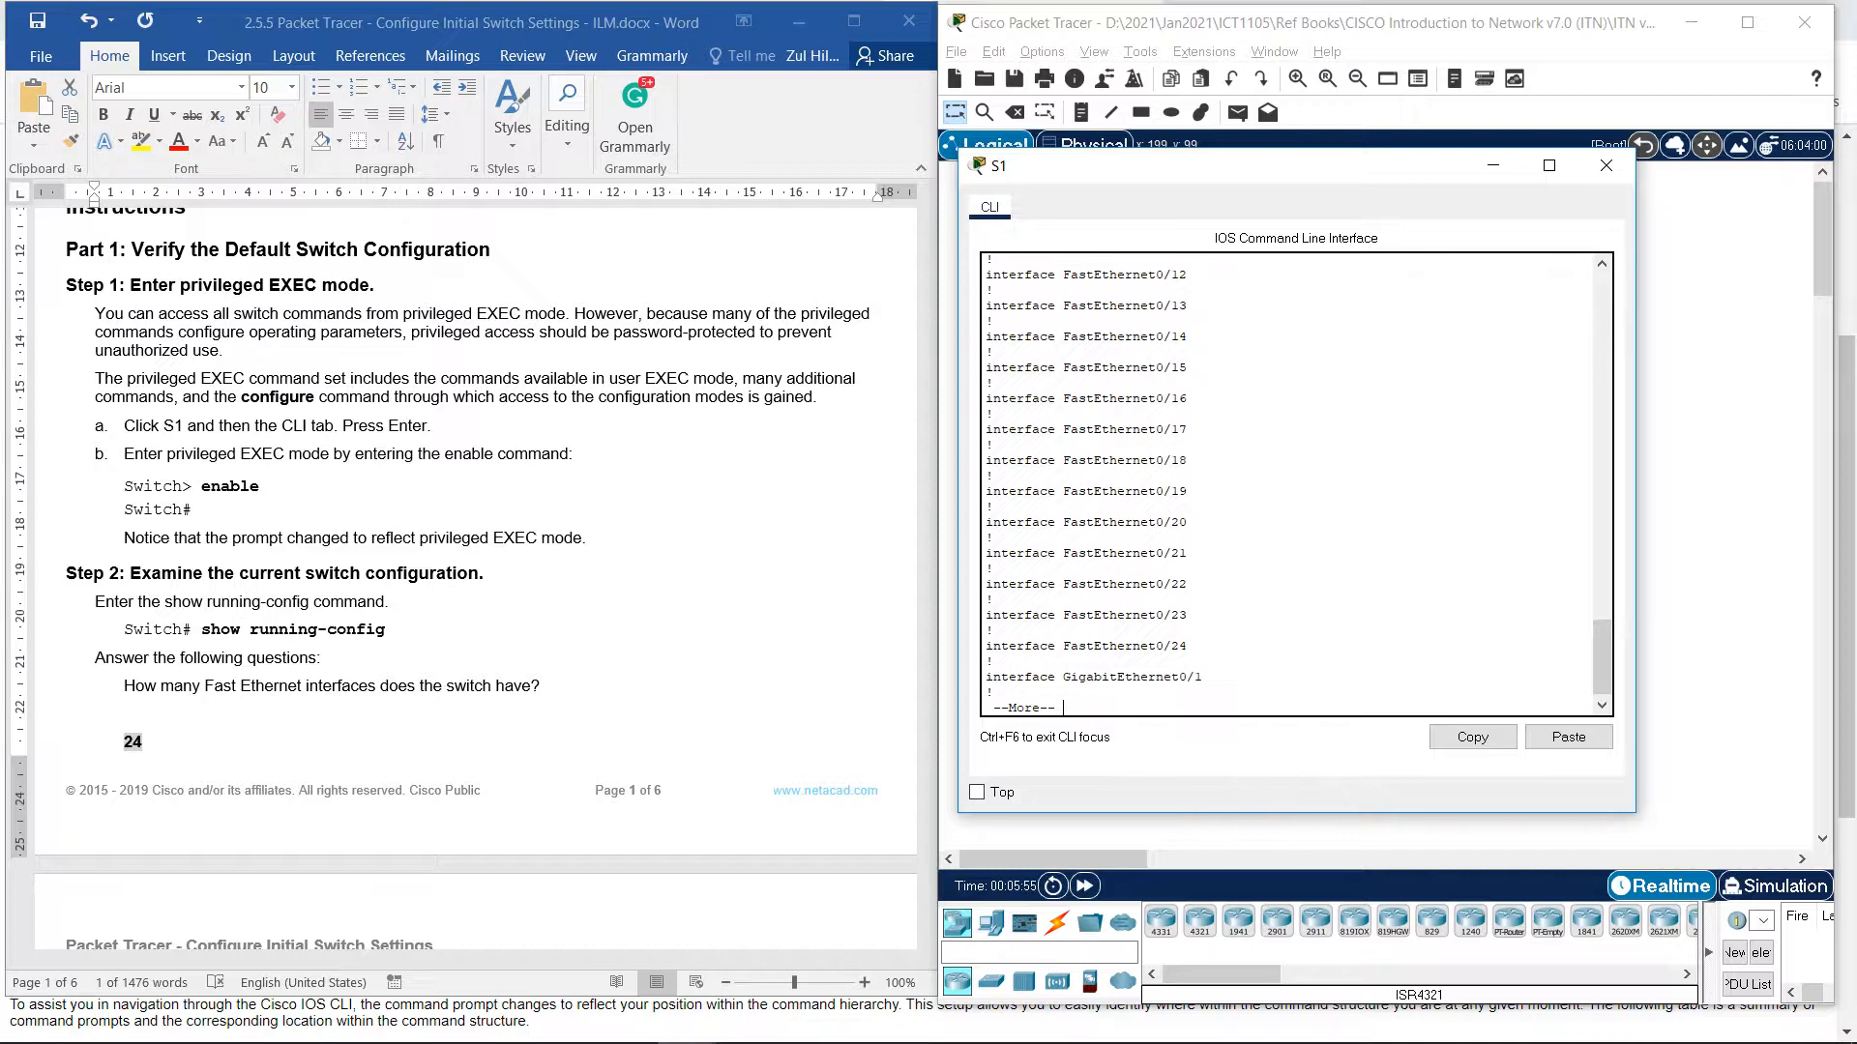
{"action": "scroll", "coordinate": [474, 580], "scroll_direction": "down", "scroll_amount": 7}
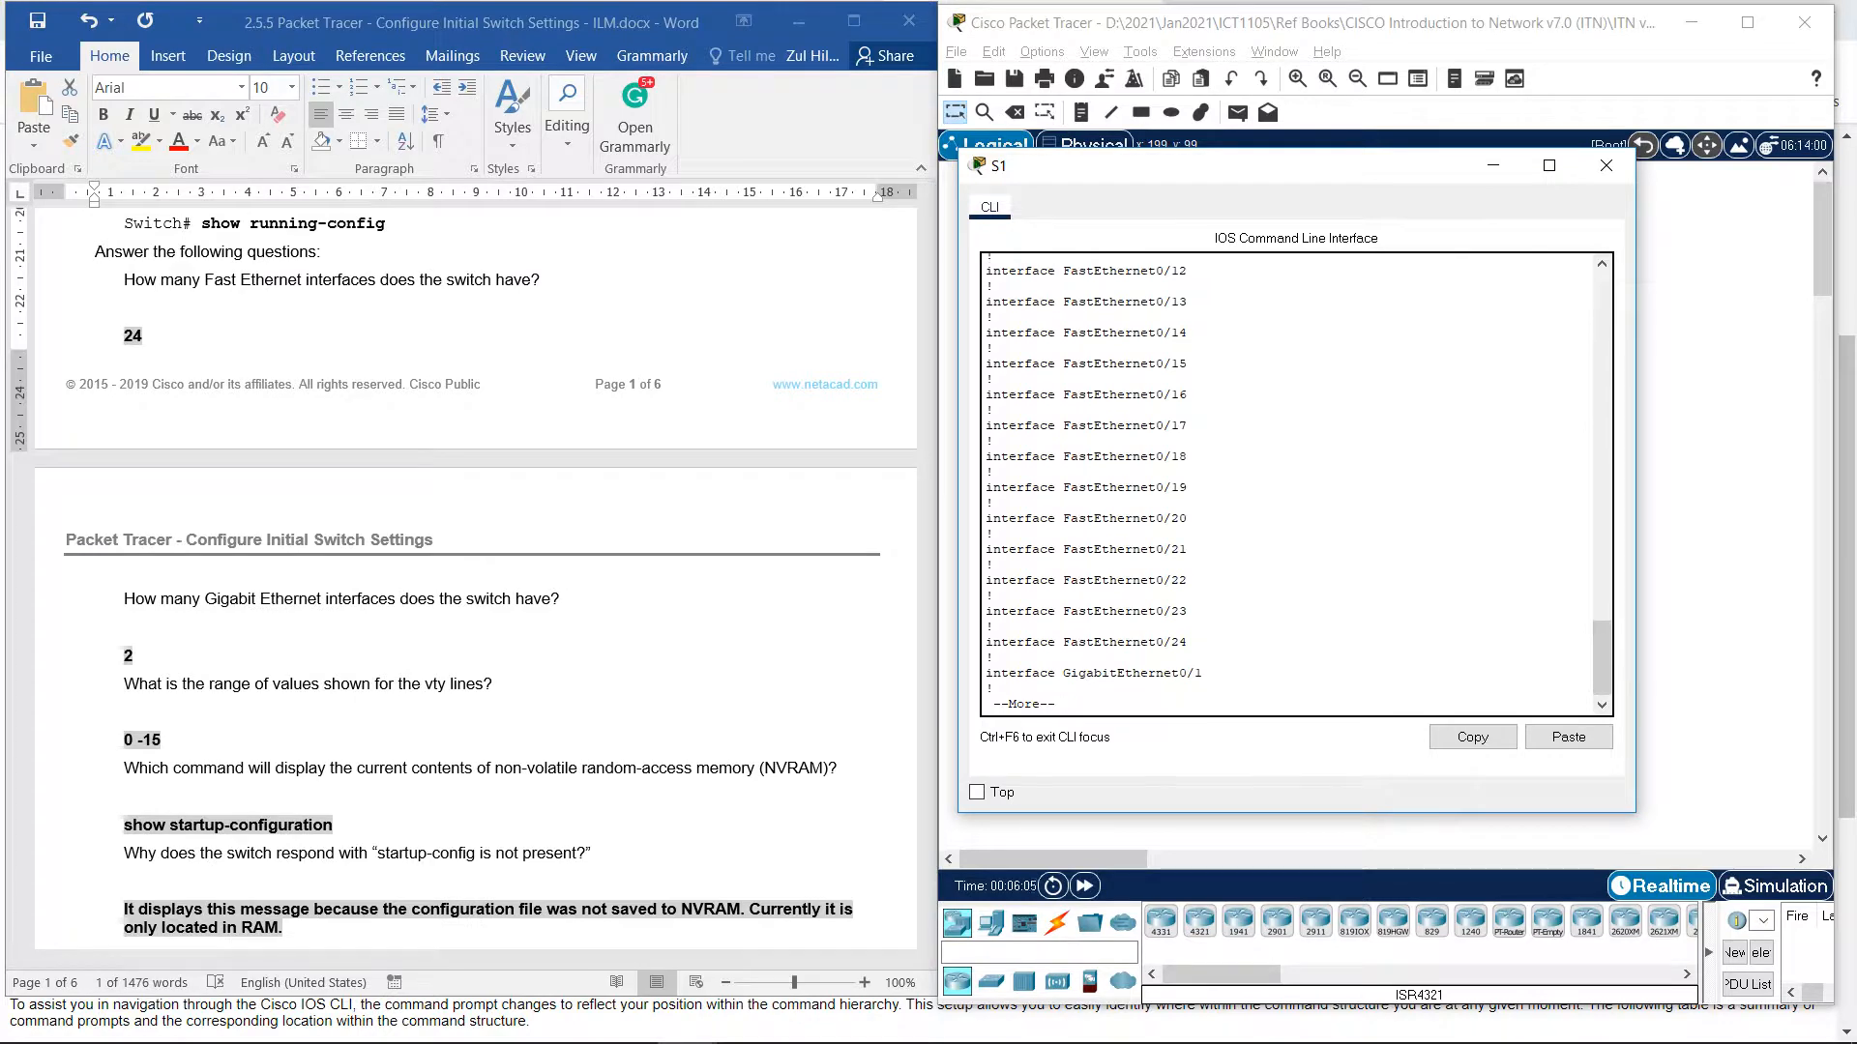
{"action": "key", "text": "Return"}
{"action": "key", "text": "Return"}
{"action": "key", "text": "Return"}
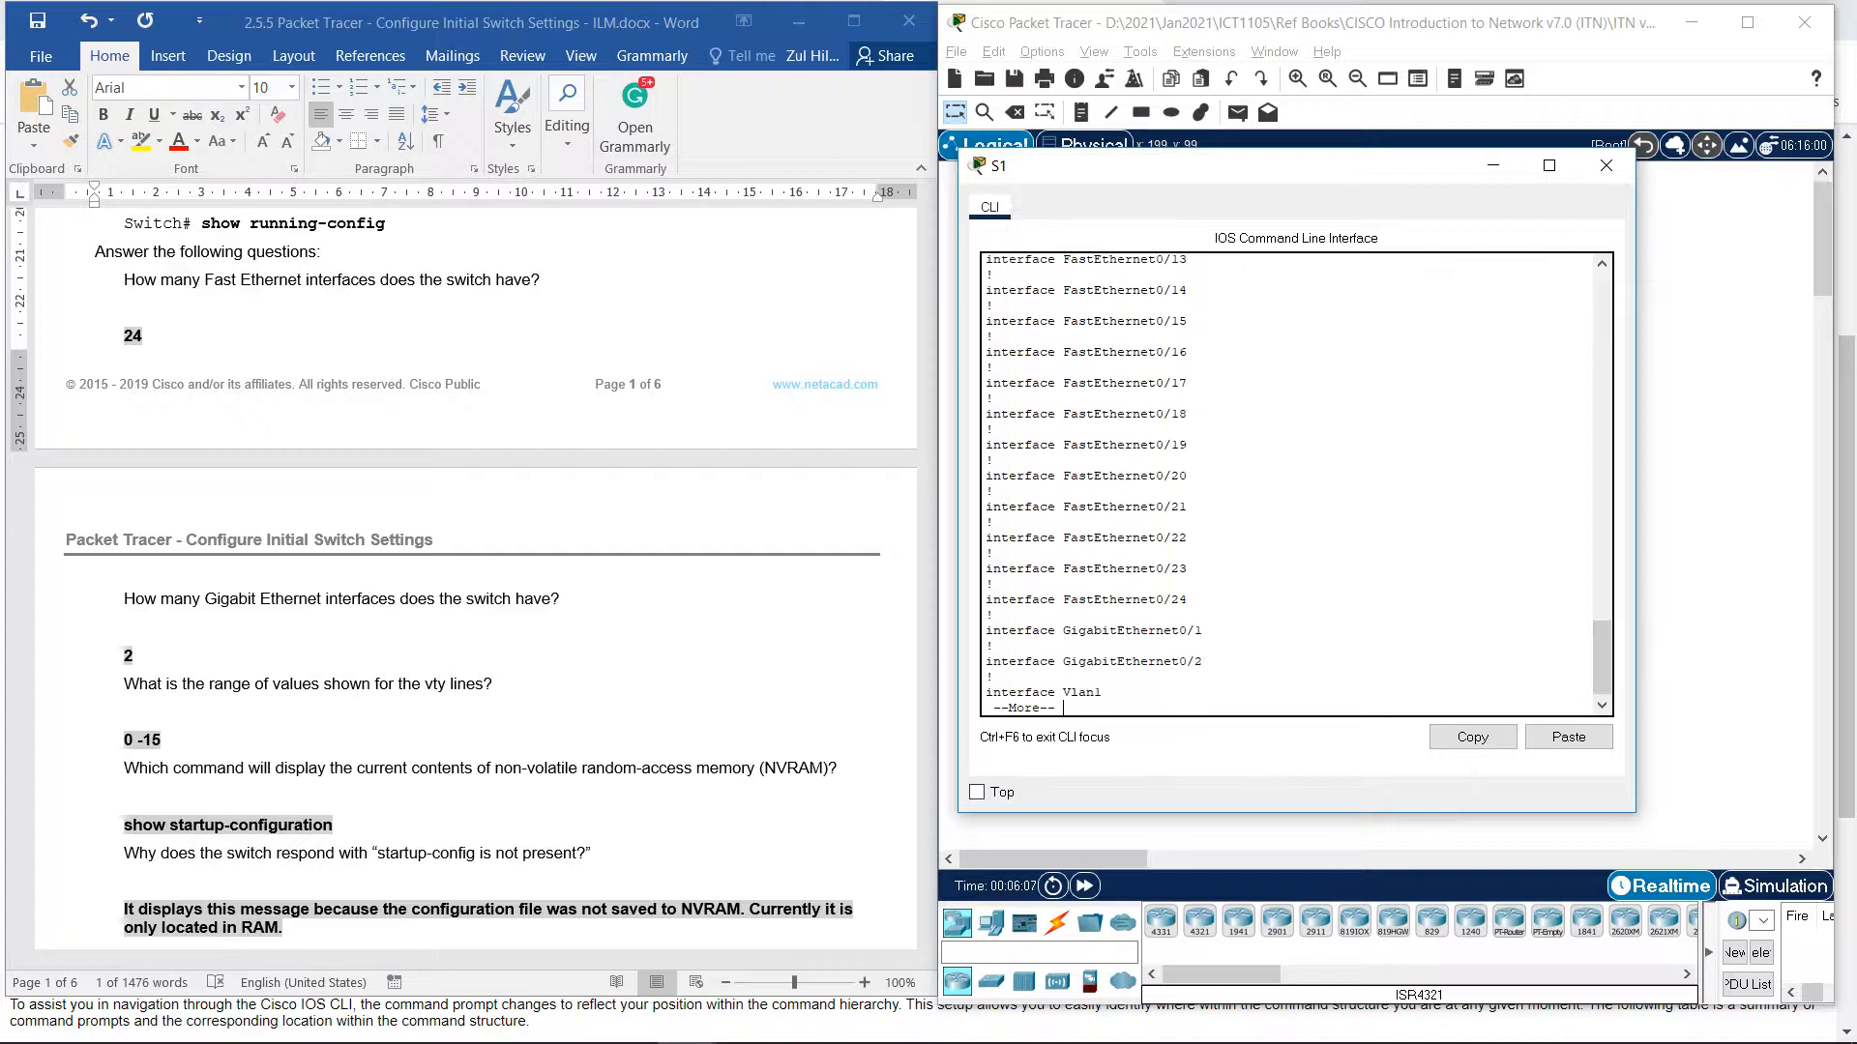
{"action": "key", "text": "Return"}
{"action": "key", "text": "Return"}
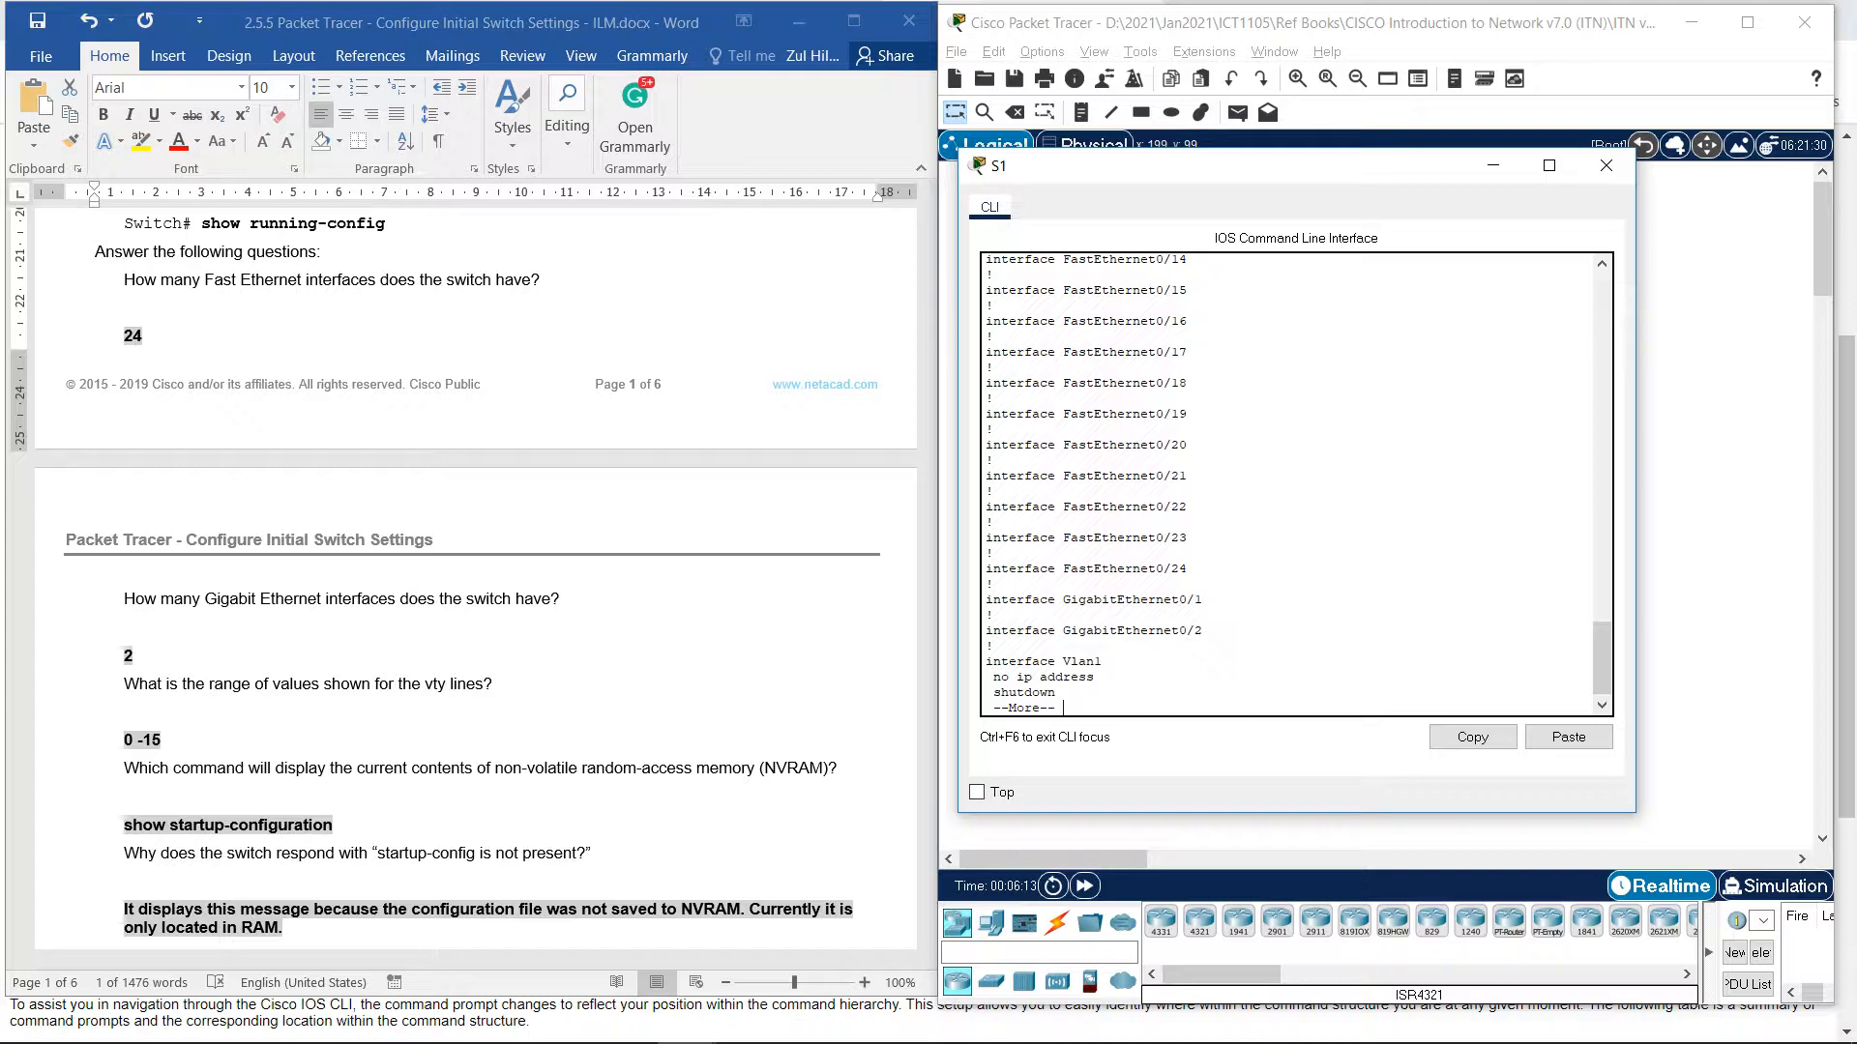
{"action": "key", "text": "Return"}
{"action": "key", "text": "Return"}
{"action": "key", "text": "Return"}
{"action": "key", "text": "Return"}
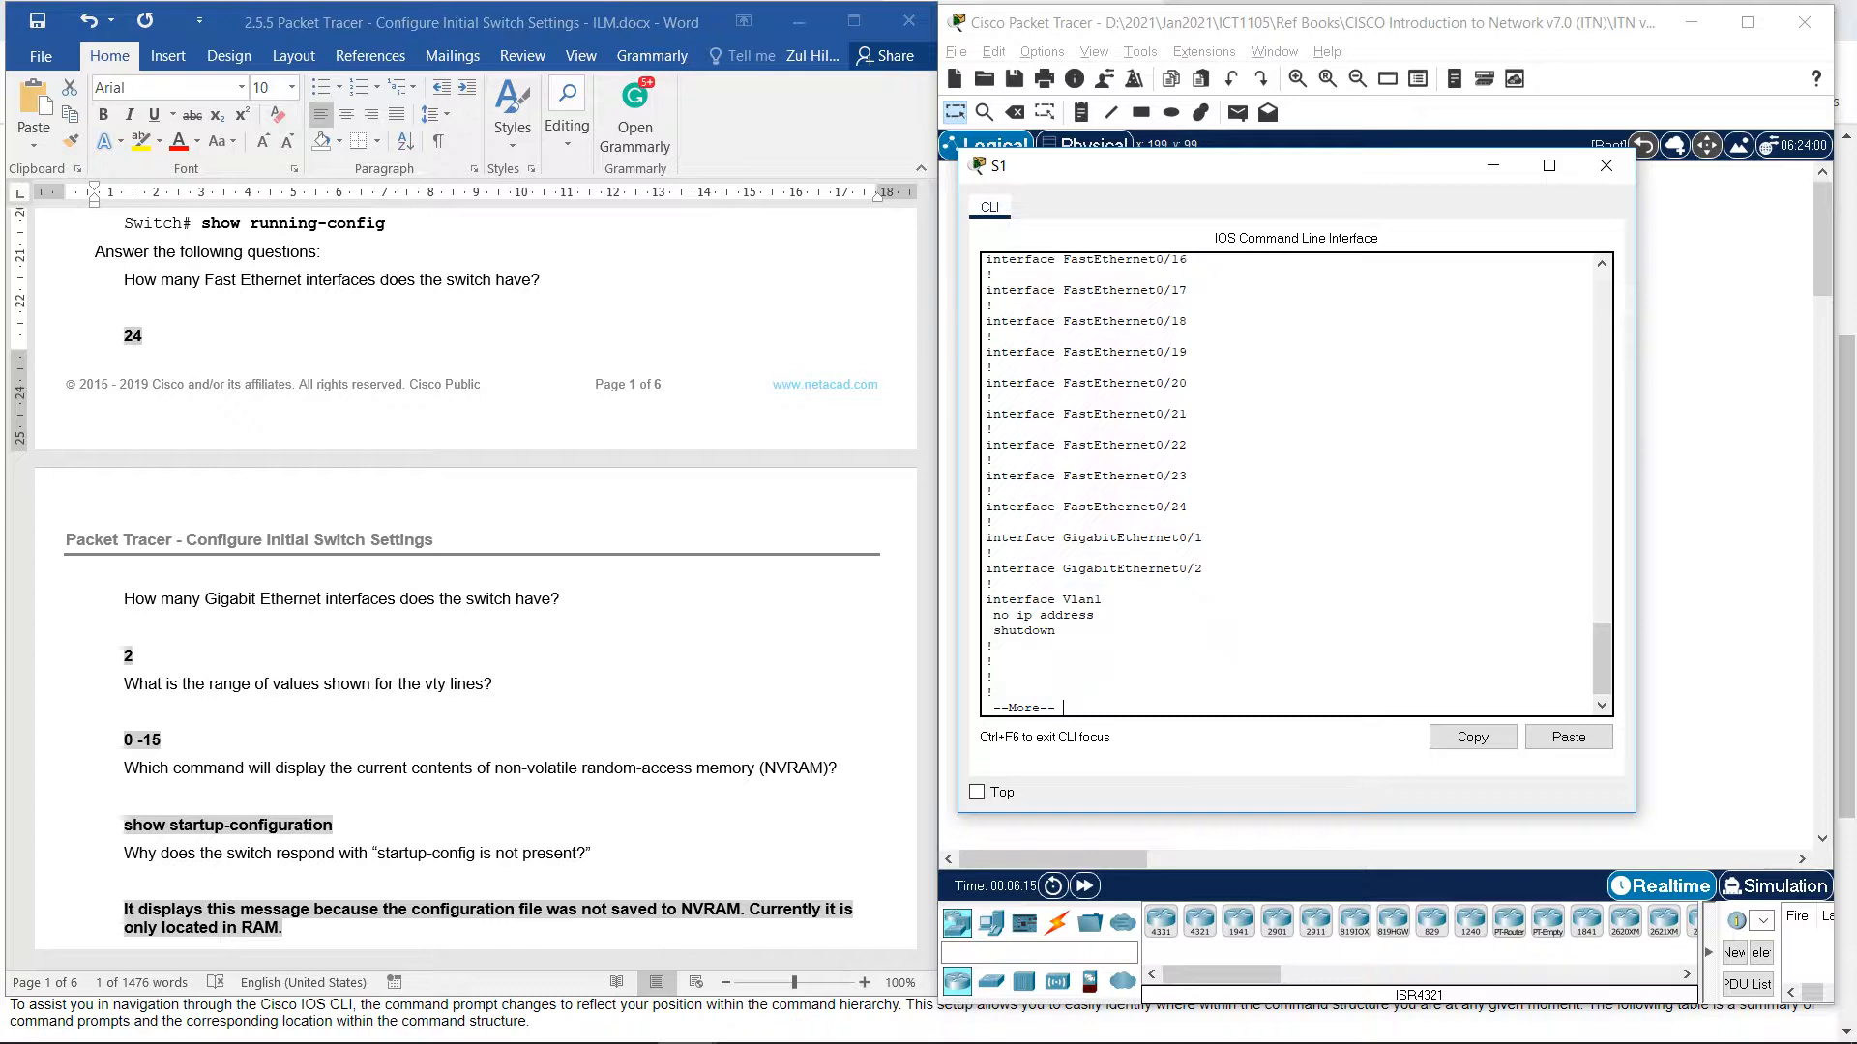
{"action": "key", "text": "Return"}
{"action": "key", "text": "Return"}
{"action": "key", "text": "Return"}
{"action": "key", "text": "Return"}
{"action": "key", "text": "Return"}
{"action": "key", "text": "Return"}
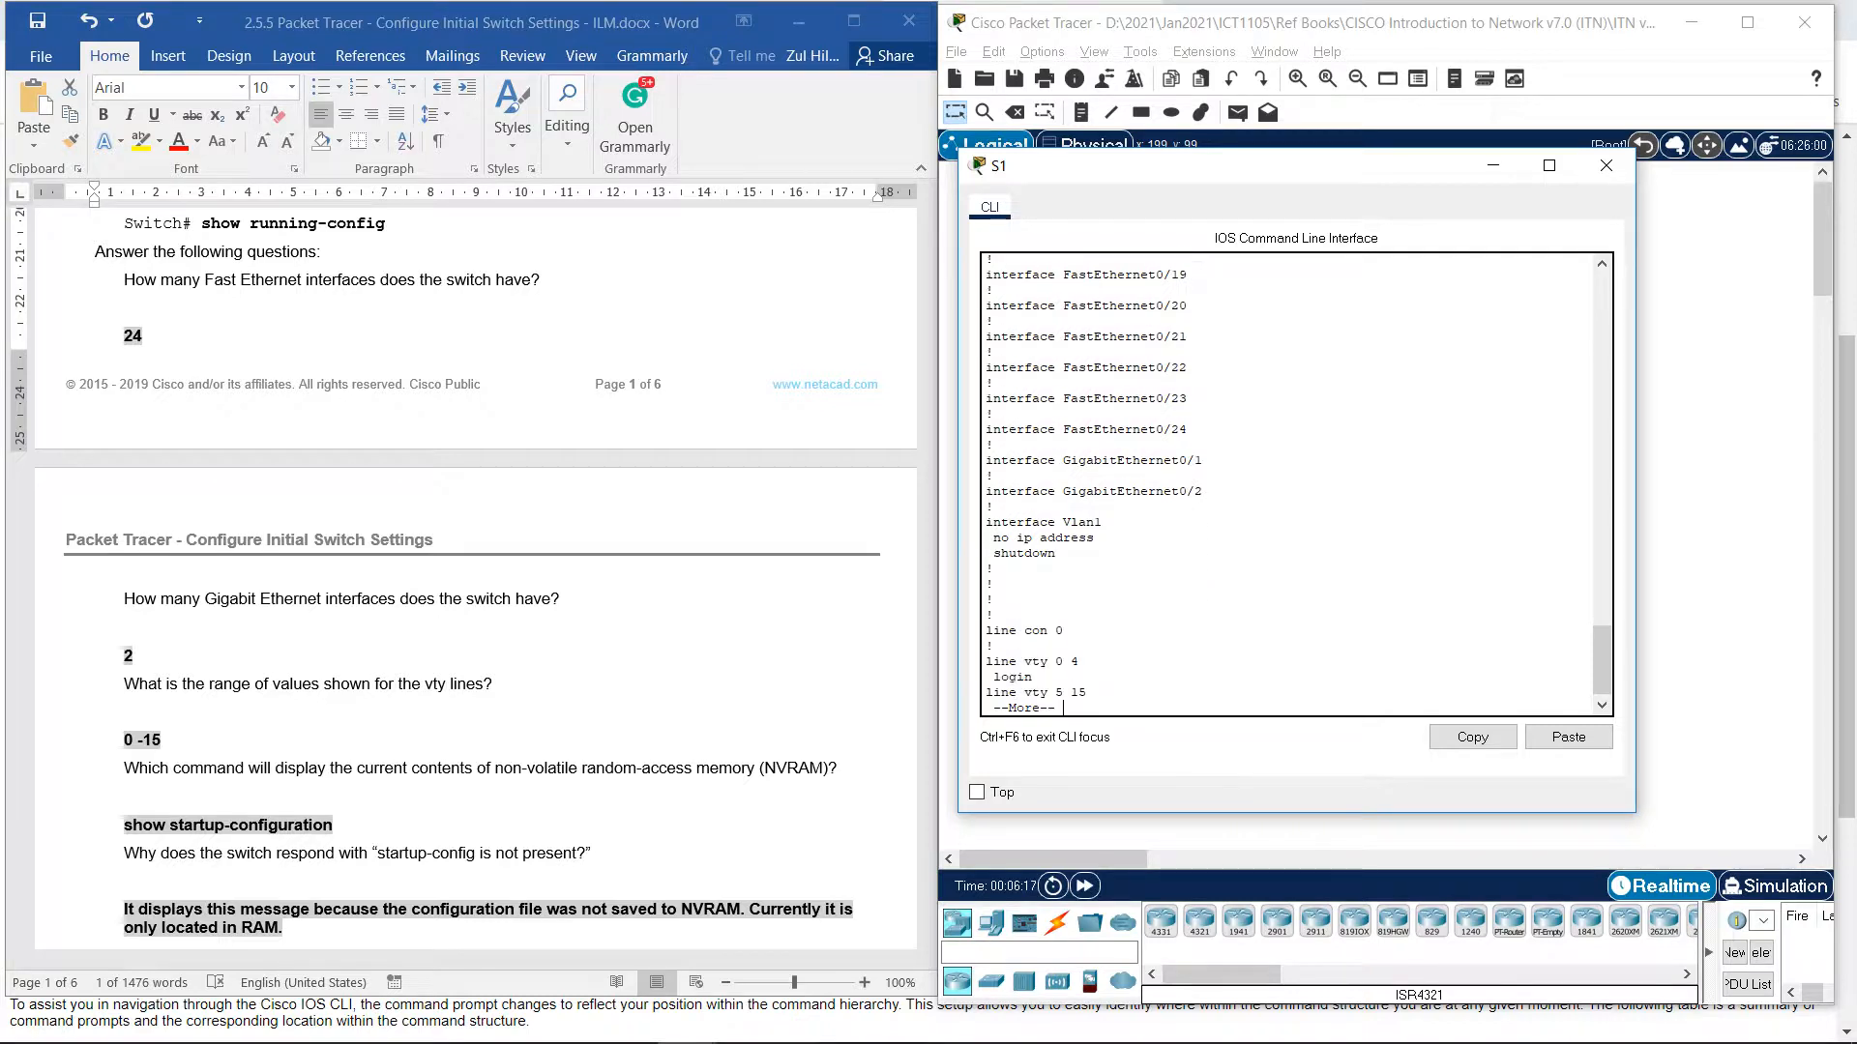
{"action": "key", "text": "Return"}
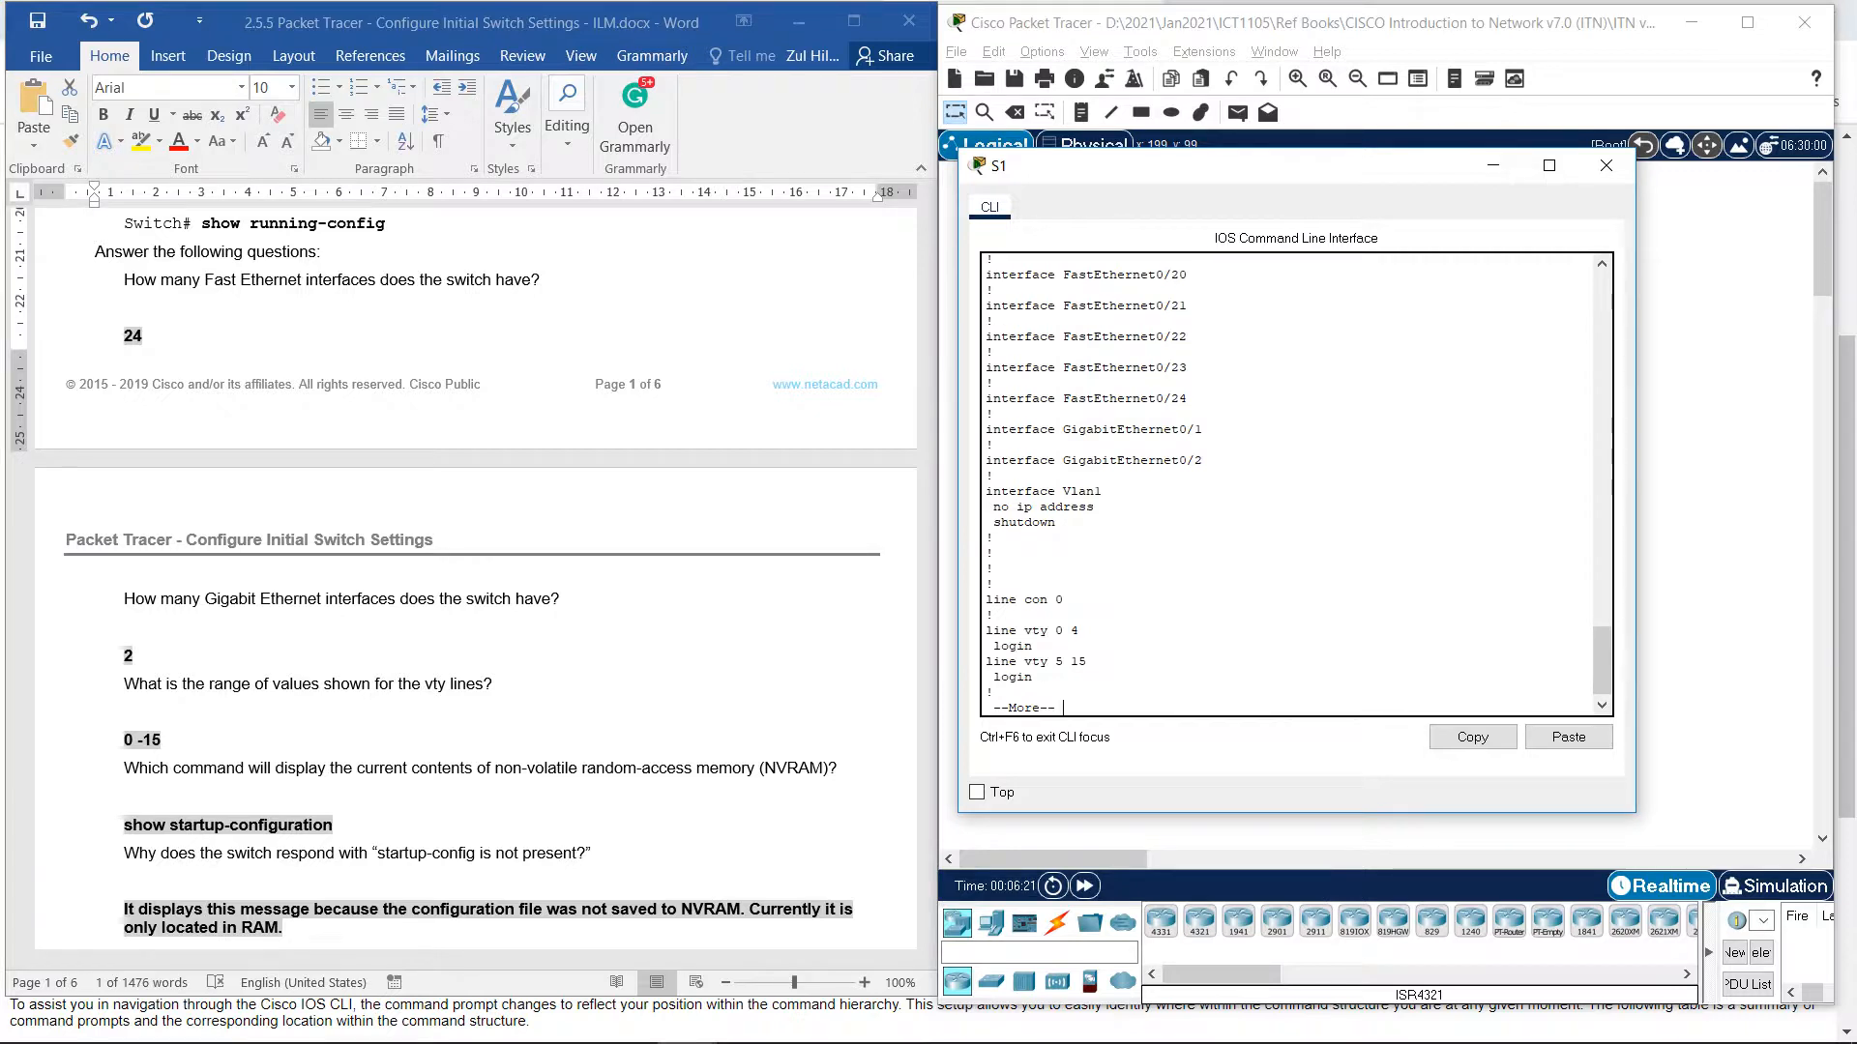
{"action": "key", "text": "Return"}
{"action": "key", "text": "Return"}
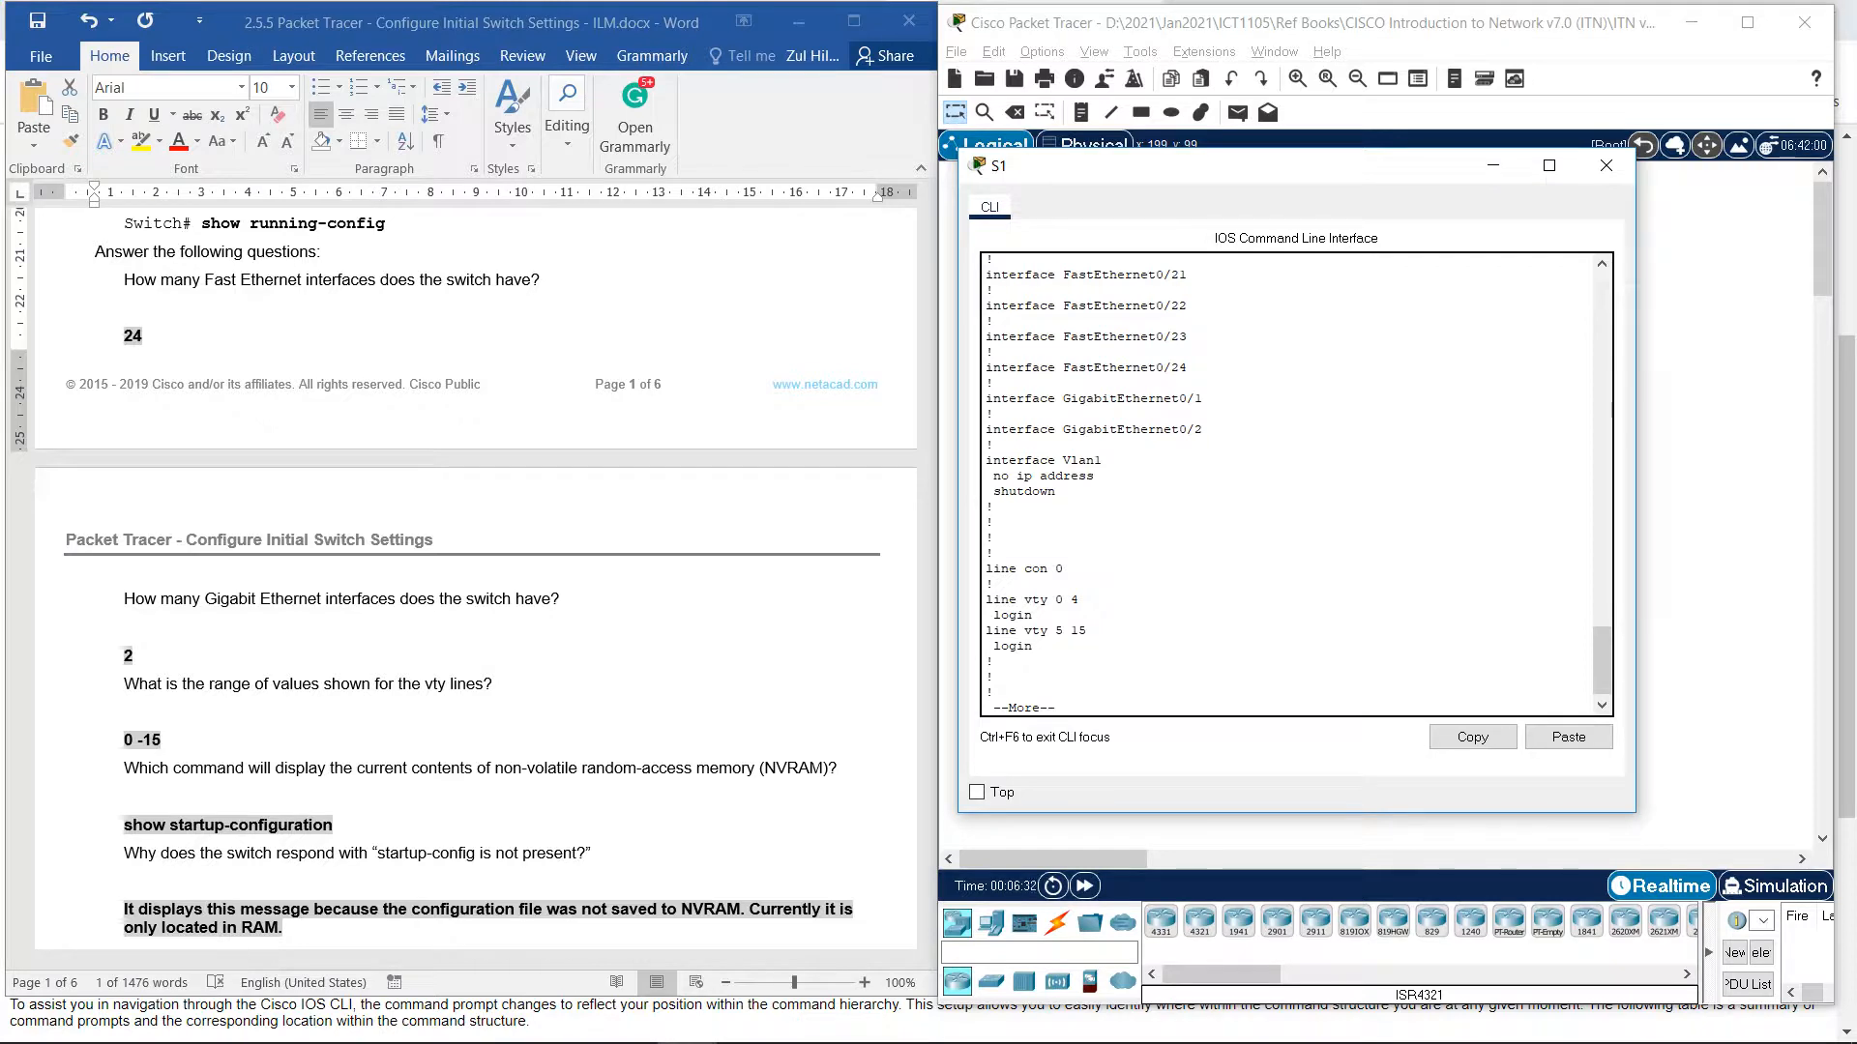
{"action": "key", "text": "Return"}
{"action": "key", "text": "Return"}
{"action": "key", "text": "Return"}
{"action": "key", "text": "Return"}
{"action": "key", "text": "Return"}
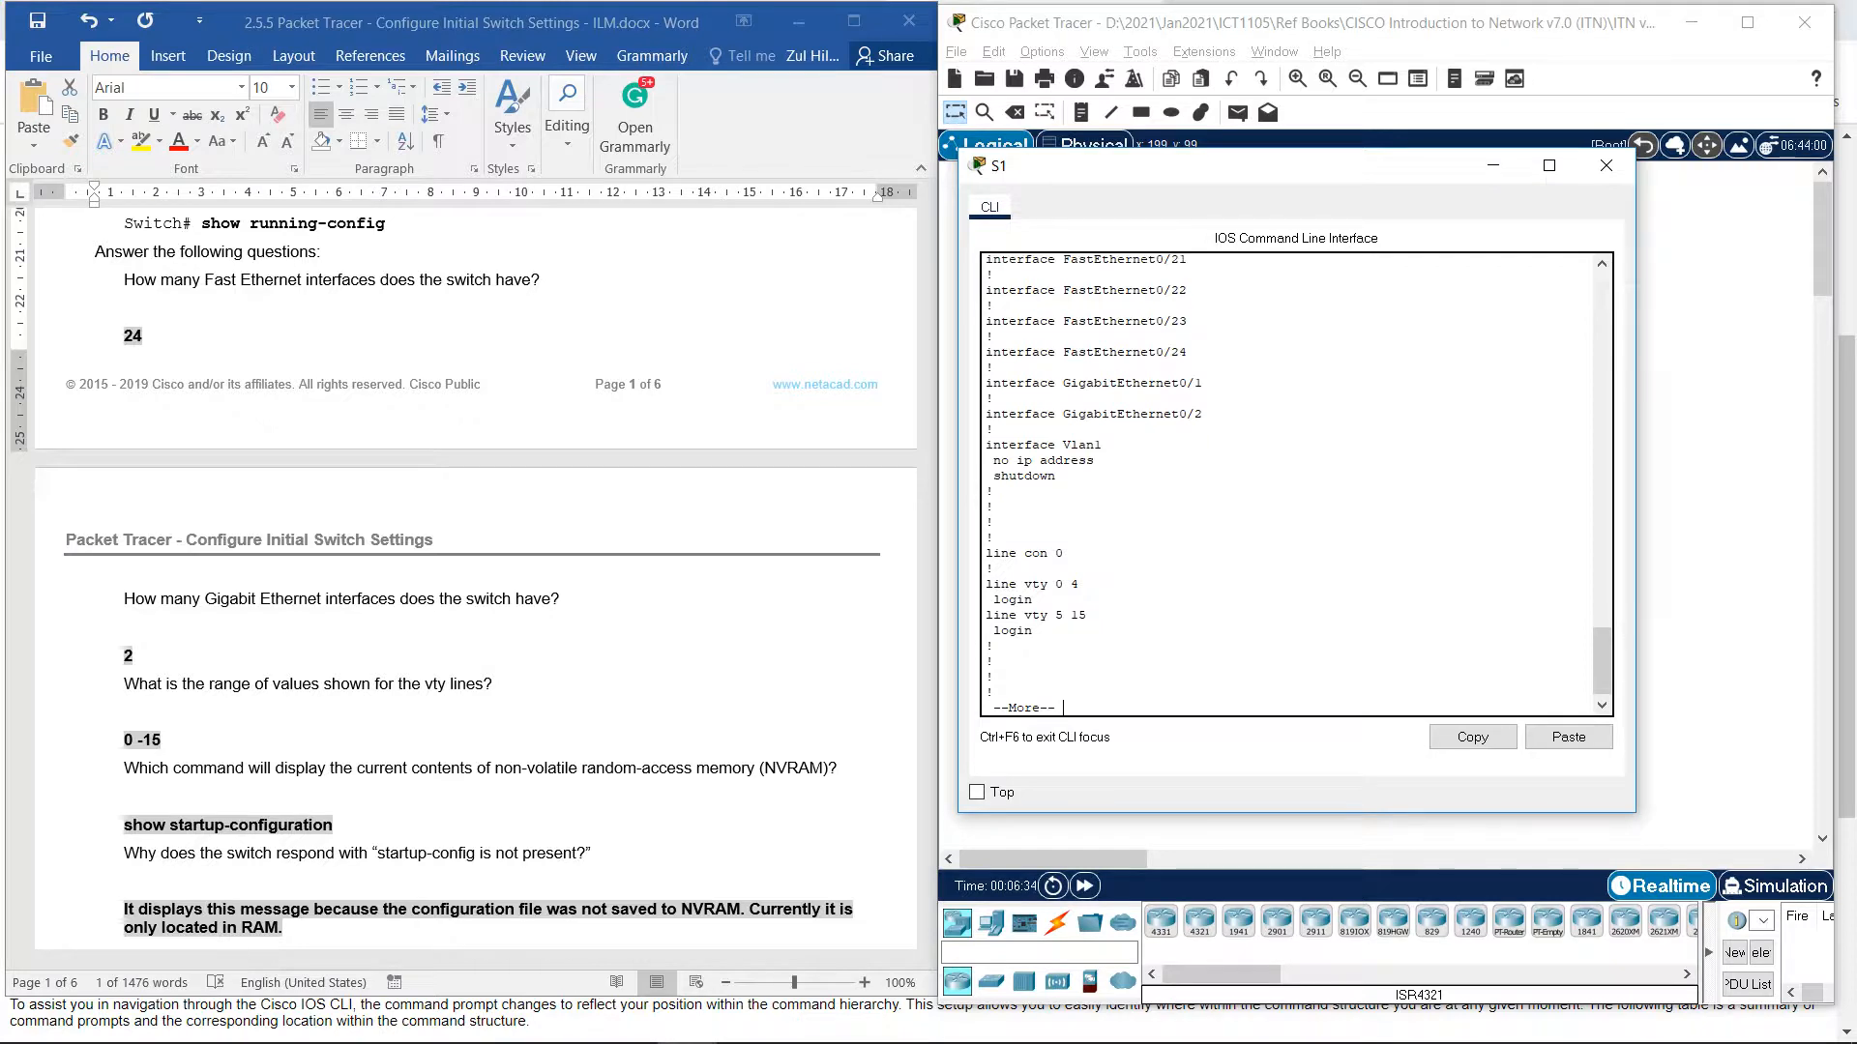
{"action": "key", "text": "Return"}
{"action": "key", "text": "Return"}
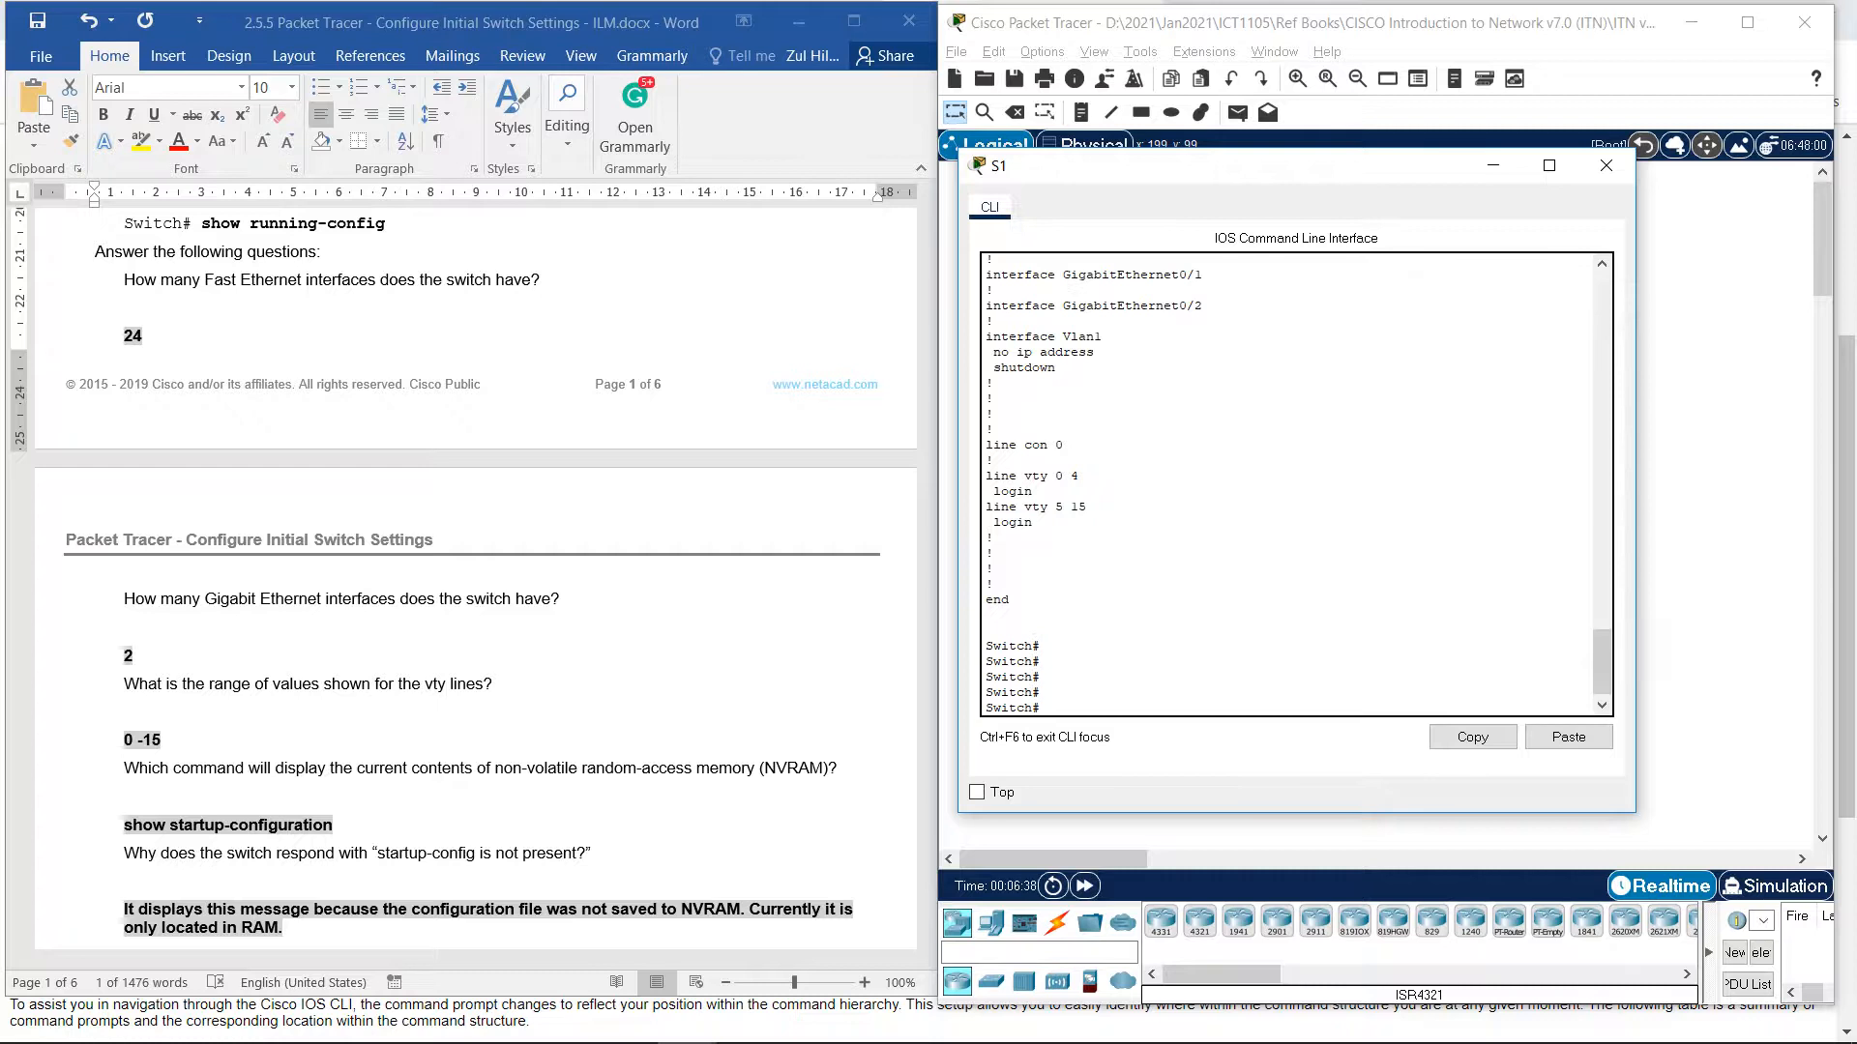
Run show startup-config on S1, which reports "startup-config is not present".
{"action": "type", "text": "sho"}
{"action": "key", "text": "Tab"}
{"action": "type", "text": "st"}
{"action": "key", "text": "Tab"}
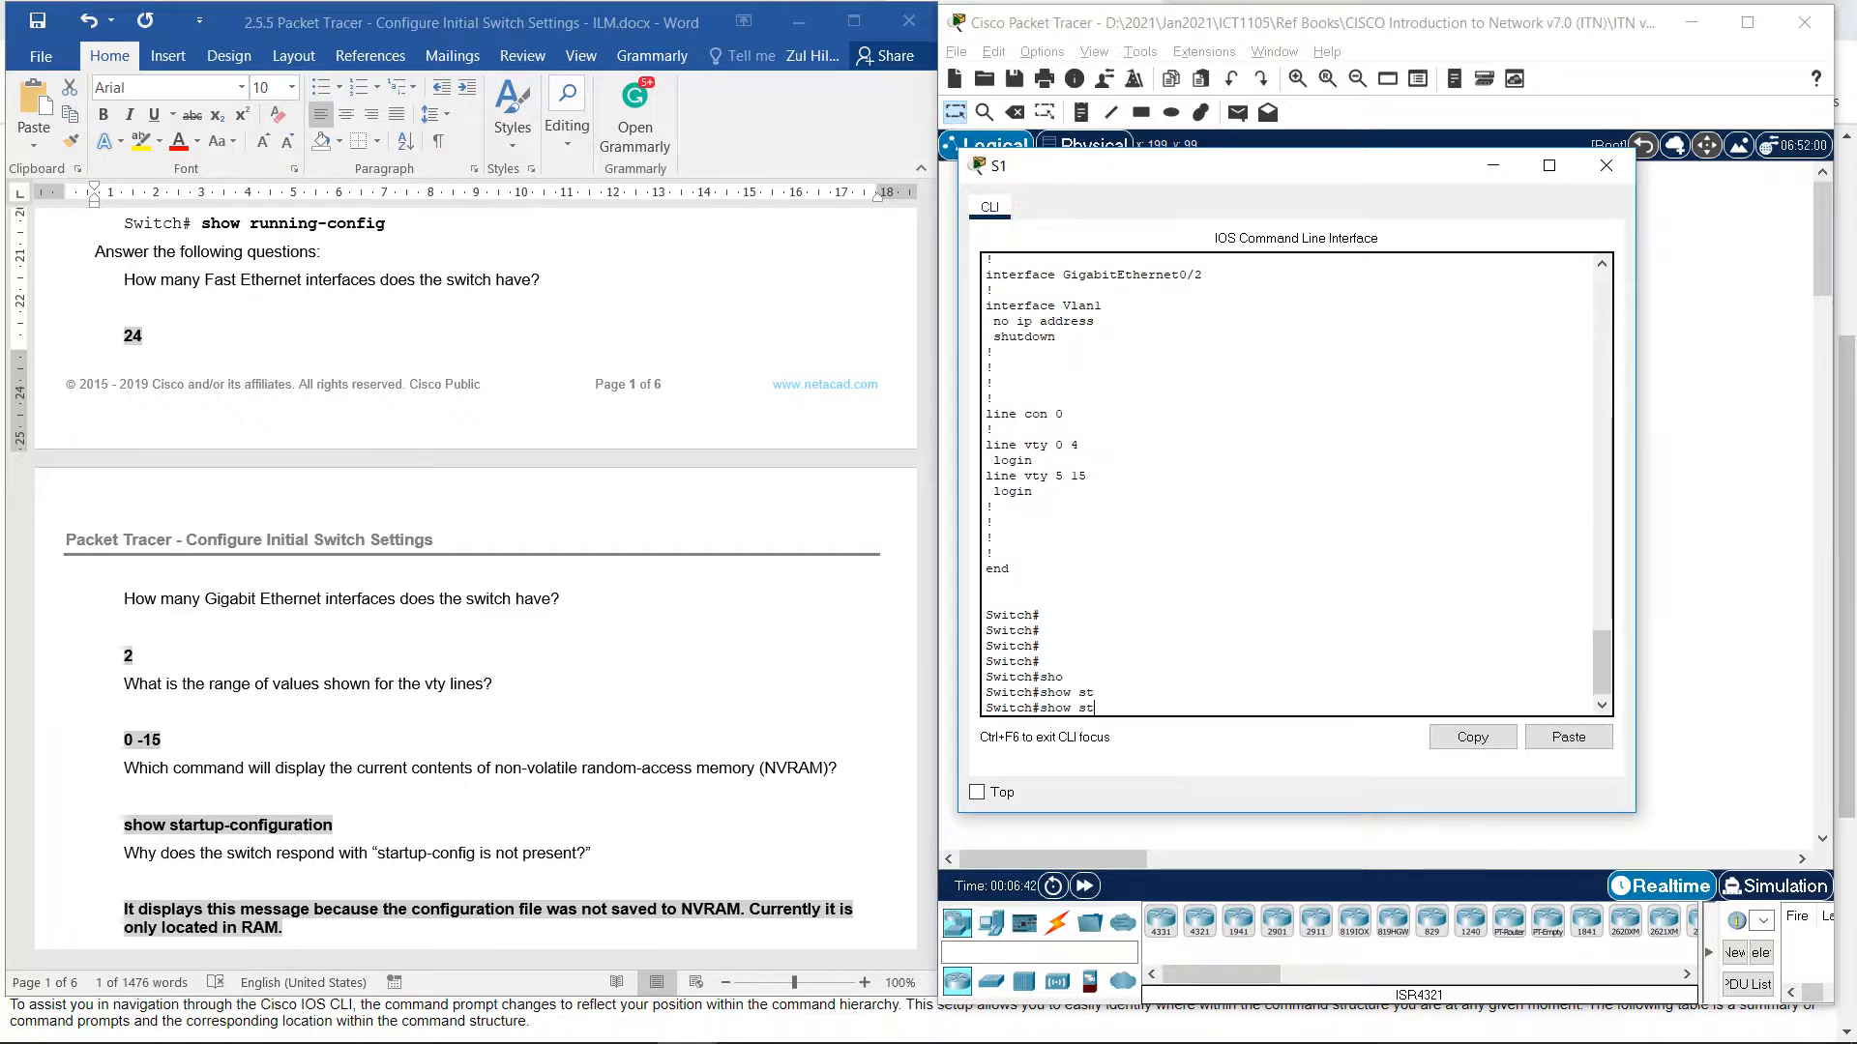
{"action": "type", "text": "ar"}
{"action": "key", "text": "Tab"}
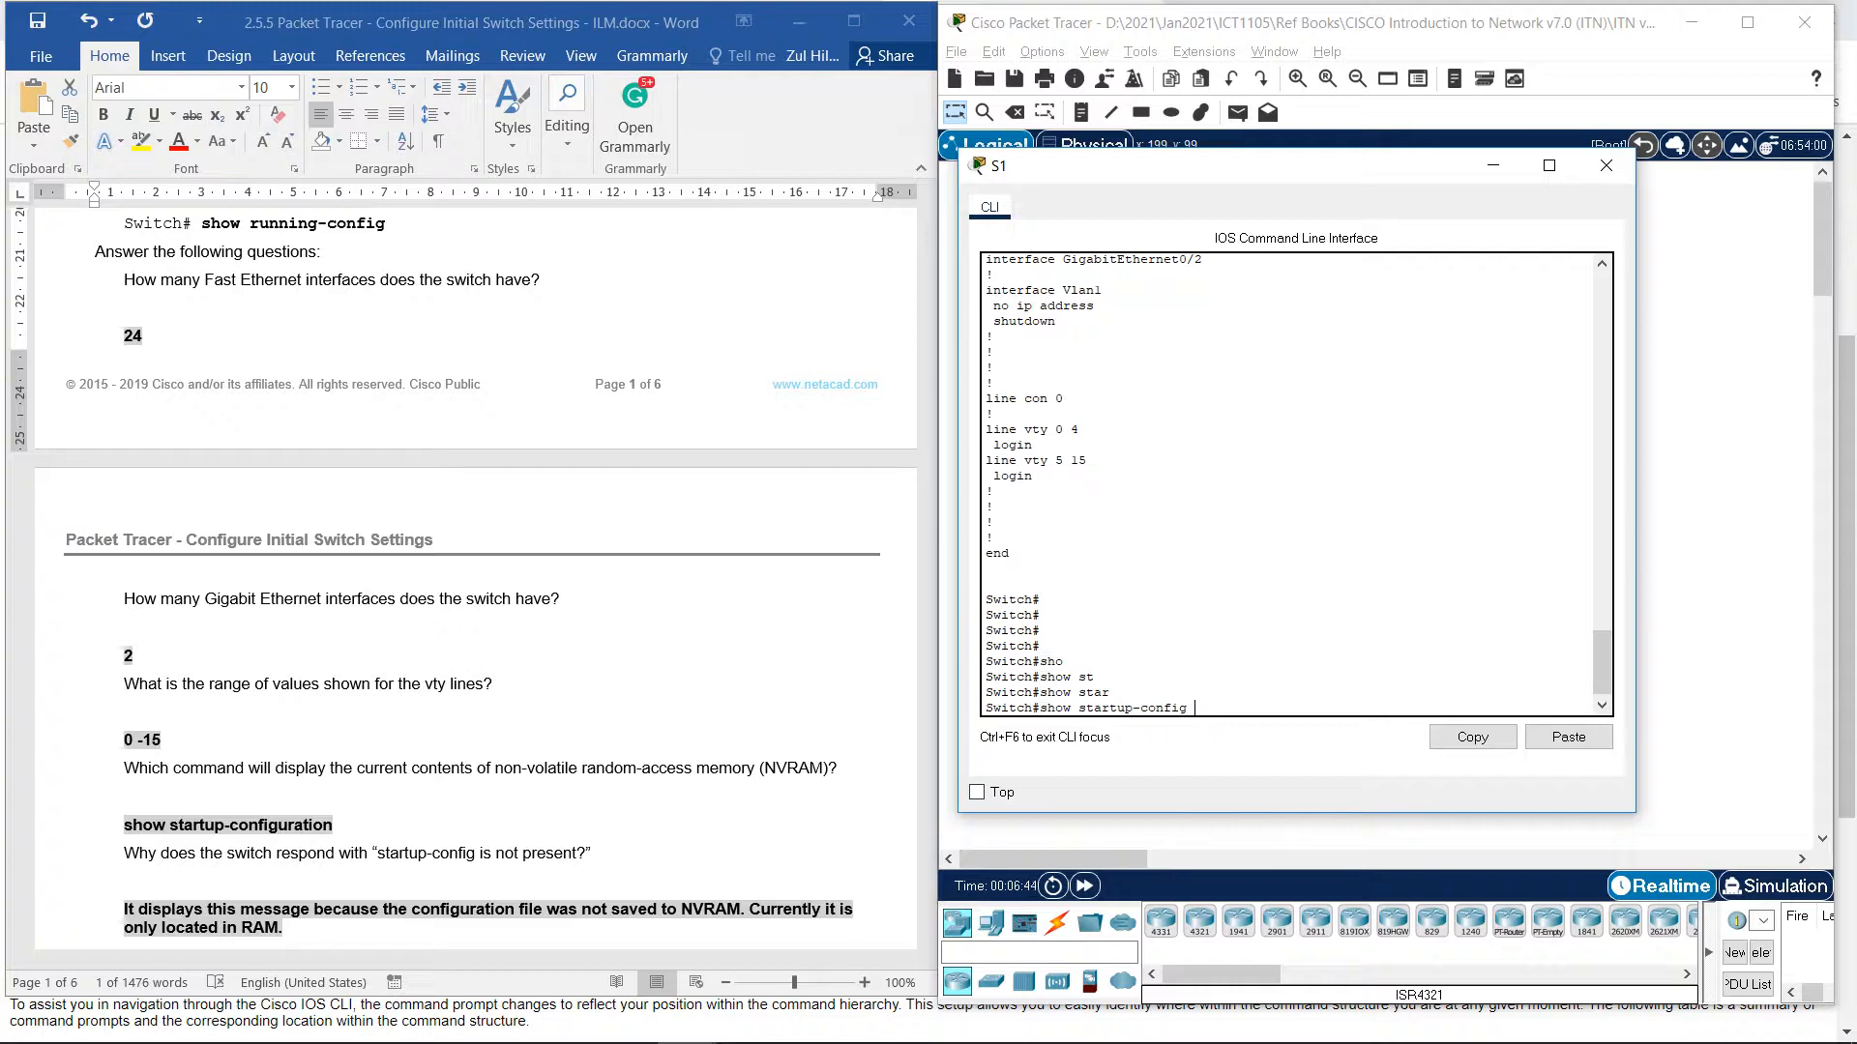
{"action": "key", "text": "Tab"}
{"action": "key", "text": "Return"}
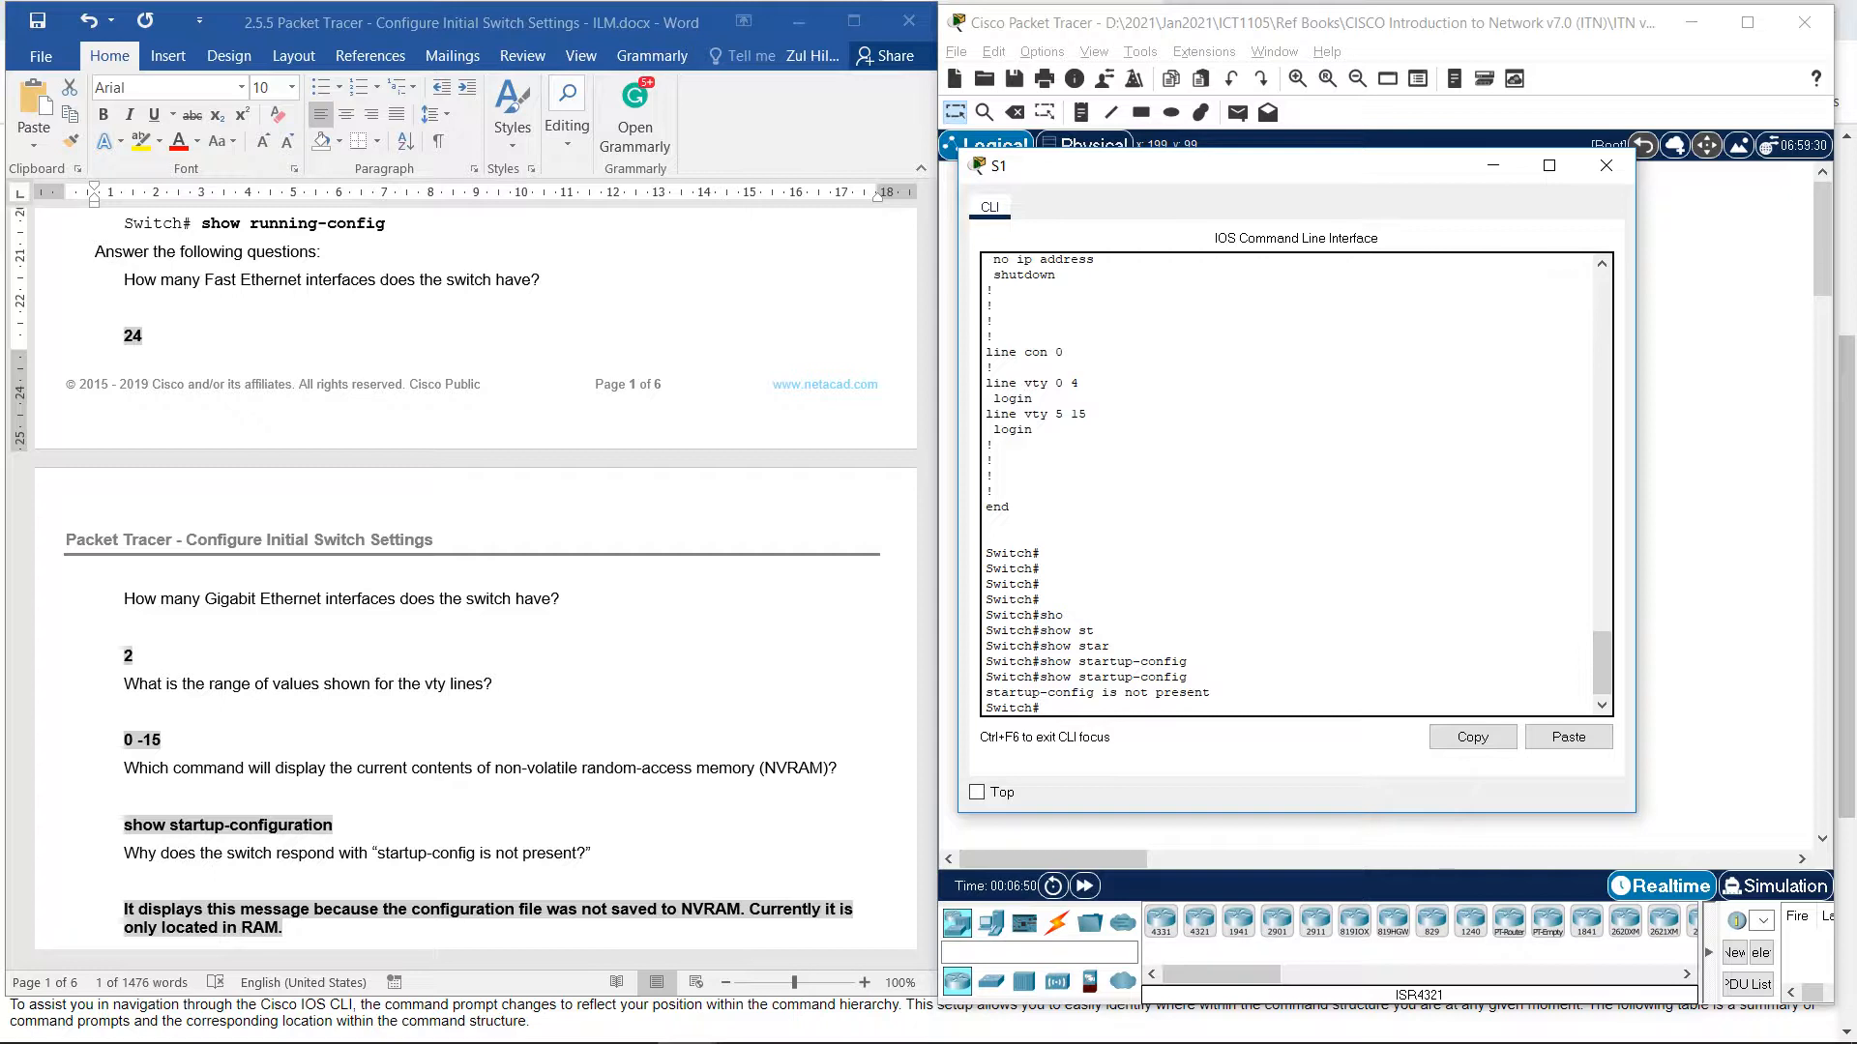
{"action": "scroll", "coordinate": [473, 580], "scroll_direction": "down", "scroll_amount": 2}
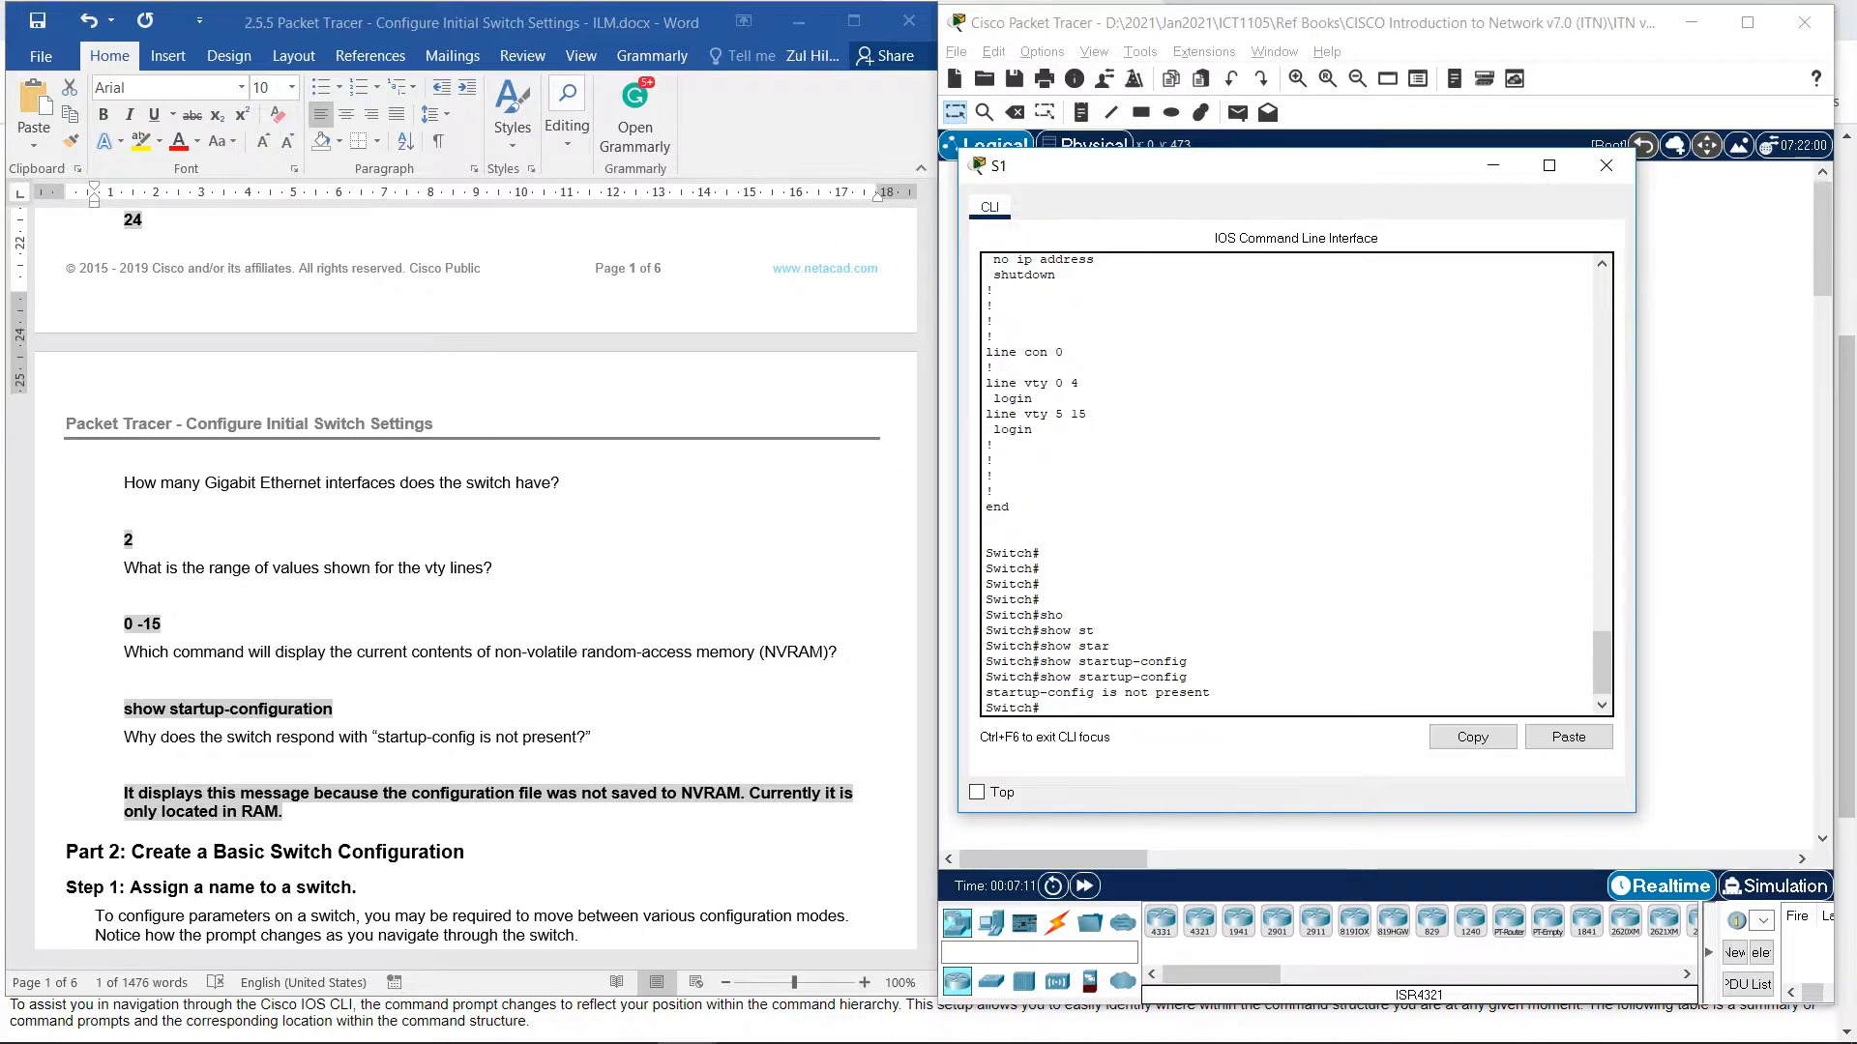
{"action": "scroll", "coordinate": [474, 580], "scroll_direction": "up", "scroll_amount": 3}
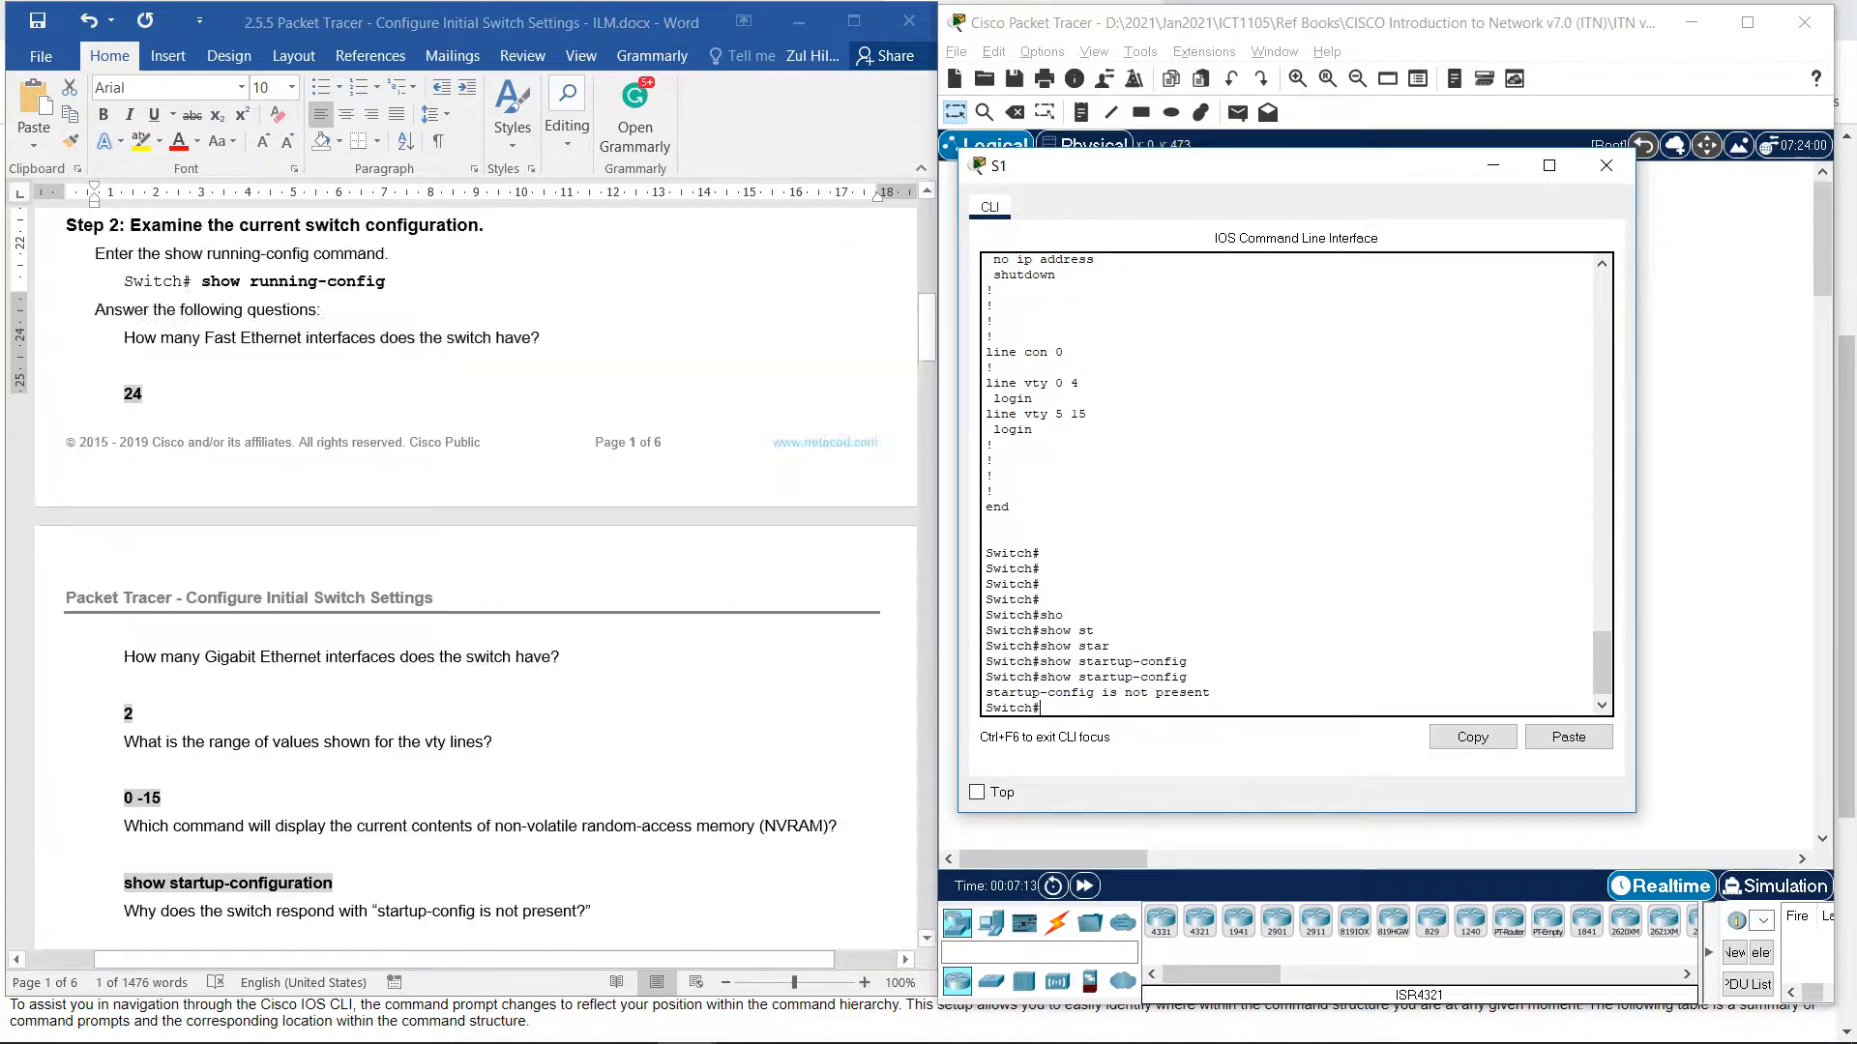
{"action": "scroll", "coordinate": [474, 580], "scroll_direction": "down", "scroll_amount": 9}
{"action": "scroll", "coordinate": [474, 581], "scroll_direction": "down", "scroll_amount": 3}
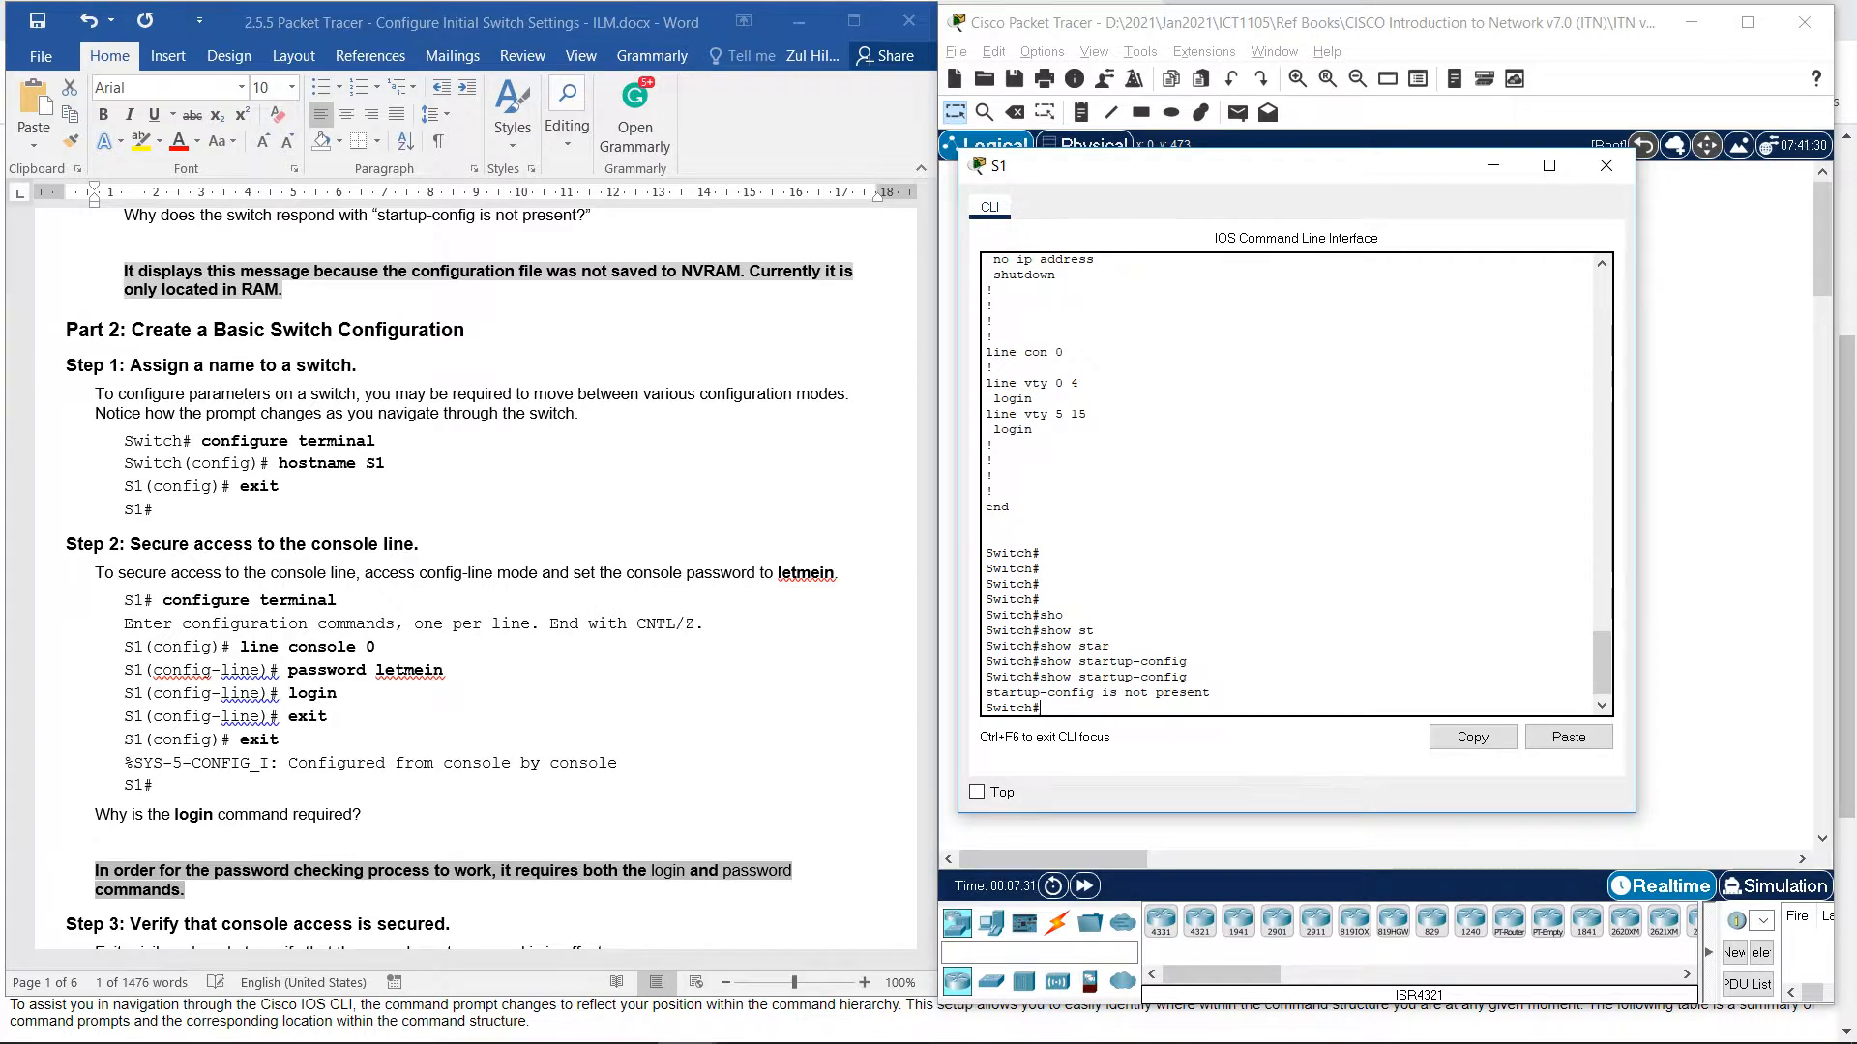
Enter global configuration mode with configure terminal.
{"action": "type", "text": "nfigure"}
{"action": "key", "text": "Tab"}
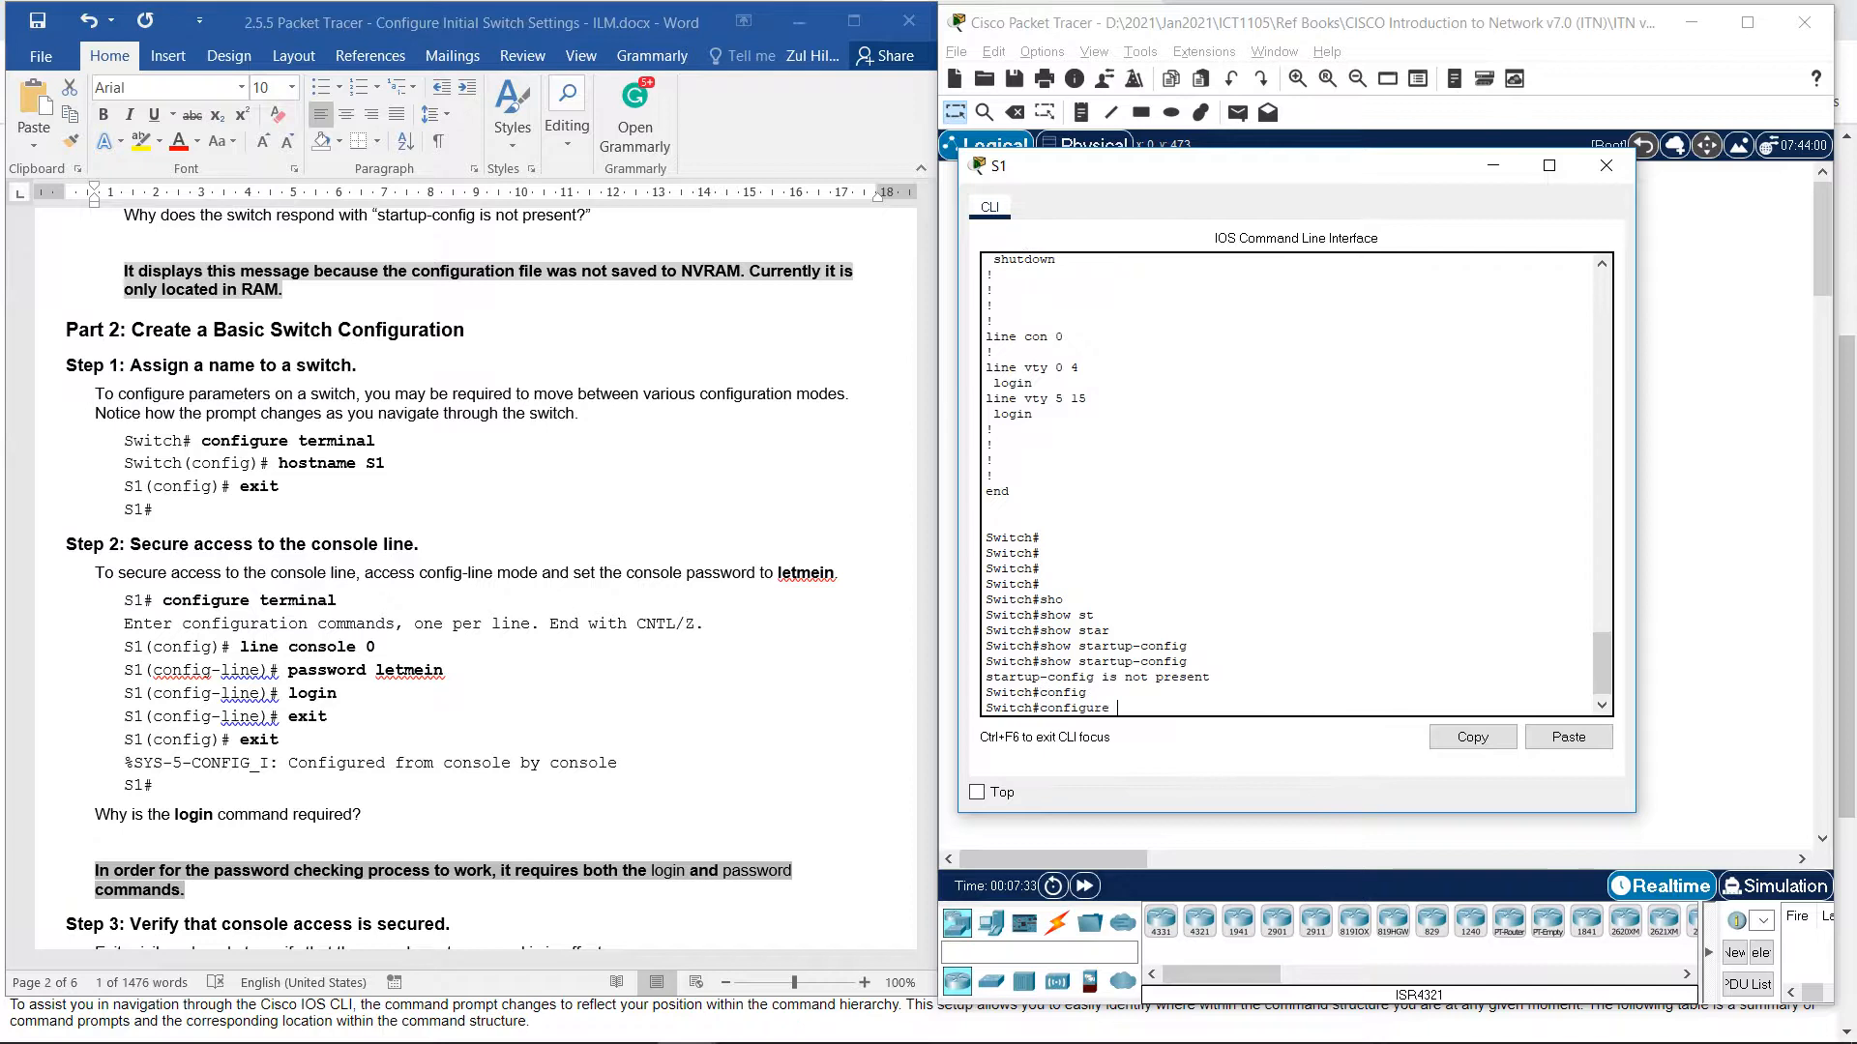
{"action": "type", "text": "ter"}
{"action": "key", "text": "Tab"}
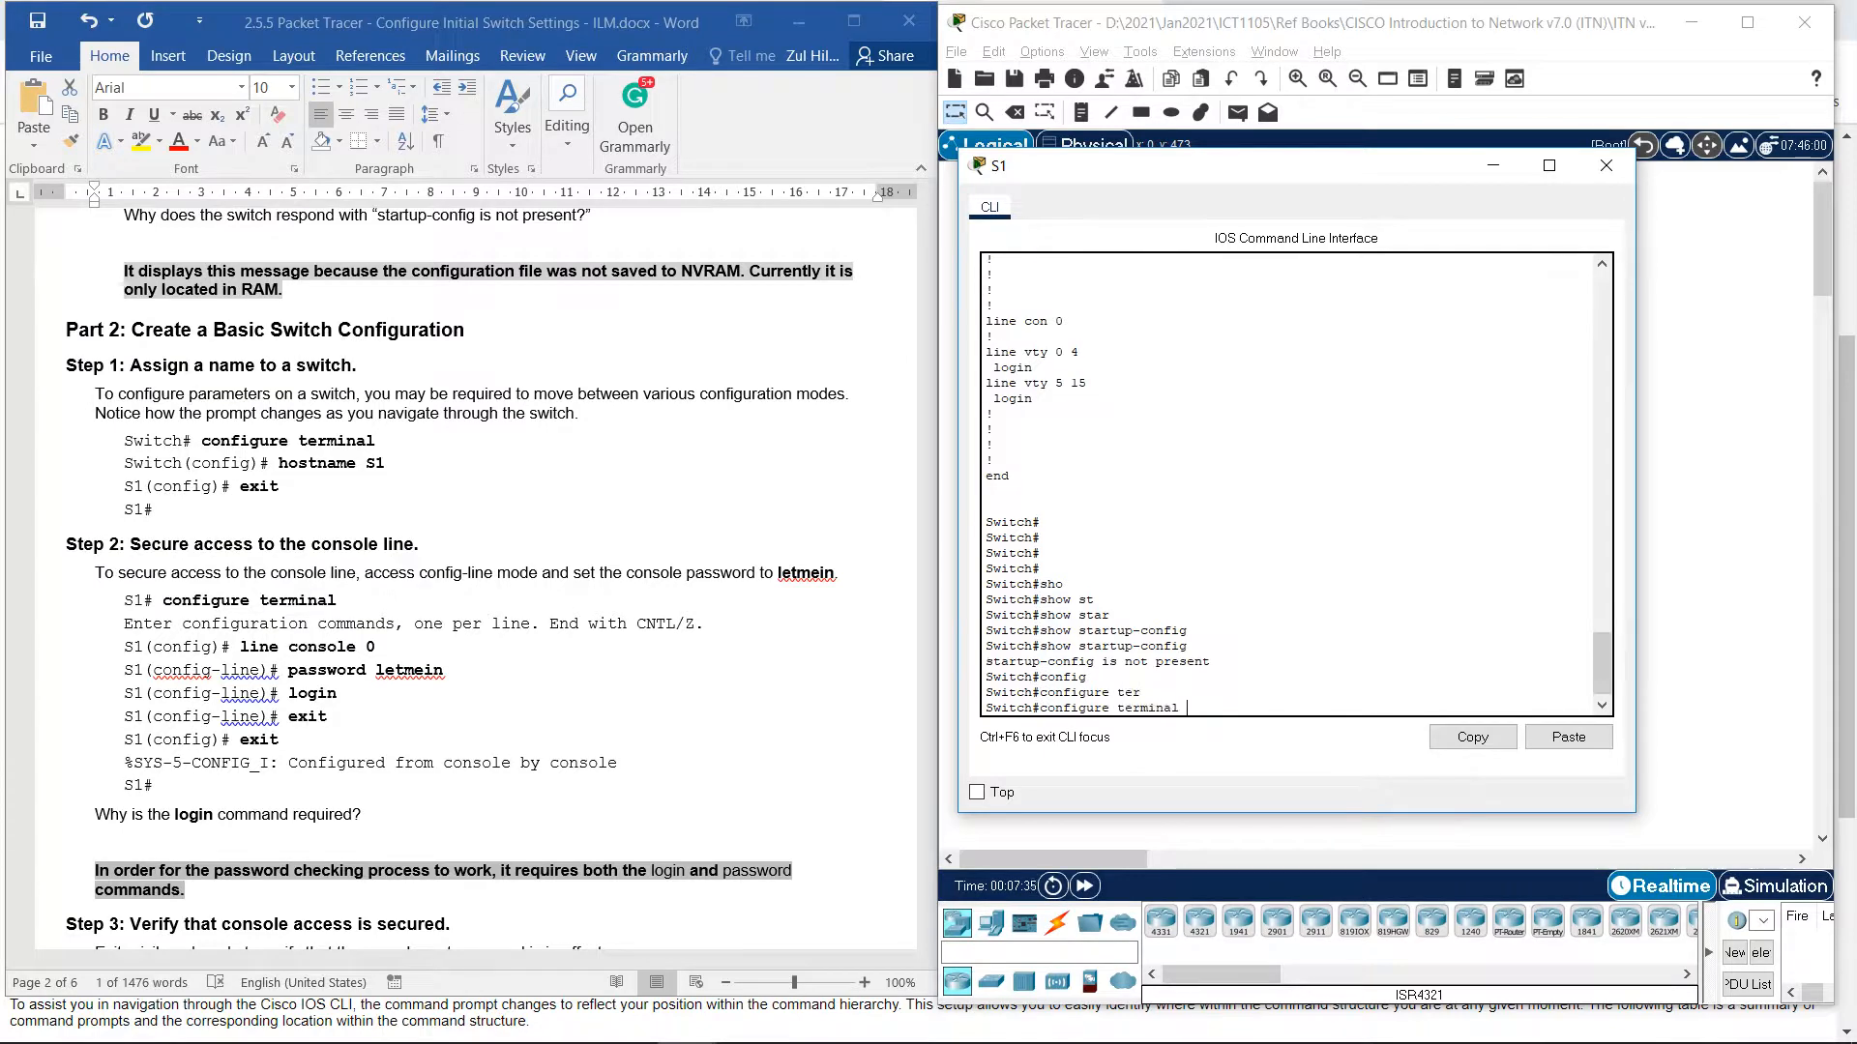
{"action": "key", "text": "Return"}
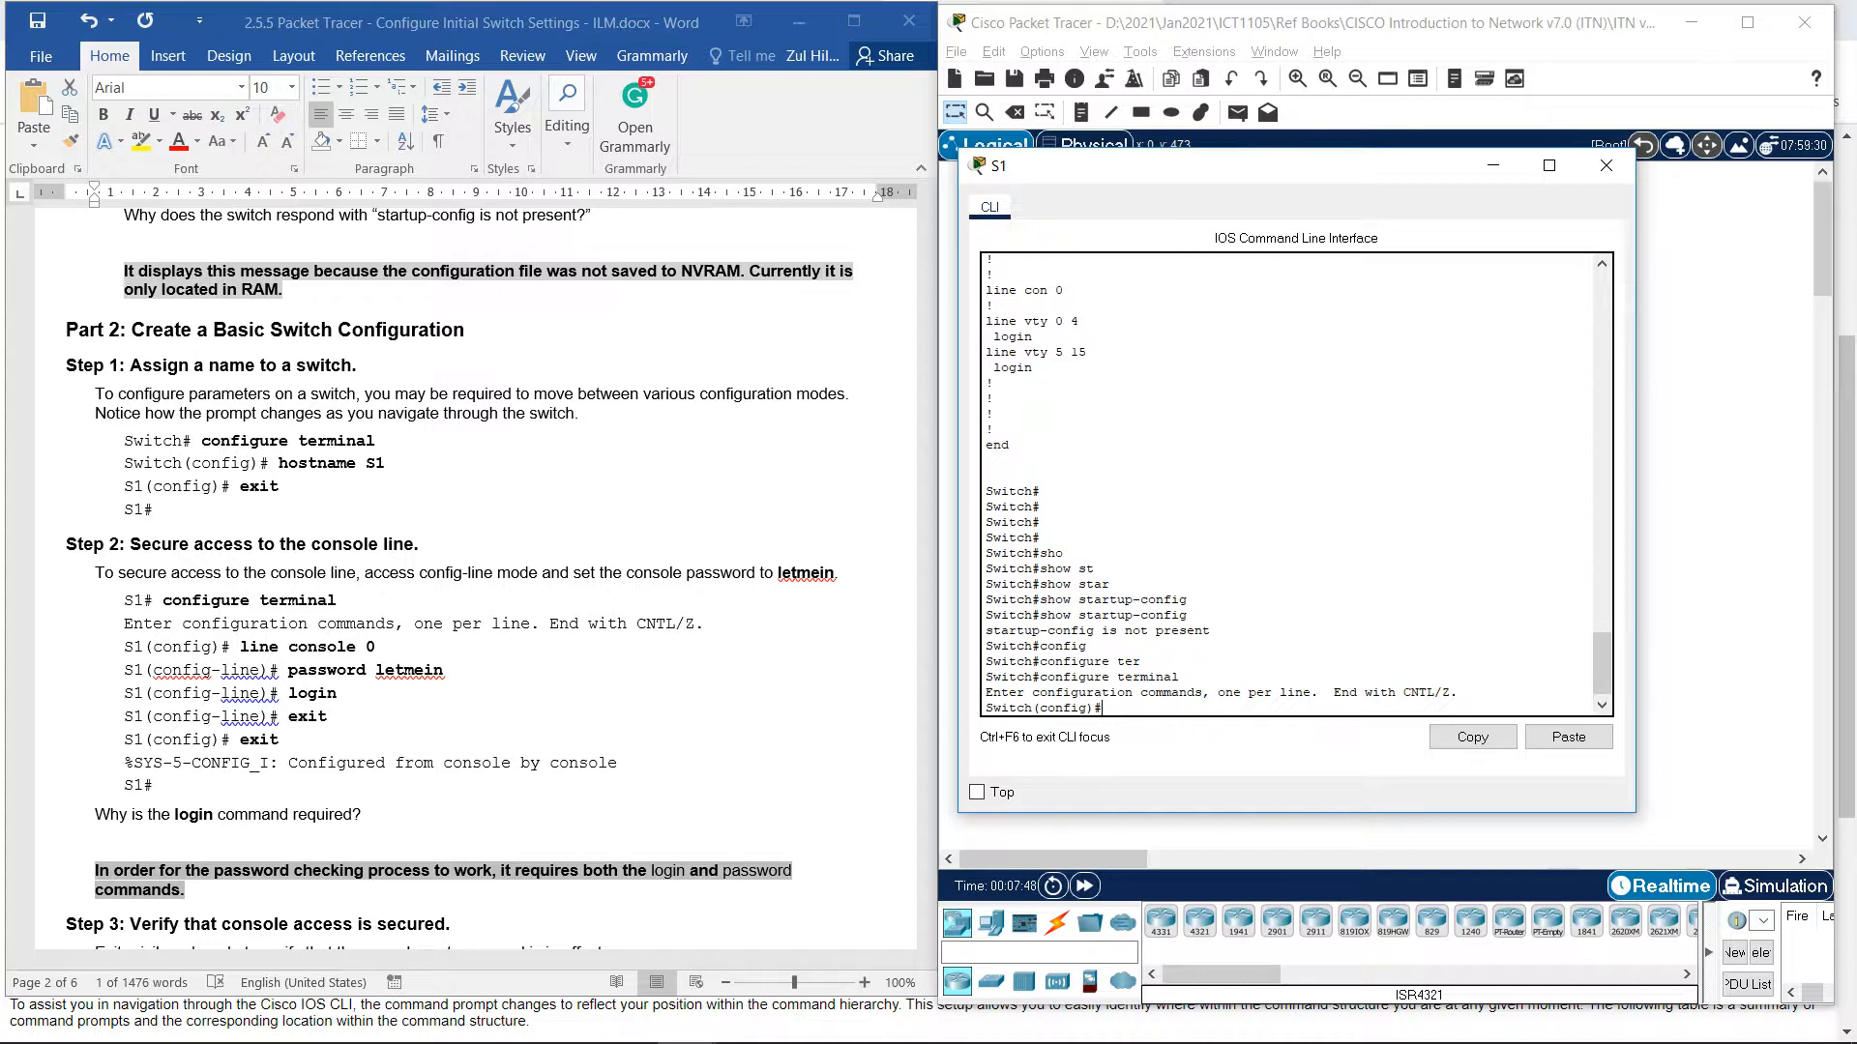
Set the hostname to S1 and exit back to the S1# prompt.
{"action": "type", "text": "hos"}
{"action": "key", "text": "Tab"}
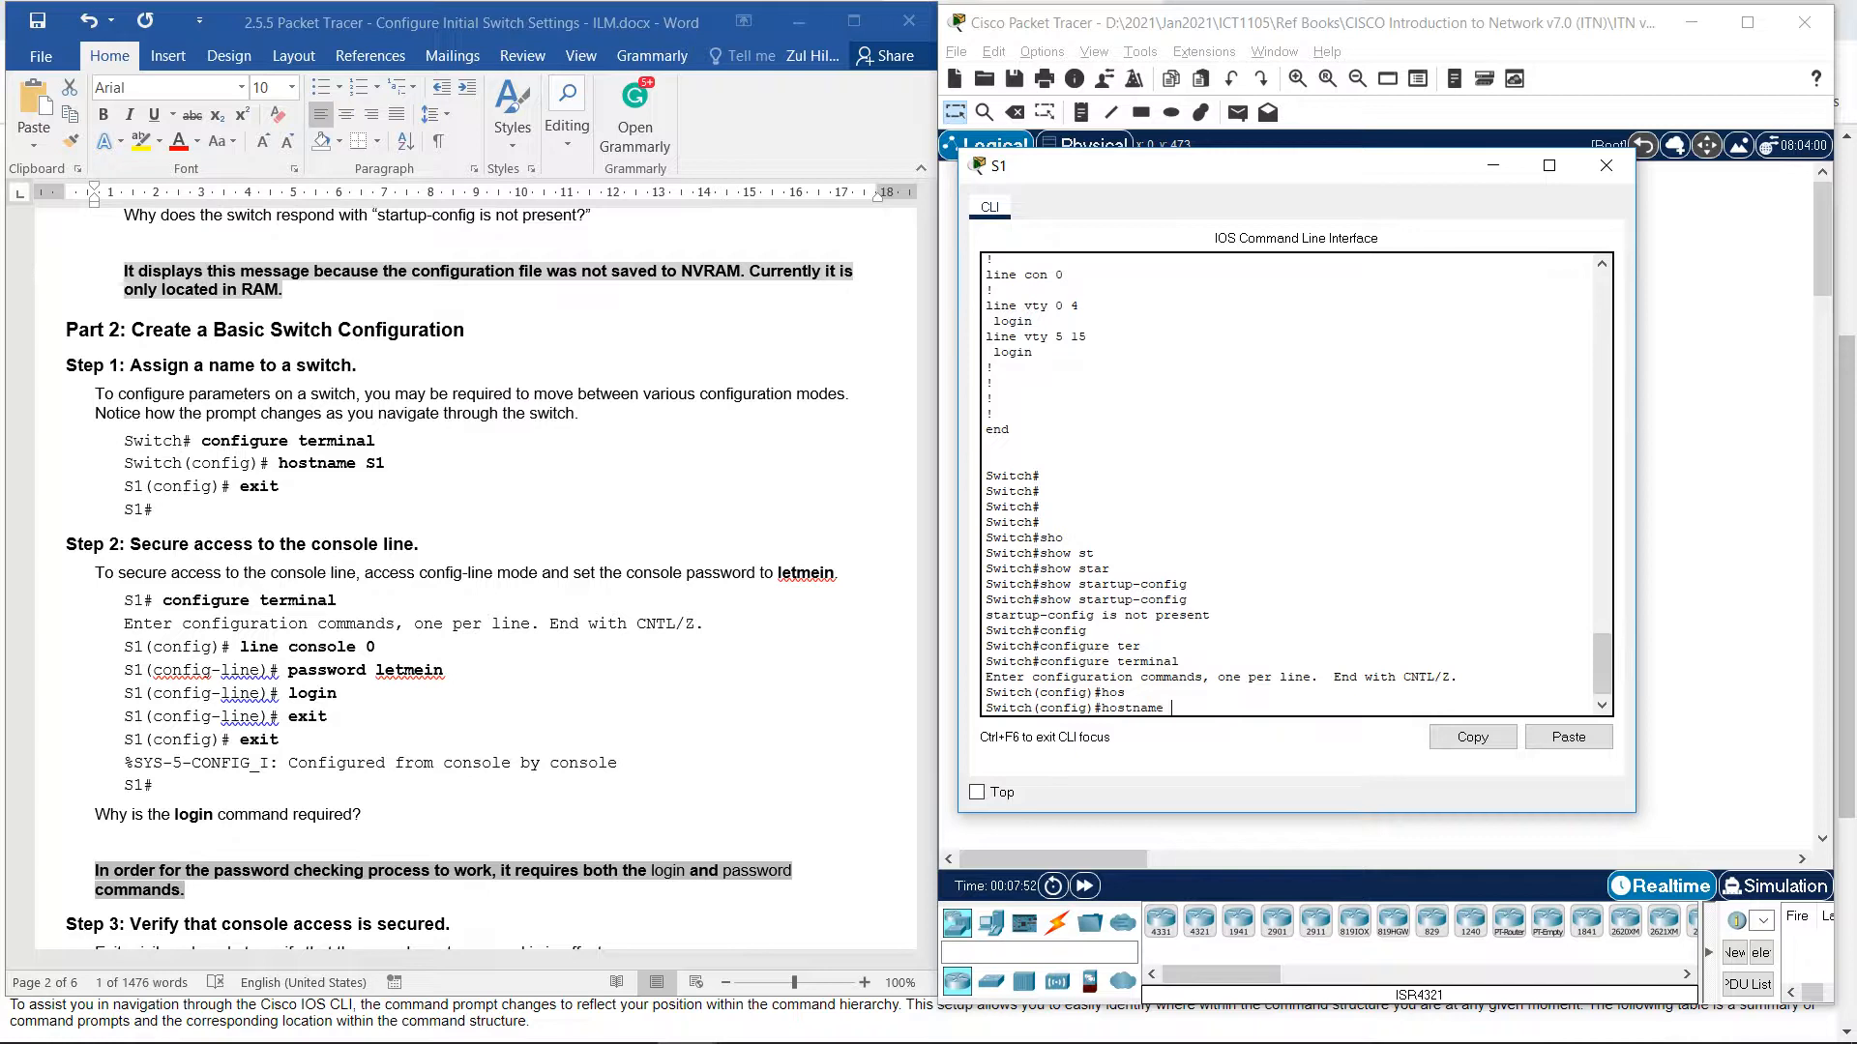
{"action": "key", "text": "Tab"}
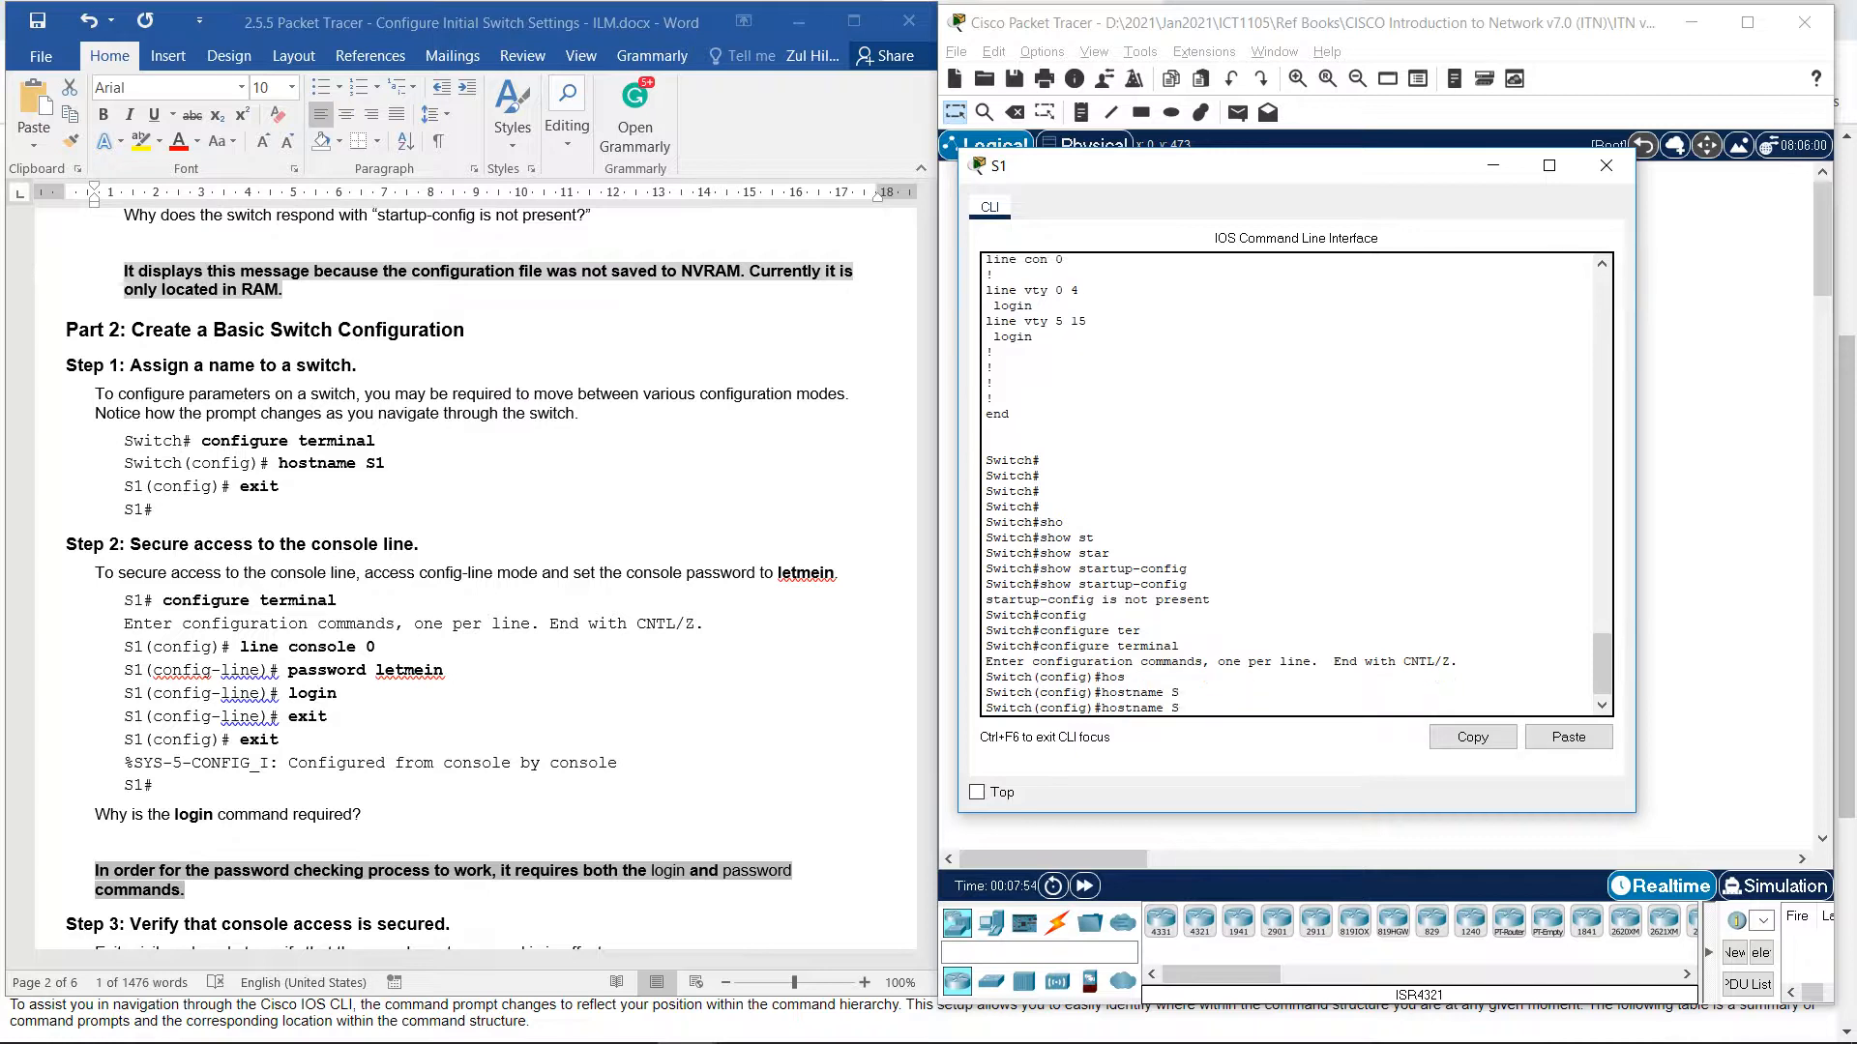
{"action": "type", "text": "1"}
{"action": "key", "text": "Return"}
{"action": "type", "text": "e"}
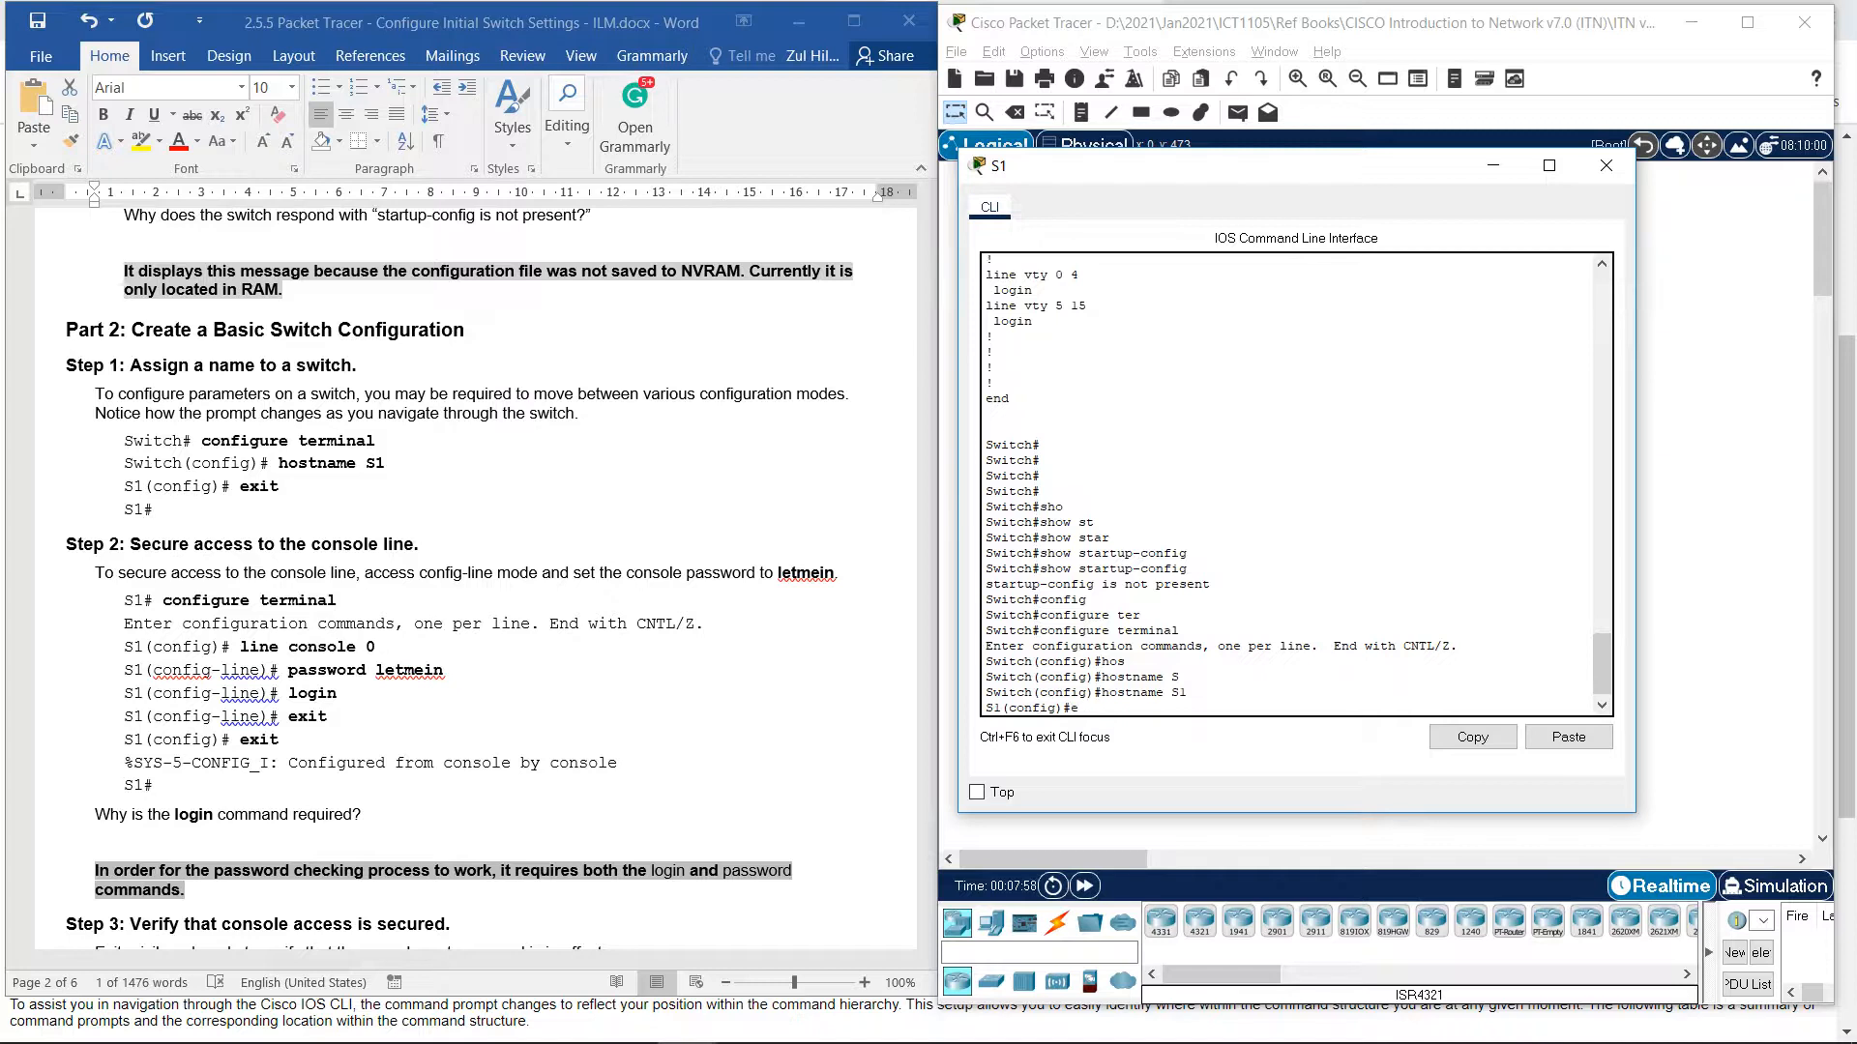
{"action": "type", "text": "xit"}
{"action": "key", "text": "Return"}
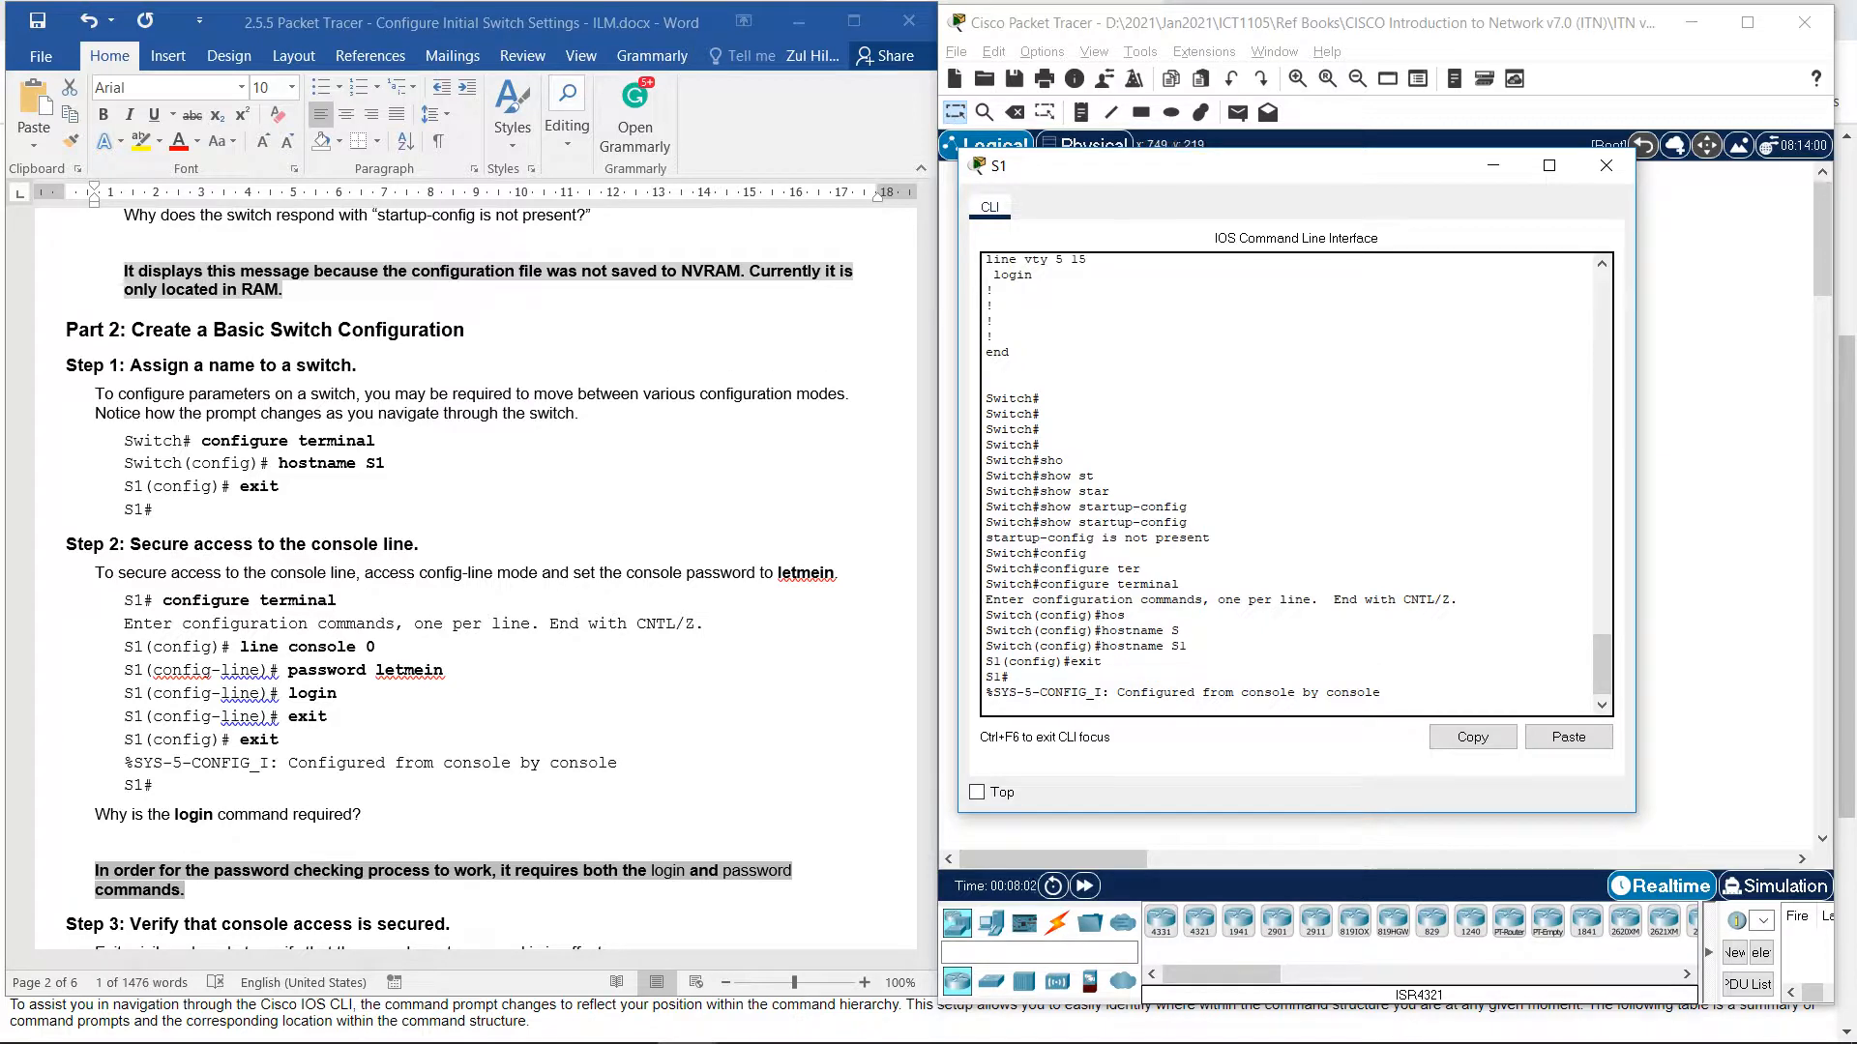
{"action": "double_click", "coordinate": [995, 662]}
{"action": "left_click", "coordinate": [1160, 630]}
{"action": "key", "text": "Return"}
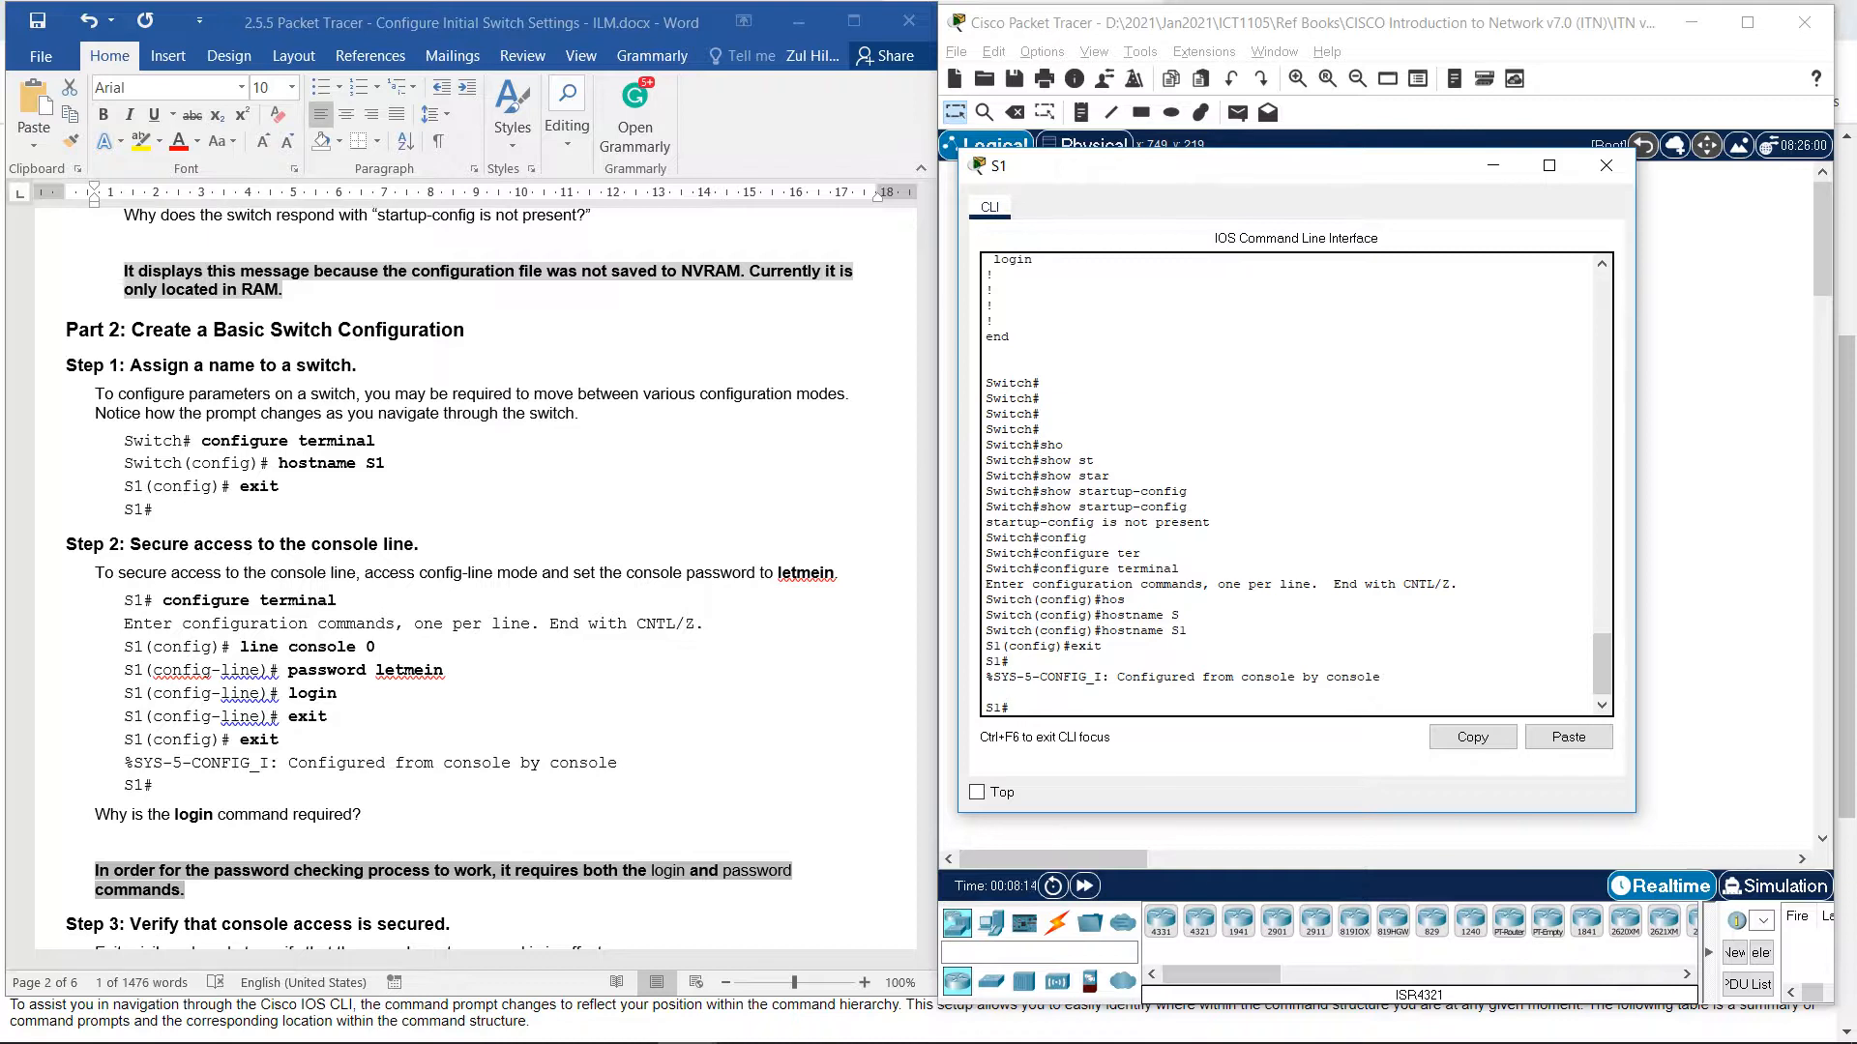
Look up the console password in the lab instructions and enter global configuration mode.
{"action": "left_click", "coordinate": [777, 572]}
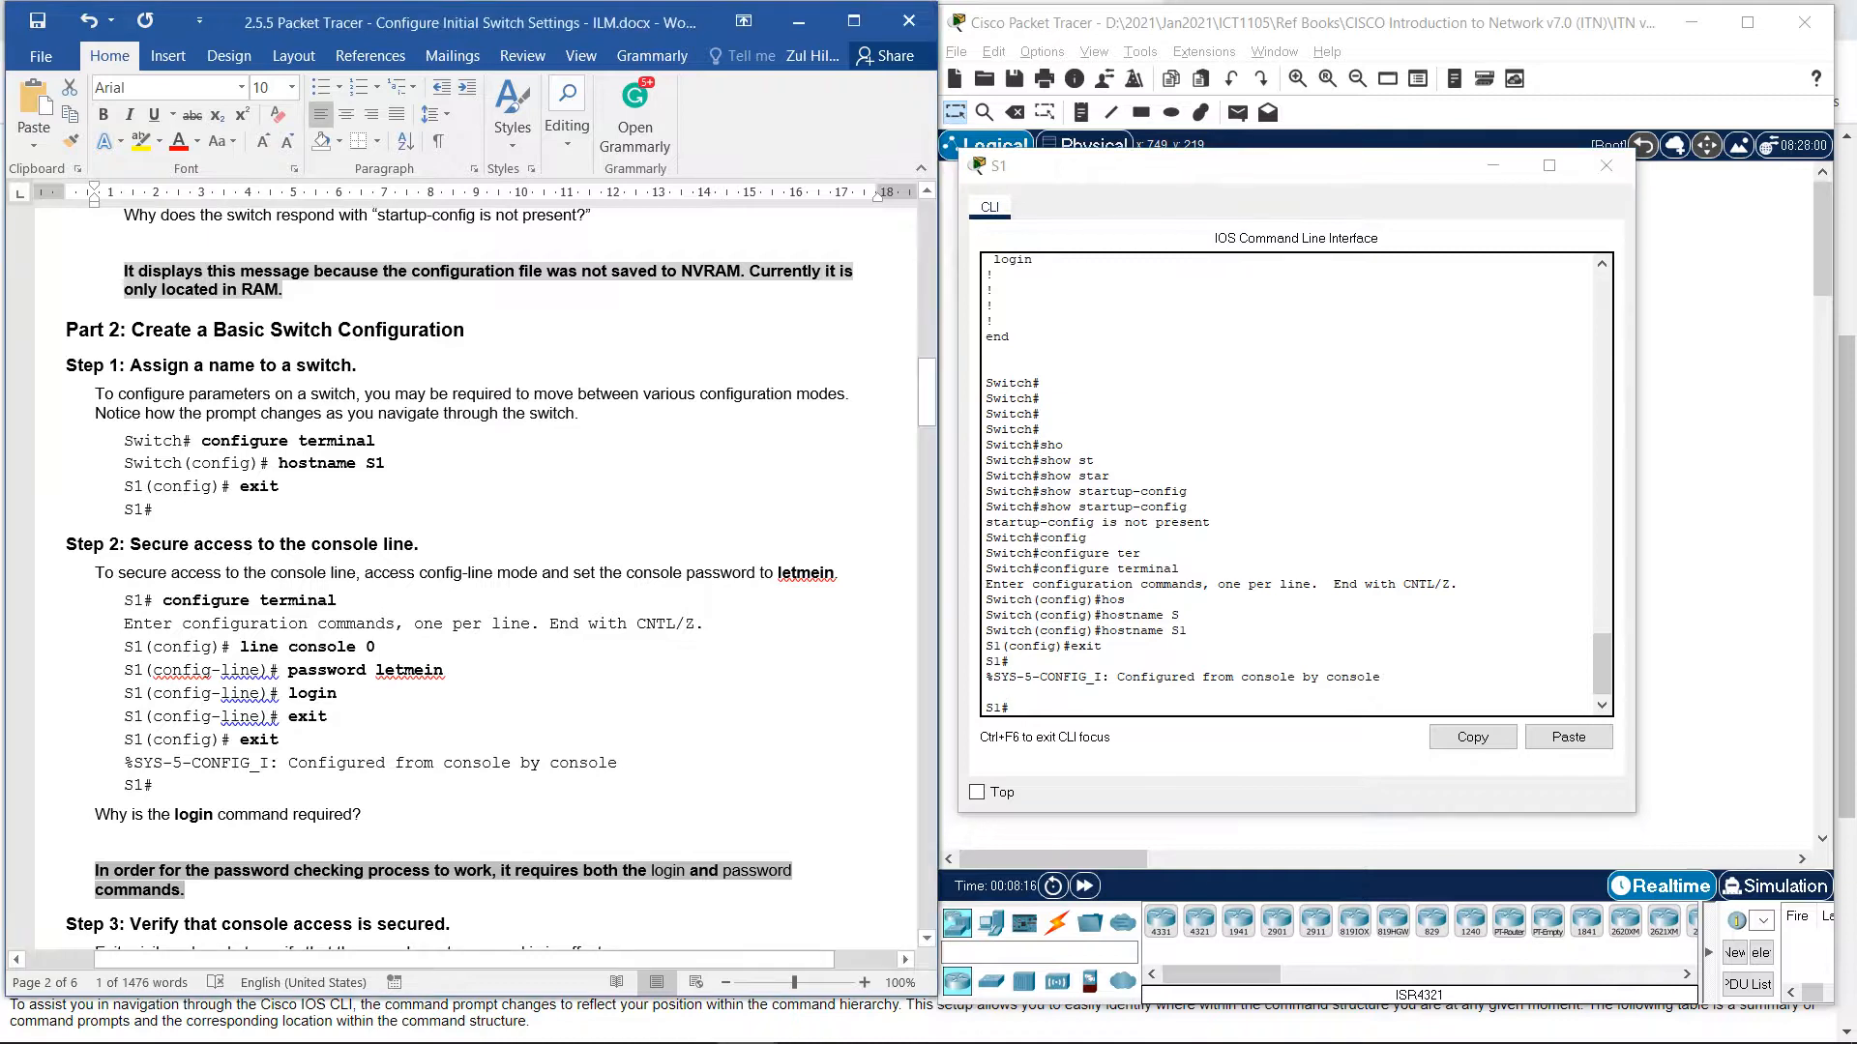
{"action": "left_click_drag", "start_coordinate": [778, 572], "coordinate": [834, 572]}
{"action": "left_click", "coordinate": [1044, 707]}
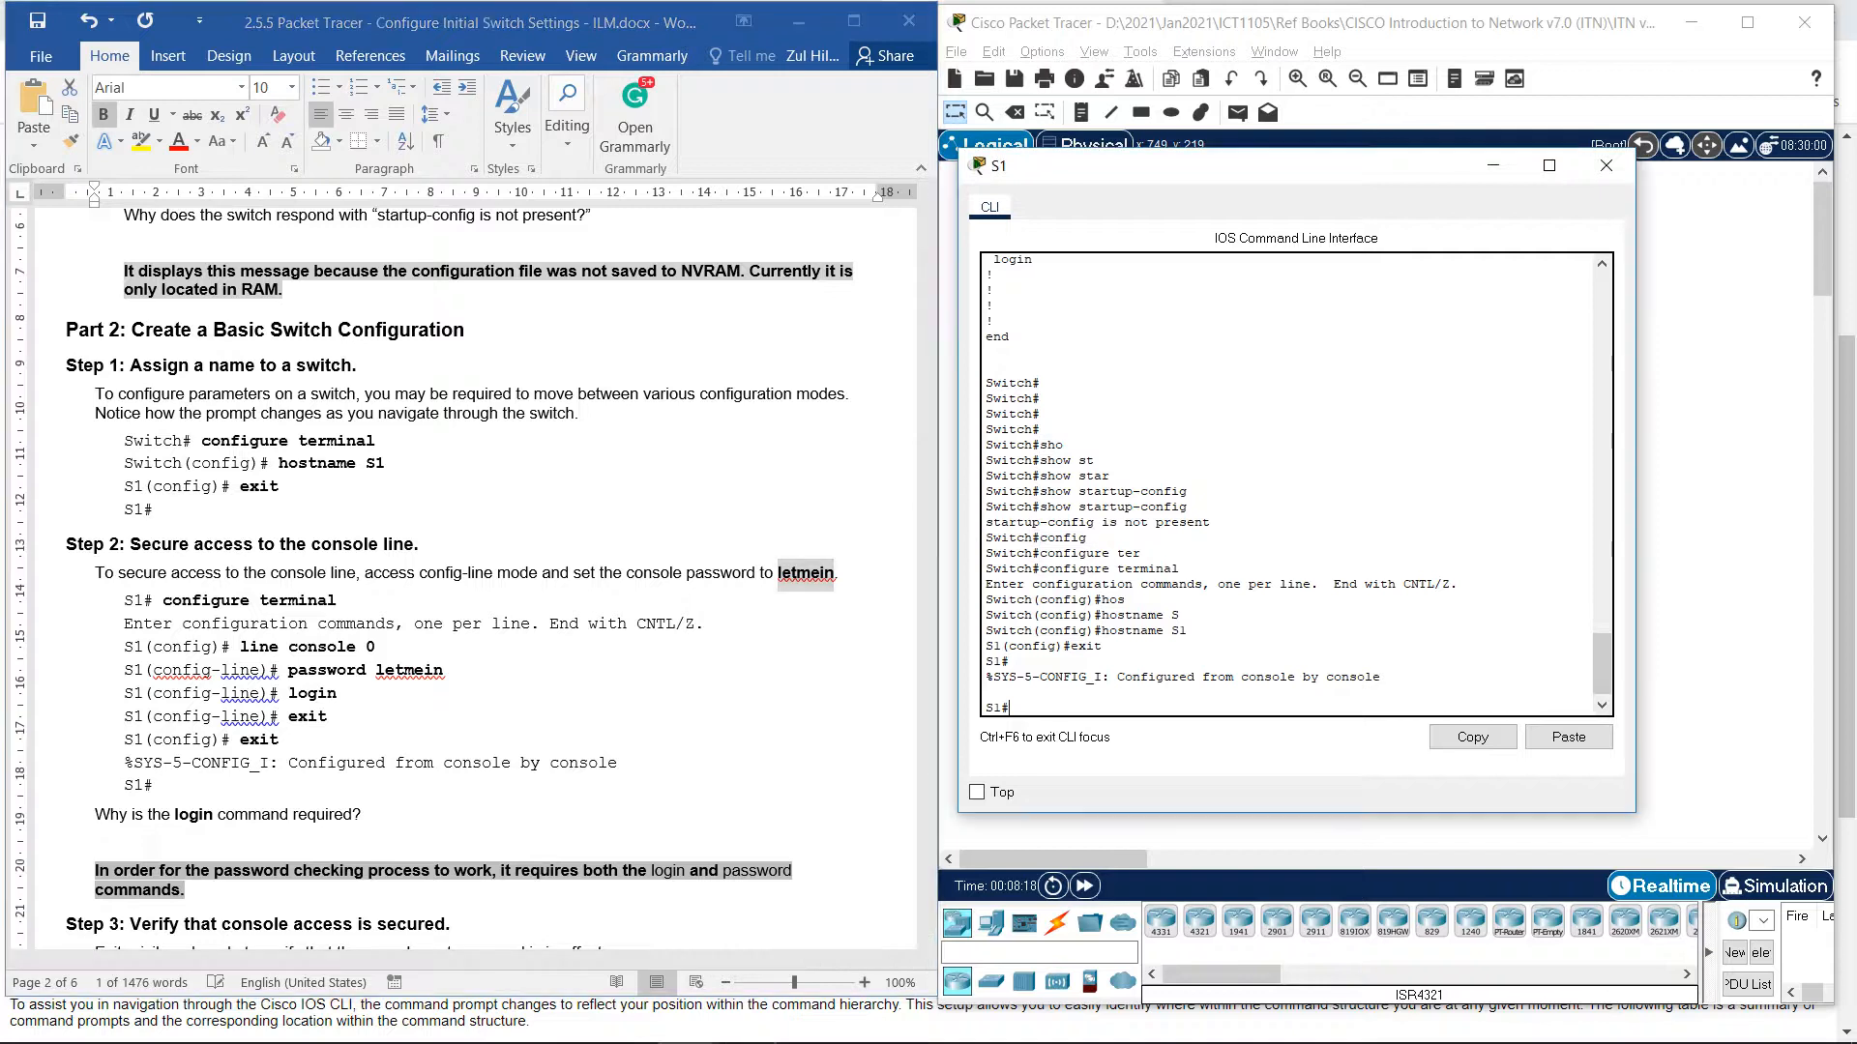
{"action": "type", "text": "con"}
{"action": "key", "text": "Tab"}
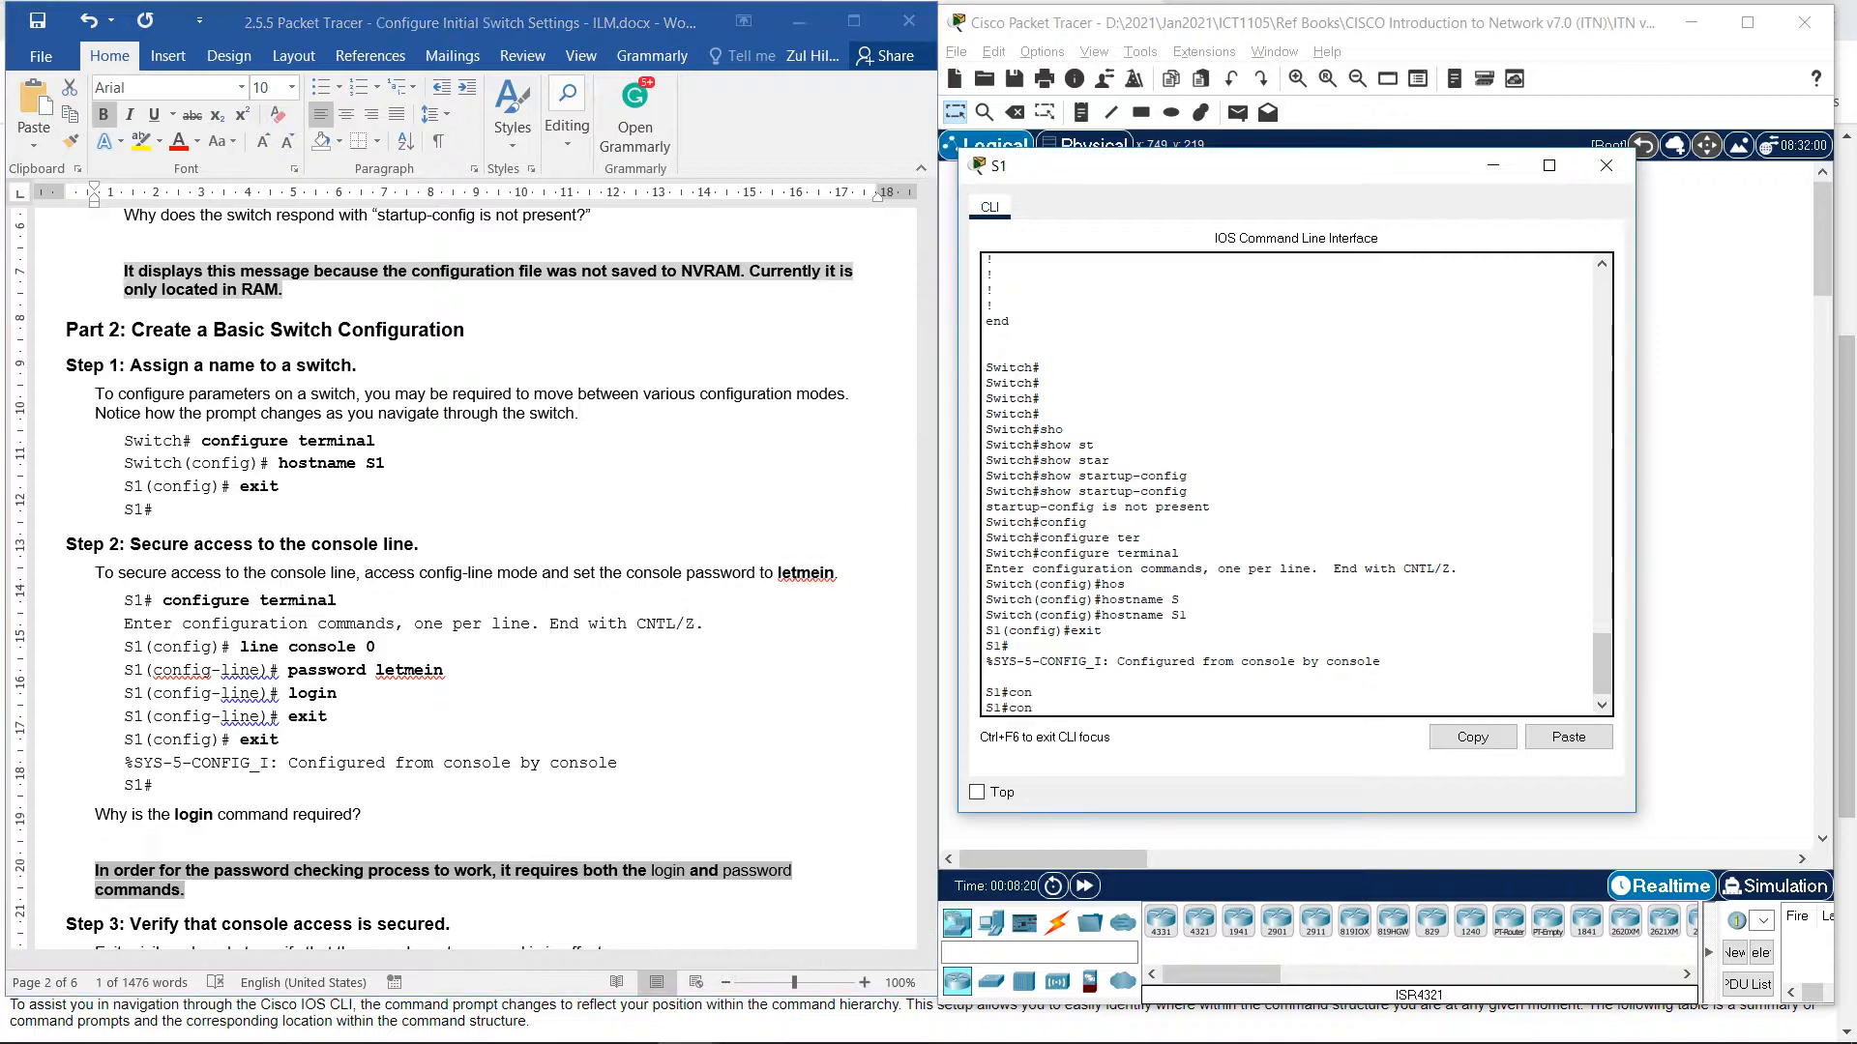
{"action": "type", "text": "f"}
{"action": "key", "text": "Tab"}
{"action": "type", "text": "ter"}
{"action": "key", "text": "Tab"}
{"action": "key", "text": "Return"}
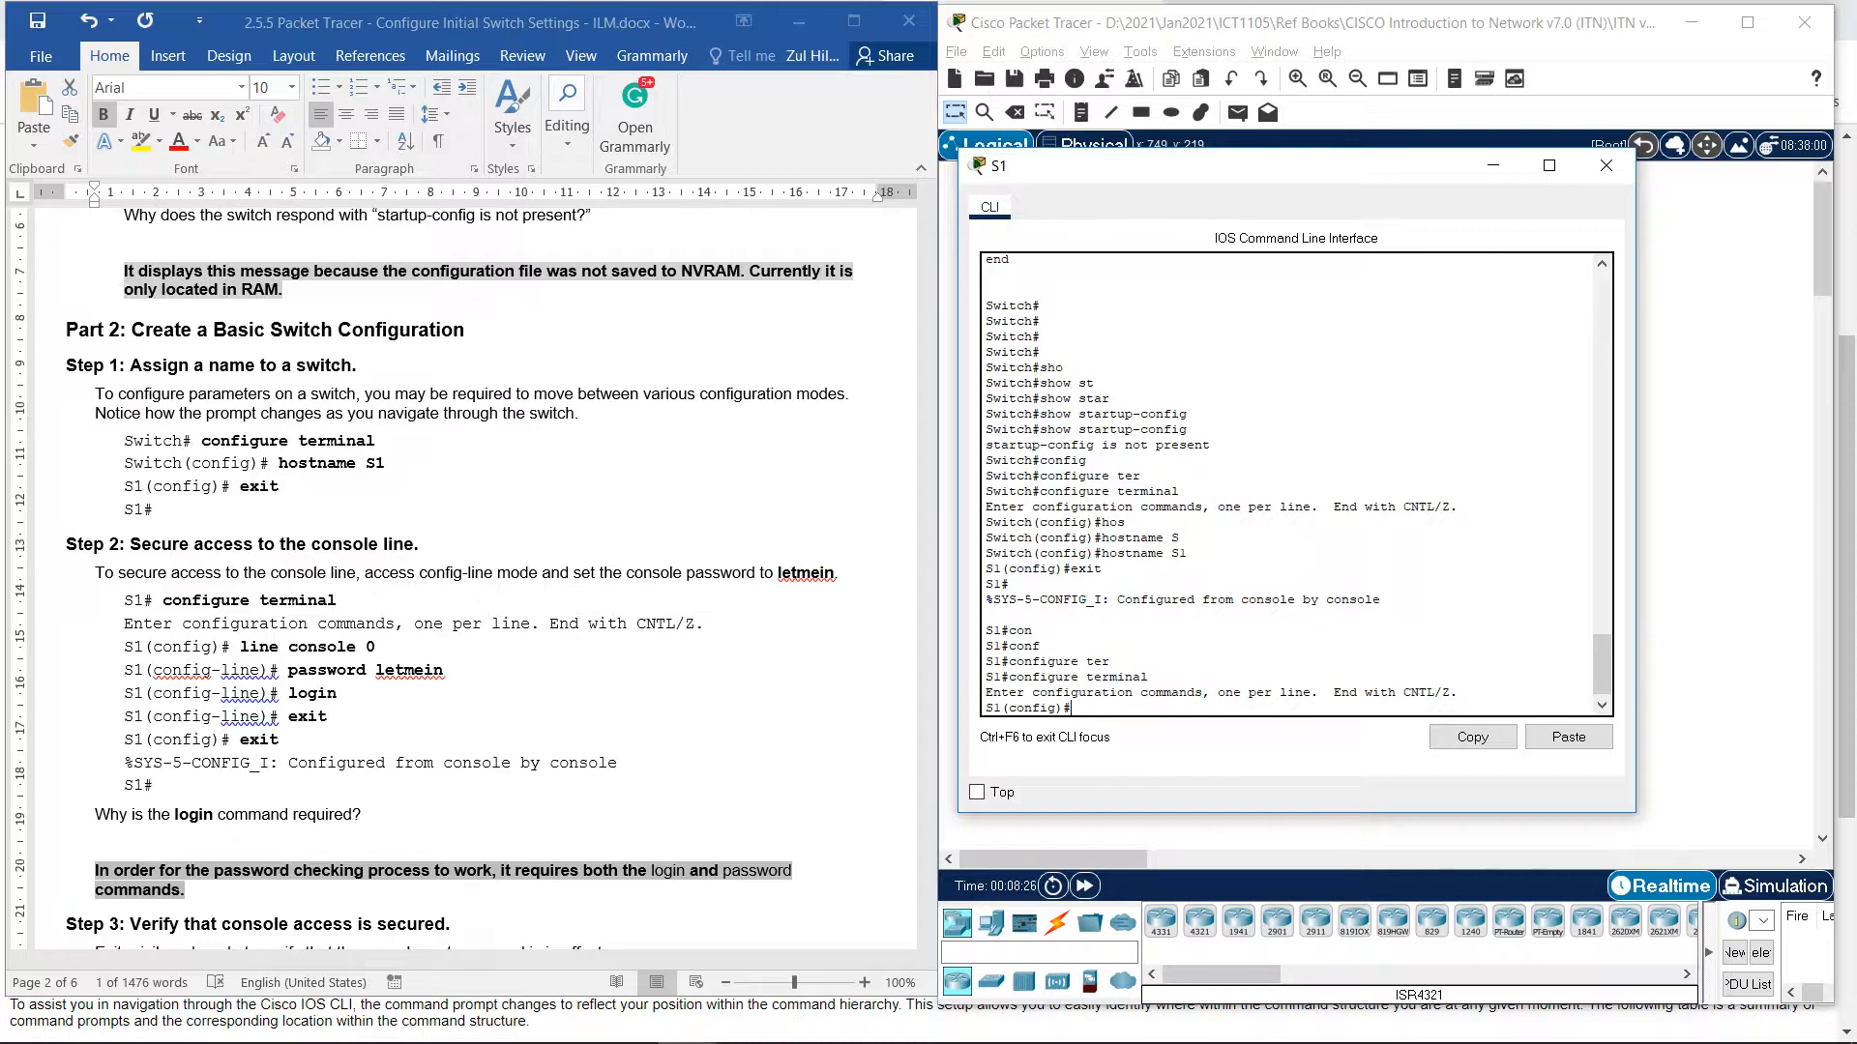
On line console 0, set the lab's console password and enable login.
{"action": "type", "text": "line"}
{"action": "type", "text": " co"}
{"action": "key", "text": "Tab"}
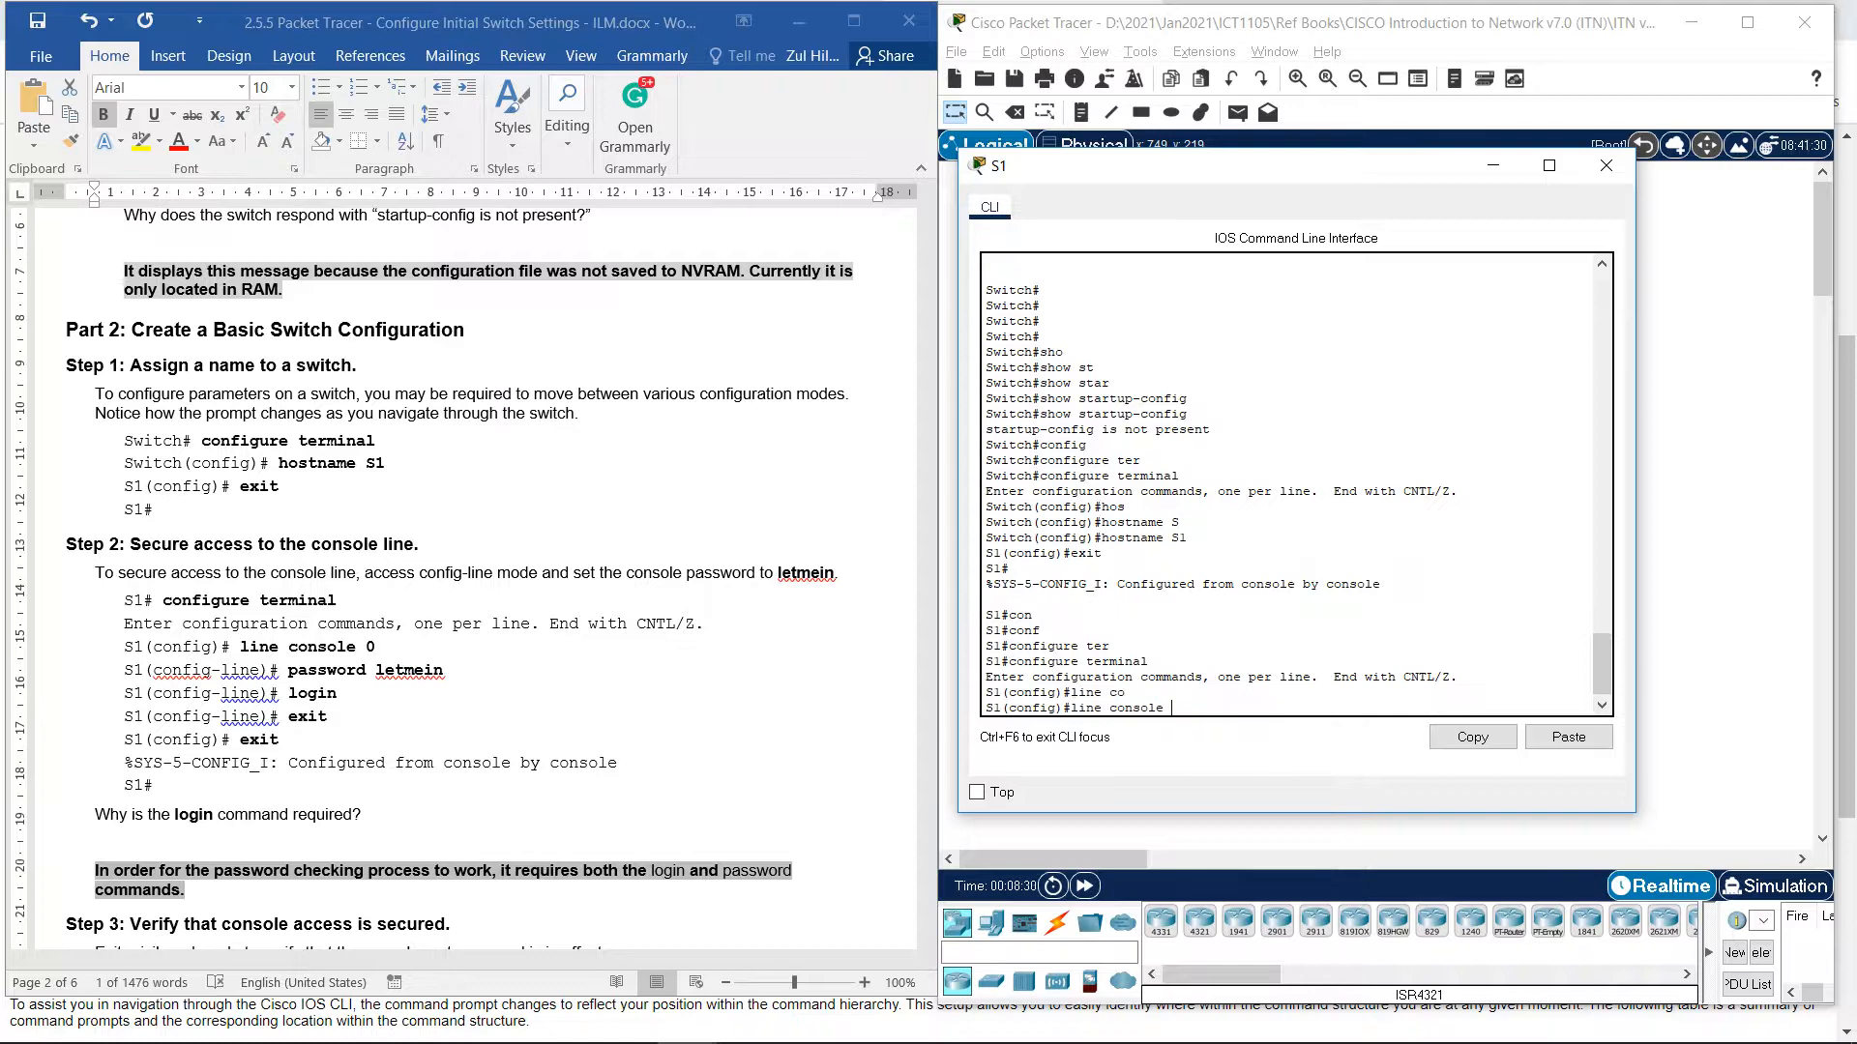
{"action": "type", "text": "0"}
{"action": "key", "text": "Return"}
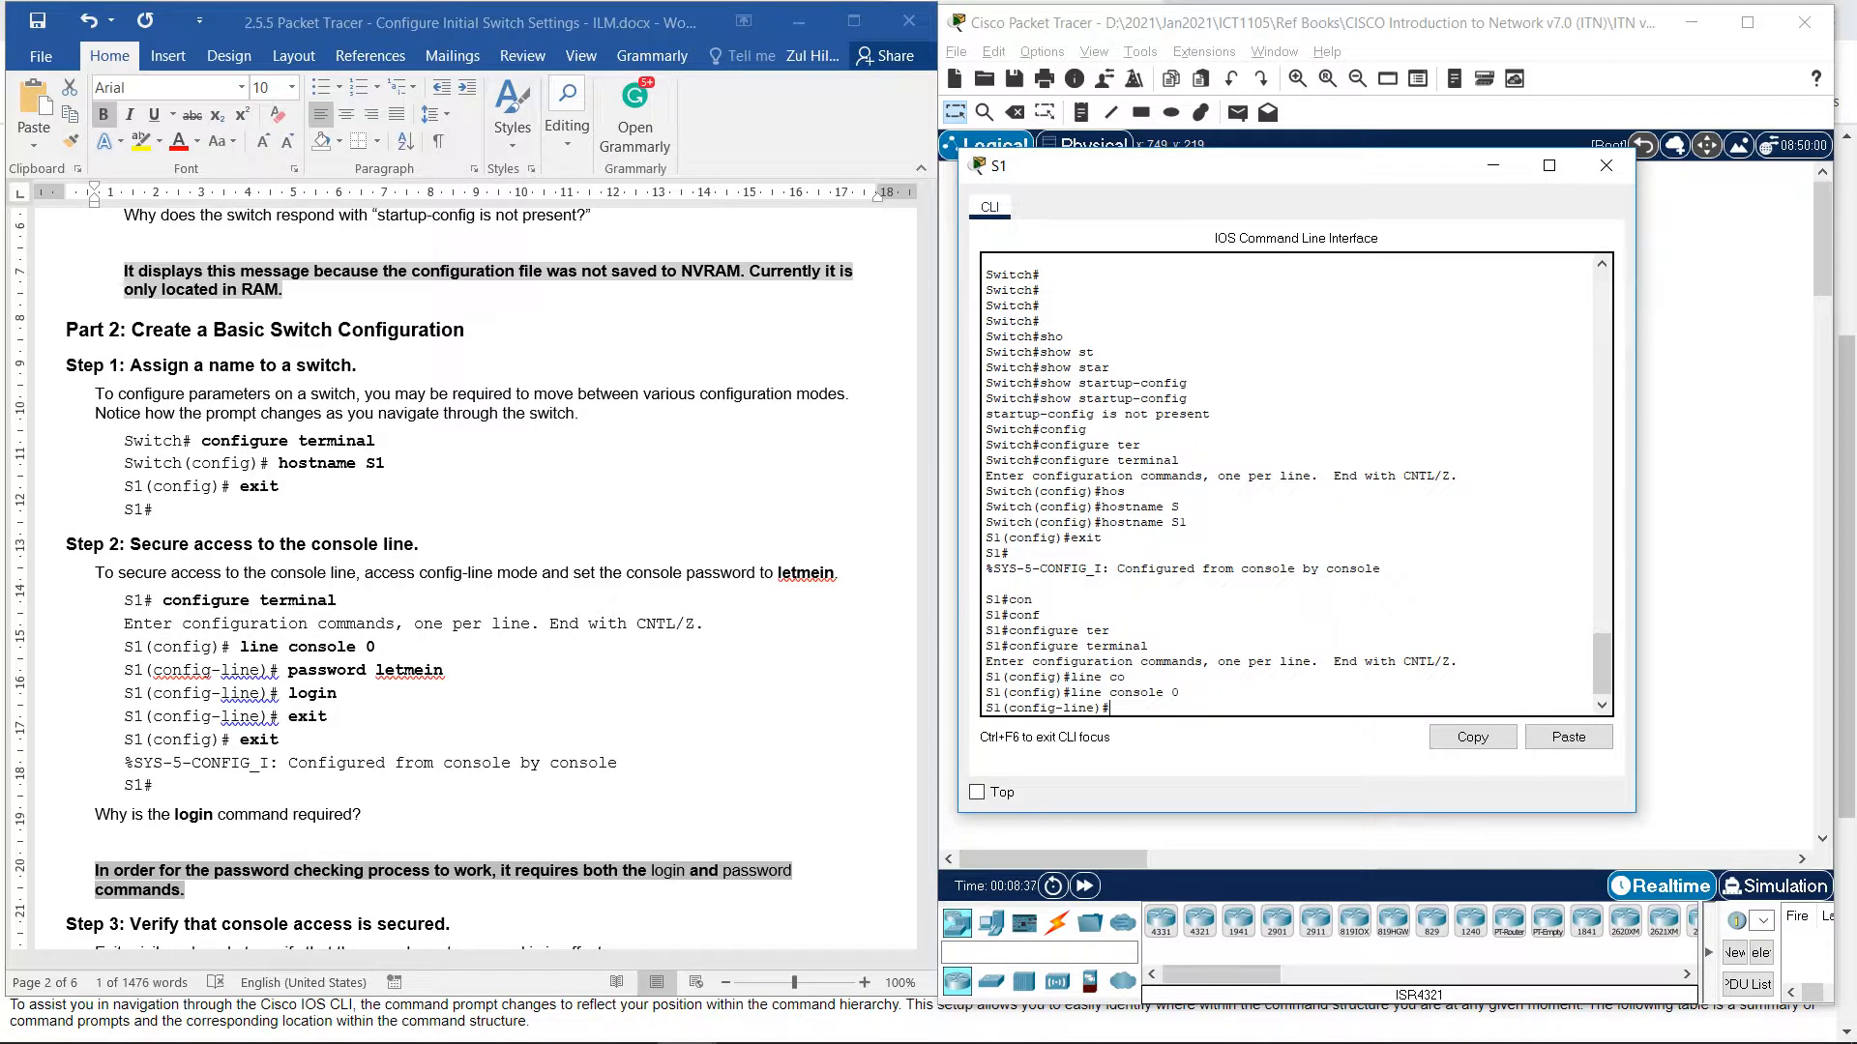
{"action": "type", "text": "pas"}
{"action": "key", "text": "Tab"}
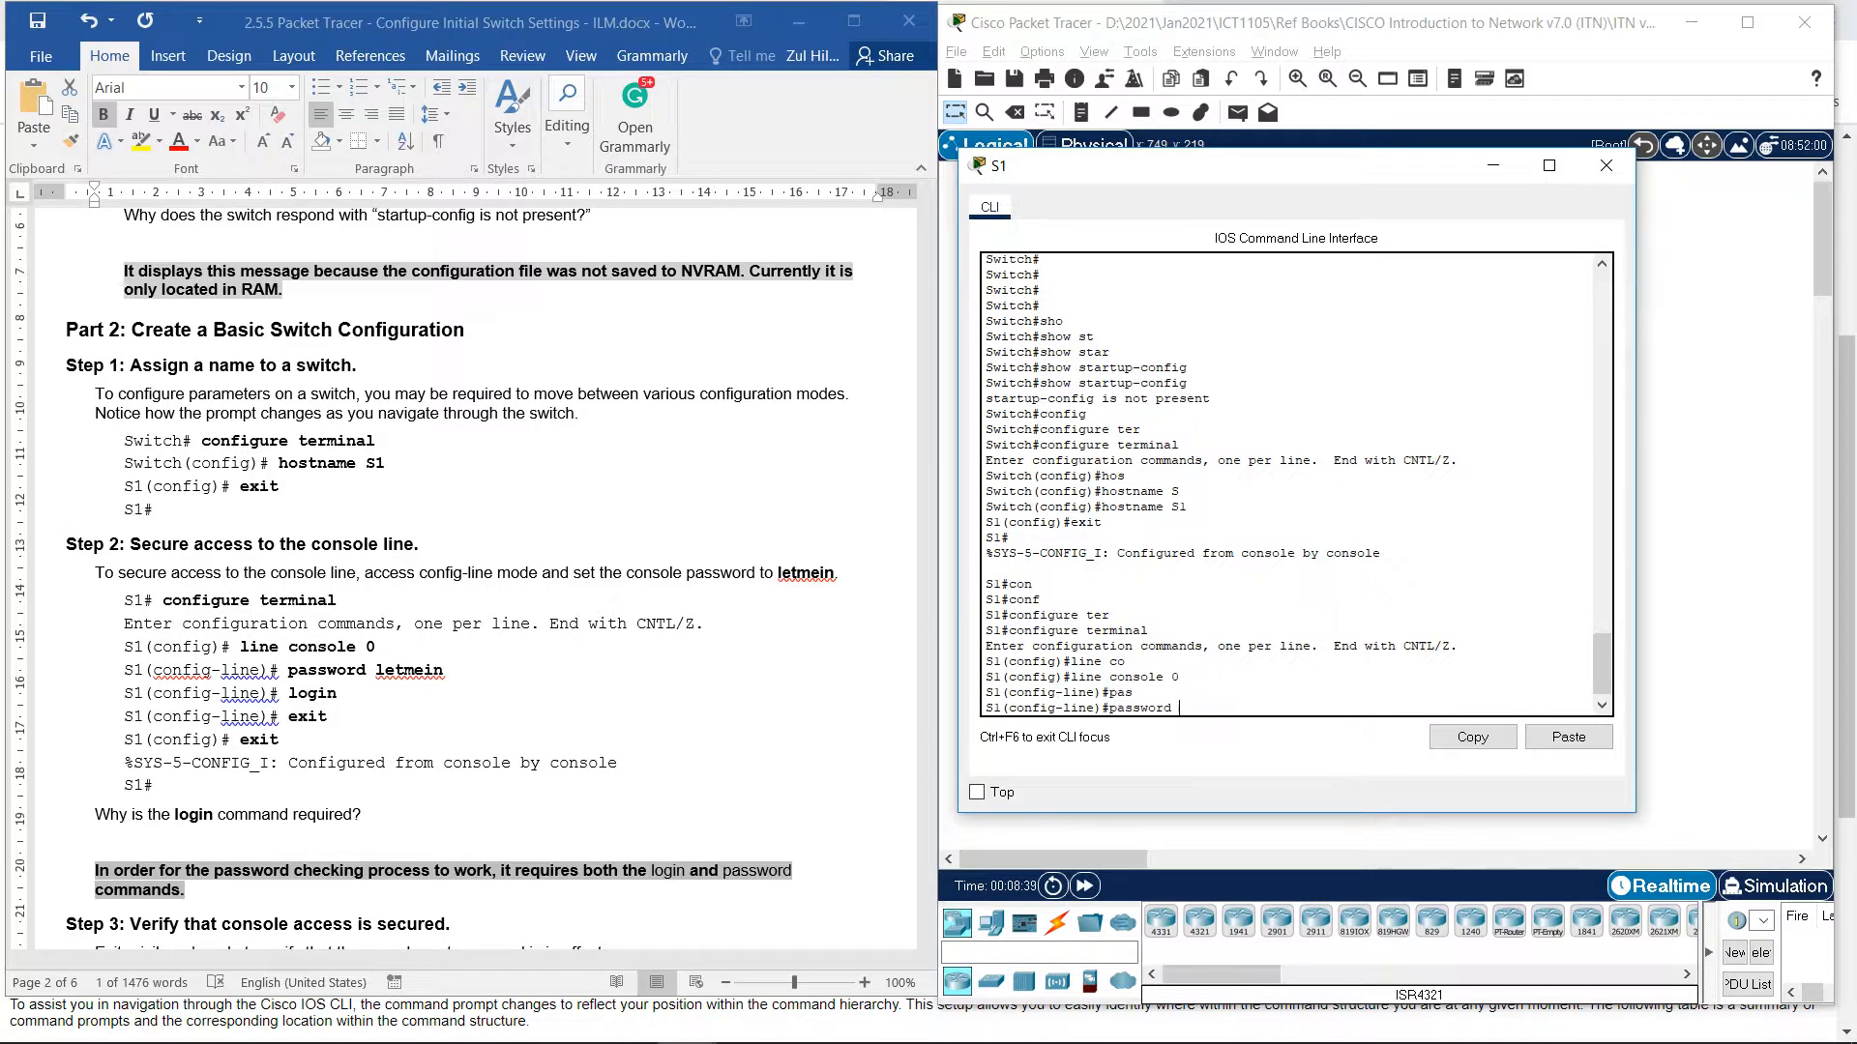
{"action": "type", "text": "leemein"}
{"action": "key", "text": "Return"}
{"action": "type", "text": "login"}
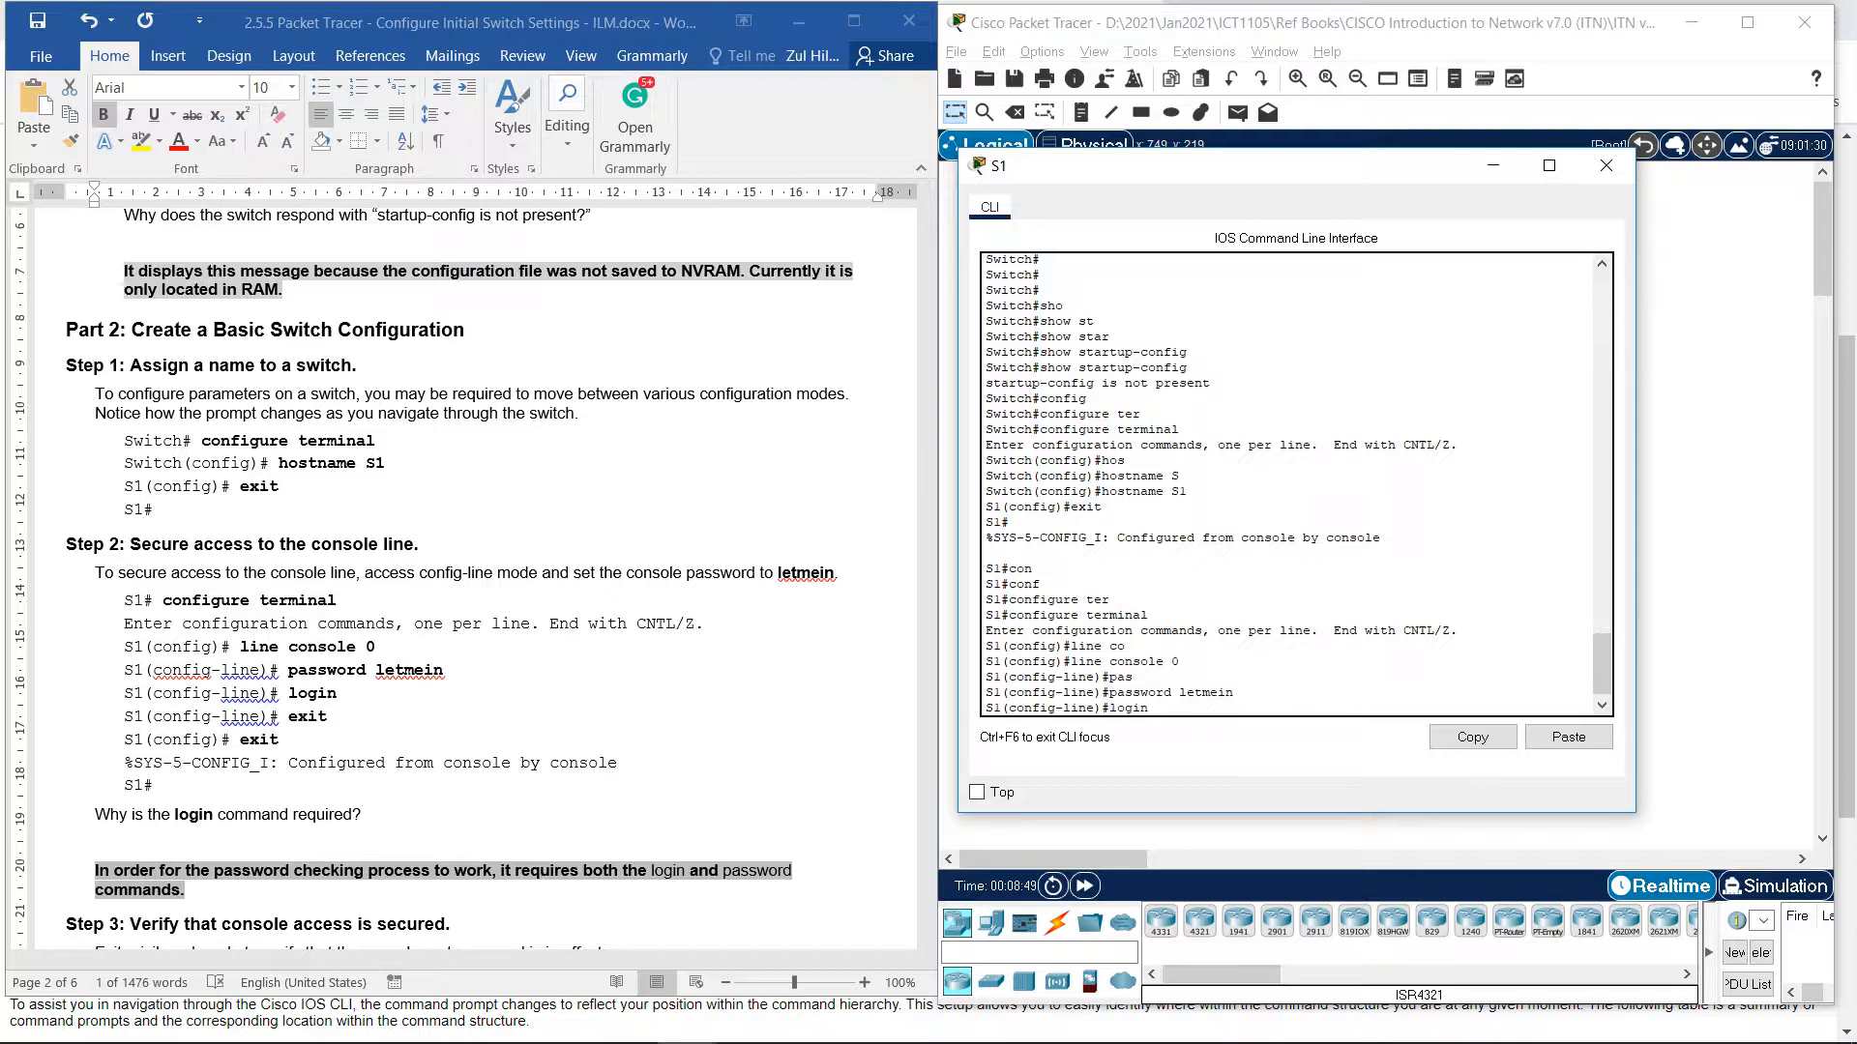
{"action": "key", "text": "Return"}
Exit console line configuration back to the S1# privileged prompt.
{"action": "type", "text": "e)#e"}
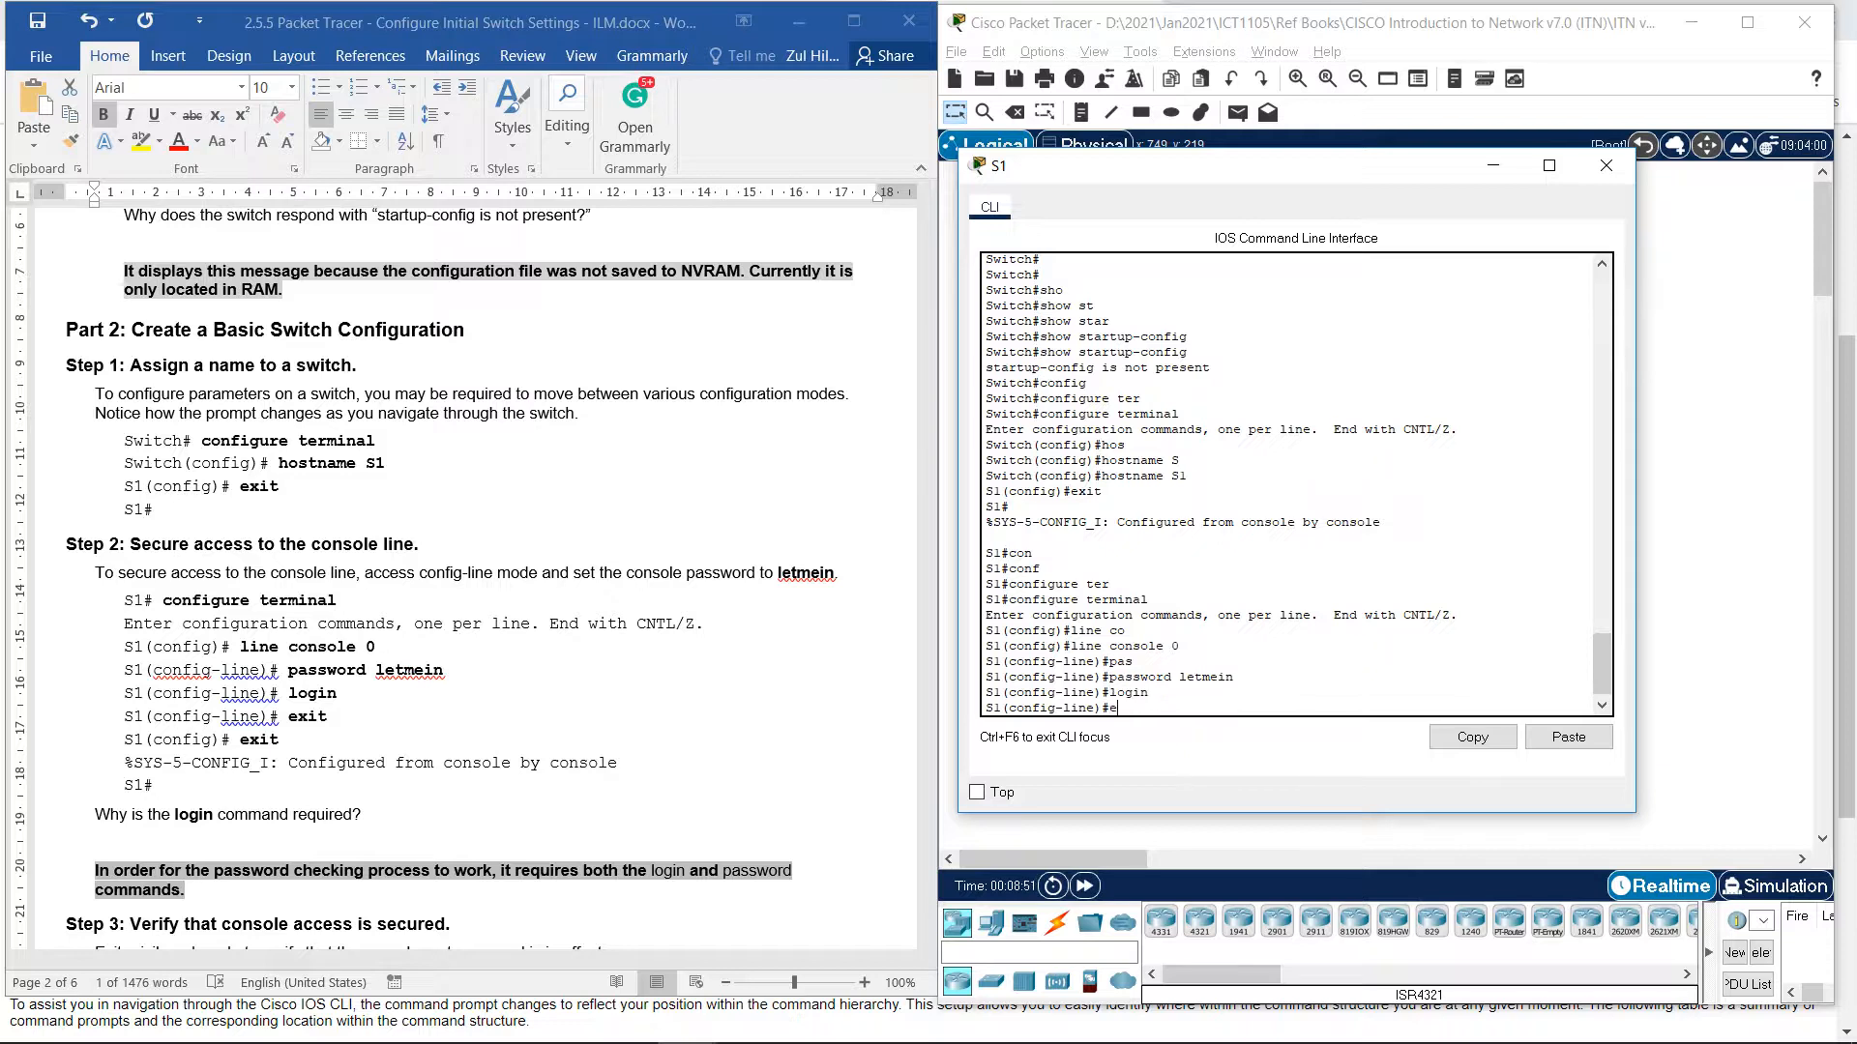
{"action": "type", "text": "xit"}
{"action": "key", "text": "Return"}
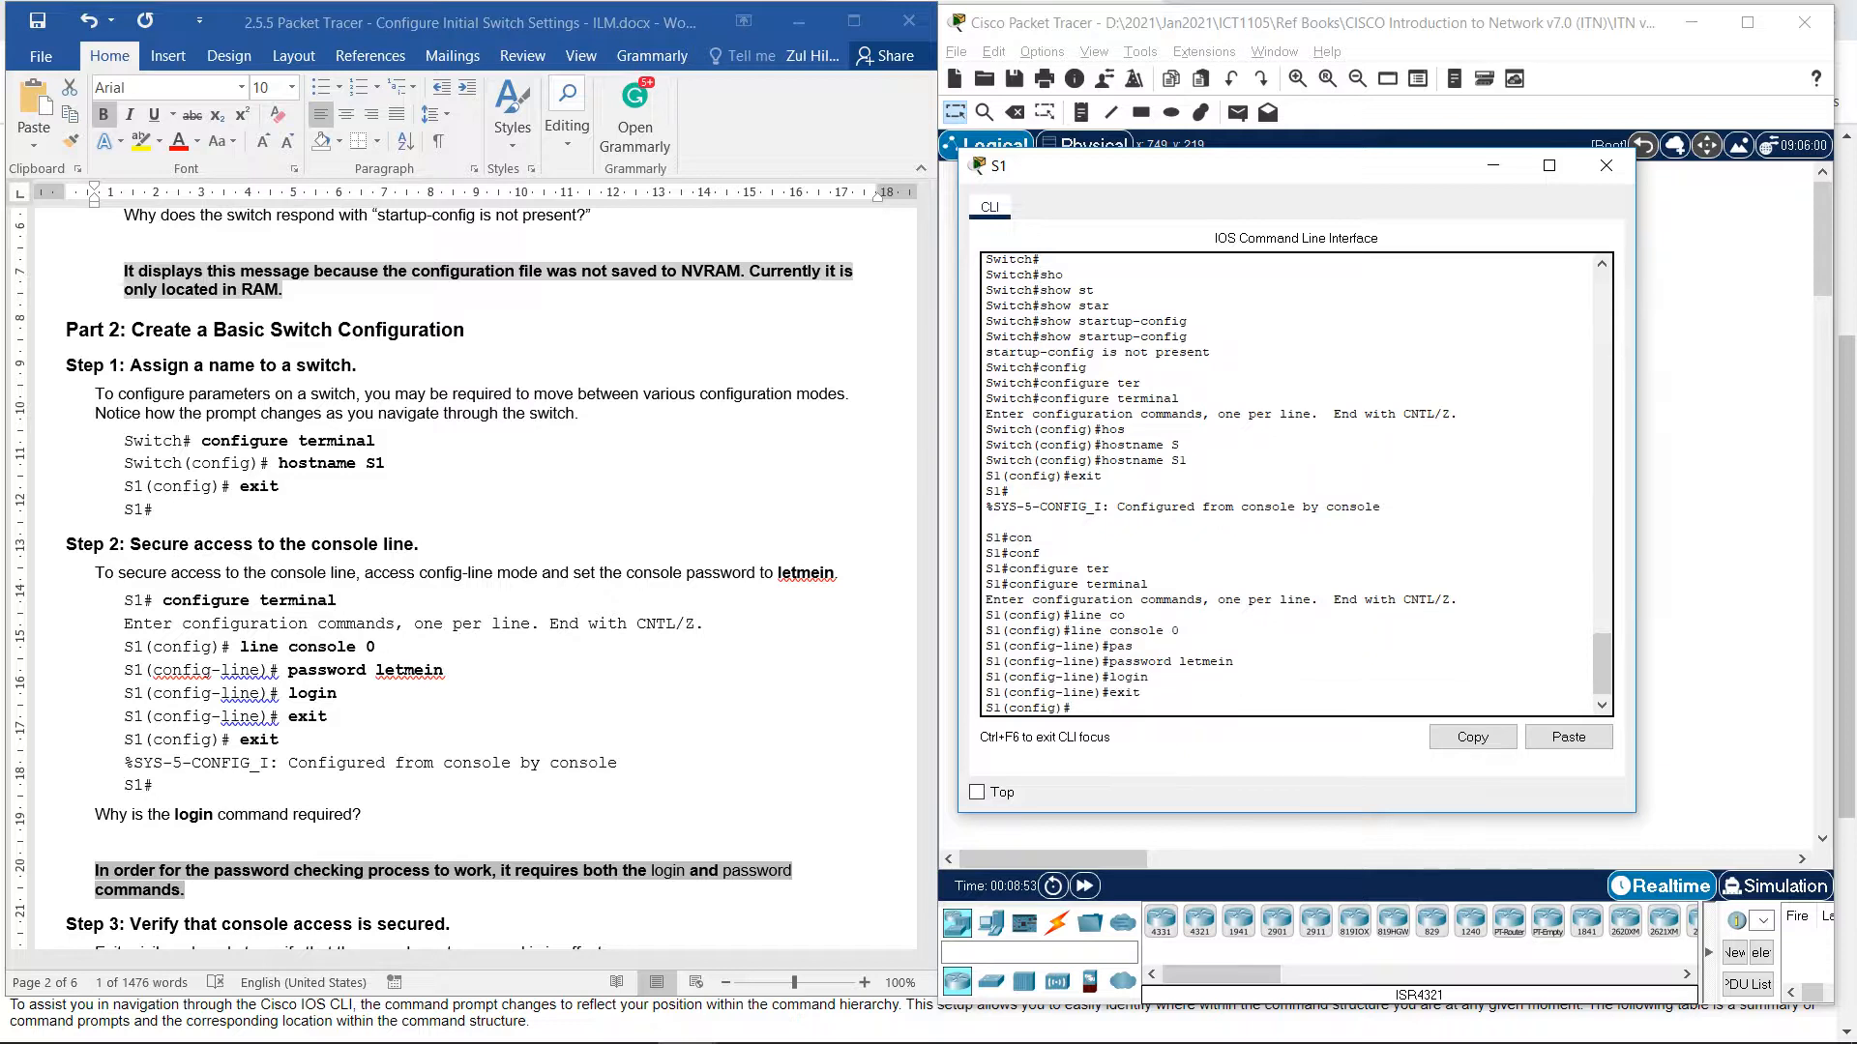
{"action": "type", "text": "exit"}
{"action": "key", "text": "Return"}
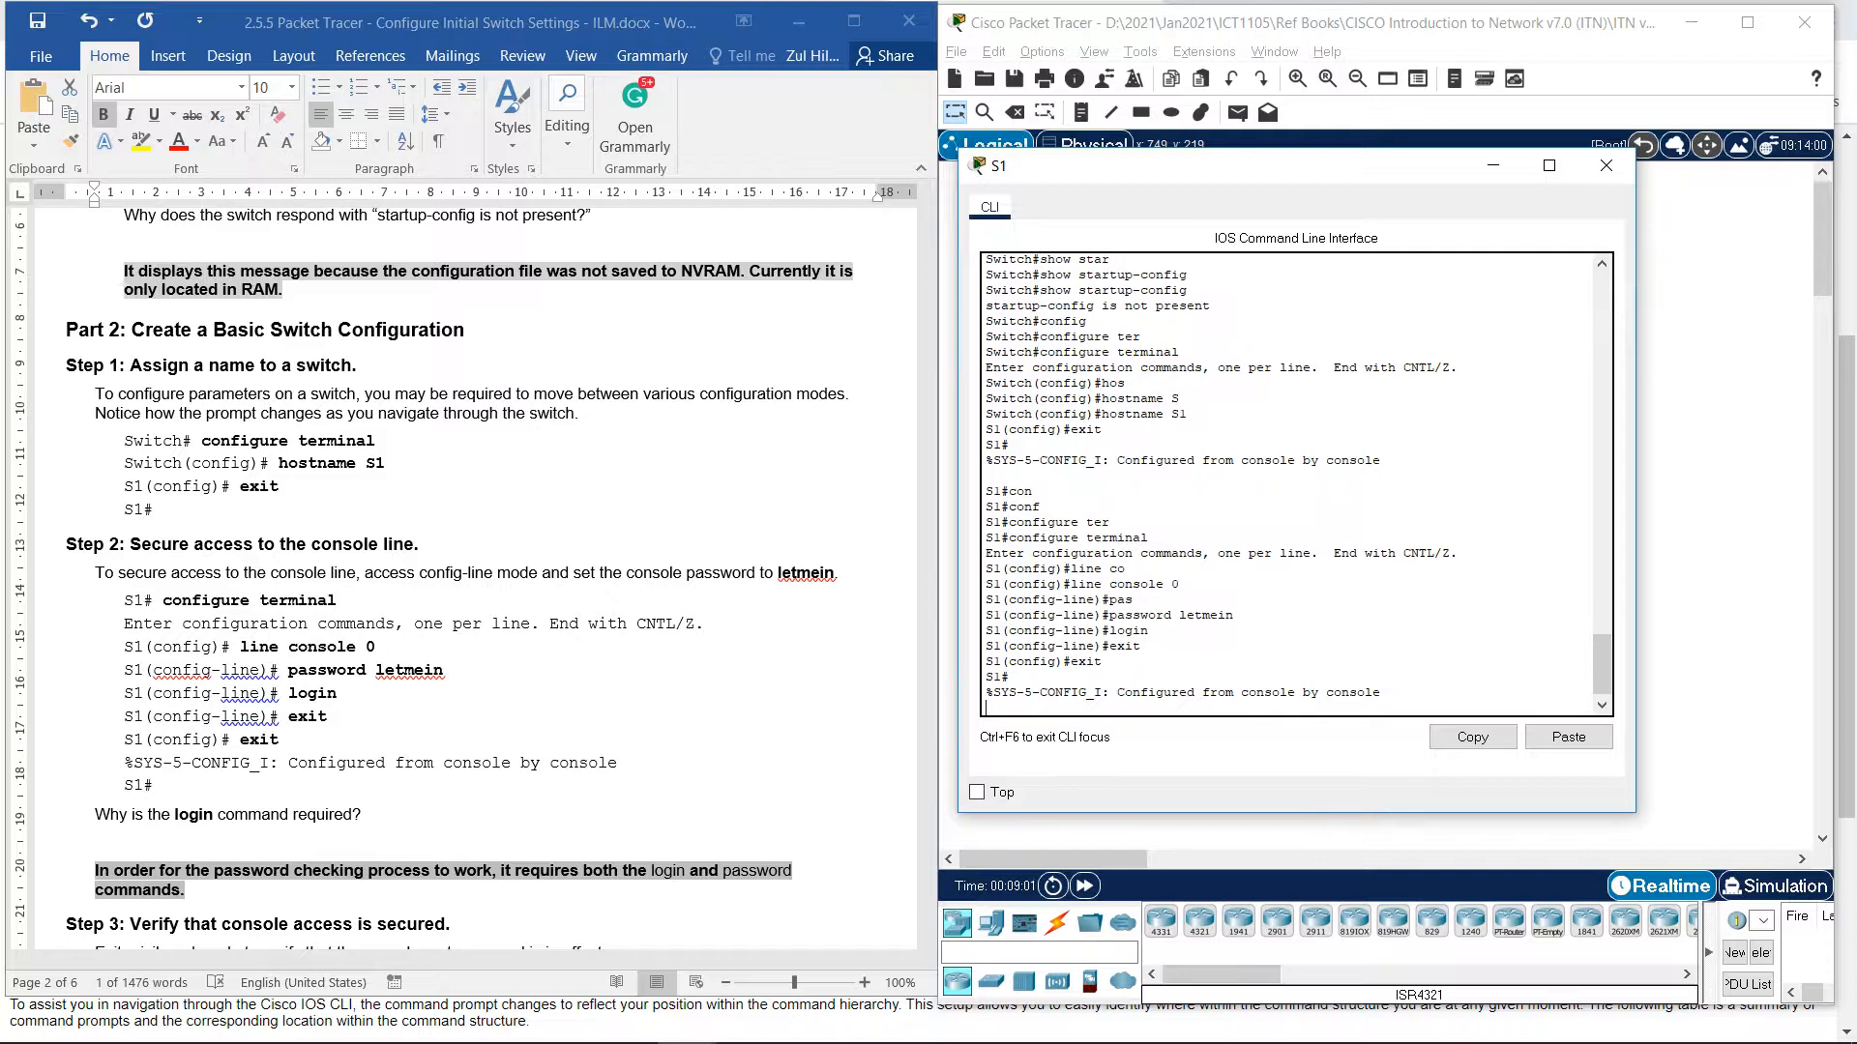
{"action": "key", "text": "Return"}
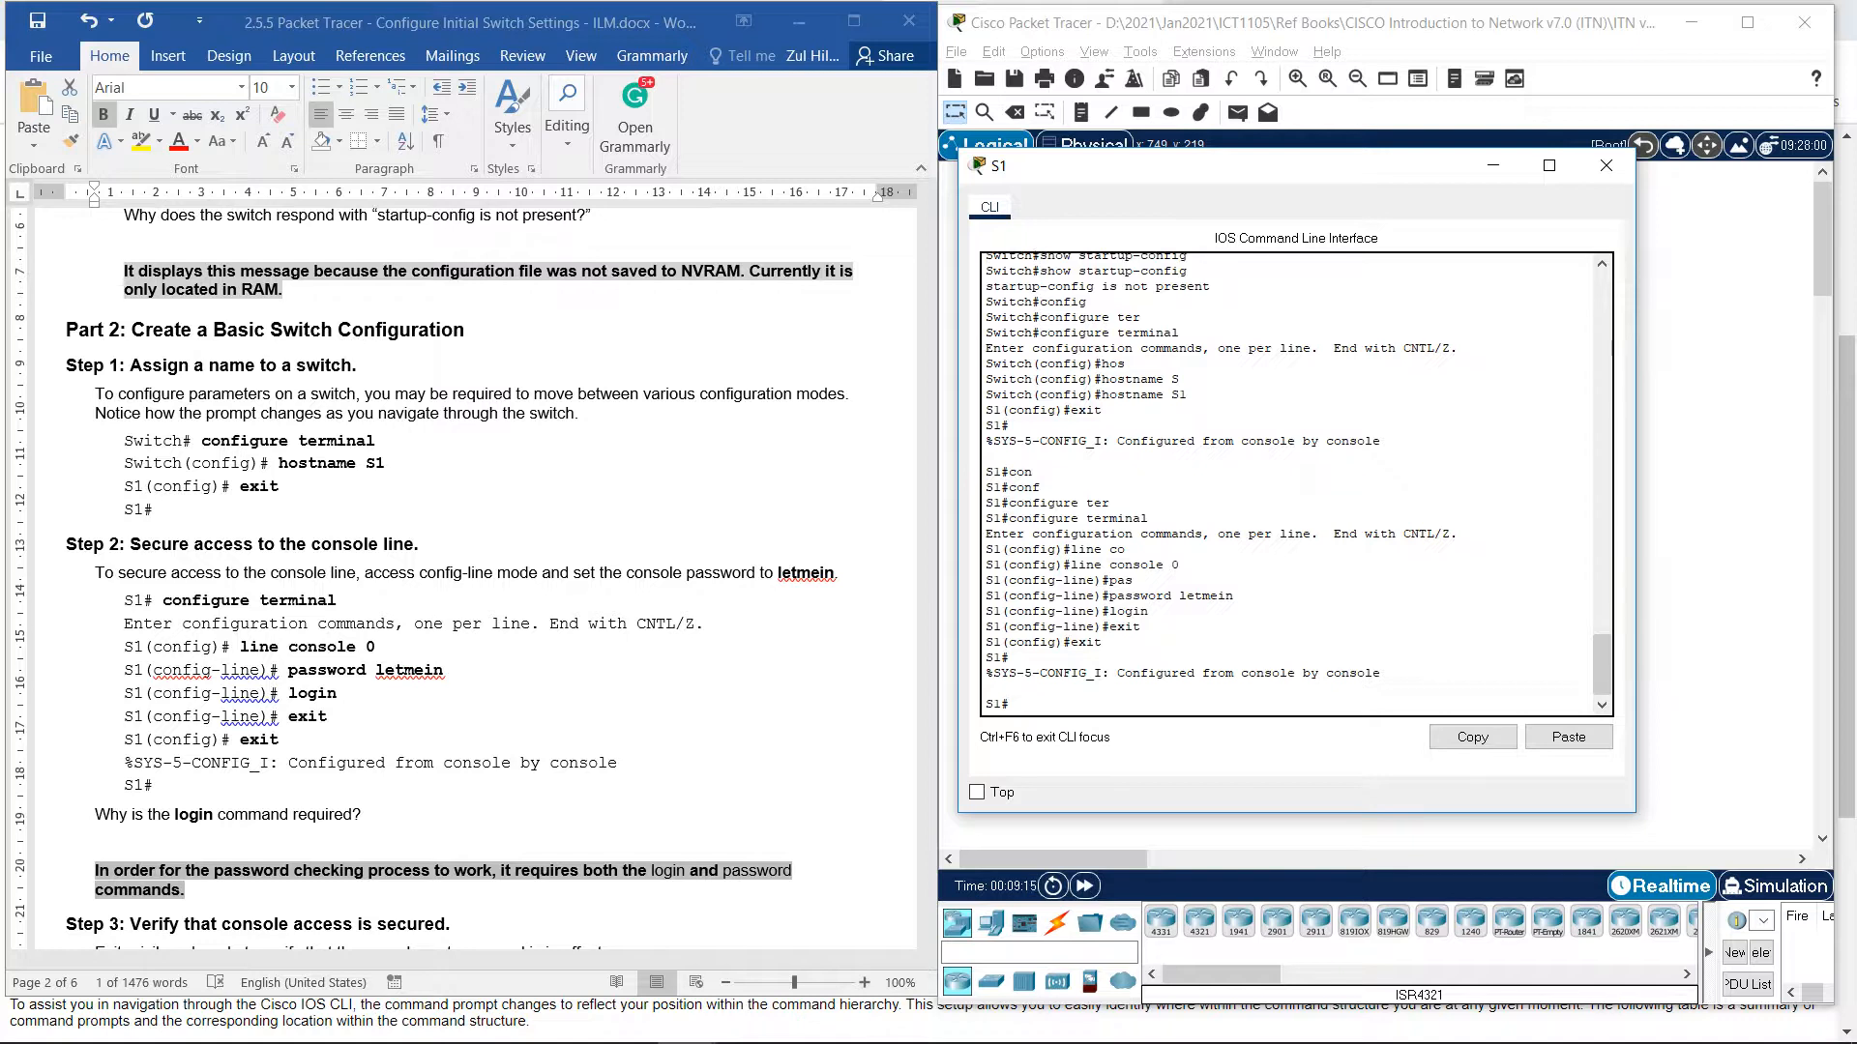
Log out of the S1 console session with exit.
{"action": "scroll", "coordinate": [474, 581], "scroll_direction": "down", "scroll_amount": 4}
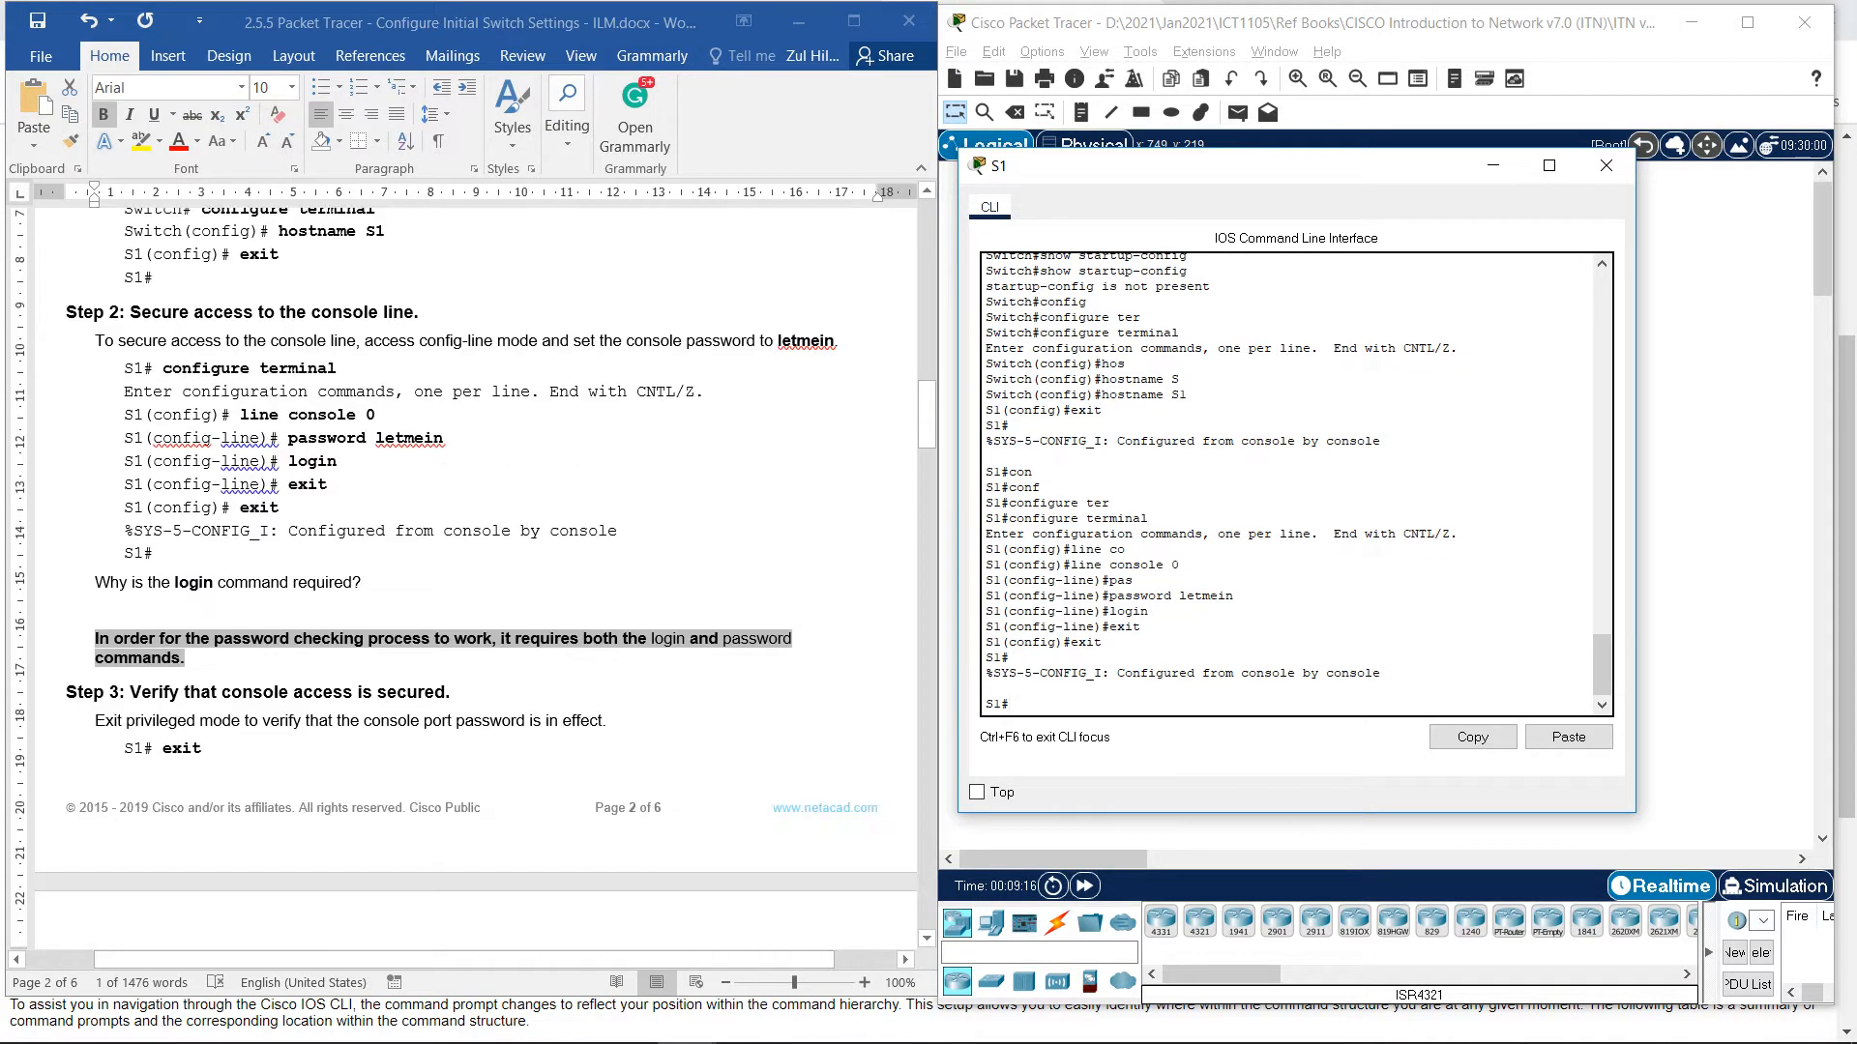
{"action": "scroll", "coordinate": [474, 580], "scroll_direction": "down", "scroll_amount": 4}
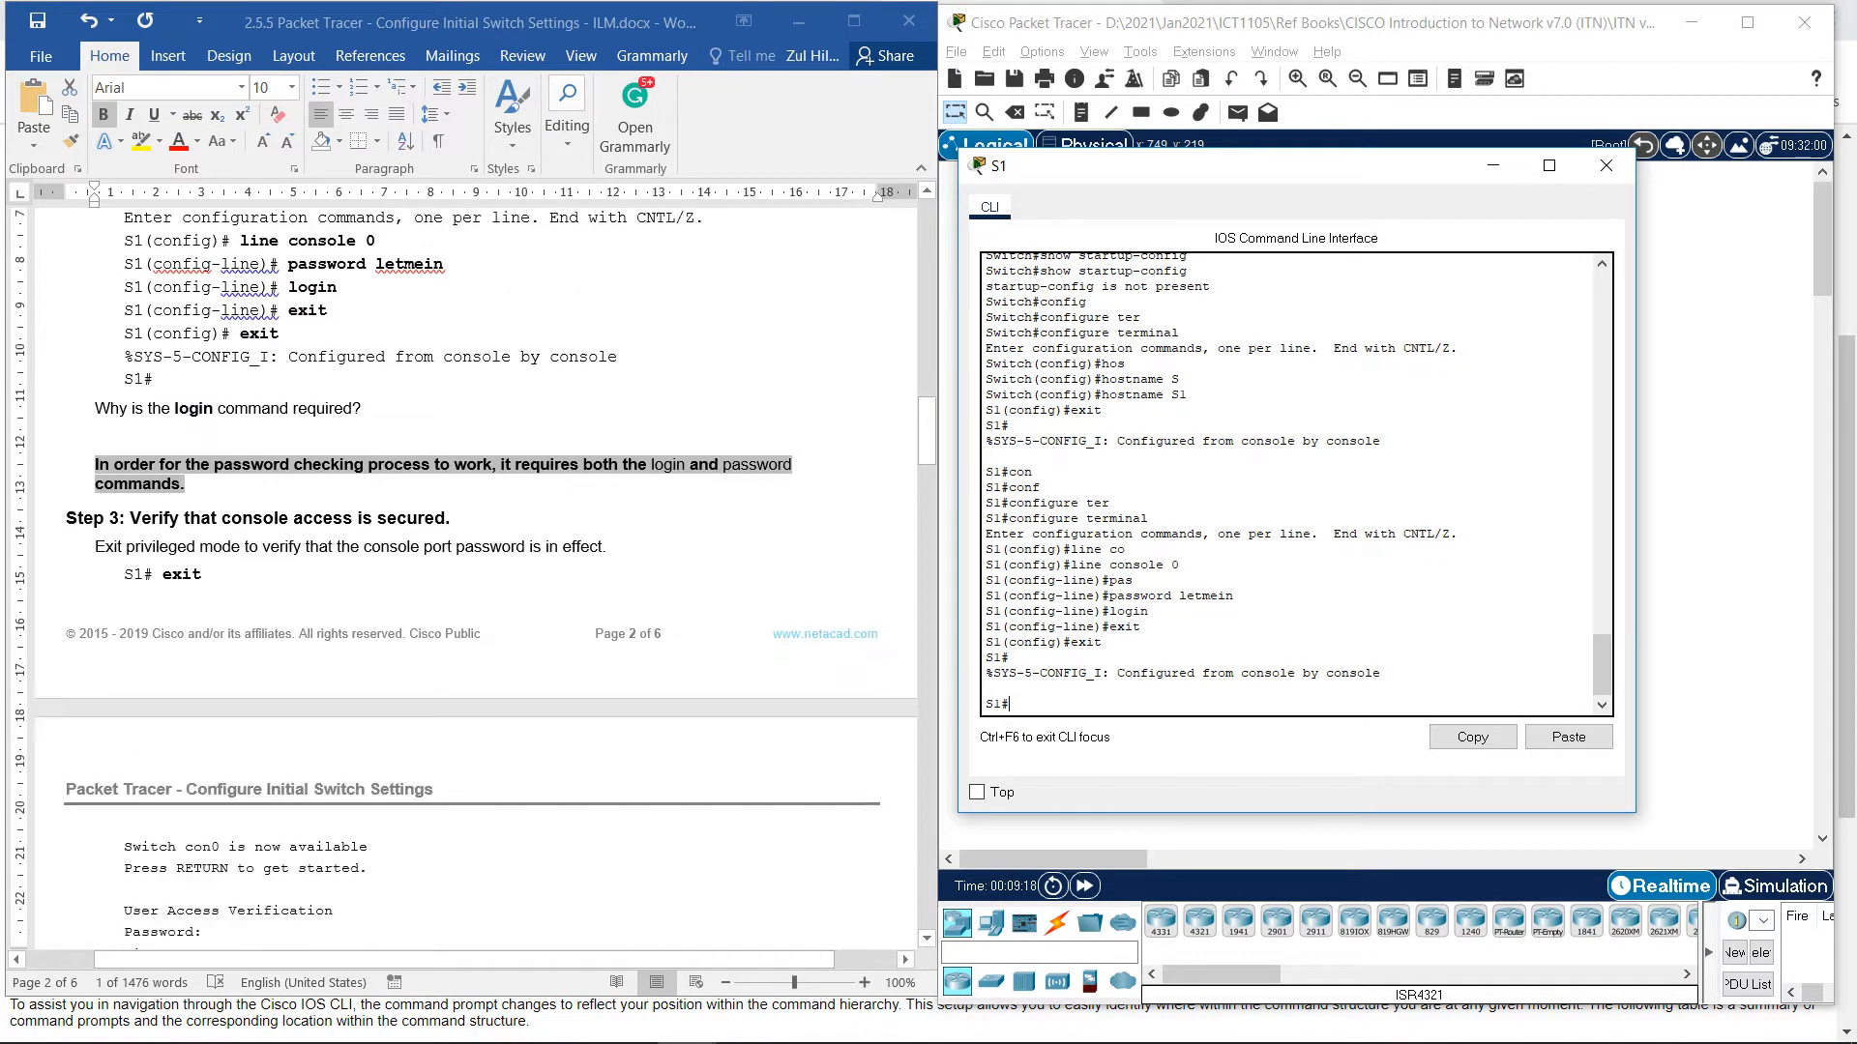
{"action": "scroll", "coordinate": [474, 580], "scroll_direction": "down", "scroll_amount": 1}
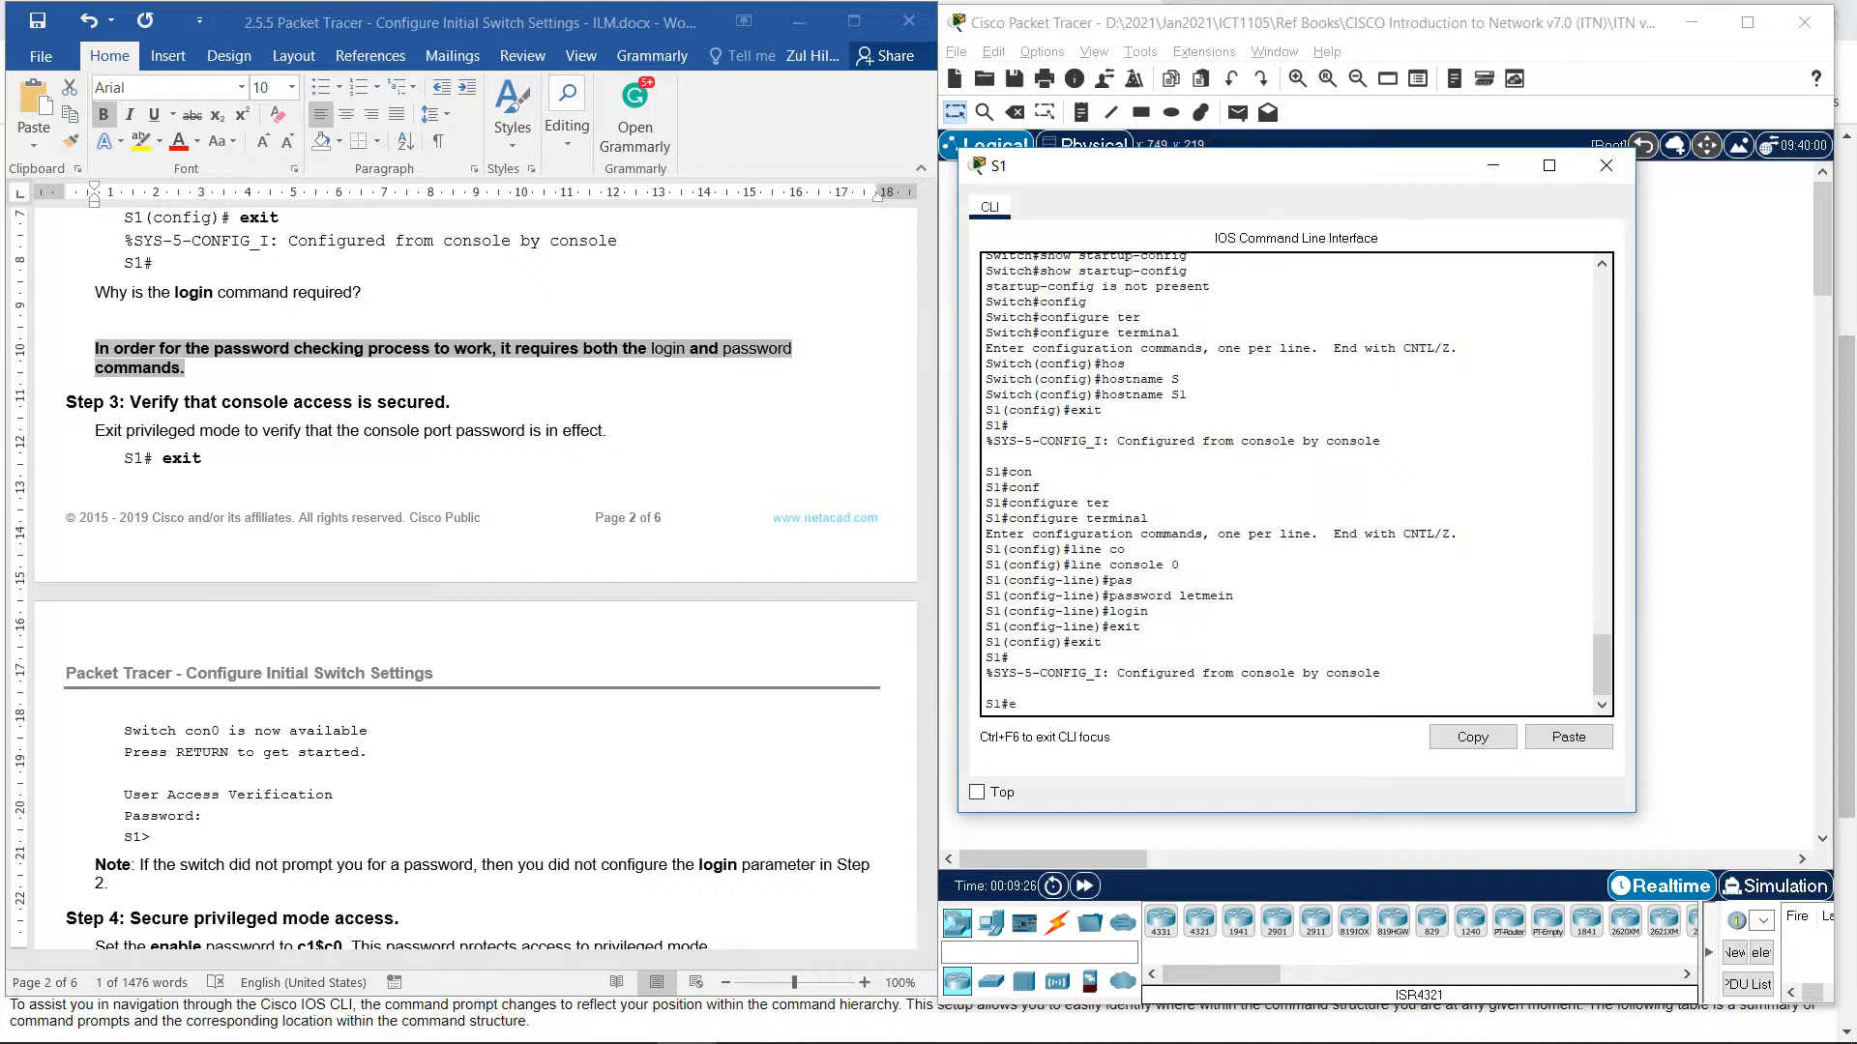
{"action": "type", "text": "xit"}
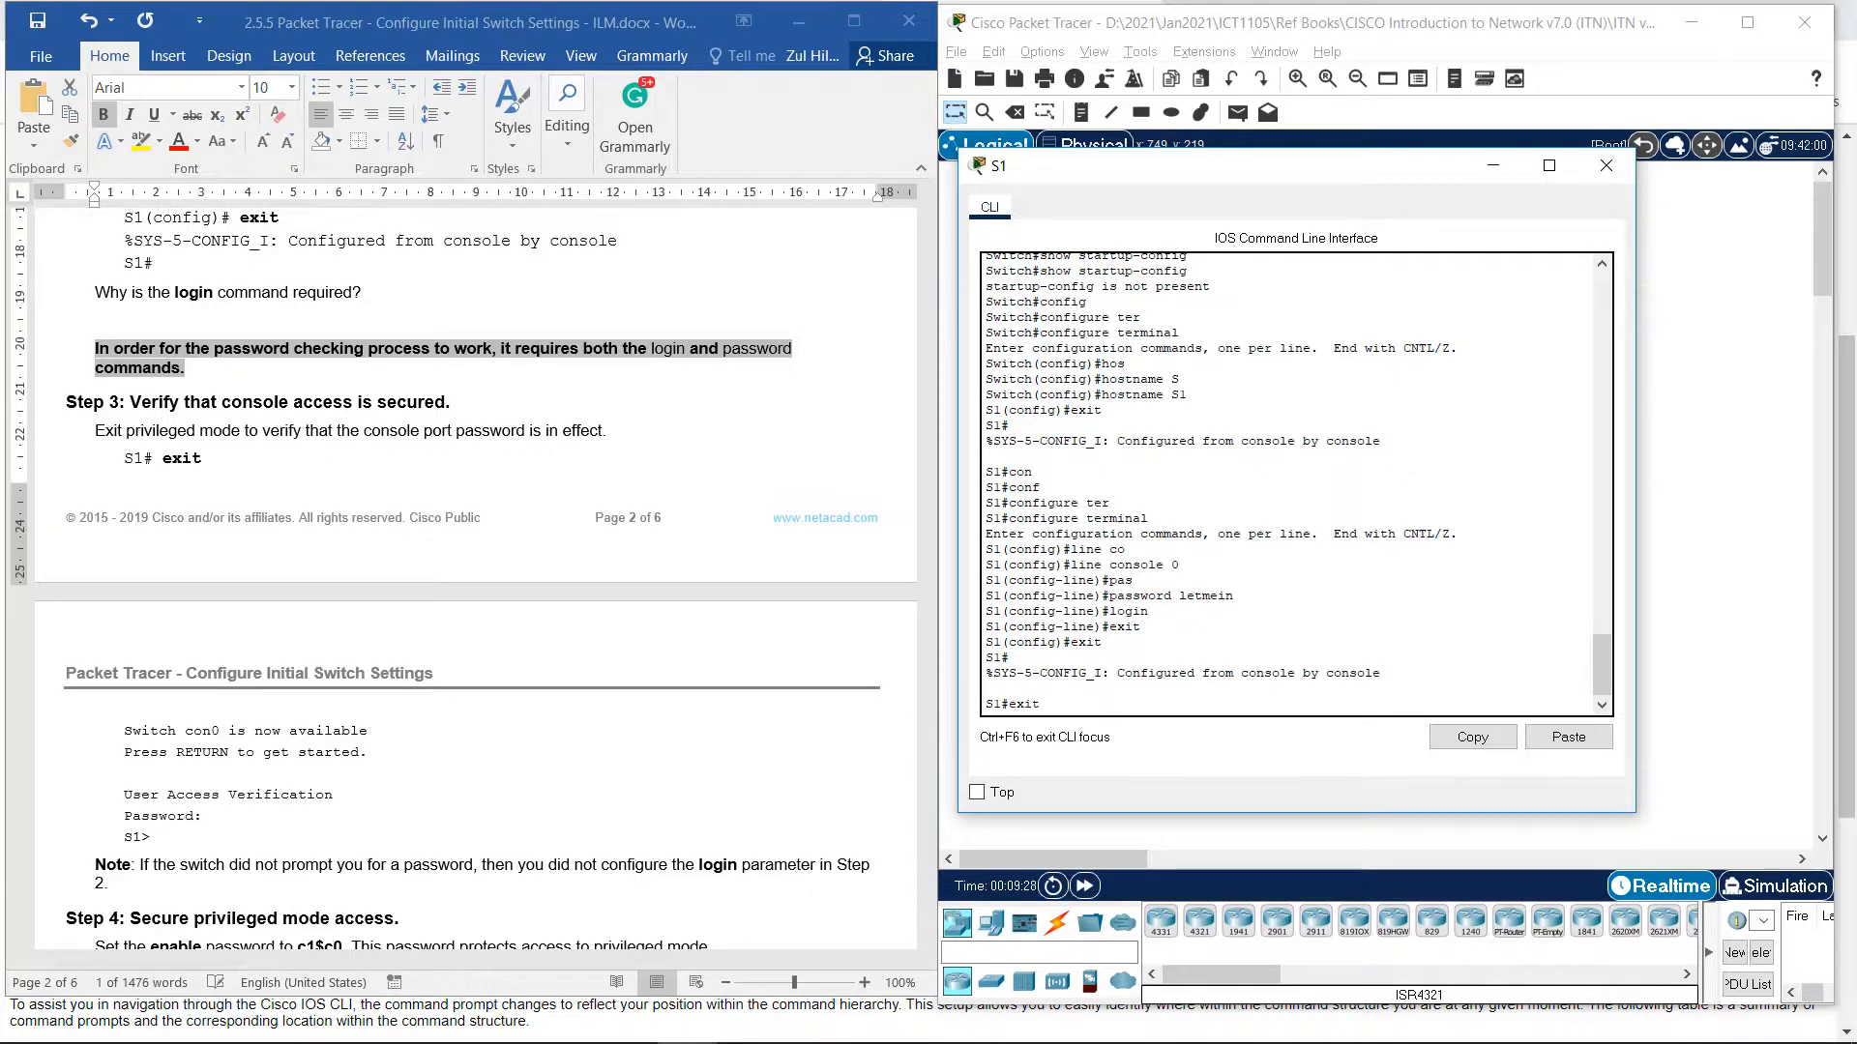
{"action": "key", "text": "Return"}
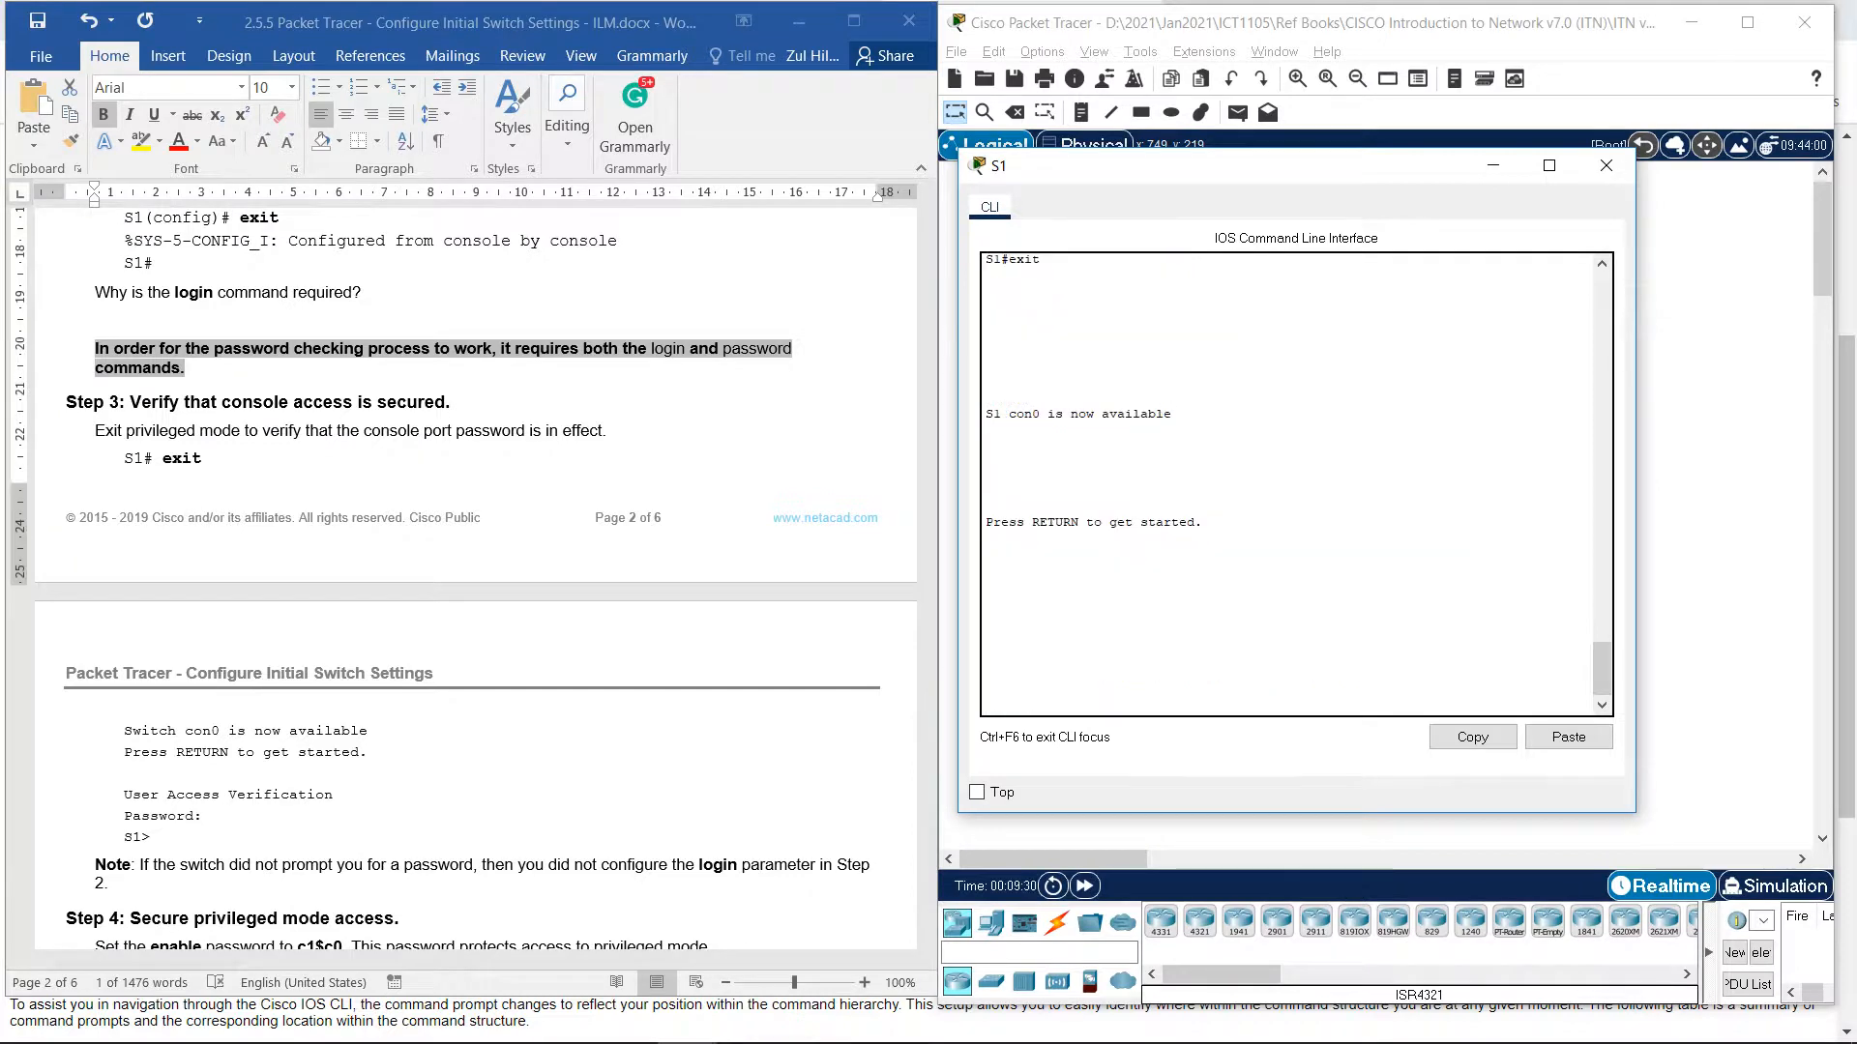
Log back in with the console password to reach the S1> prompt.
{"action": "scroll", "coordinate": [474, 570], "scroll_direction": "down", "scroll_amount": 3}
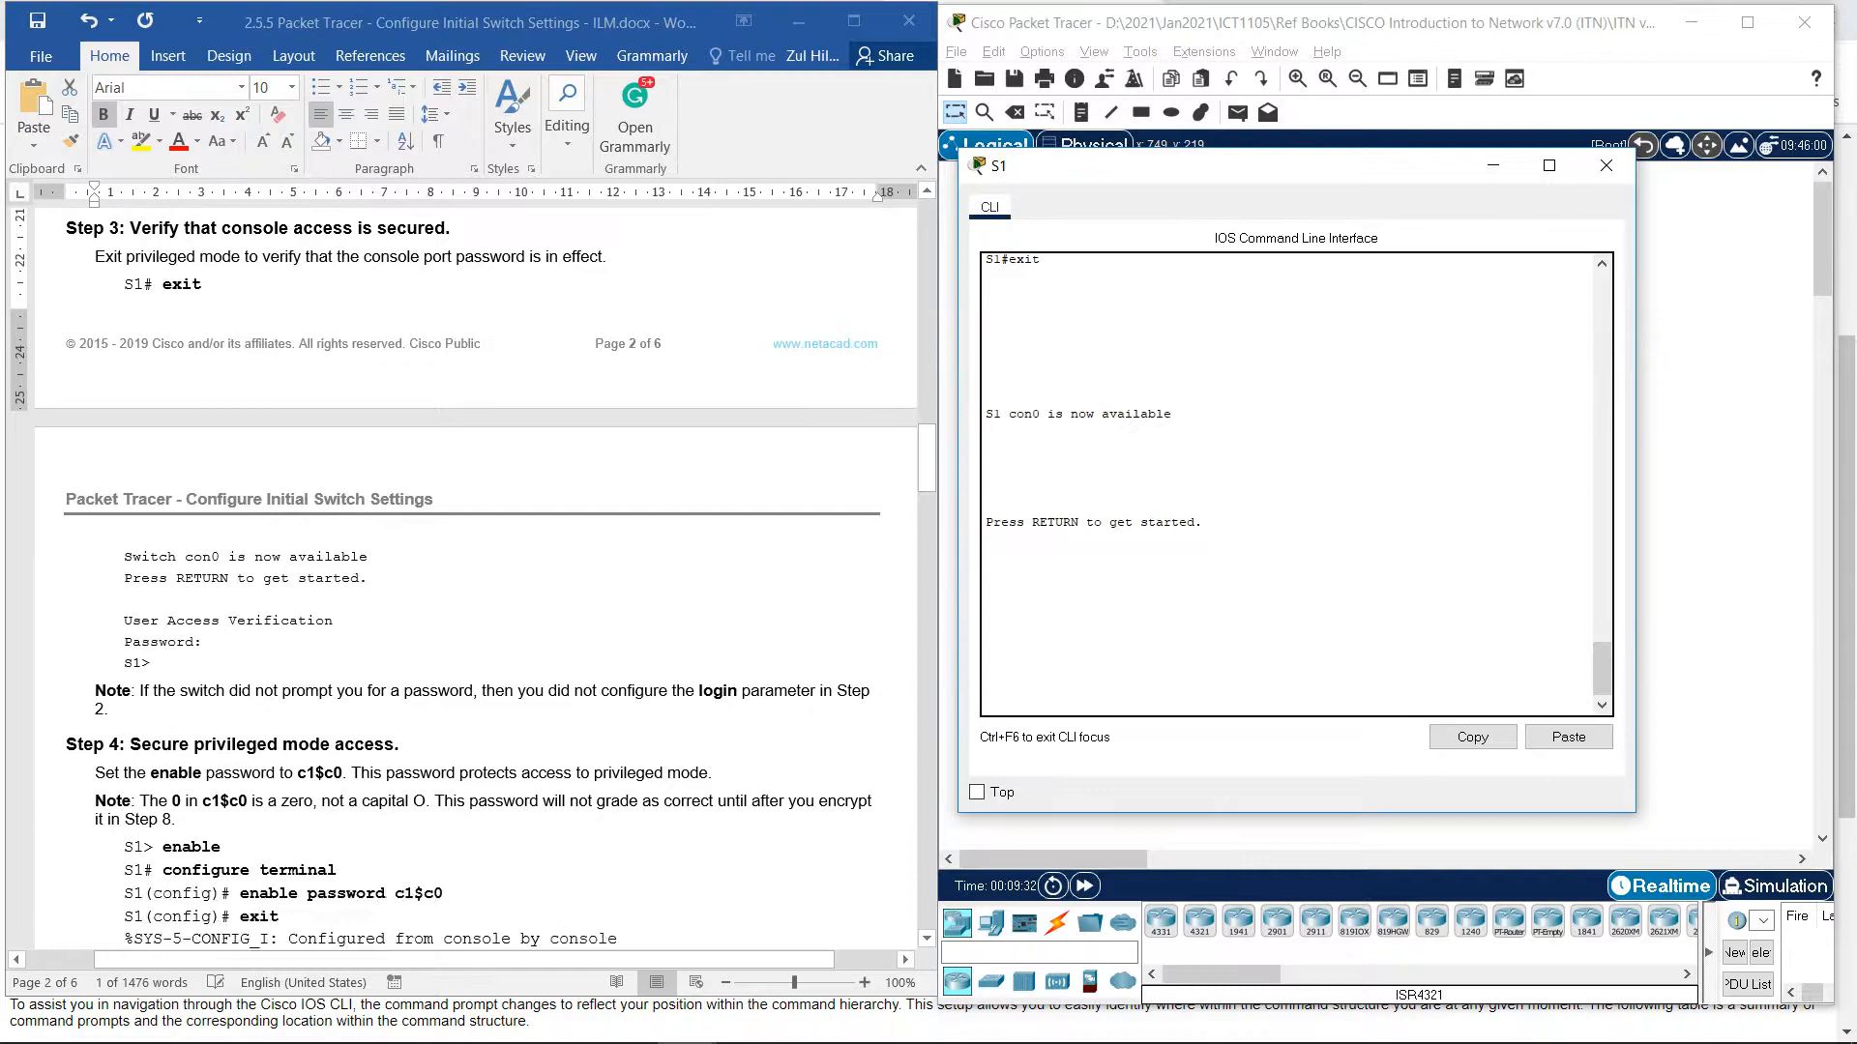
{"action": "scroll", "coordinate": [474, 571], "scroll_direction": "up", "scroll_amount": 1}
{"action": "scroll", "coordinate": [474, 580], "scroll_direction": "down", "scroll_amount": 1}
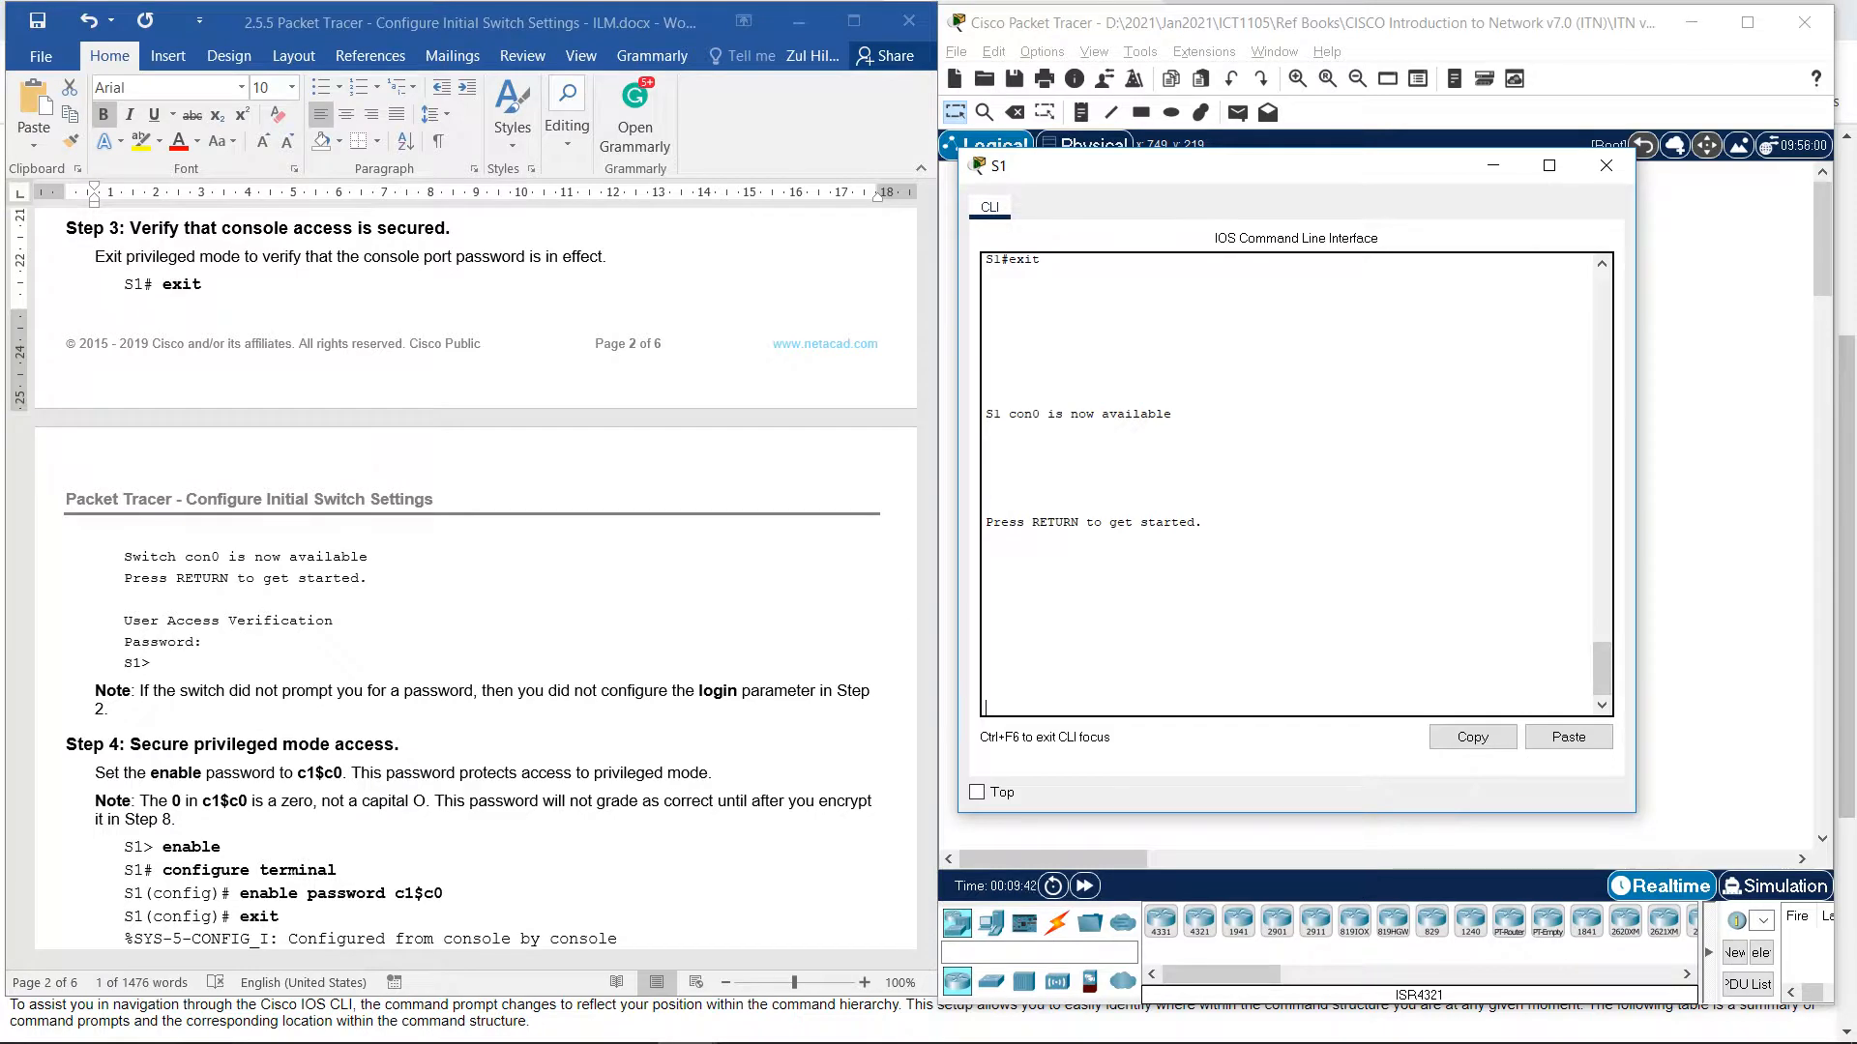
{"action": "key", "text": "Return"}
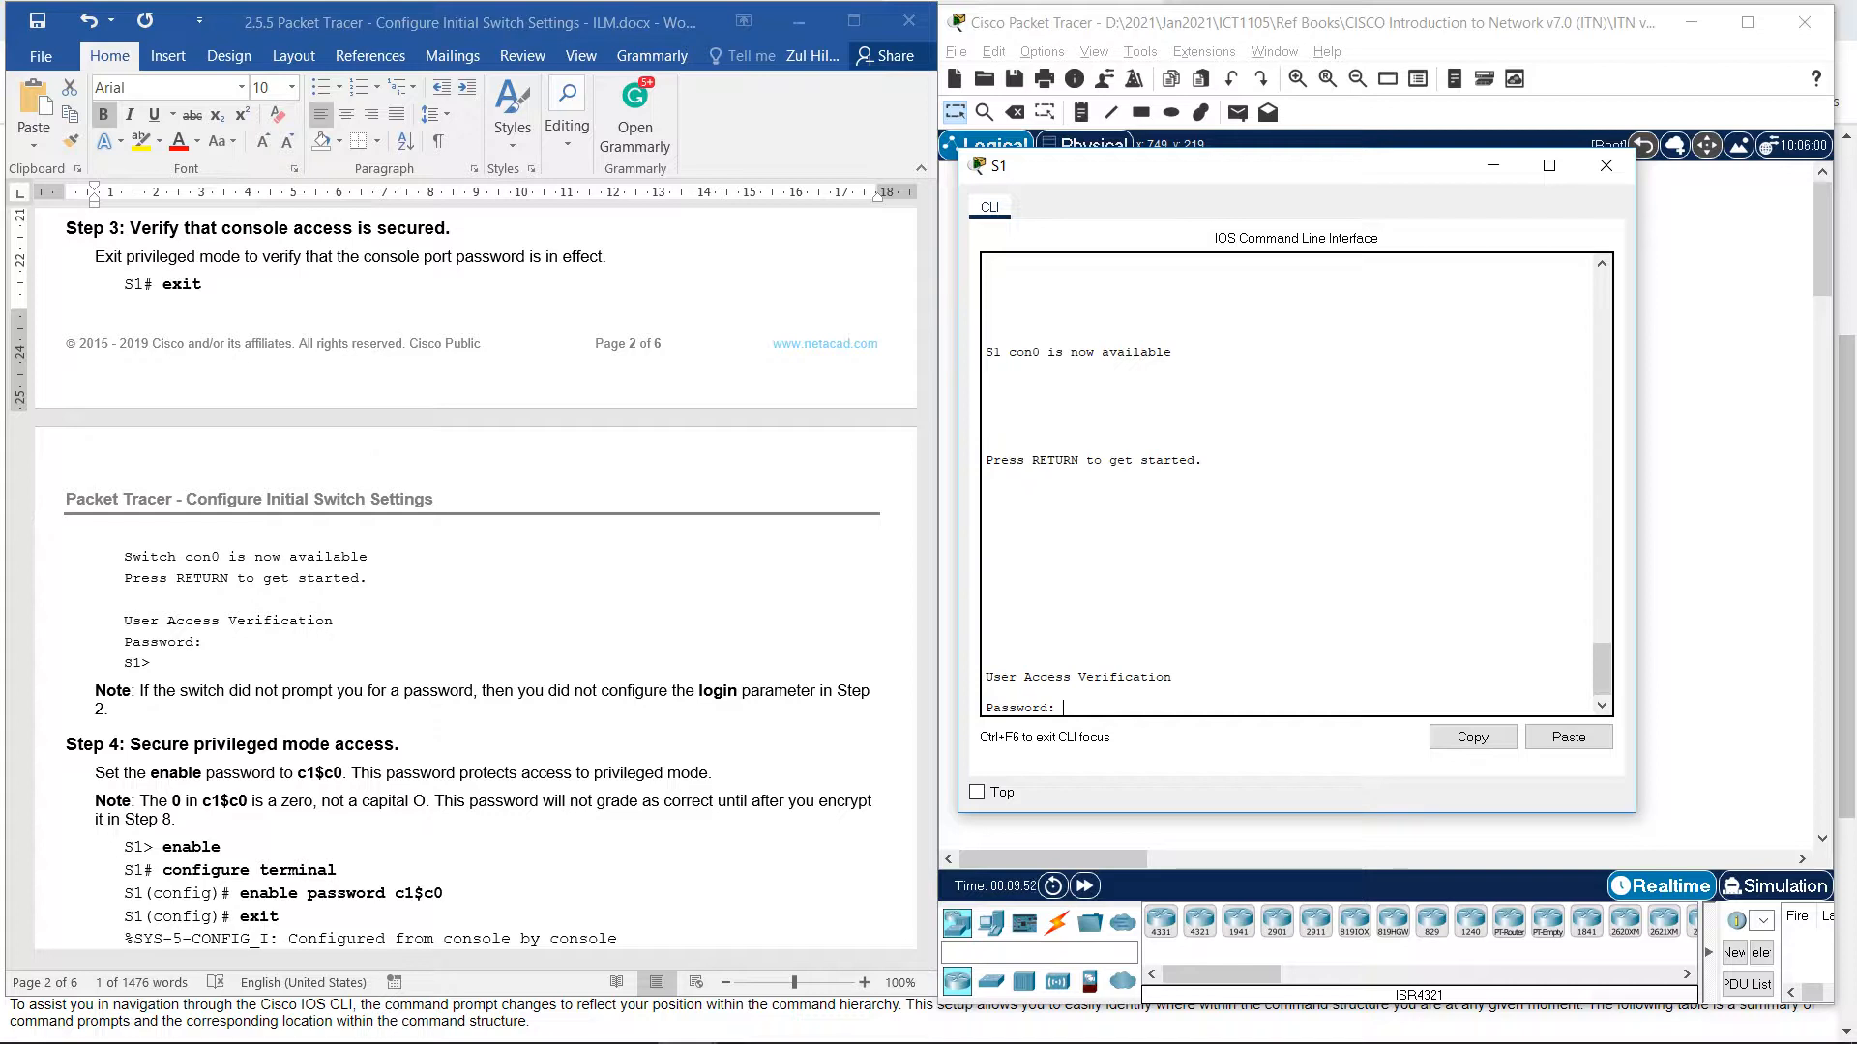
{"action": "key", "text": "Return"}
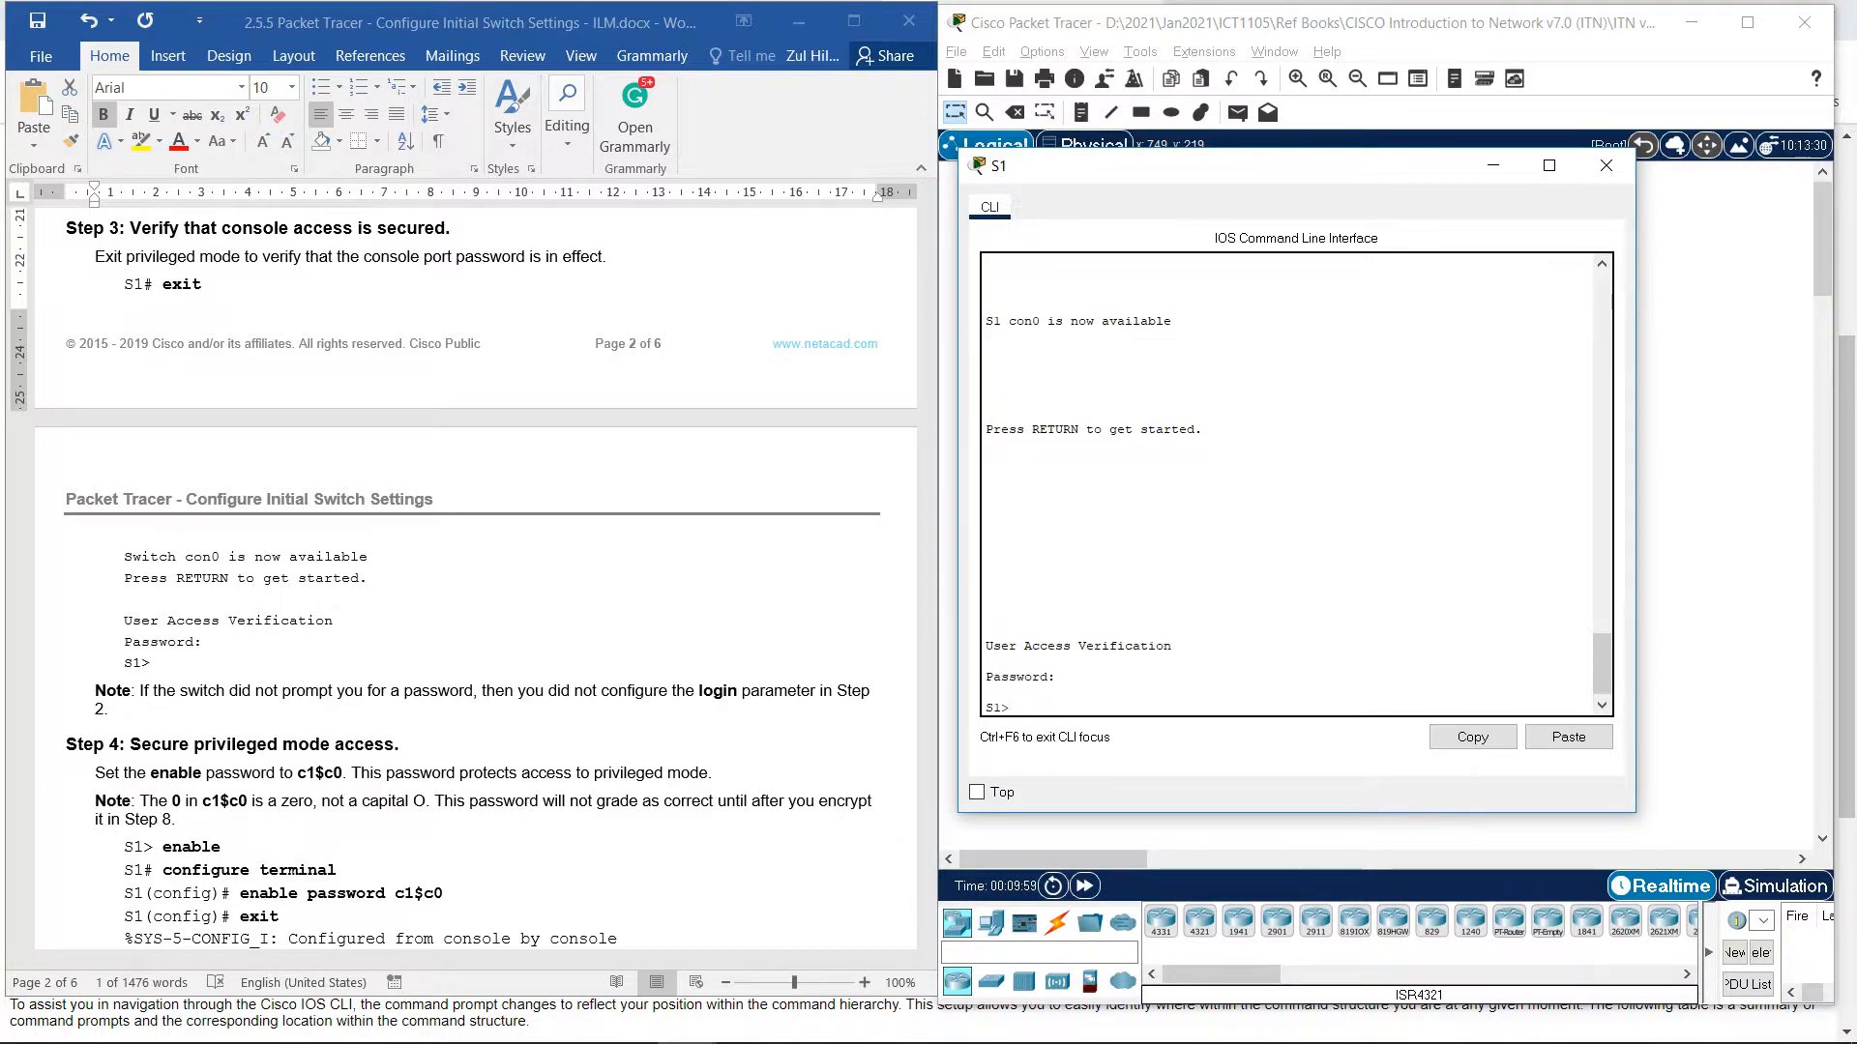
{"action": "scroll", "coordinate": [473, 580], "scroll_direction": "down", "scroll_amount": 5}
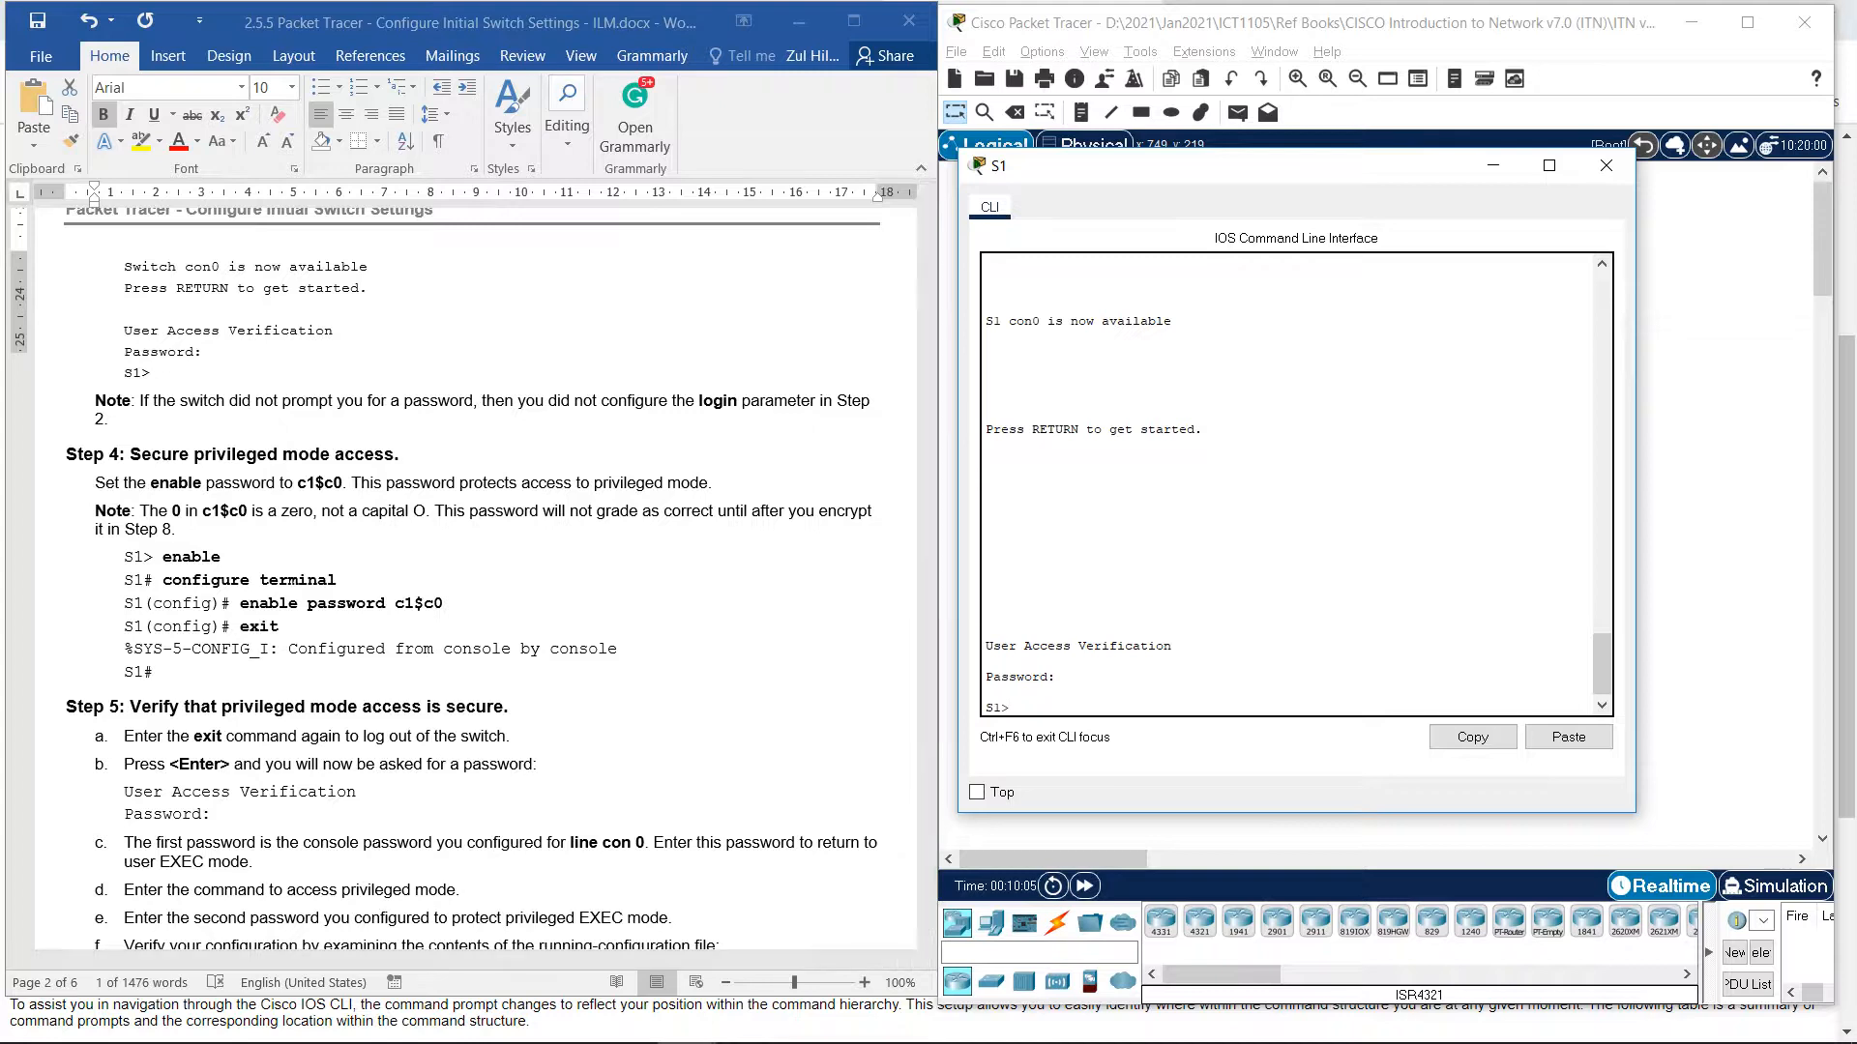
{"action": "left_click", "coordinate": [474, 580]}
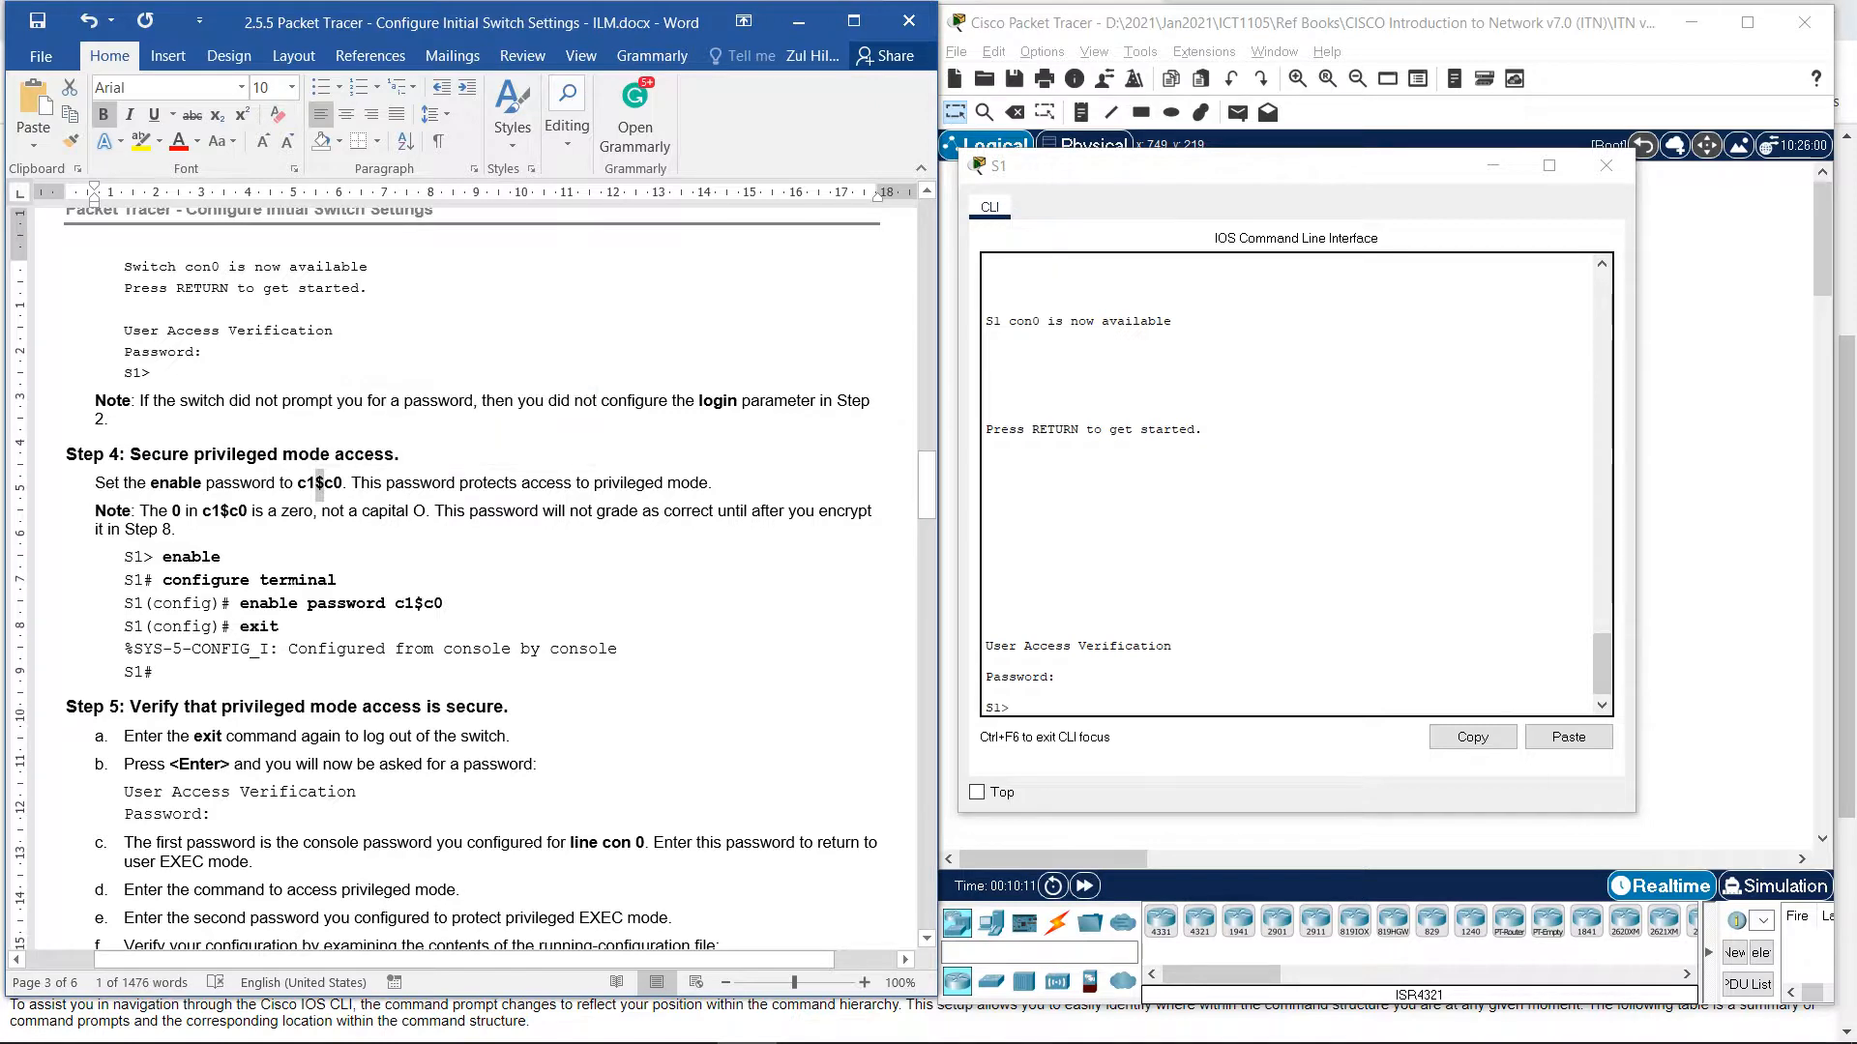
{"action": "left_click", "coordinate": [343, 482]}
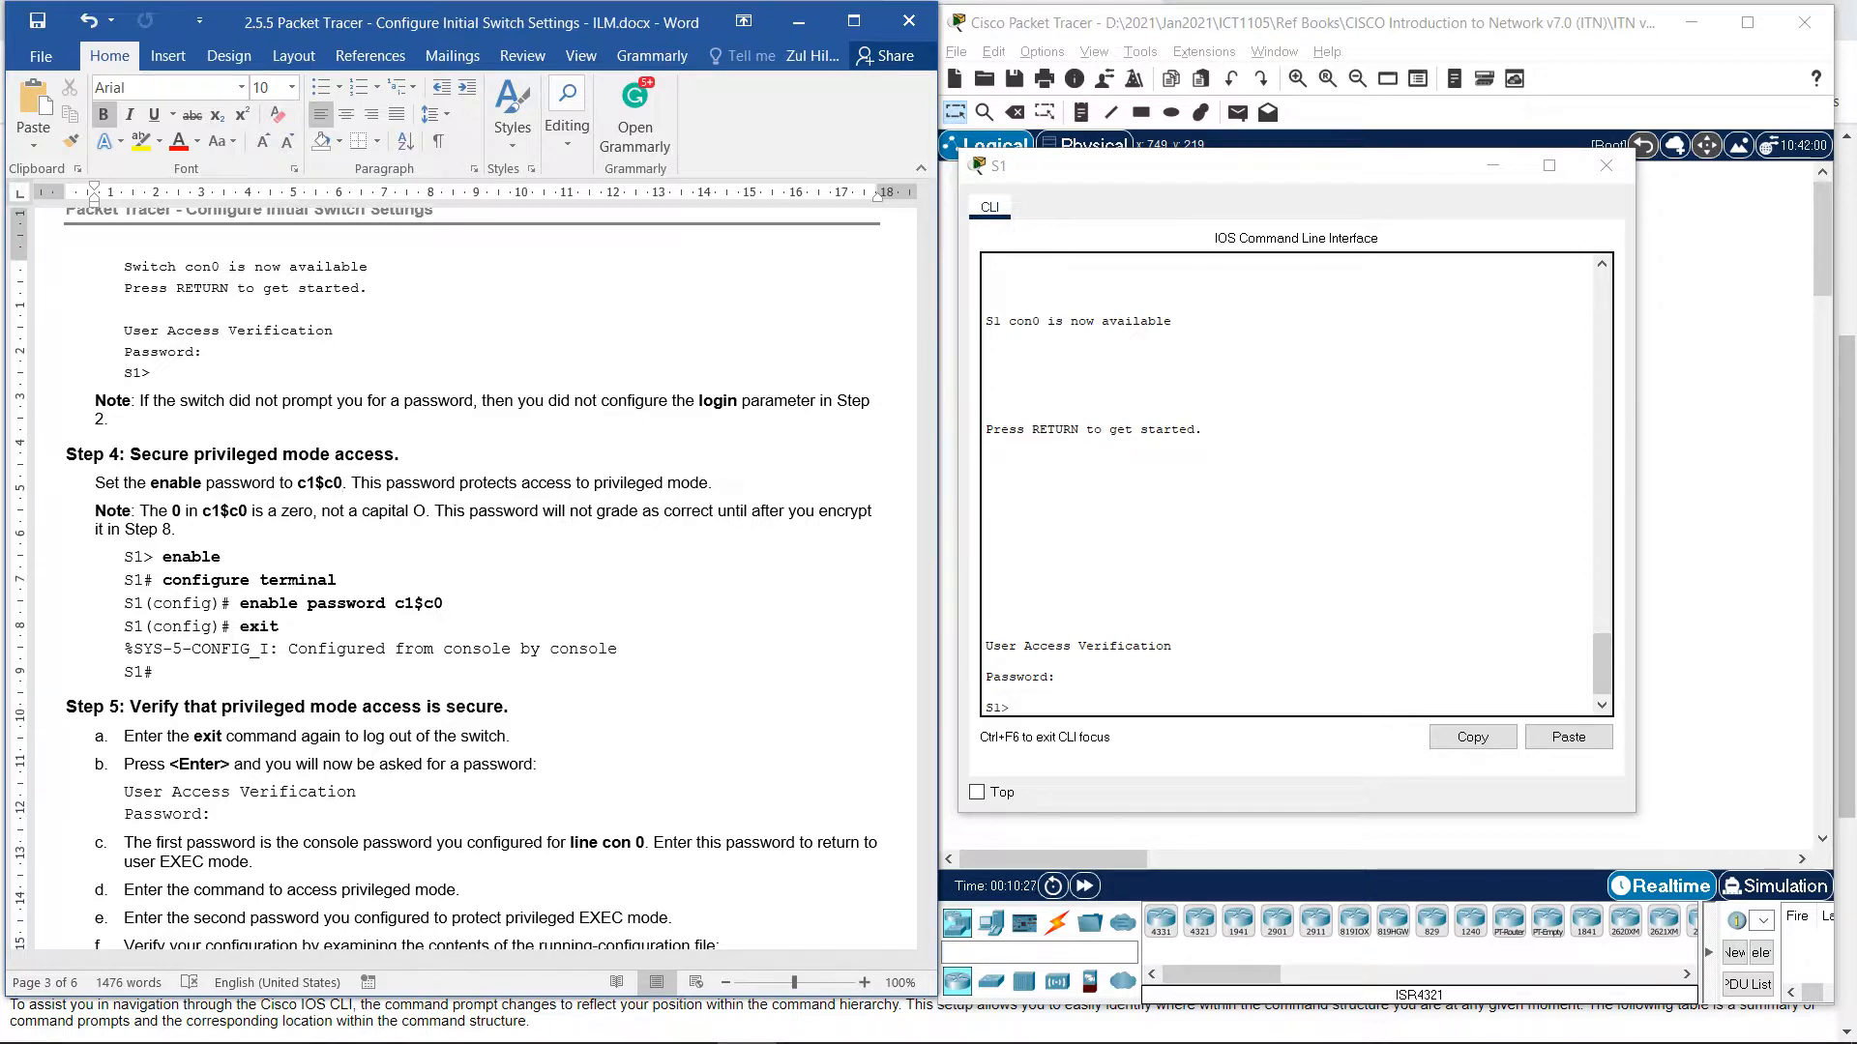
{"action": "type", "text": "en"}
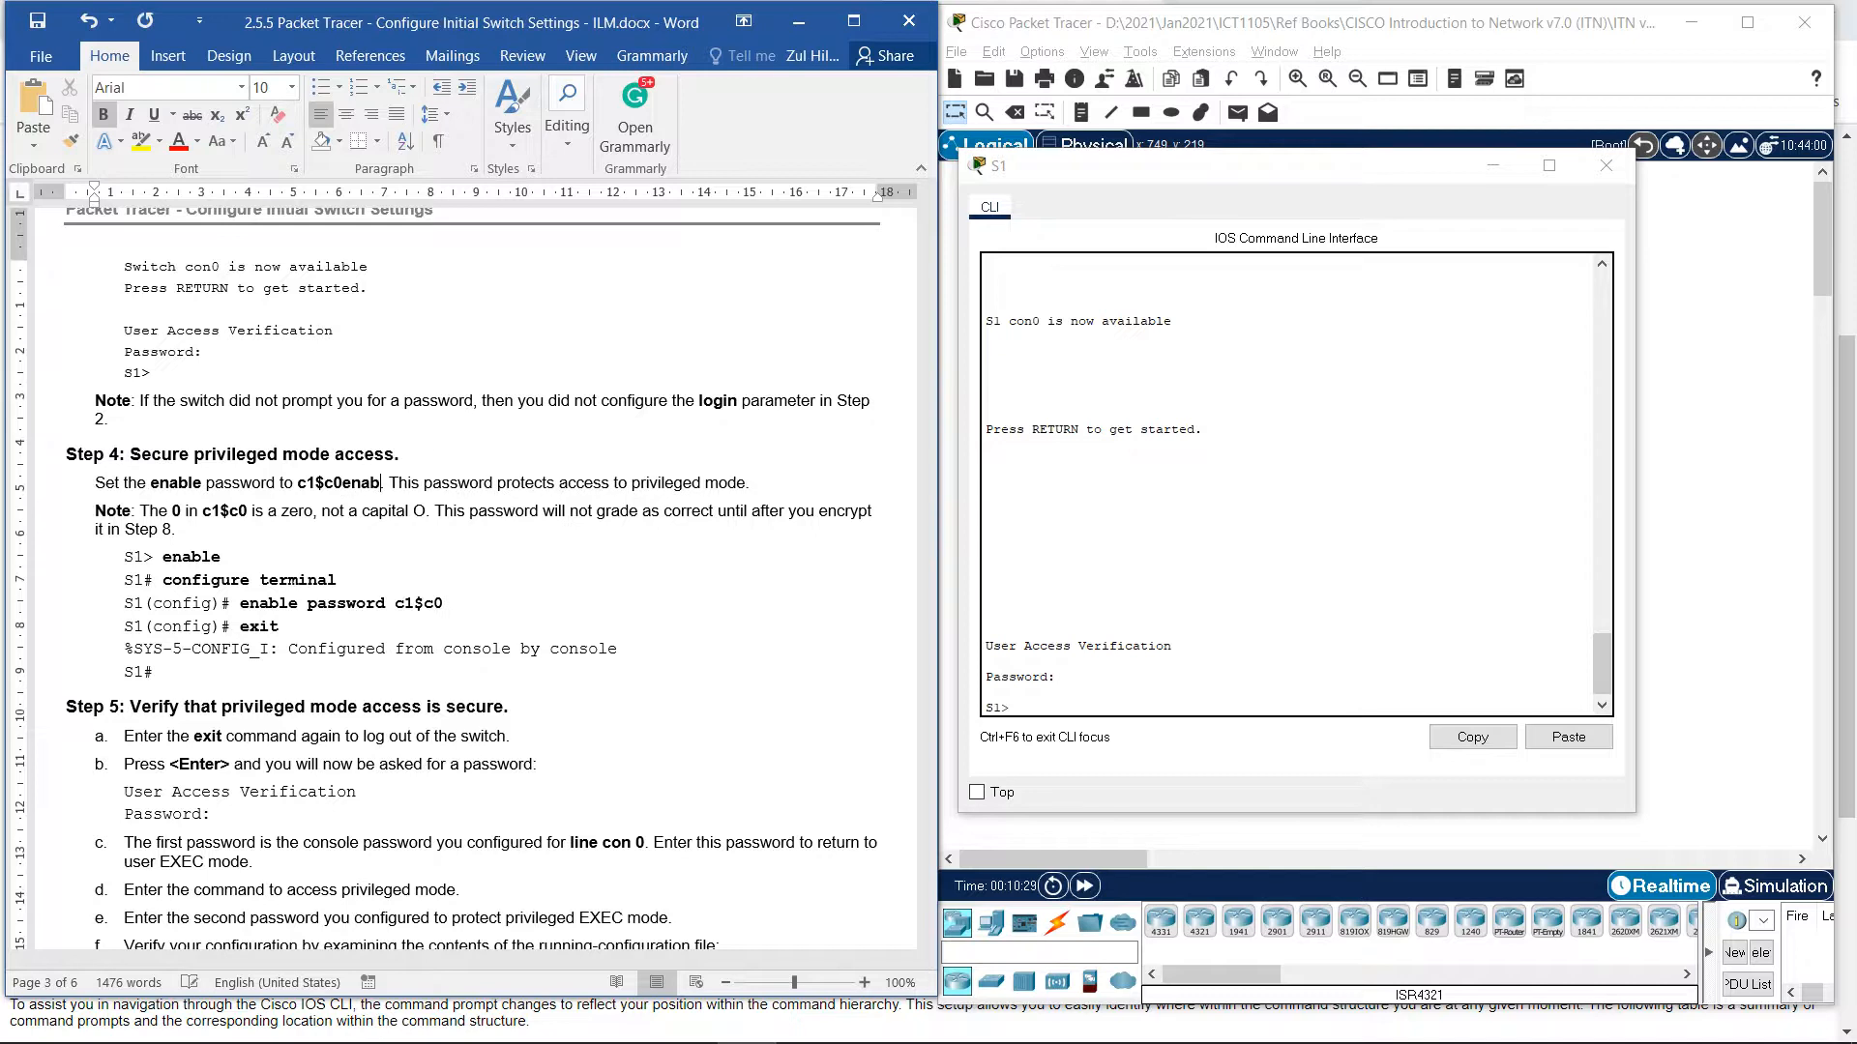
{"action": "key", "text": "BackSpace"}
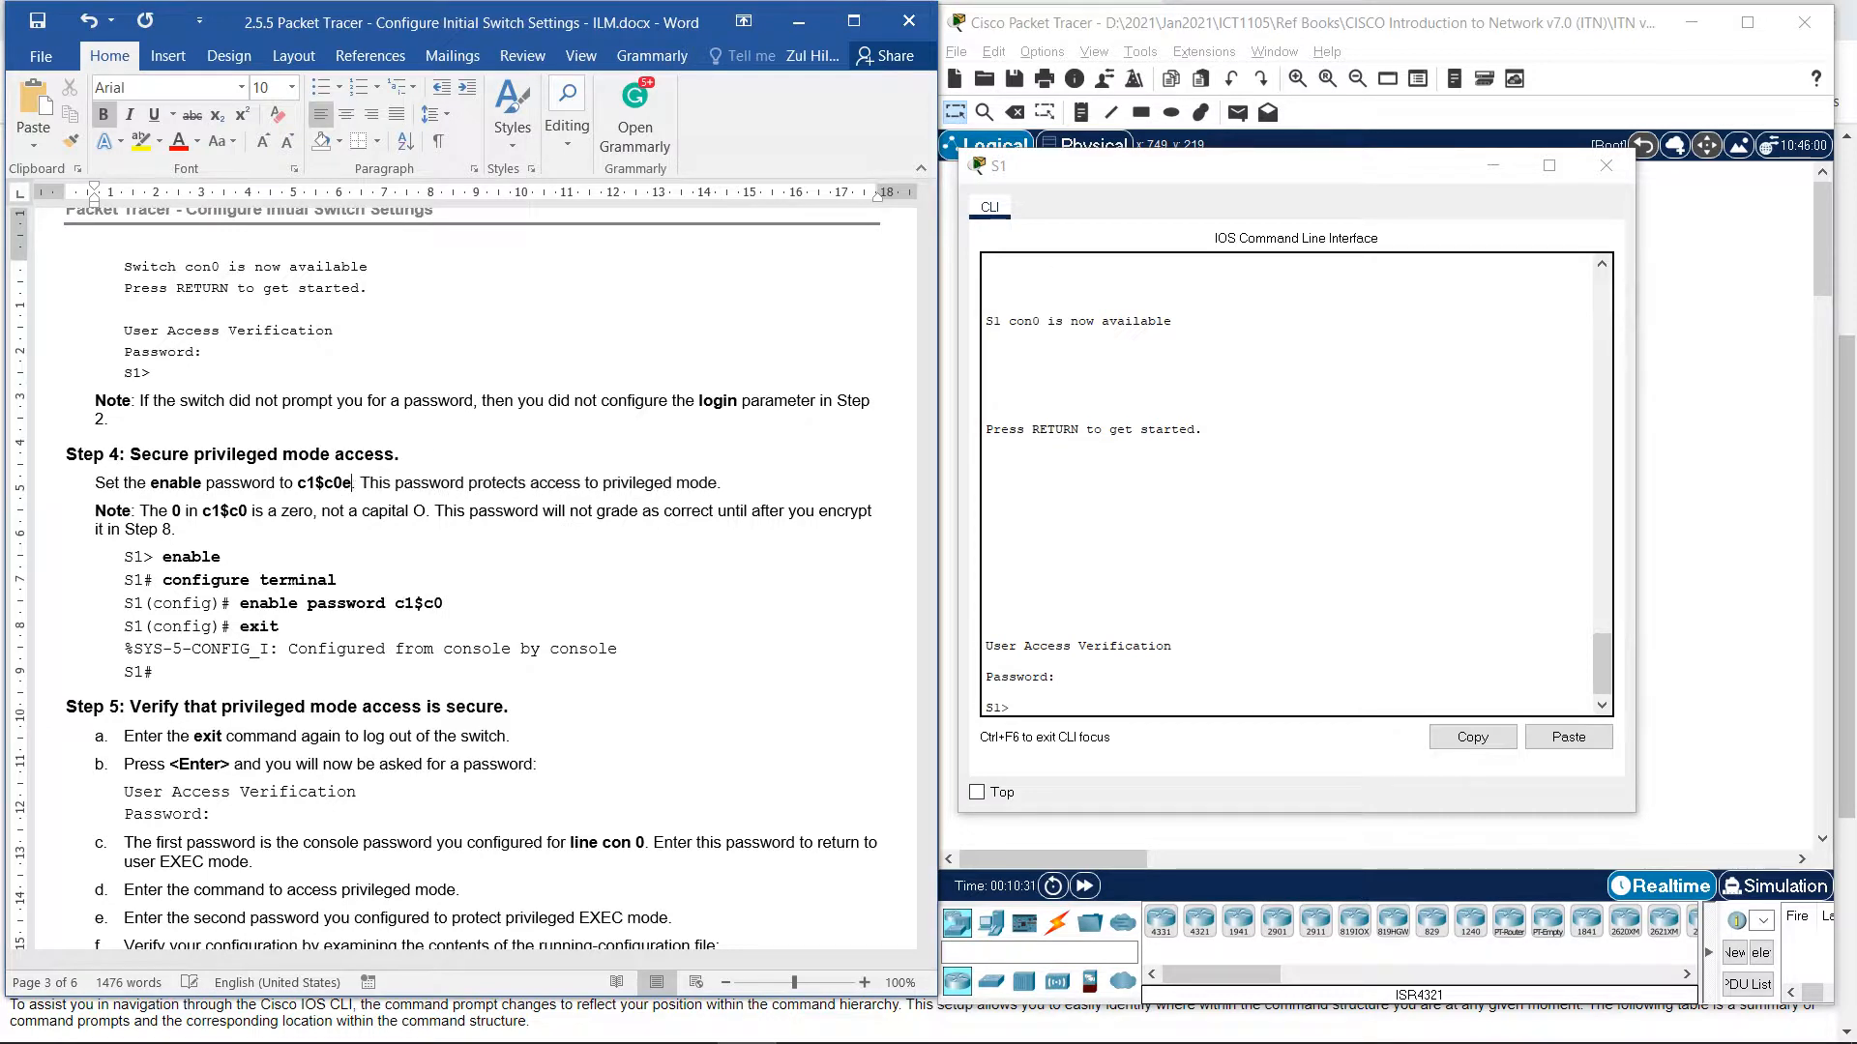
{"action": "key", "text": "BackSpace"}
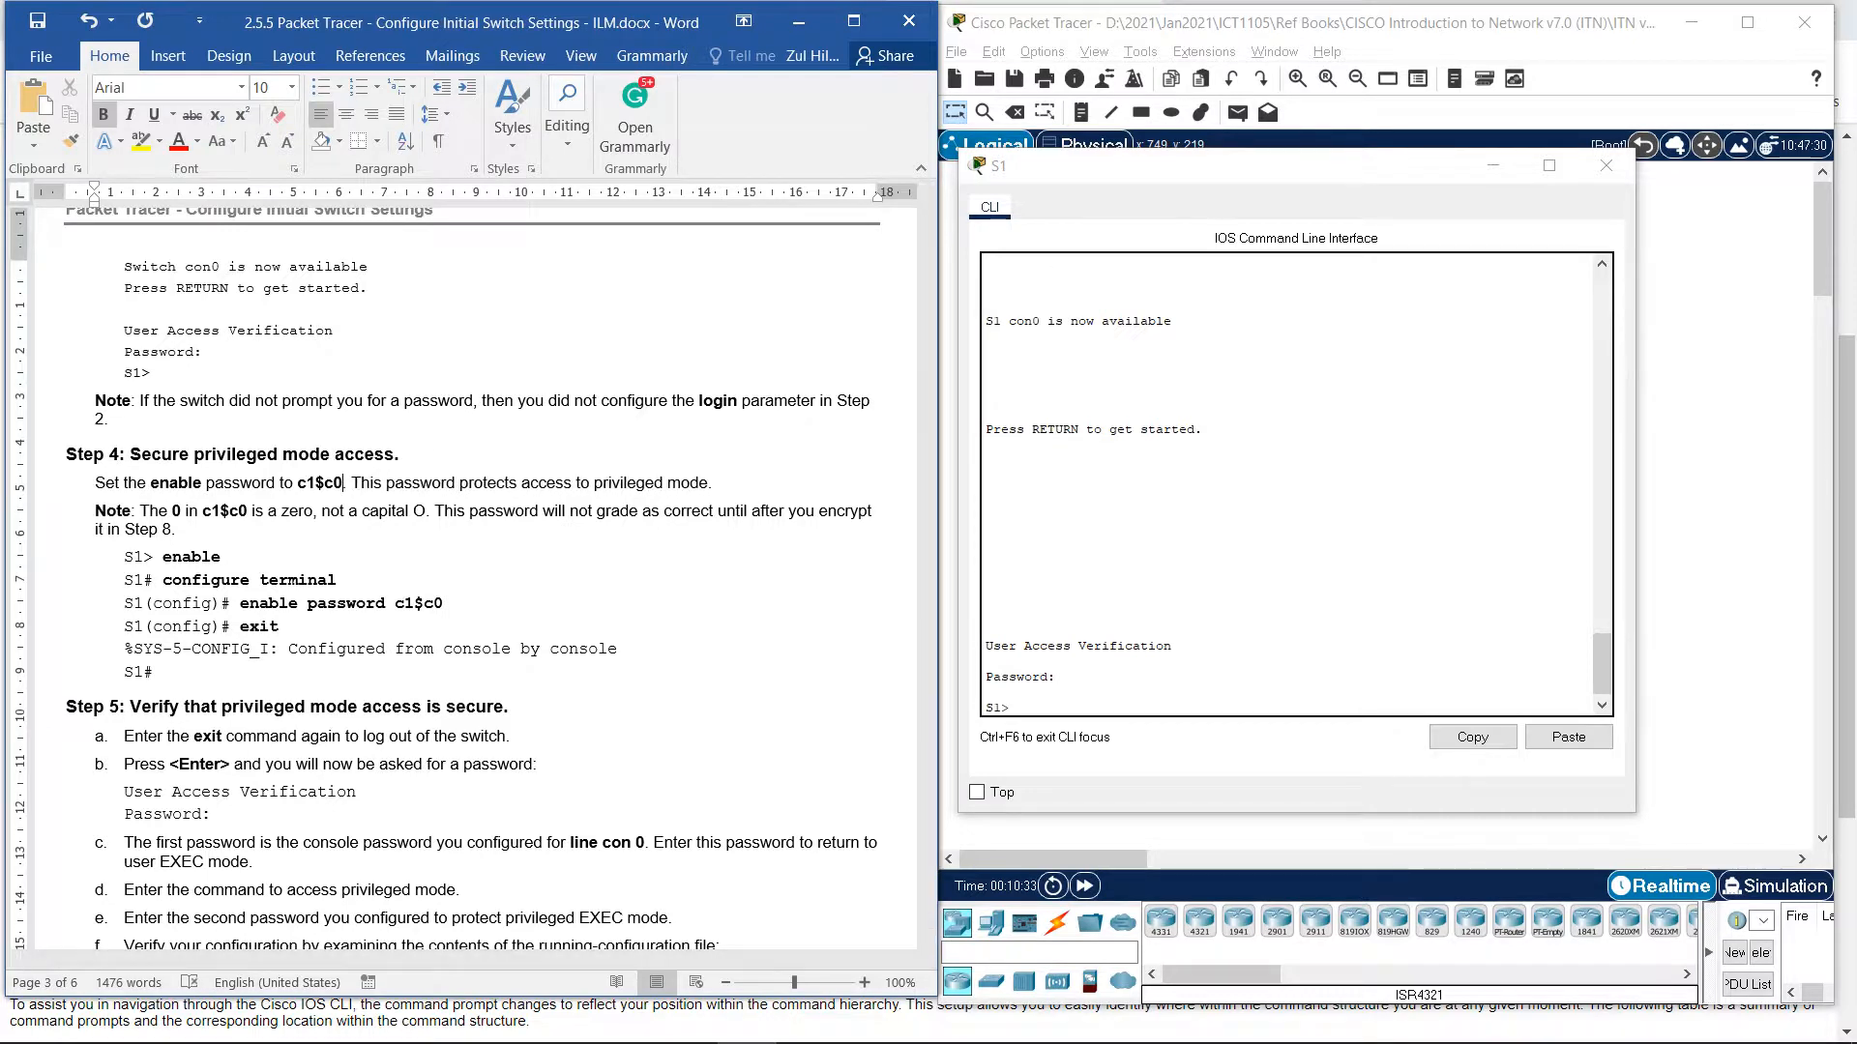
{"action": "key", "text": "alt+Tab"}
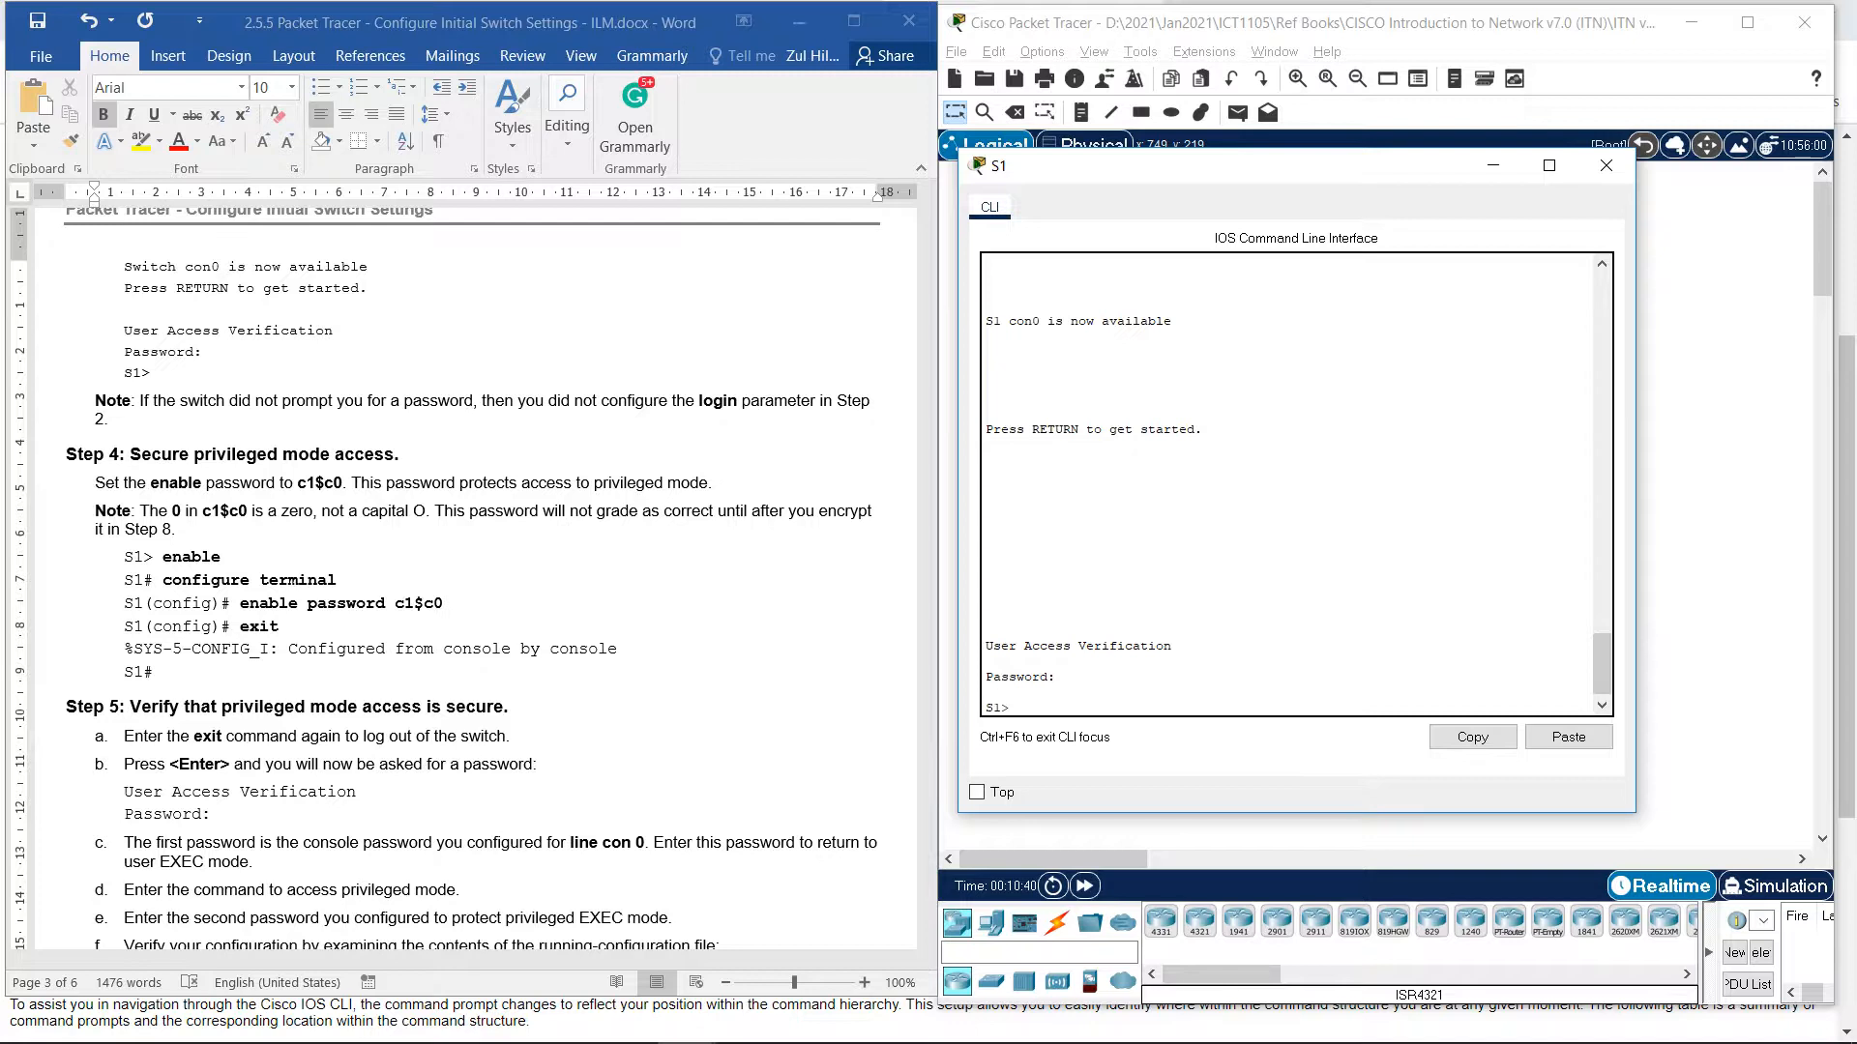
Enter privileged EXEC mode and then global configuration mode on S1.
{"action": "type", "text": "en"}
{"action": "key", "text": "Tab"}
{"action": "key", "text": "Return"}
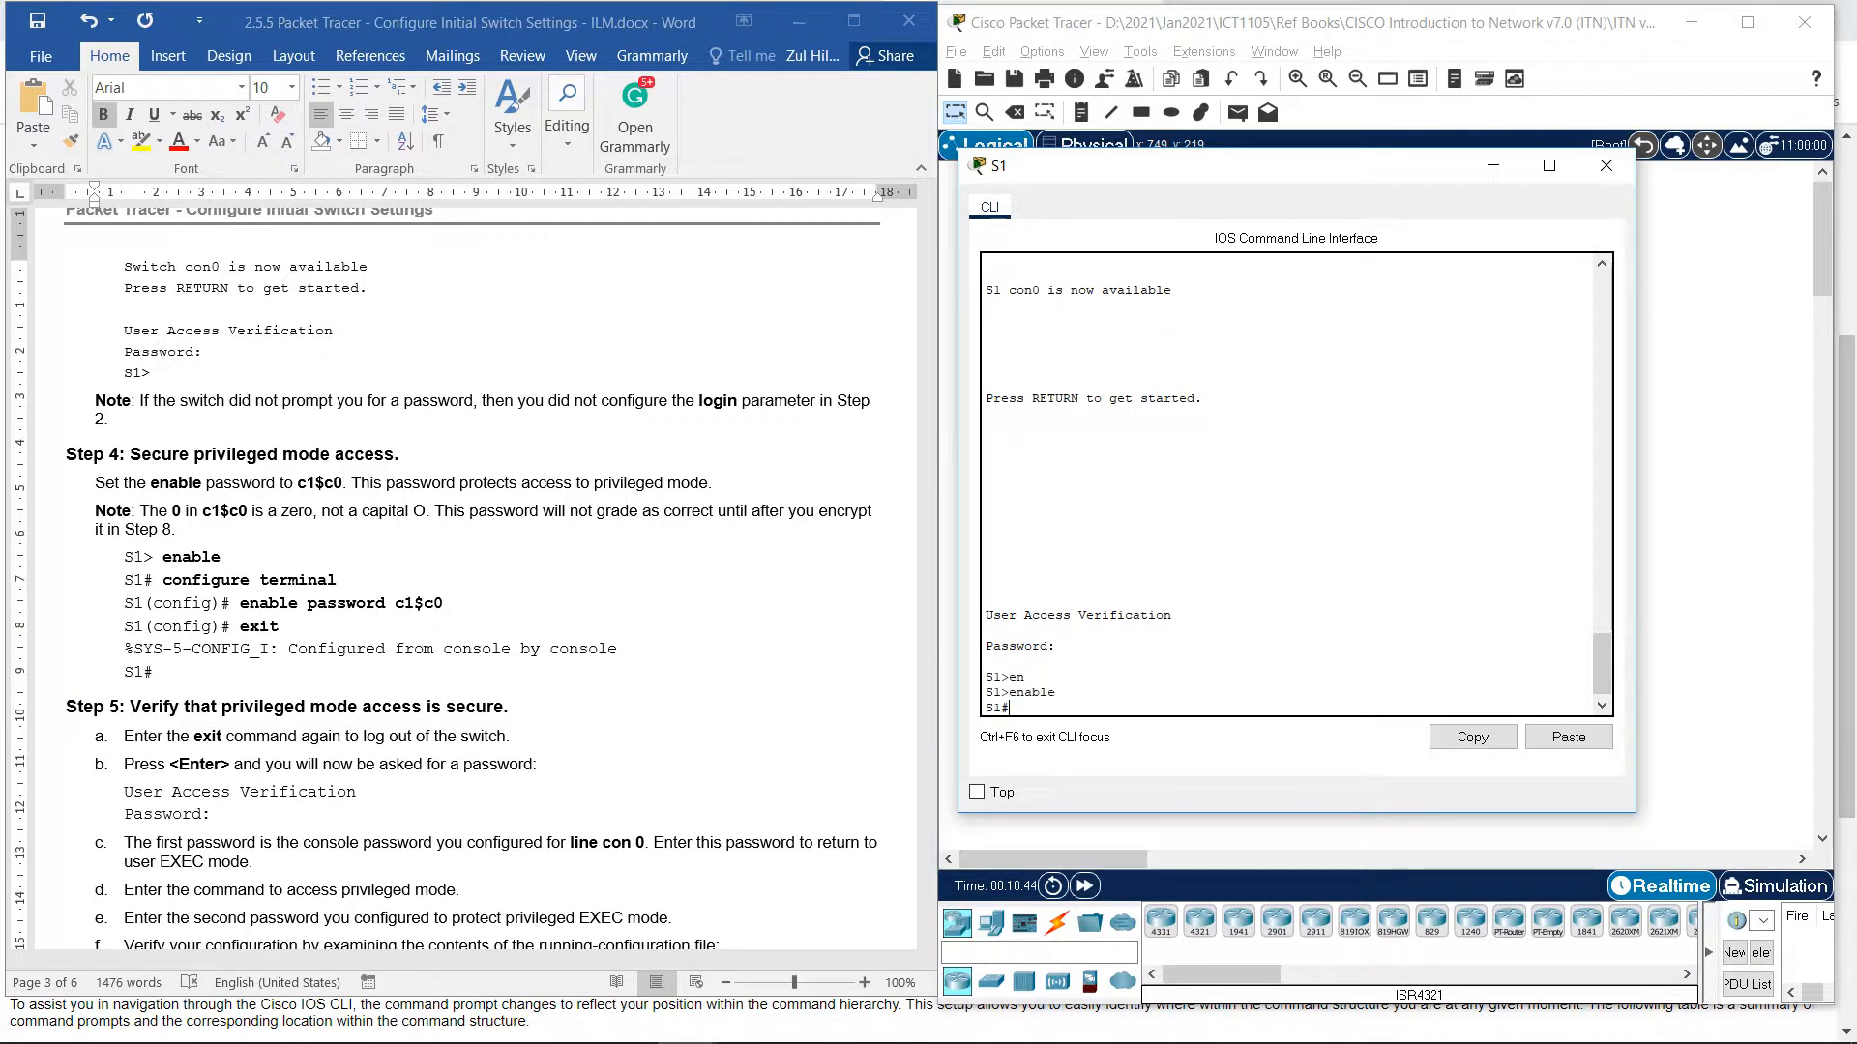
{"action": "type", "text": "con"}
{"action": "key", "text": "Tab"}
{"action": "type", "text": "f"}
{"action": "key", "text": "Tab"}
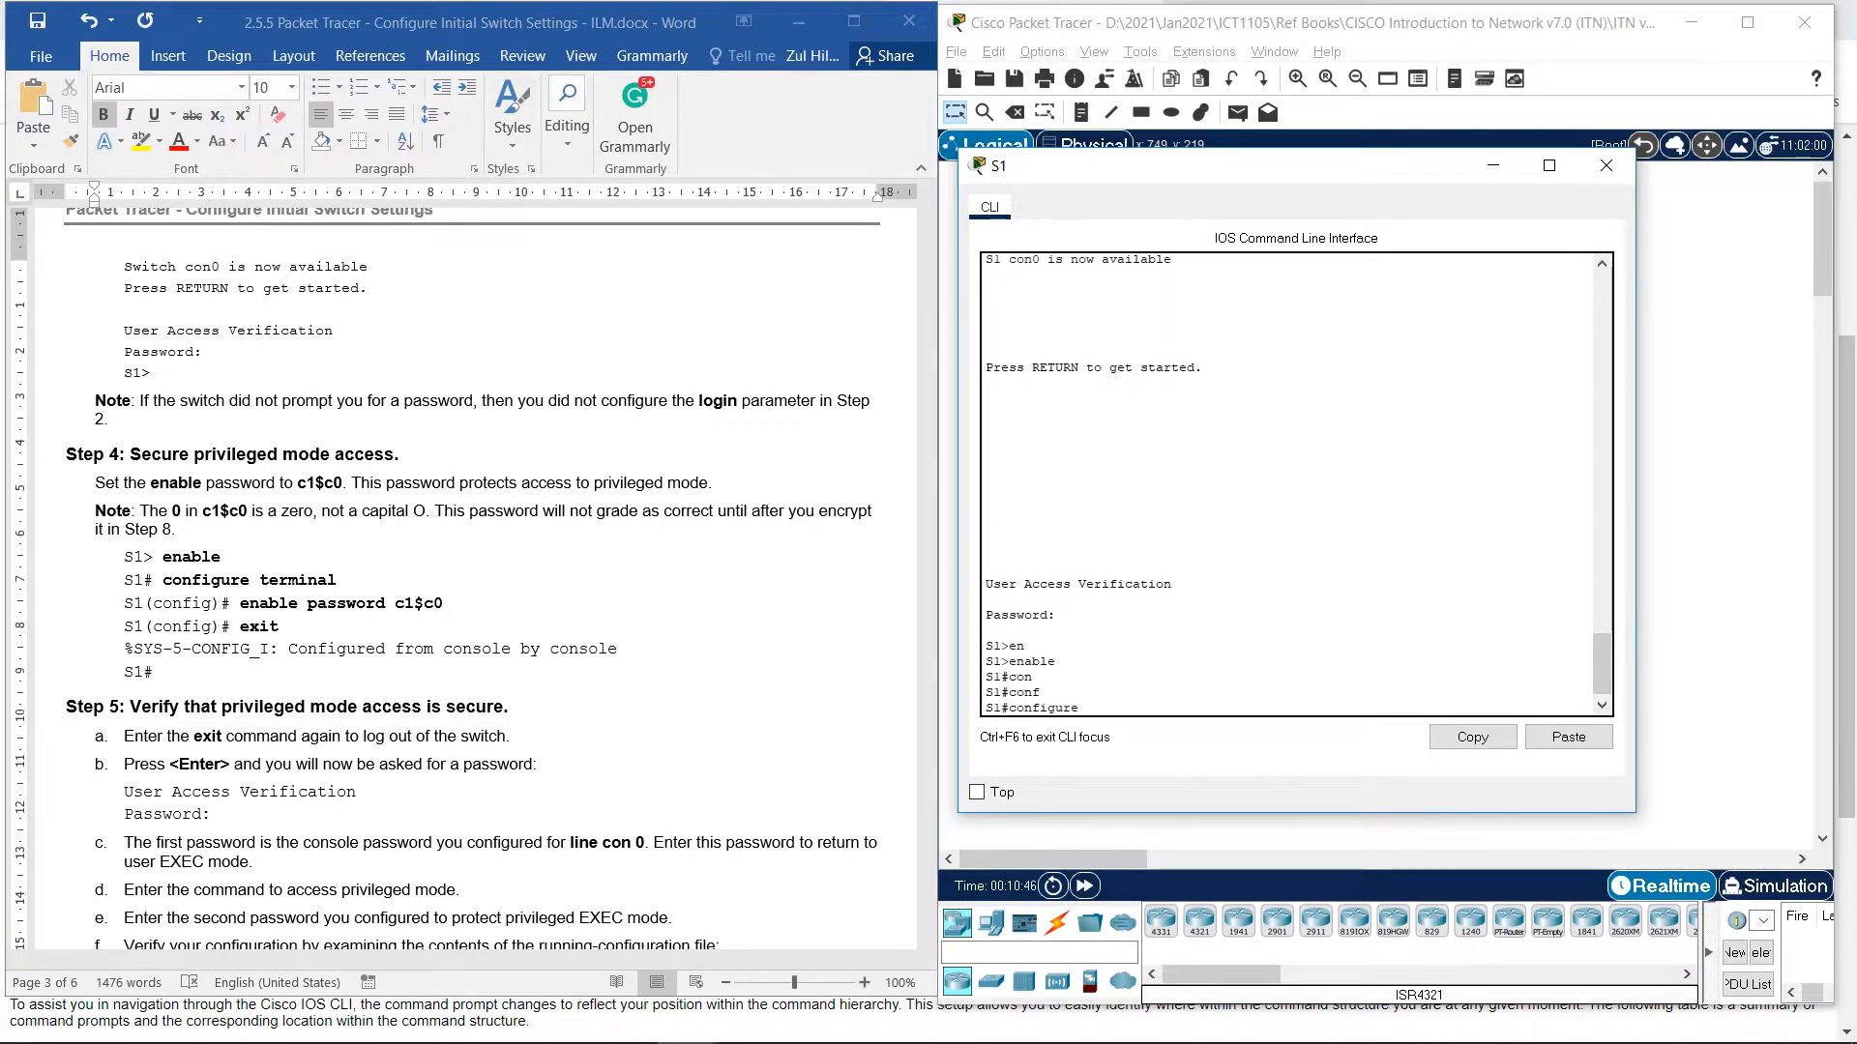
{"action": "type", "text": "term"}
{"action": "key", "text": "Tab"}
{"action": "key", "text": "Return"}
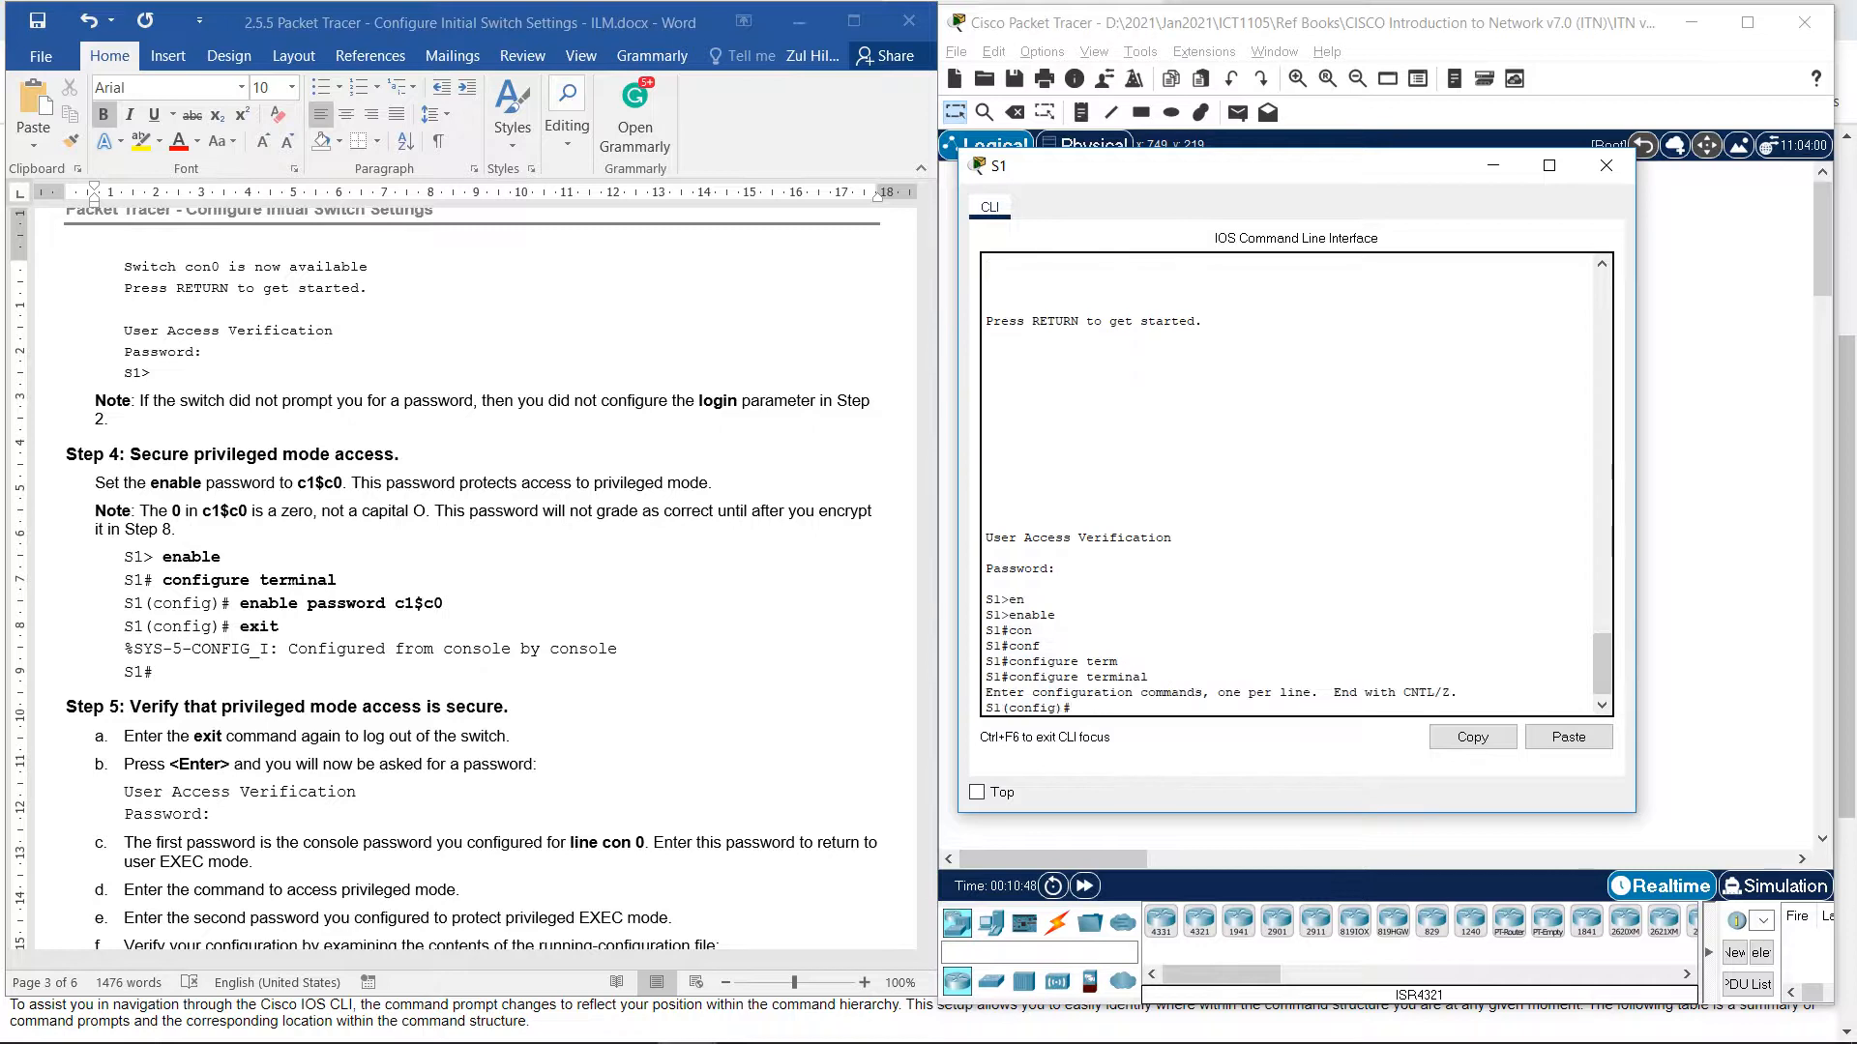
Set the lab's enable password and exit to the S1# prompt.
{"action": "type", "text": "ena"}
{"action": "key", "text": "Tab"}
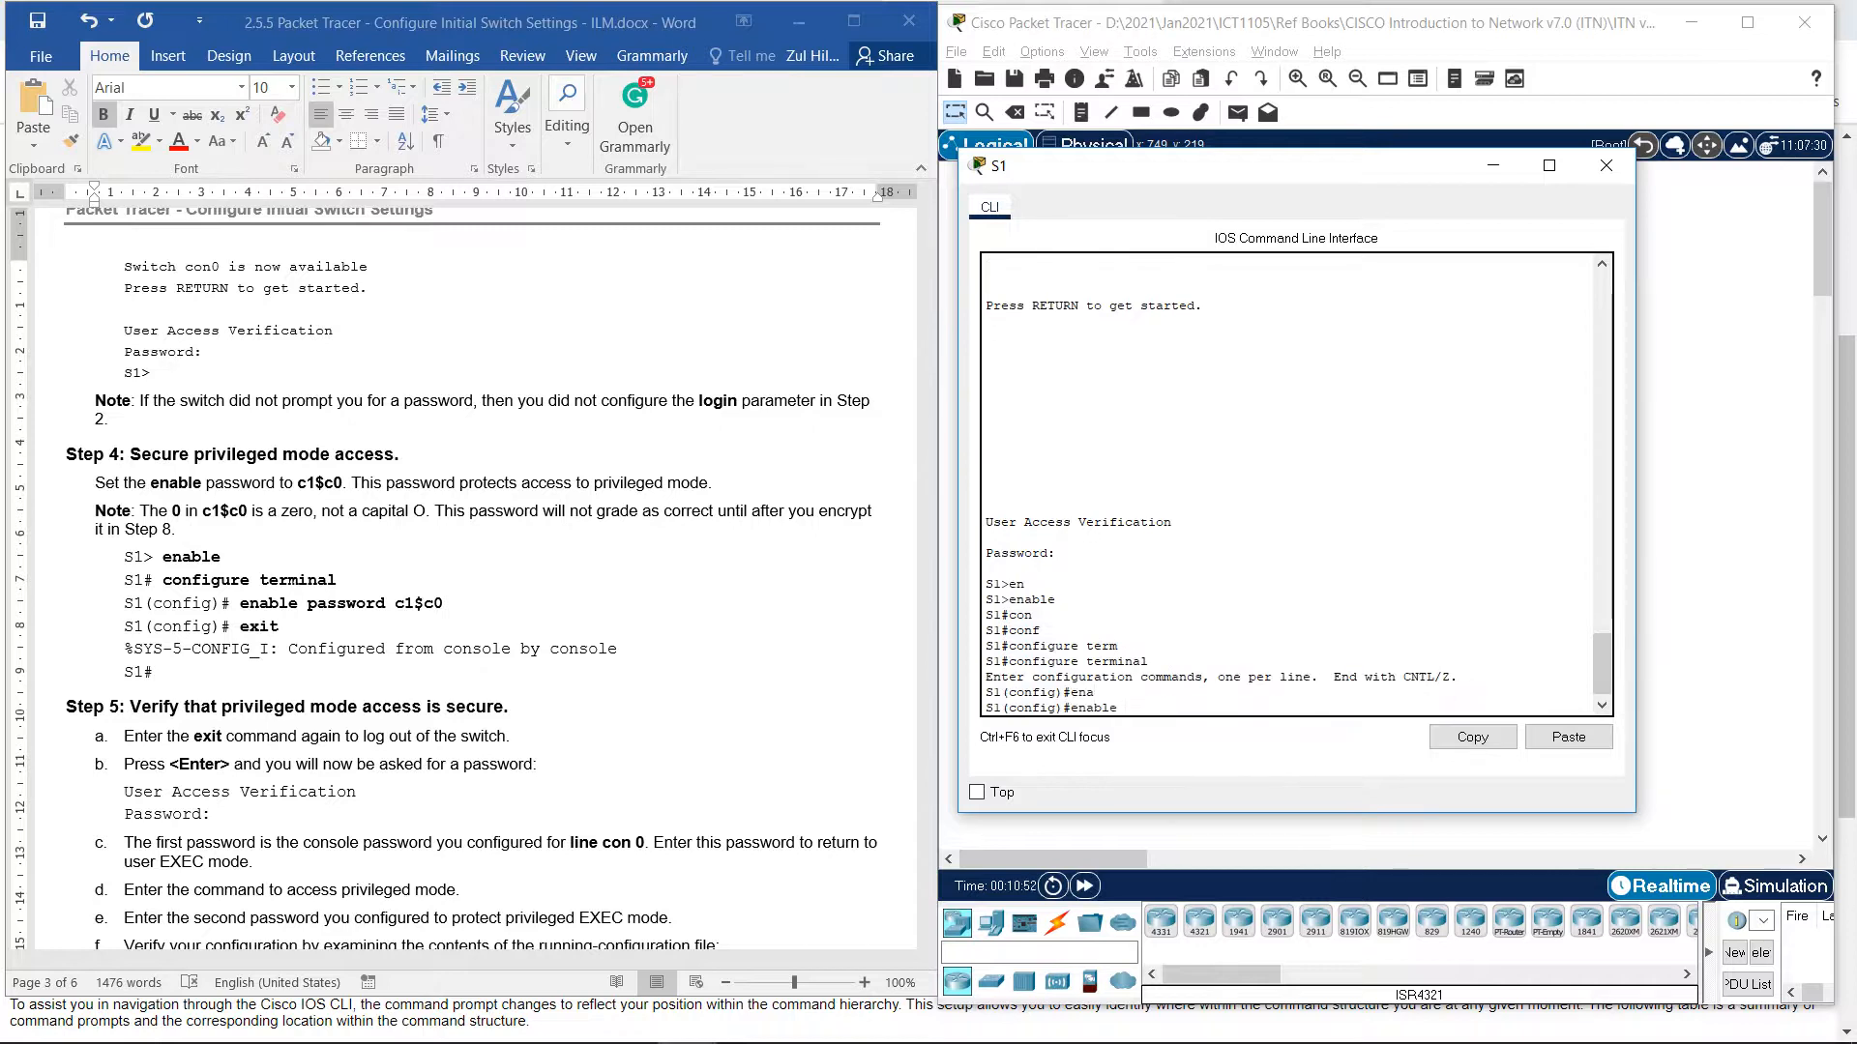
{"action": "type", "text": "pass"}
{"action": "key", "text": "Tab"}
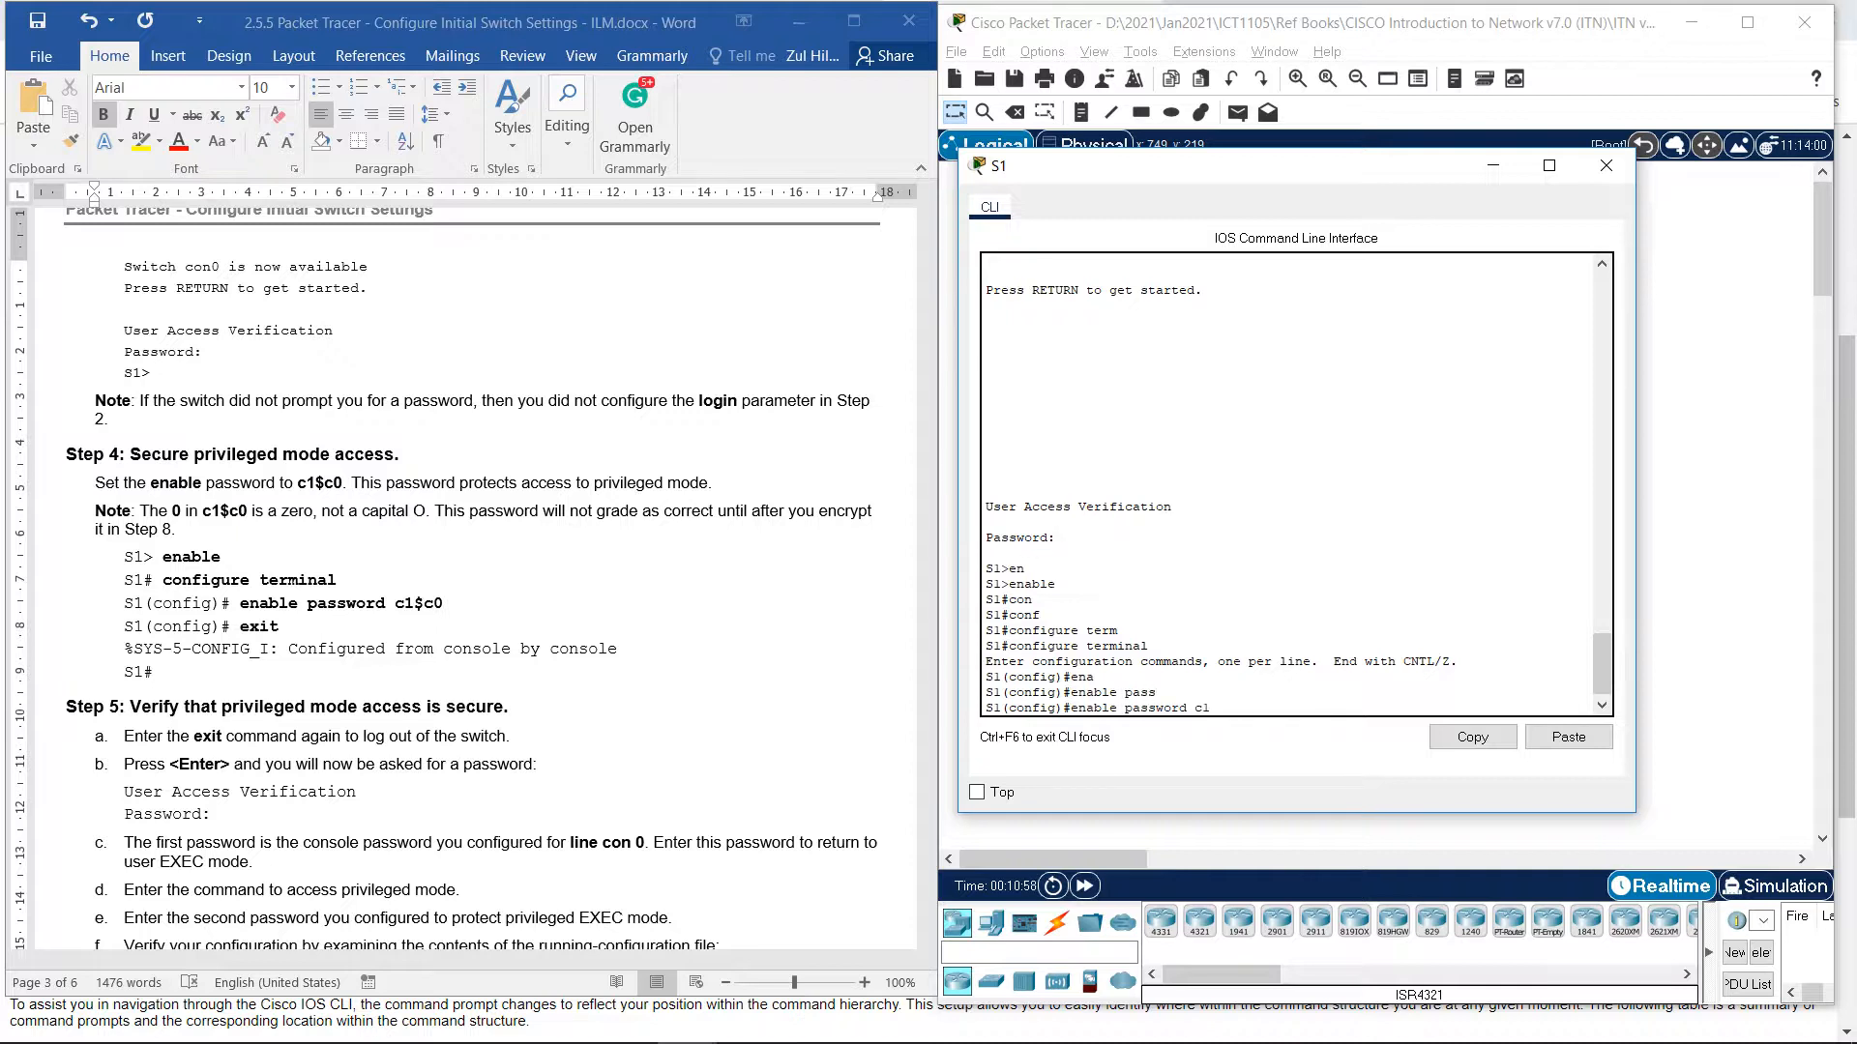
{"action": "type", "text": "$c0"}
{"action": "key", "text": "Return"}
{"action": "type", "text": "exit"}
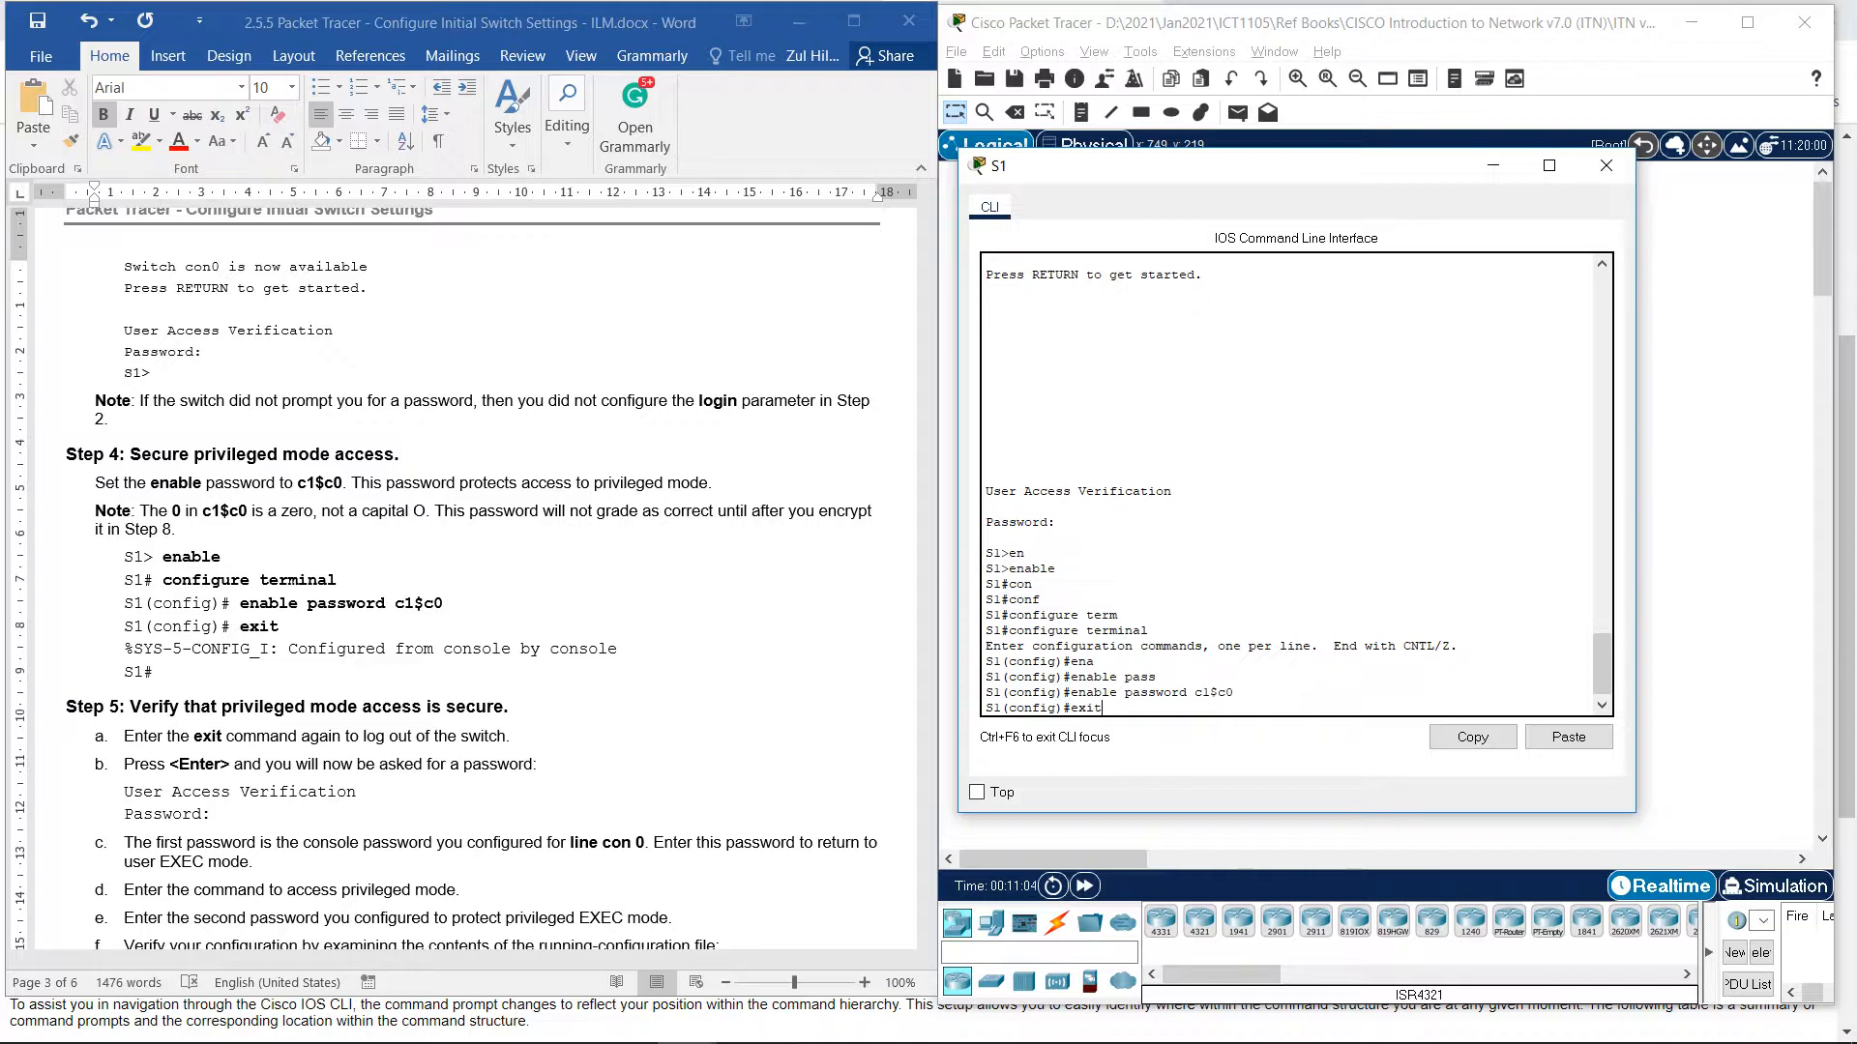
{"action": "key", "text": "Return"}
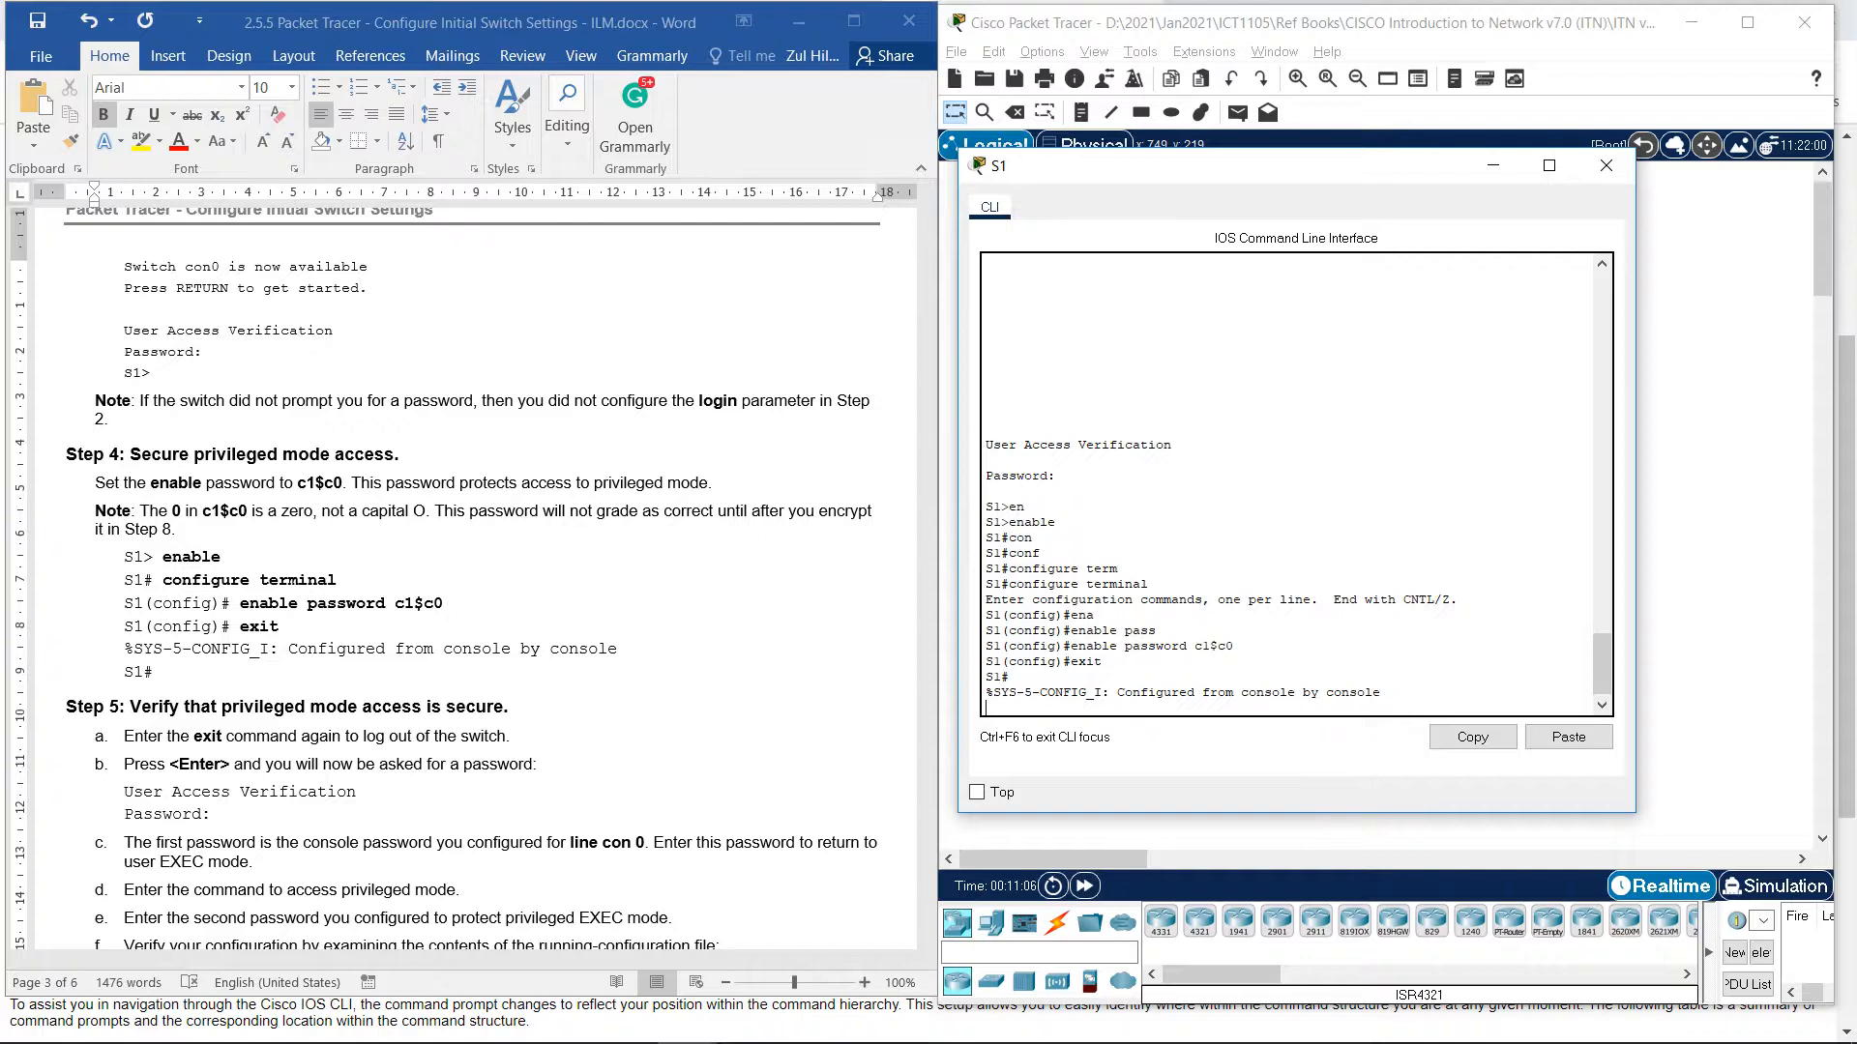
{"action": "key", "text": "Return"}
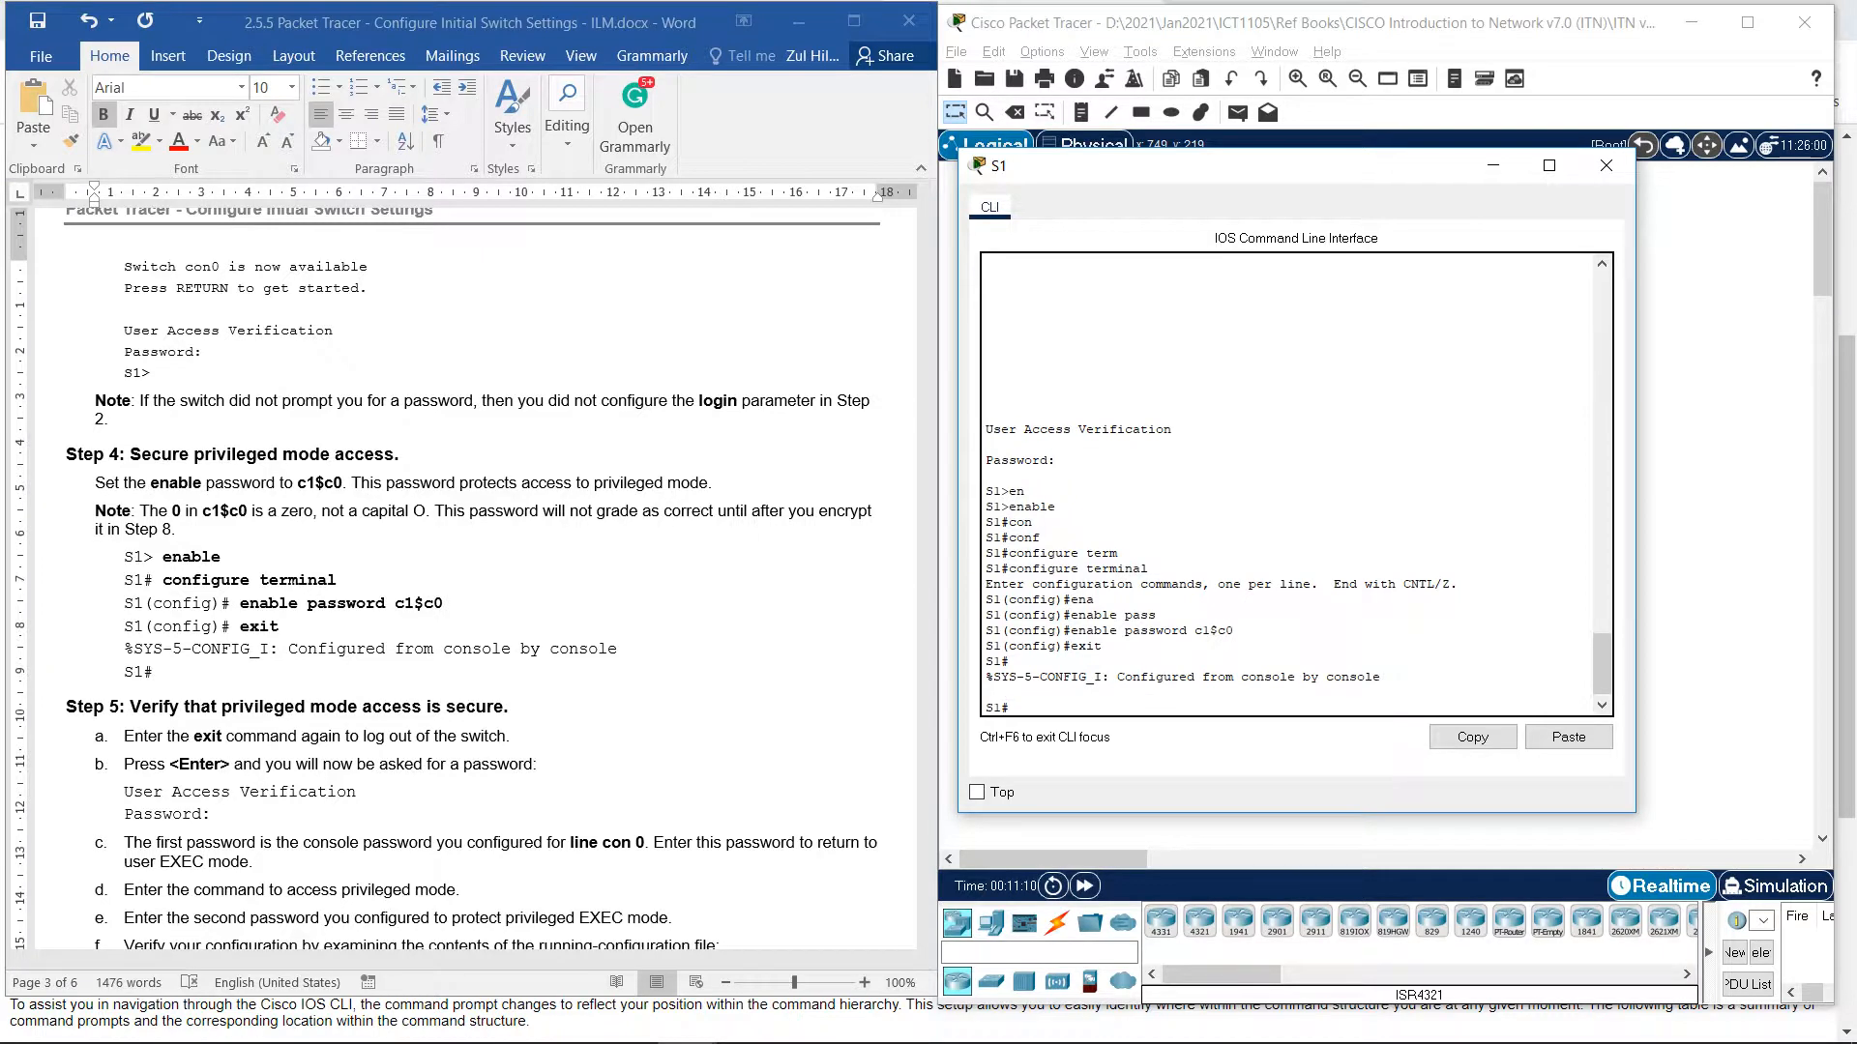
Log out of S1, log back in with the console password, and reach S1# with the enable password.
{"action": "scroll", "coordinate": [471, 575], "scroll_direction": "down", "scroll_amount": 4}
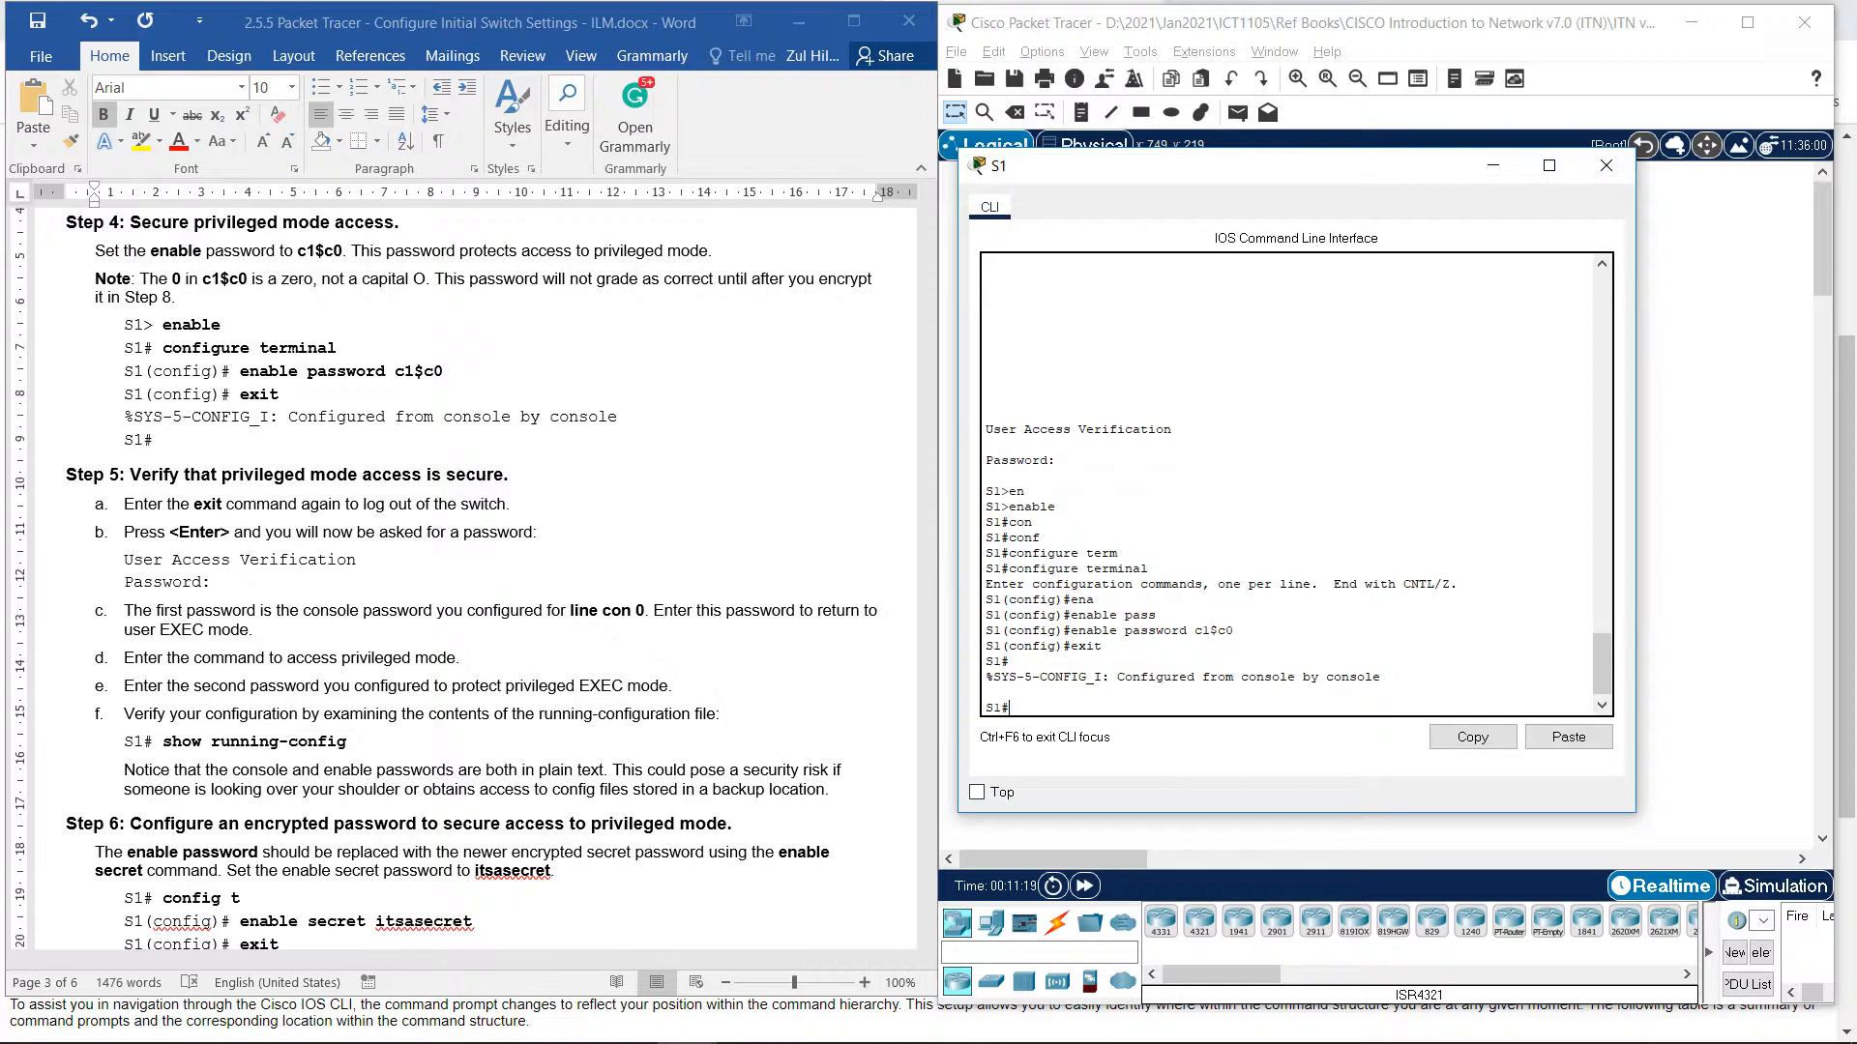
{"action": "type", "text": "exit"}
{"action": "key", "text": "Return"}
{"action": "key", "text": "Return"}
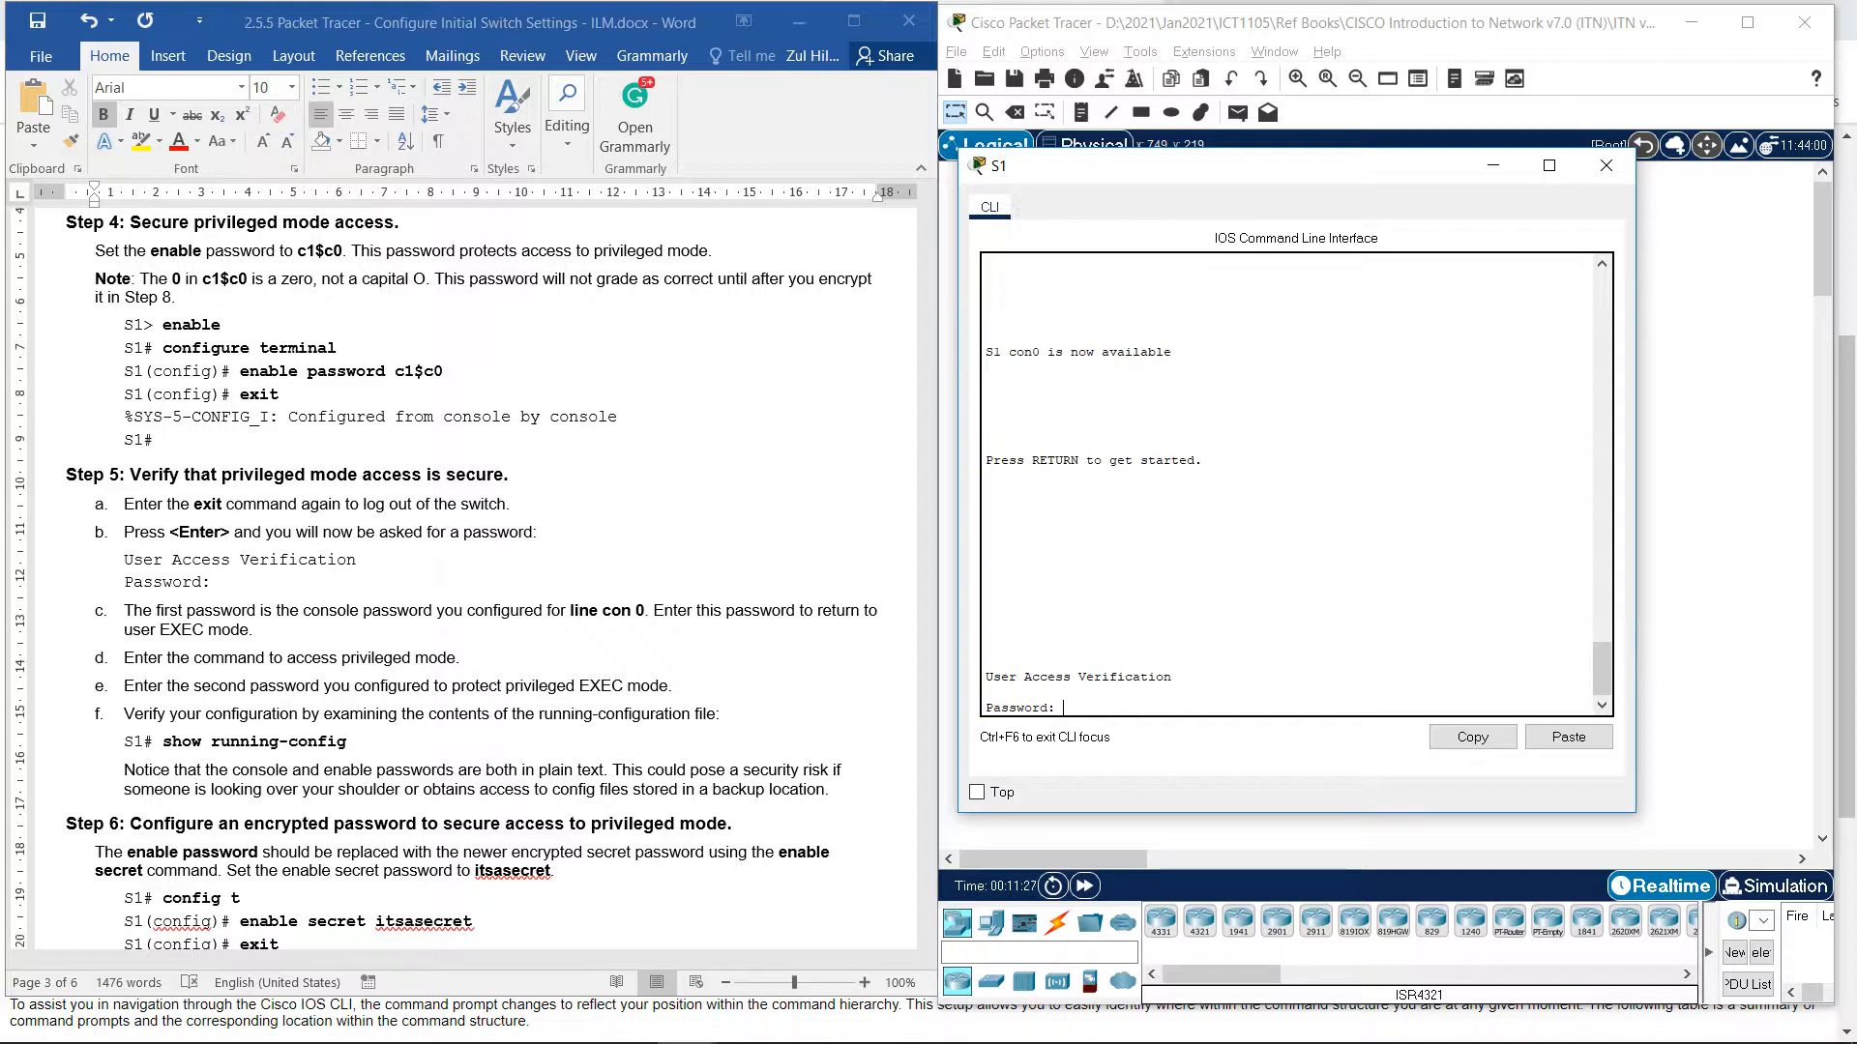
{"action": "key", "text": "Return"}
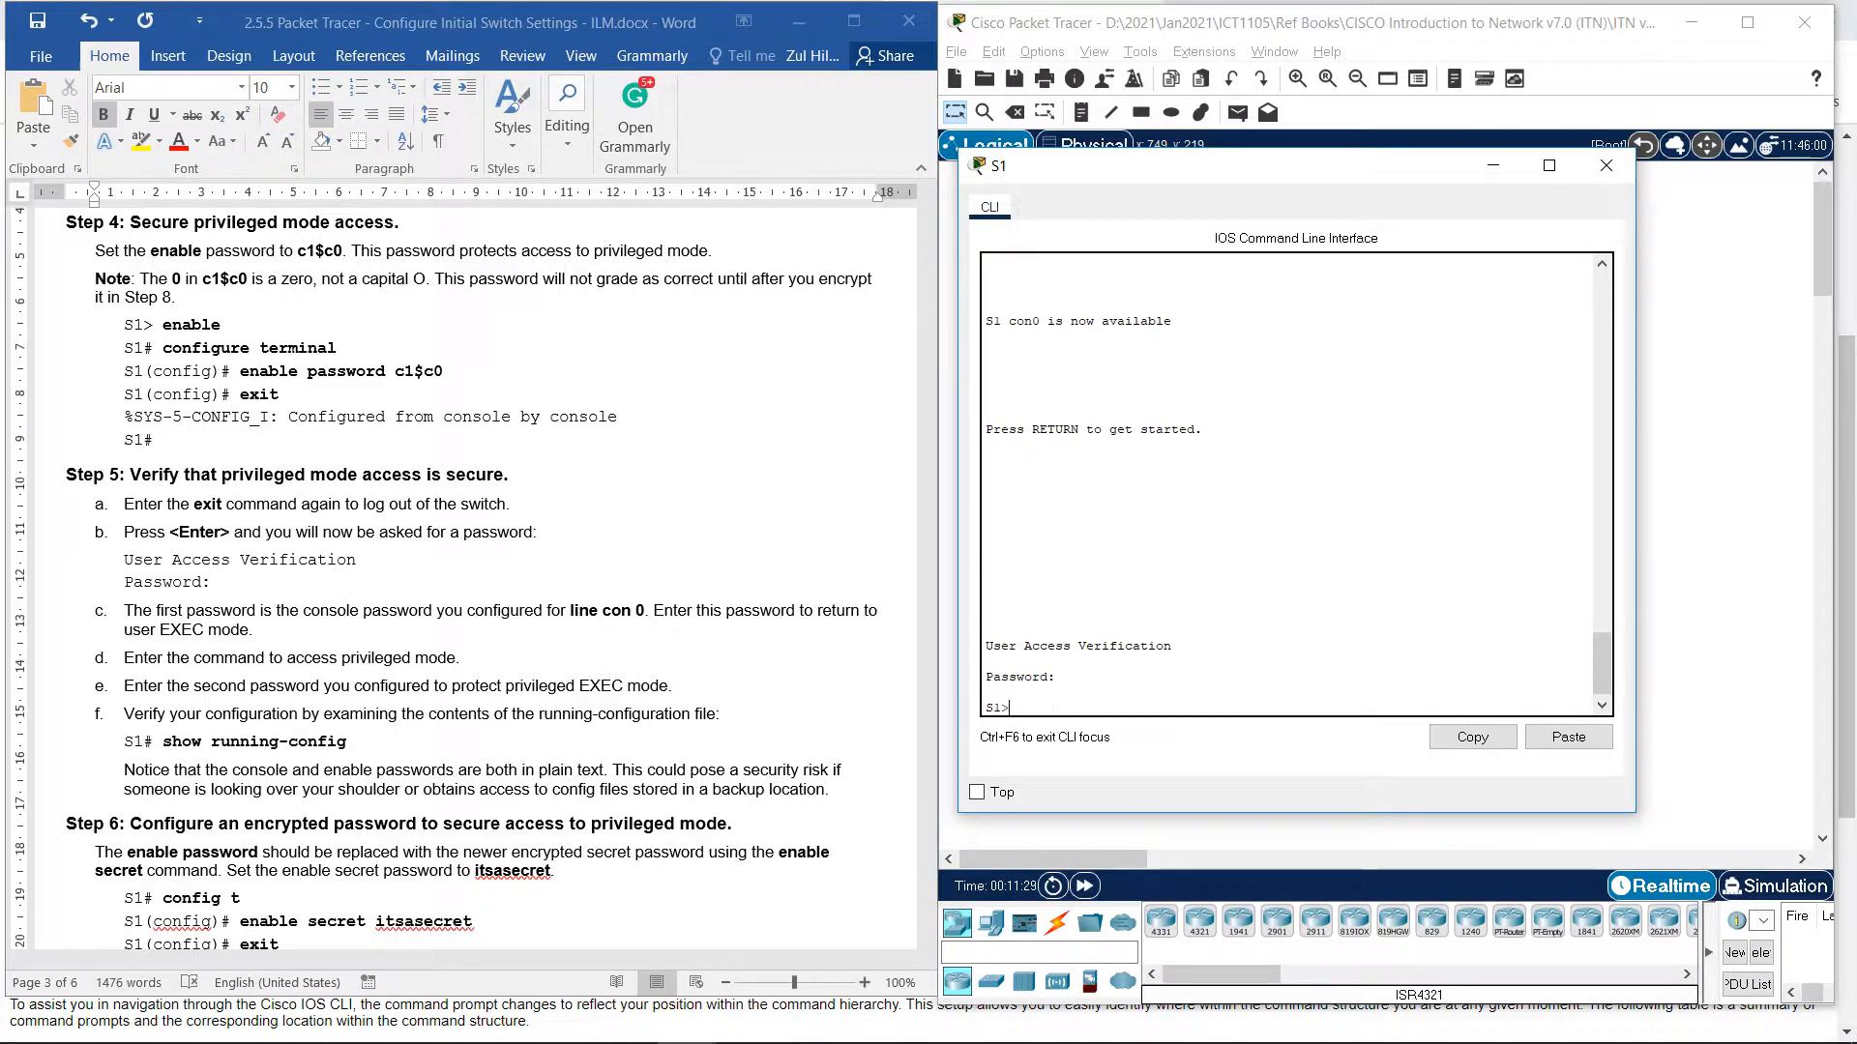
{"action": "type", "text": "enab"}
{"action": "key", "text": "Tab"}
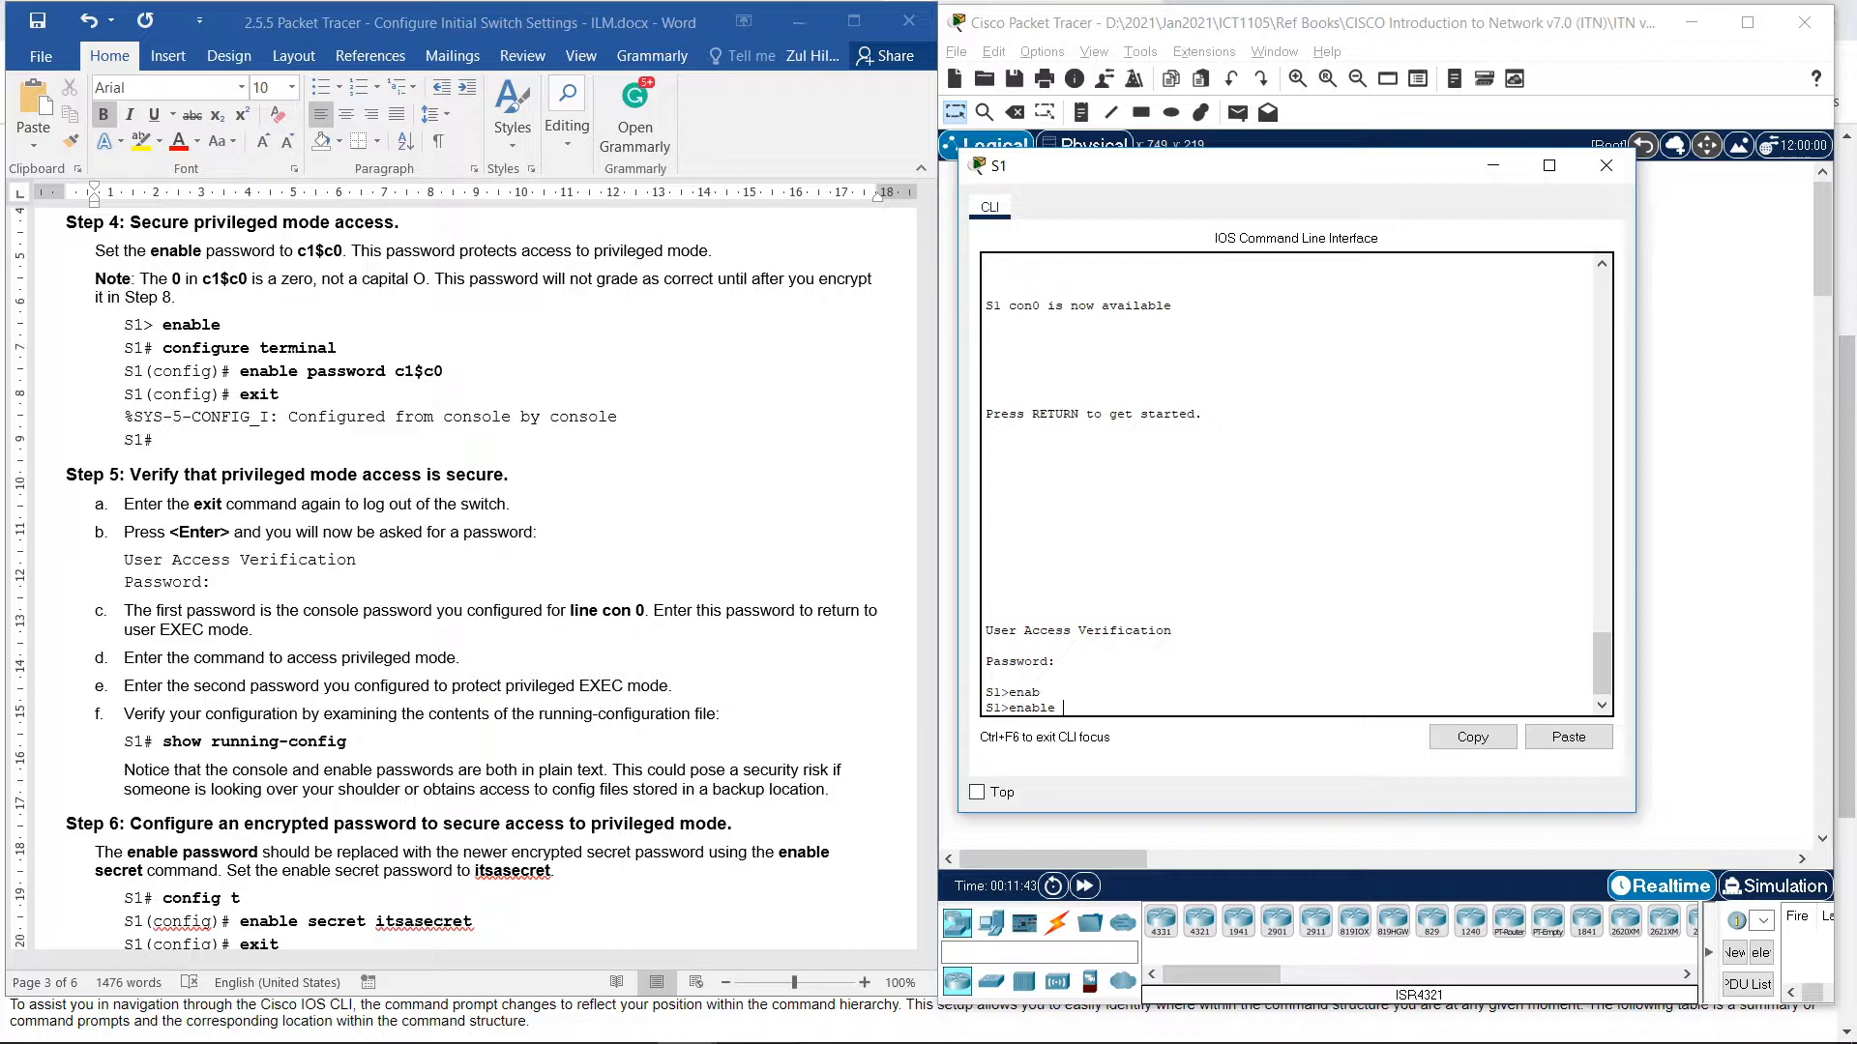
{"action": "key", "text": "Return"}
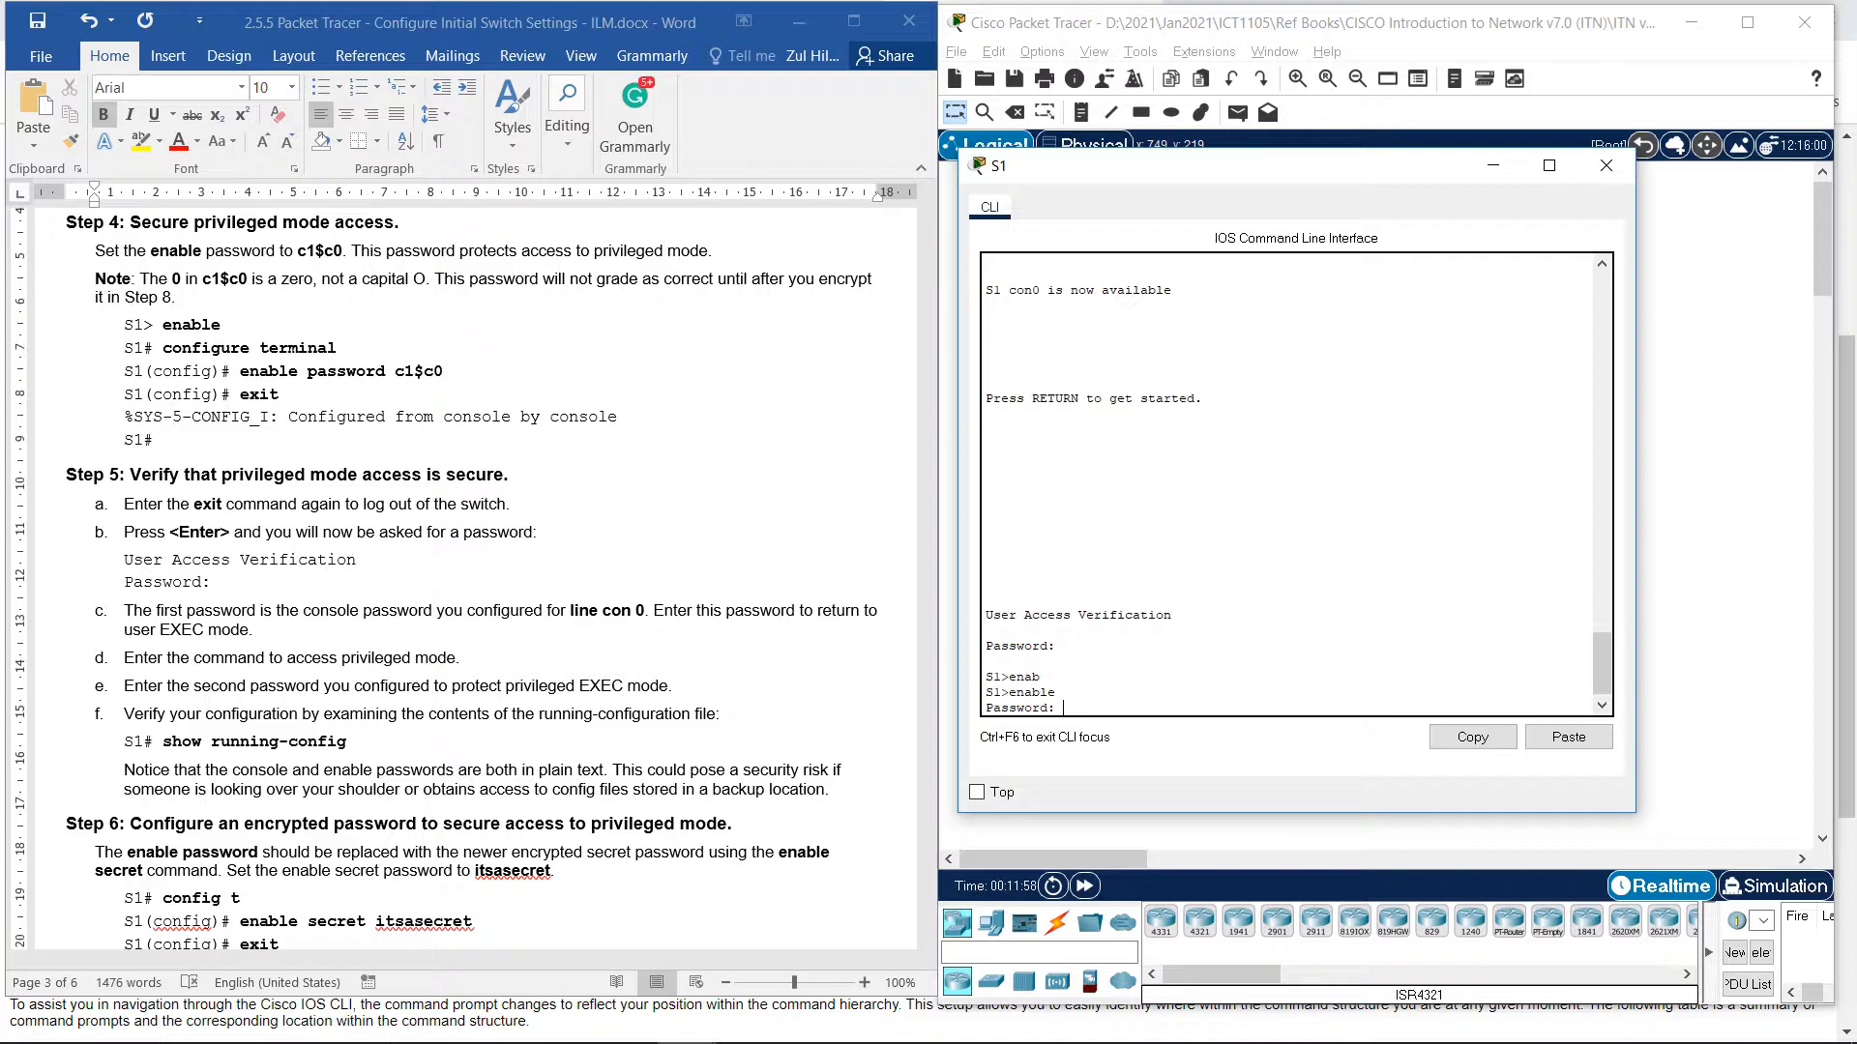
{"action": "key", "text": "Return"}
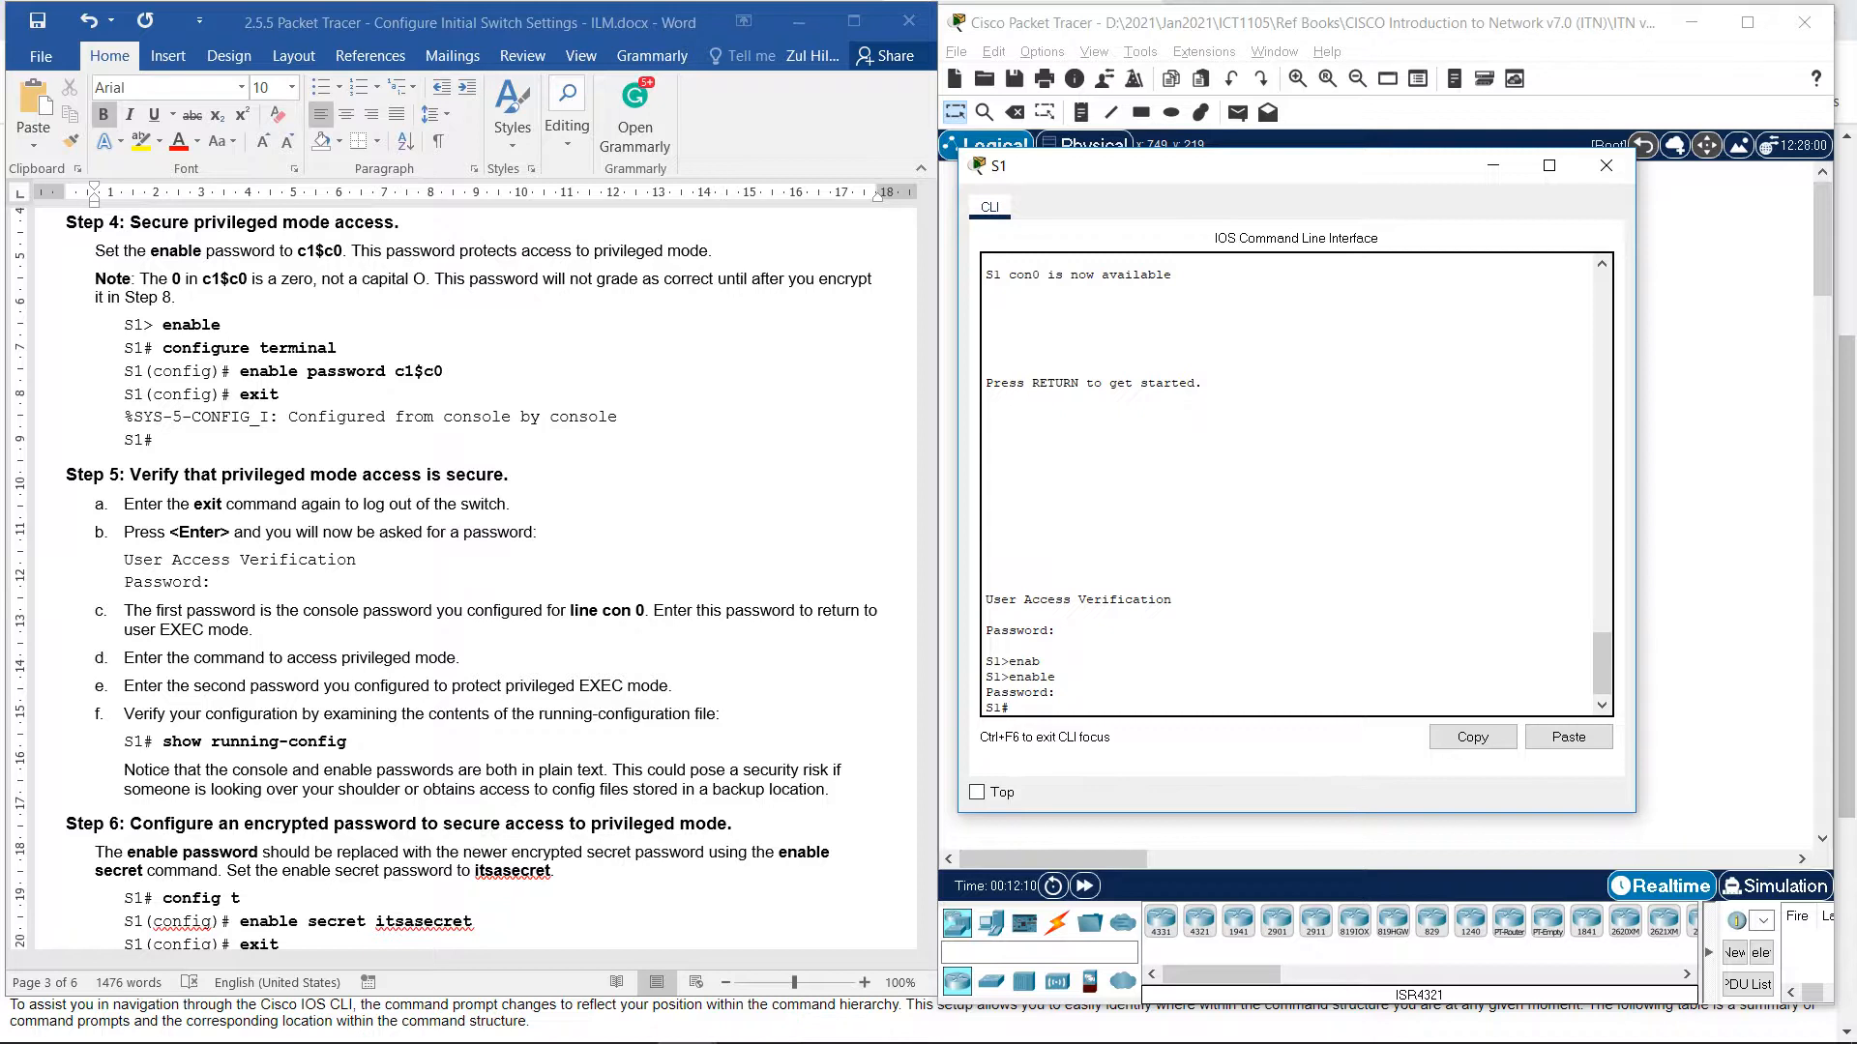
Highlight the line con 0 and privileged EXEC password steps in the lab instructions.
{"action": "left_click", "coordinate": [354, 686]}
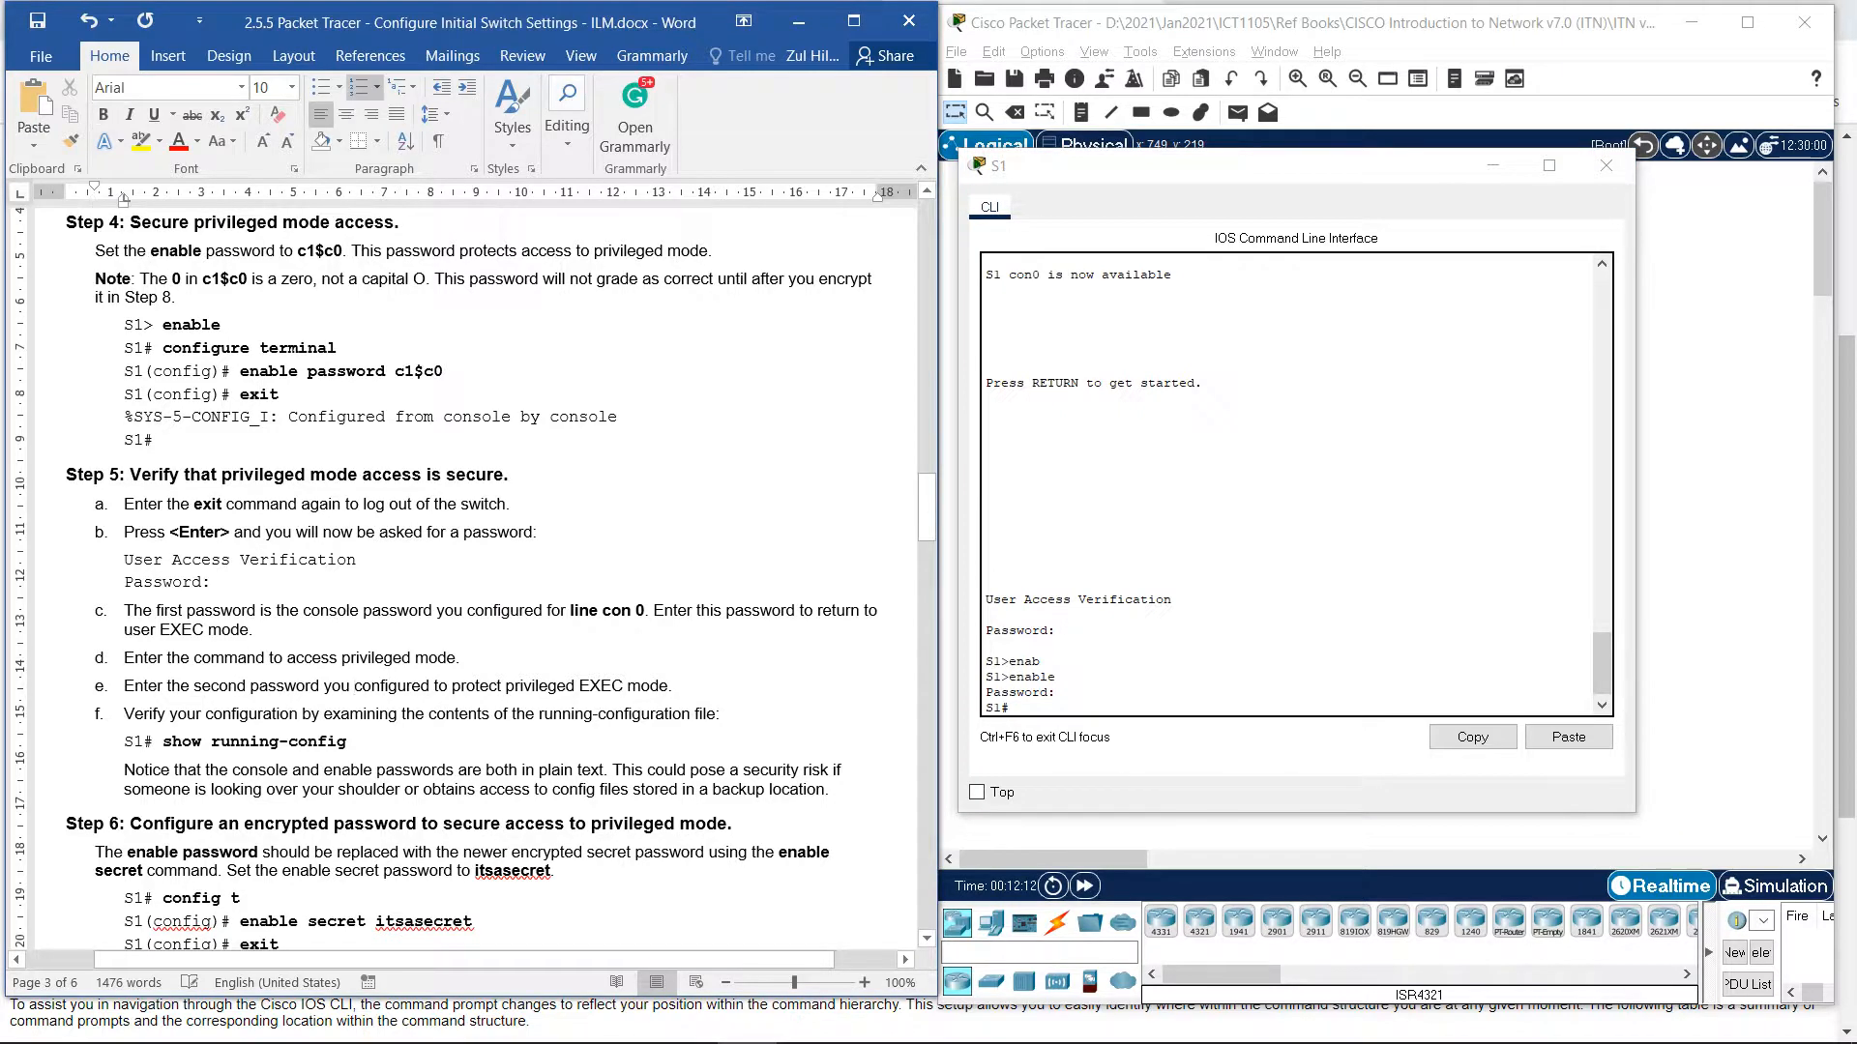
{"action": "left_click_drag", "start_coordinate": [124, 686], "coordinate": [423, 686]}
{"action": "left_click", "coordinate": [692, 610]}
{"action": "left_click_drag", "start_coordinate": [547, 610], "coordinate": [635, 610]}
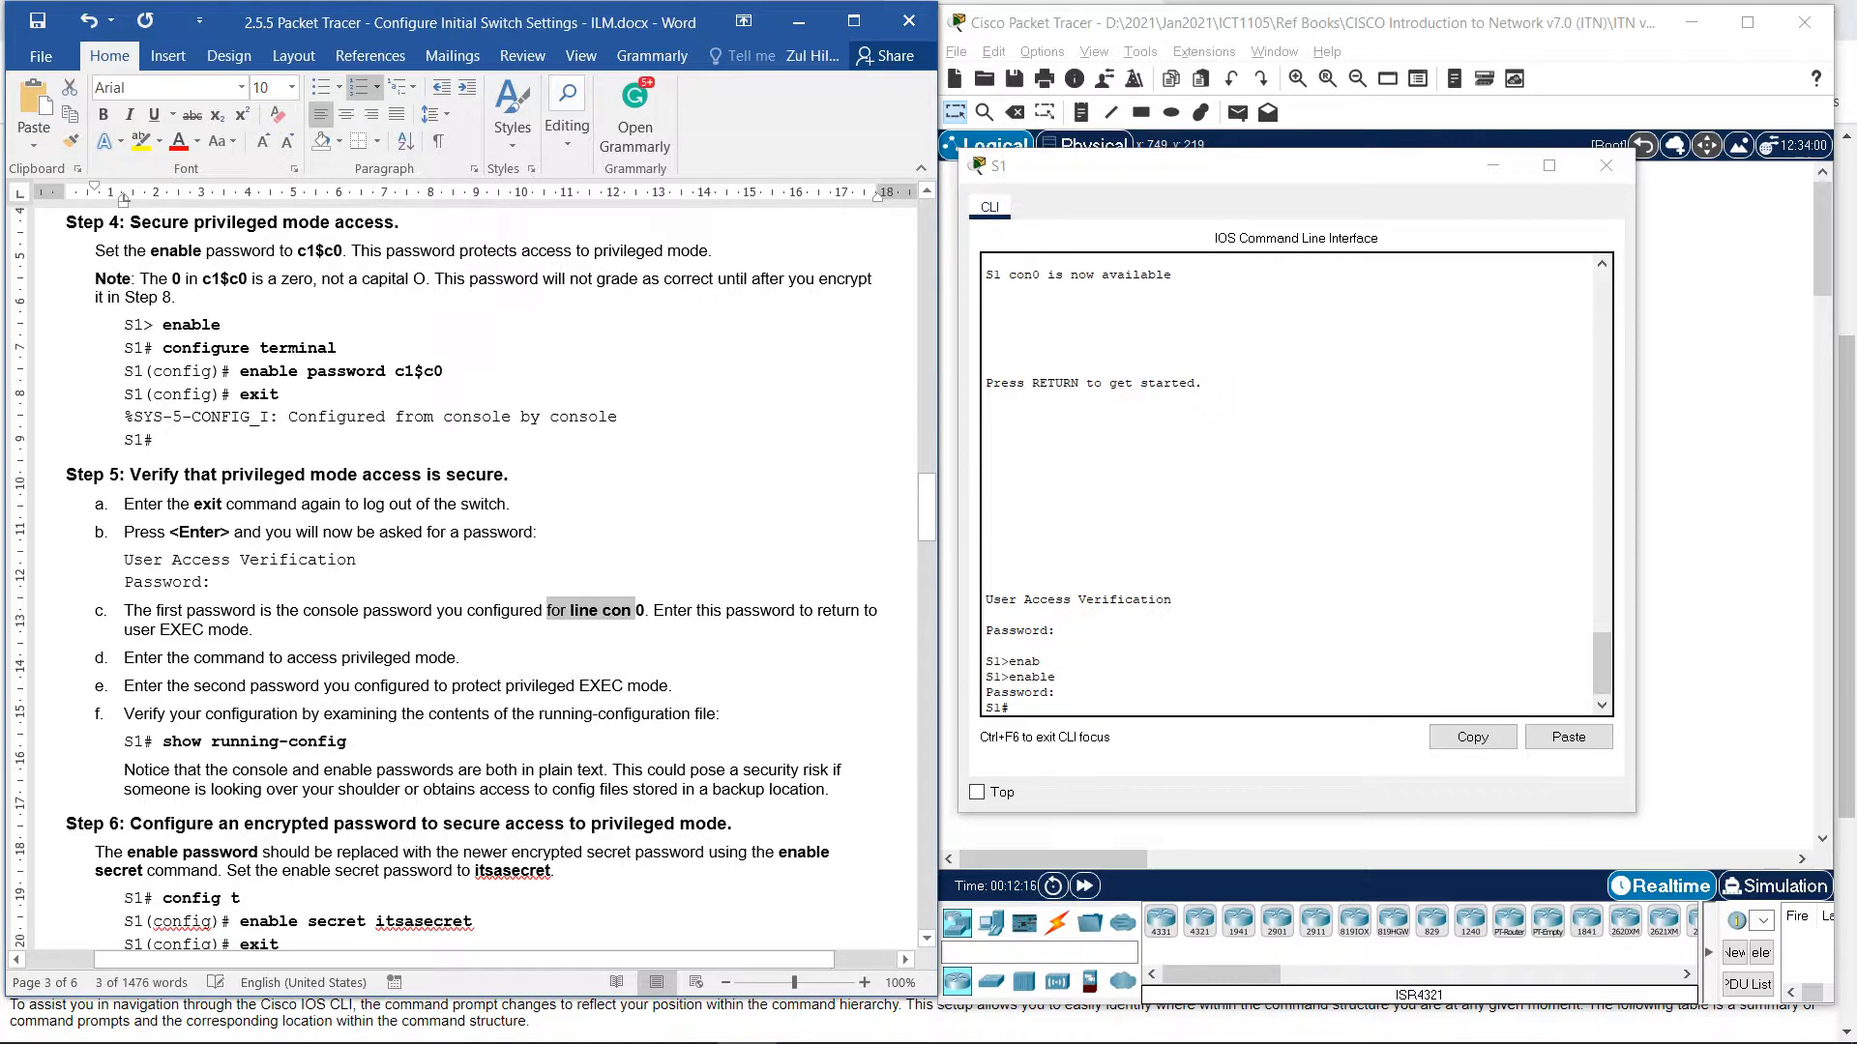
{"action": "left_click_drag", "start_coordinate": [193, 686], "coordinate": [667, 686]}
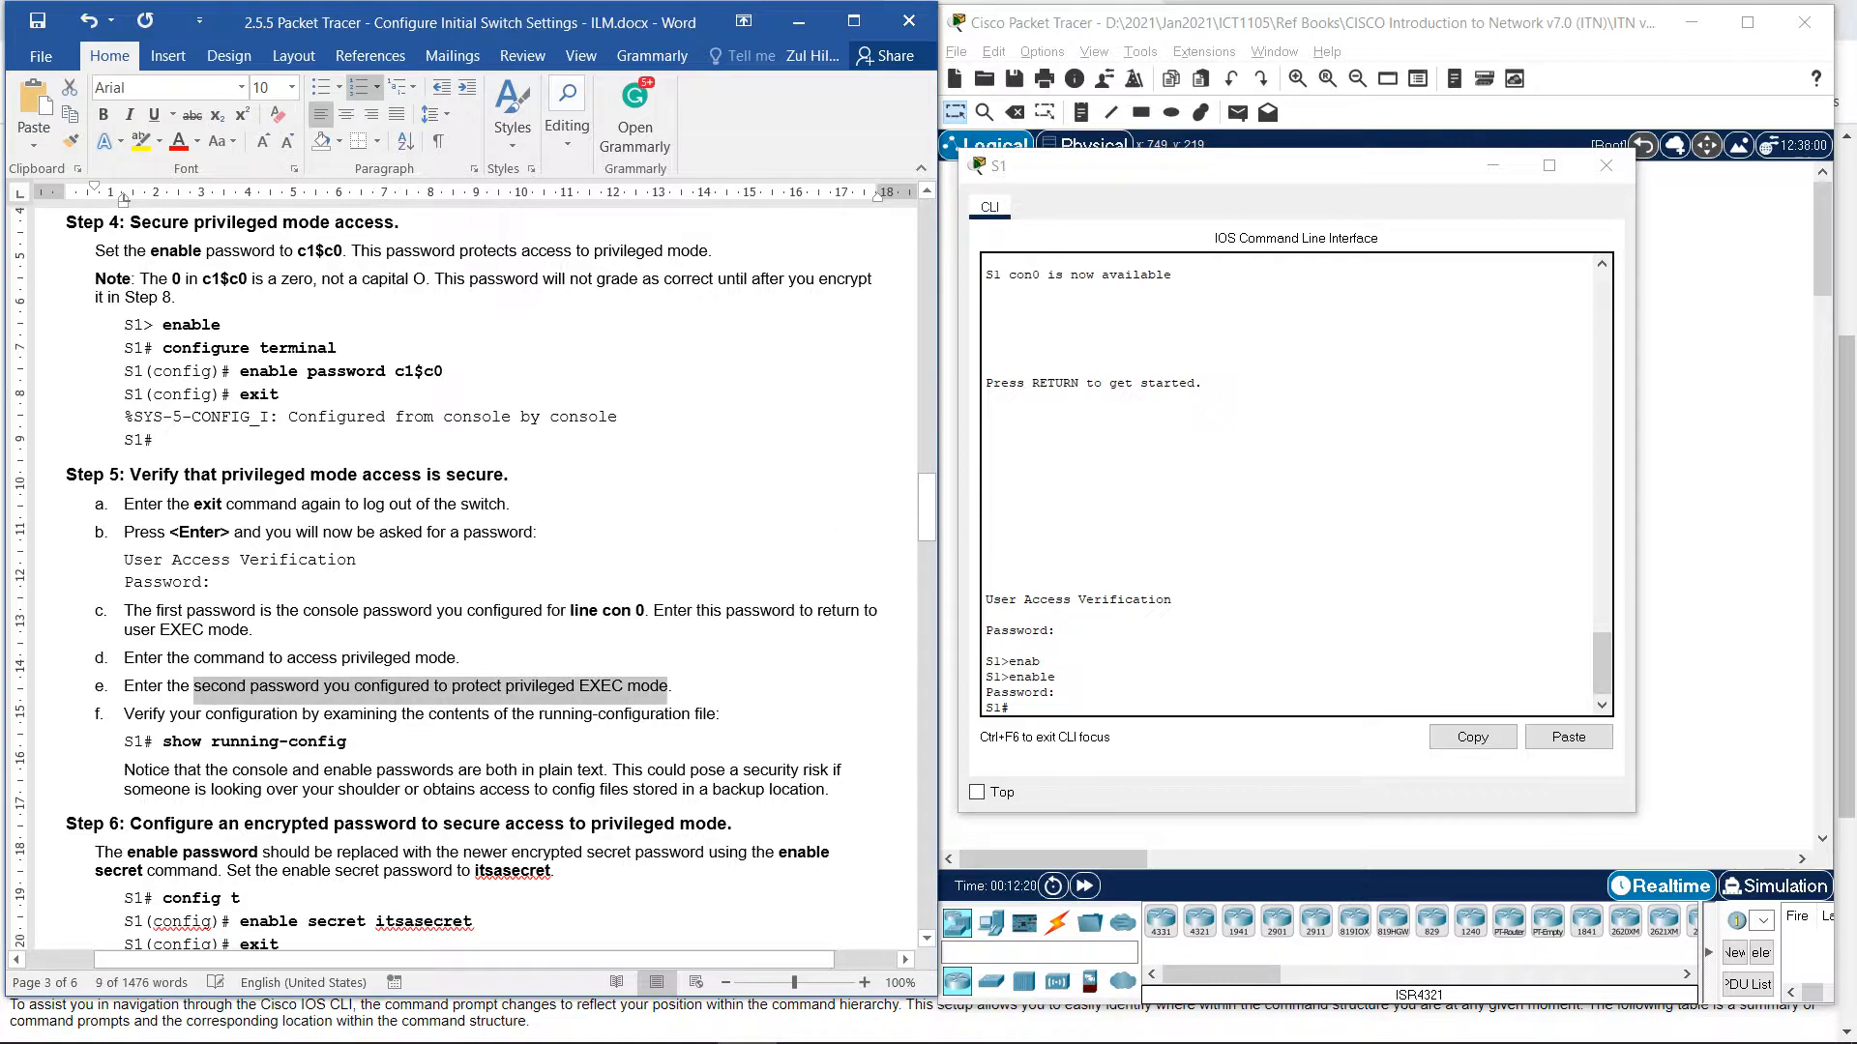
{"action": "scroll", "coordinate": [474, 581], "scroll_direction": "down", "scroll_amount": 3}
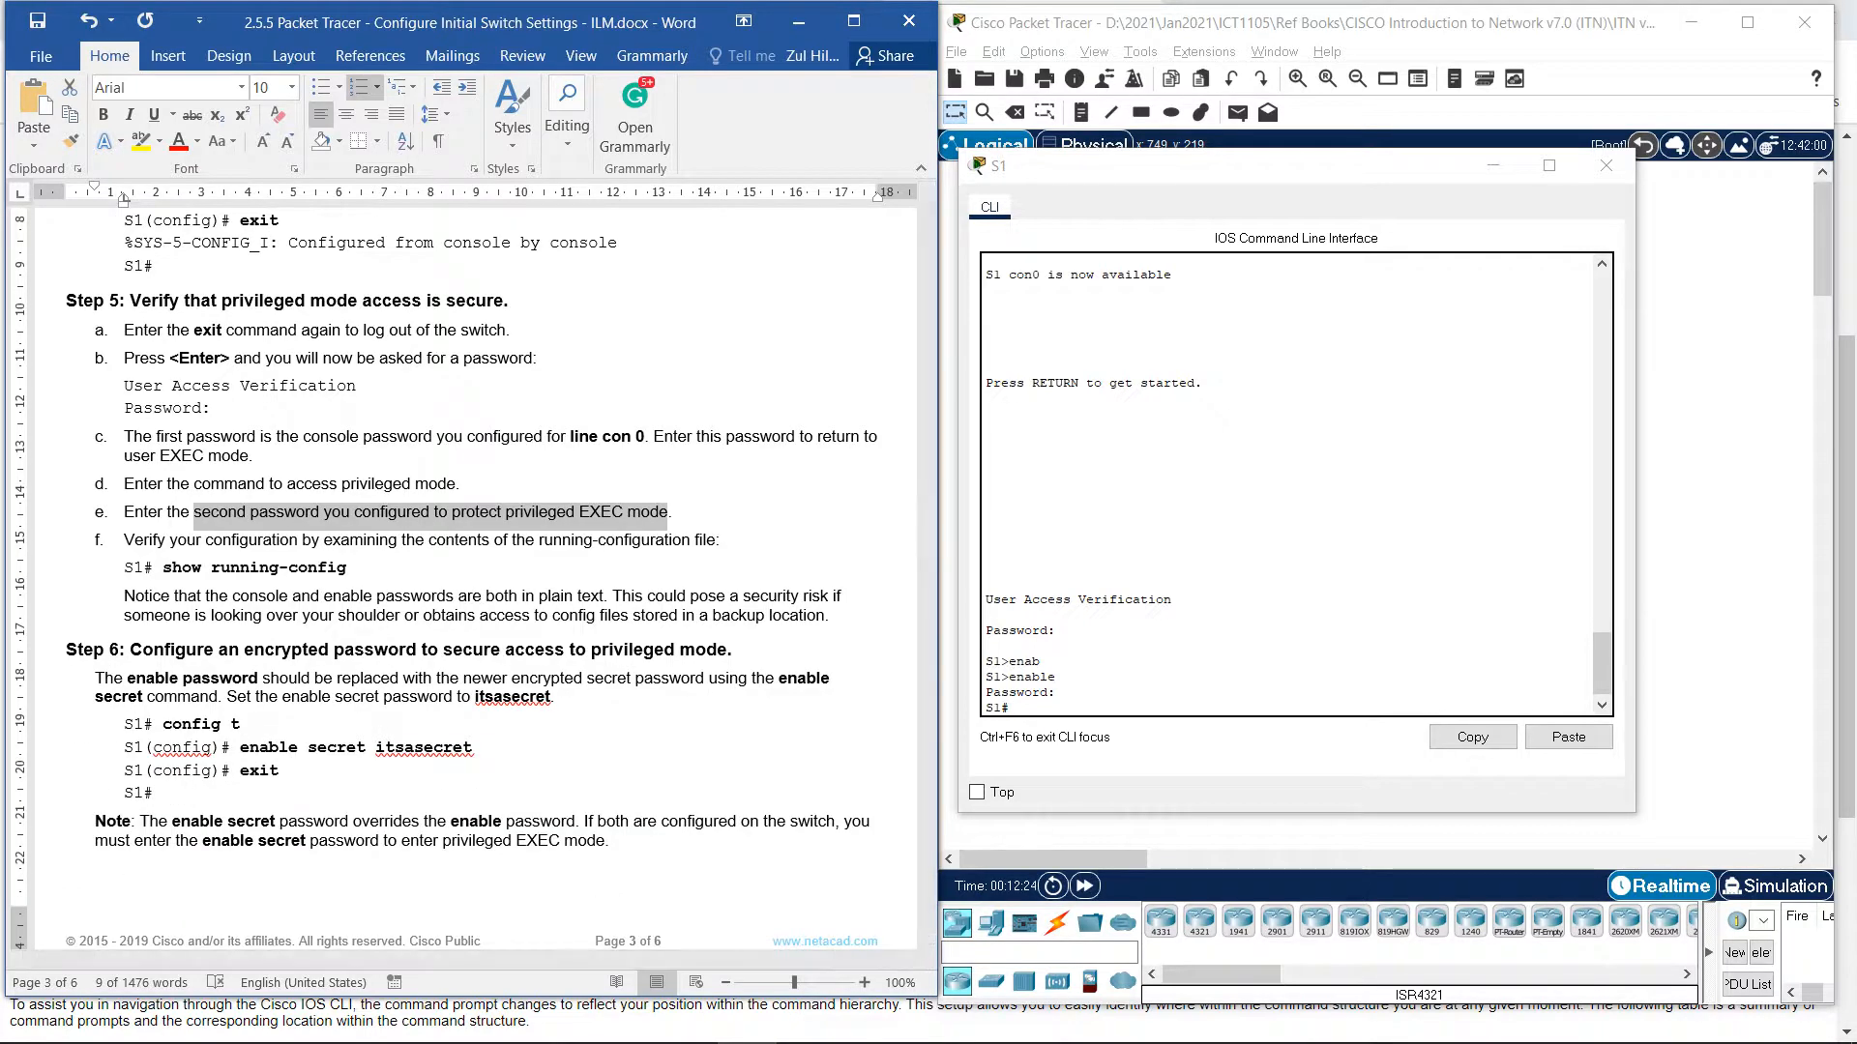
Run show running-config on S1 using Tab completion.
{"action": "key", "text": "alt+Tab"}
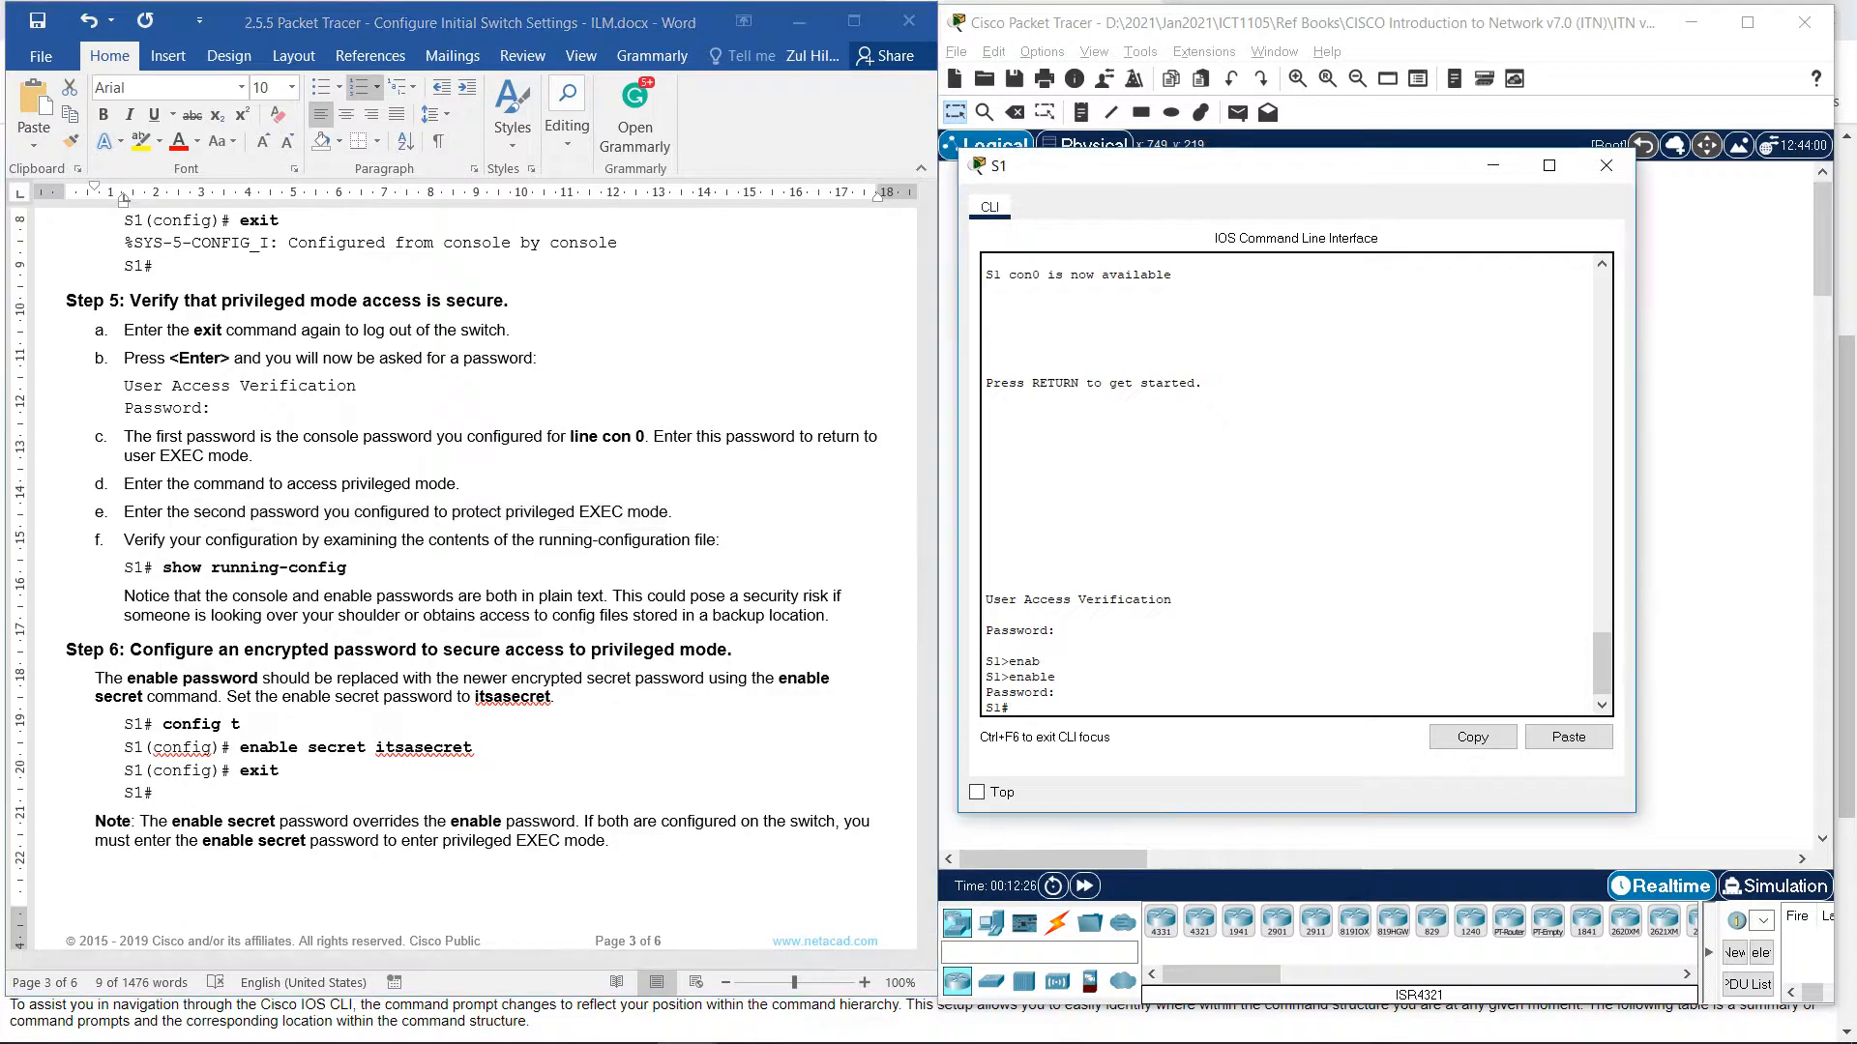
{"action": "type", "text": "sho"}
{"action": "key", "text": "Tab"}
{"action": "type", "text": "r"}
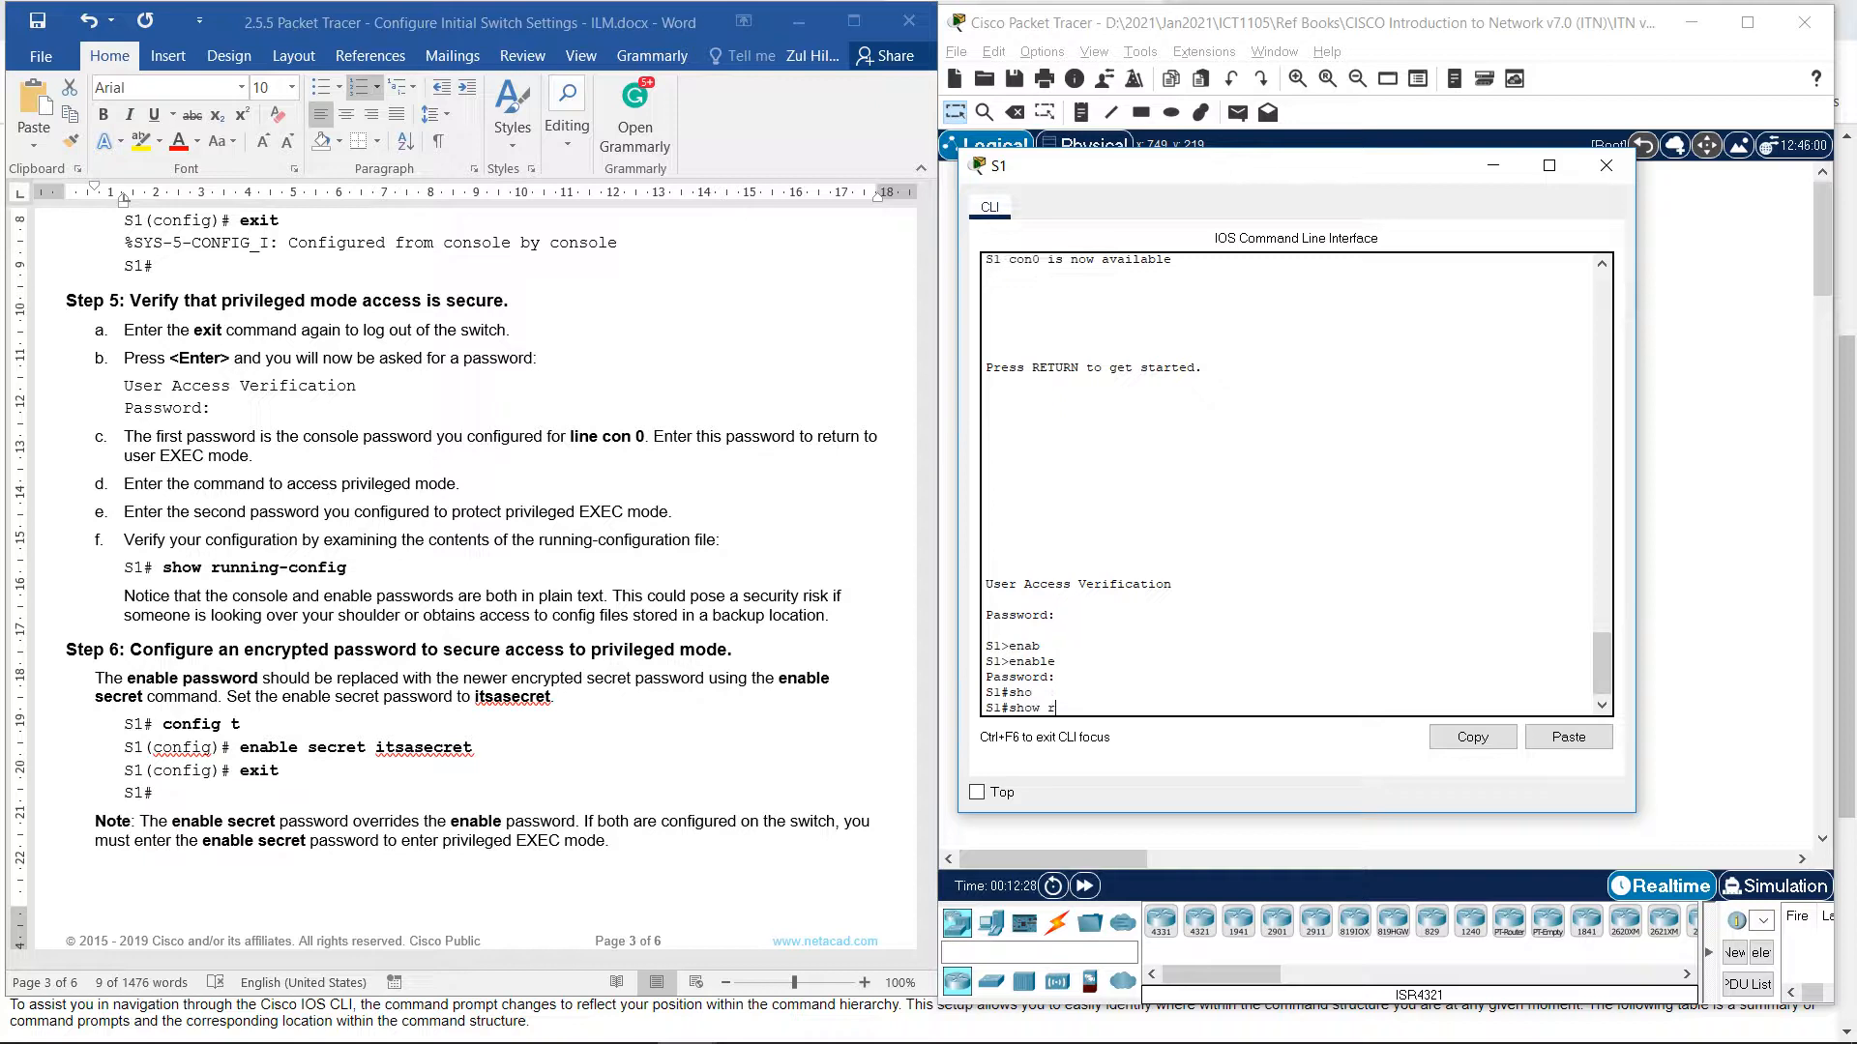
{"action": "type", "text": "un"}
{"action": "key", "text": "Tab"}
{"action": "key", "text": "Return"}
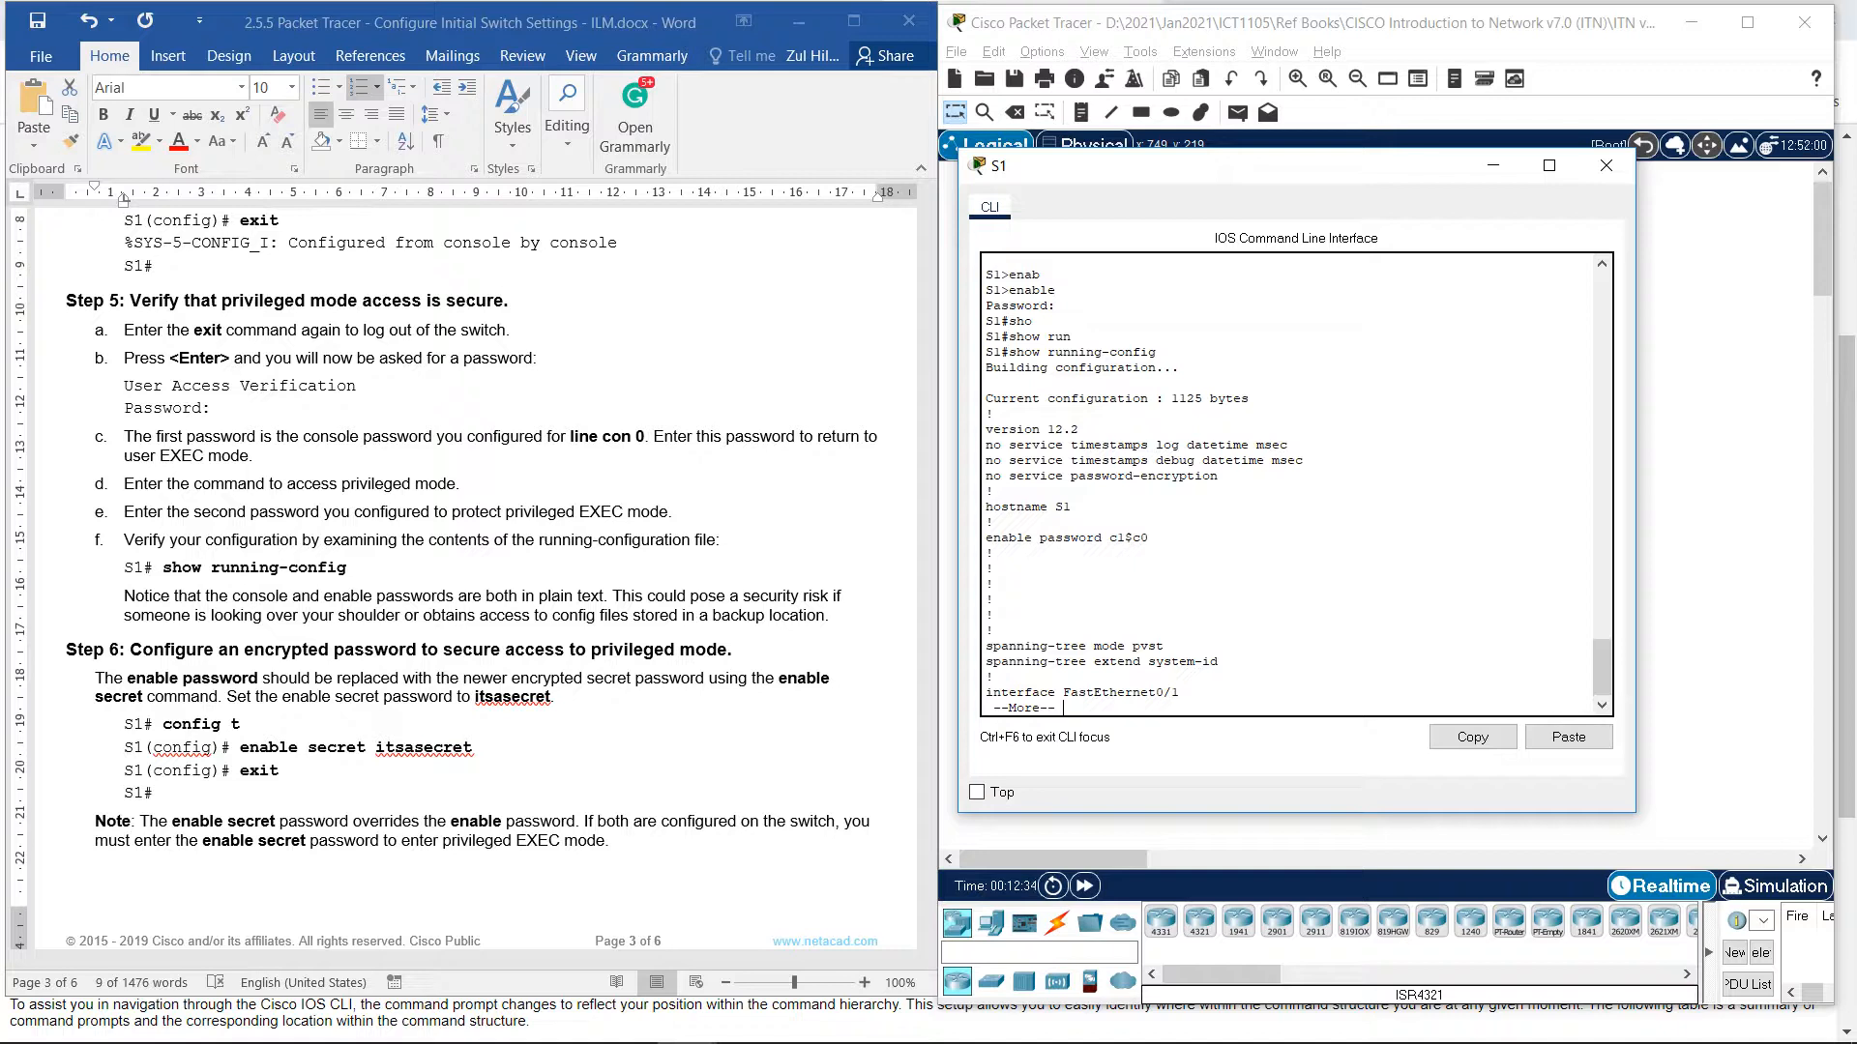
Highlight the hostname S1, the plain-text enable password and the no service password-encryption line.
{"action": "double_click", "coordinate": [1062, 506]}
{"action": "left_click", "coordinate": [992, 552]}
{"action": "left_click_drag", "start_coordinate": [986, 538], "coordinate": [1149, 539]}
{"action": "scroll", "coordinate": [1149, 539], "scroll_direction": "down", "scroll_amount": 1}
{"action": "left_click", "coordinate": [1149, 539]}
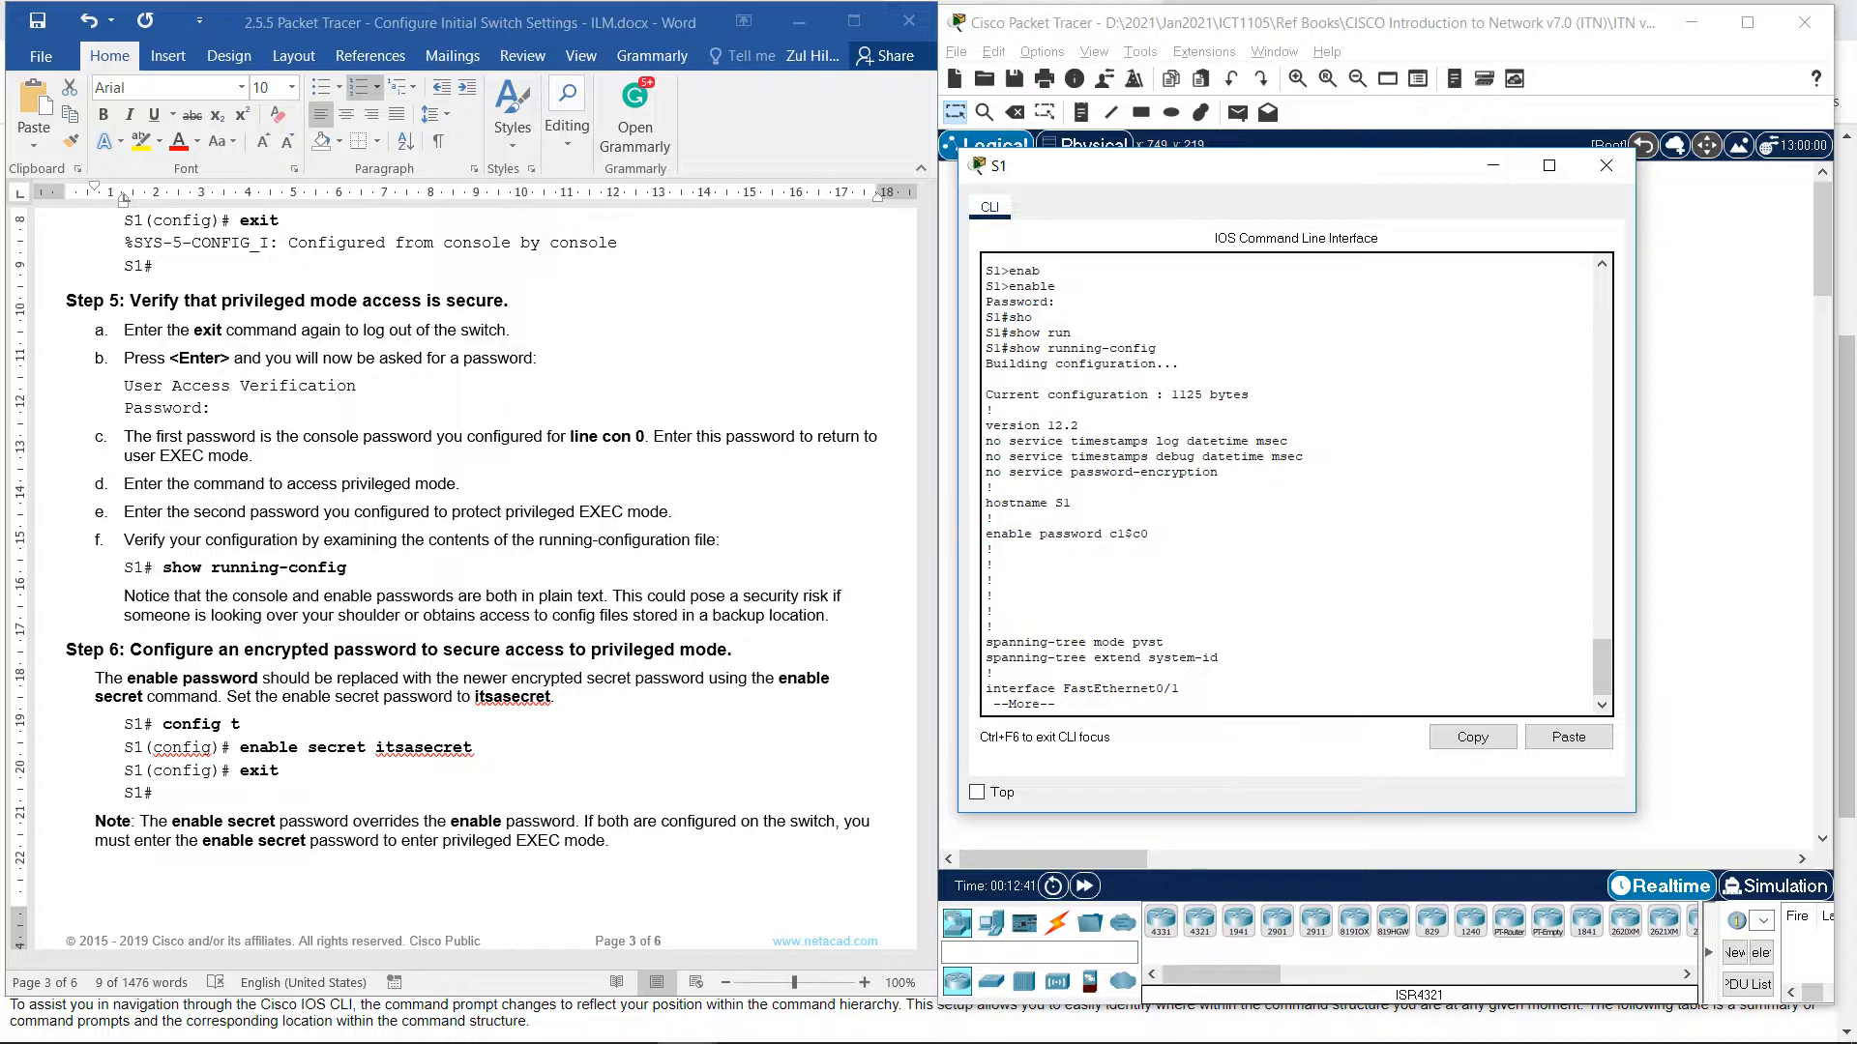
{"action": "scroll", "coordinate": [993, 595], "scroll_direction": "down", "scroll_amount": 1}
{"action": "key", "text": "Return"}
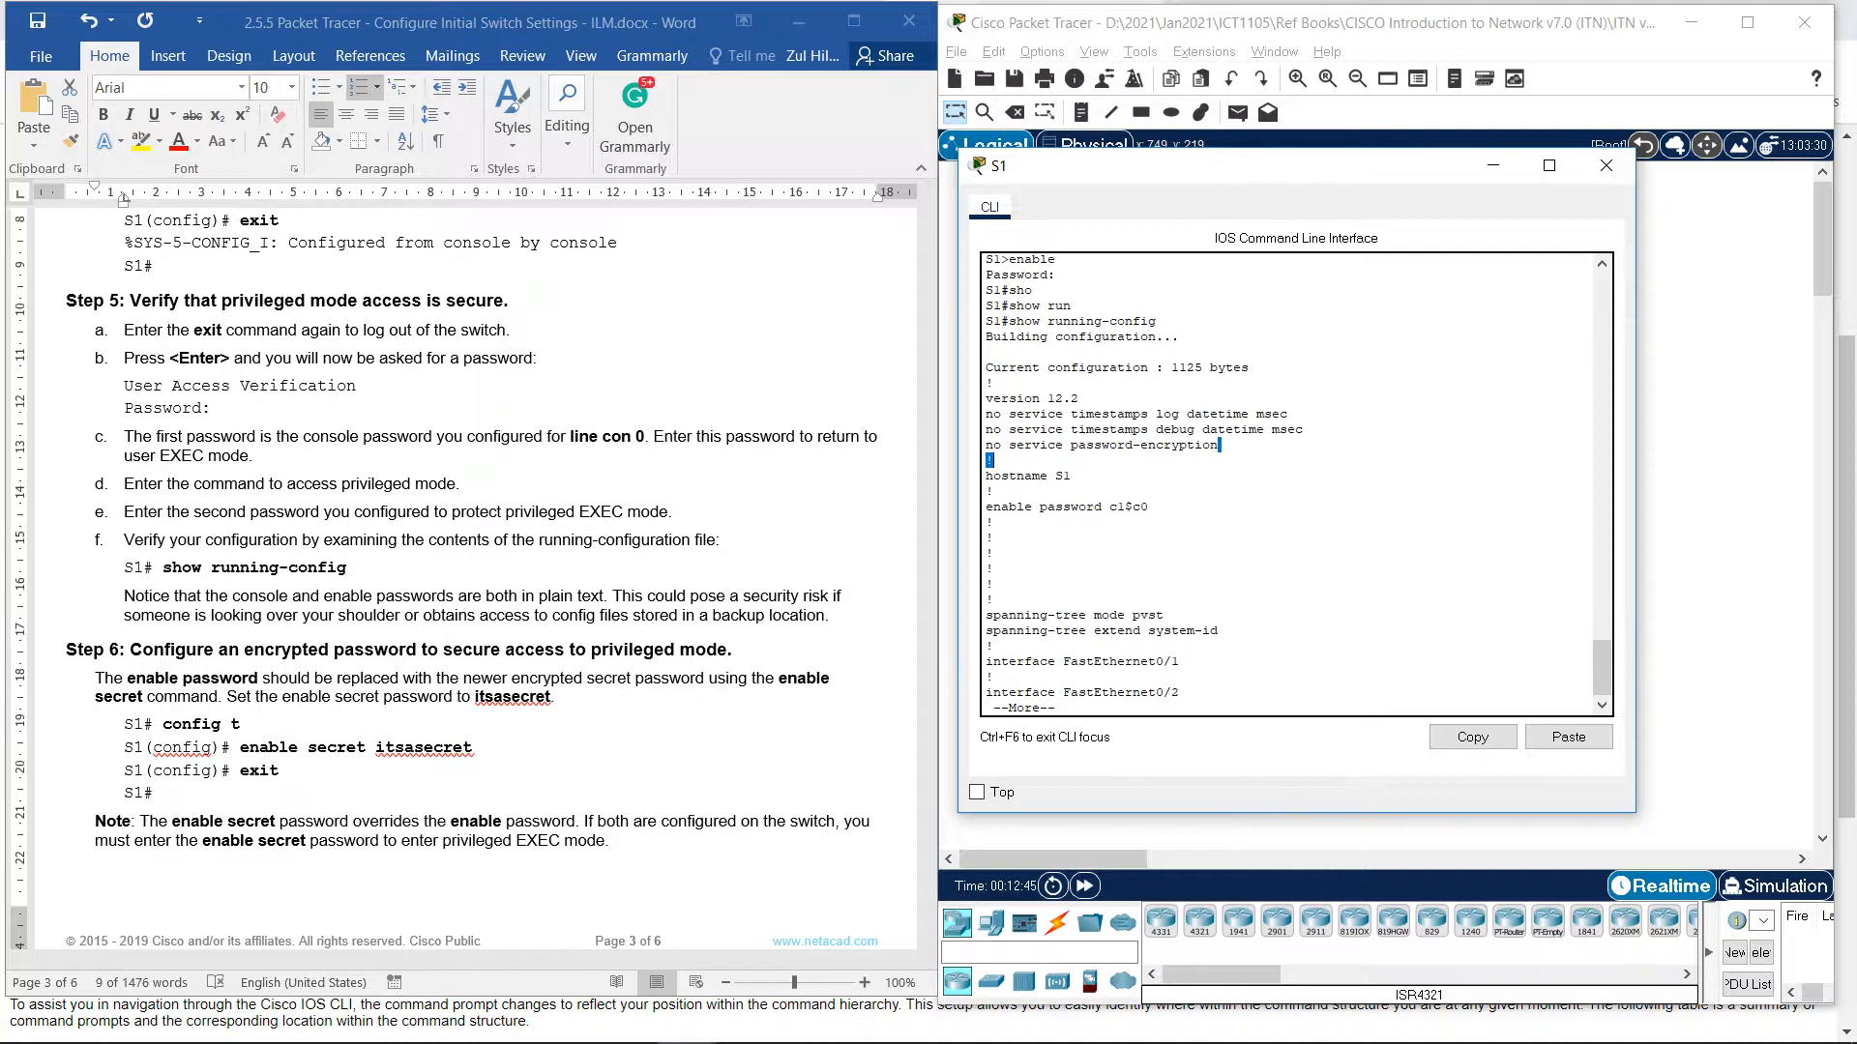
{"action": "left_click_drag", "start_coordinate": [1219, 445], "coordinate": [994, 445]}
{"action": "left_click", "coordinate": [1149, 507]}
Page through the rest of the configuration, past the line settings, back to the S1# prompt.
{"action": "key", "text": "Return"}
{"action": "key", "text": "Return"}
{"action": "key", "text": "Return"}
{"action": "key", "text": "Return"}
{"action": "key", "text": "Return"}
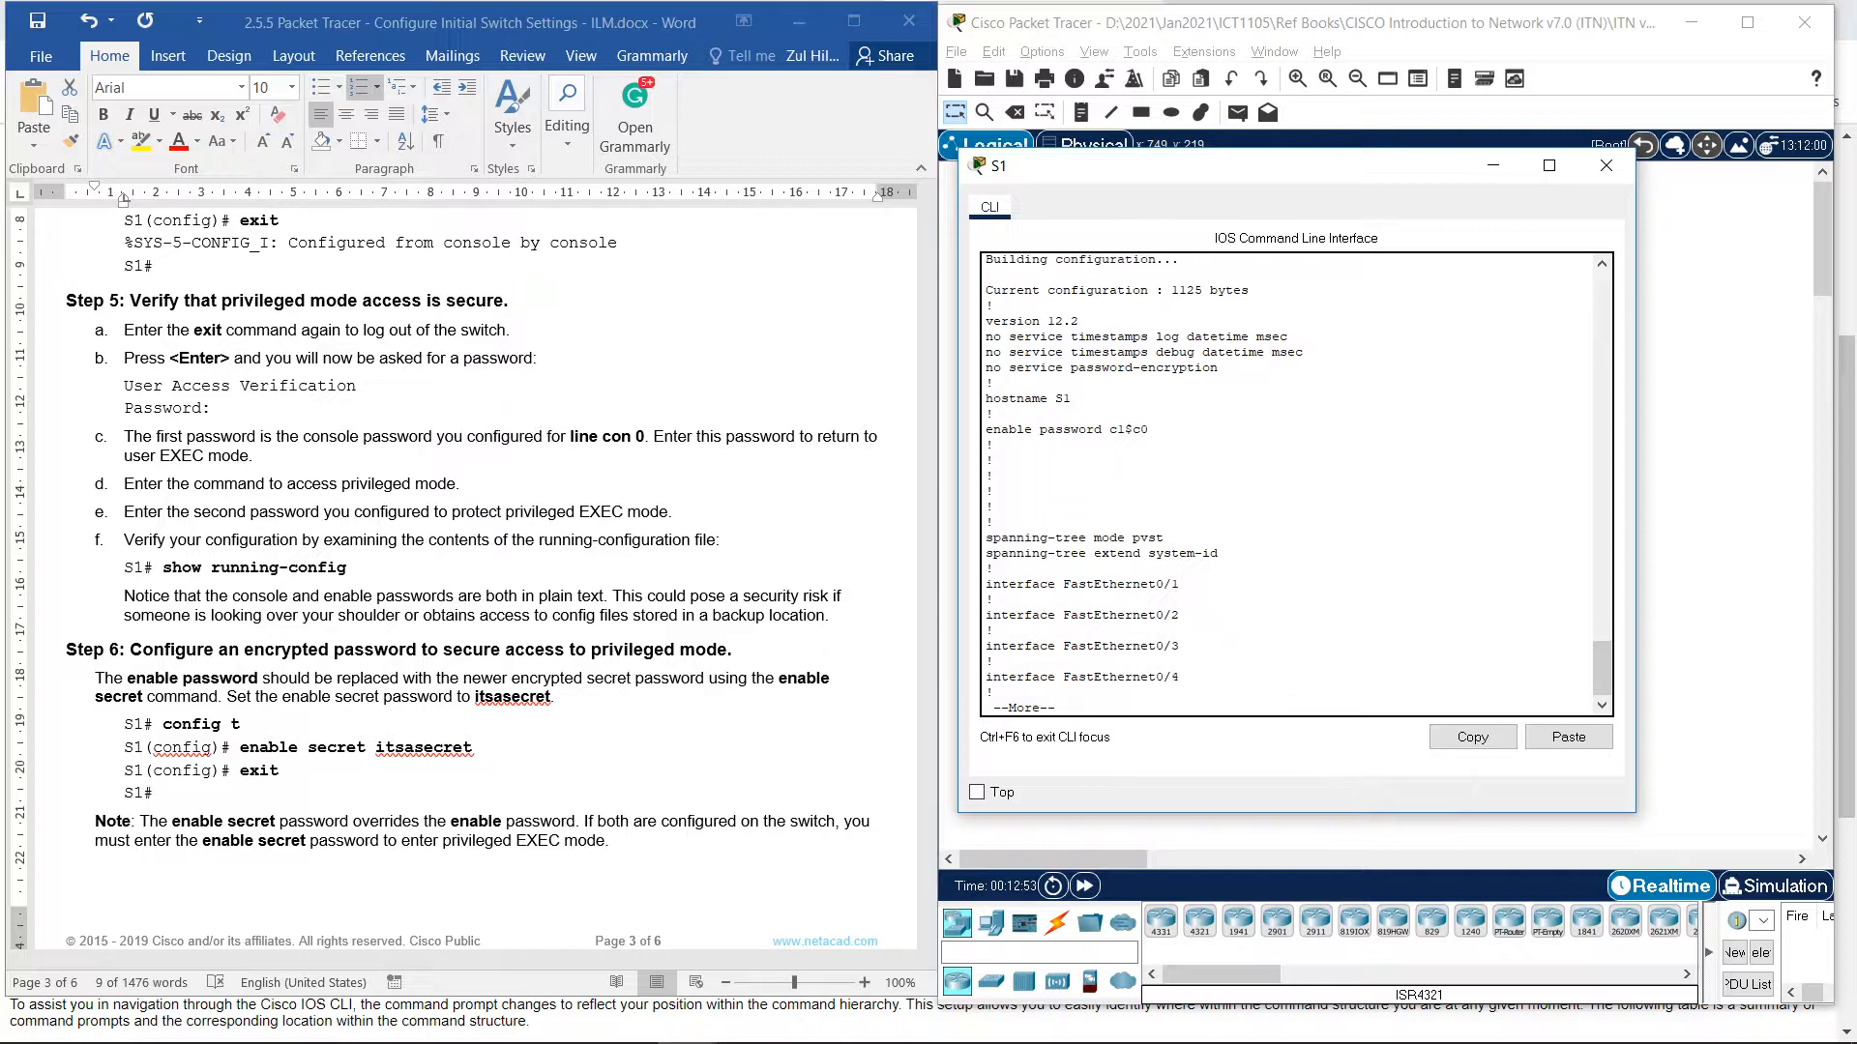
{"action": "key", "text": "Return"}
{"action": "key", "text": "Return"}
{"action": "key", "text": "Return"}
{"action": "key", "text": "Return"}
{"action": "key", "text": "Return"}
{"action": "key", "text": "Return"}
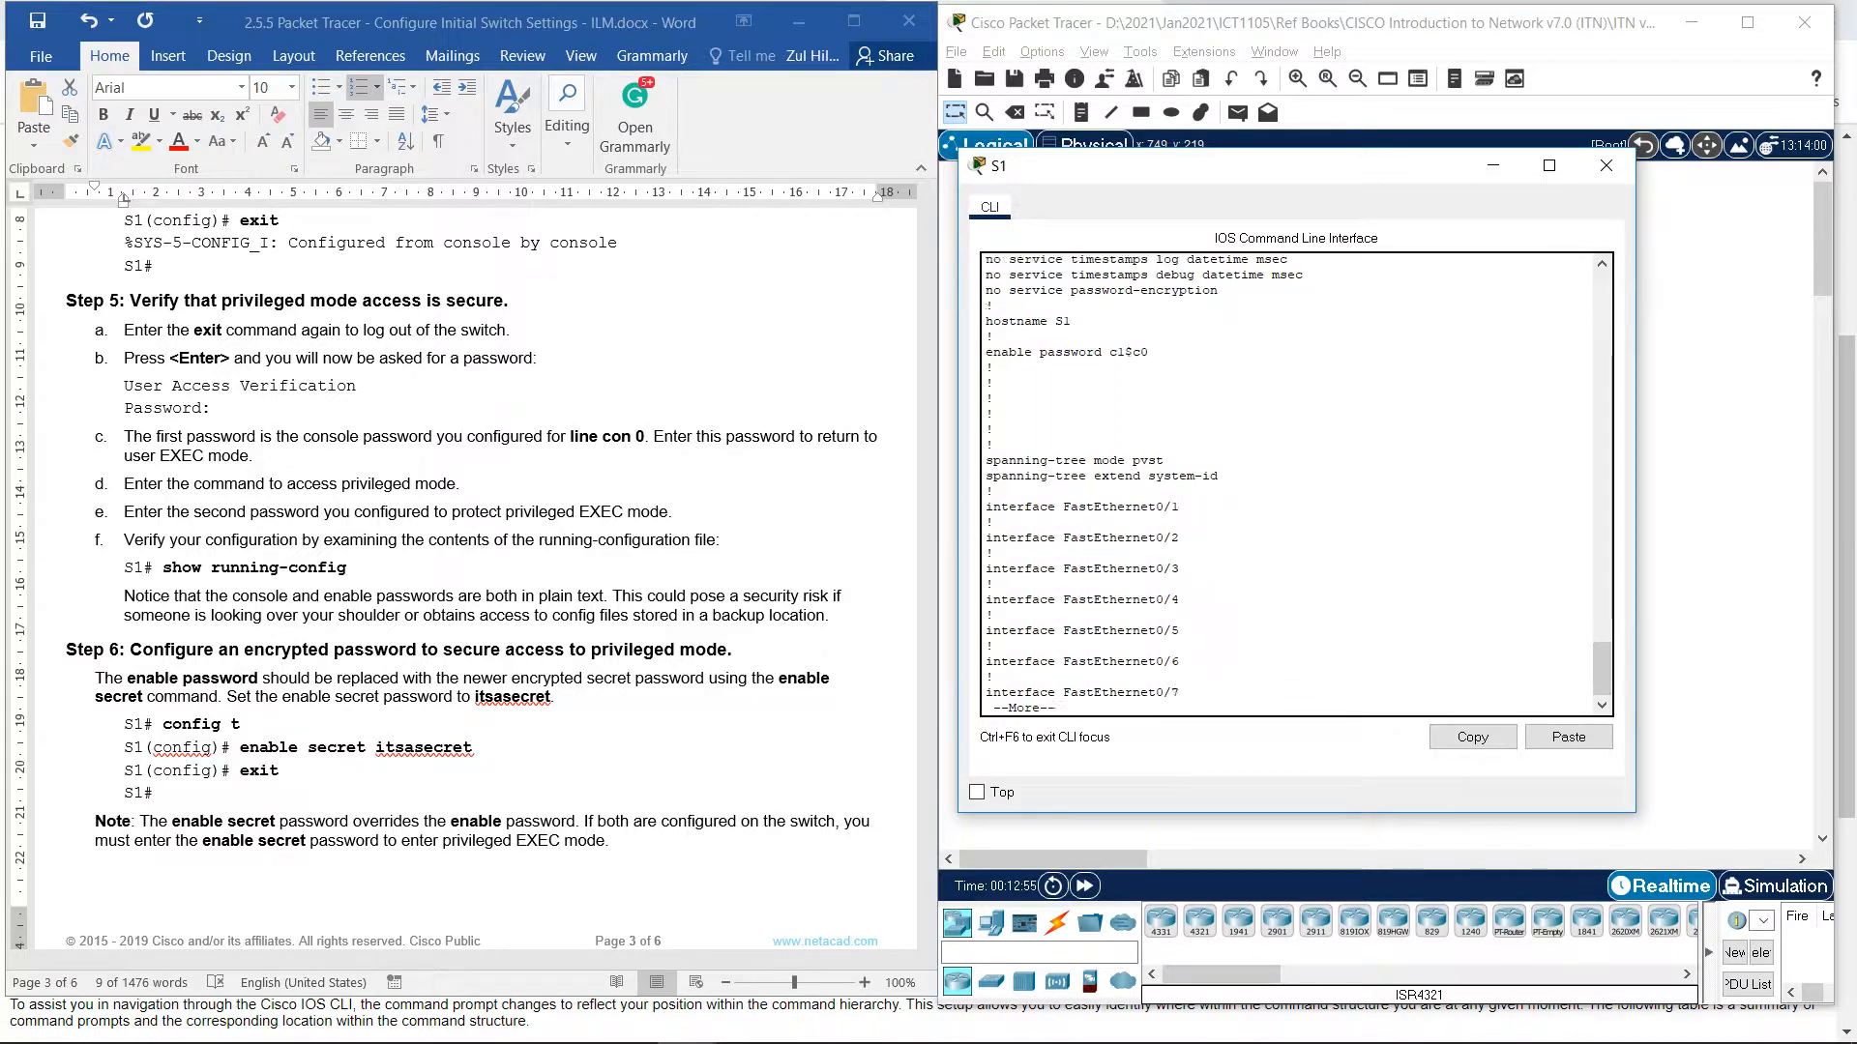
{"action": "key", "text": "Return"}
{"action": "key", "text": "Return"}
{"action": "key", "text": "Return"}
{"action": "key", "text": "Return"}
{"action": "key", "text": "Return"}
{"action": "key", "text": "Return"}
{"action": "key", "text": "Return"}
{"action": "key", "text": "Return"}
{"action": "key", "text": "Return"}
{"action": "key", "text": "Return"}
{"action": "key", "text": "Return"}
{"action": "key", "text": "Return"}
{"action": "key", "text": "Return"}
{"action": "key", "text": "Return"}
{"action": "key", "text": "Return"}
{"action": "key", "text": "Return"}
{"action": "key", "text": "Return"}
{"action": "key", "text": "Return"}
{"action": "key", "text": "Return"}
{"action": "key", "text": "Return"}
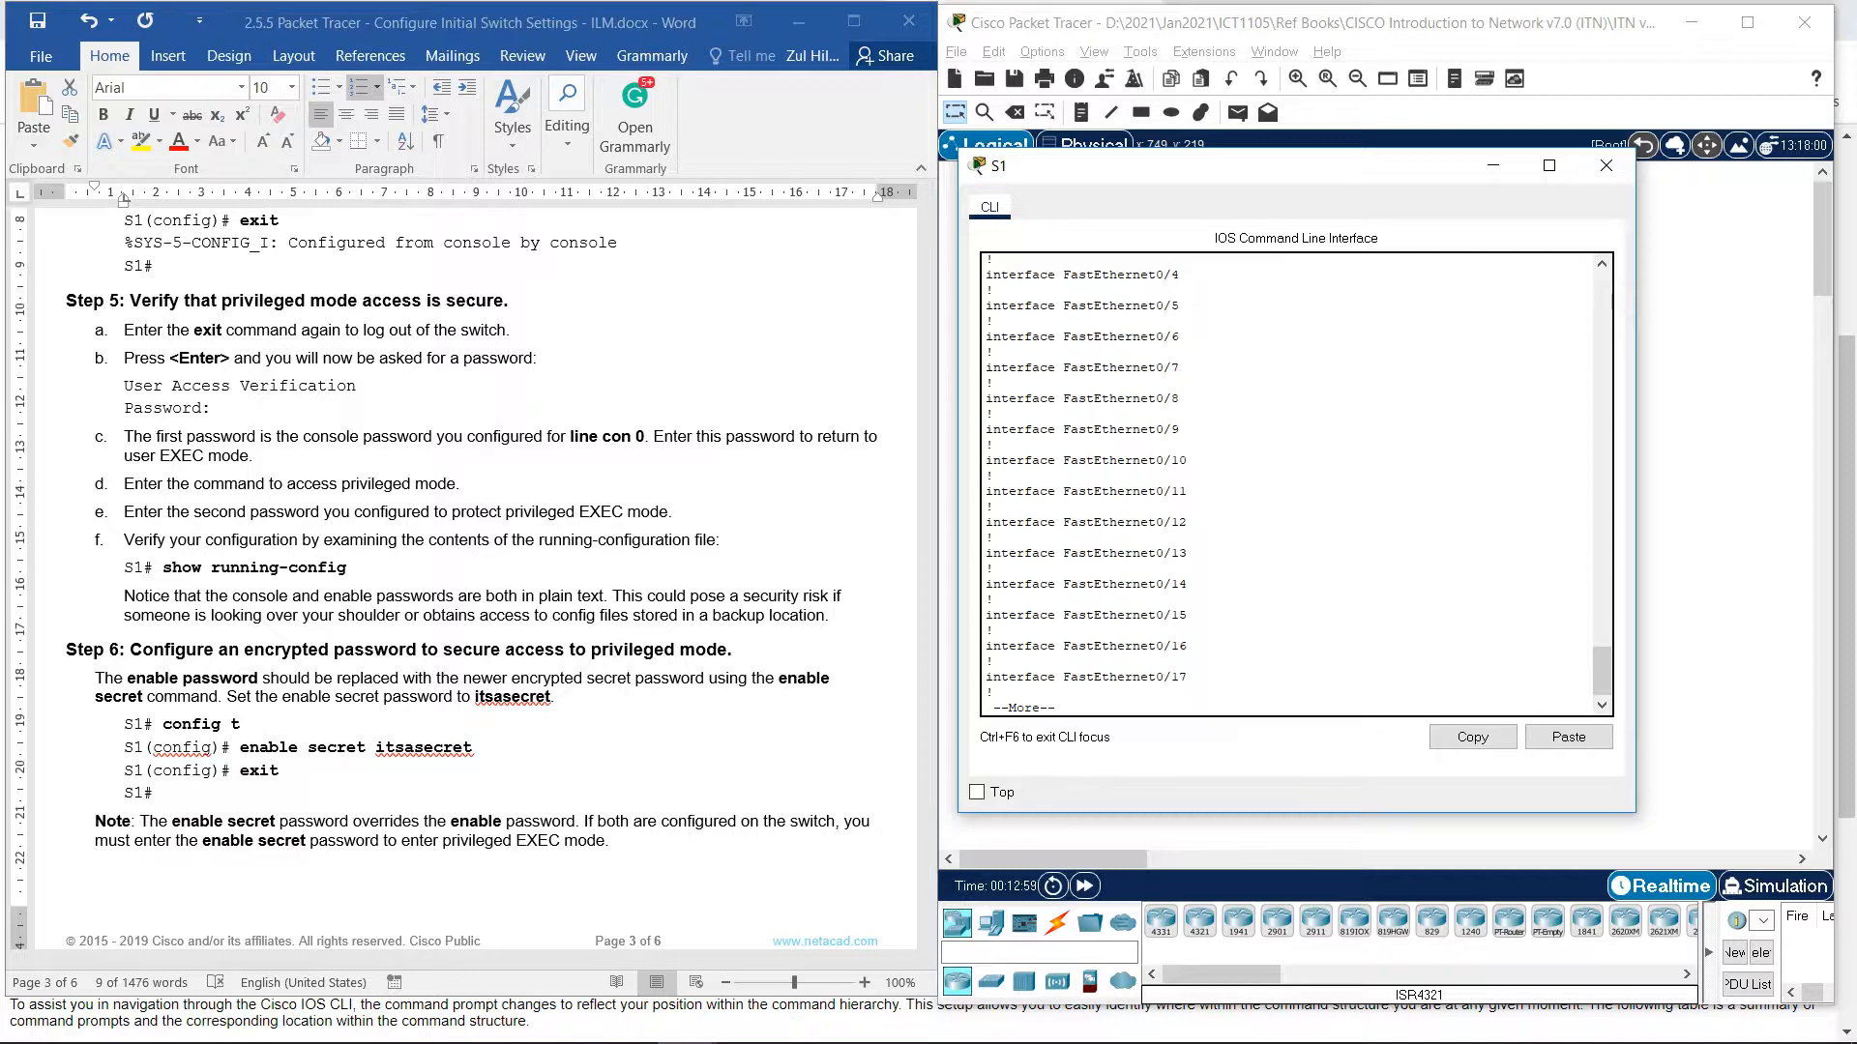
{"action": "key", "text": "Return"}
{"action": "key", "text": "Return"}
{"action": "key", "text": "Return"}
{"action": "key", "text": "Return"}
{"action": "key", "text": "Return"}
{"action": "key", "text": "Return"}
{"action": "key", "text": "Return"}
{"action": "key", "text": "Return"}
{"action": "key", "text": "Return"}
{"action": "key", "text": "Return"}
{"action": "key", "text": "Return"}
{"action": "key", "text": "Return"}
{"action": "key", "text": "Return"}
{"action": "key", "text": "Return"}
{"action": "key", "text": "Return"}
{"action": "key", "text": "Return"}
{"action": "key", "text": "Return"}
{"action": "key", "text": "Return"}
{"action": "key", "text": "Return"}
{"action": "key", "text": "Return"}
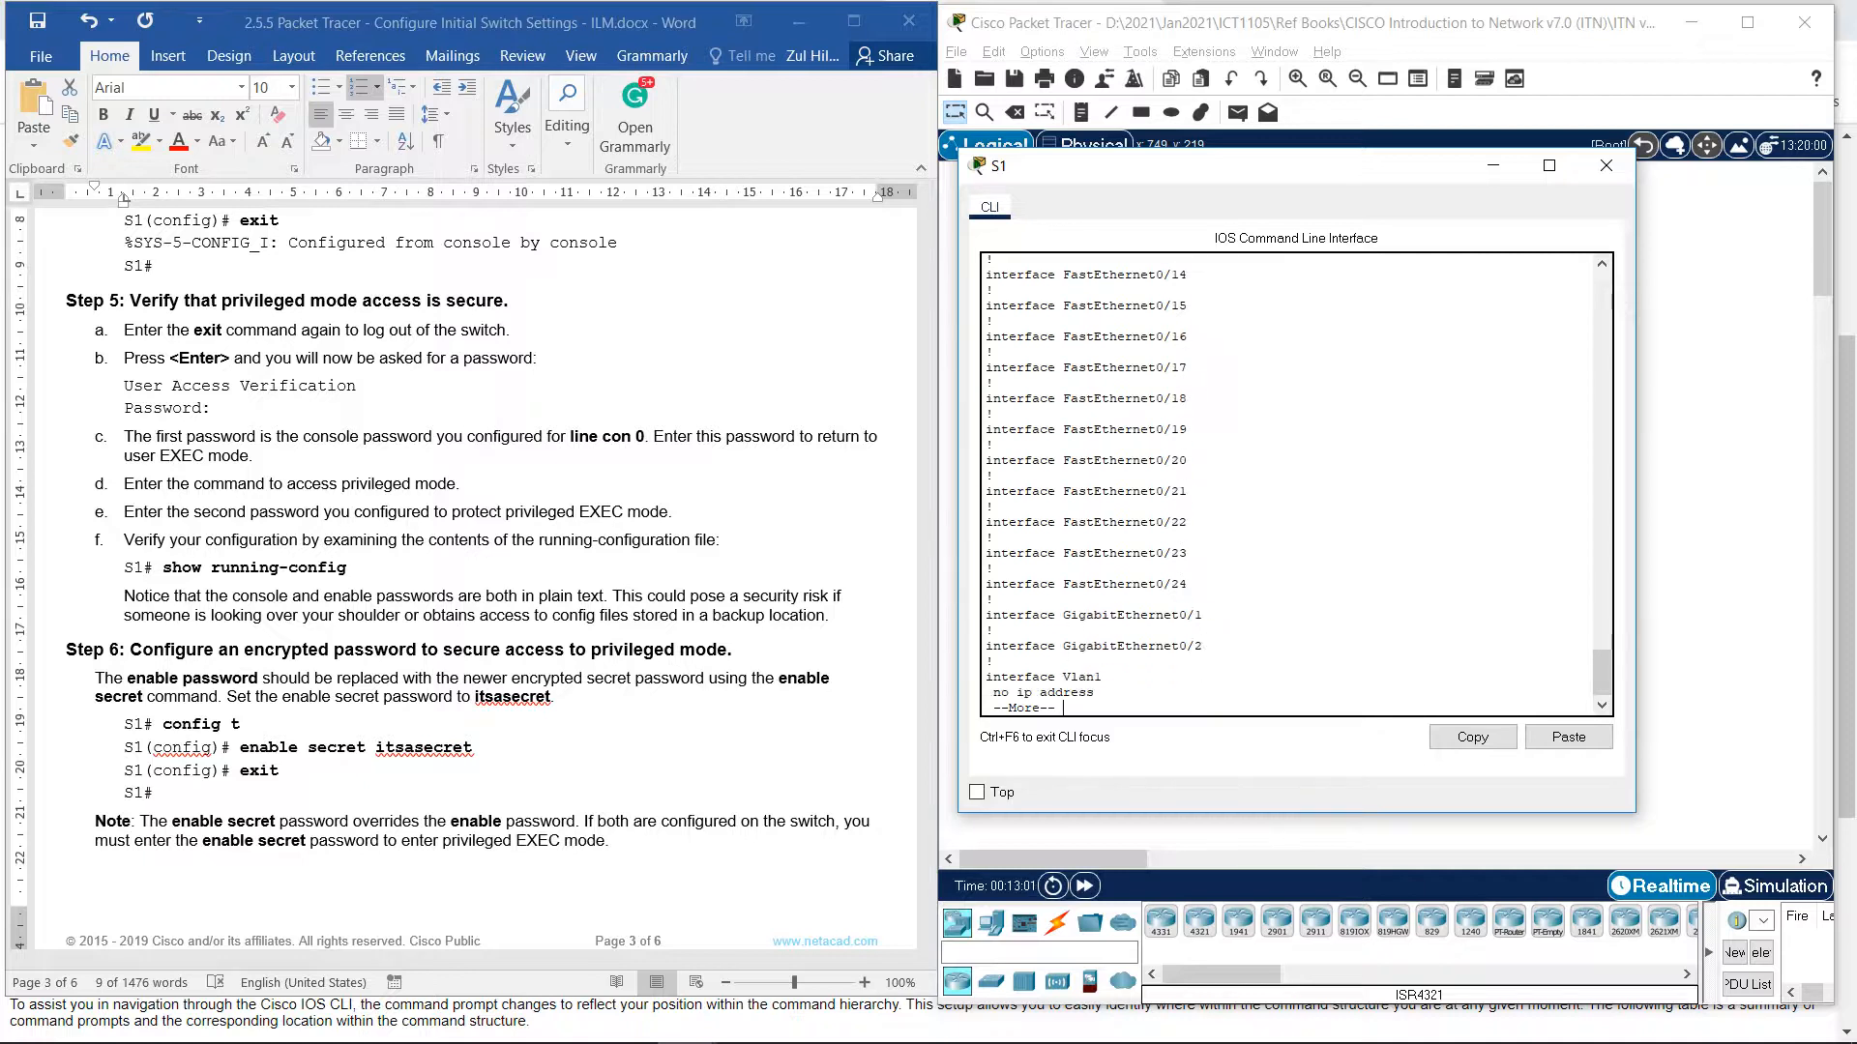
{"action": "key", "text": "Return"}
{"action": "key", "text": "Return"}
{"action": "key", "text": "Return"}
{"action": "key", "text": "Return"}
{"action": "key", "text": "Return"}
{"action": "key", "text": "Return"}
{"action": "key", "text": "Return"}
{"action": "key", "text": "Return"}
{"action": "key", "text": "Return"}
{"action": "key", "text": "Return"}
{"action": "key", "text": "Return"}
{"action": "key", "text": "Return"}
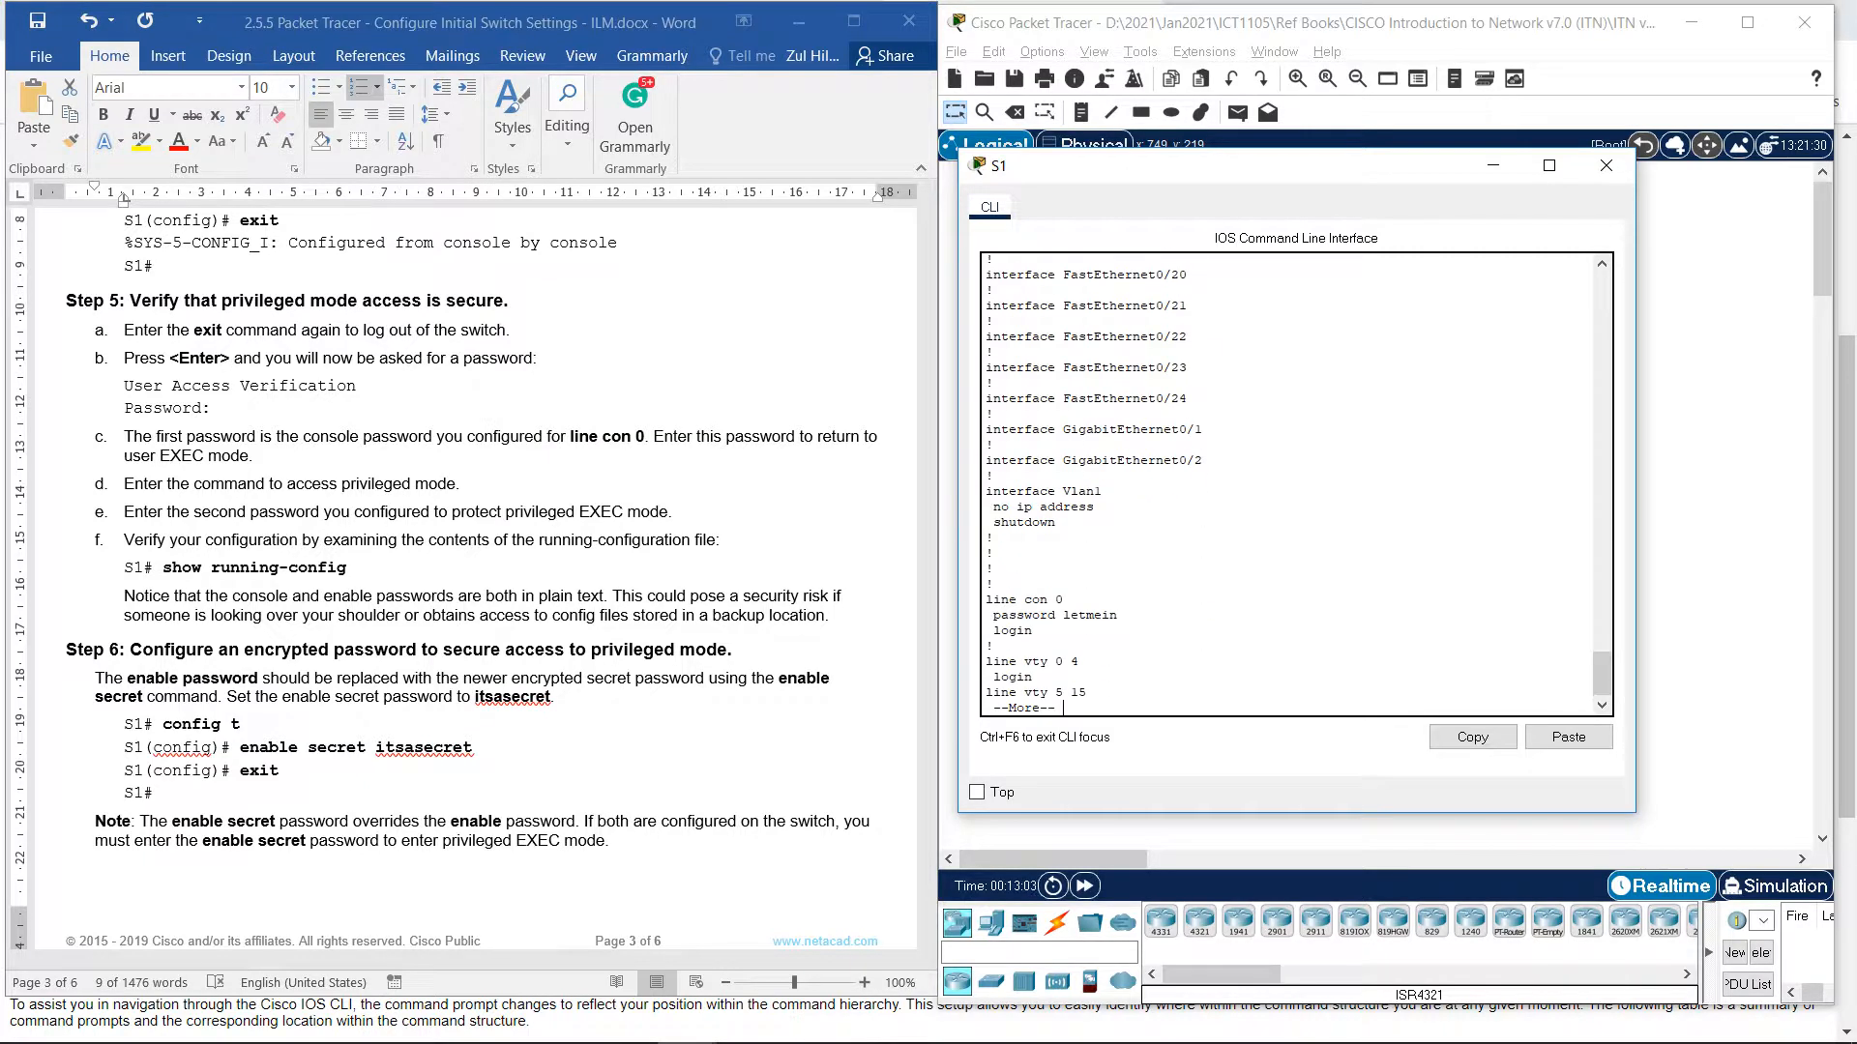
{"action": "key", "text": "Return"}
{"action": "key", "text": "Return"}
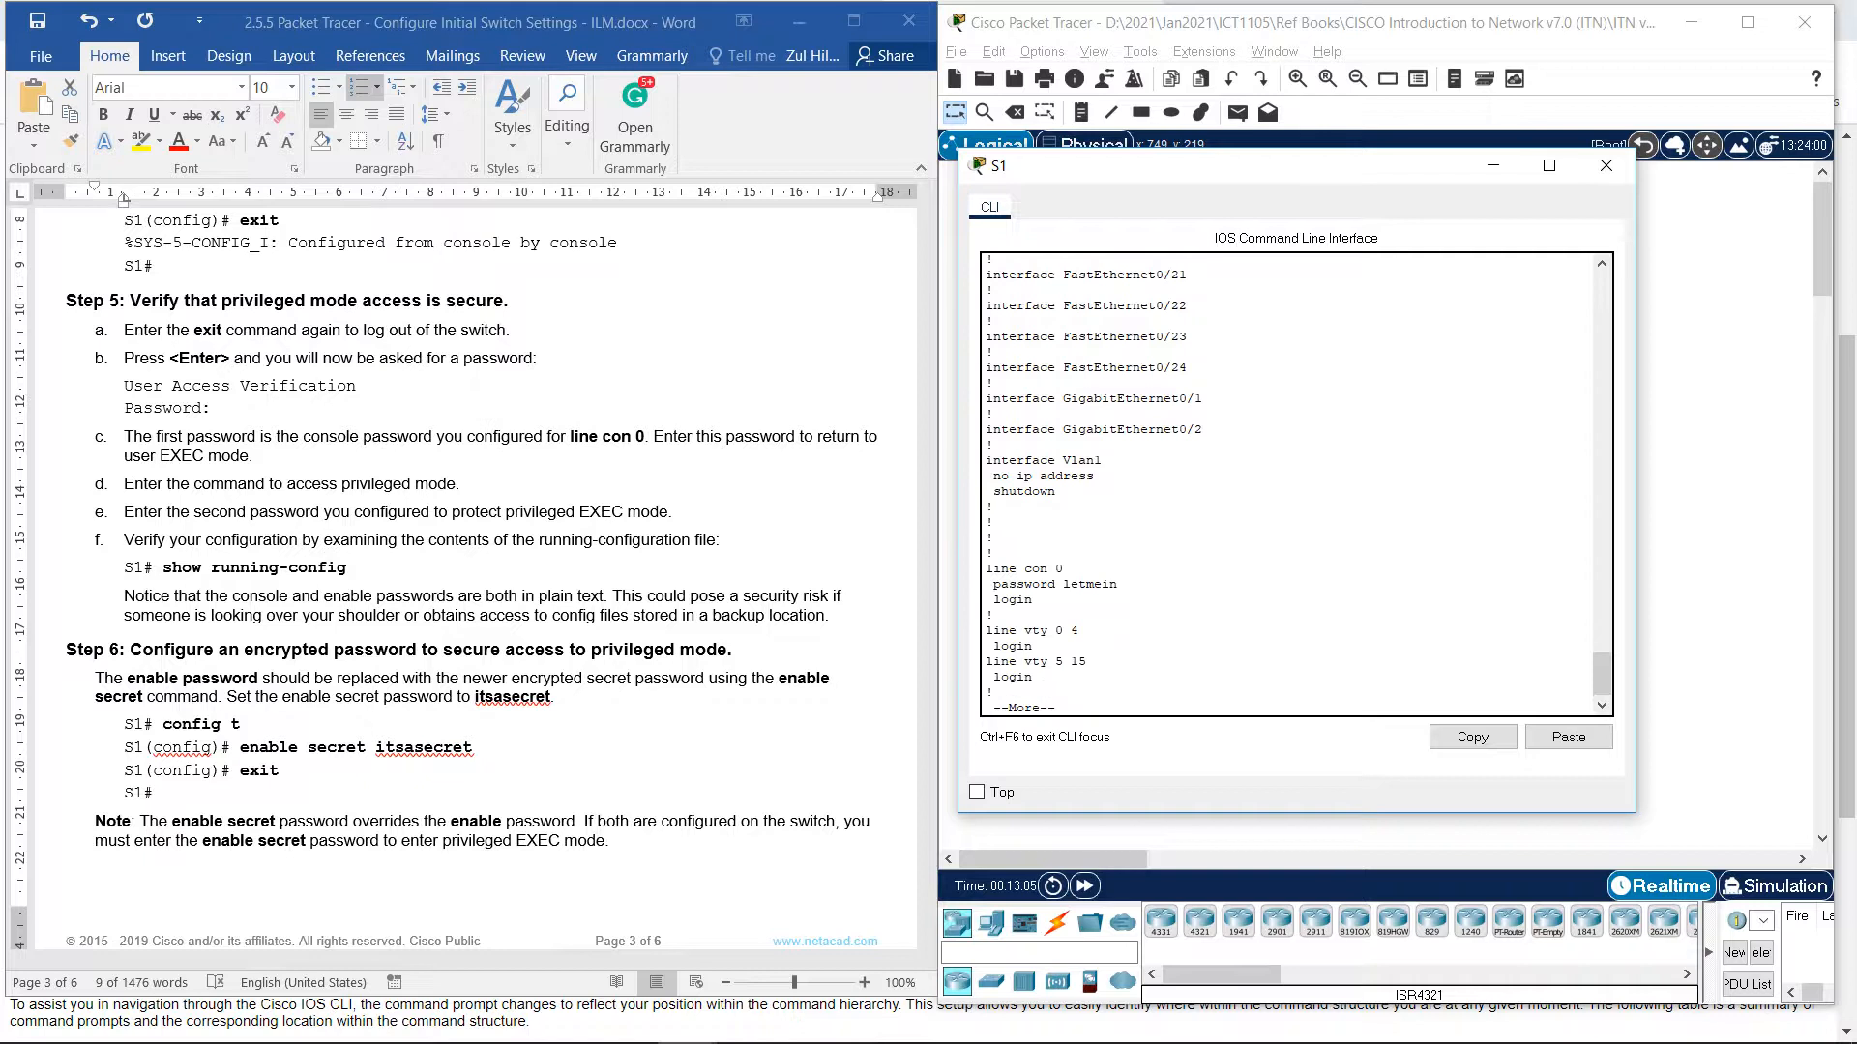
{"action": "key", "text": "Return"}
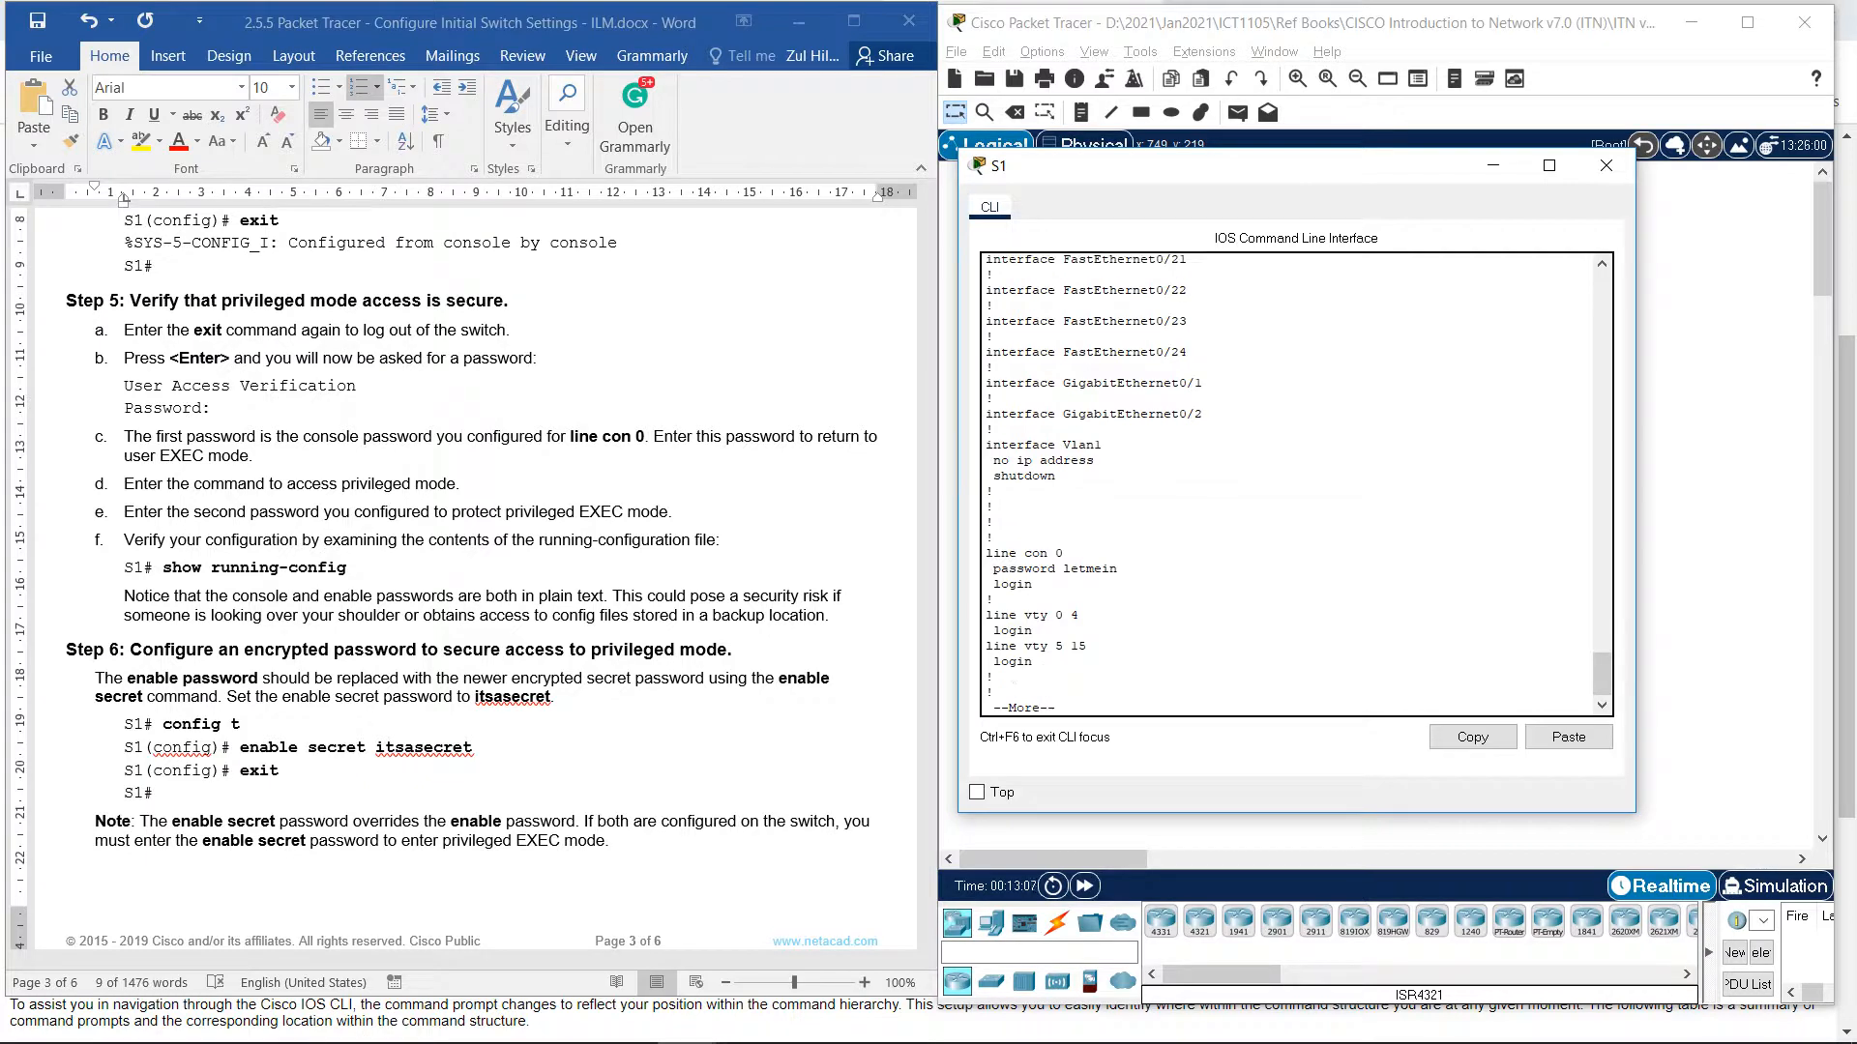
{"action": "key", "text": "Return"}
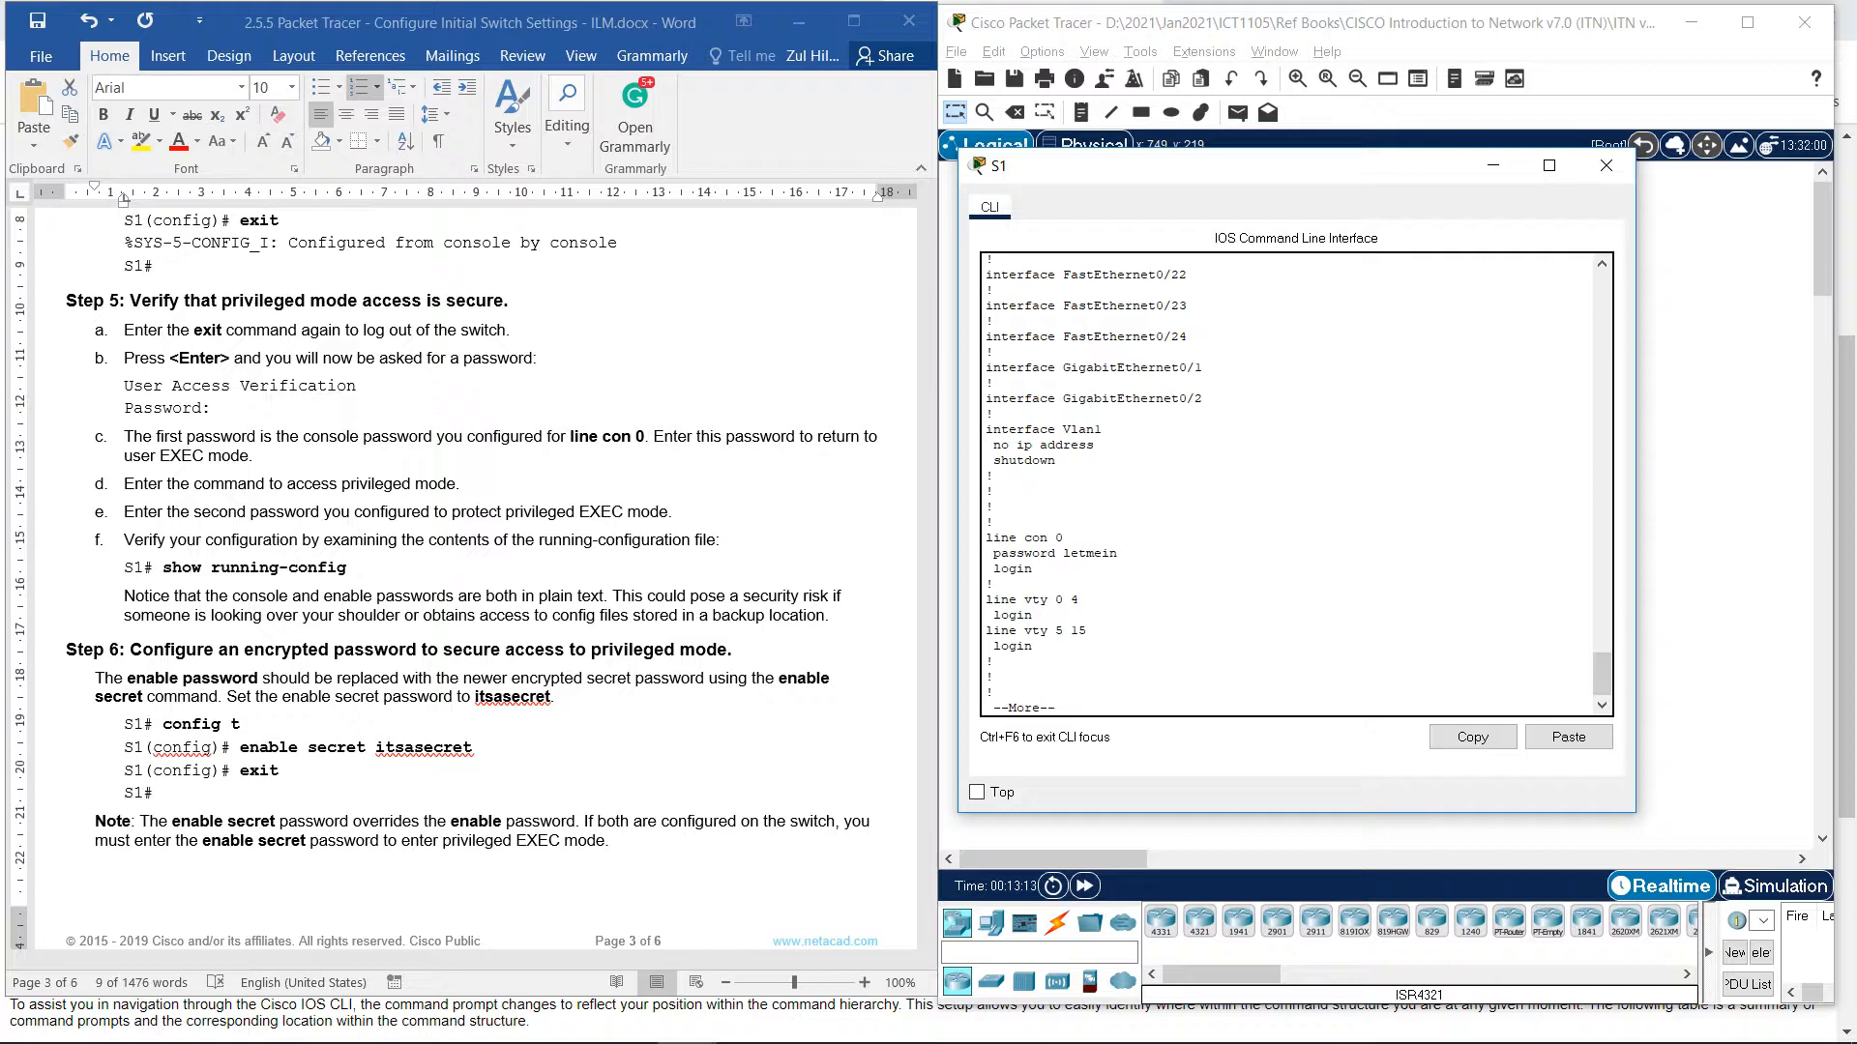
{"action": "key", "text": "Return"}
{"action": "key", "text": "Return"}
{"action": "key", "text": "Return"}
{"action": "key", "text": "Return"}
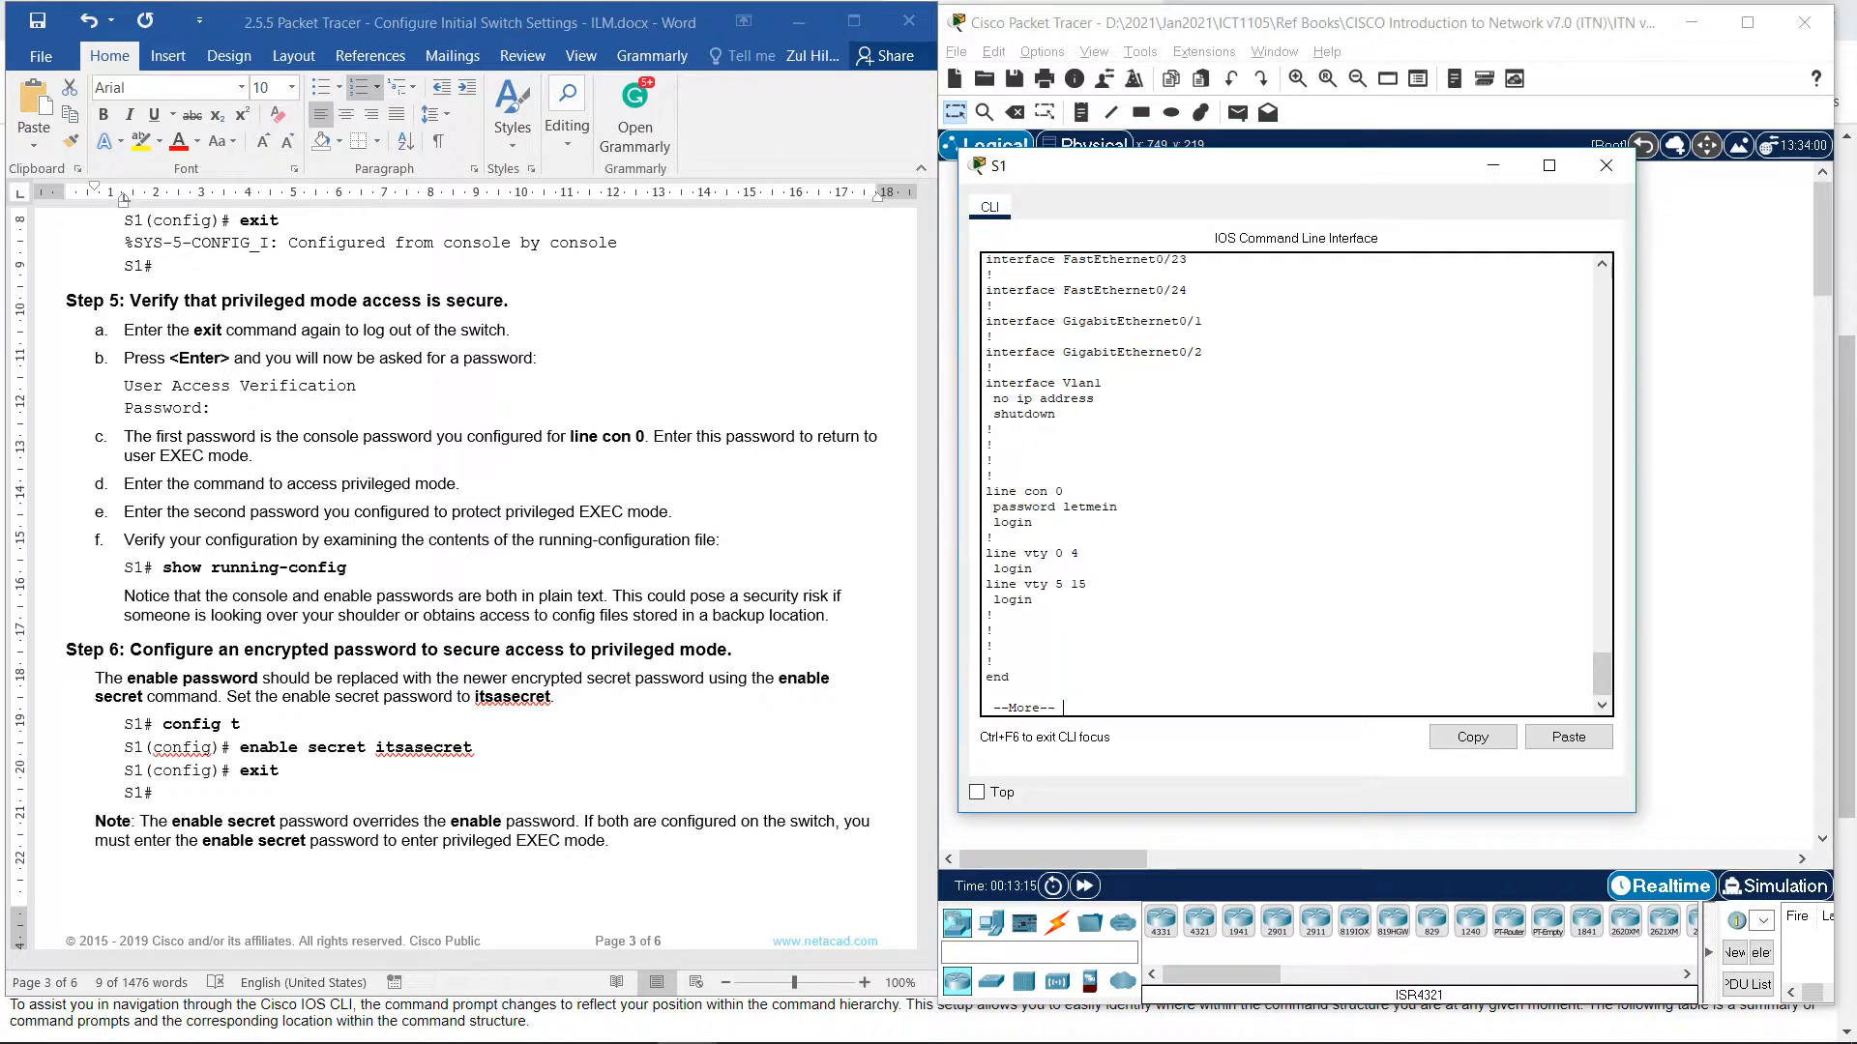
{"action": "key", "text": "Return"}
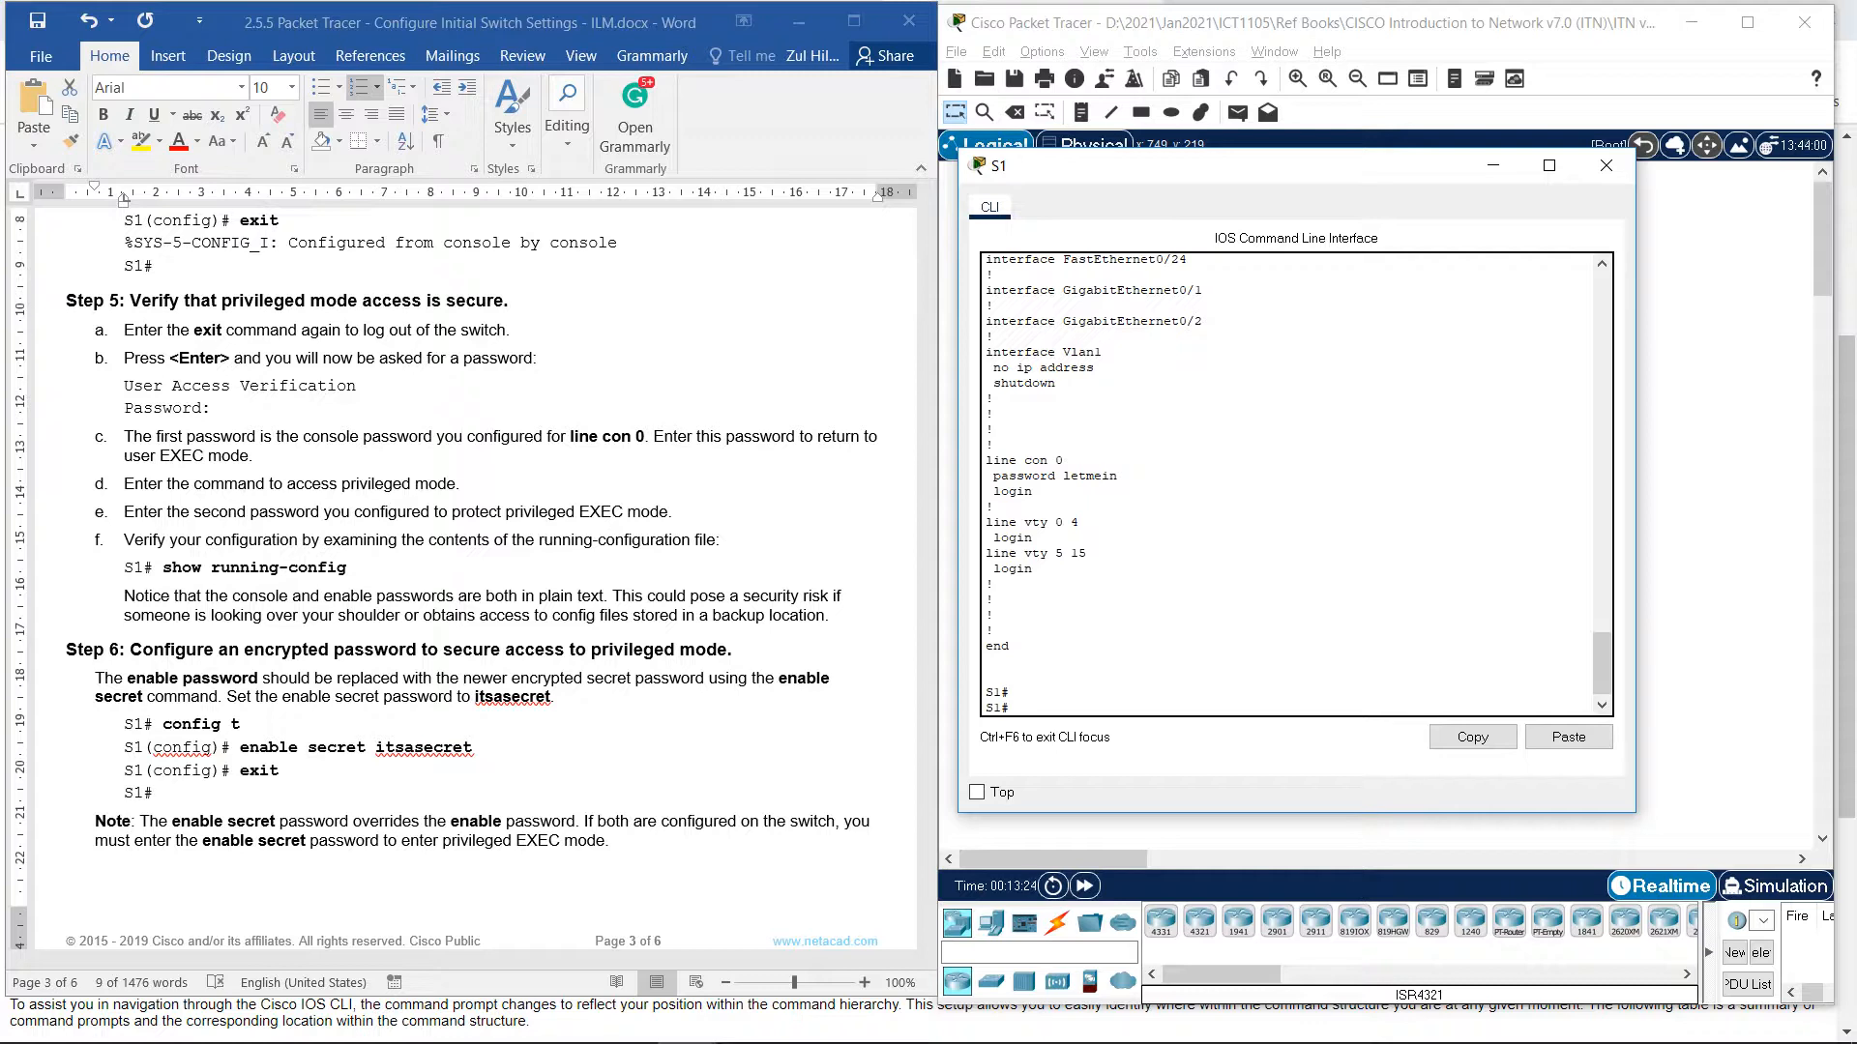
{"action": "left_click_drag", "start_coordinate": [1117, 476], "coordinate": [1063, 476]}
{"action": "scroll", "coordinate": [1291, 484], "scroll_direction": "up", "scroll_amount": 18}
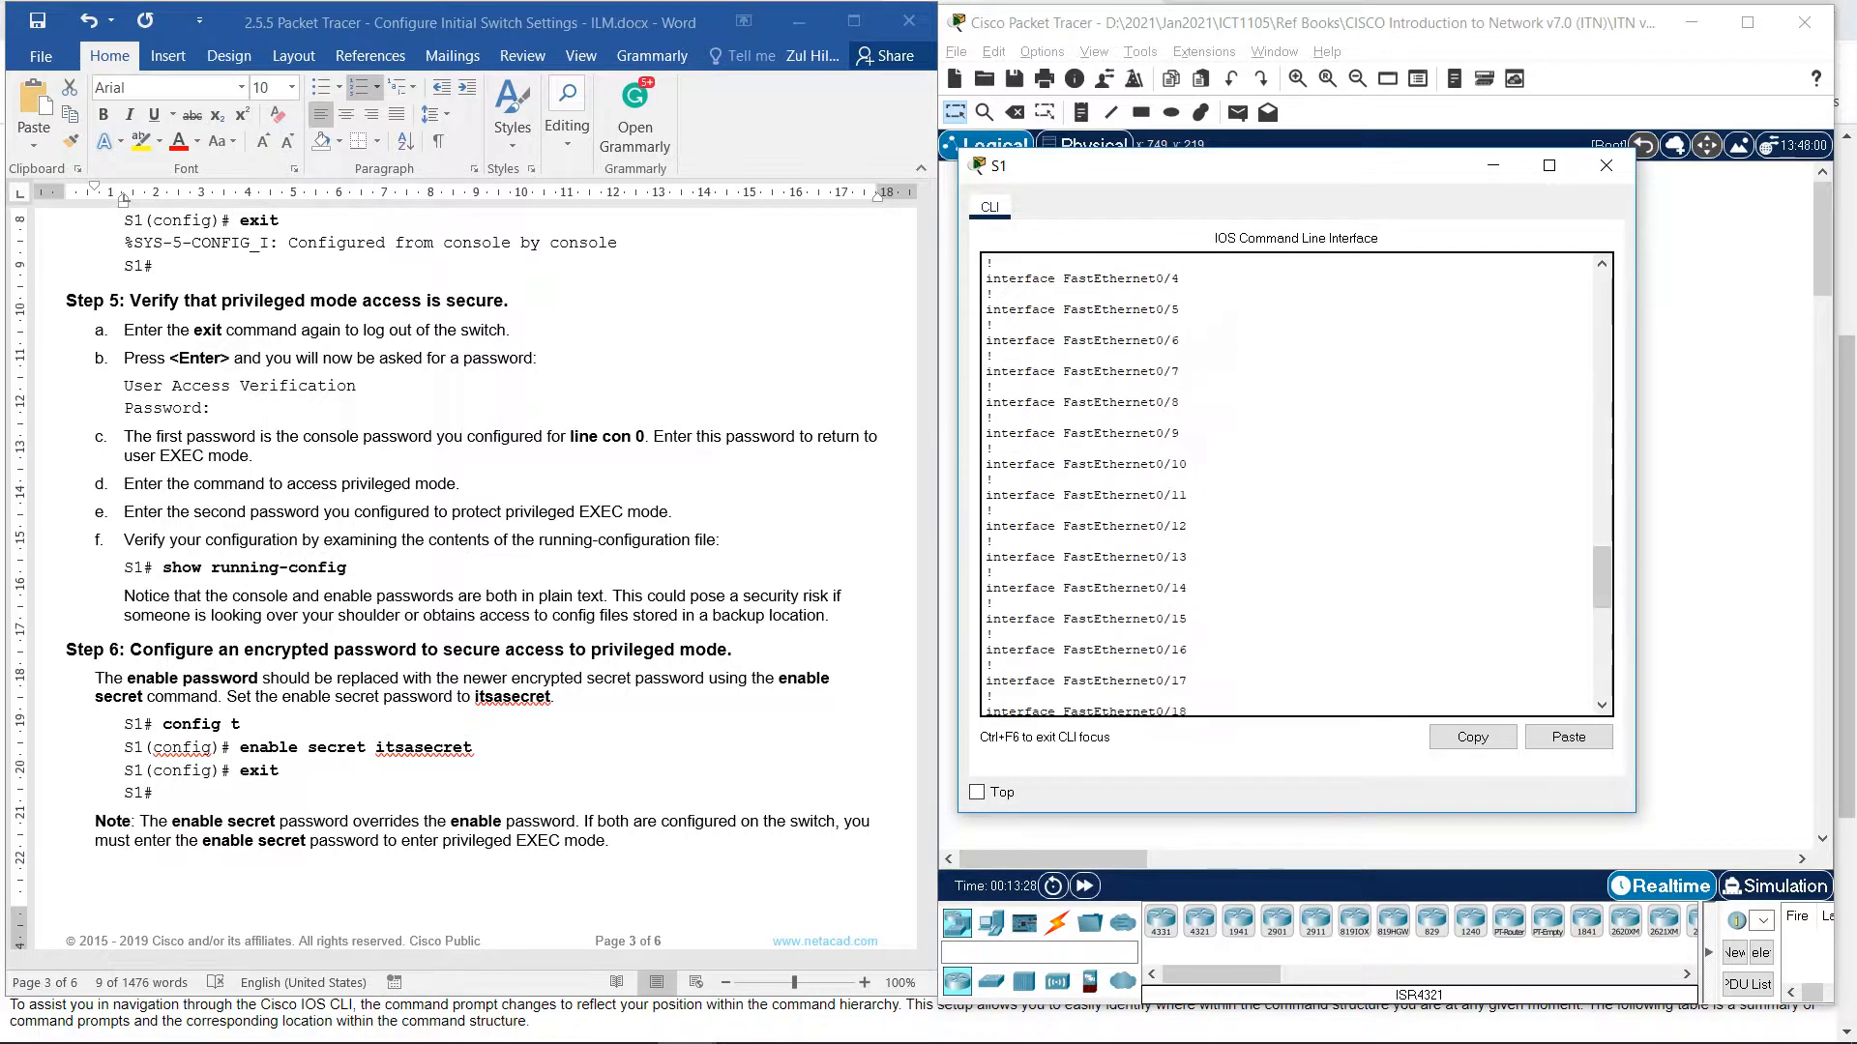
{"action": "scroll", "coordinate": [1291, 483], "scroll_direction": "up", "scroll_amount": 4}
{"action": "left_click_drag", "start_coordinate": [1149, 437], "coordinate": [1108, 437]}
{"action": "scroll", "coordinate": [1291, 483], "scroll_direction": "down", "scroll_amount": 17}
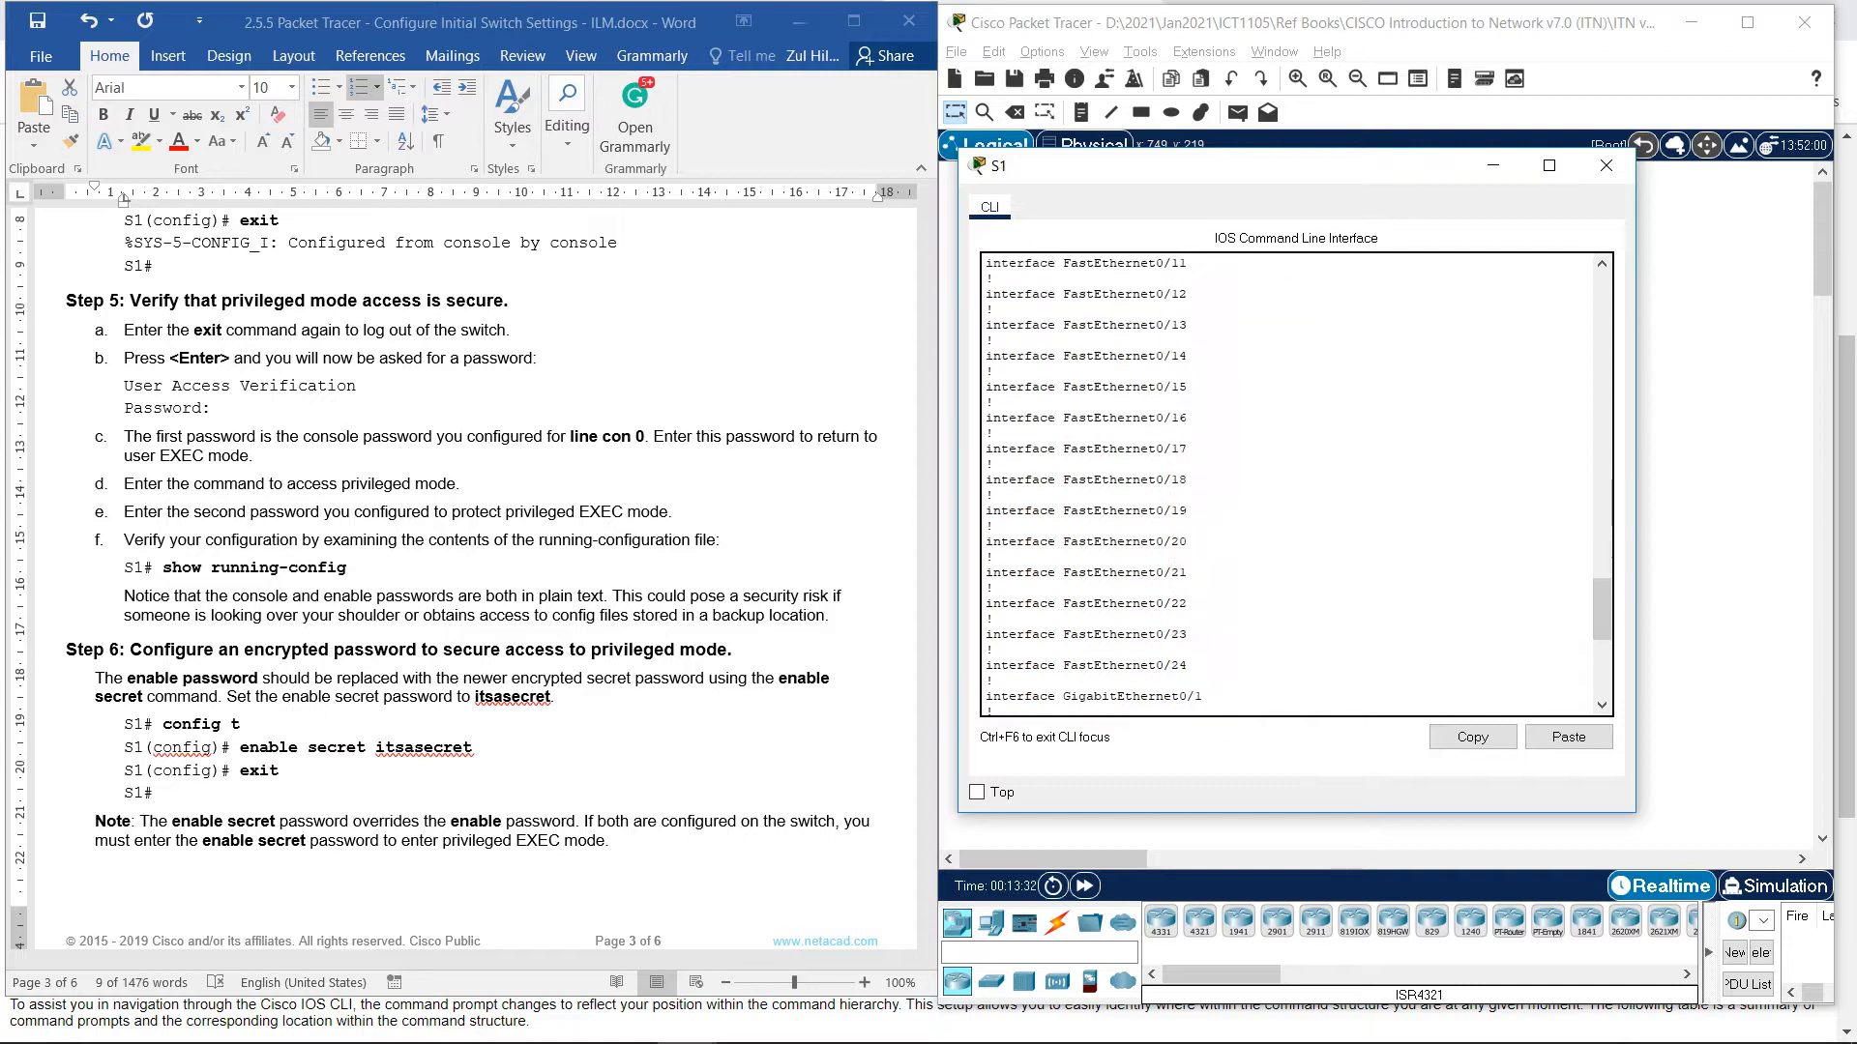
{"action": "scroll", "coordinate": [1291, 484], "scroll_direction": "down", "scroll_amount": 3}
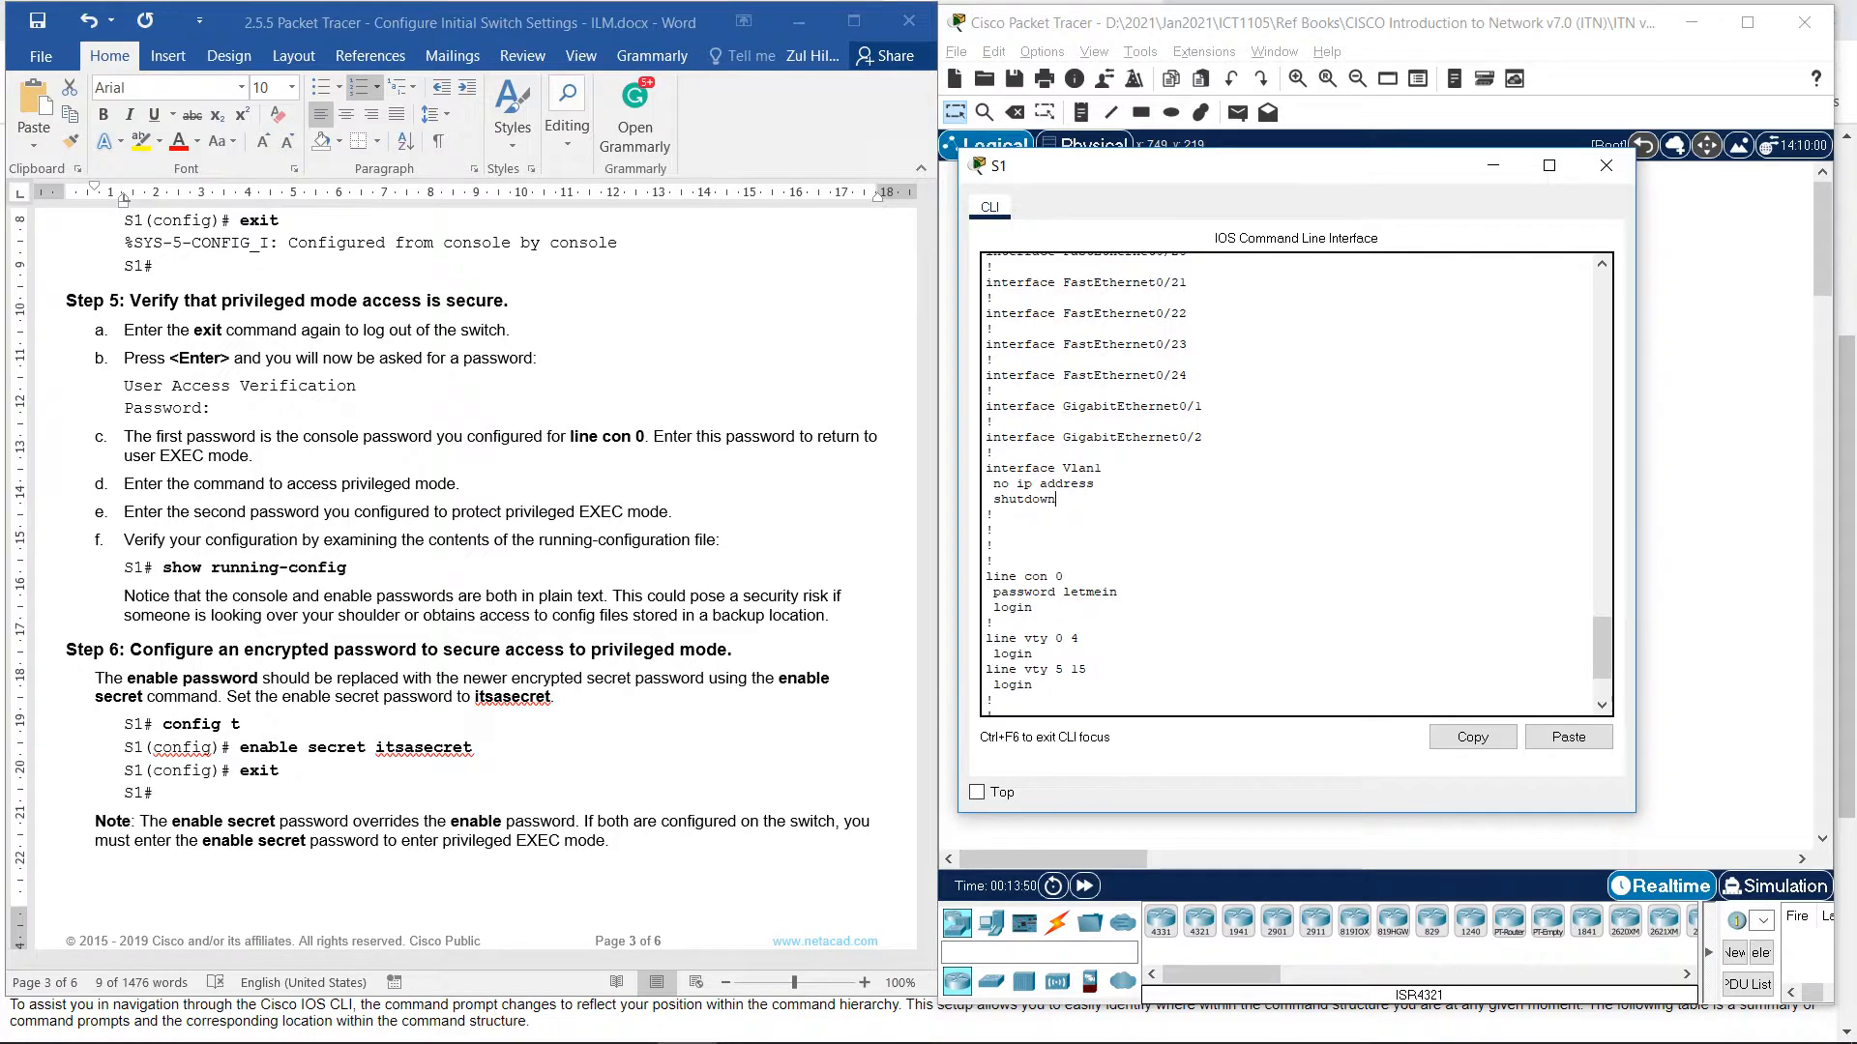
{"action": "left_click_drag", "start_coordinate": [700, 616], "coordinate": [824, 616]}
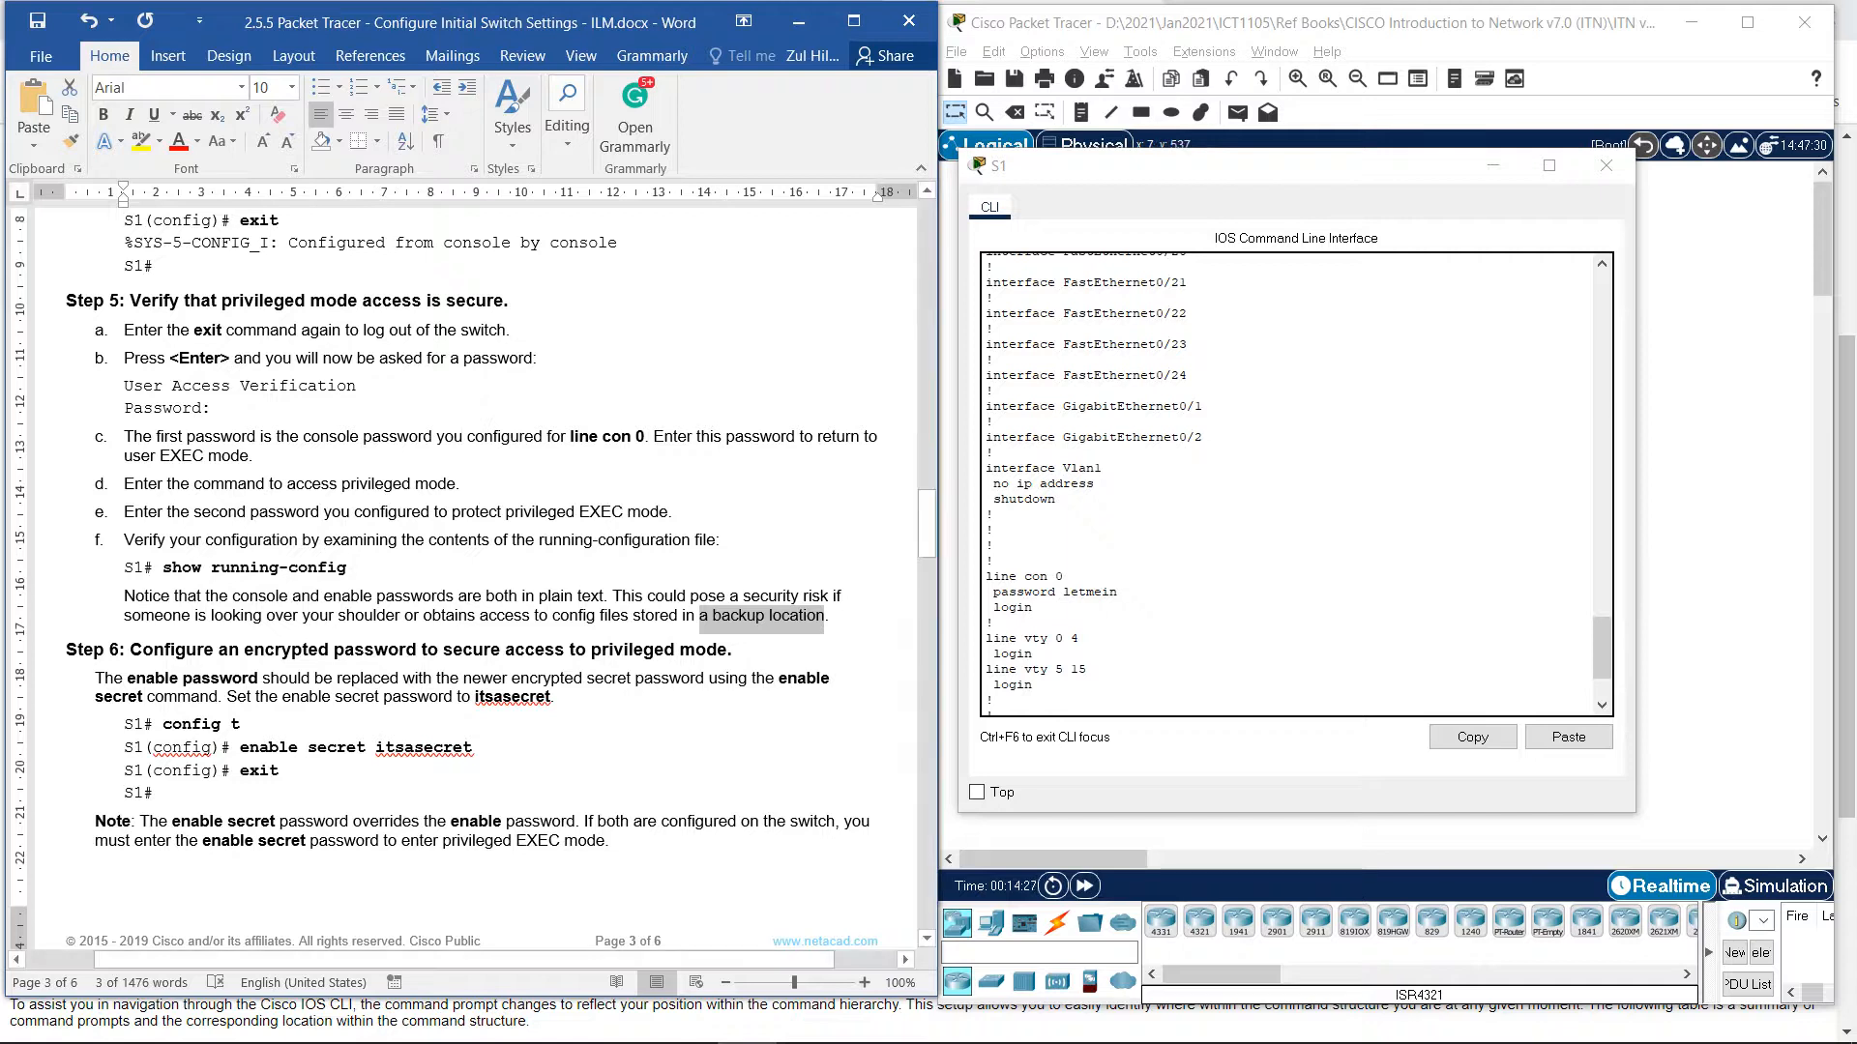
{"action": "left_click", "coordinate": [545, 650]}
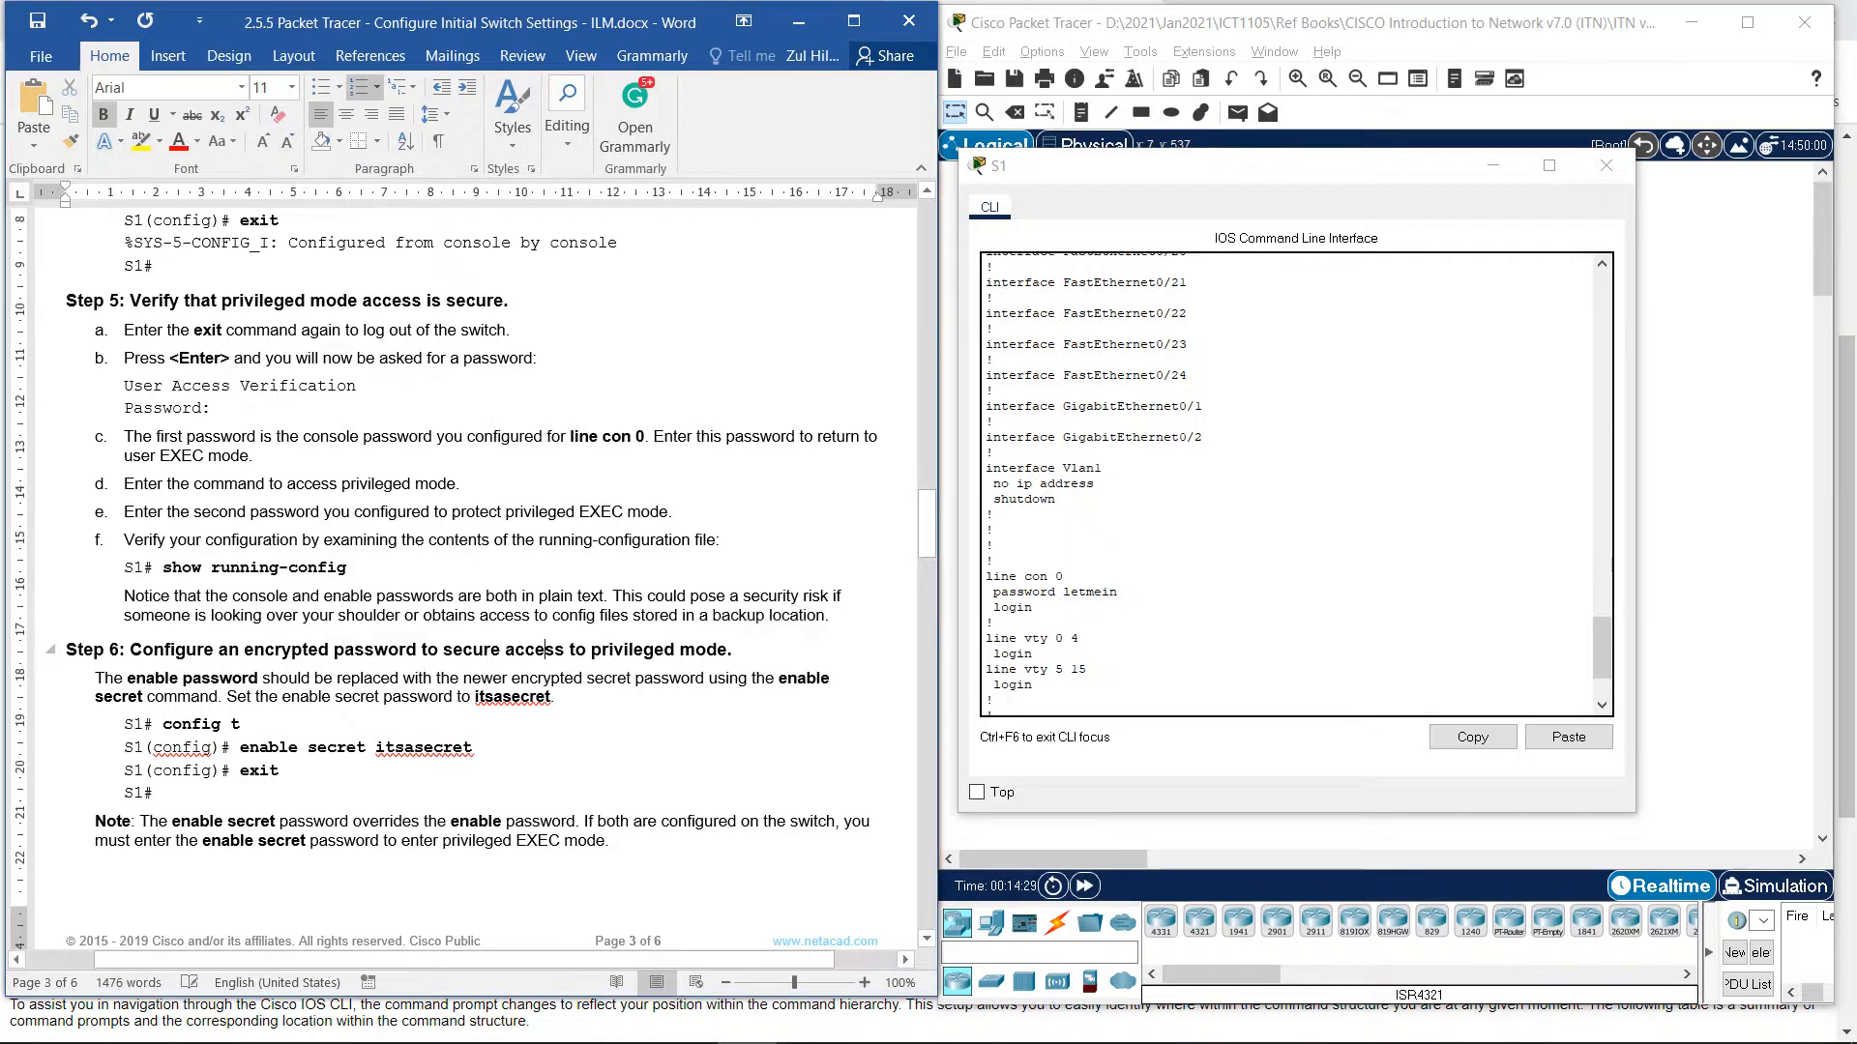
{"action": "scroll", "coordinate": [545, 650], "scroll_direction": "down", "scroll_amount": 3}
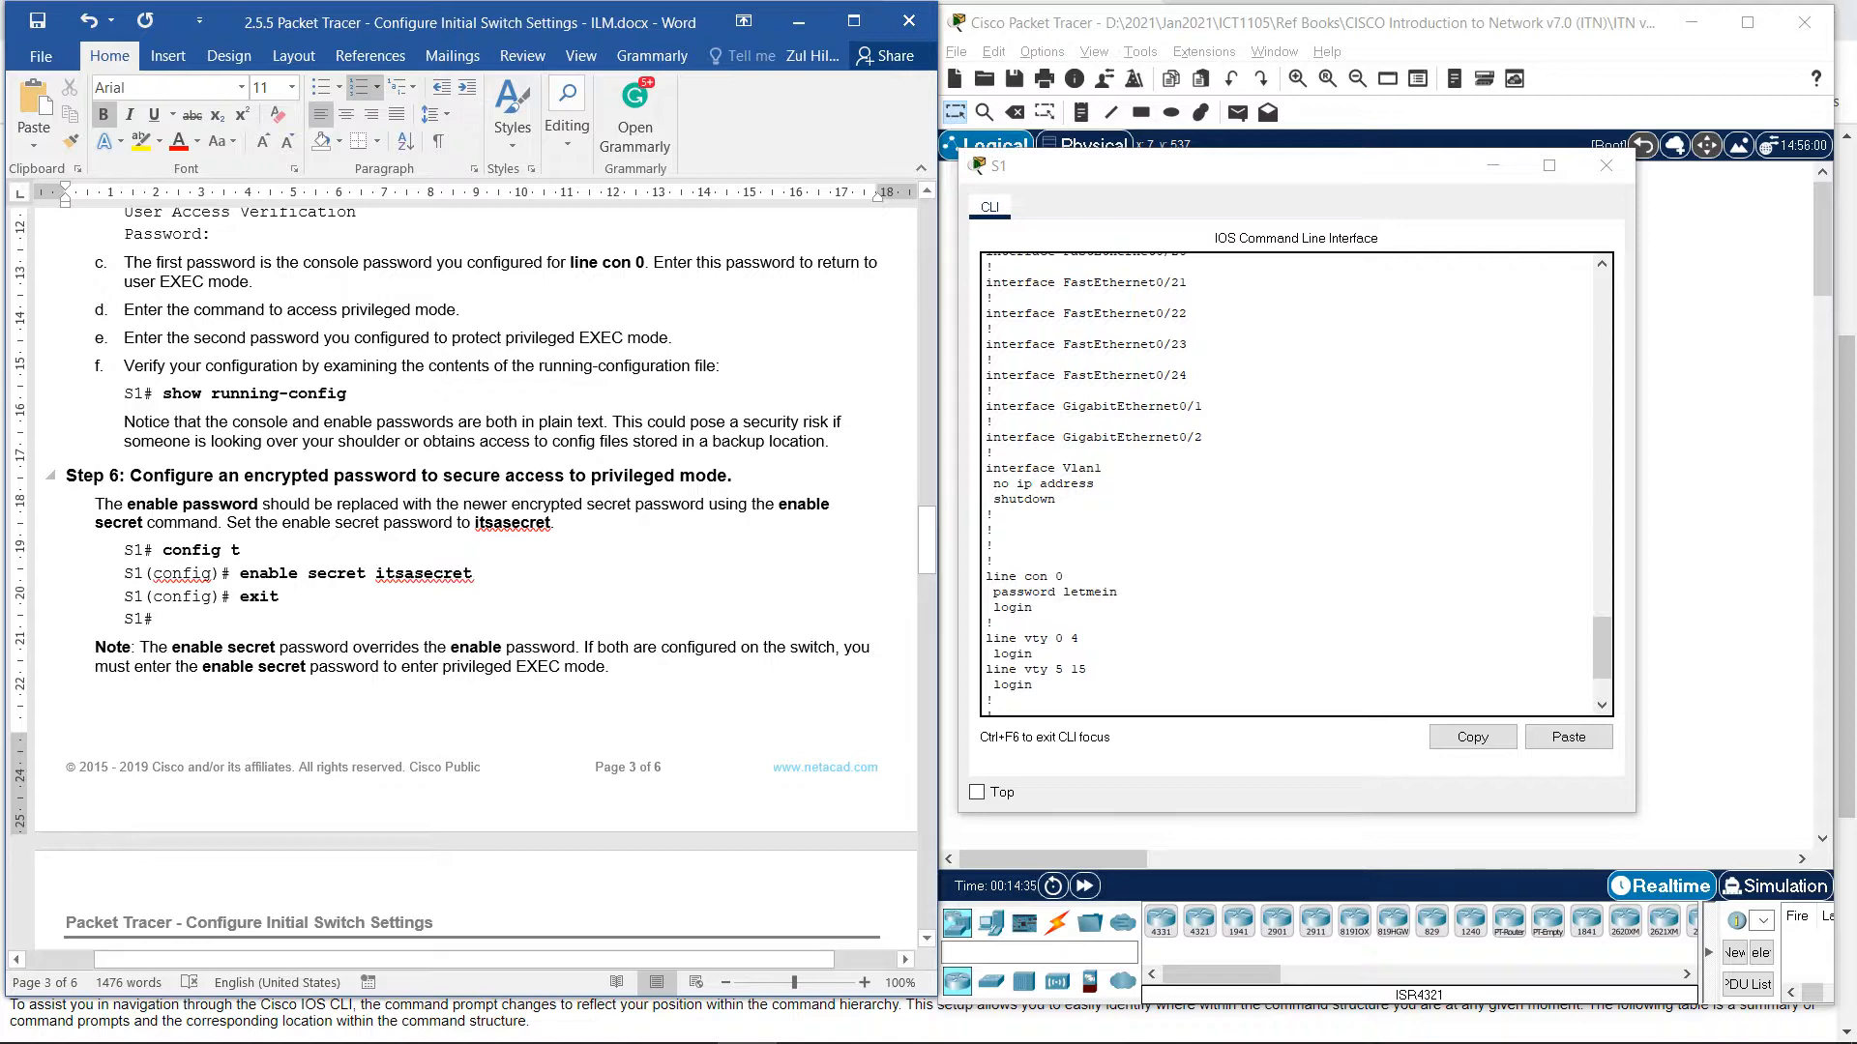
{"action": "left_click_drag", "start_coordinate": [529, 504], "coordinate": [496, 530]}
{"action": "left_click", "coordinate": [476, 522]}
{"action": "left_click_drag", "start_coordinate": [476, 527], "coordinate": [561, 528]}
{"action": "left_click", "coordinate": [1033, 685]}
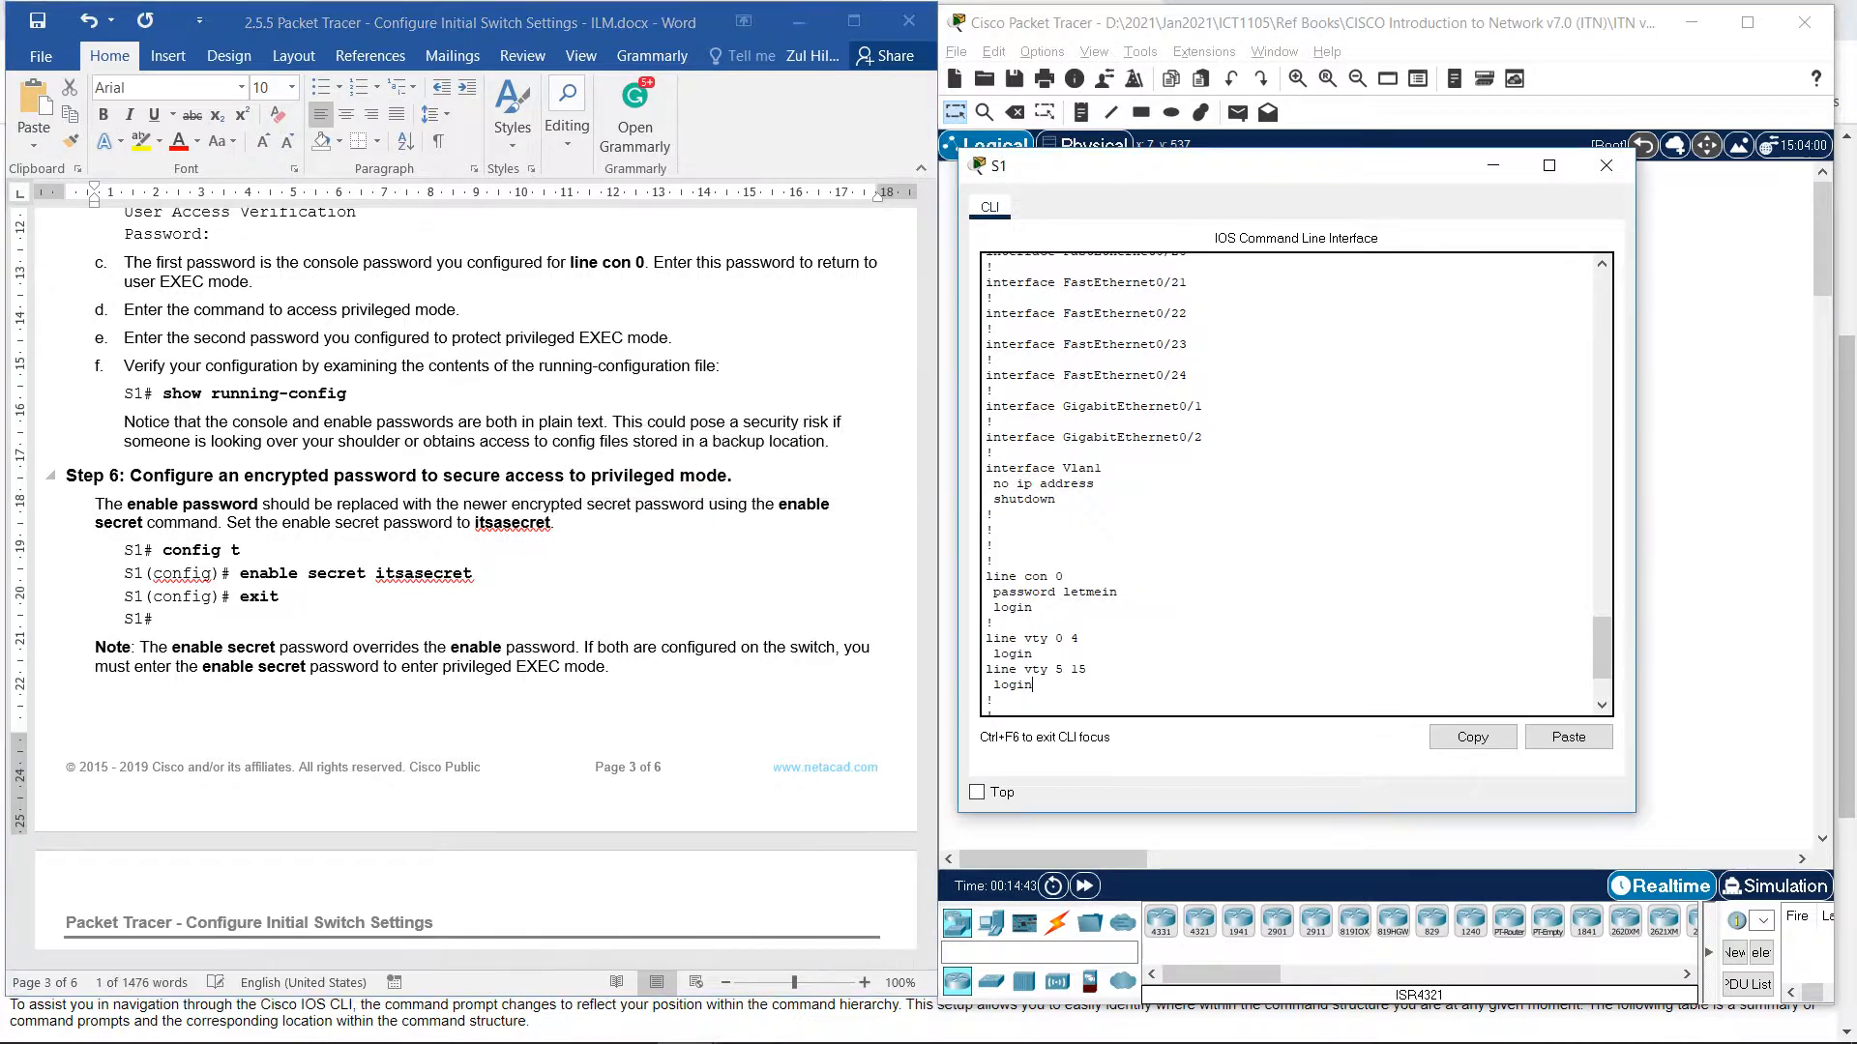
In conf t, configure the lab's enable secret password, then exit back to S1#.
{"action": "key", "text": "Return"}
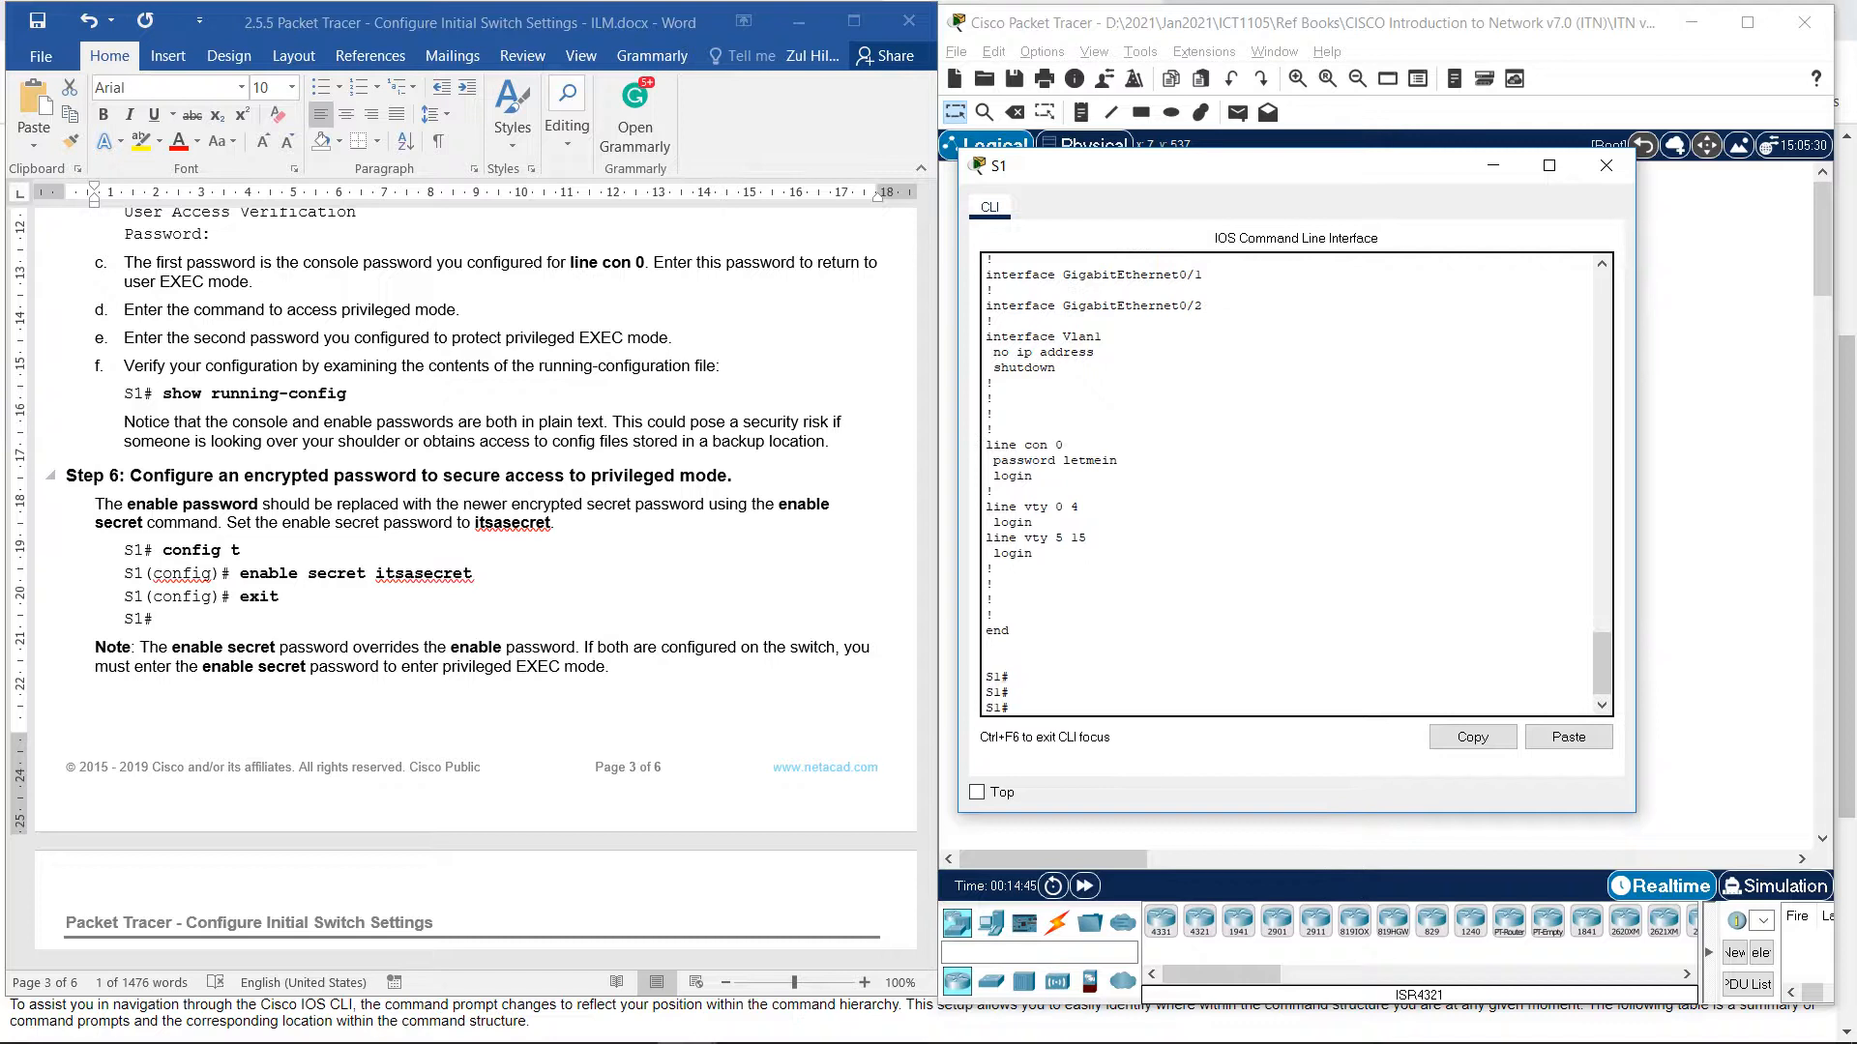
{"action": "type", "text": "conf t"}
{"action": "key", "text": "Tab"}
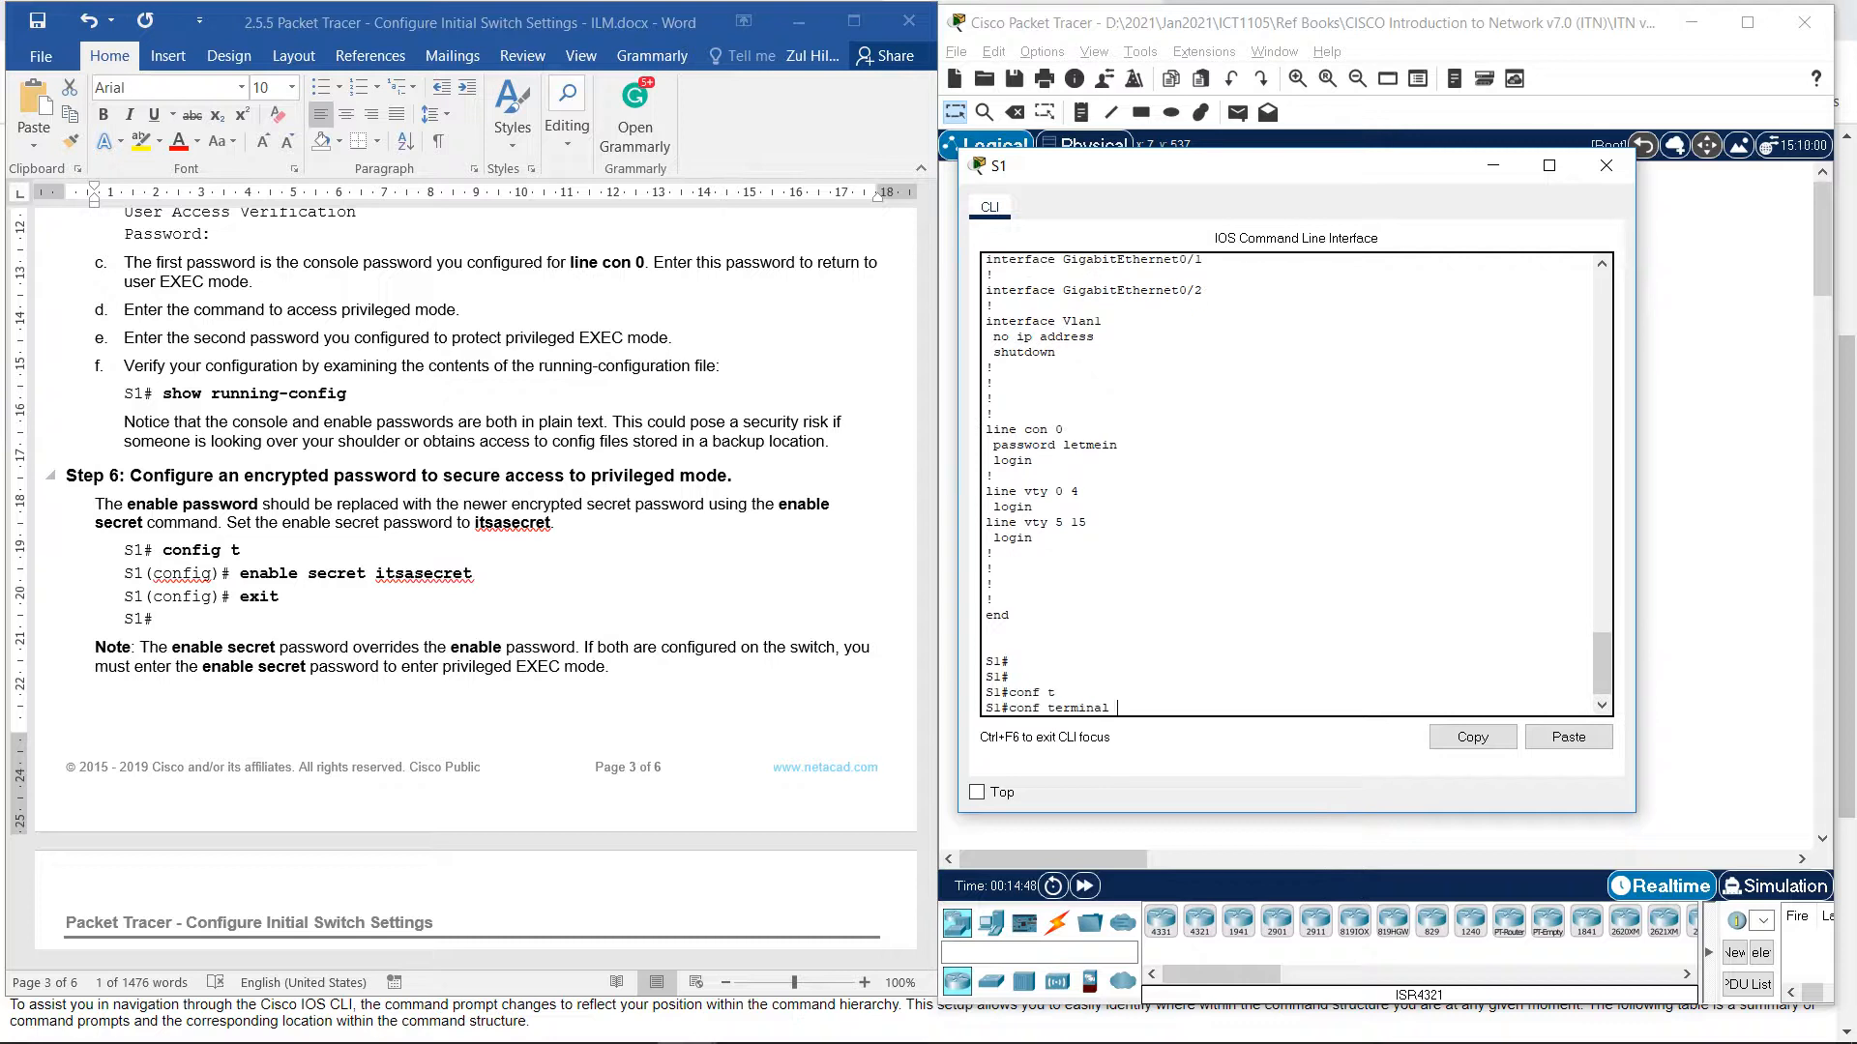
{"action": "key", "text": "Return"}
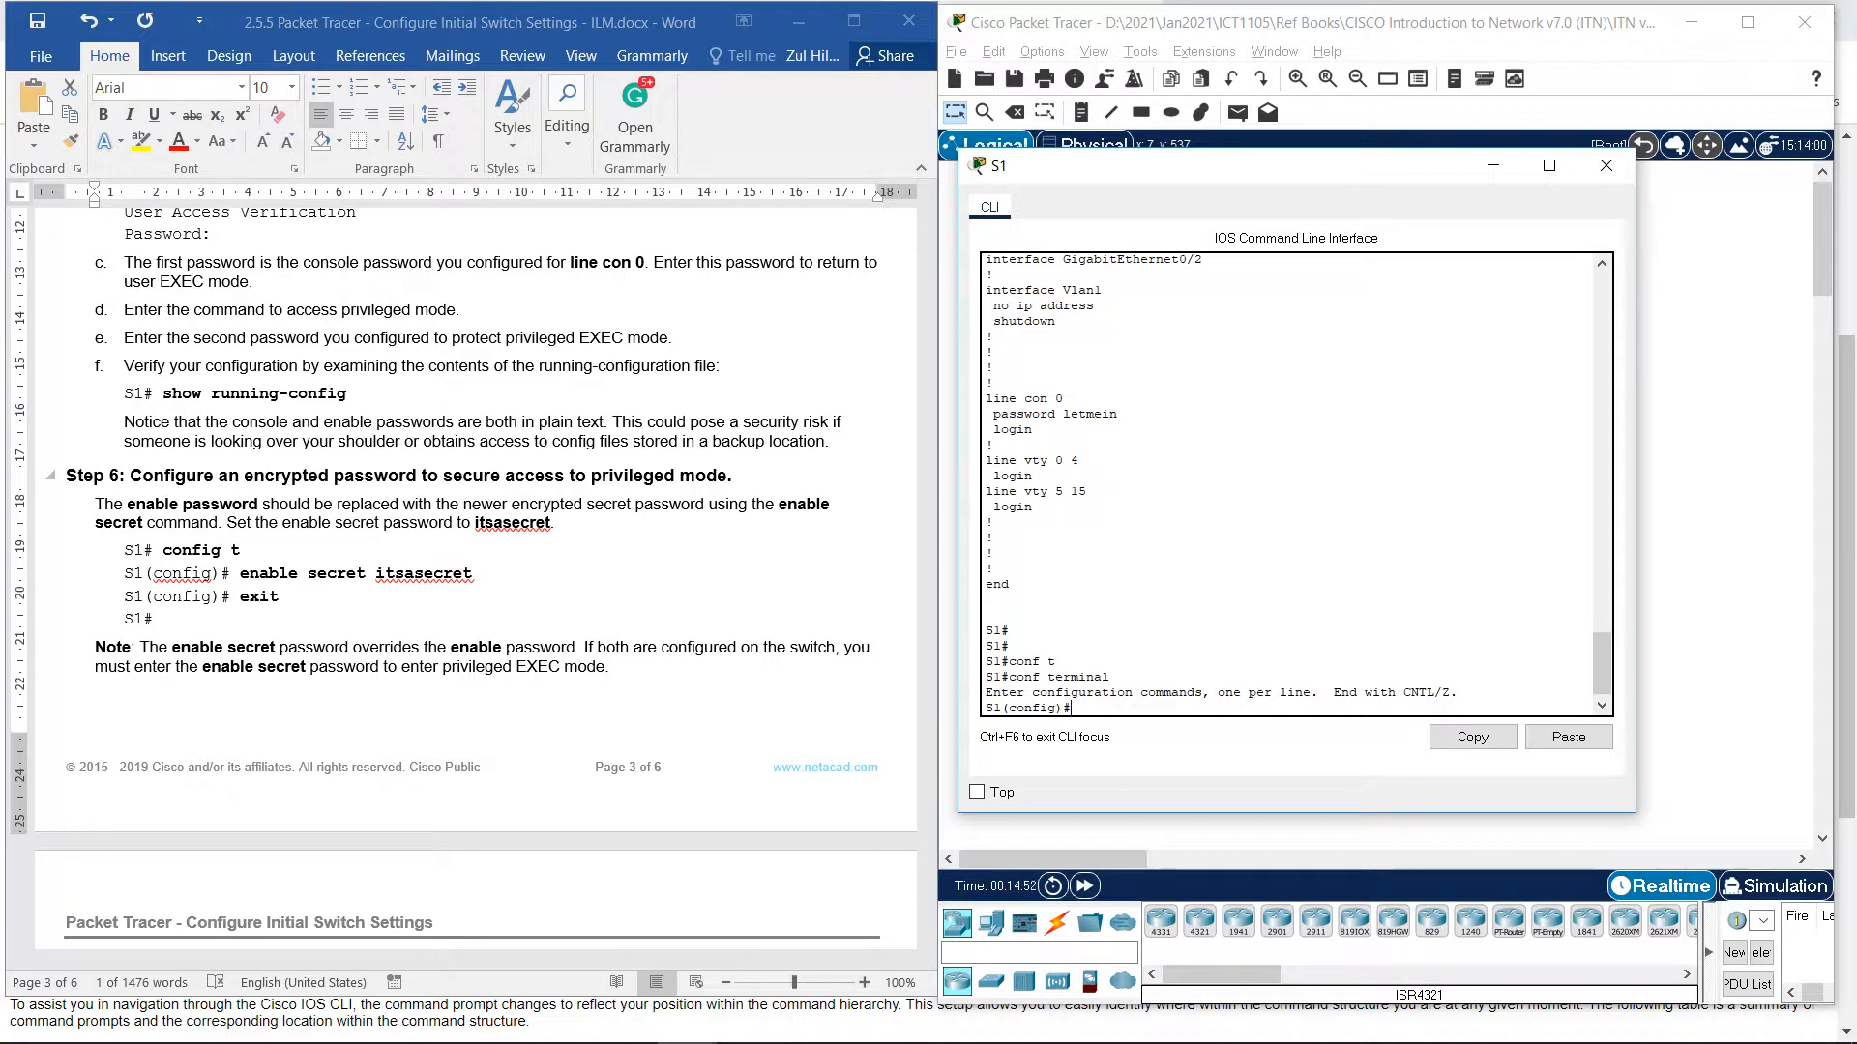
{"action": "type", "text": "enable secret"}
{"action": "type", "text": "itsasecret"}
{"action": "key", "text": "Return"}
{"action": "type", "text": "exi"}
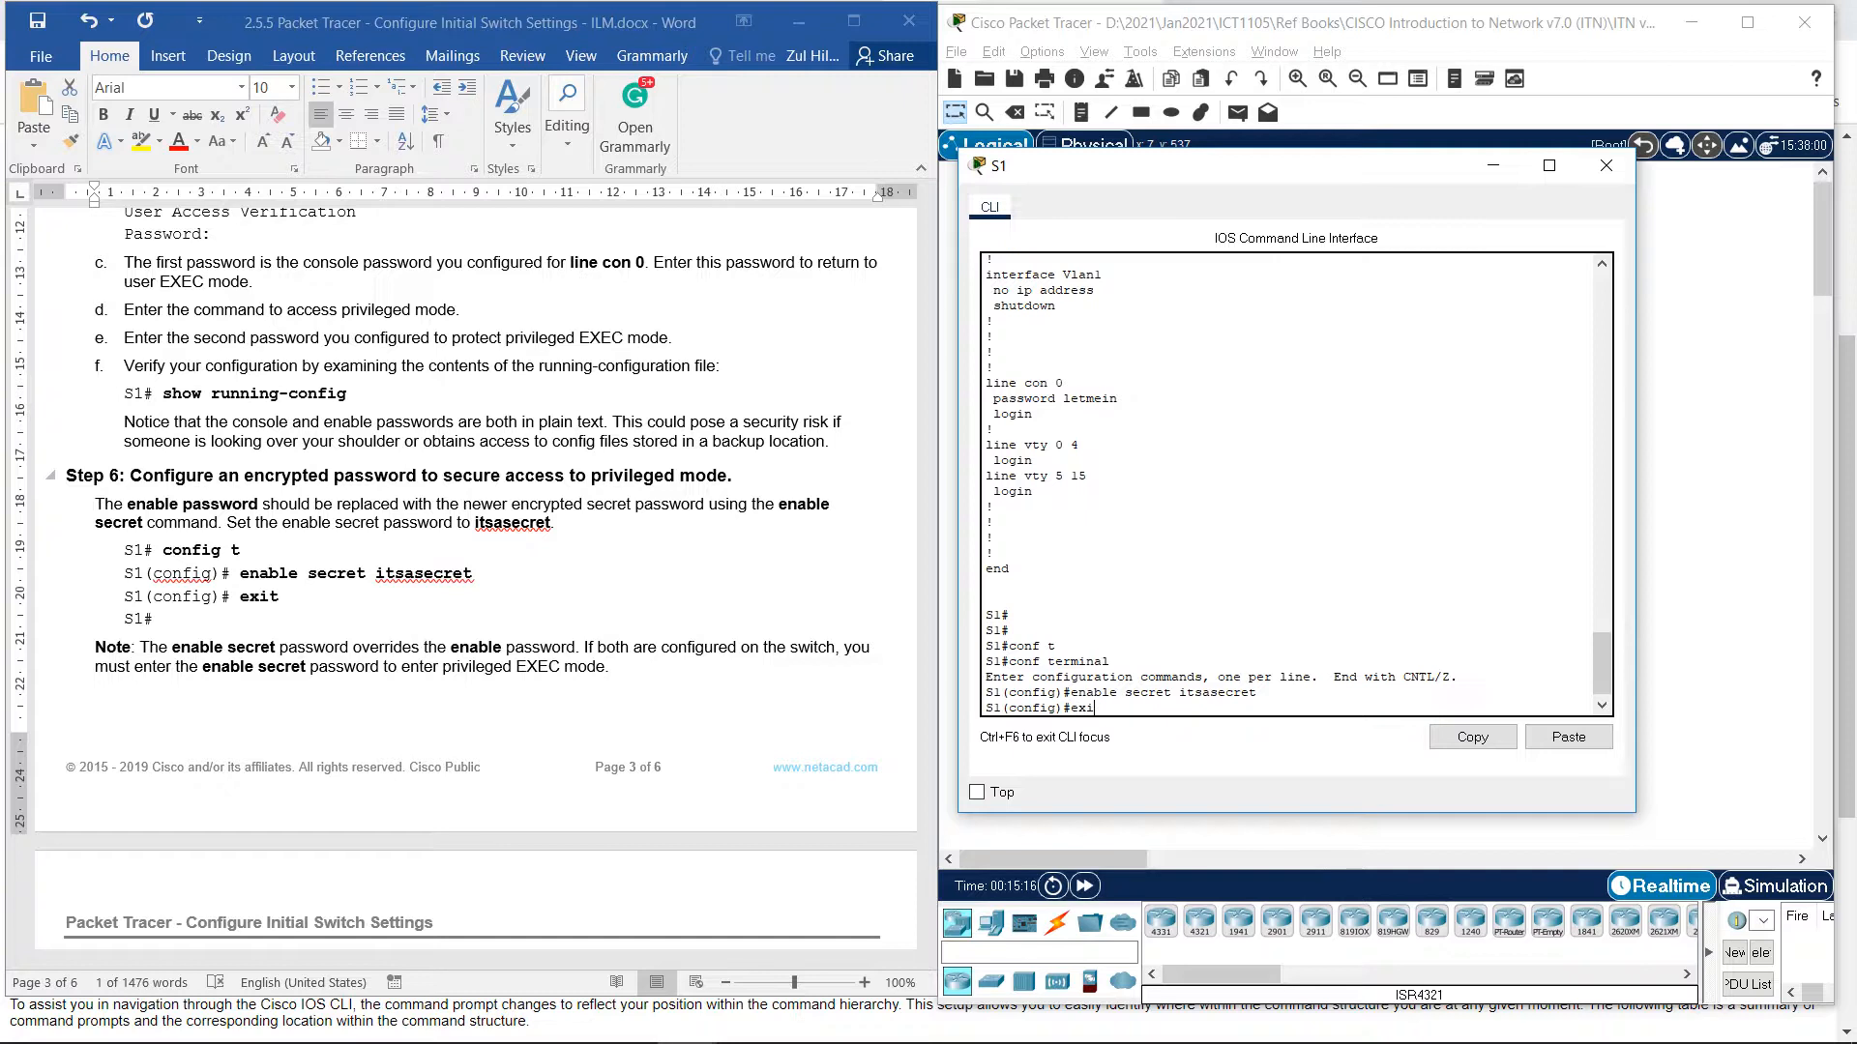
{"action": "type", "text": "t"}
{"action": "key", "text": "Return"}
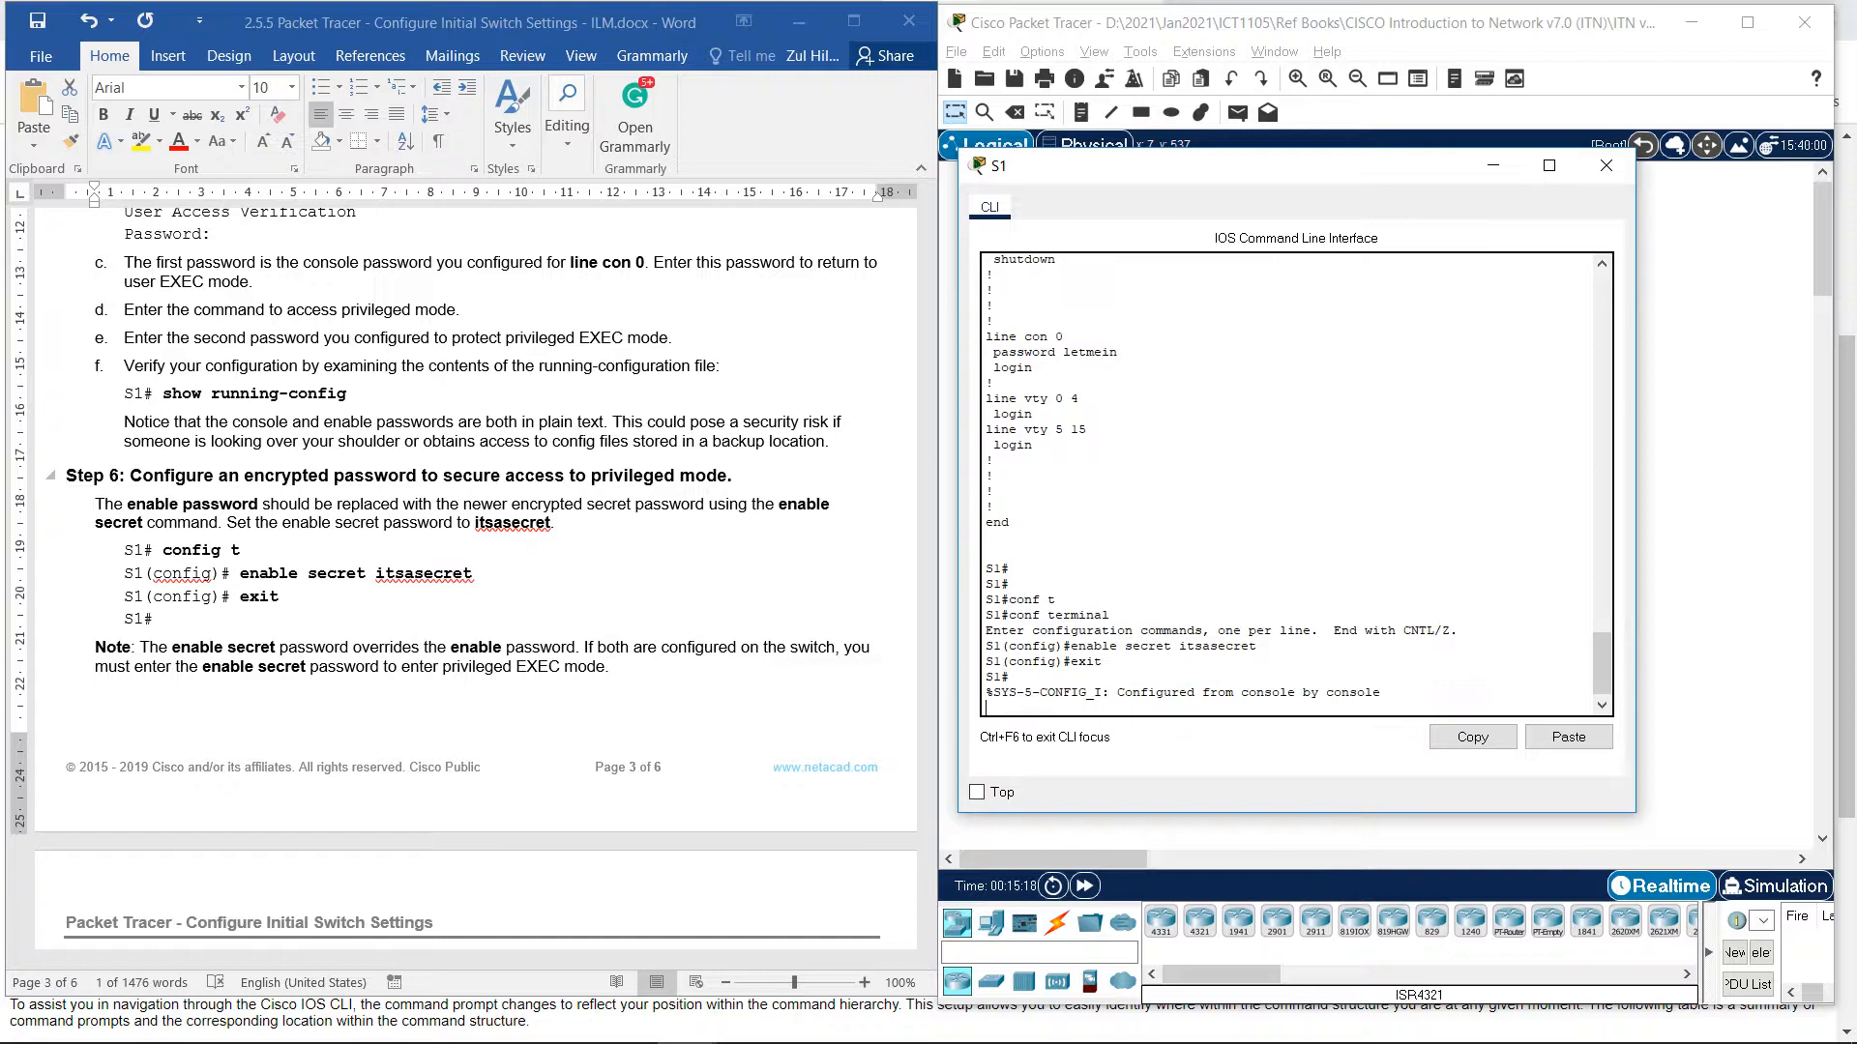
{"action": "key", "text": "Return"}
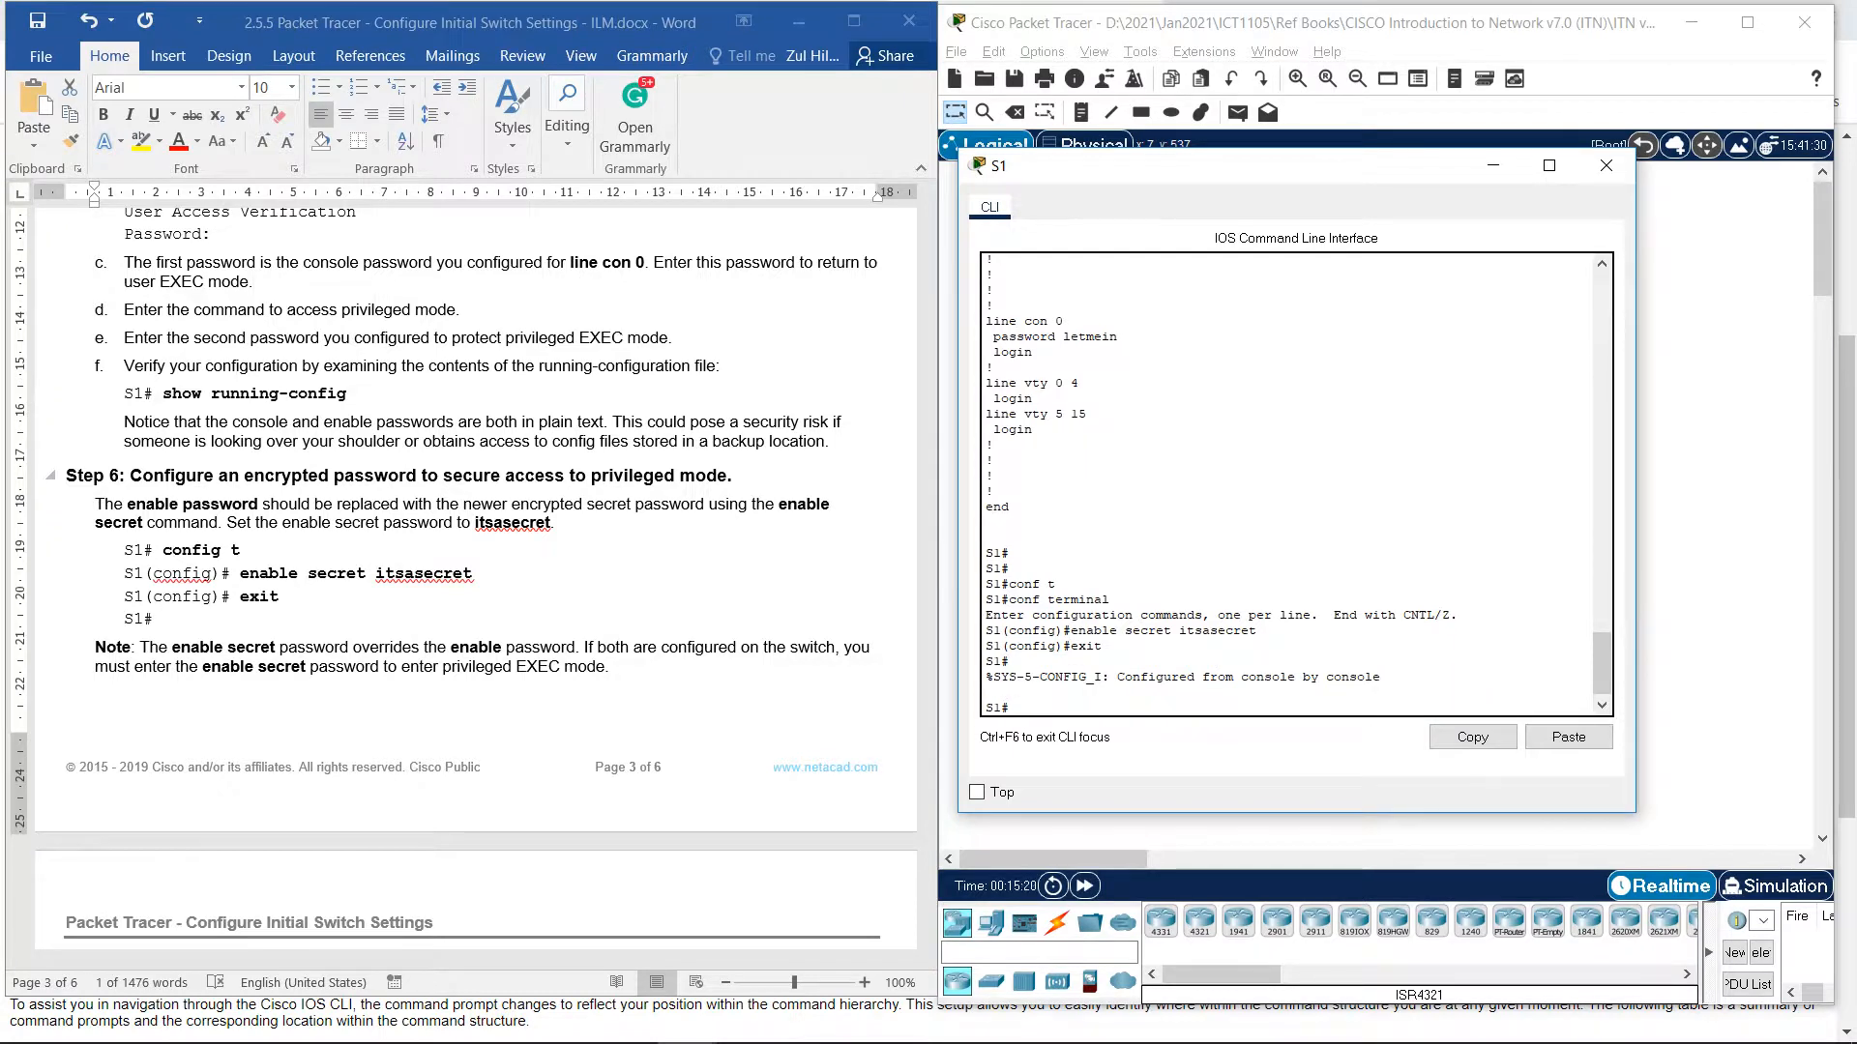
{"action": "scroll", "coordinate": [476, 570], "scroll_direction": "down", "scroll_amount": 2}
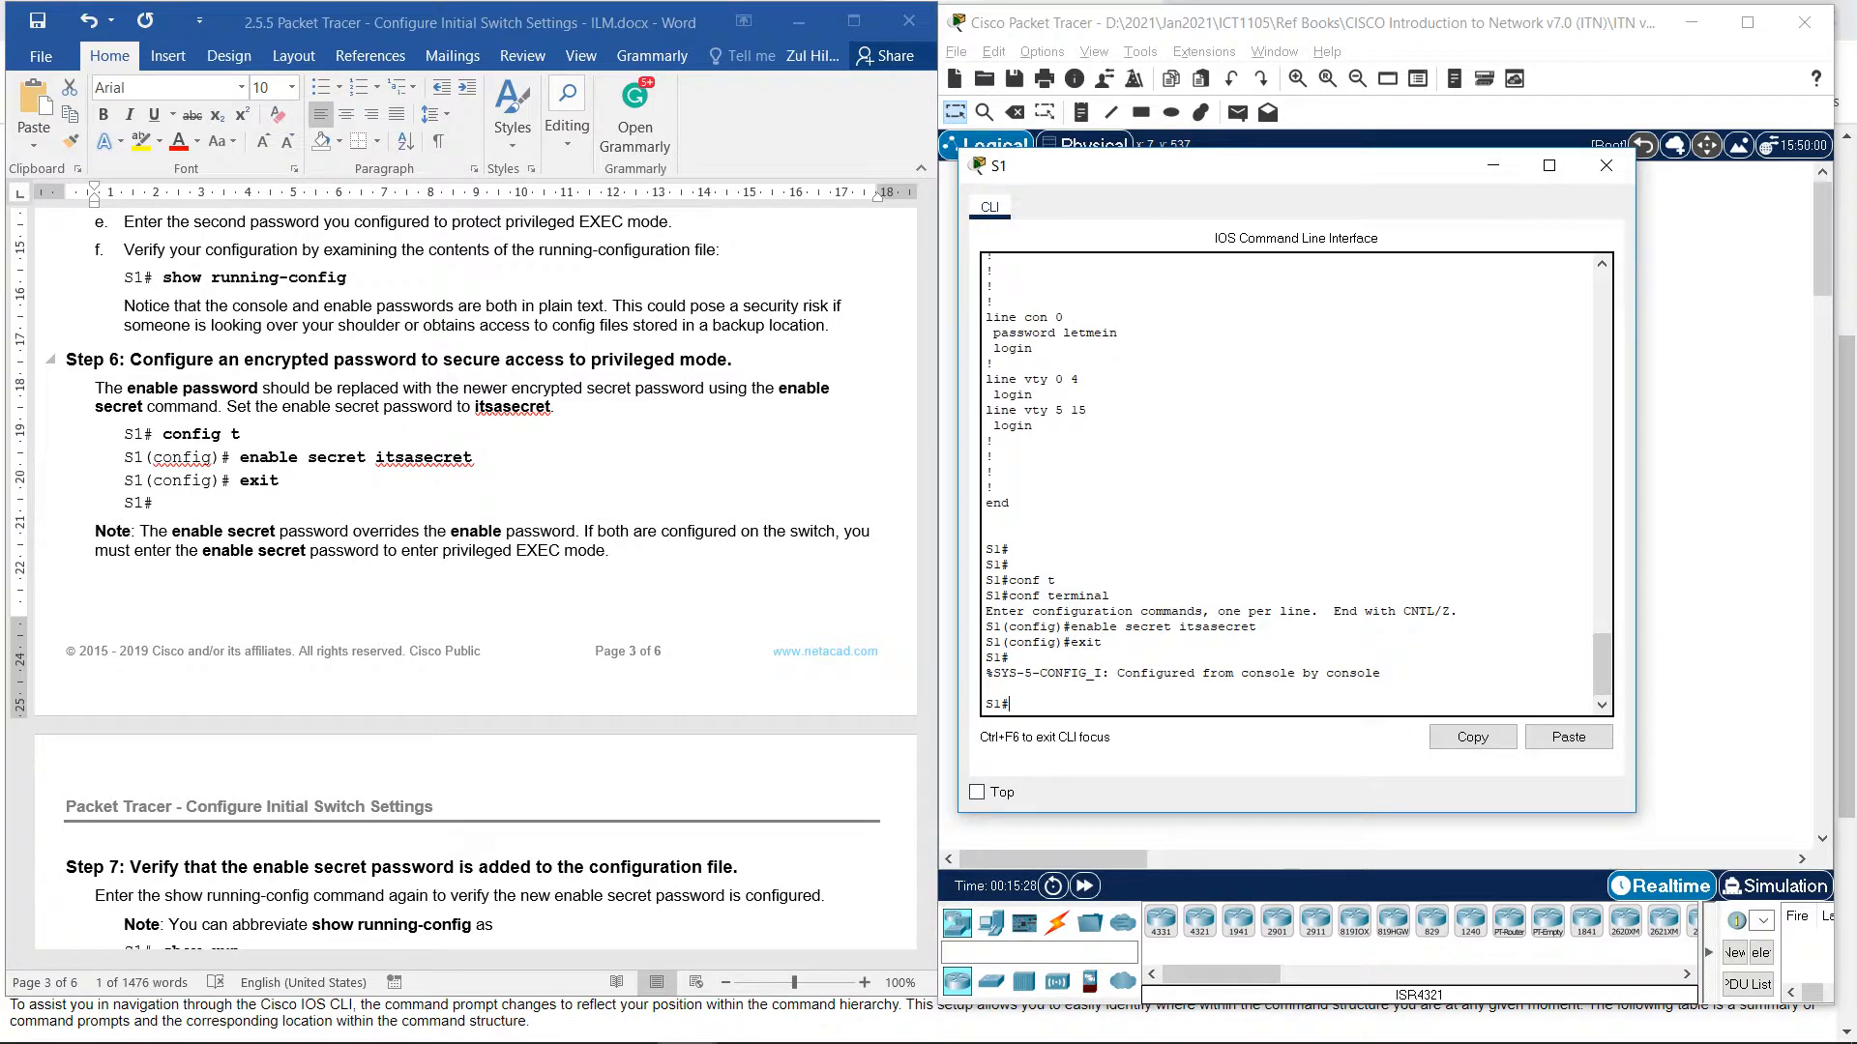
{"action": "scroll", "coordinate": [476, 570], "scroll_direction": "down", "scroll_amount": 1}
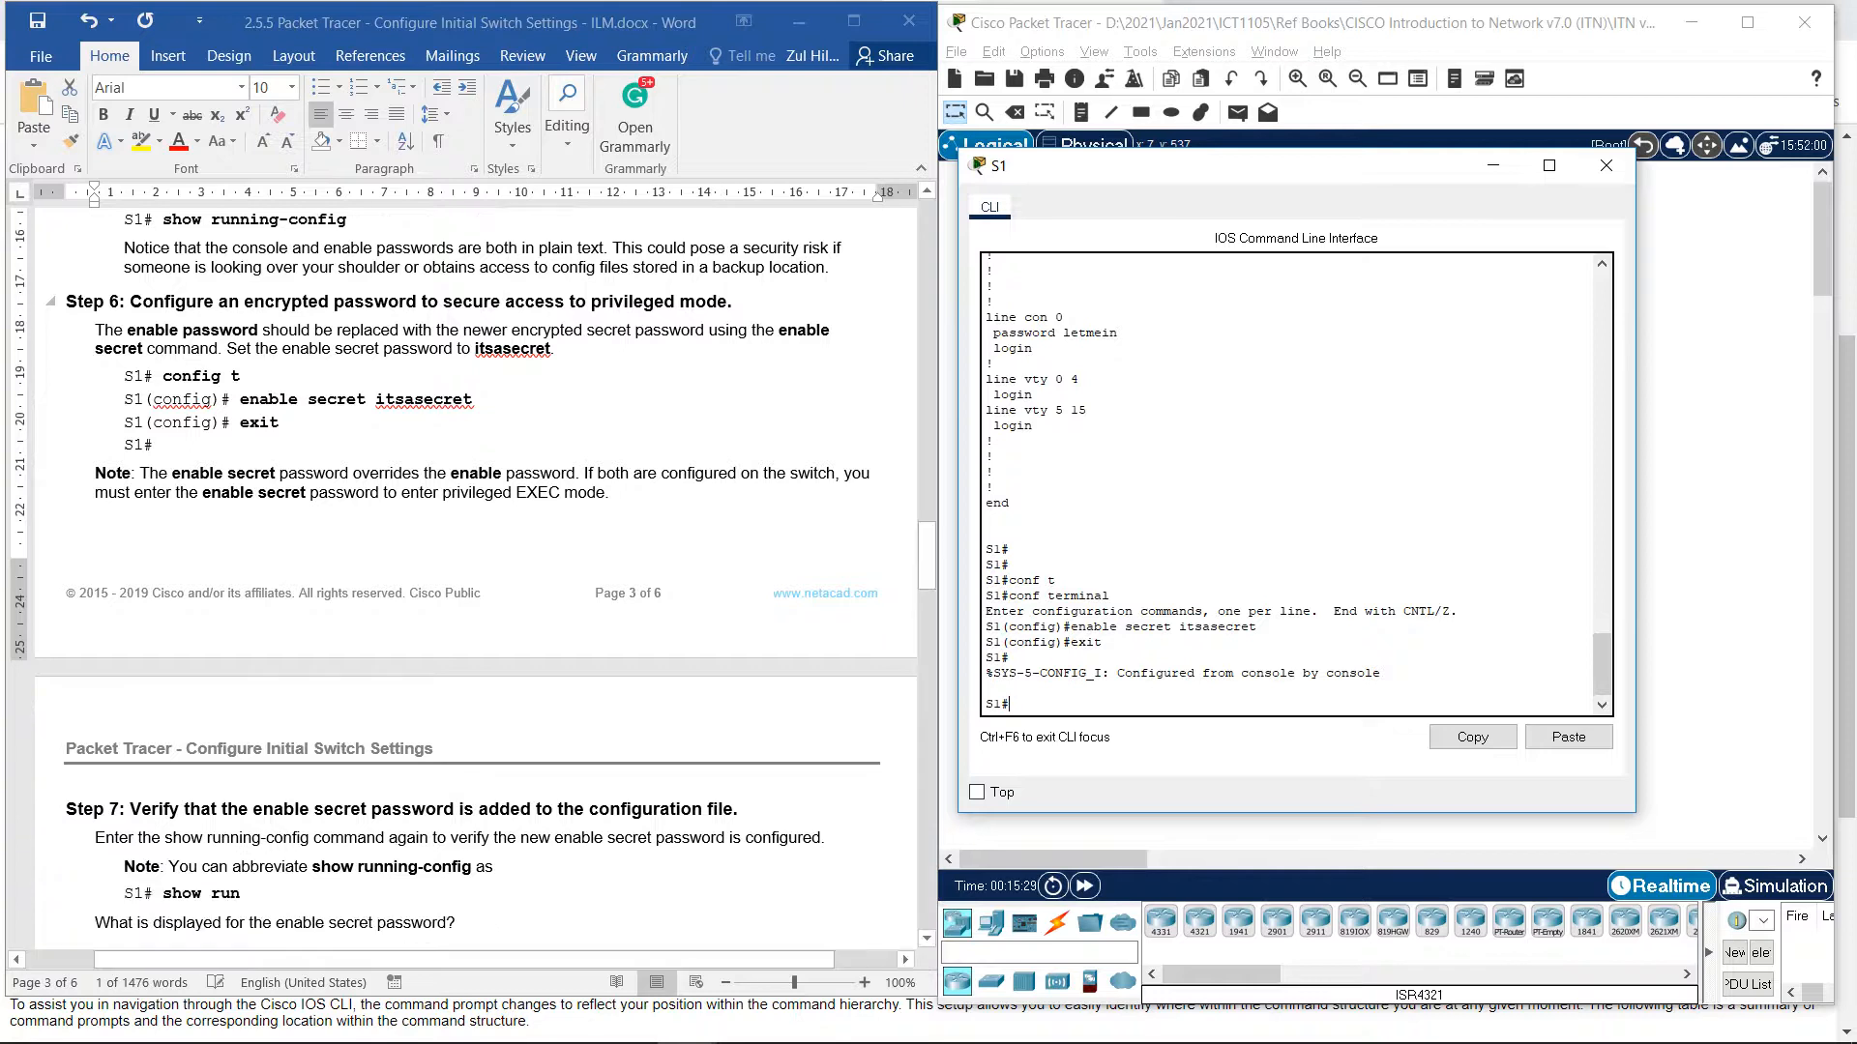
{"action": "scroll", "coordinate": [476, 570], "scroll_direction": "down", "scroll_amount": 1}
{"action": "scroll", "coordinate": [476, 570], "scroll_direction": "down", "scroll_amount": 1}
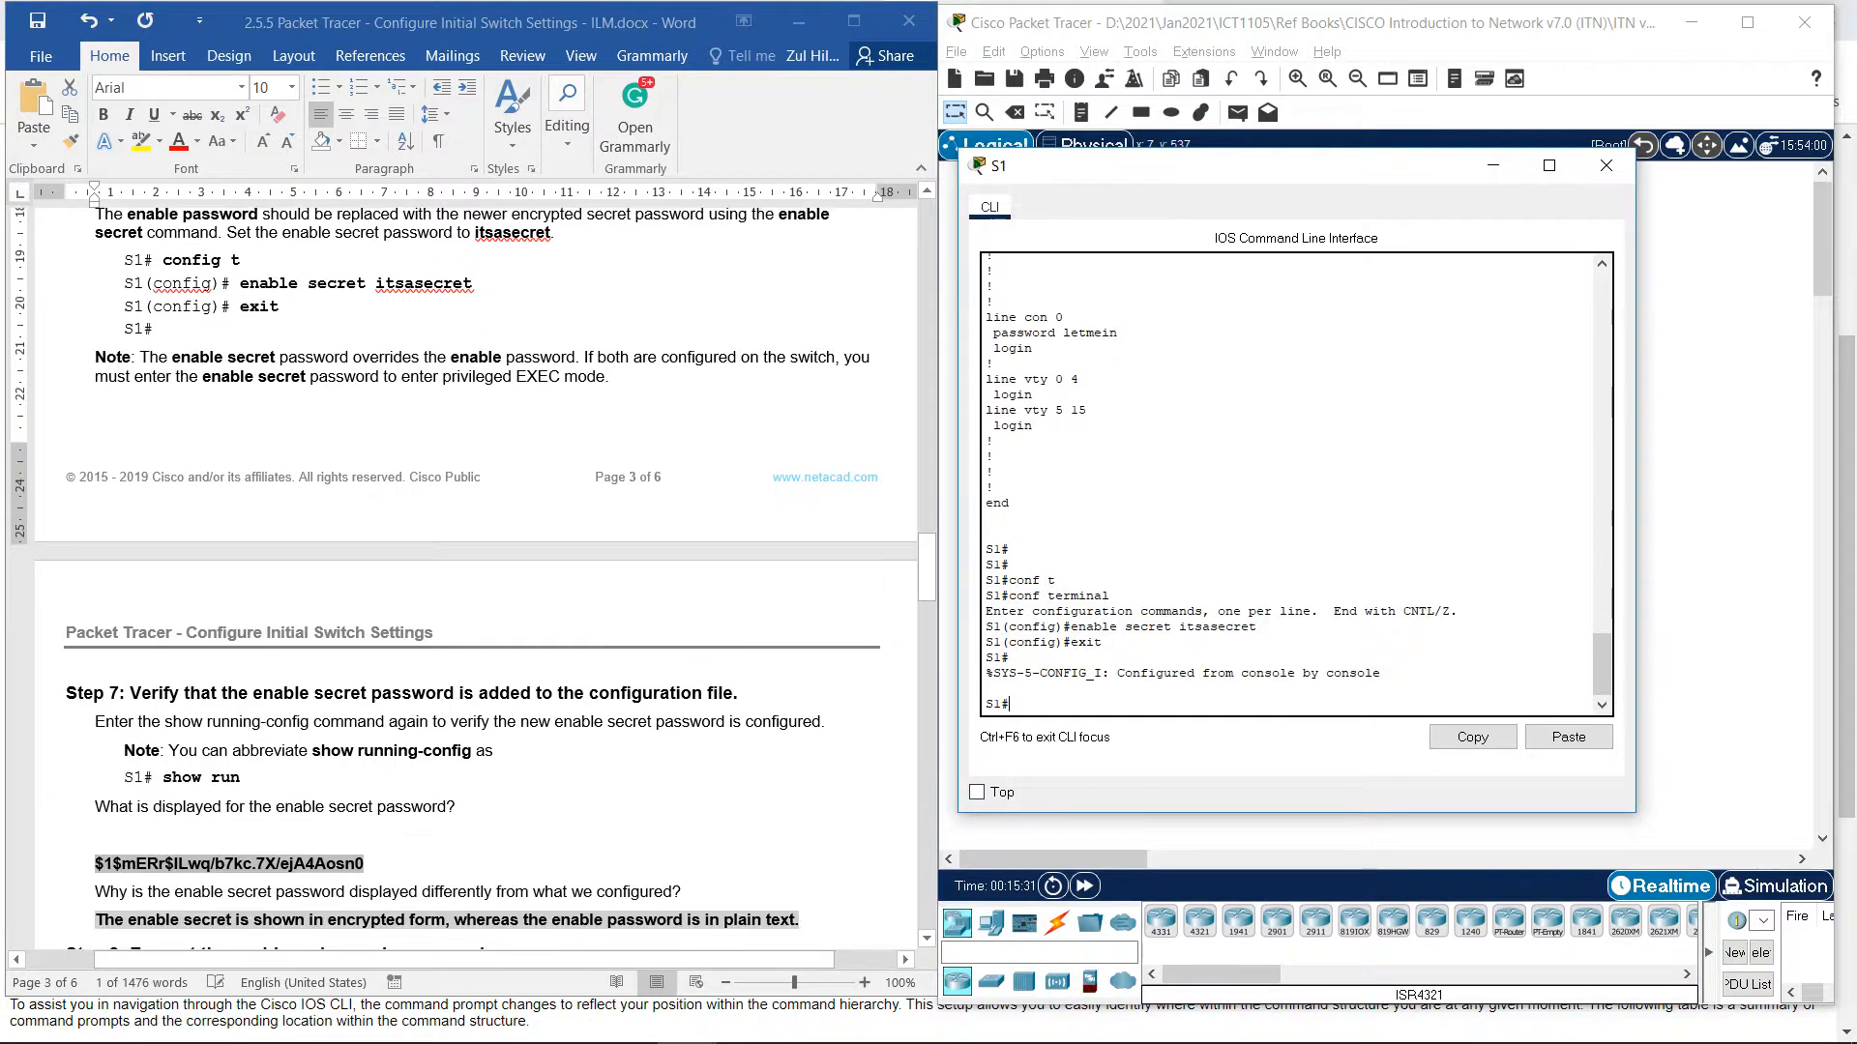
{"action": "scroll", "coordinate": [476, 571], "scroll_direction": "down", "scroll_amount": 3}
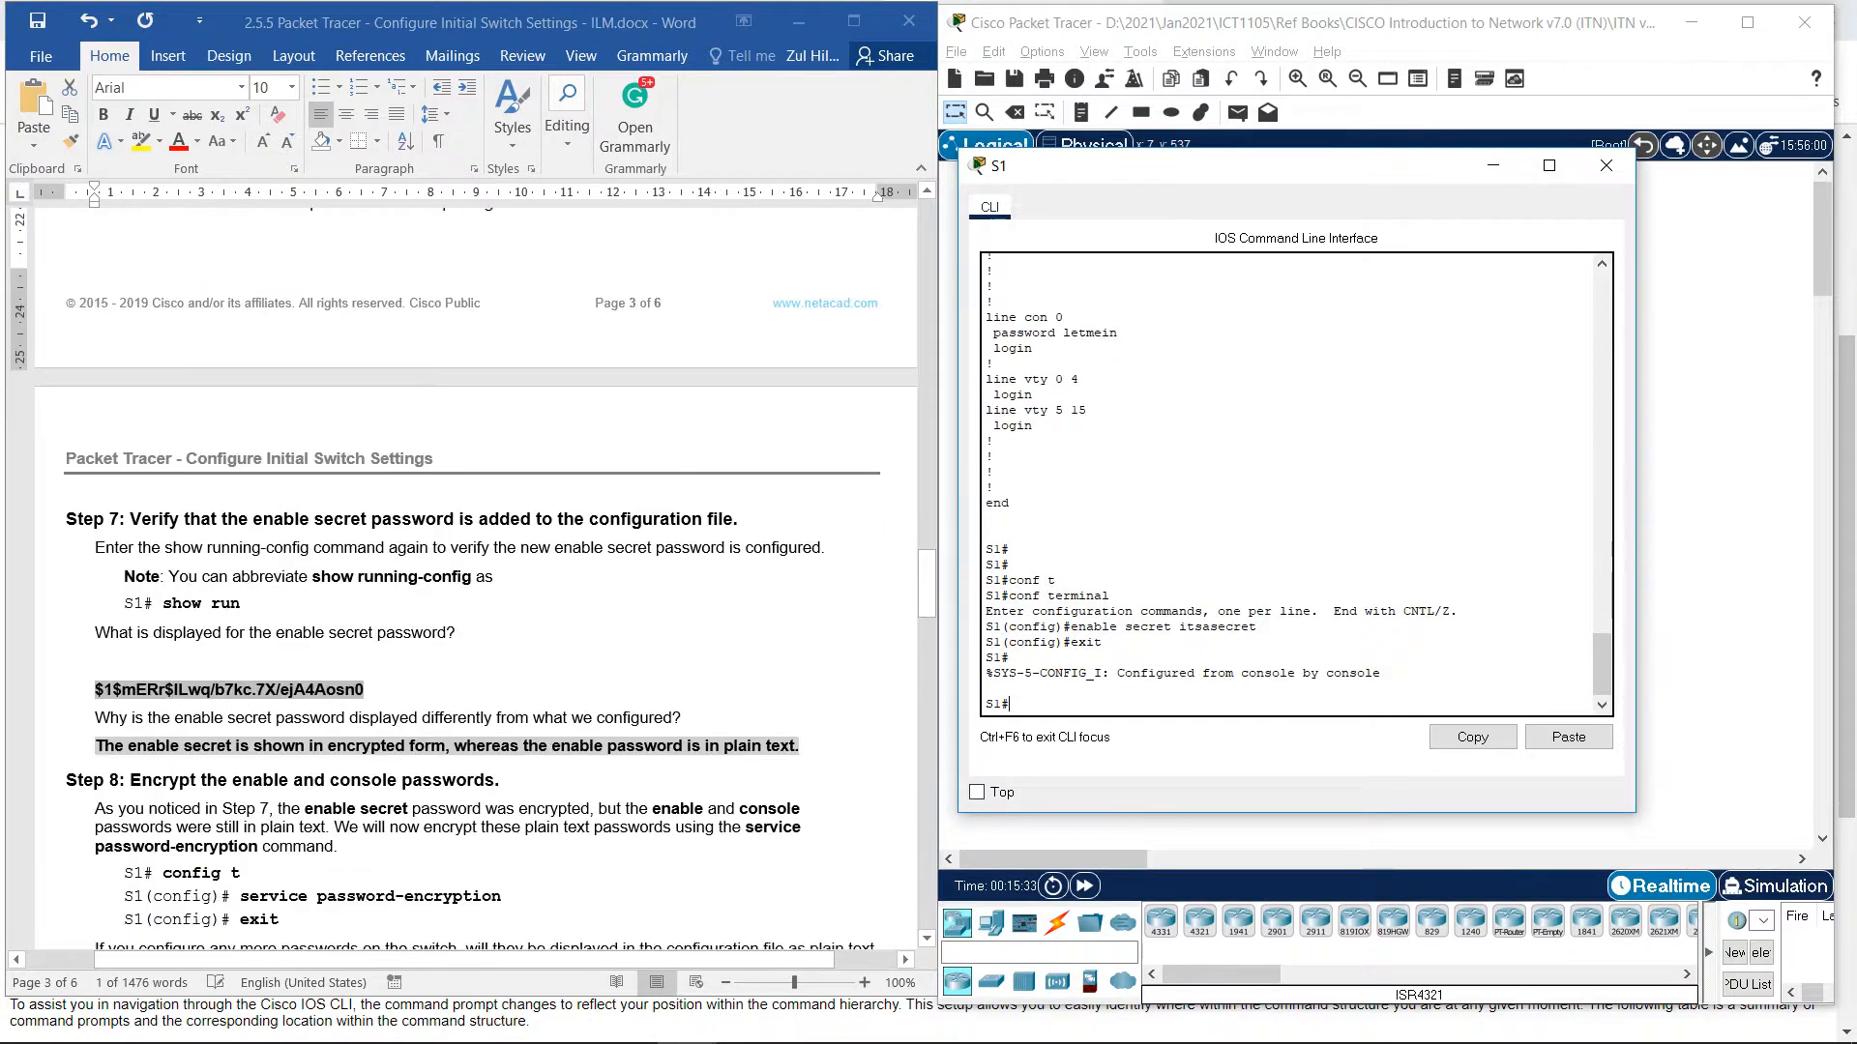
{"action": "scroll", "coordinate": [473, 593], "scroll_direction": "down", "scroll_amount": 2}
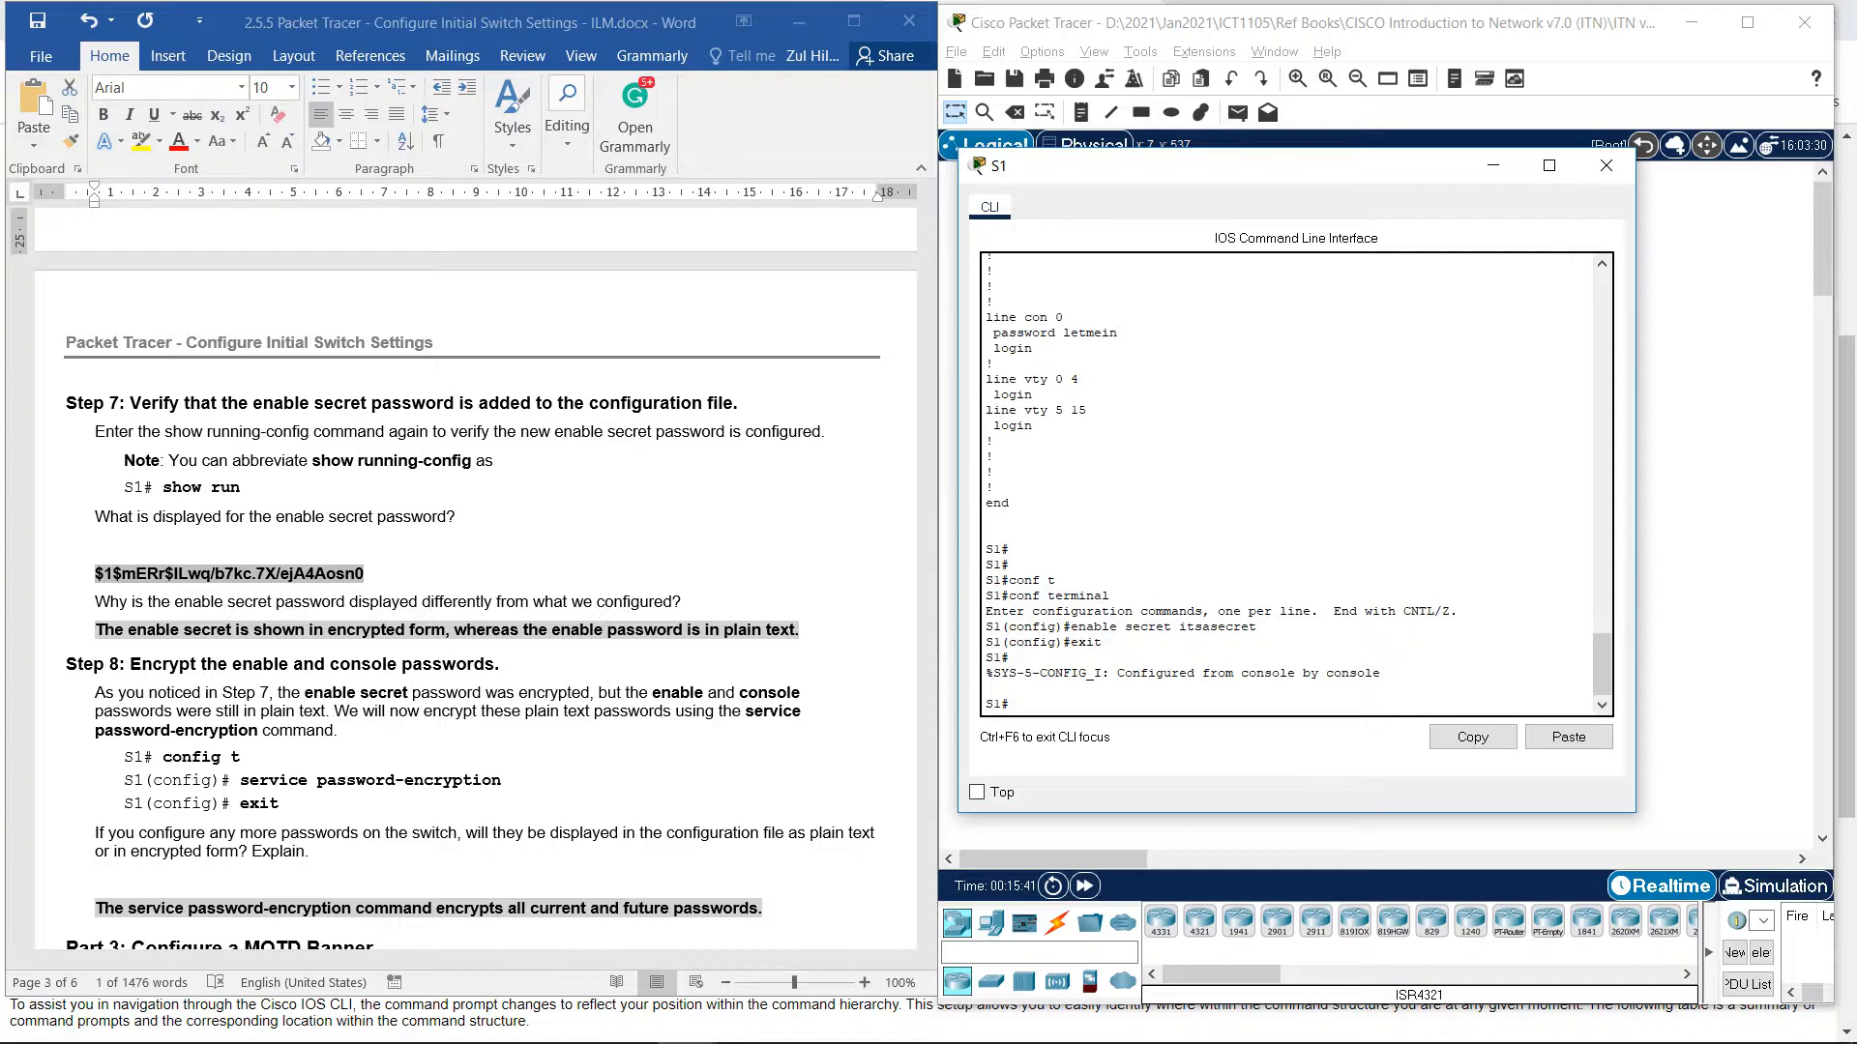
Run show running-config on S1 using Tab completion.
{"action": "type", "text": "sh"}
{"action": "key", "text": "Tab"}
{"action": "type", "text": "run"}
{"action": "key", "text": "Tab"}
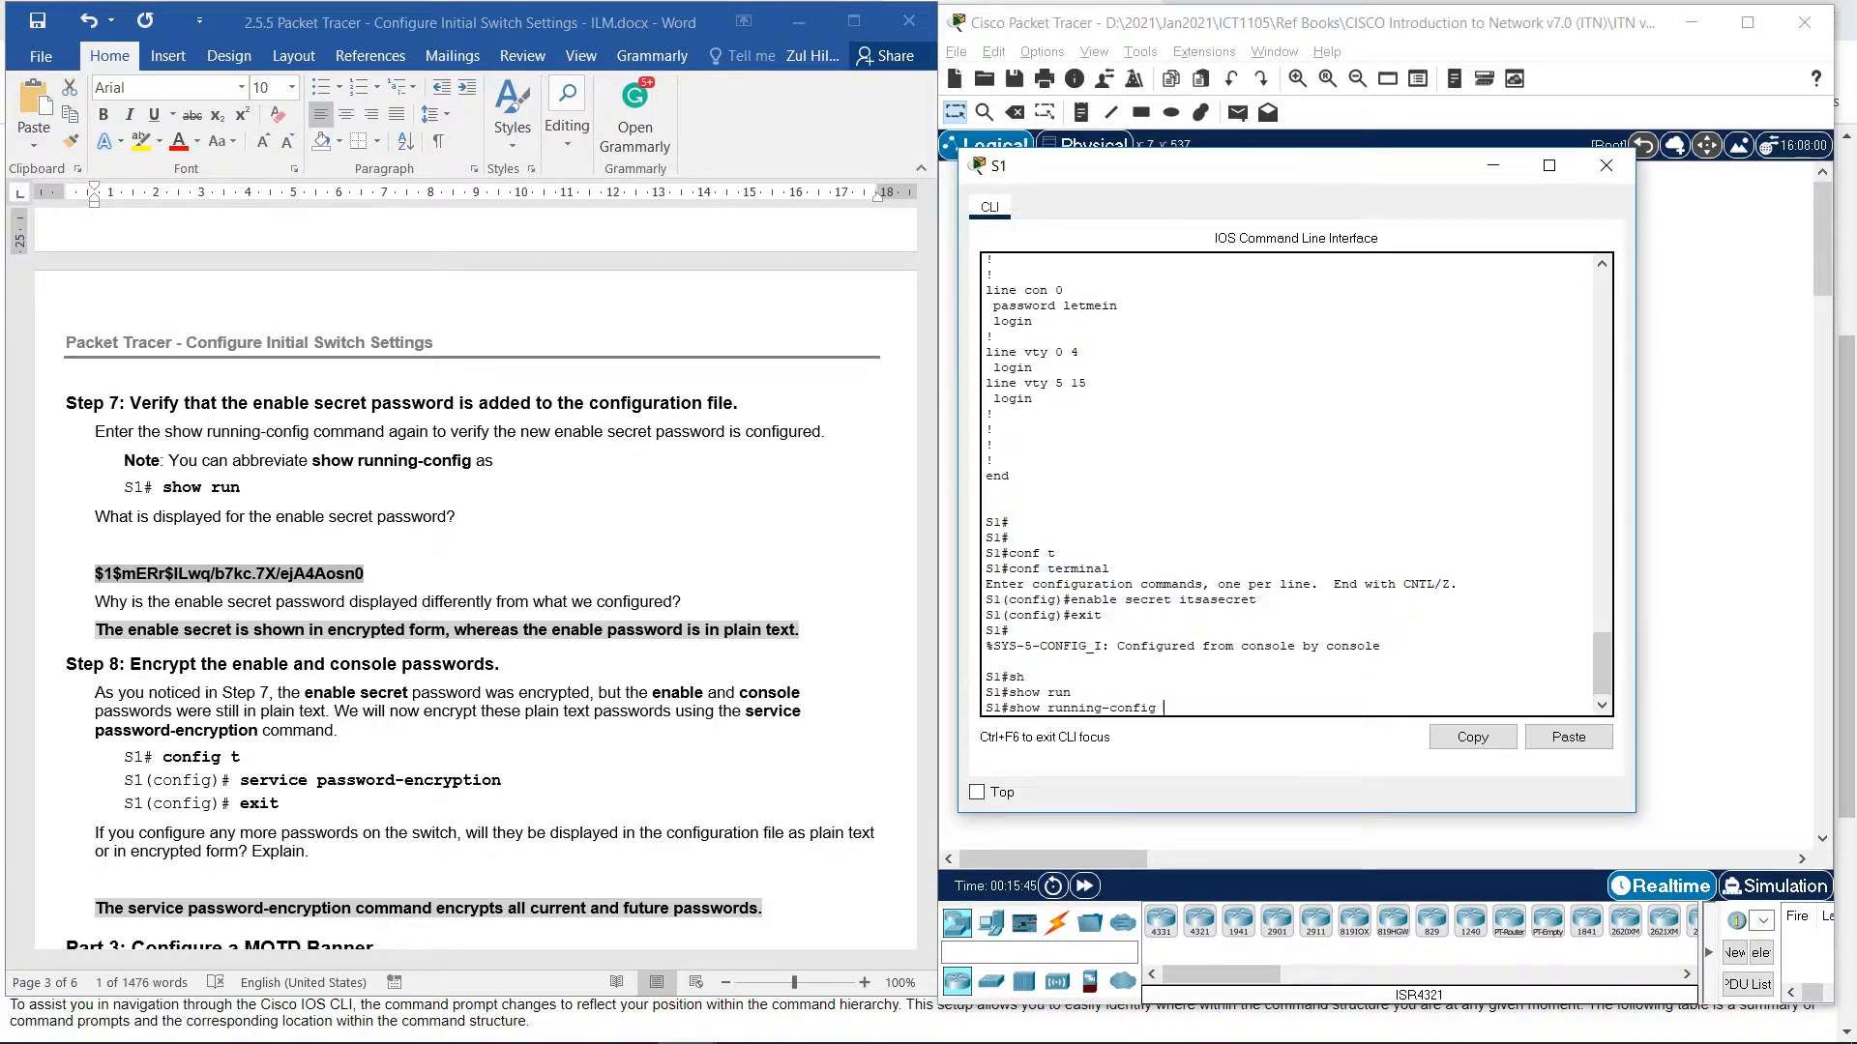
{"action": "key", "text": "Return"}
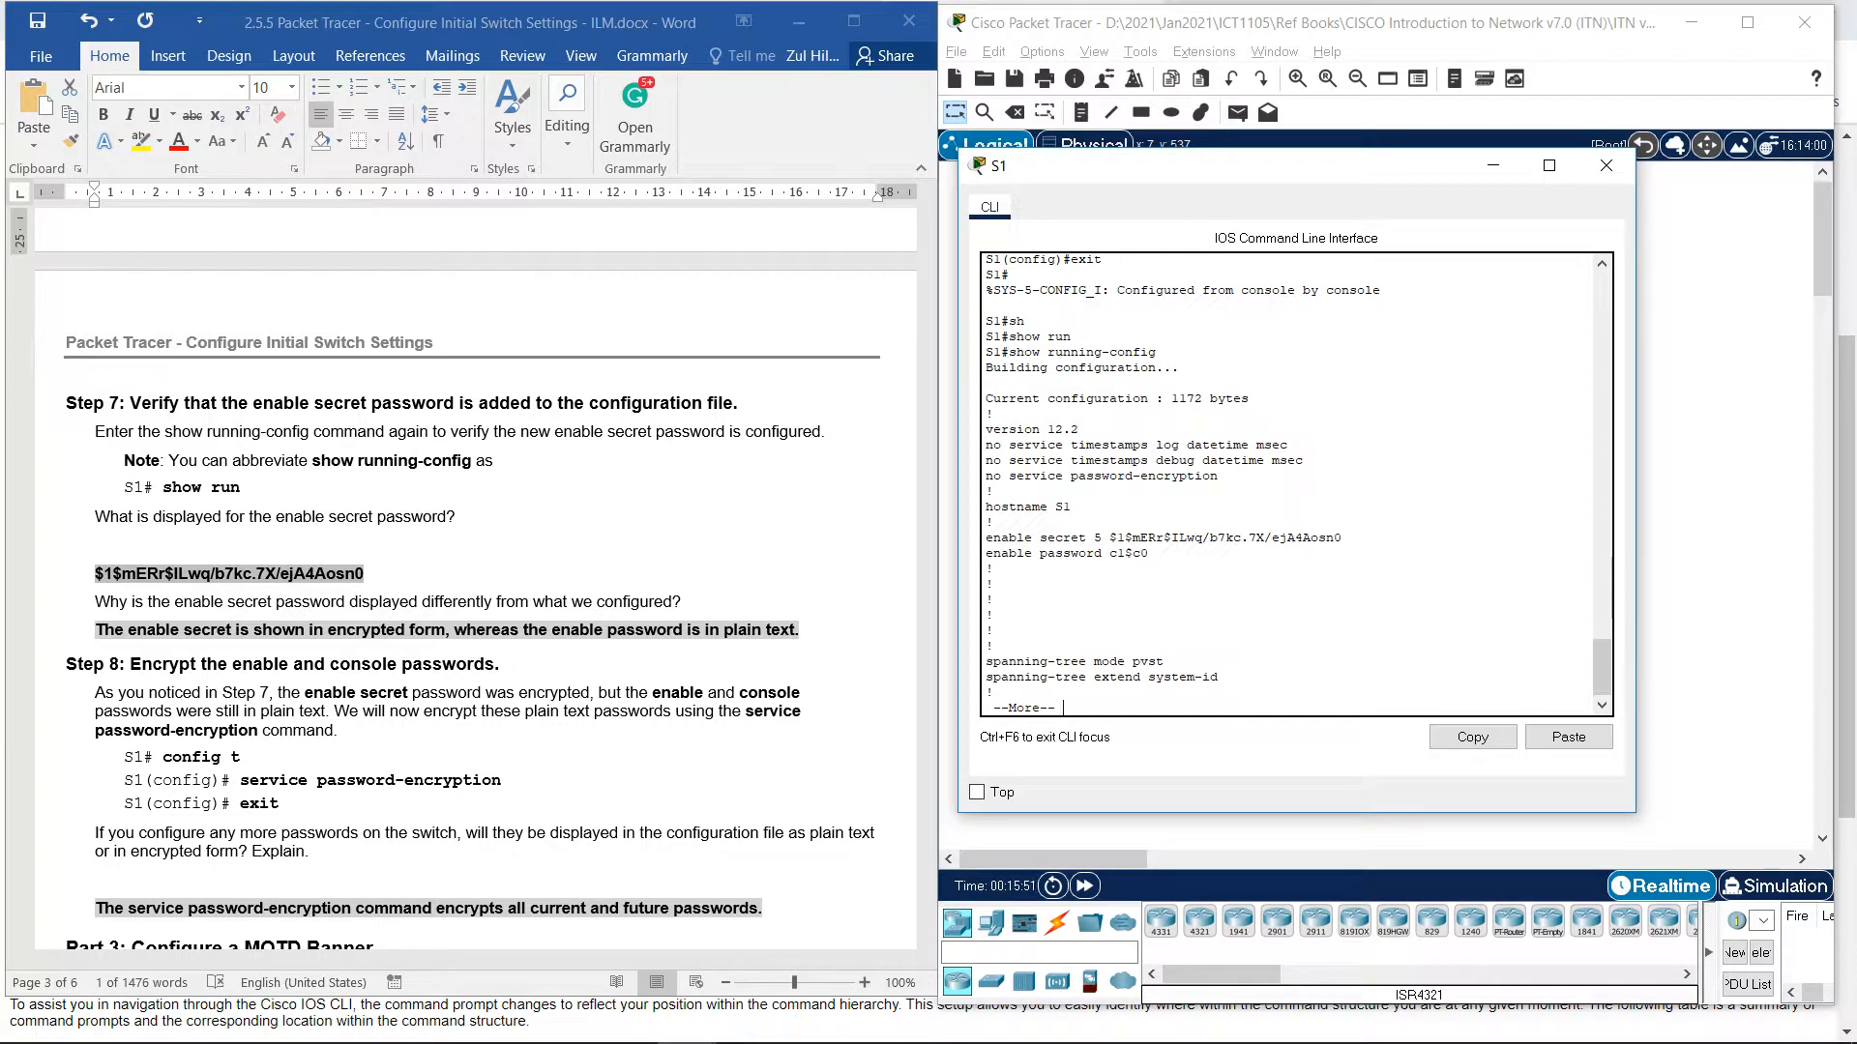
Compare the hashed enable secret with the plain-text enable password in the output.
{"action": "scroll", "coordinate": [1296, 484], "scroll_direction": "up", "scroll_amount": 3}
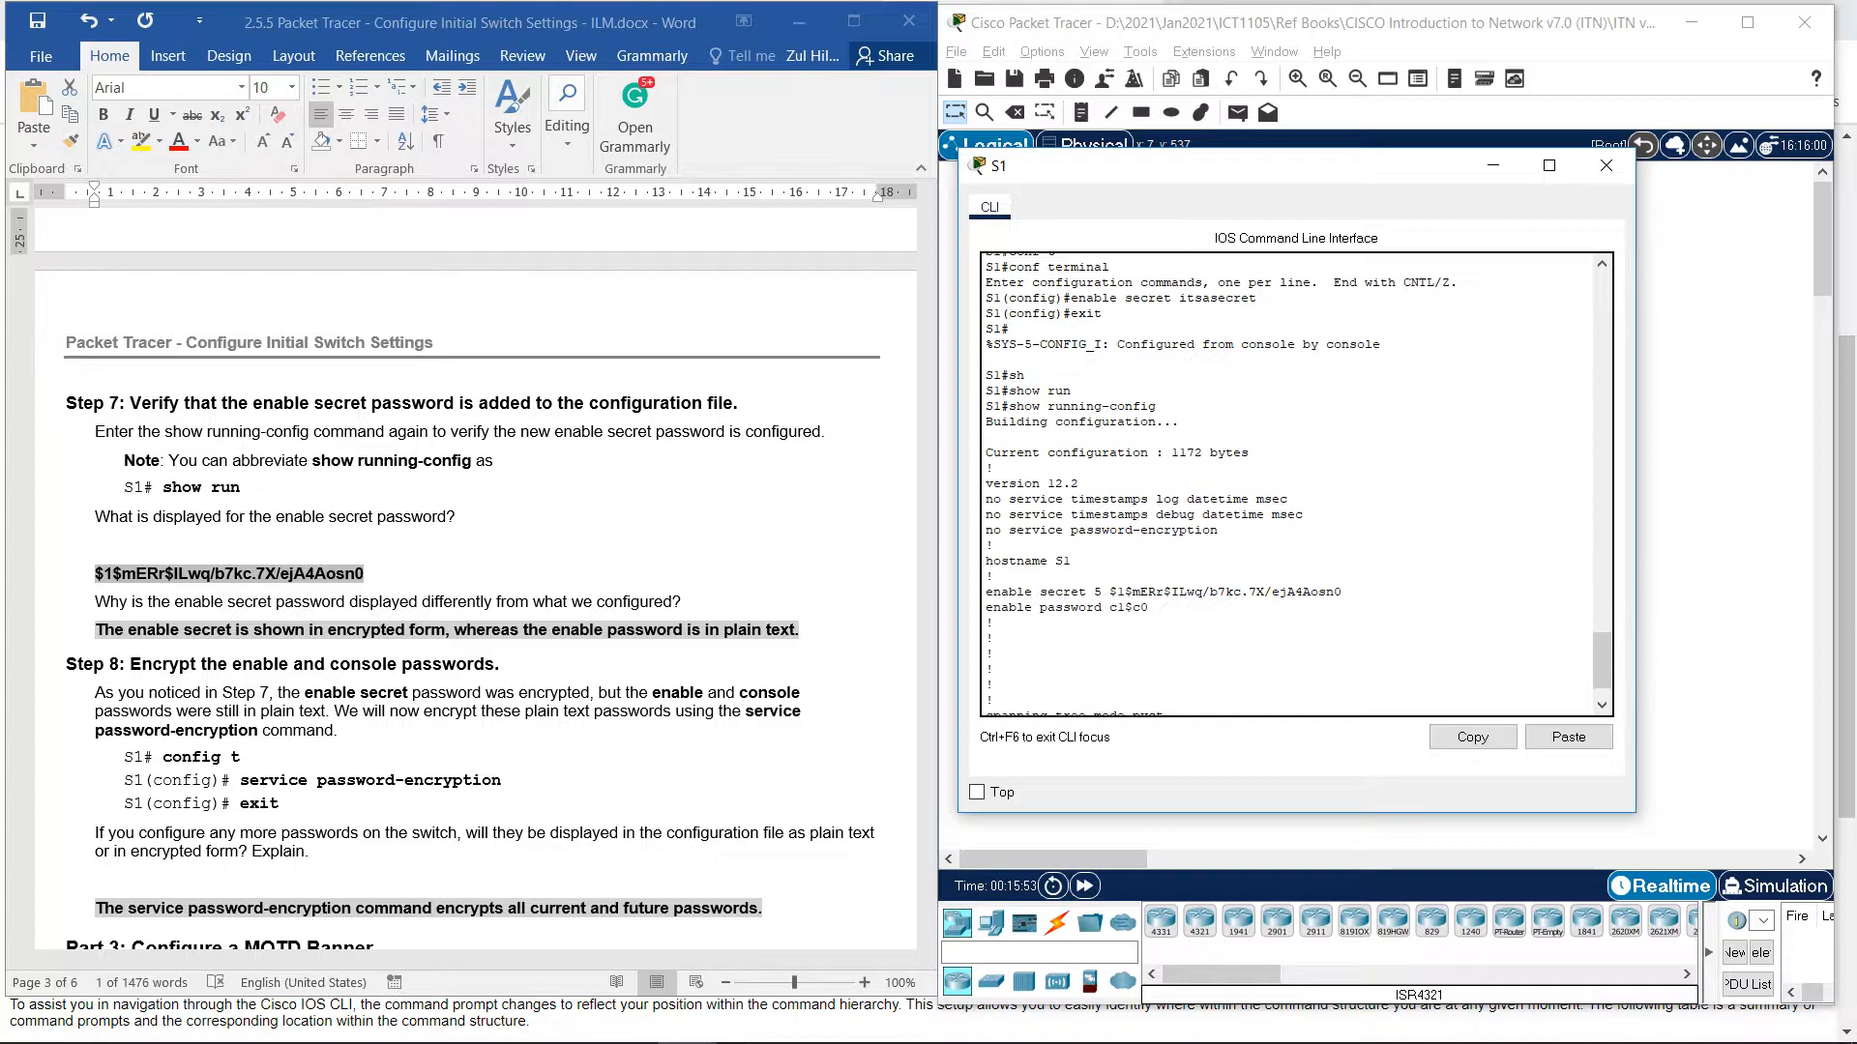
{"action": "scroll", "coordinate": [1296, 484], "scroll_direction": "down", "scroll_amount": 3}
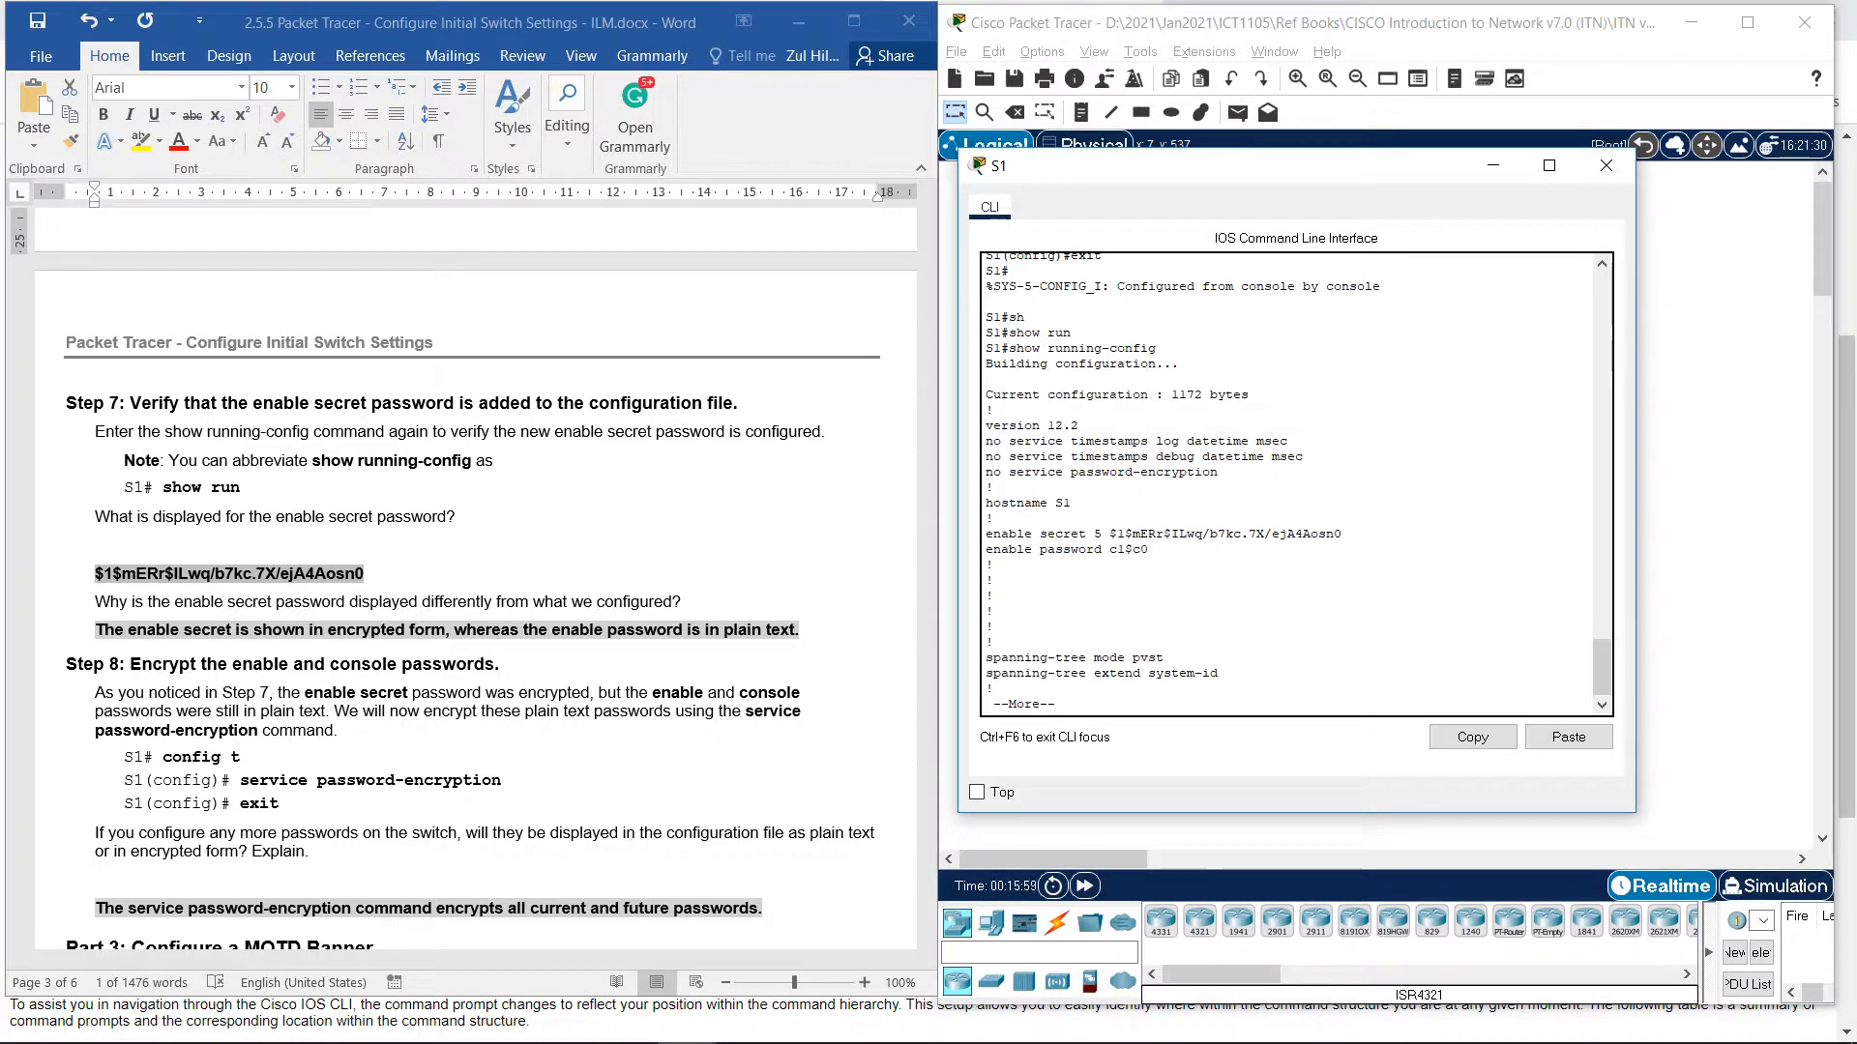
{"action": "left_click_drag", "start_coordinate": [1040, 534], "coordinate": [1342, 534]}
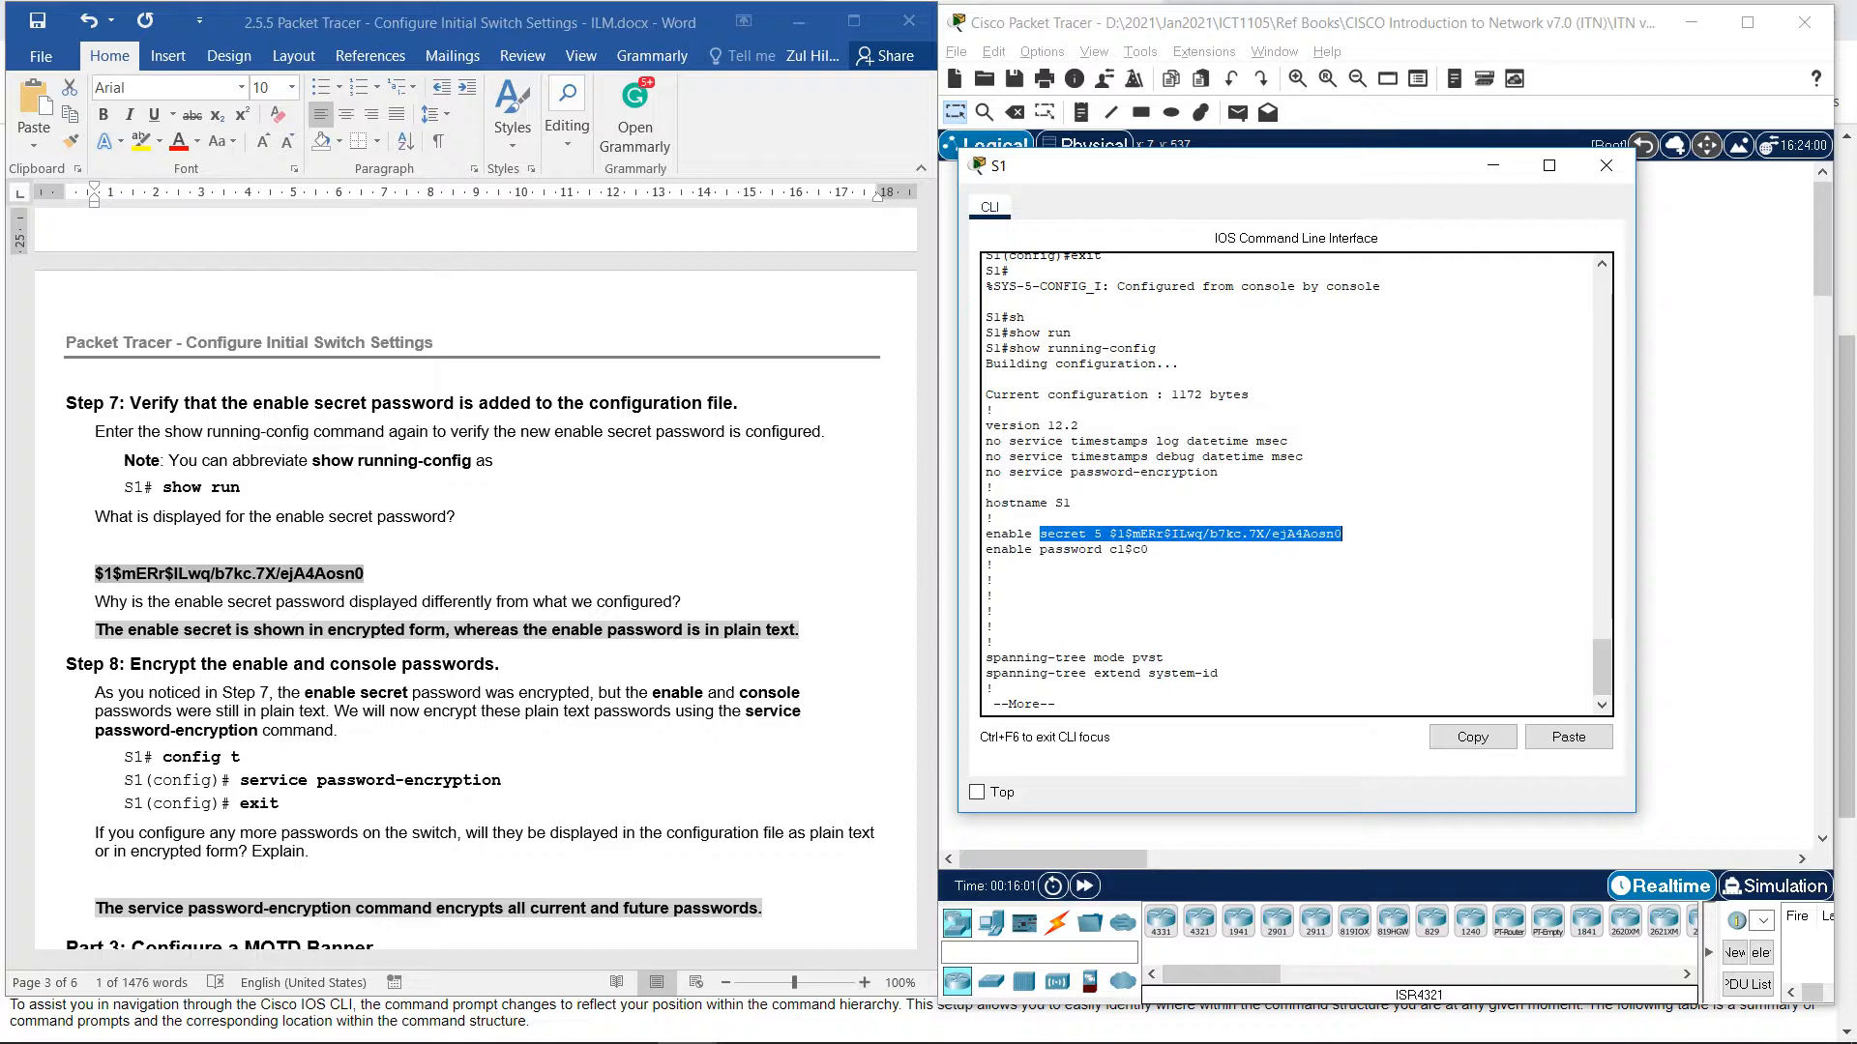
{"action": "left_click_drag", "start_coordinate": [1149, 550], "coordinate": [1040, 549]}
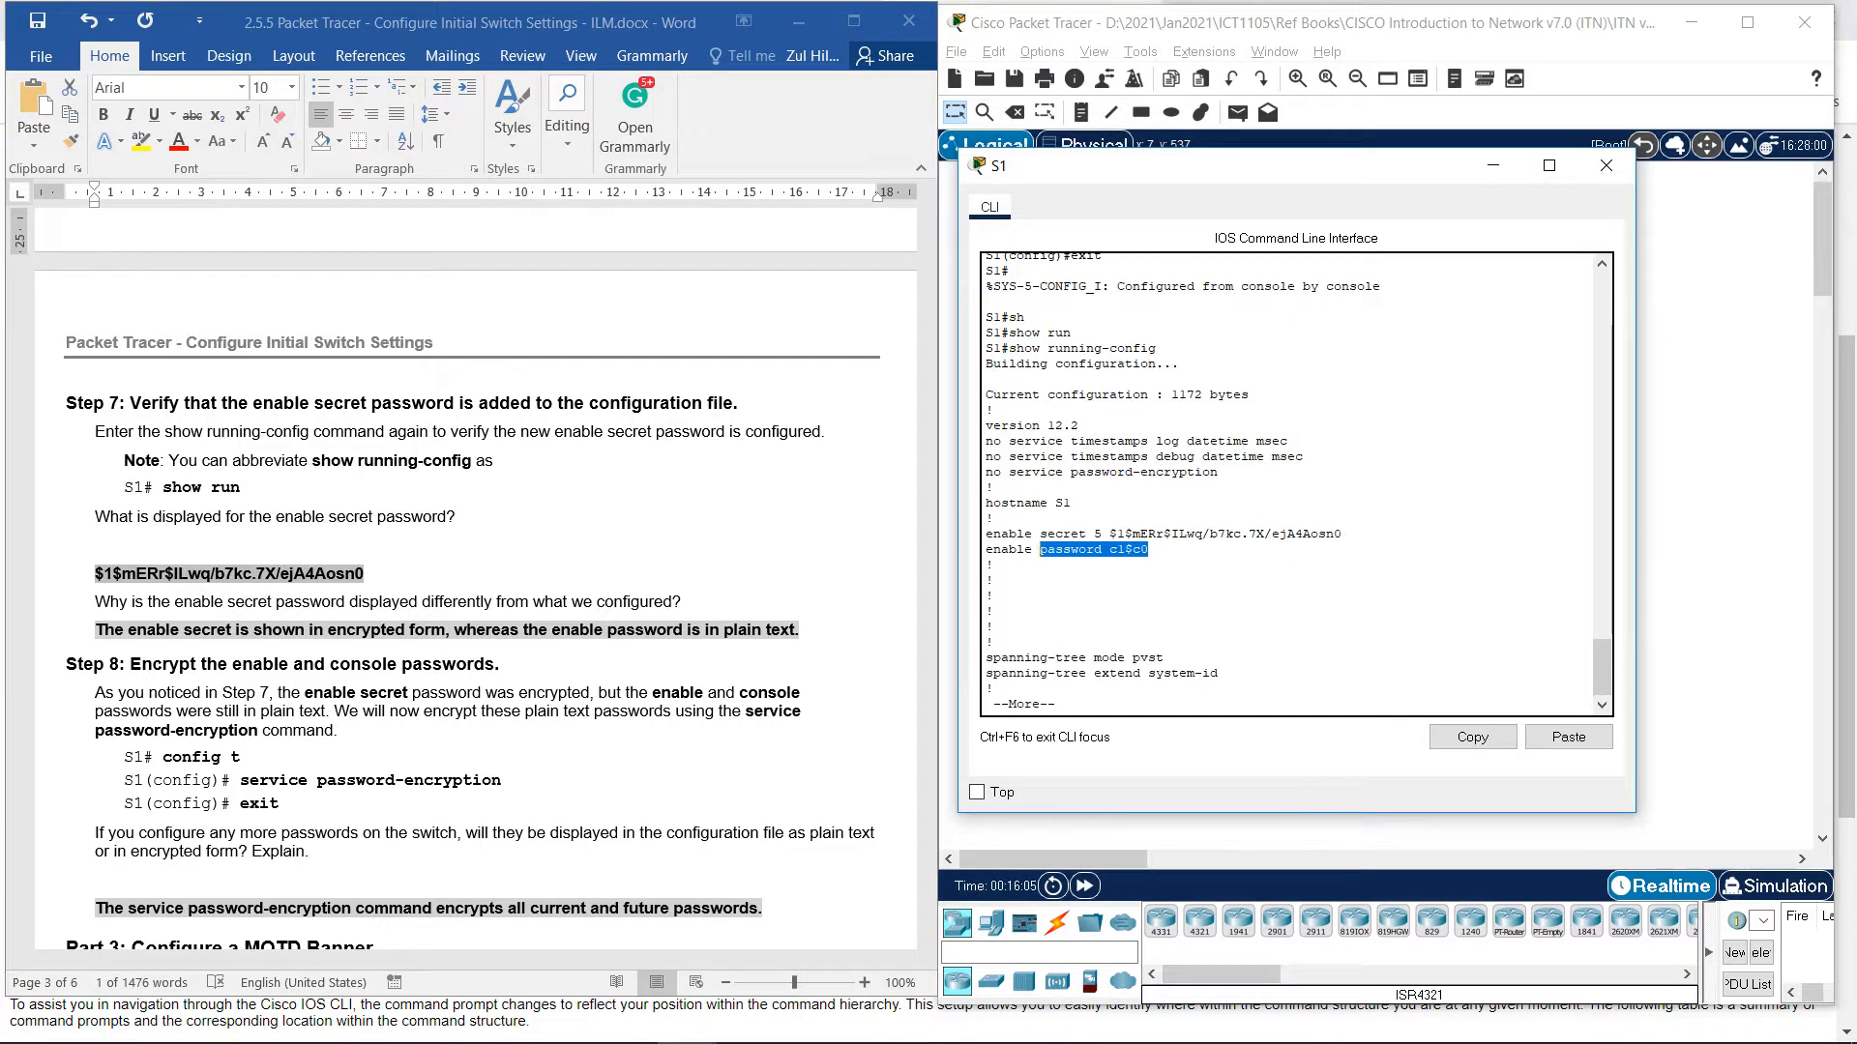
{"action": "left_click", "coordinate": [1151, 550]}
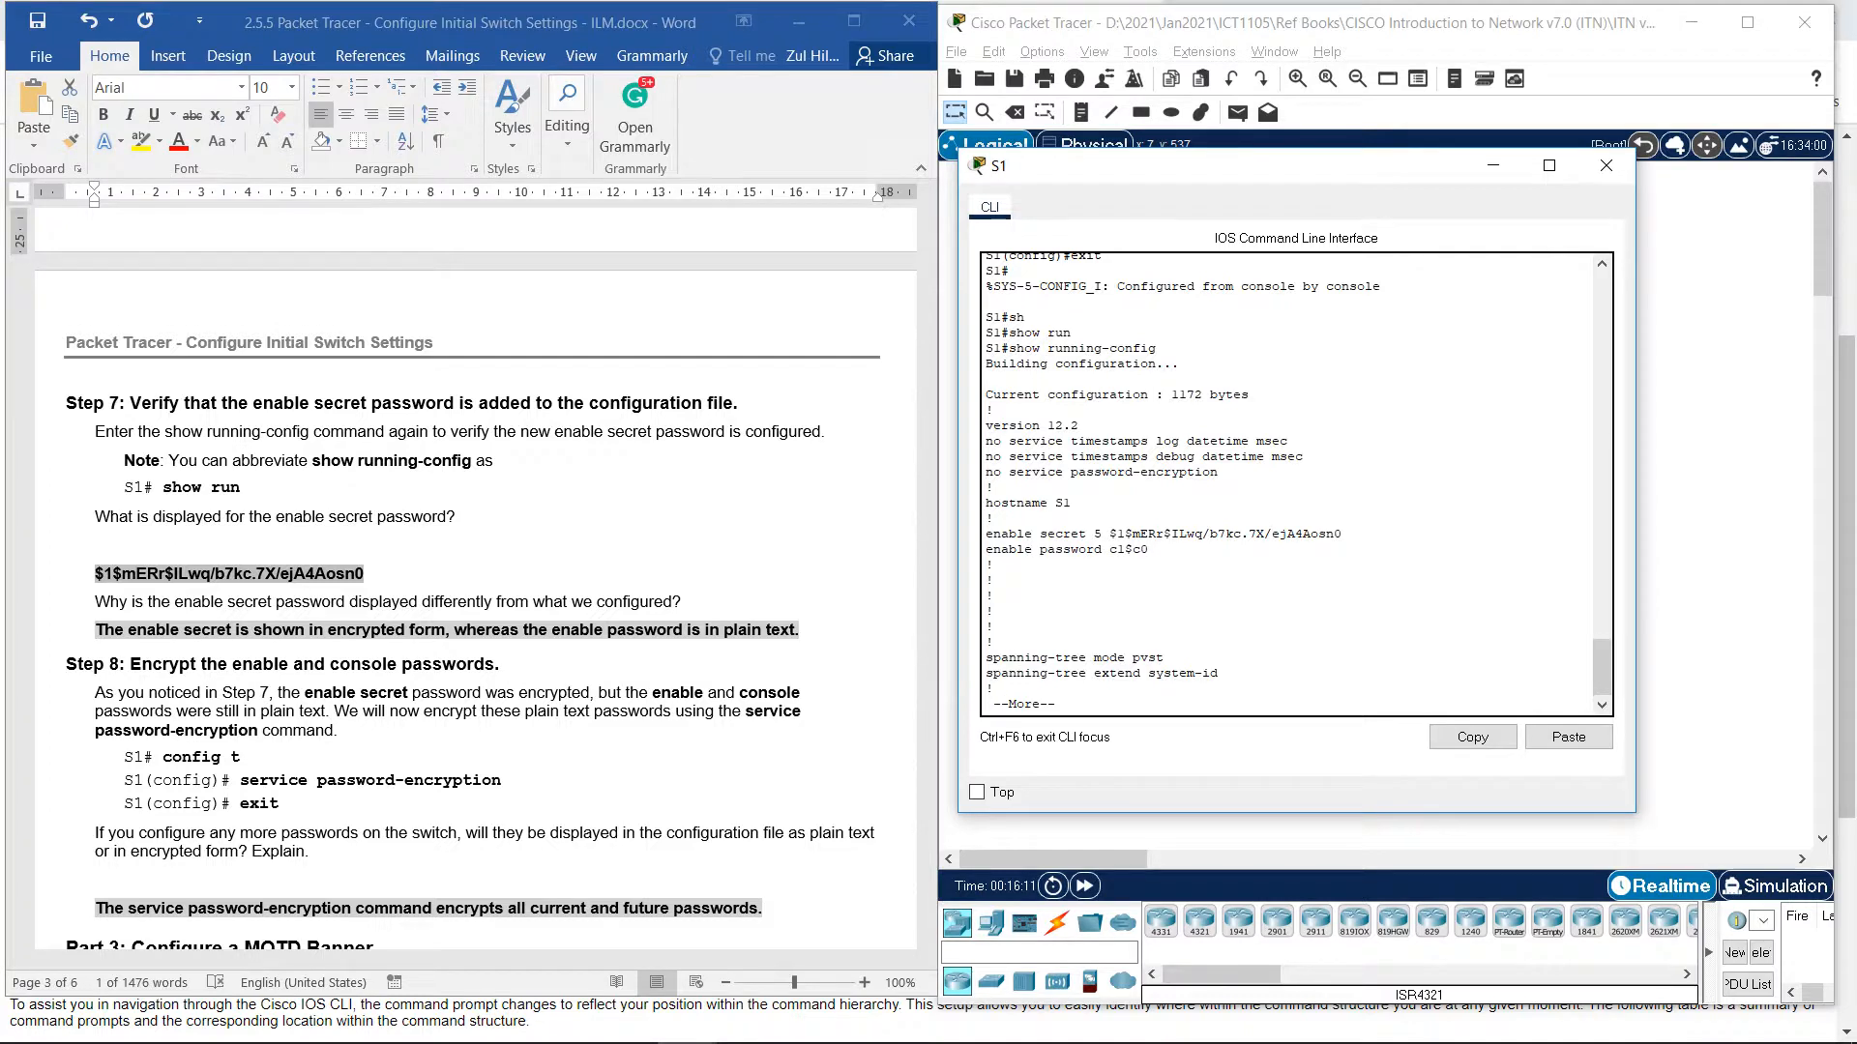
{"action": "scroll", "coordinate": [471, 574], "scroll_direction": "down", "scroll_amount": 1}
{"action": "scroll", "coordinate": [471, 574], "scroll_direction": "up", "scroll_amount": 1}
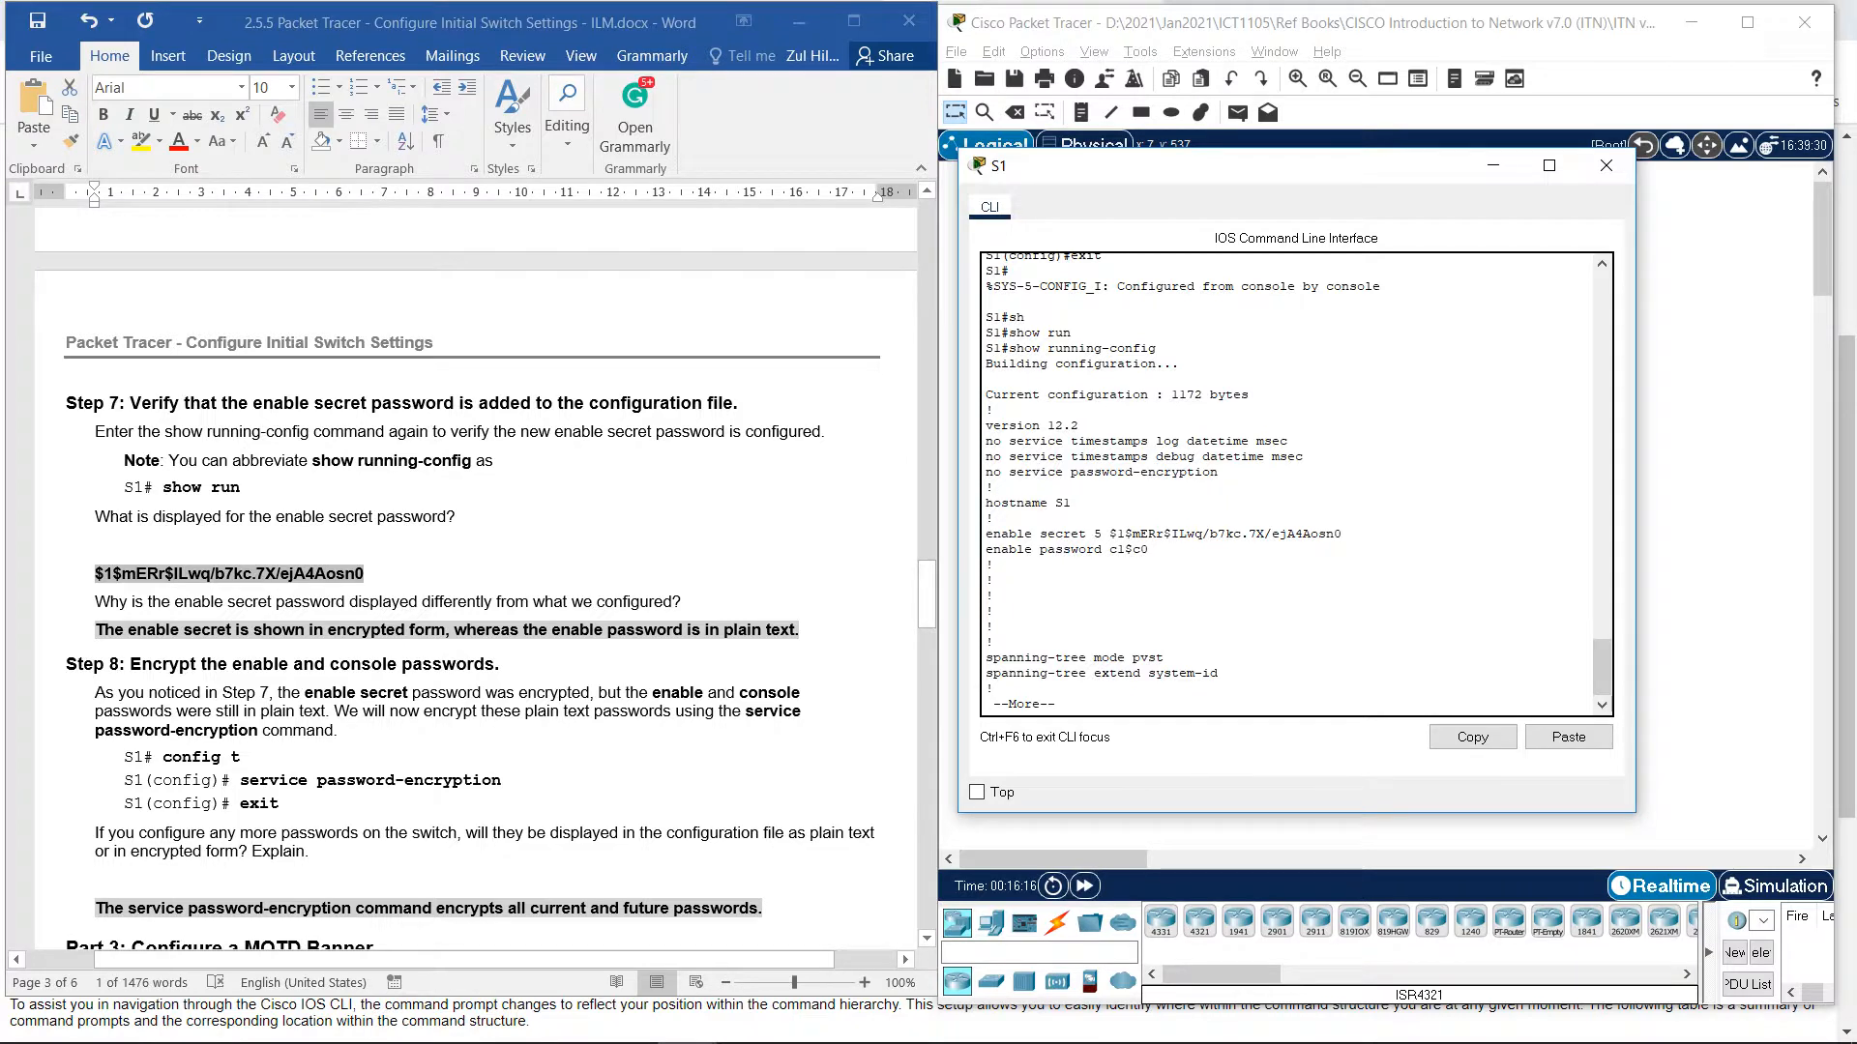
{"action": "left_click_drag", "start_coordinate": [1342, 534], "coordinate": [1109, 534]}
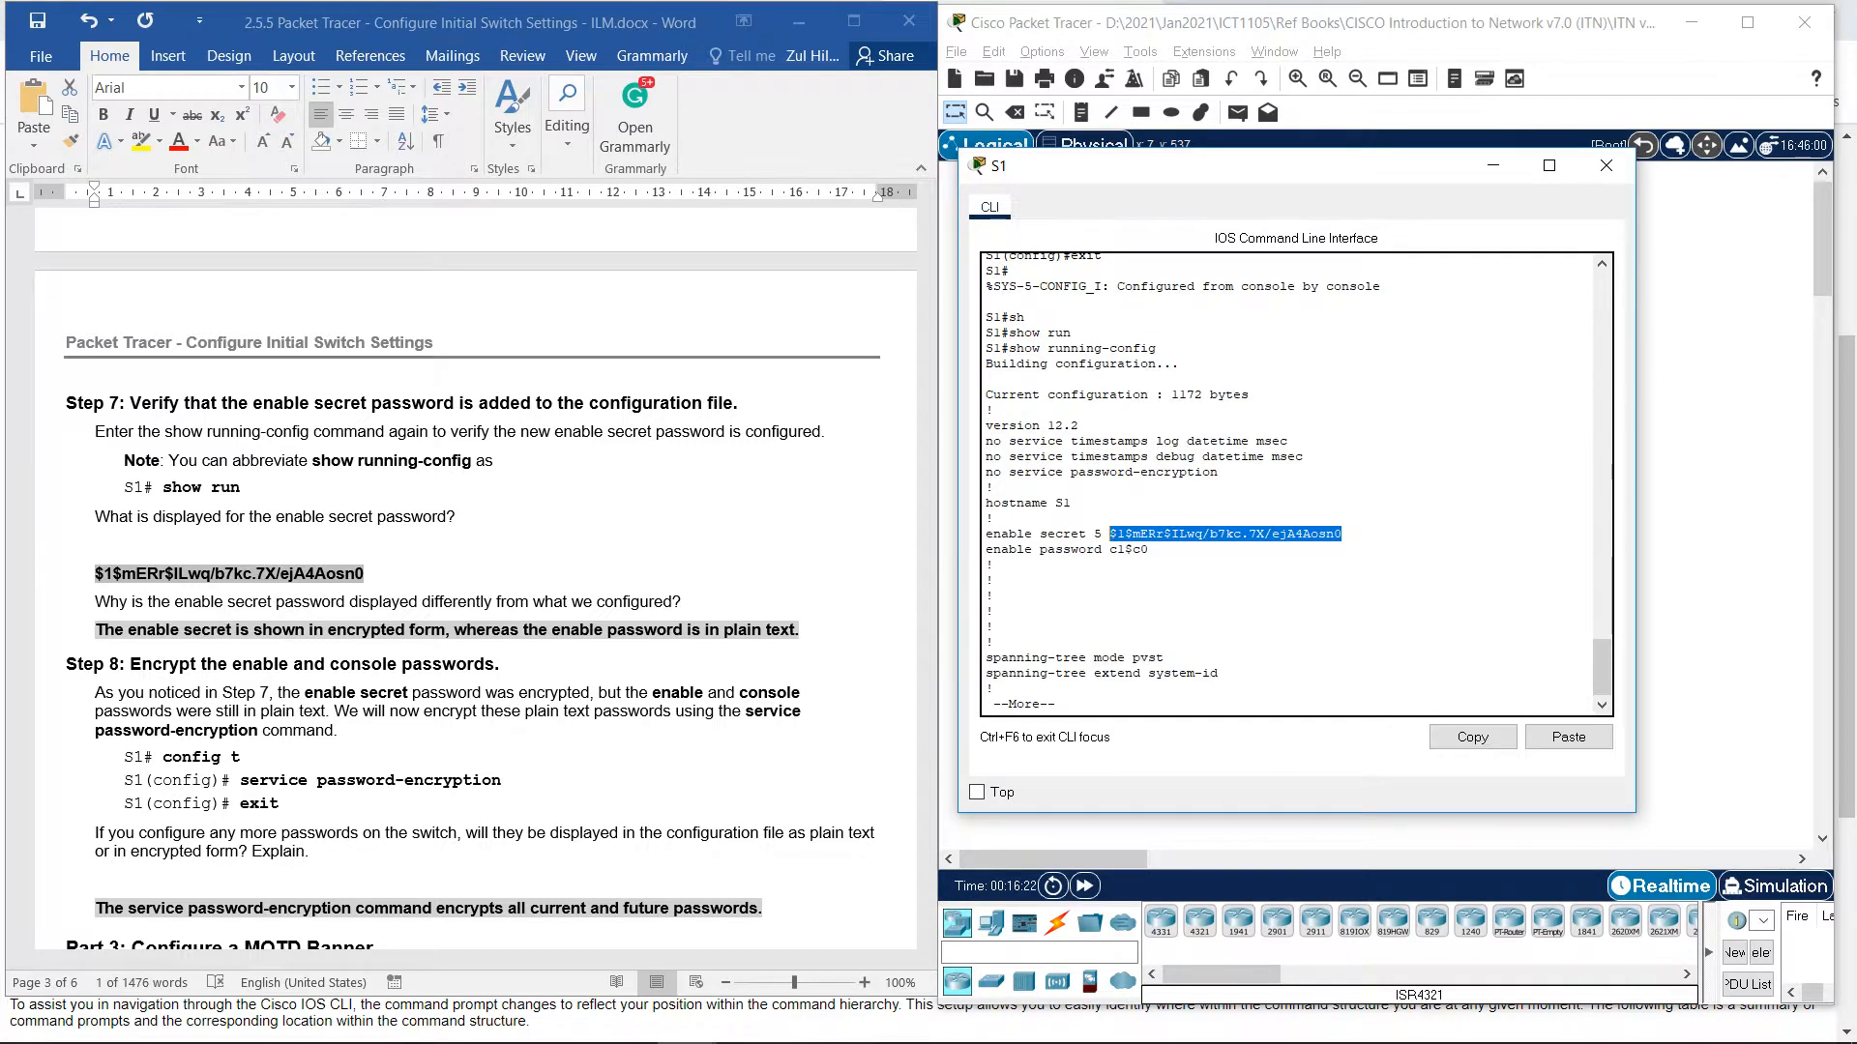
{"action": "scroll", "coordinate": [474, 581], "scroll_direction": "down", "scroll_amount": 3}
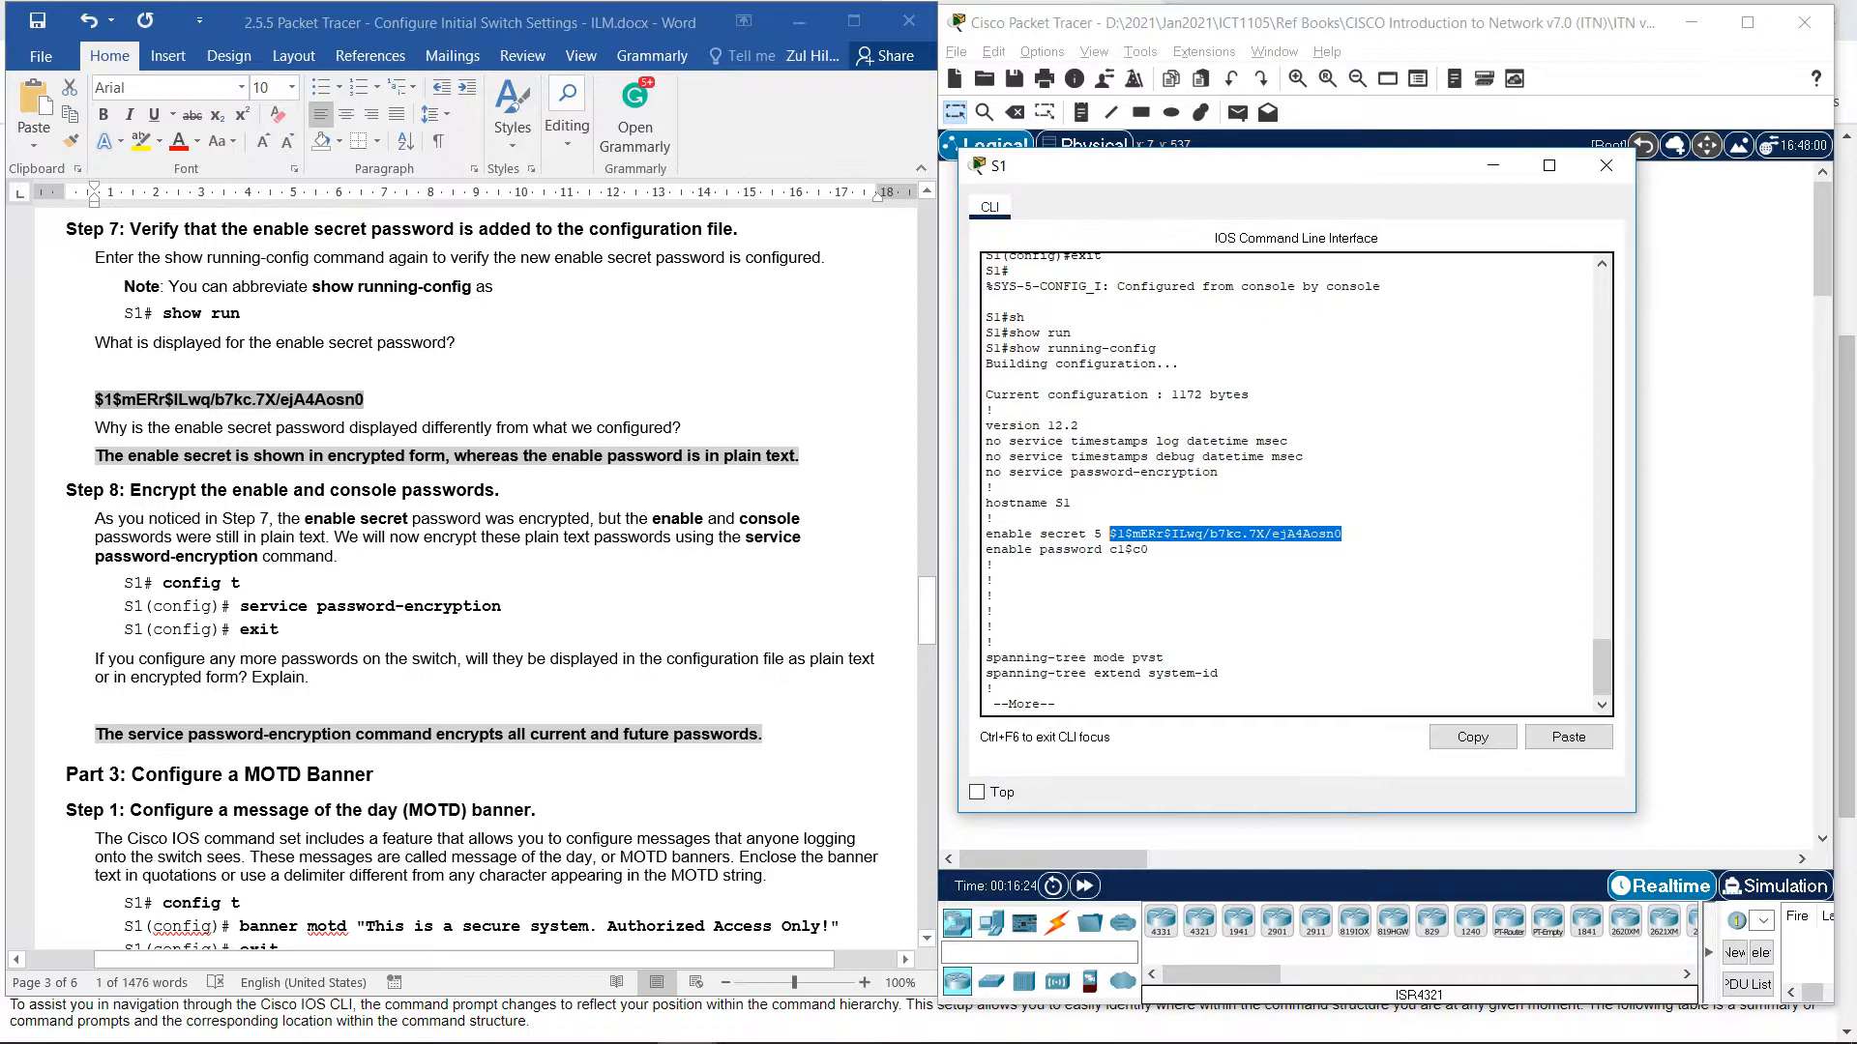
Work on the Step 7 answer in the lab handout about the enable password.
{"action": "key", "text": "alt+Tab"}
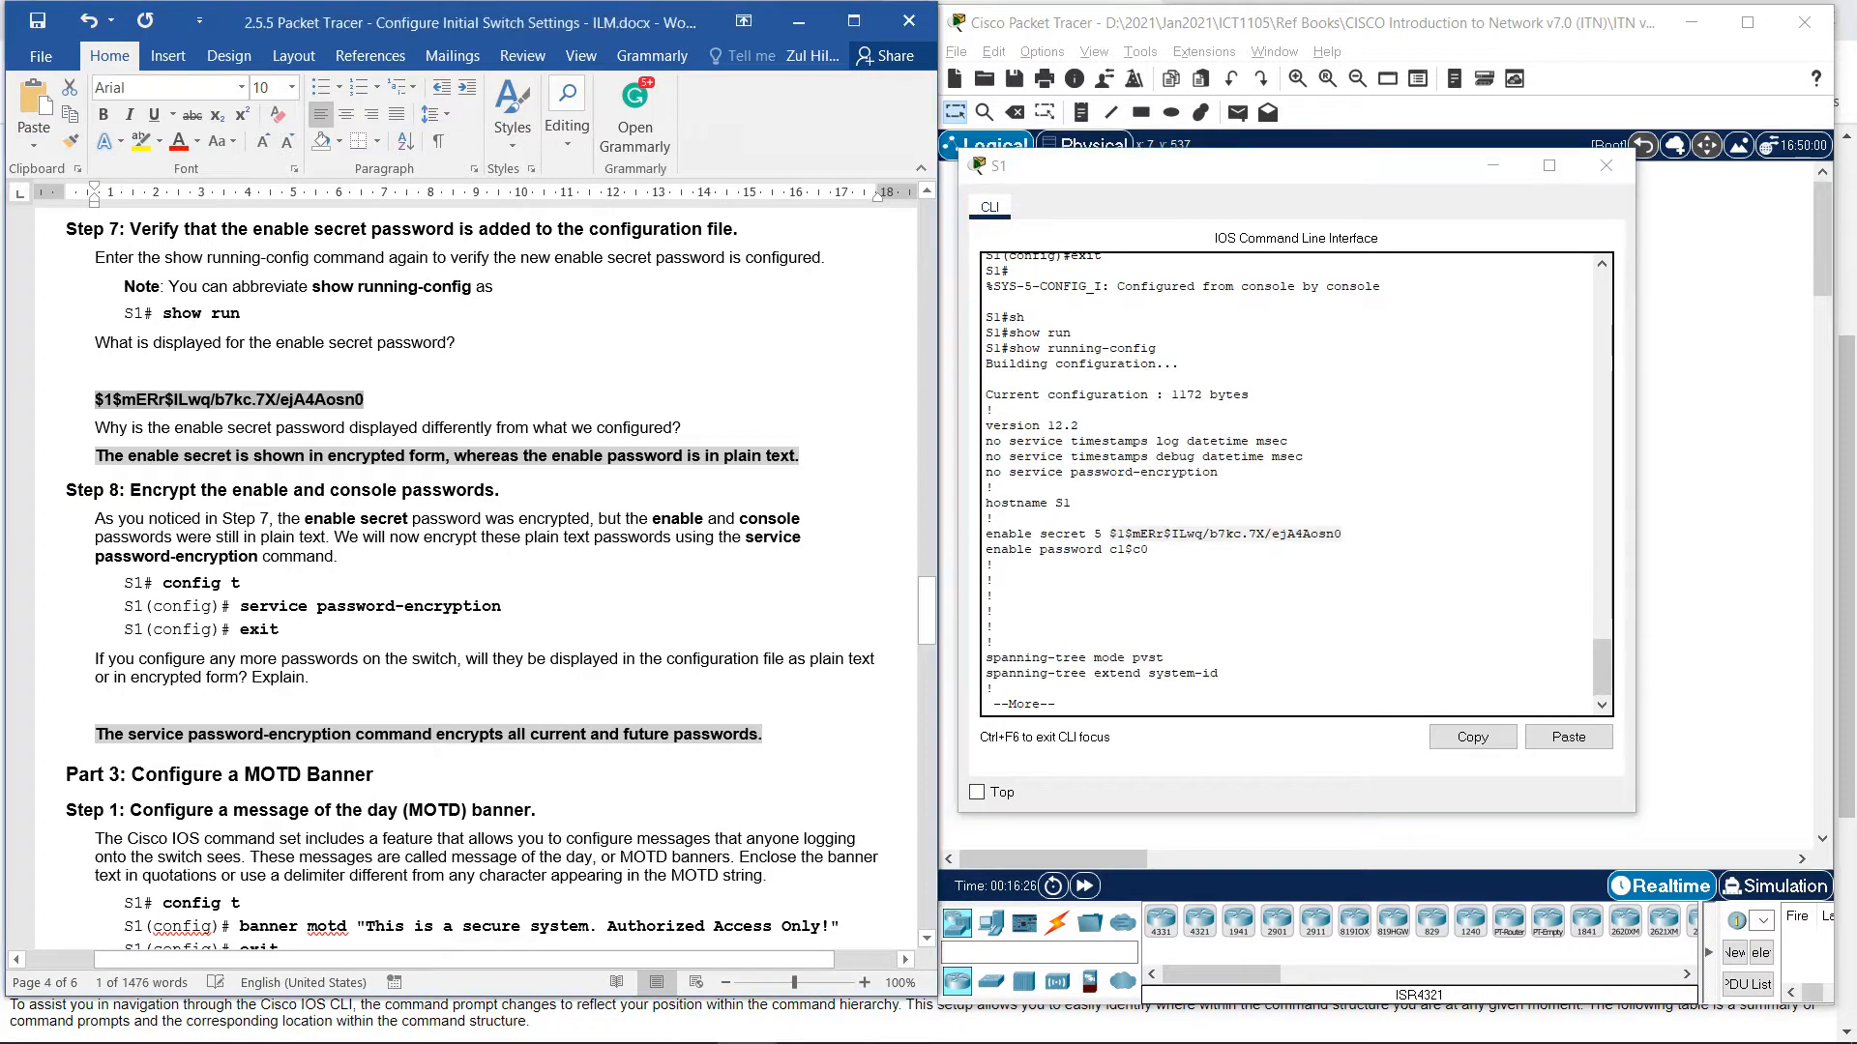
{"action": "left_click", "coordinate": [454, 455]}
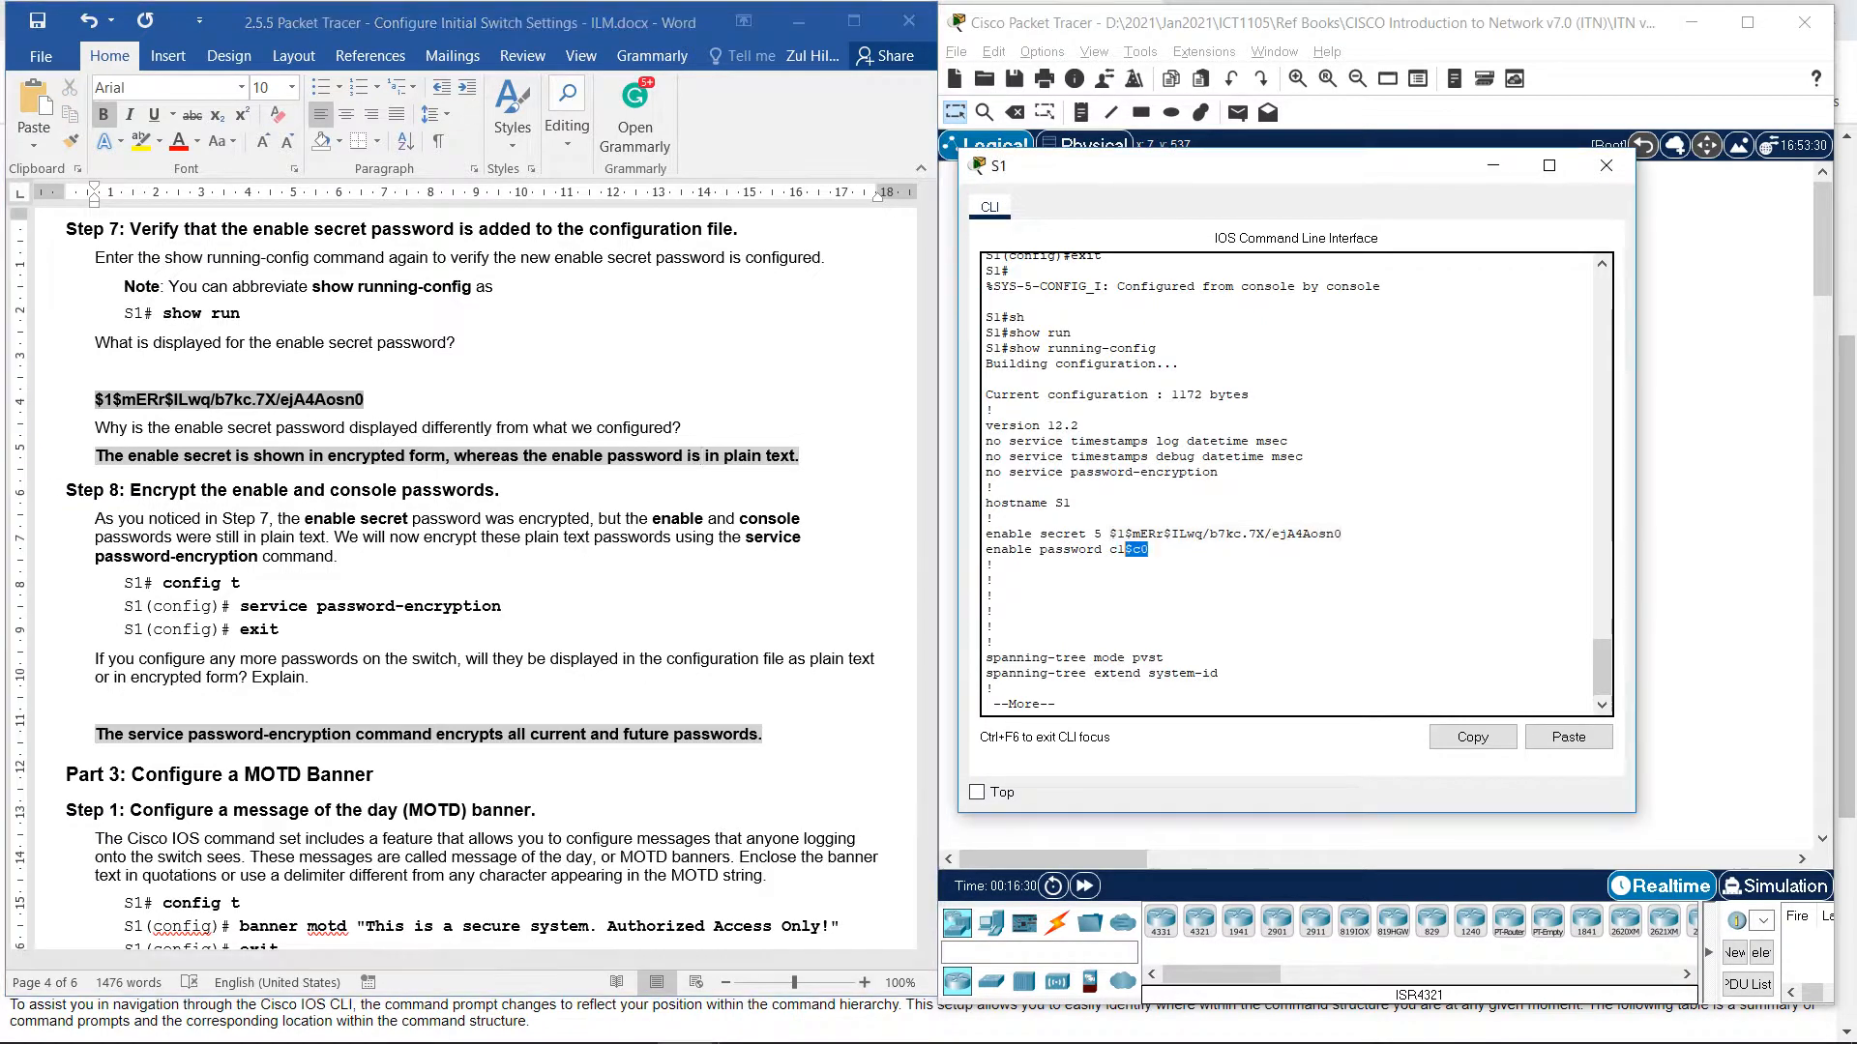
{"action": "left_click_drag", "start_coordinate": [1148, 550], "coordinate": [1039, 549]}
{"action": "left_click", "coordinate": [701, 456]}
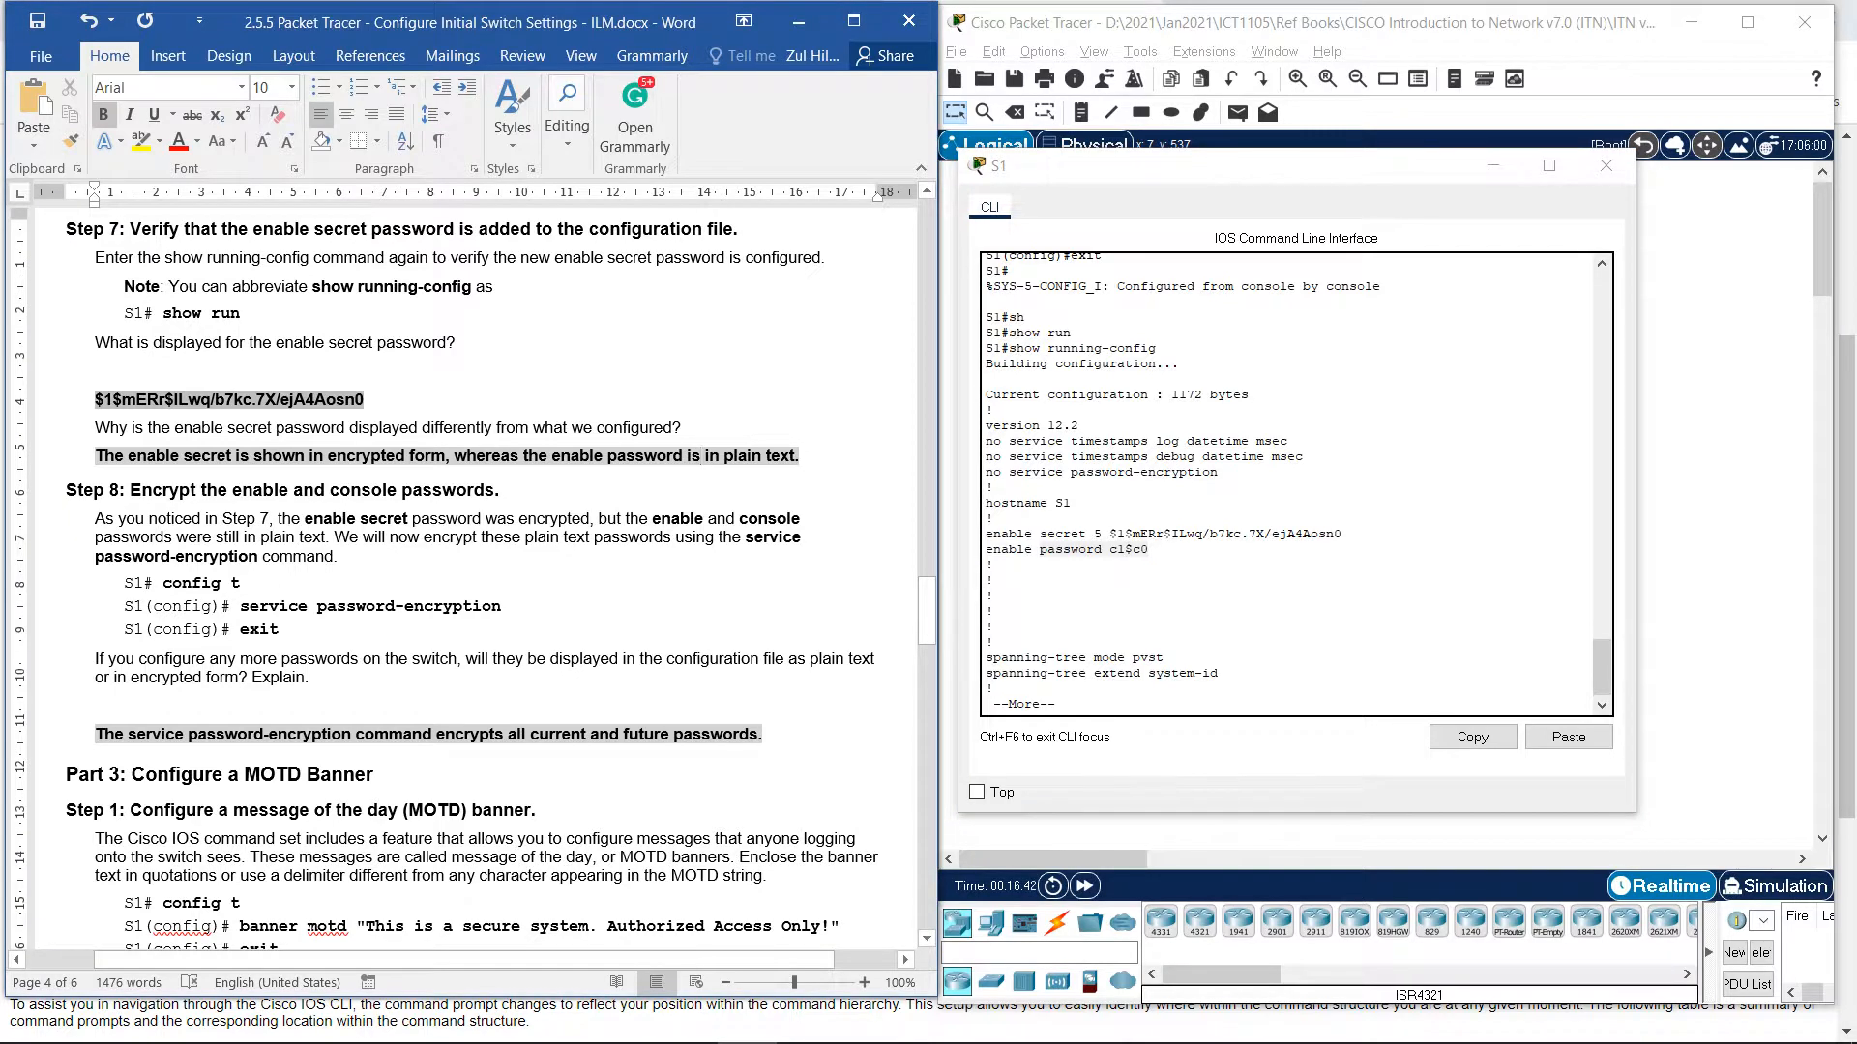
{"action": "scroll", "coordinate": [473, 578], "scroll_direction": "down", "scroll_amount": 1}
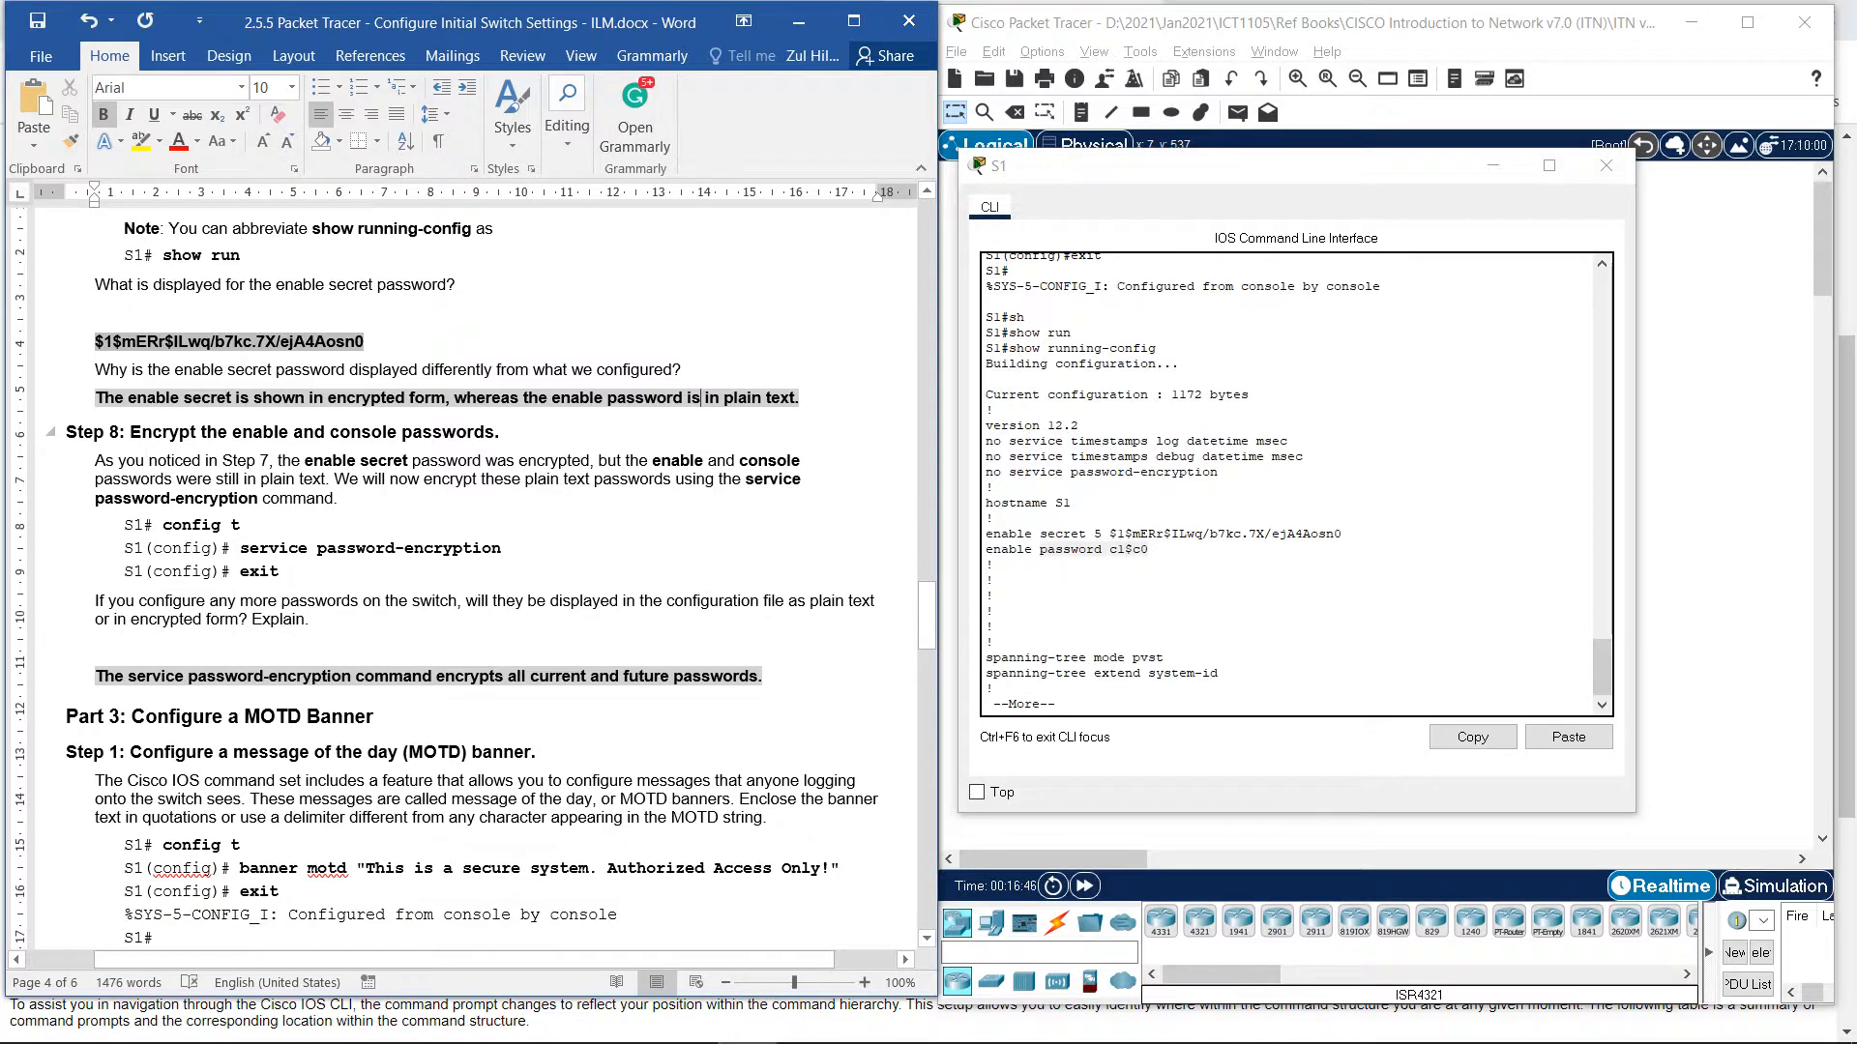
{"action": "left_click", "coordinate": [1175, 650]}
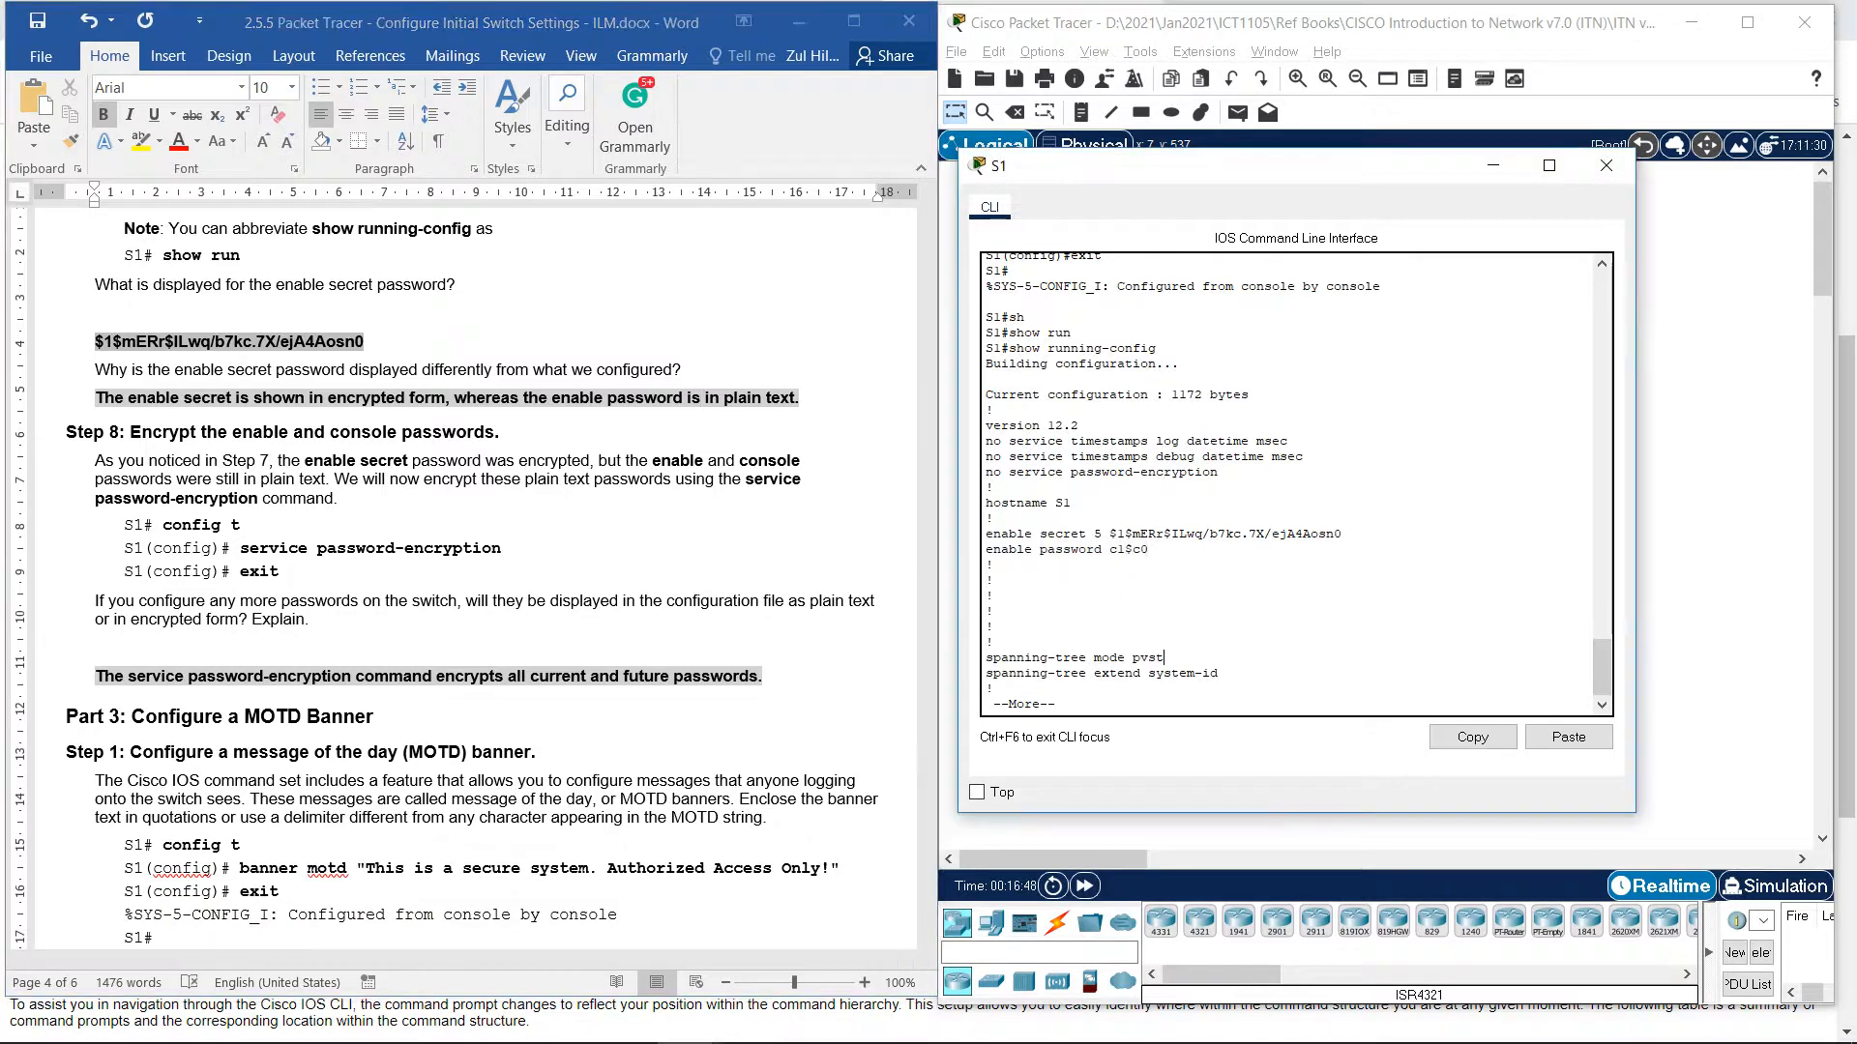
Page through the remaining configuration until the S1# prompt returns.
{"action": "key", "text": "Return"}
{"action": "key", "text": "Return"}
{"action": "key", "text": "Return"}
{"action": "key", "text": "Return"}
{"action": "key", "text": "Return"}
{"action": "key", "text": "Return"}
{"action": "key", "text": "Return"}
{"action": "key", "text": "Return"}
{"action": "key", "text": "Return"}
{"action": "key", "text": "Return"}
{"action": "key", "text": "Return"}
{"action": "key", "text": "Return"}
{"action": "key", "text": "Return"}
{"action": "key", "text": "Return"}
{"action": "key", "text": "Return"}
{"action": "key", "text": "Return"}
{"action": "key", "text": "Return"}
{"action": "key", "text": "Return"}
{"action": "key", "text": "Return"}
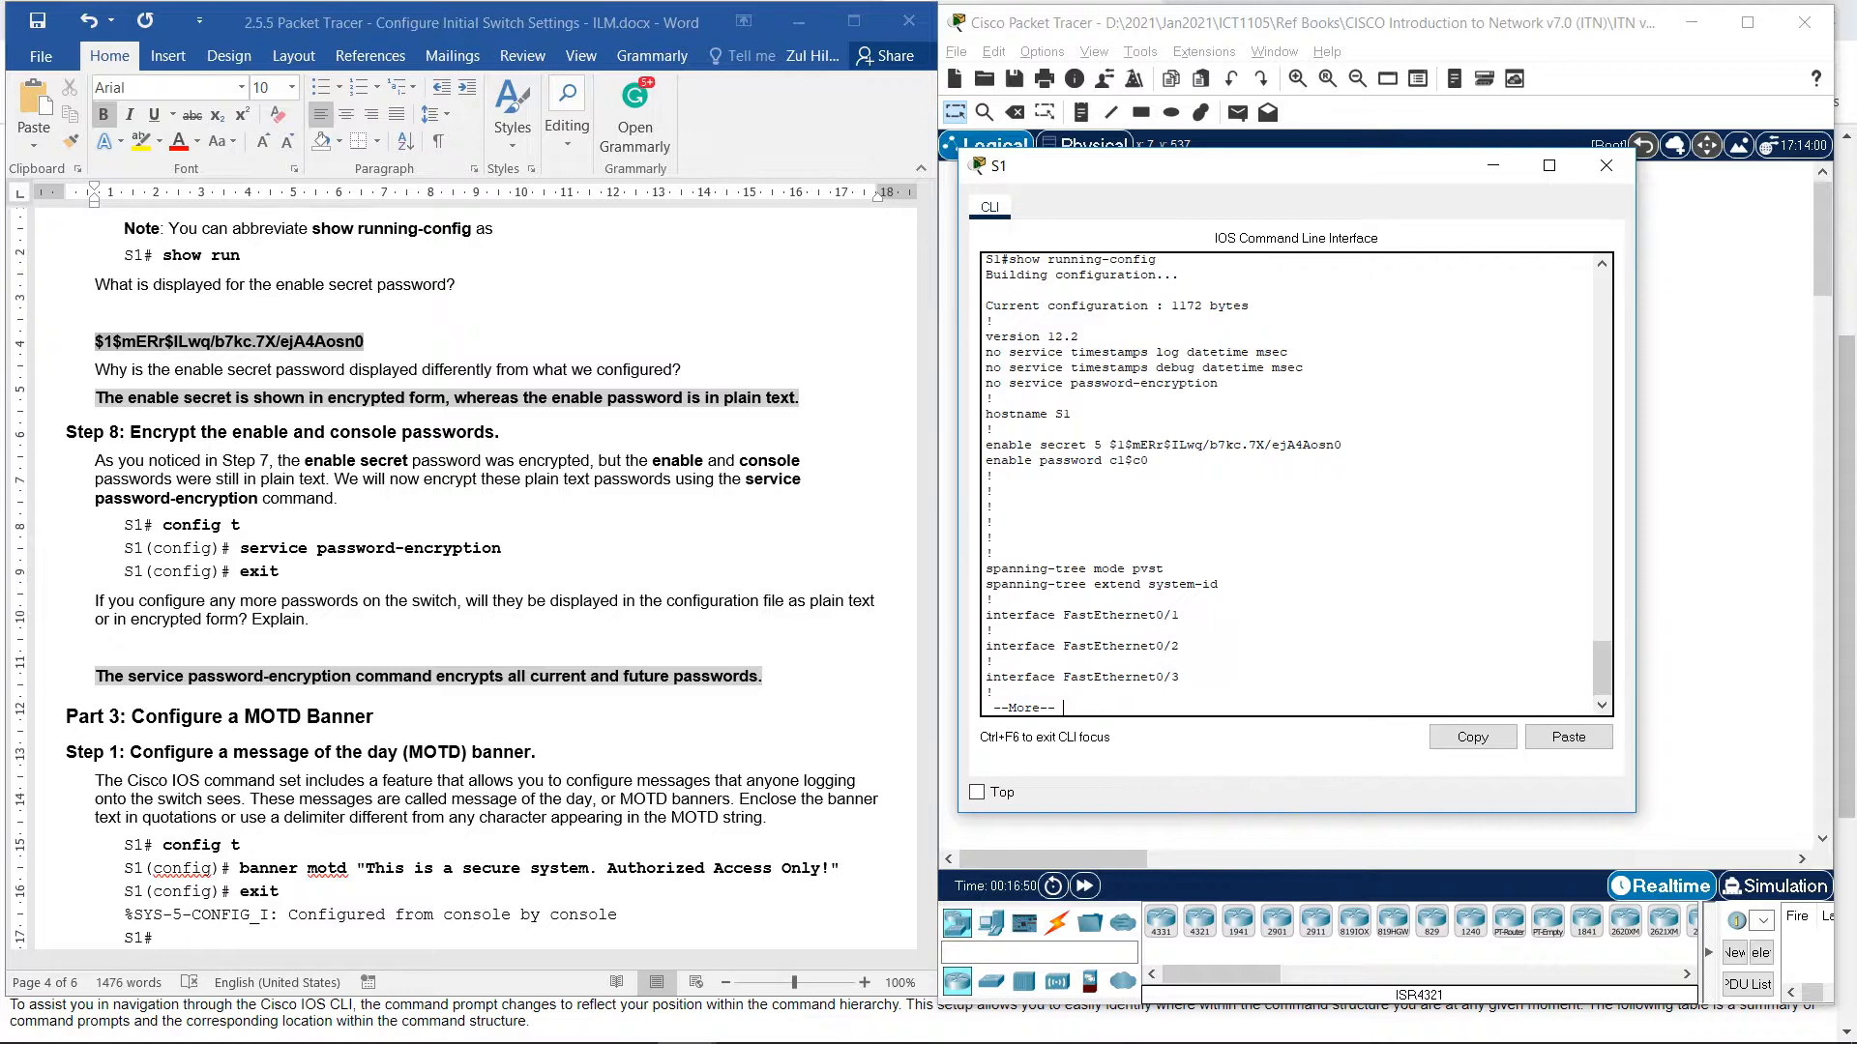
{"action": "key", "text": "Return"}
{"action": "key", "text": "Return"}
{"action": "key", "text": "Return"}
{"action": "key", "text": "Return"}
{"action": "key", "text": "Return"}
{"action": "key", "text": "Return"}
{"action": "key", "text": "Return"}
{"action": "key", "text": "Return"}
{"action": "key", "text": "Return"}
{"action": "key", "text": "Return"}
{"action": "key", "text": "Return"}
{"action": "key", "text": "Return"}
{"action": "key", "text": "Return"}
{"action": "key", "text": "Return"}
{"action": "key", "text": "Return"}
{"action": "key", "text": "Return"}
{"action": "key", "text": "Return"}
{"action": "key", "text": "Return"}
{"action": "key", "text": "Return"}
{"action": "key", "text": "Return"}
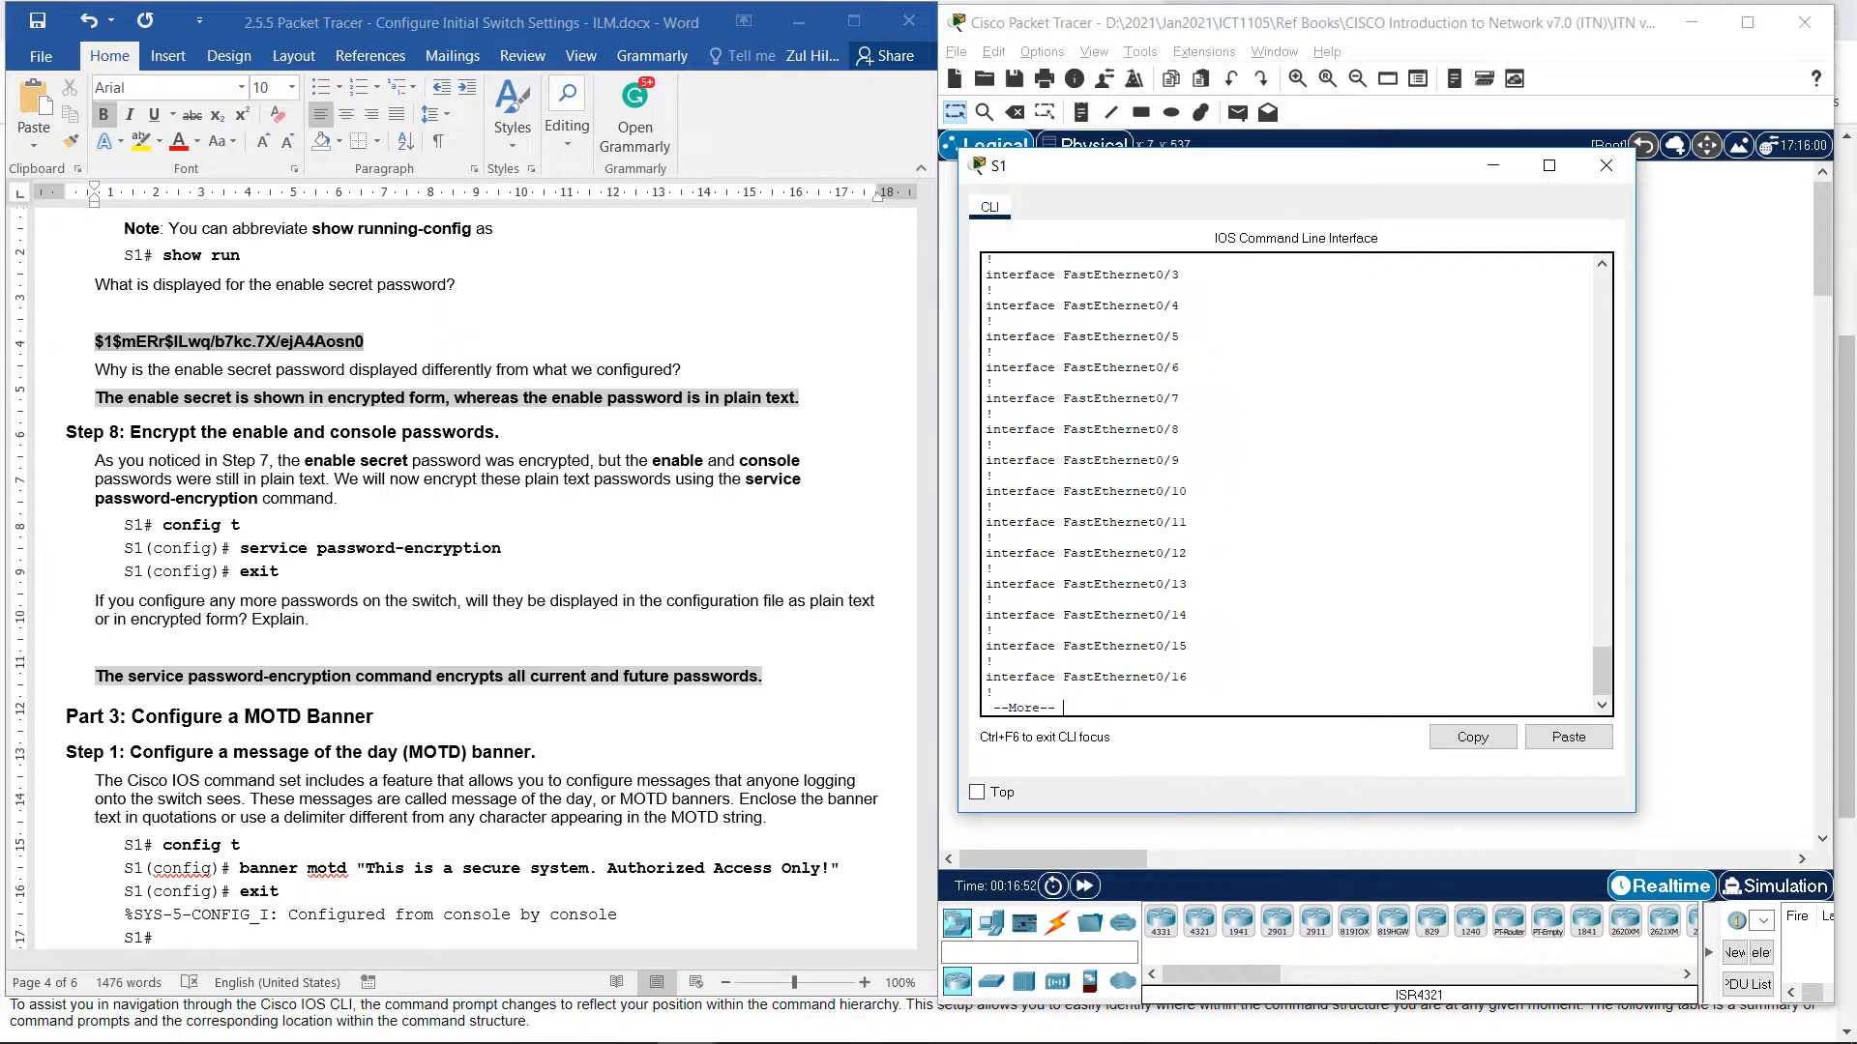
{"action": "key", "text": "Return"}
{"action": "key", "text": "Return"}
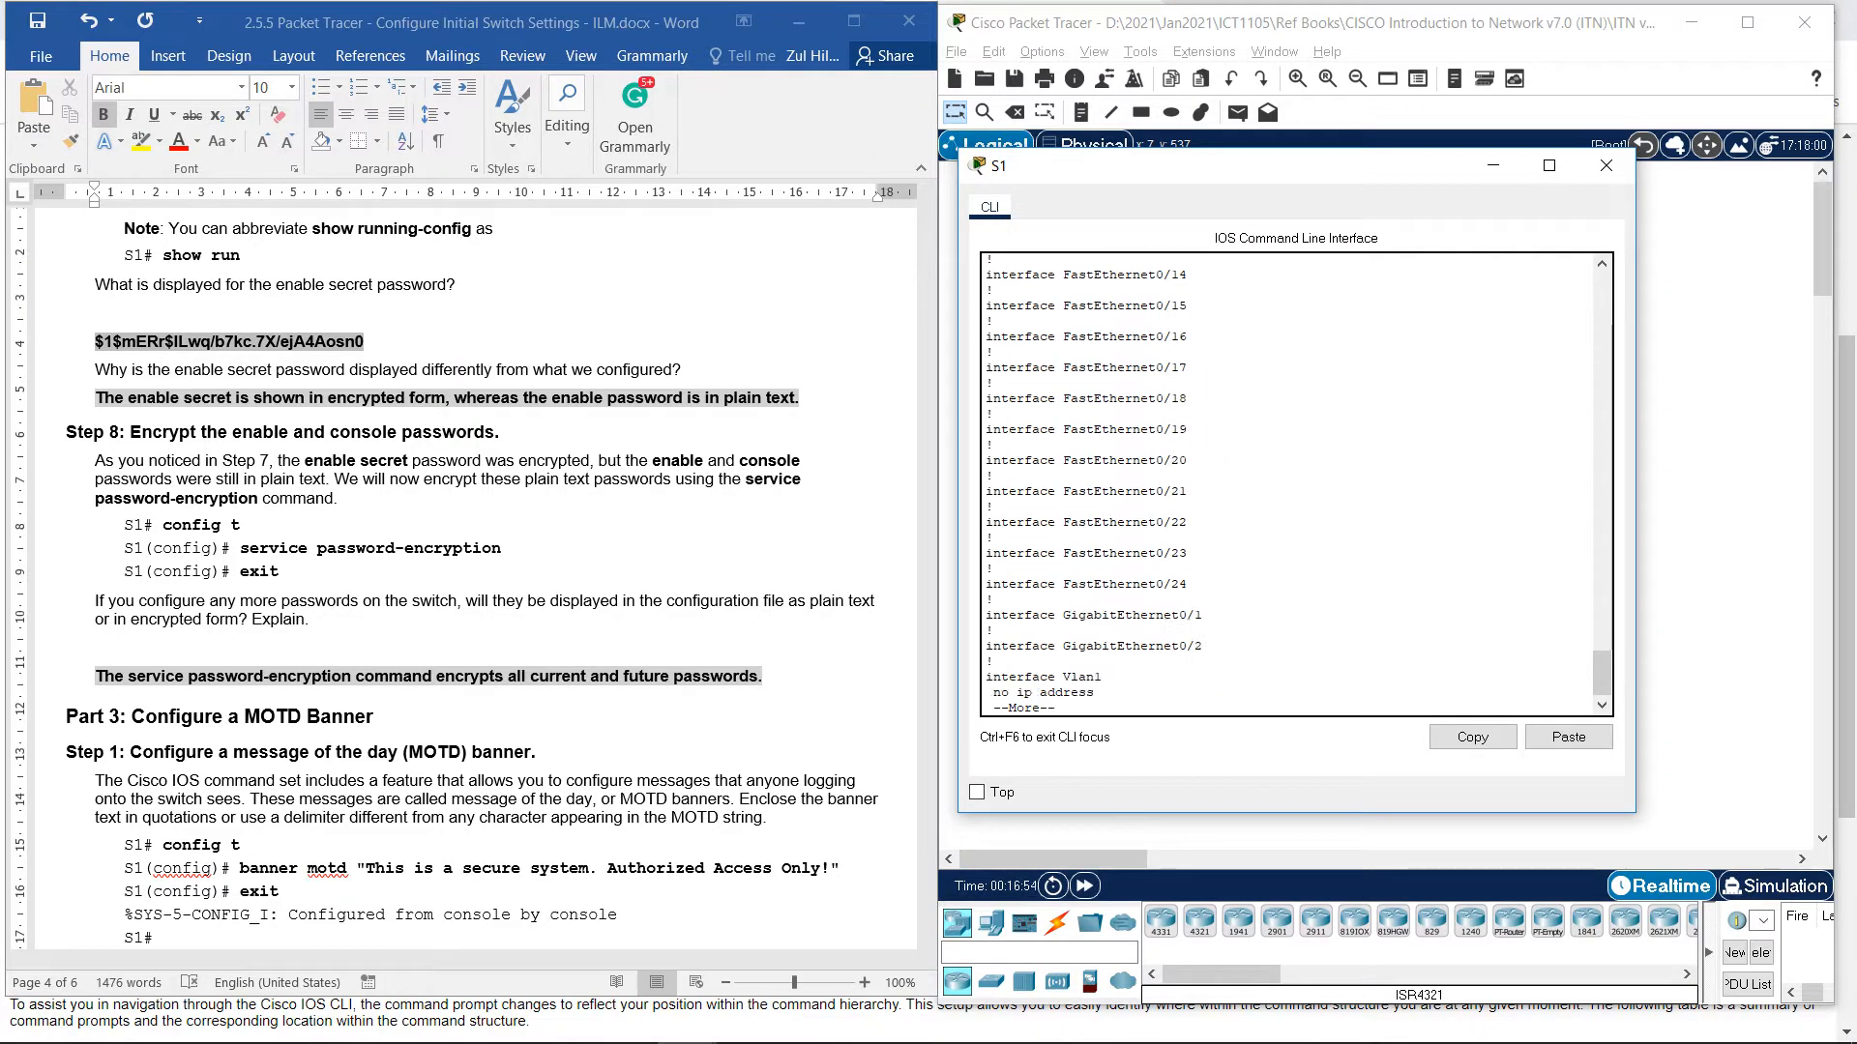
{"action": "key", "text": "Return"}
{"action": "key", "text": "Return"}
{"action": "key", "text": "Return"}
{"action": "key", "text": "Return"}
{"action": "key", "text": "Return"}
{"action": "key", "text": "Return"}
{"action": "key", "text": "Return"}
{"action": "key", "text": "Return"}
{"action": "key", "text": "Return"}
{"action": "key", "text": "Return"}
{"action": "key", "text": "Return"}
{"action": "key", "text": "Return"}
{"action": "key", "text": "Return"}
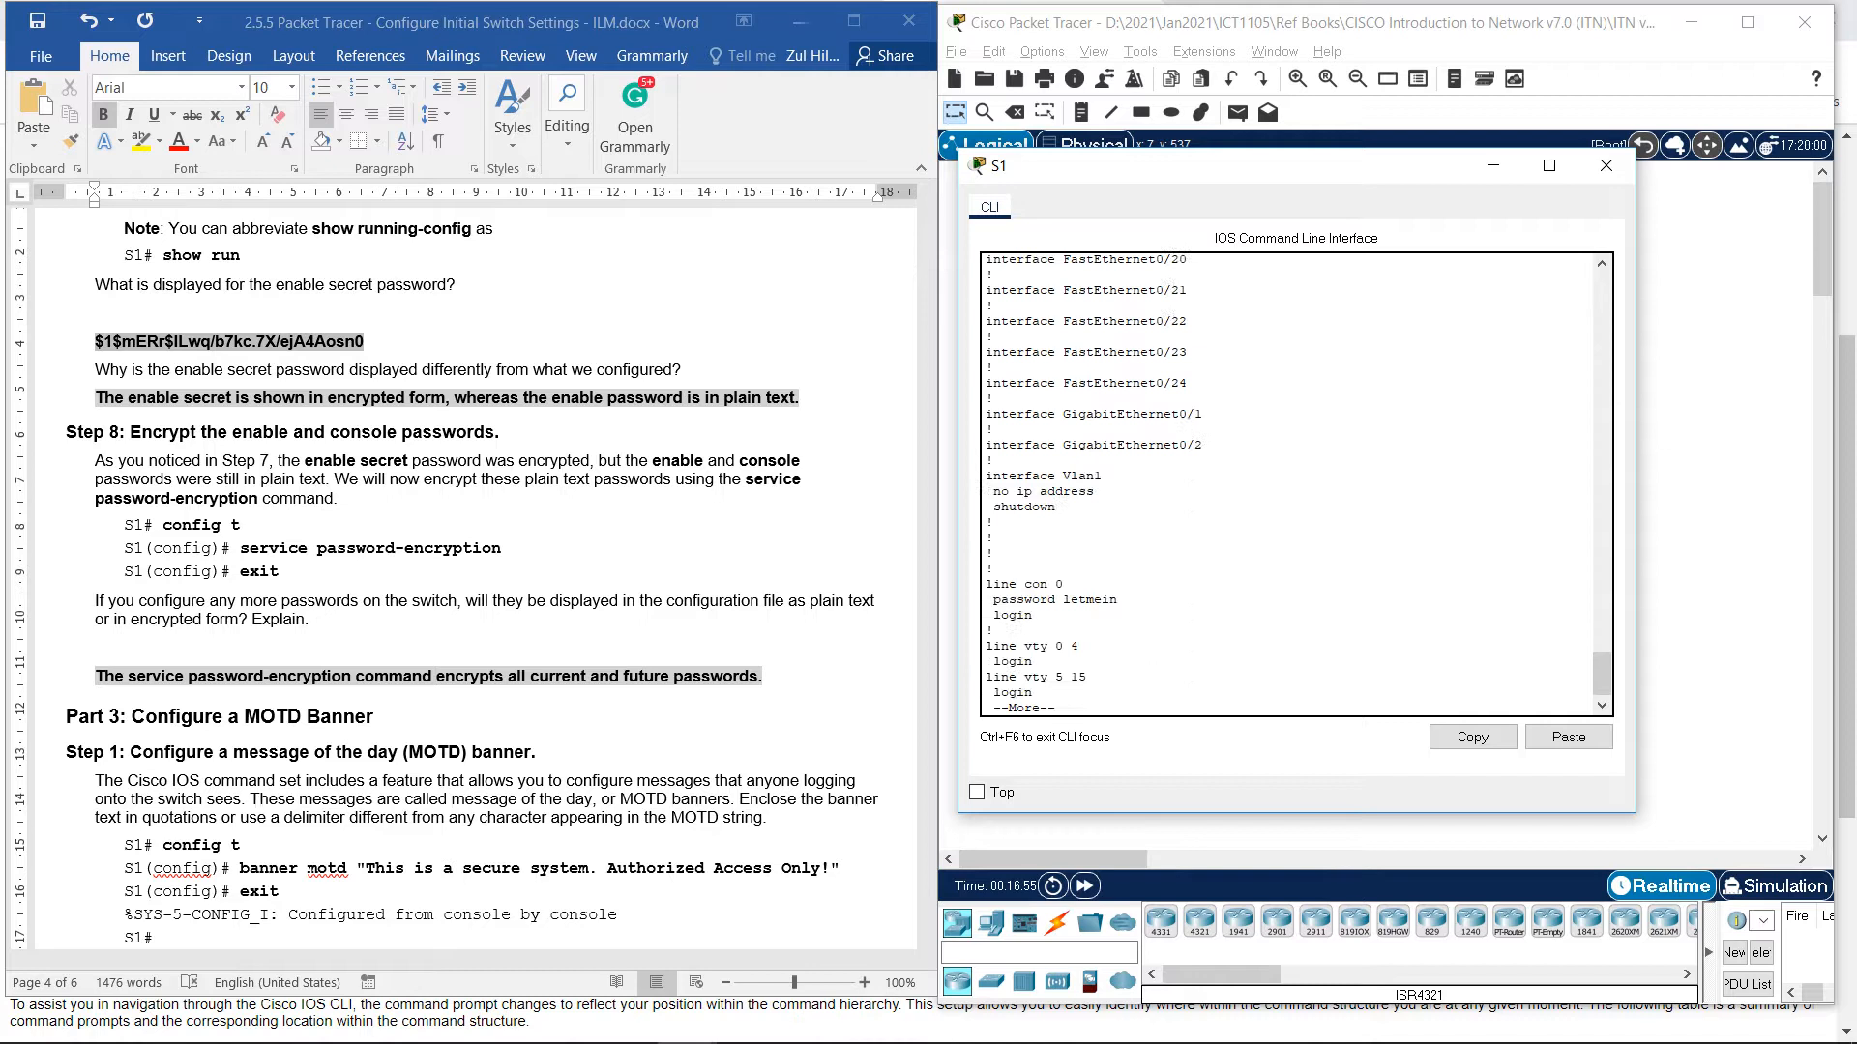
{"action": "key", "text": "Return"}
{"action": "key", "text": "Return"}
{"action": "key", "text": "Return"}
{"action": "key", "text": "Return"}
{"action": "key", "text": "Return"}
{"action": "key", "text": "Return"}
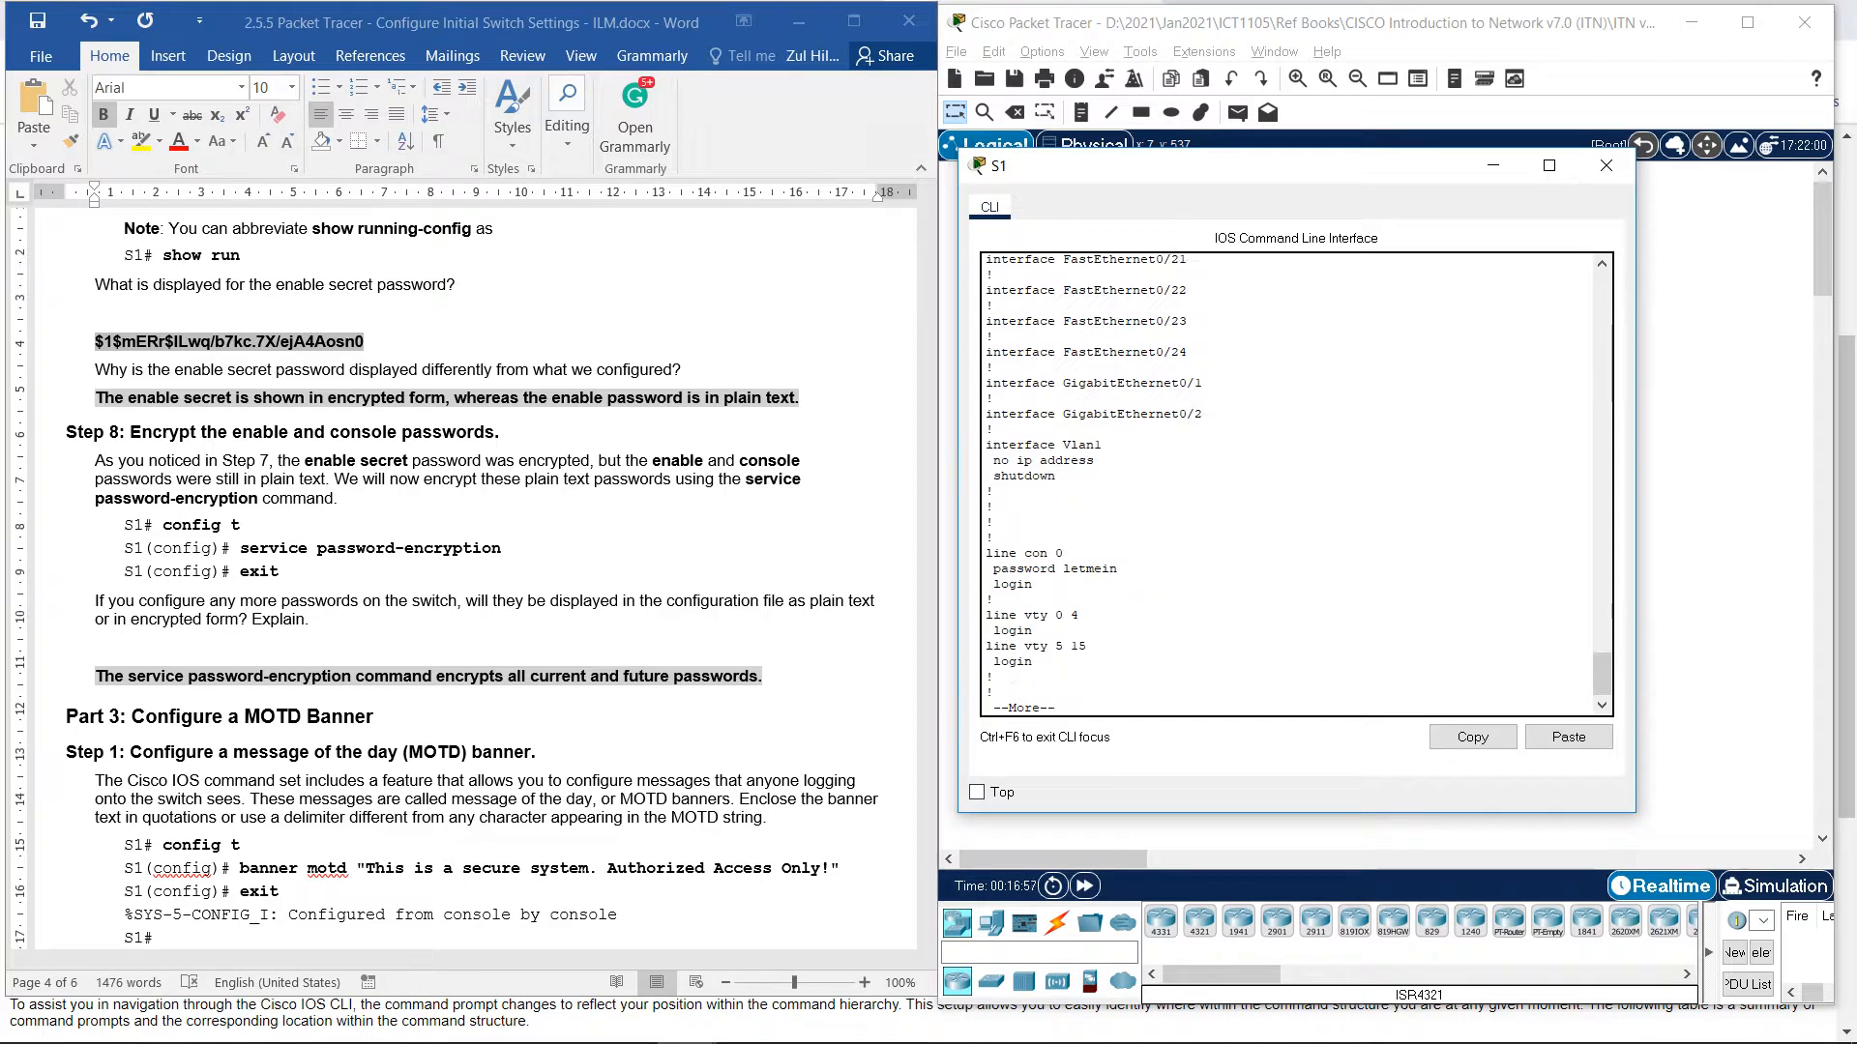
{"action": "key", "text": "Return"}
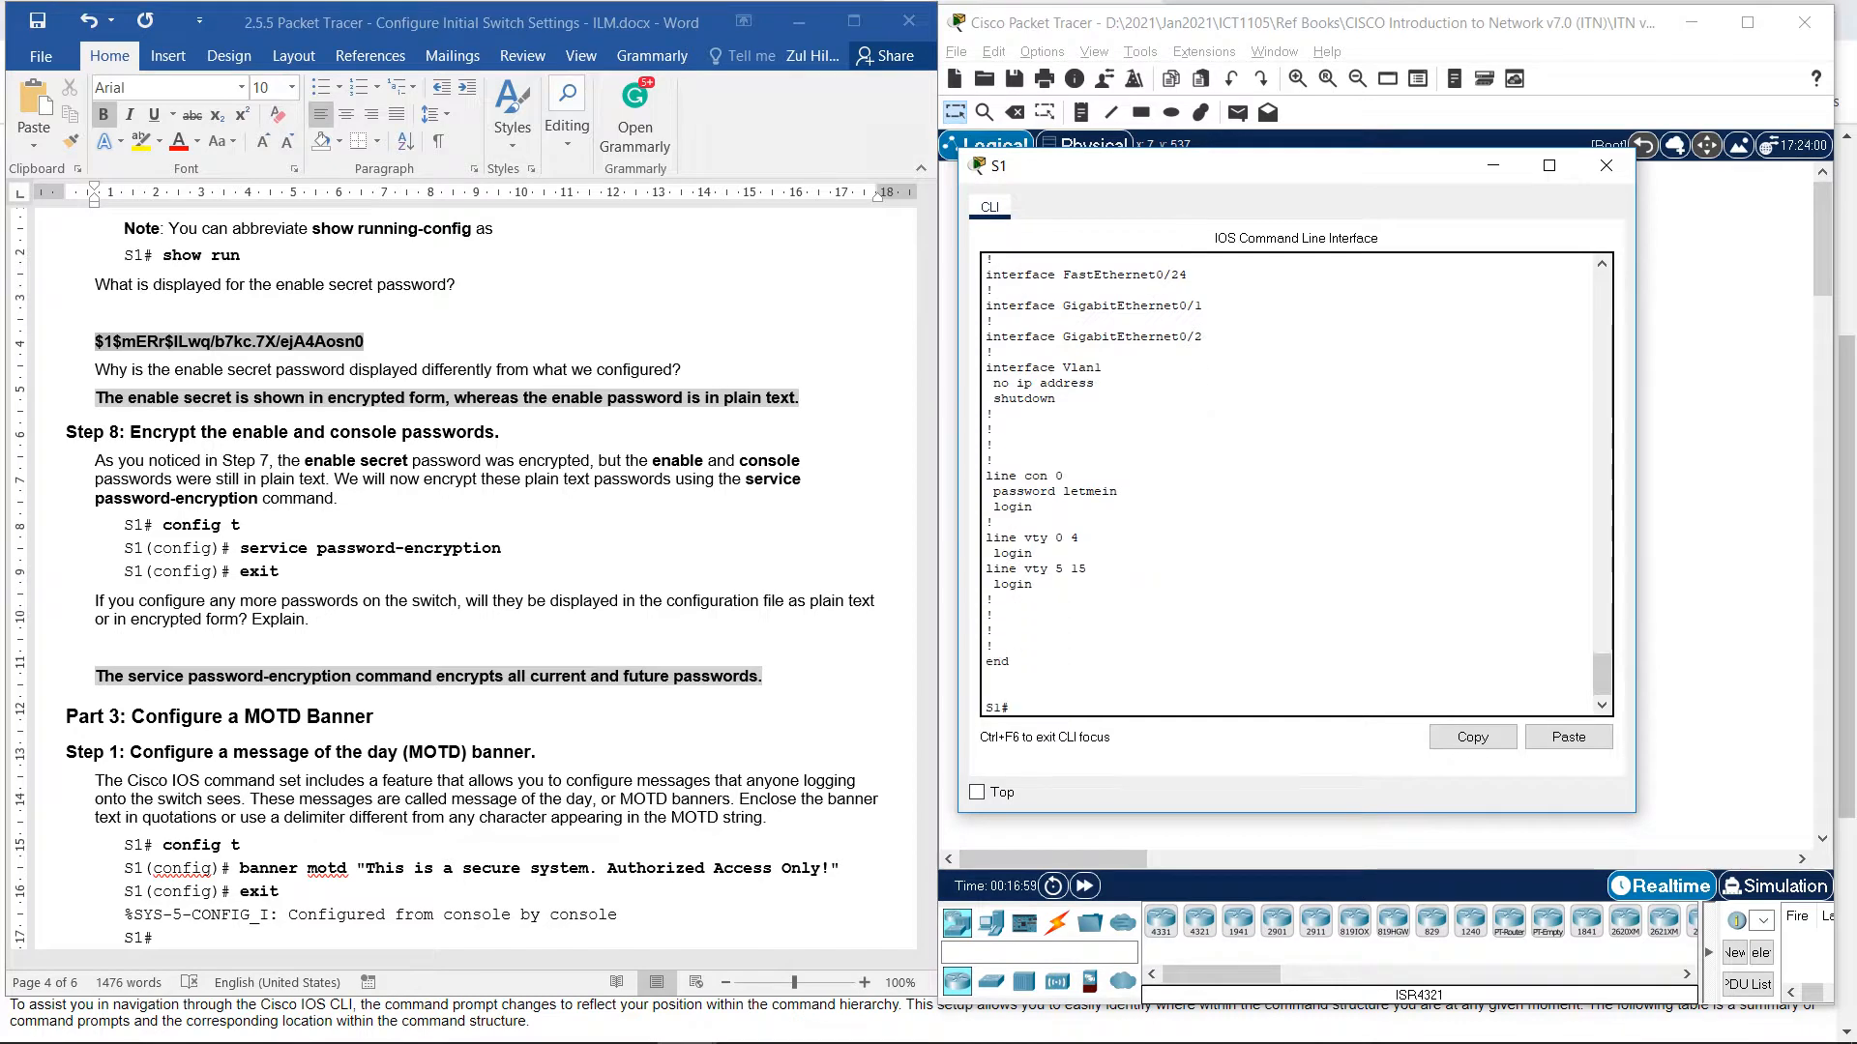
Enable service password-encryption in global configuration mode, then exit back to S1#.
{"action": "type", "text": "con"}
{"action": "key", "text": "Tab"}
{"action": "type", "text": "f"}
{"action": "key", "text": "Tab"}
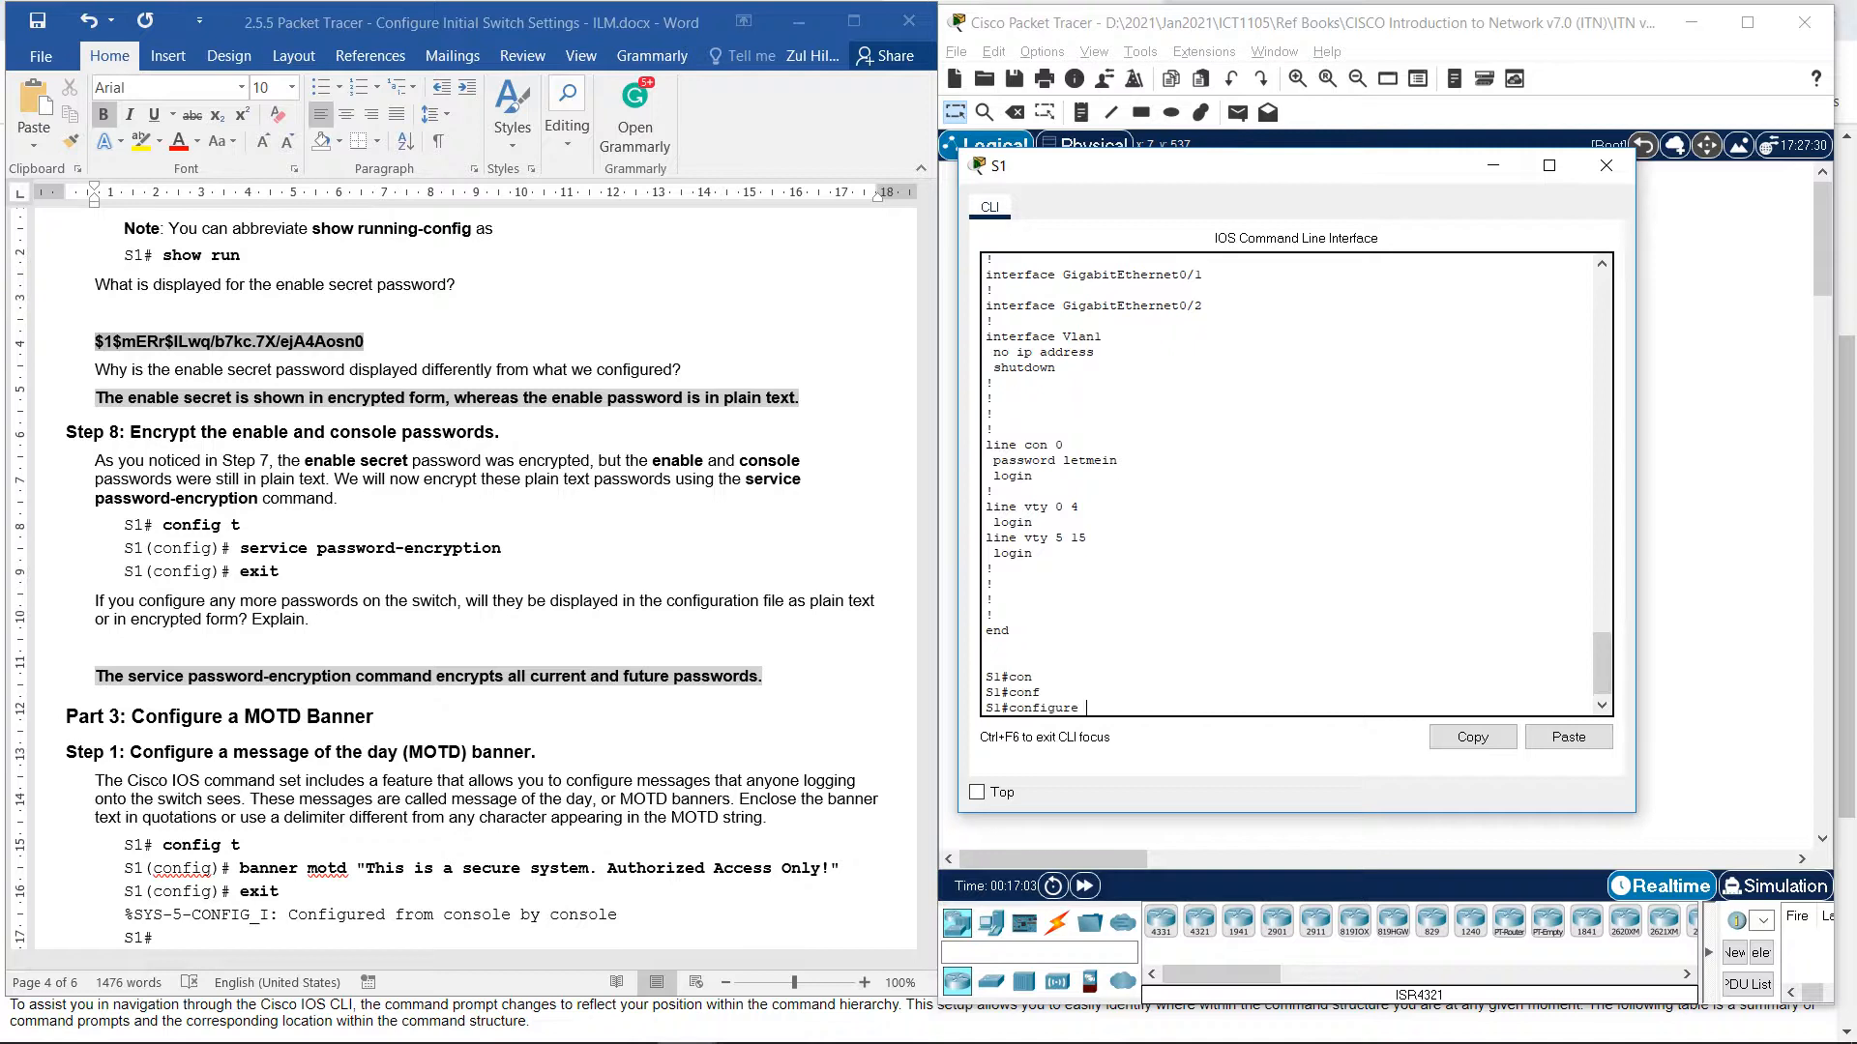
{"action": "type", "text": "t"}
{"action": "key", "text": "Return"}
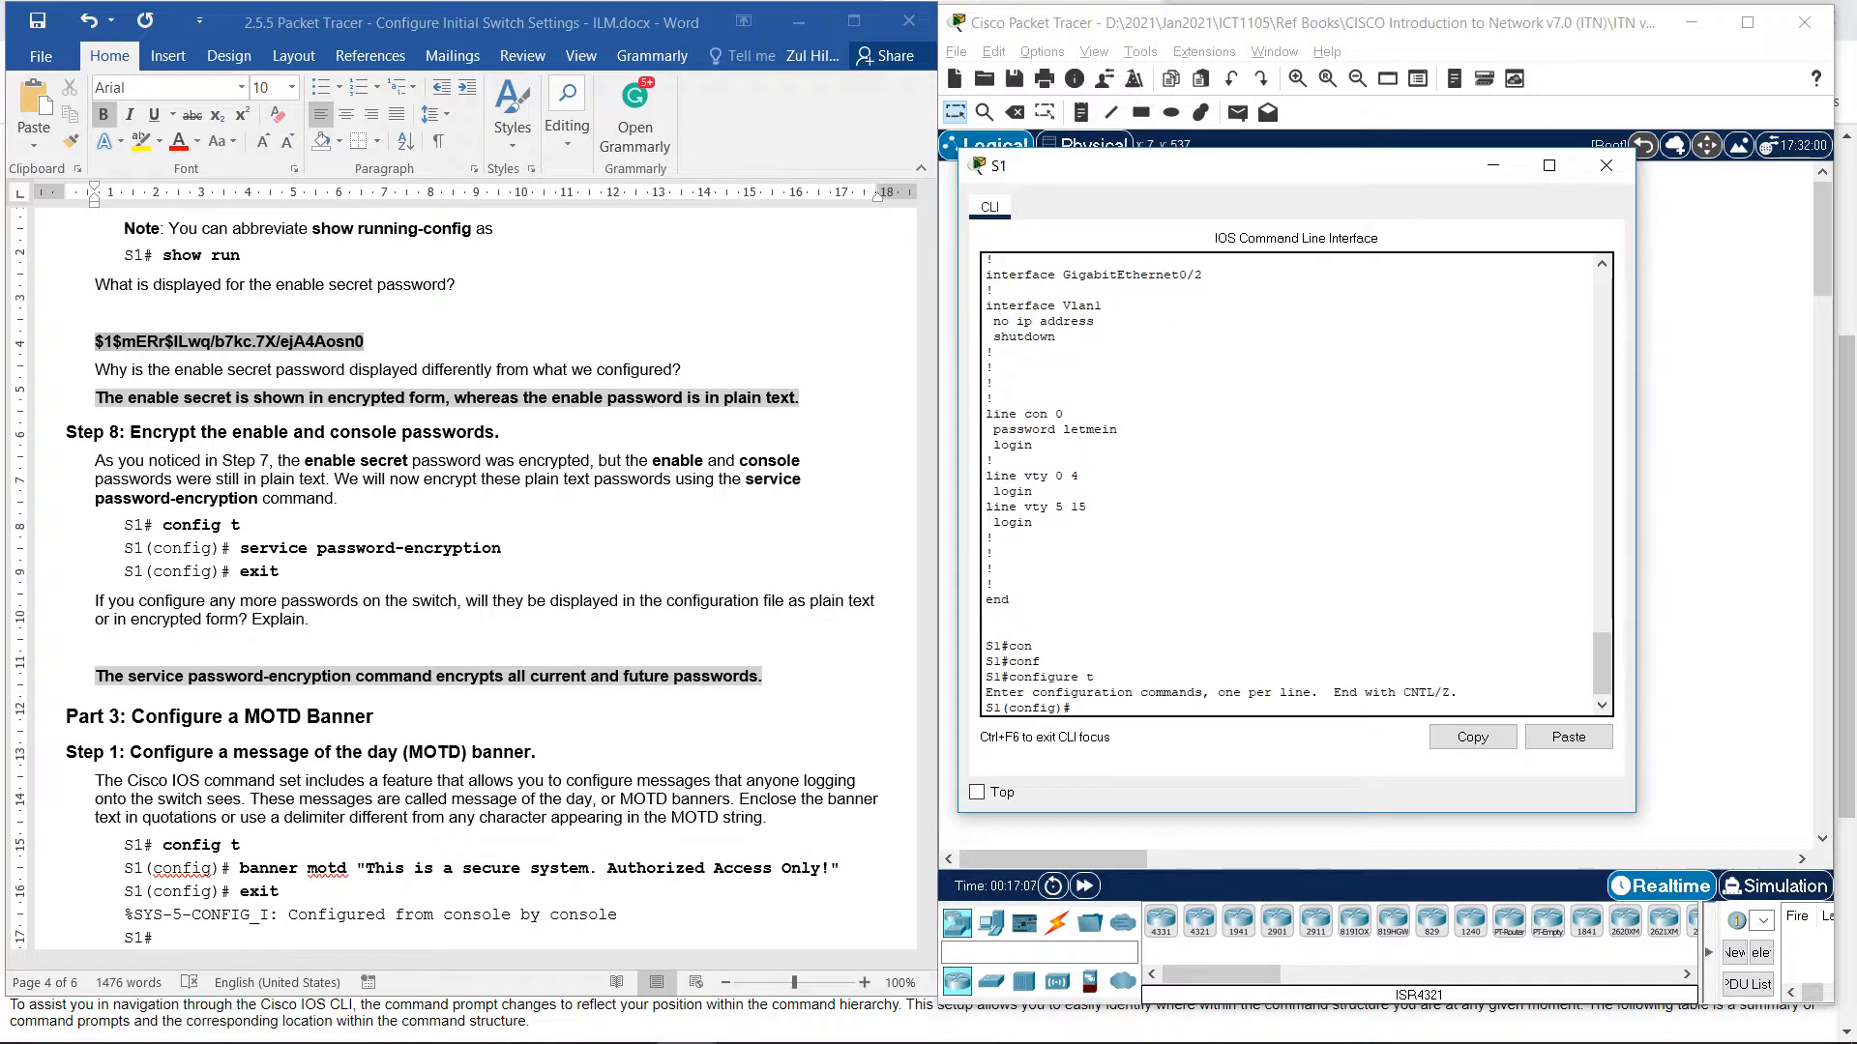
{"action": "type", "text": "service pass"}
{"action": "key", "text": "Tab"}
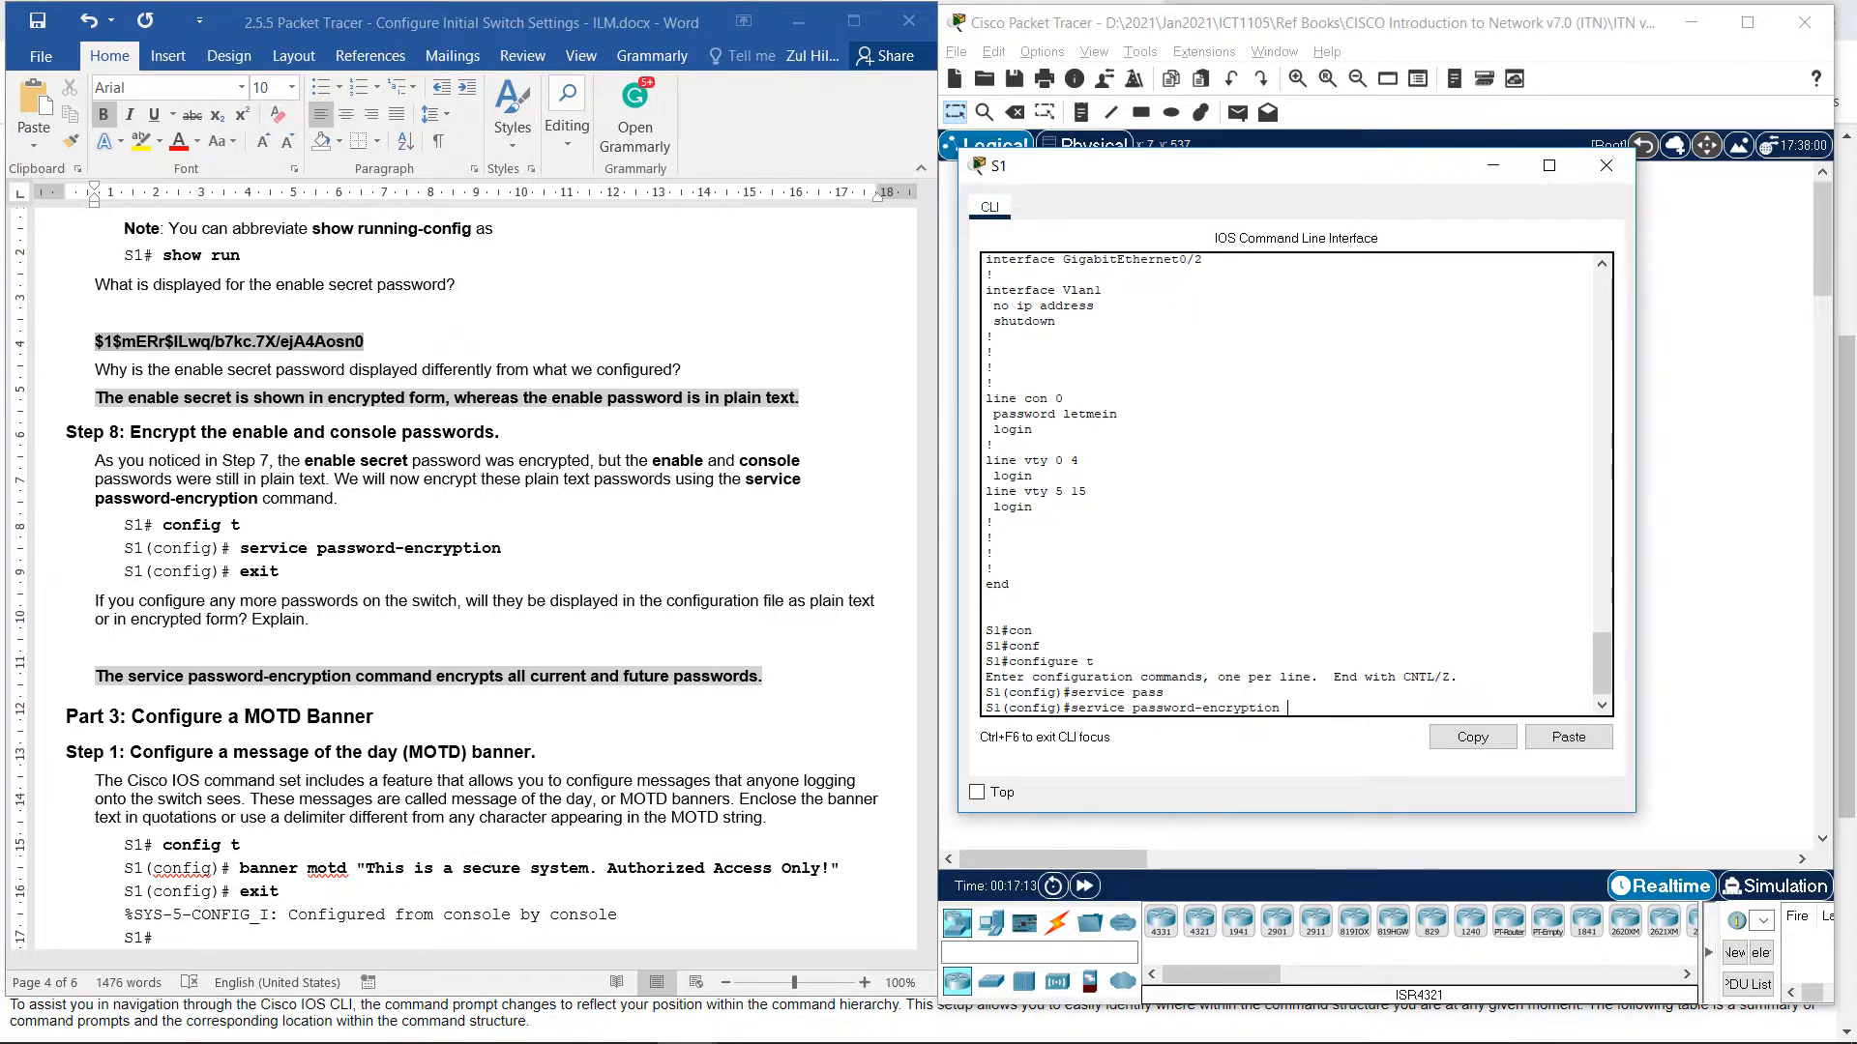
{"action": "key", "text": "Return"}
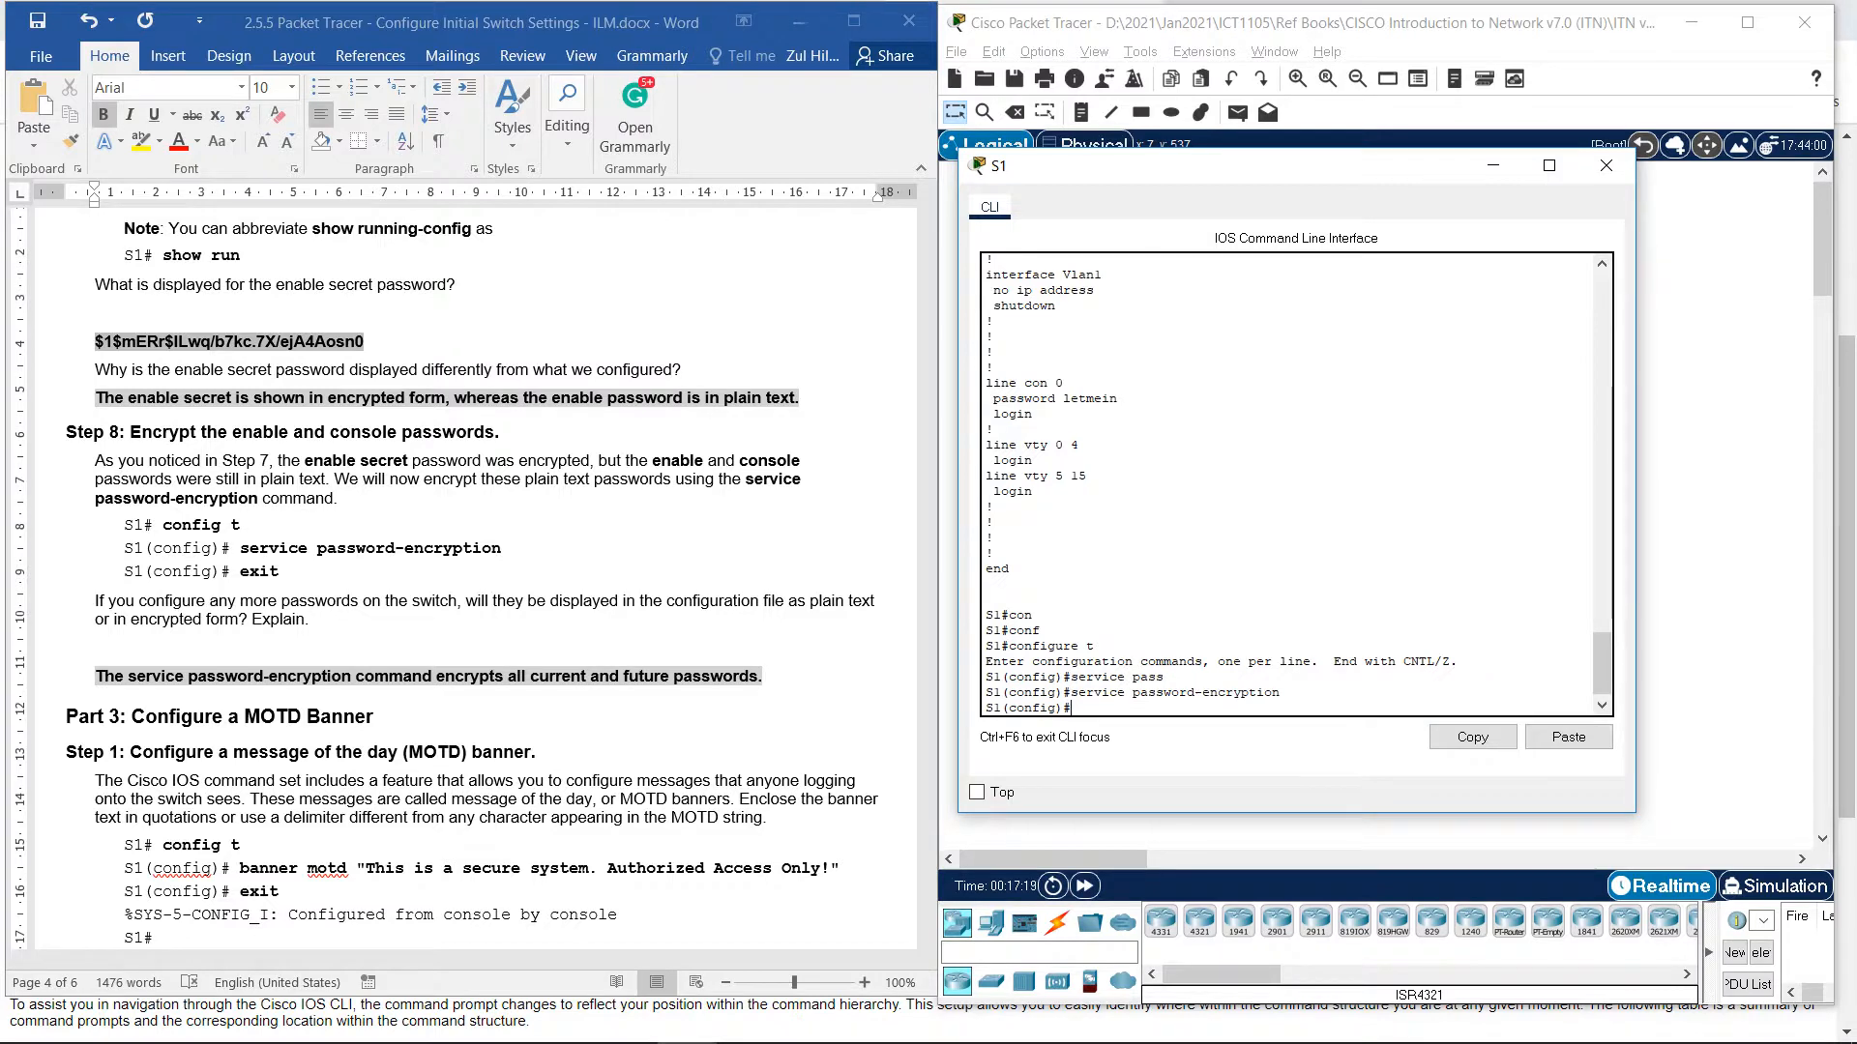
{"action": "type", "text": "exit"}
{"action": "key", "text": "Return"}
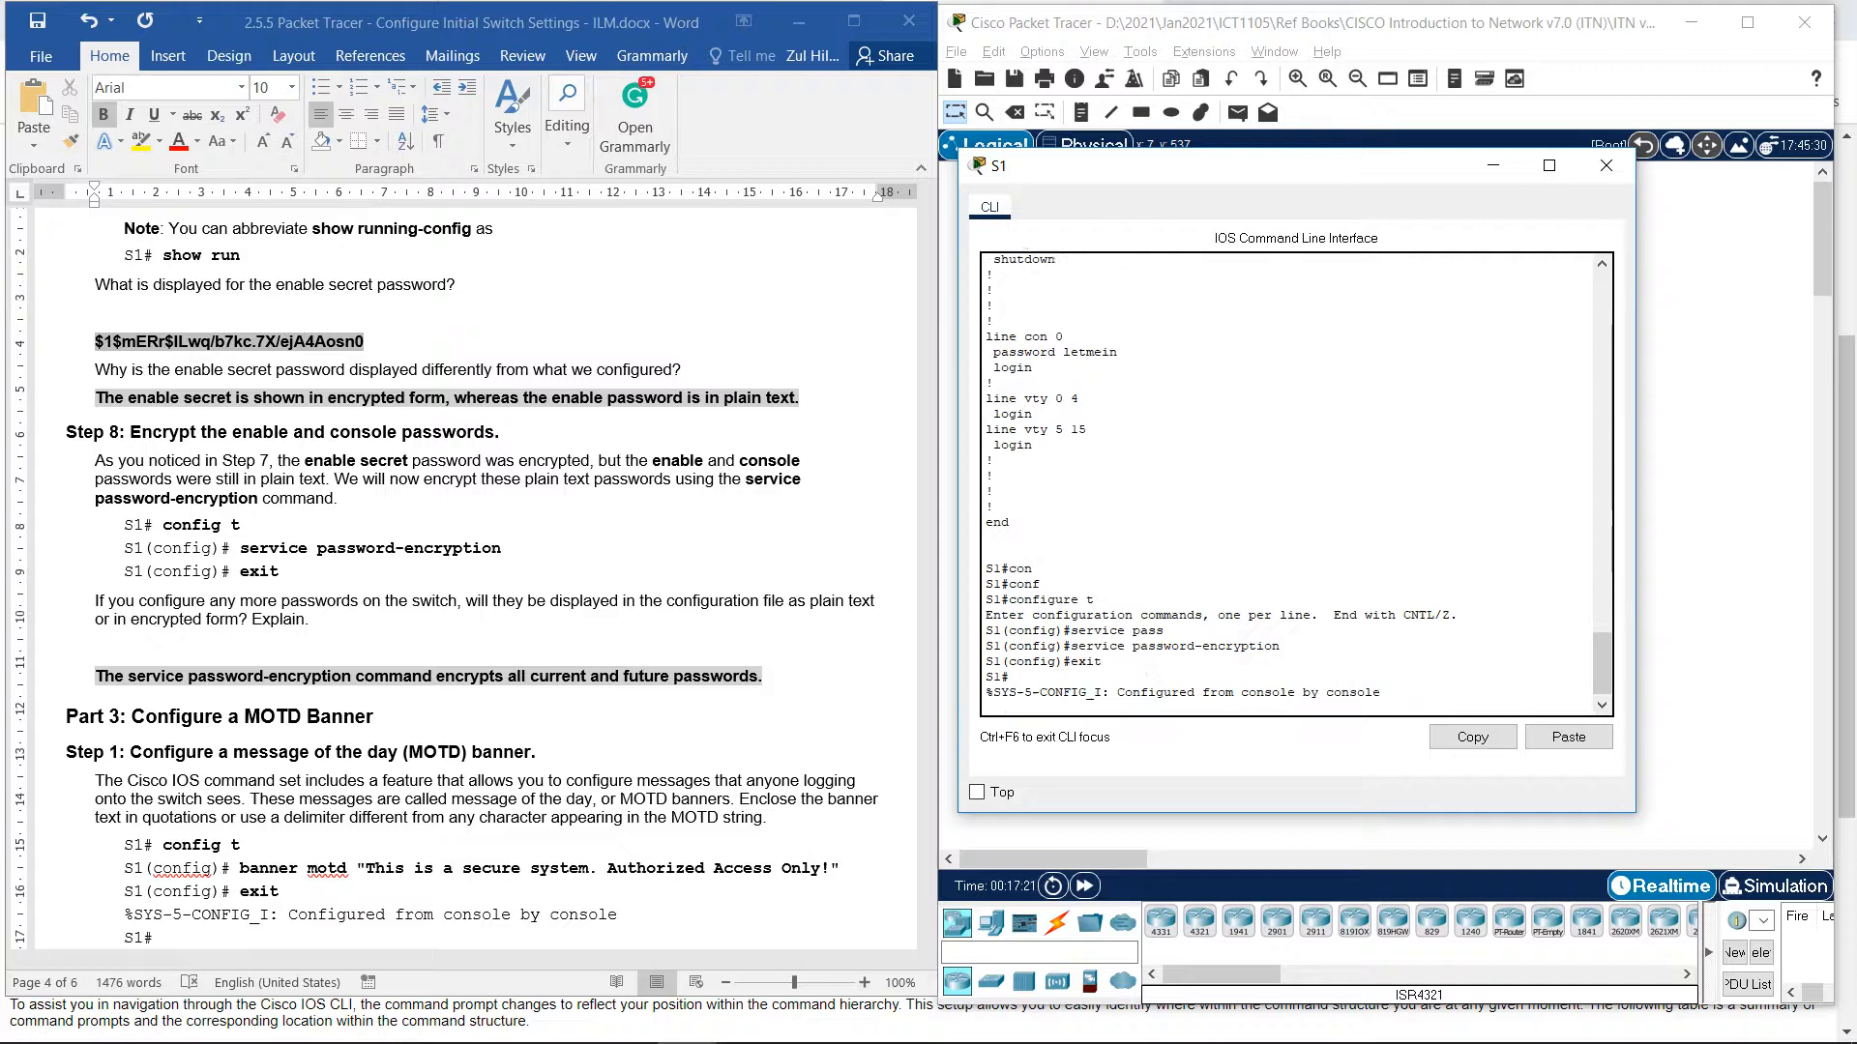
{"action": "key", "text": "Return"}
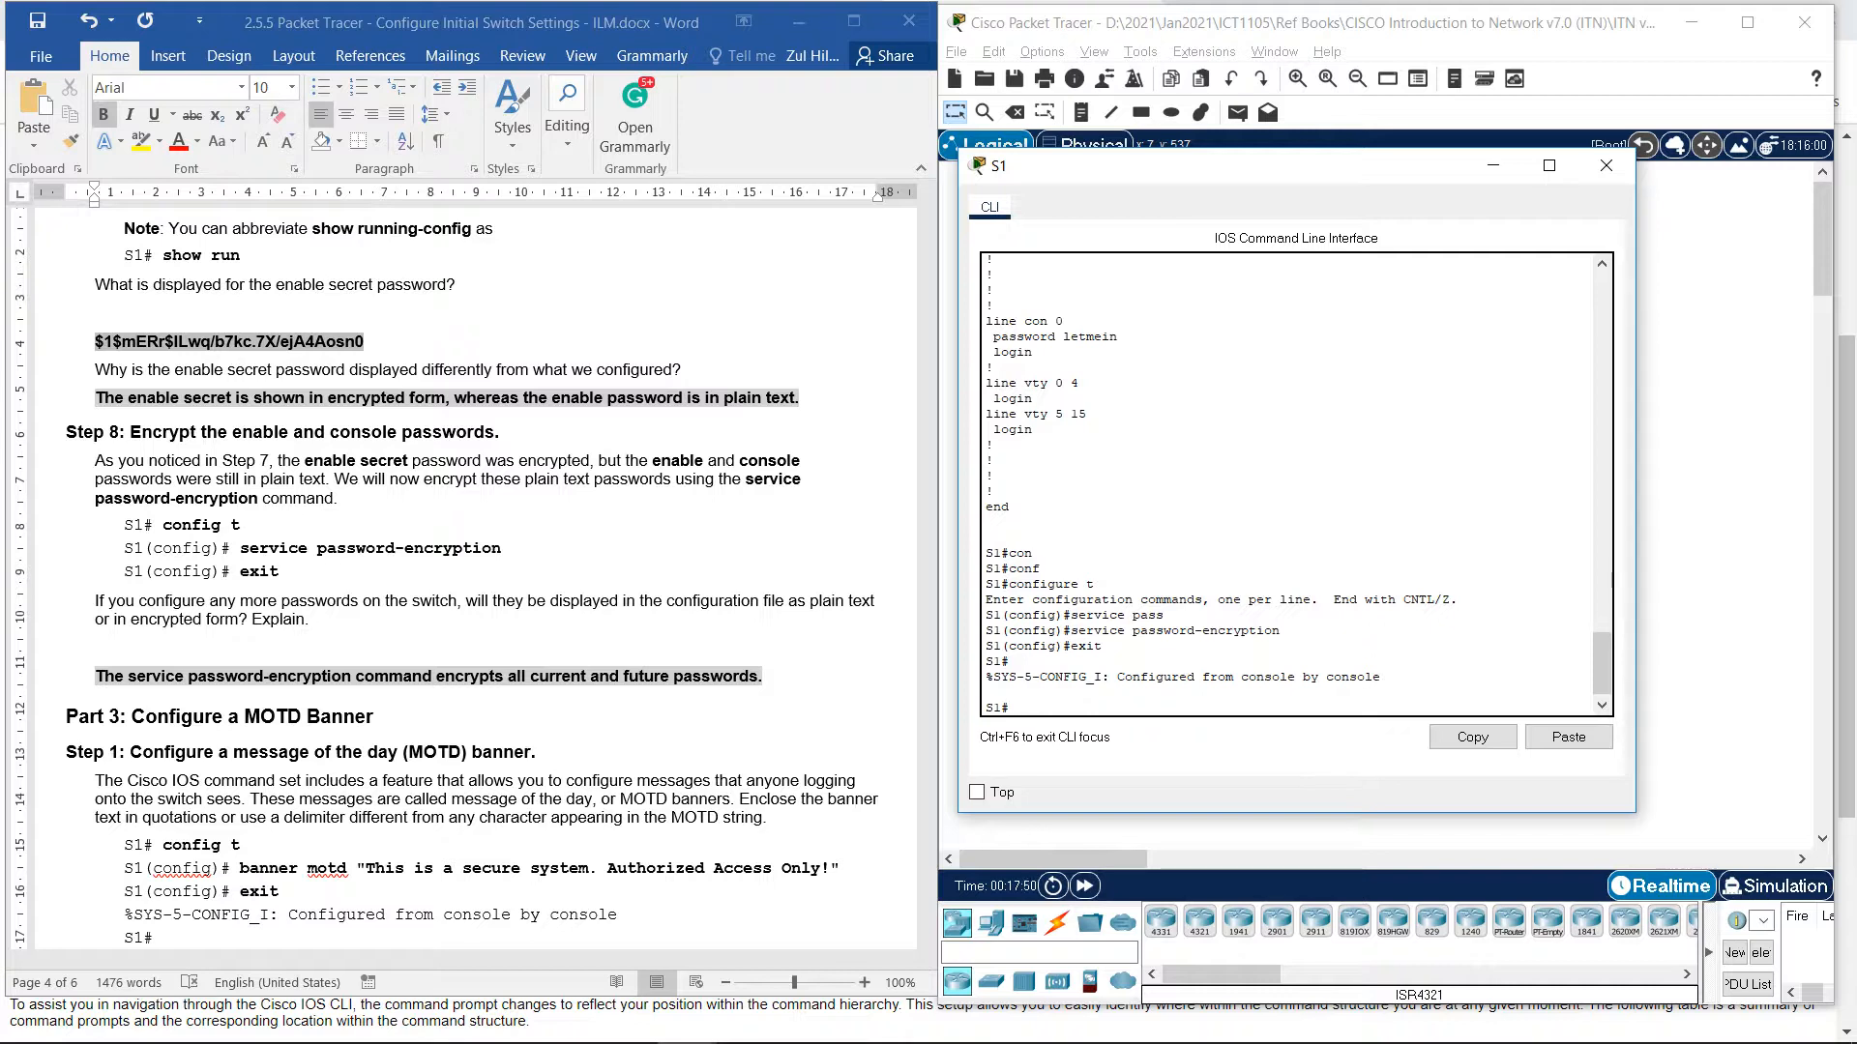
Rerun show running-config and highlight service password-encryption and the encrypted enable password.
{"action": "key", "text": "Up"}
{"action": "key", "text": "Up"}
{"action": "key", "text": "Return"}
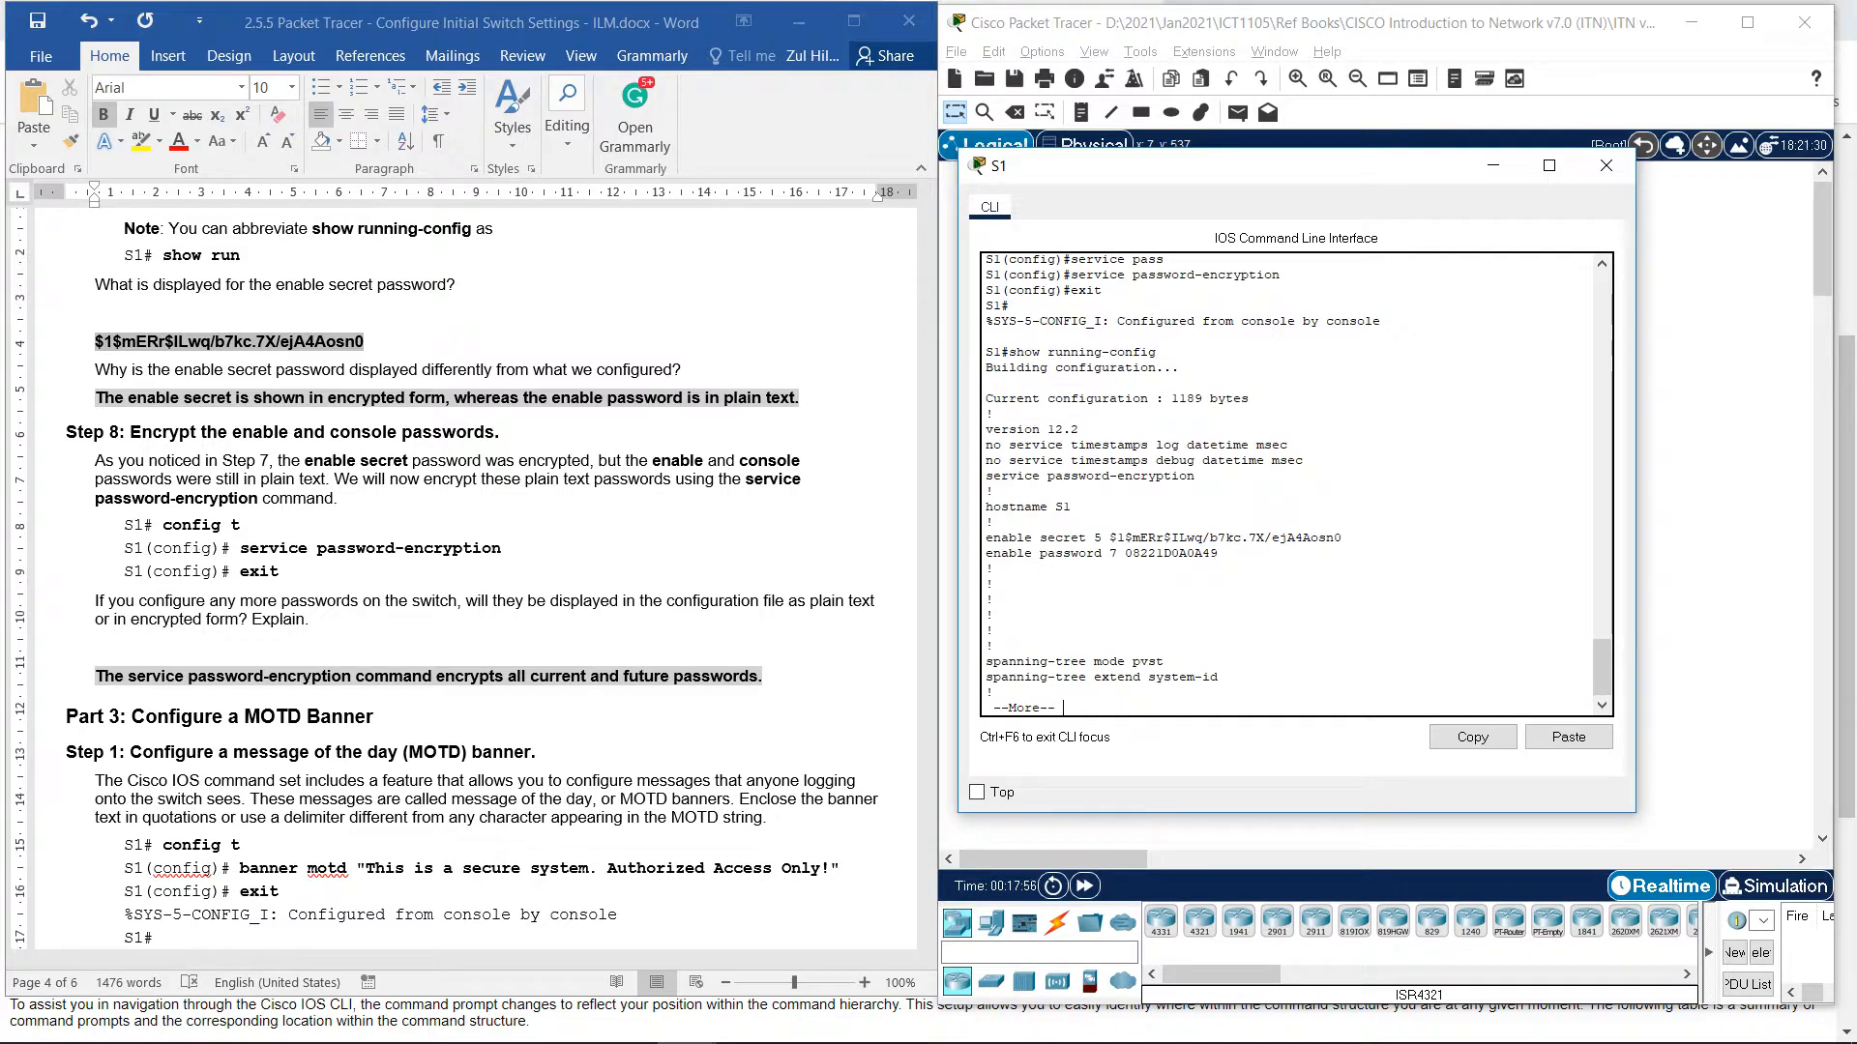
{"action": "left_click_drag", "start_coordinate": [985, 476], "coordinate": [1195, 475]}
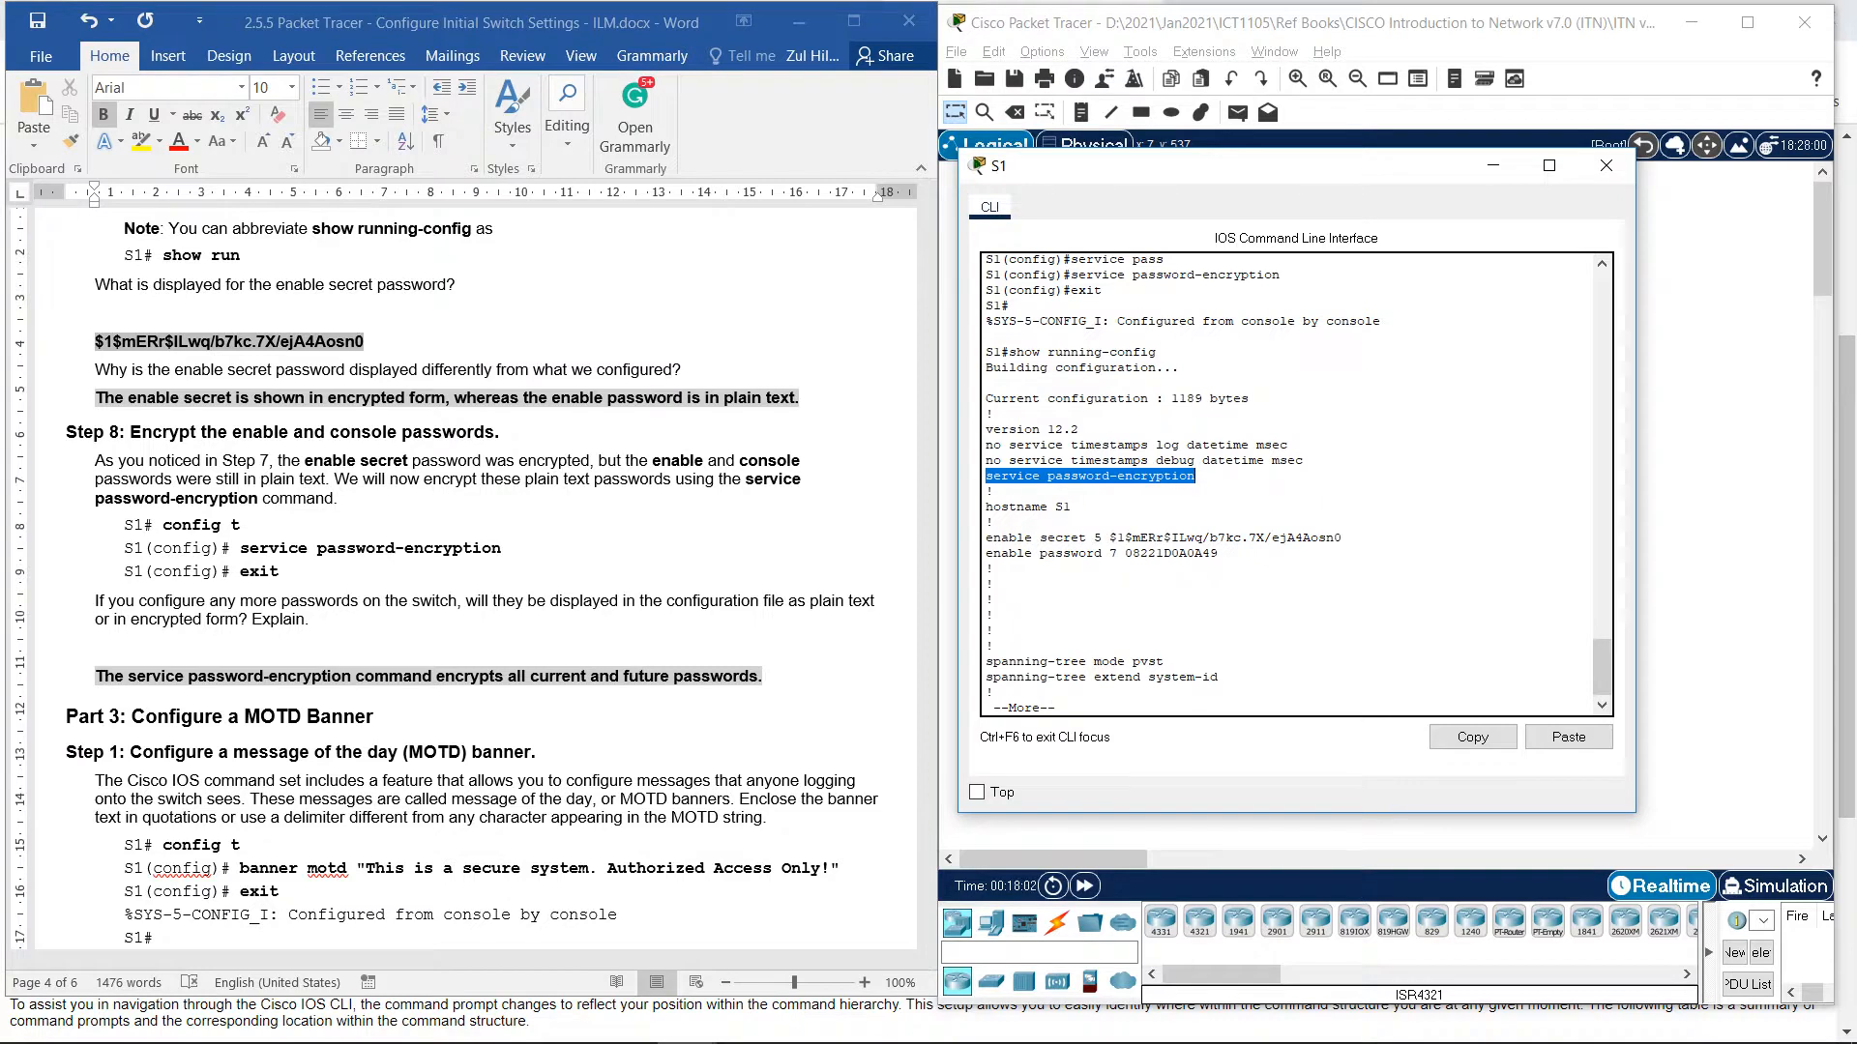
{"action": "left_click_drag", "start_coordinate": [985, 460], "coordinate": [1195, 476]}
{"action": "left_click_drag", "start_coordinate": [1218, 553], "coordinate": [1132, 553]}
{"action": "scroll", "coordinate": [1132, 553], "scroll_direction": "down", "scroll_amount": 1}
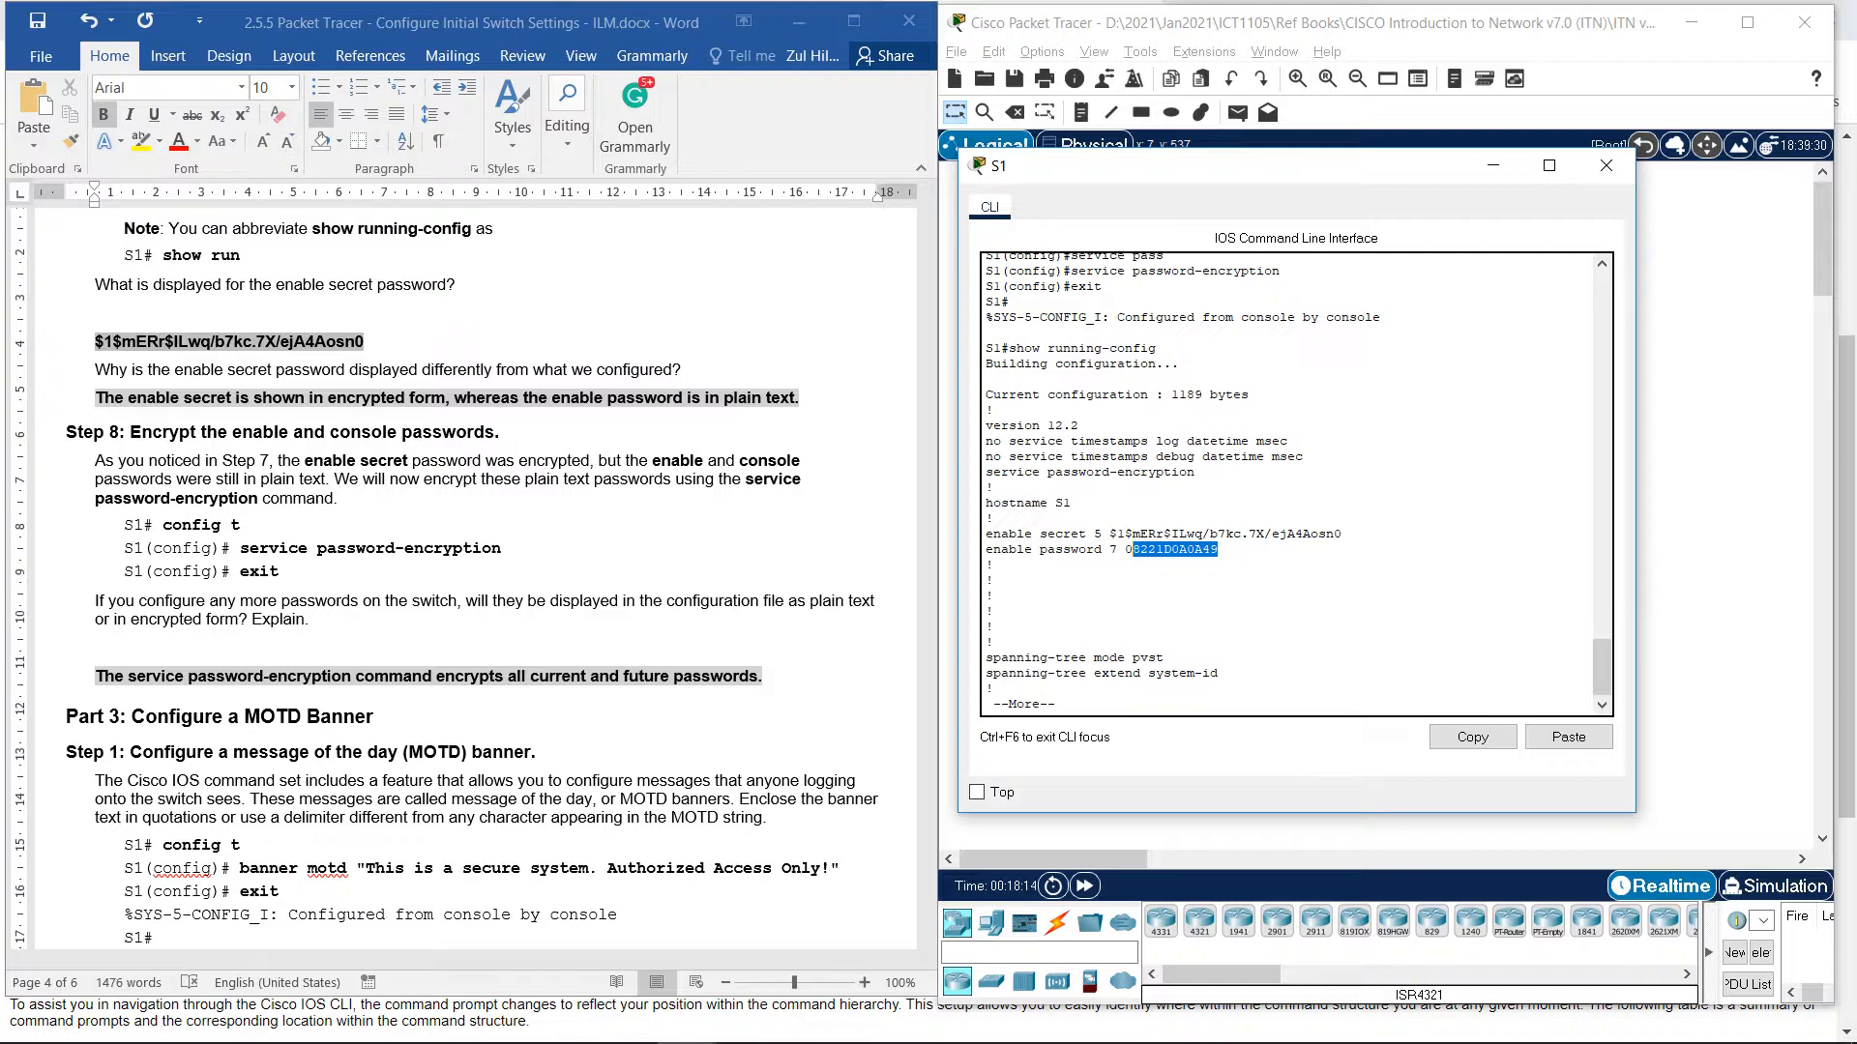
{"action": "left_click", "coordinate": [1062, 704]}
Page down to the console line, mark its type 7 encrypted password, and finish the listing.
{"action": "key", "text": "Return"}
{"action": "key", "text": "Return"}
{"action": "key", "text": "Return"}
{"action": "key", "text": "Return"}
{"action": "key", "text": "Return"}
{"action": "key", "text": "Return"}
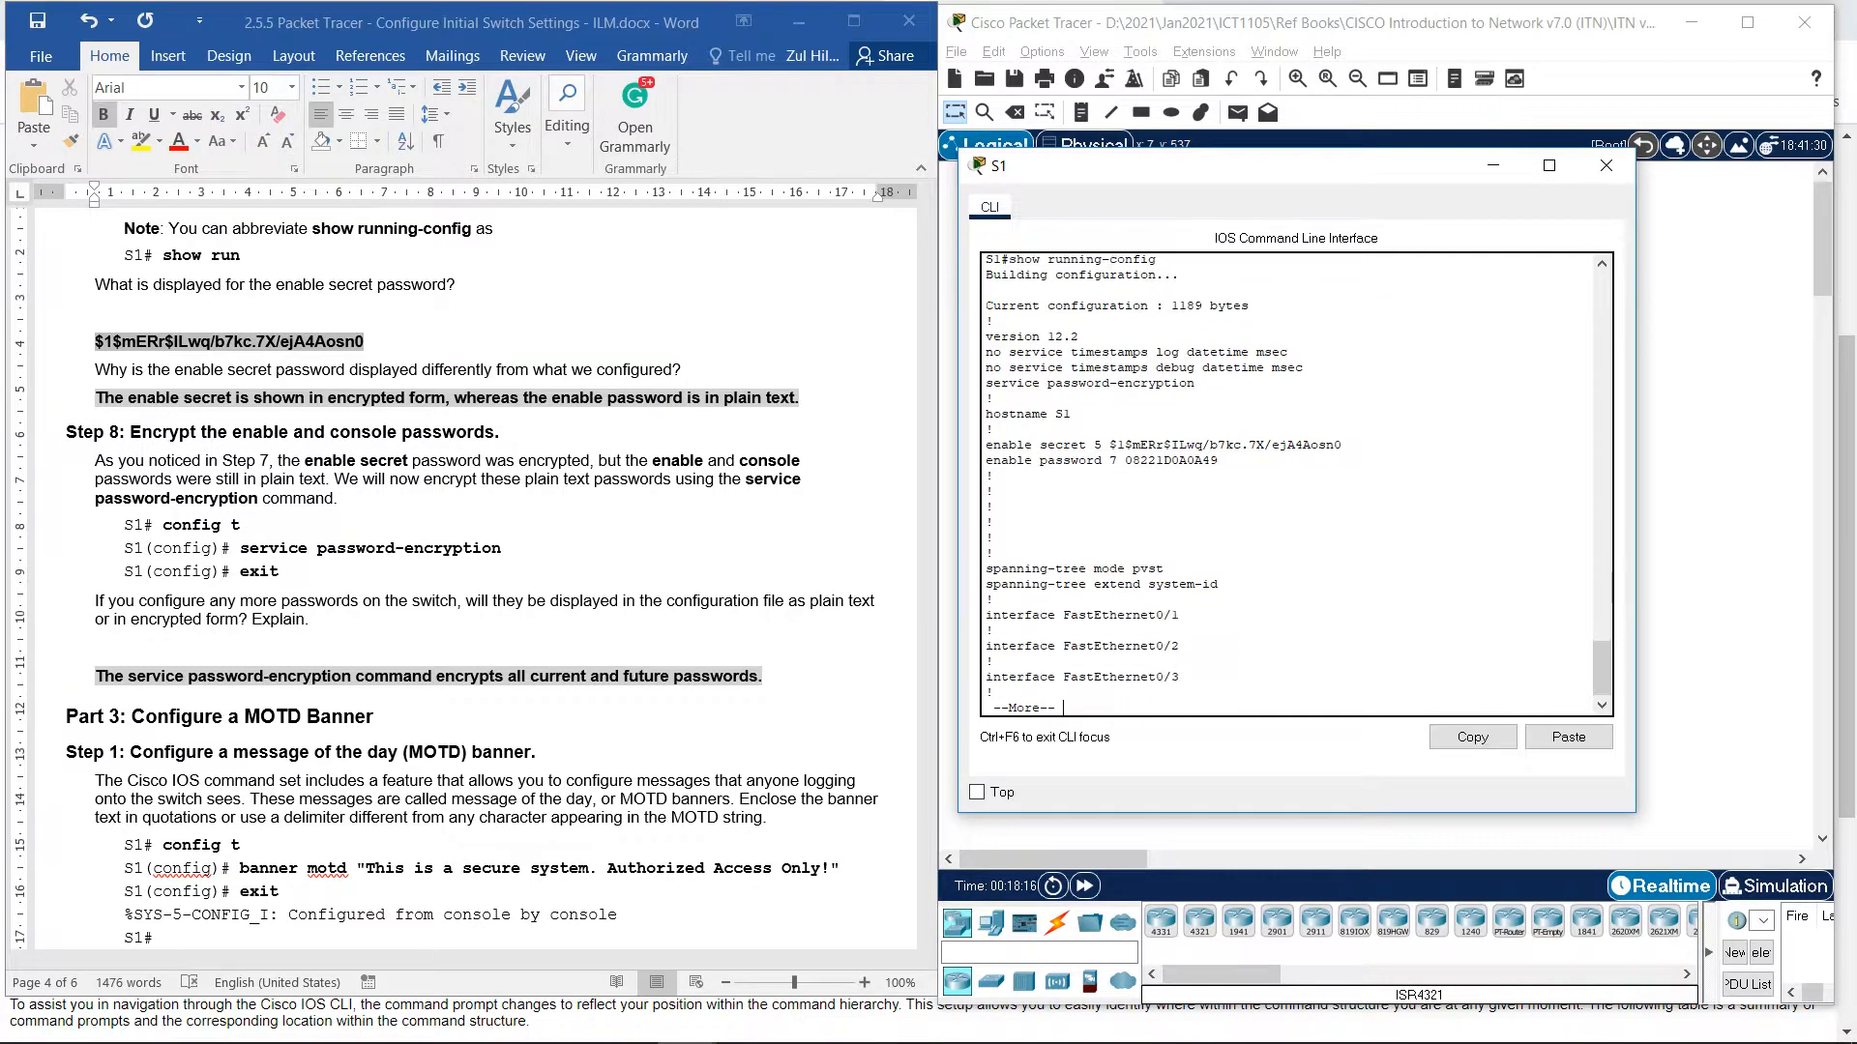
{"action": "key", "text": "Return"}
{"action": "key", "text": "Return"}
{"action": "key", "text": "Return"}
{"action": "key", "text": "Return"}
{"action": "key", "text": "Return"}
{"action": "key", "text": "Return"}
{"action": "key", "text": "Return"}
{"action": "key", "text": "Return"}
{"action": "key", "text": "Return"}
{"action": "key", "text": "Return"}
{"action": "key", "text": "Return"}
{"action": "key", "text": "Return"}
{"action": "key", "text": "Return"}
{"action": "key", "text": "Return"}
{"action": "key", "text": "Return"}
{"action": "key", "text": "Return"}
{"action": "key", "text": "Return"}
{"action": "key", "text": "Return"}
{"action": "key", "text": "Return"}
{"action": "key", "text": "Return"}
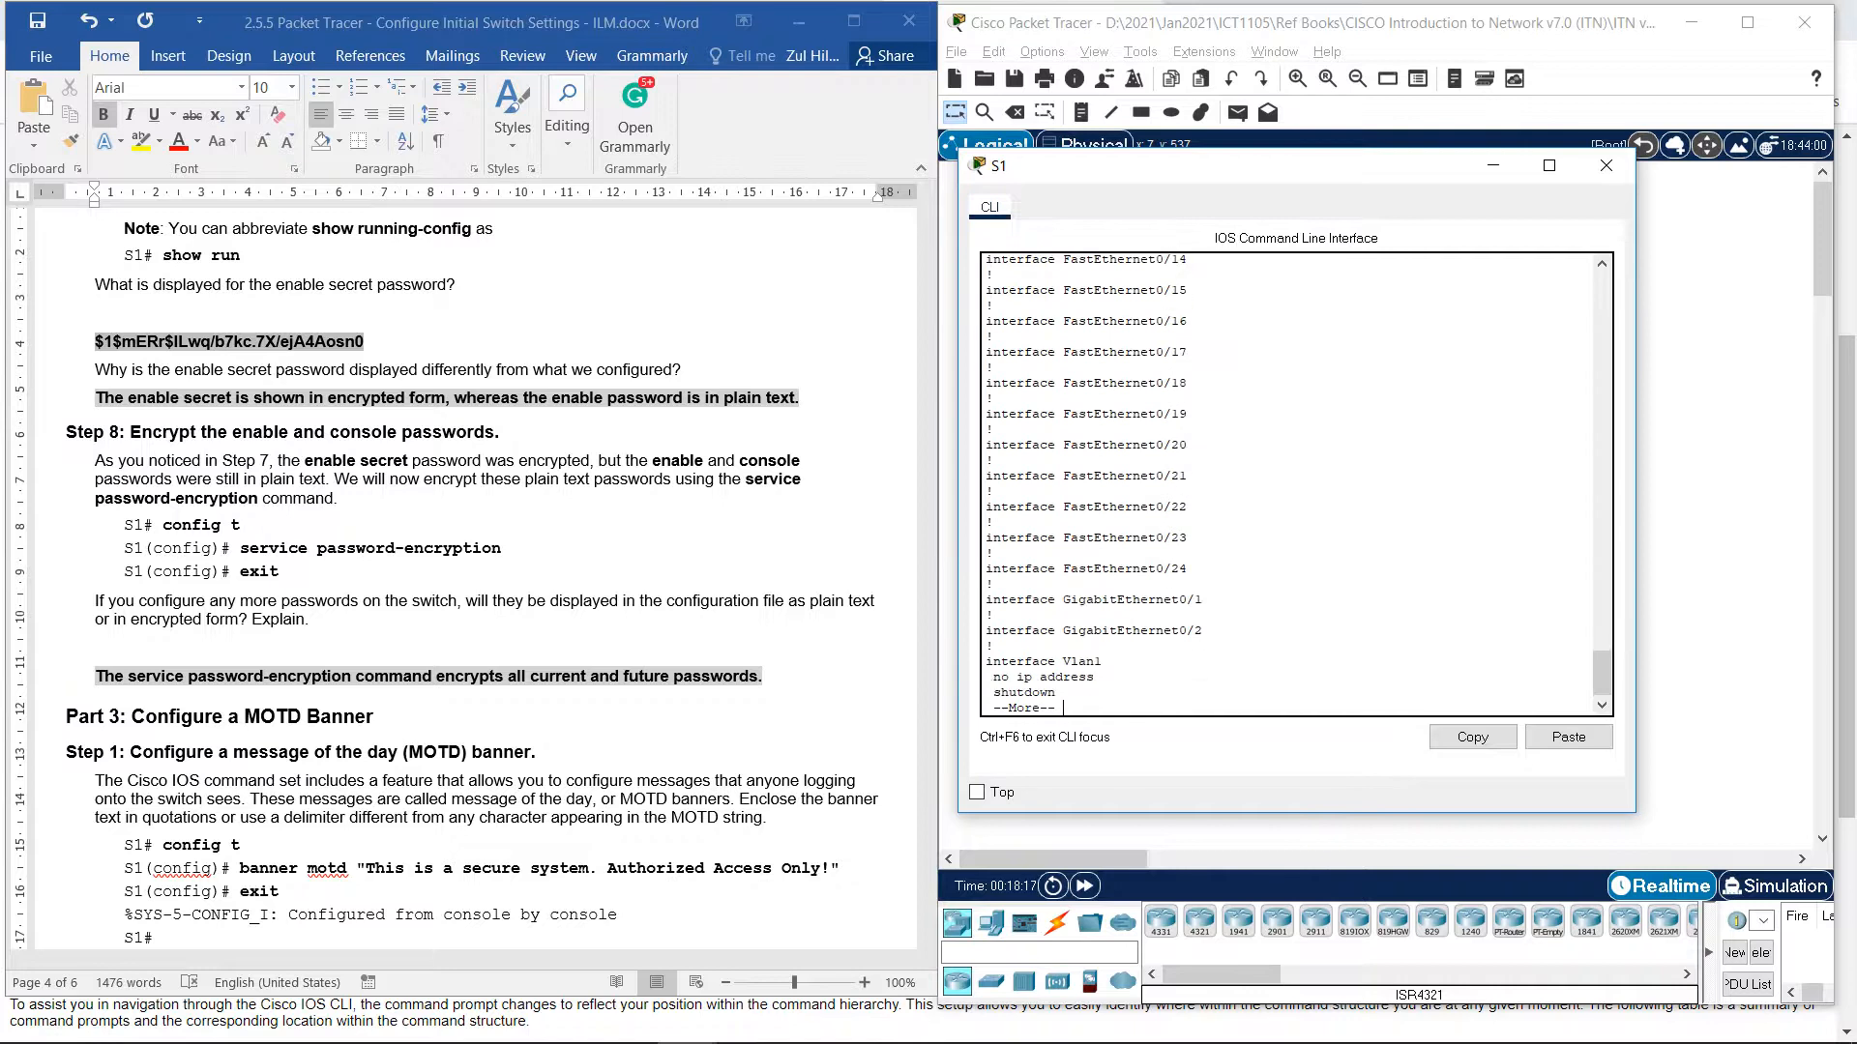
{"action": "key", "text": "Return"}
{"action": "key", "text": "Return"}
{"action": "key", "text": "Return"}
{"action": "key", "text": "Return"}
{"action": "key", "text": "Return"}
{"action": "key", "text": "Return"}
{"action": "key", "text": "Return"}
{"action": "key", "text": "Return"}
{"action": "key", "text": "Return"}
{"action": "key", "text": "Return"}
{"action": "key", "text": "Return"}
{"action": "key", "text": "Return"}
{"action": "key", "text": "Return"}
{"action": "key", "text": "Return"}
{"action": "key", "text": "Return"}
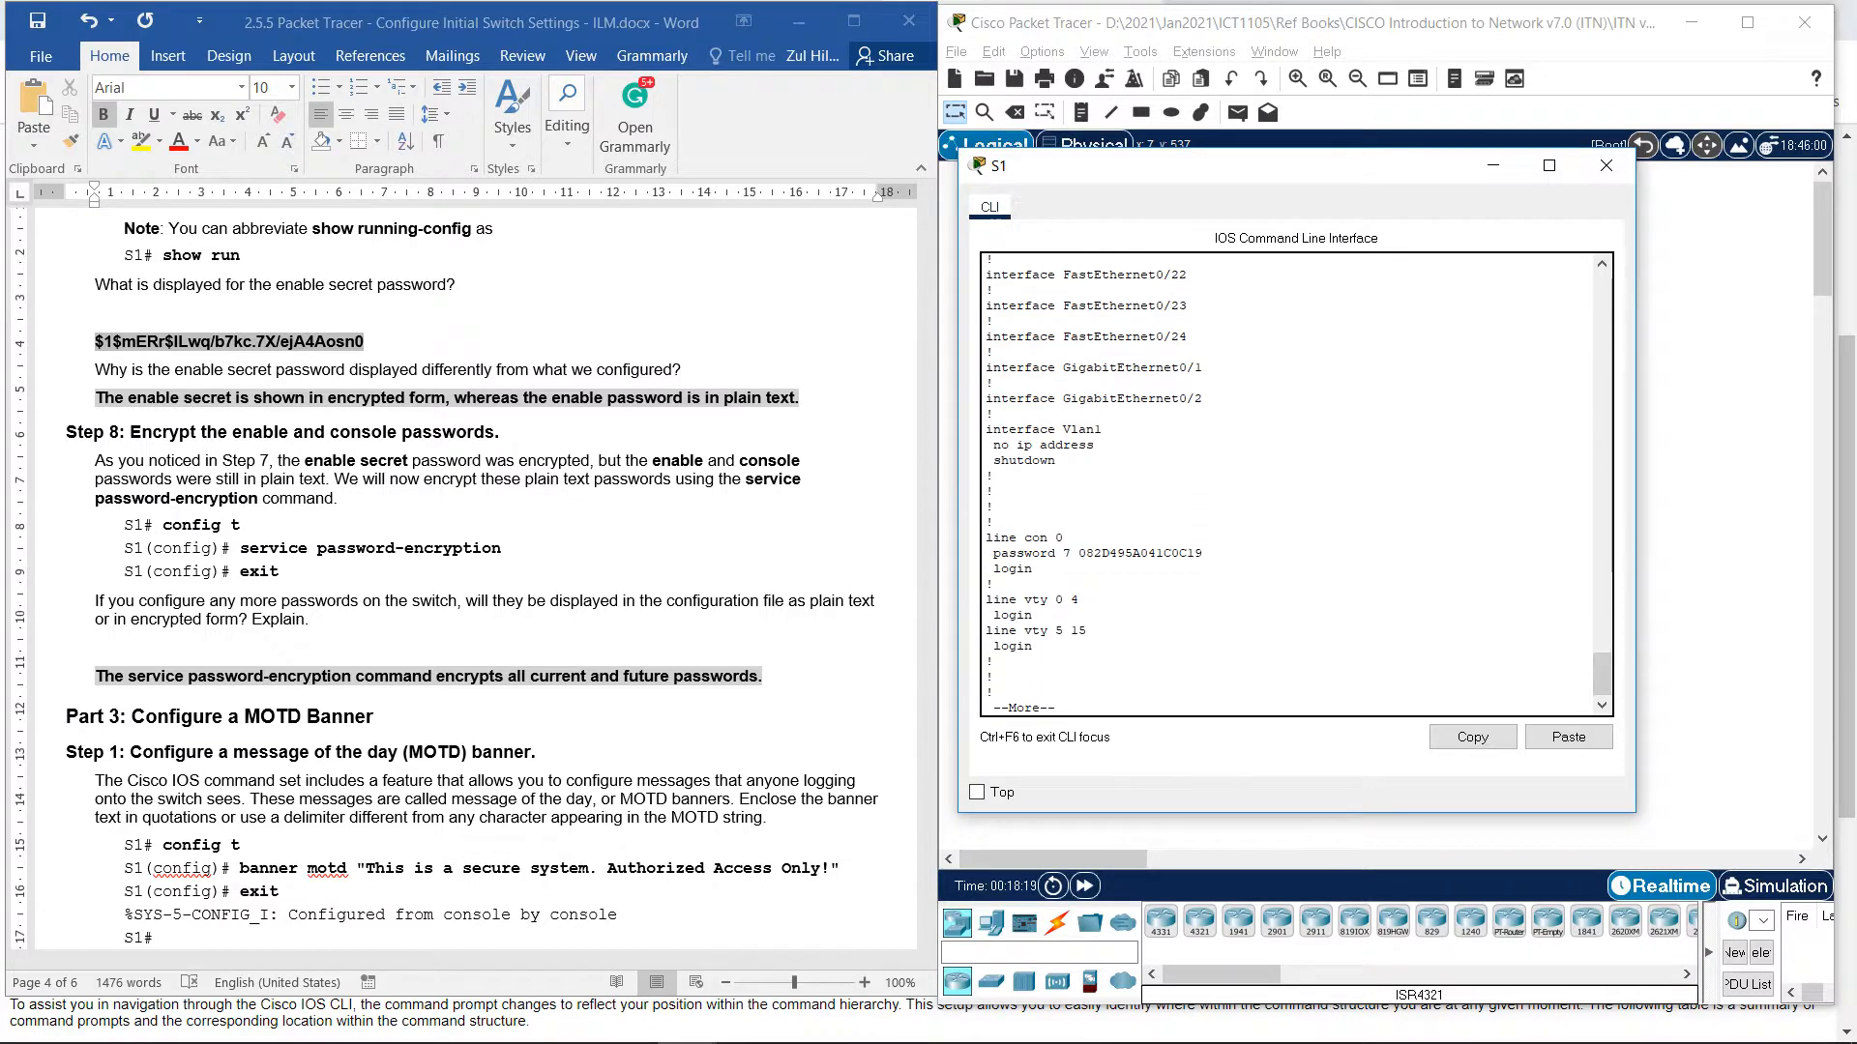
{"action": "left_click_drag", "start_coordinate": [1202, 553], "coordinate": [1070, 553]}
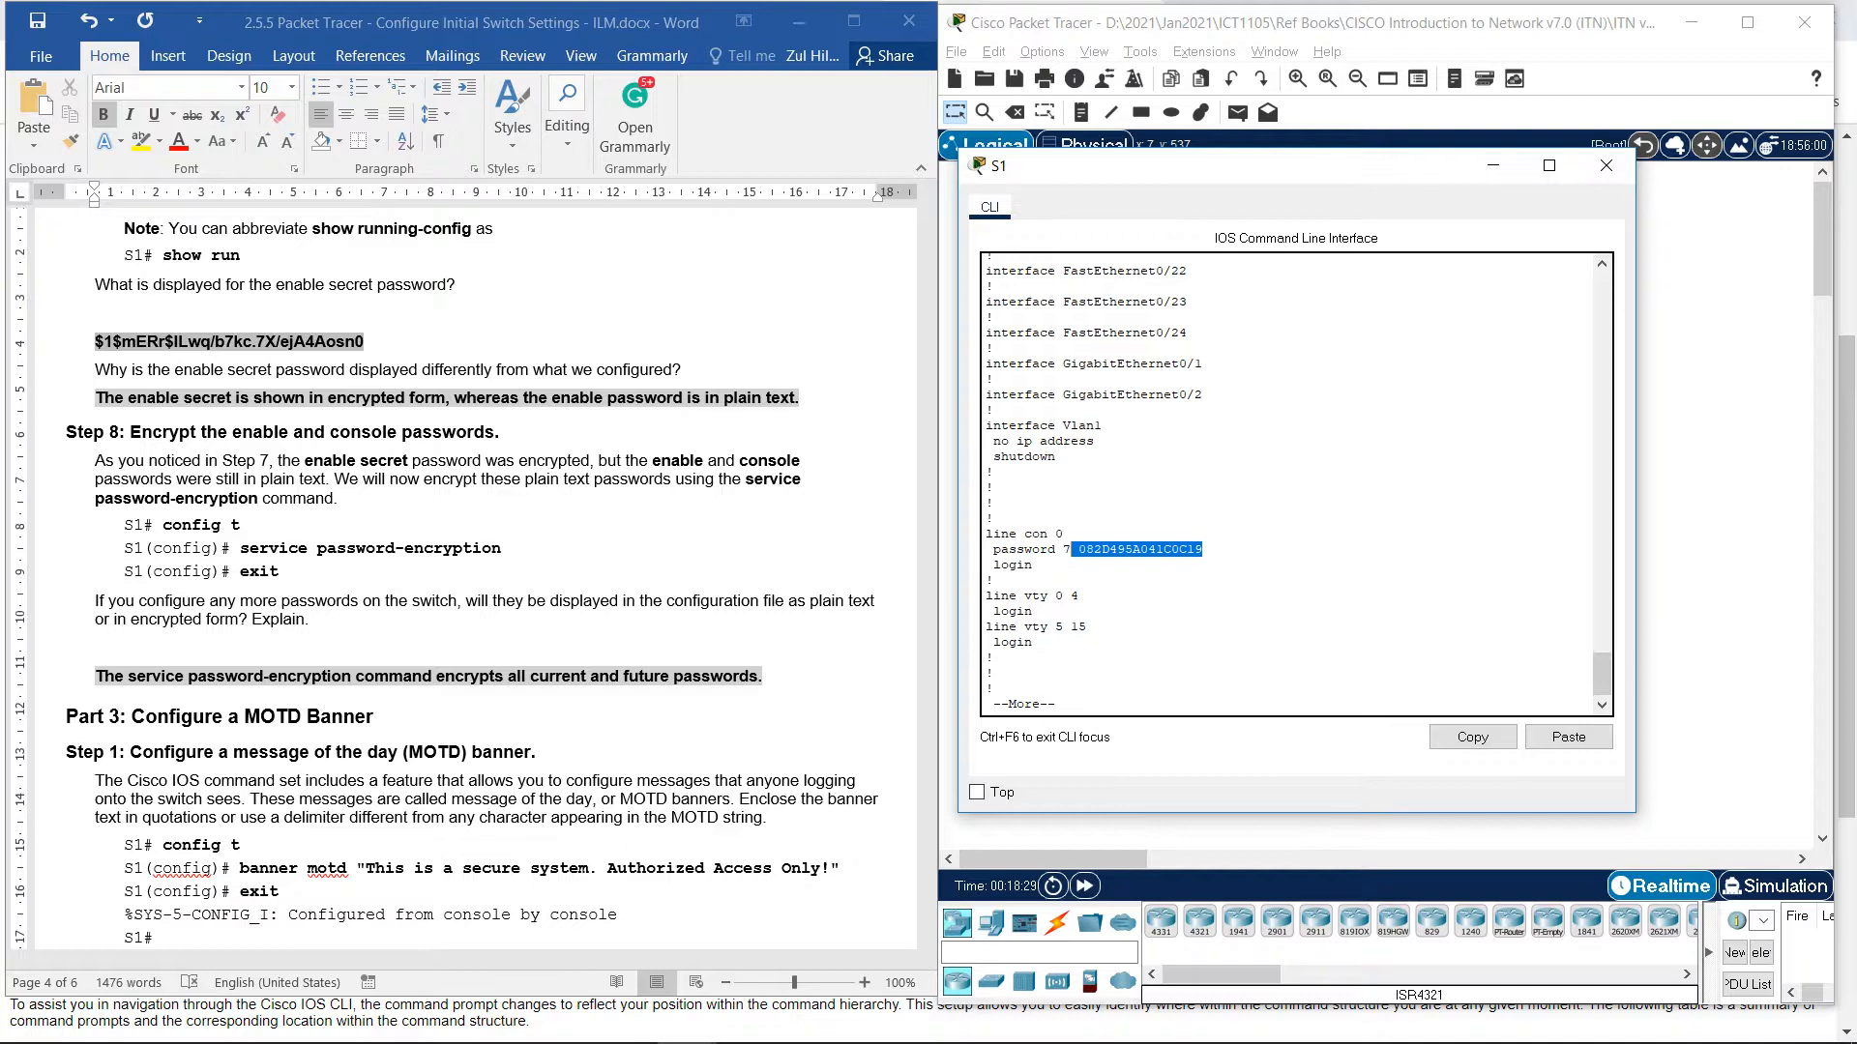
{"action": "left_click", "coordinate": [1033, 612]}
{"action": "key", "text": "Return"}
{"action": "key", "text": "Return"}
{"action": "key", "text": "Return"}
{"action": "key", "text": "Return"}
{"action": "key", "text": "Return"}
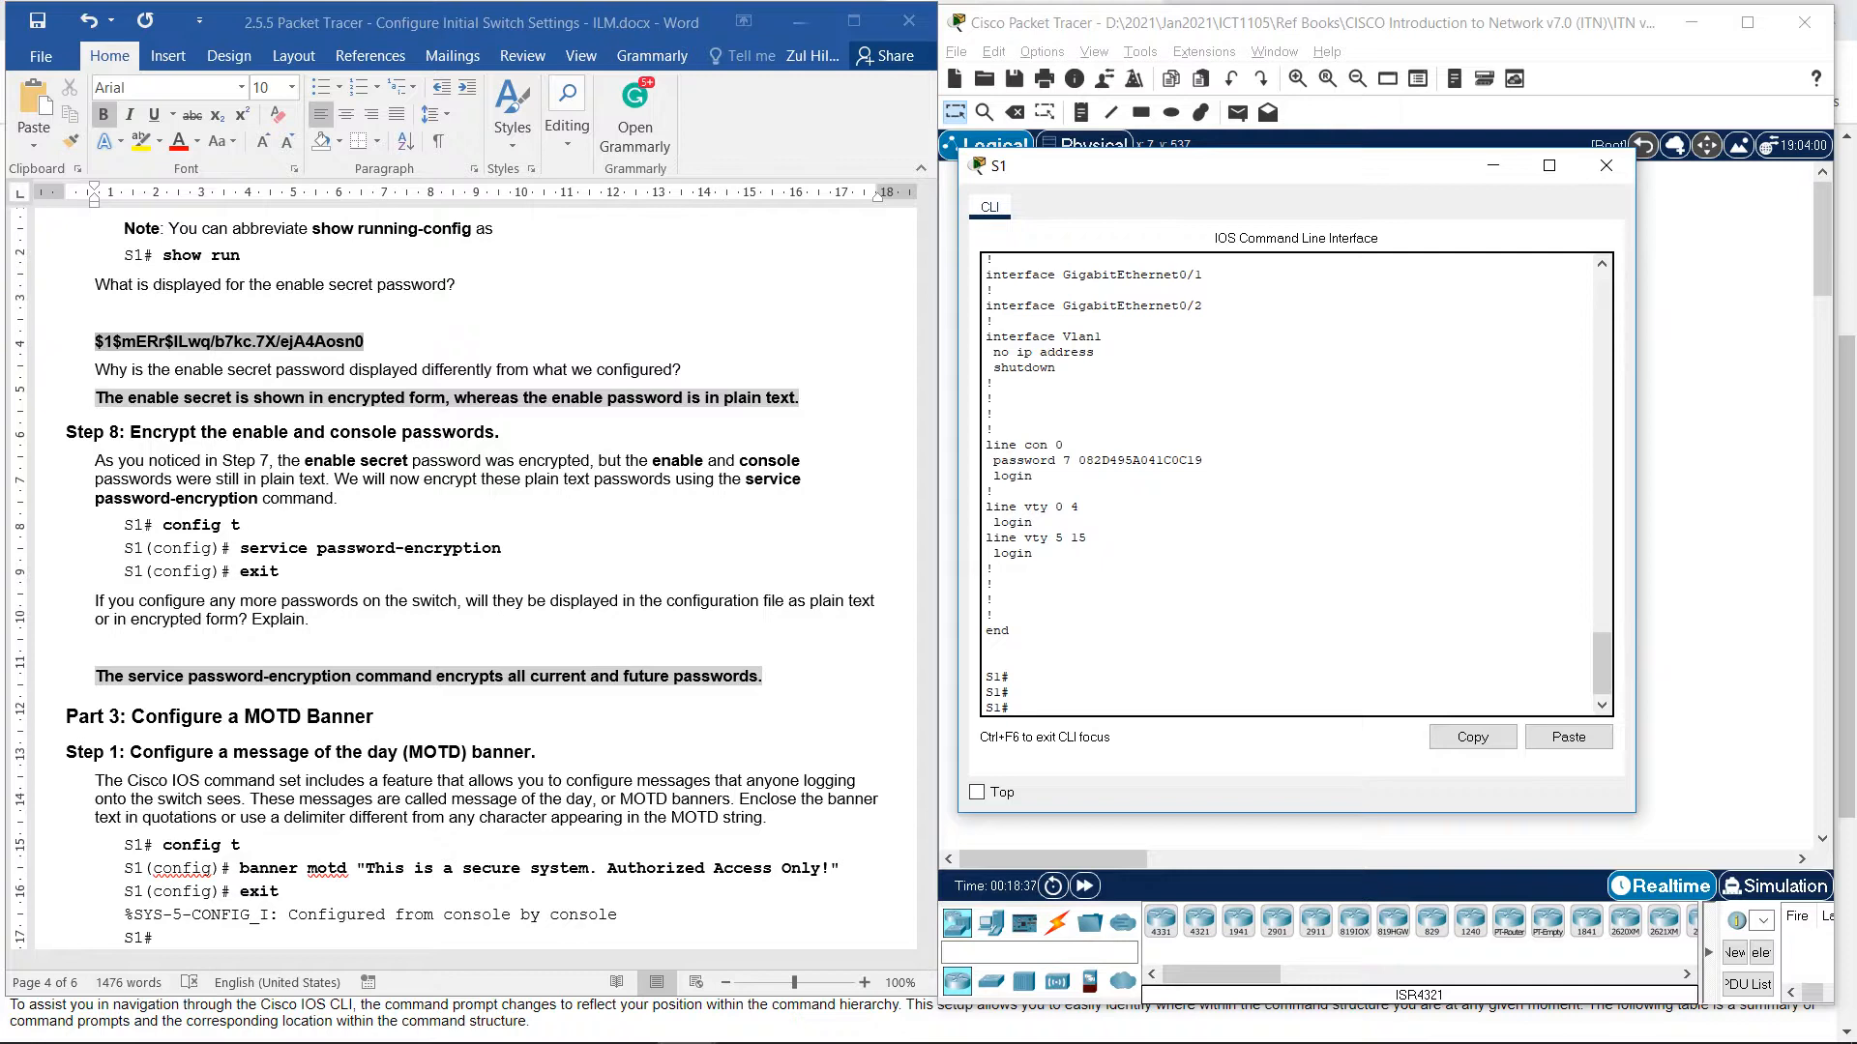
Scroll the handout down to Part 3 Step 1 and its MOTD banner questions.
{"action": "scroll", "coordinate": [465, 580], "scroll_direction": "down", "scroll_amount": 4}
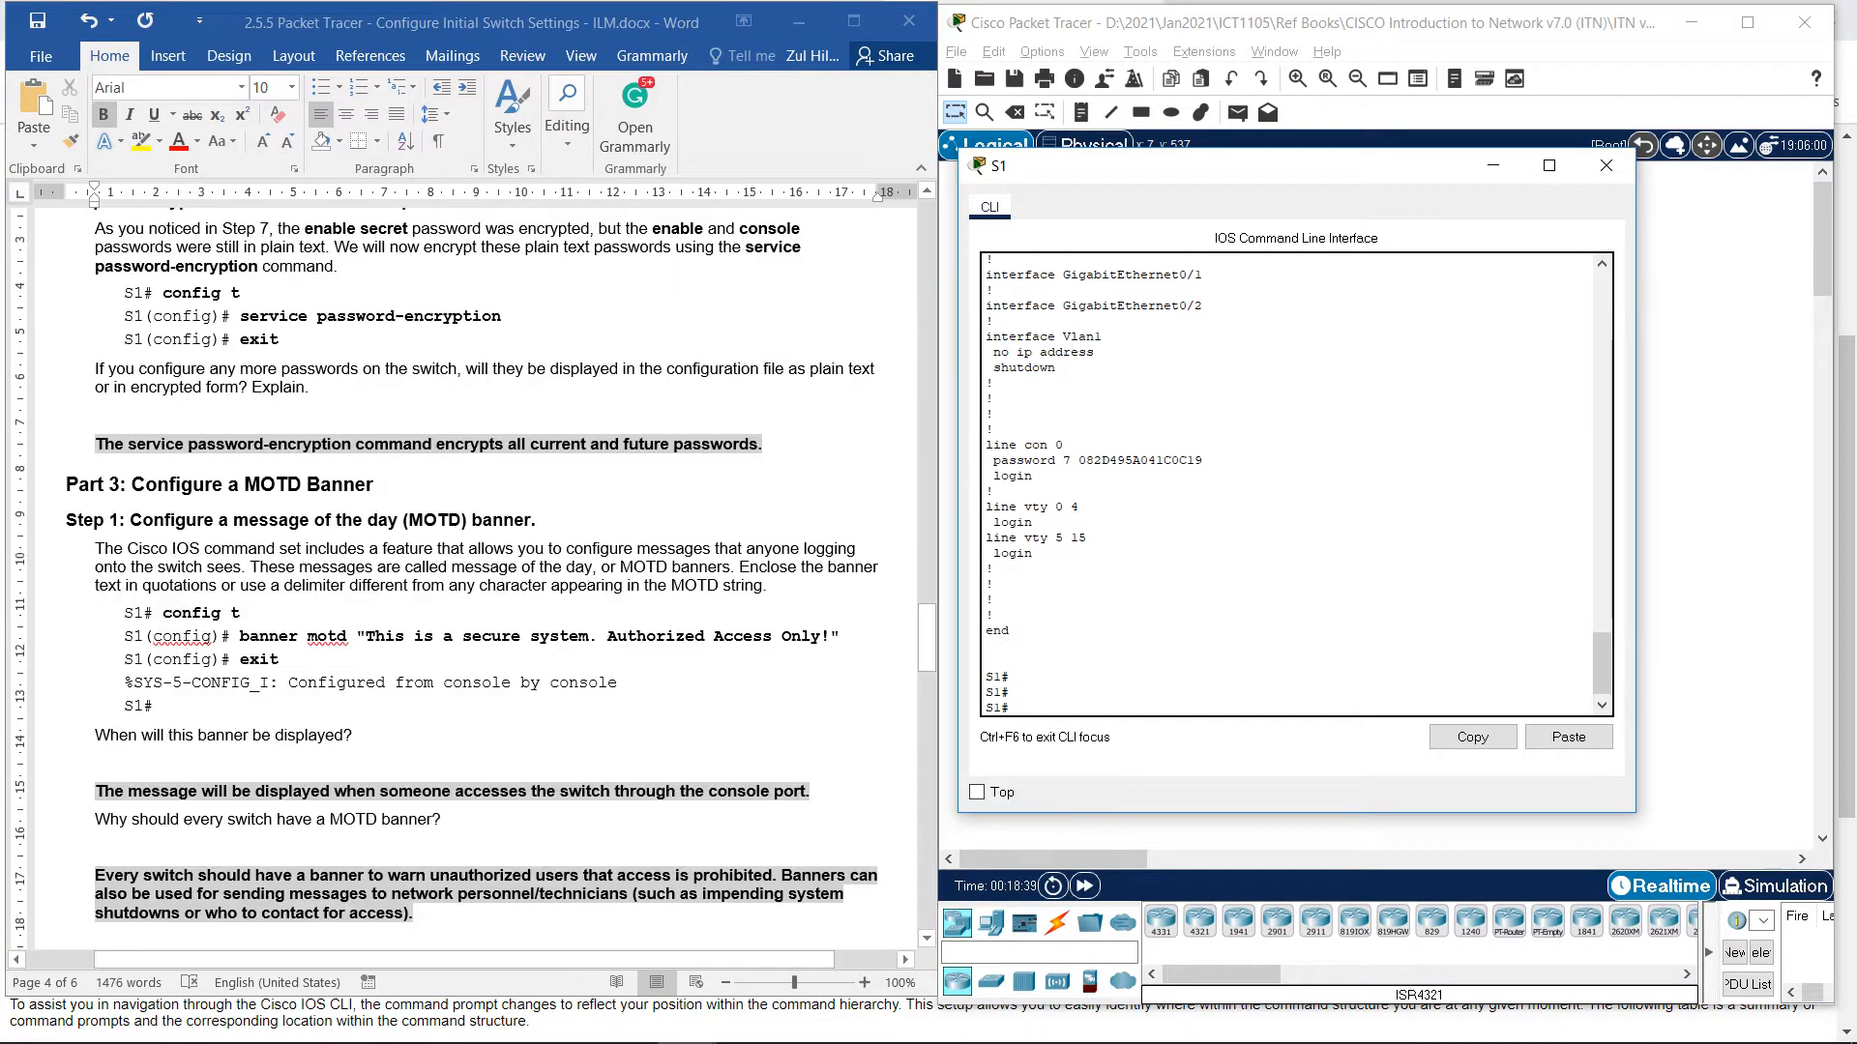
{"action": "scroll", "coordinate": [464, 561], "scroll_direction": "down", "scroll_amount": 1}
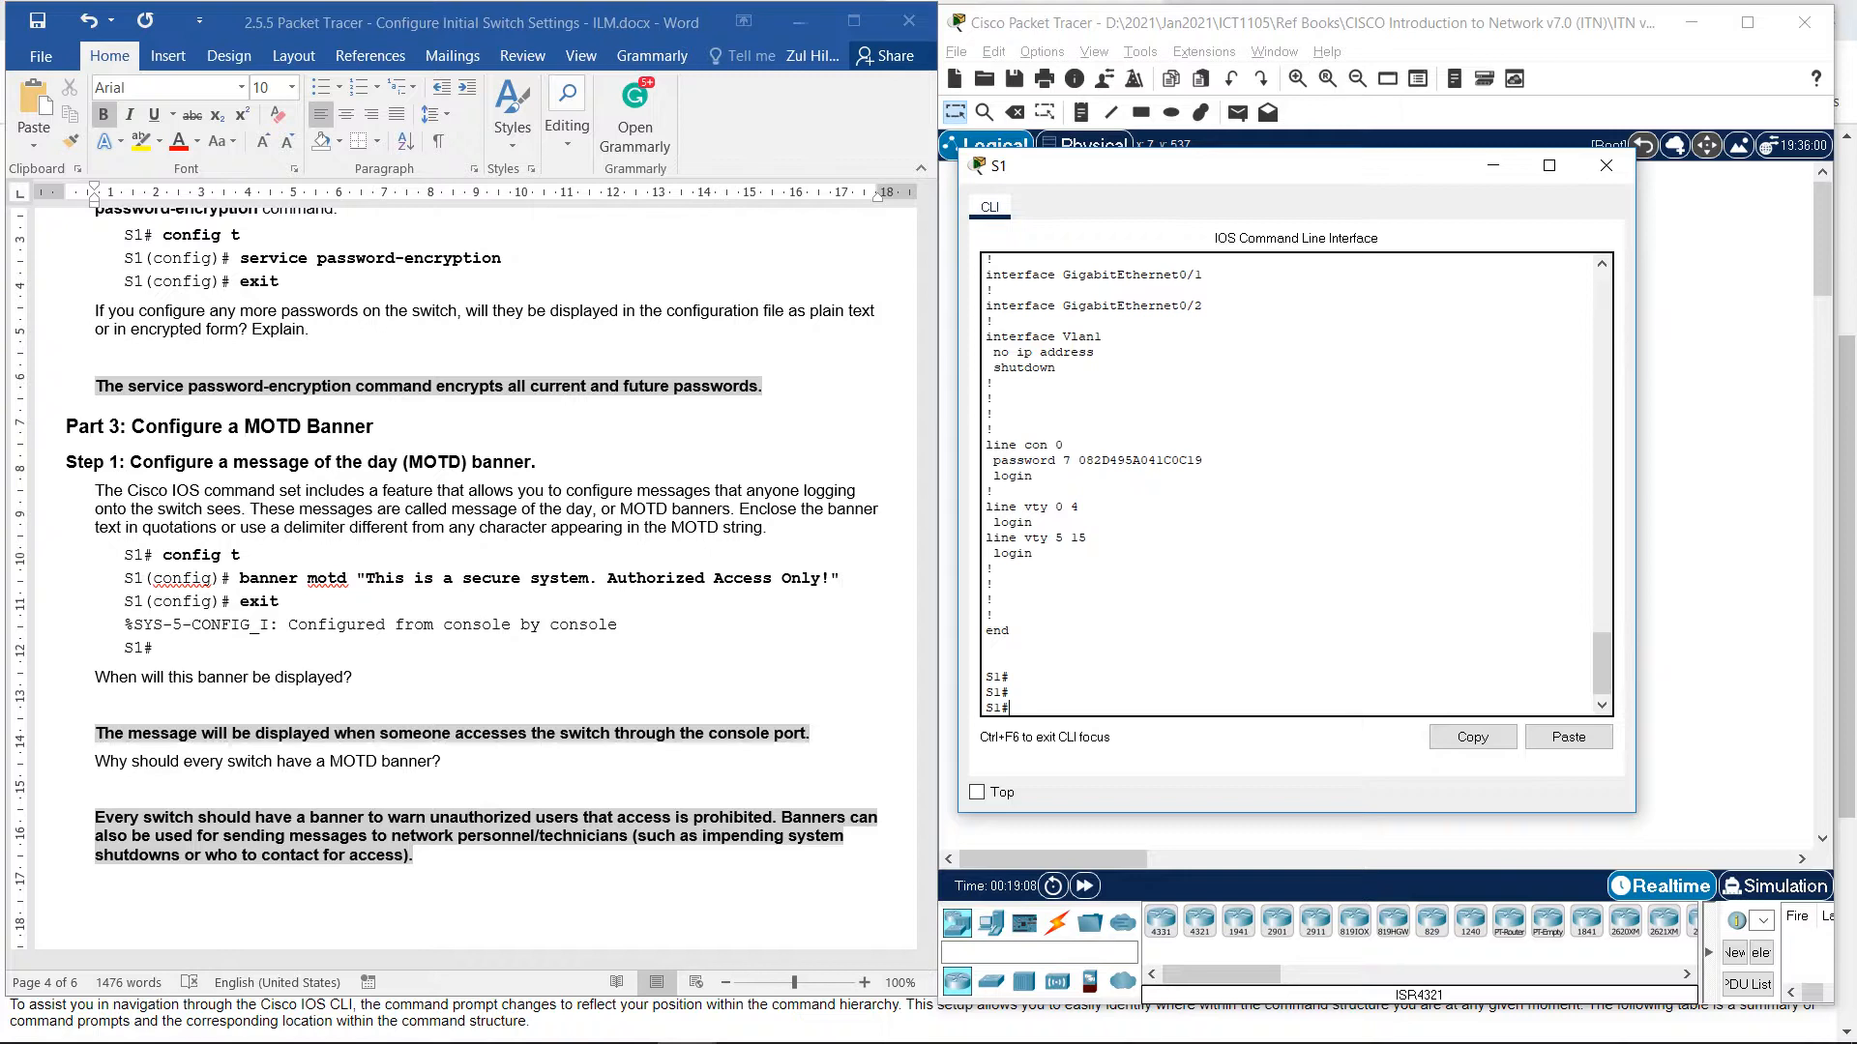
In conf t, set banner motd "This is a secure system. Authorized Access Only!" and exit.
{"action": "type", "text": "conf"}
{"action": "key", "text": "Tab"}
{"action": "type", "text": "t"}
{"action": "key", "text": "Return"}
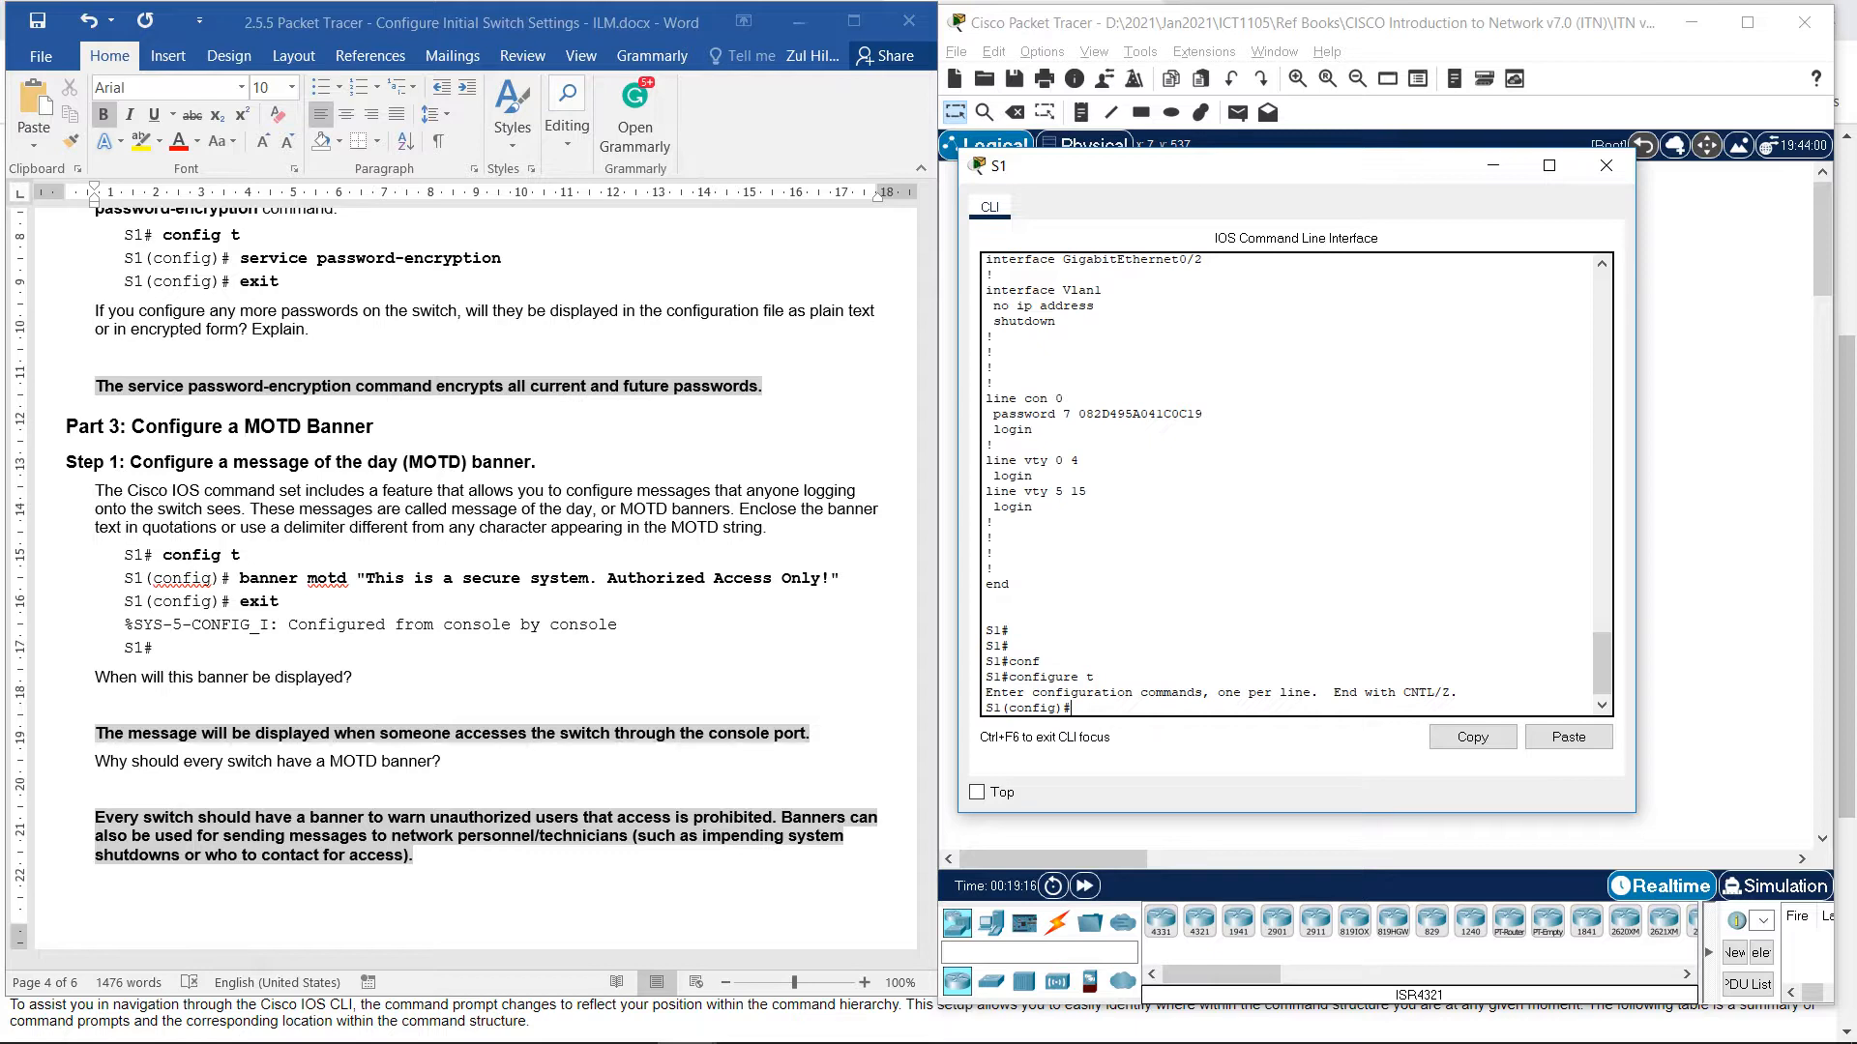
{"action": "type", "text": "banner c"}
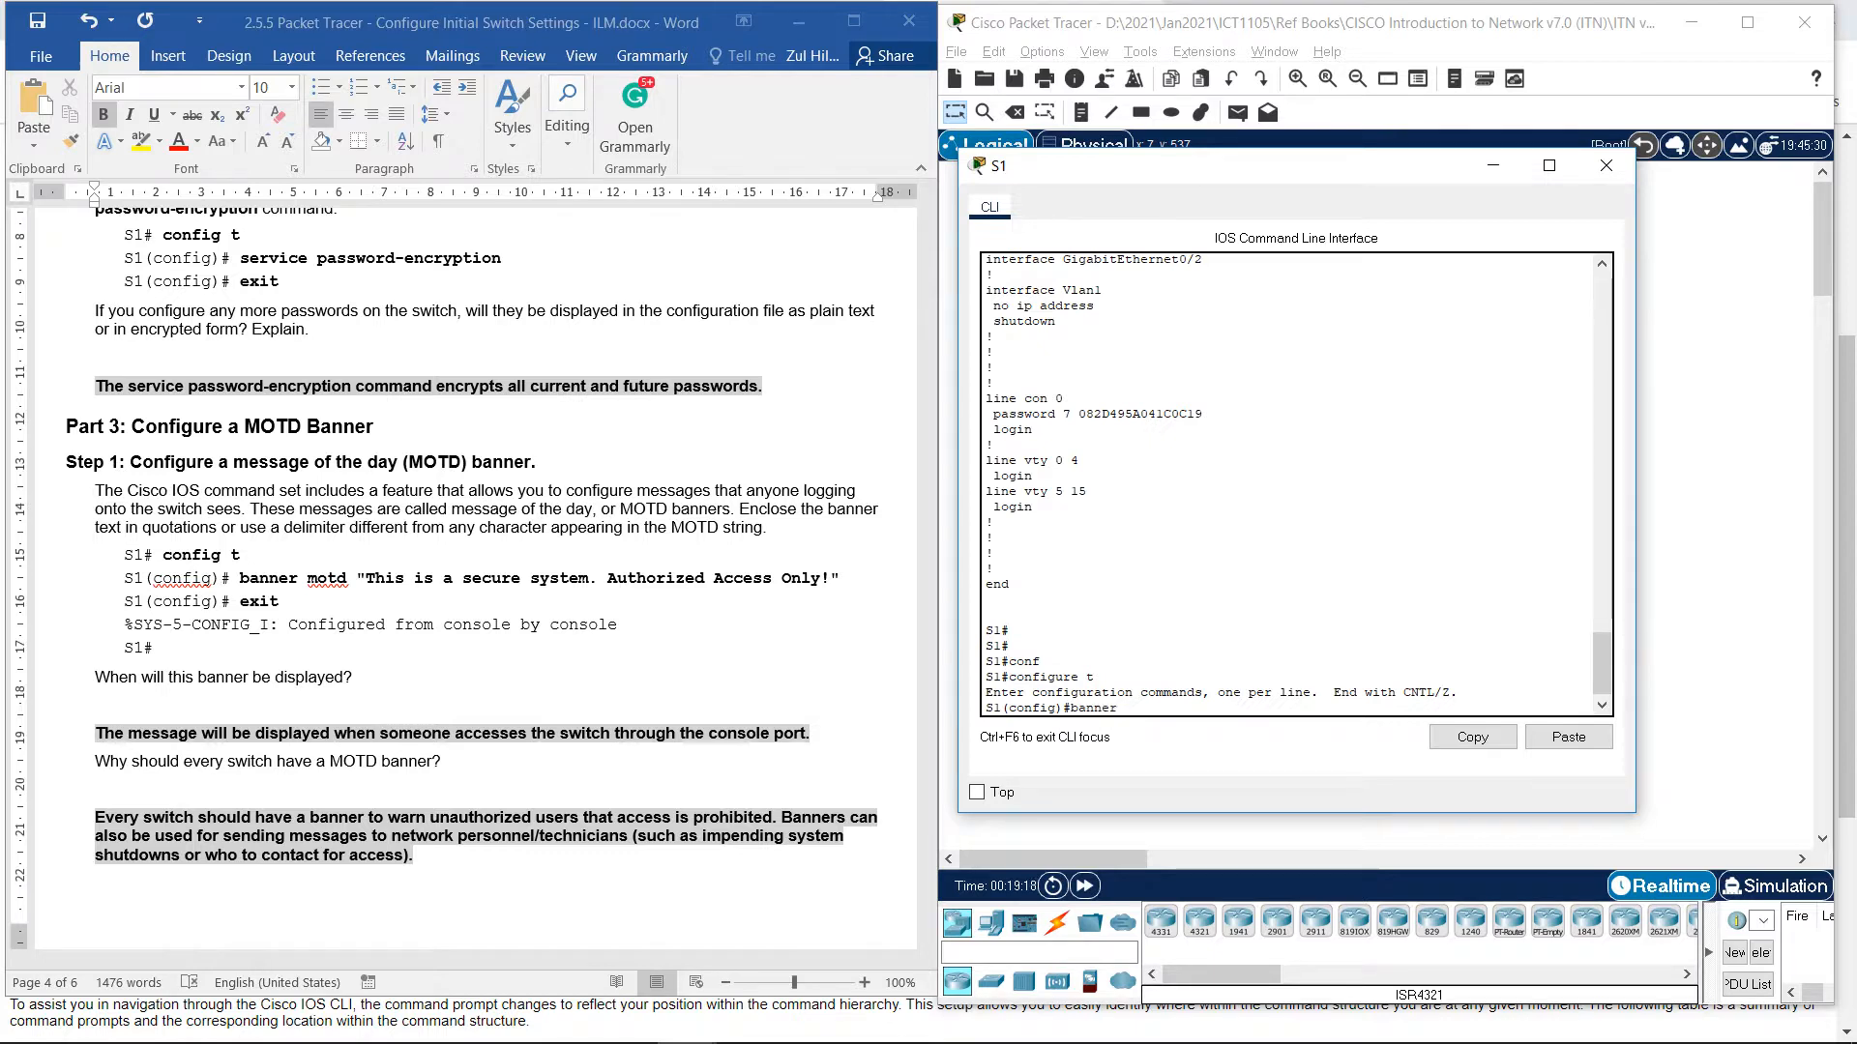
{"action": "key", "text": "BackSpace"}
{"action": "type", "text": "motd \""}
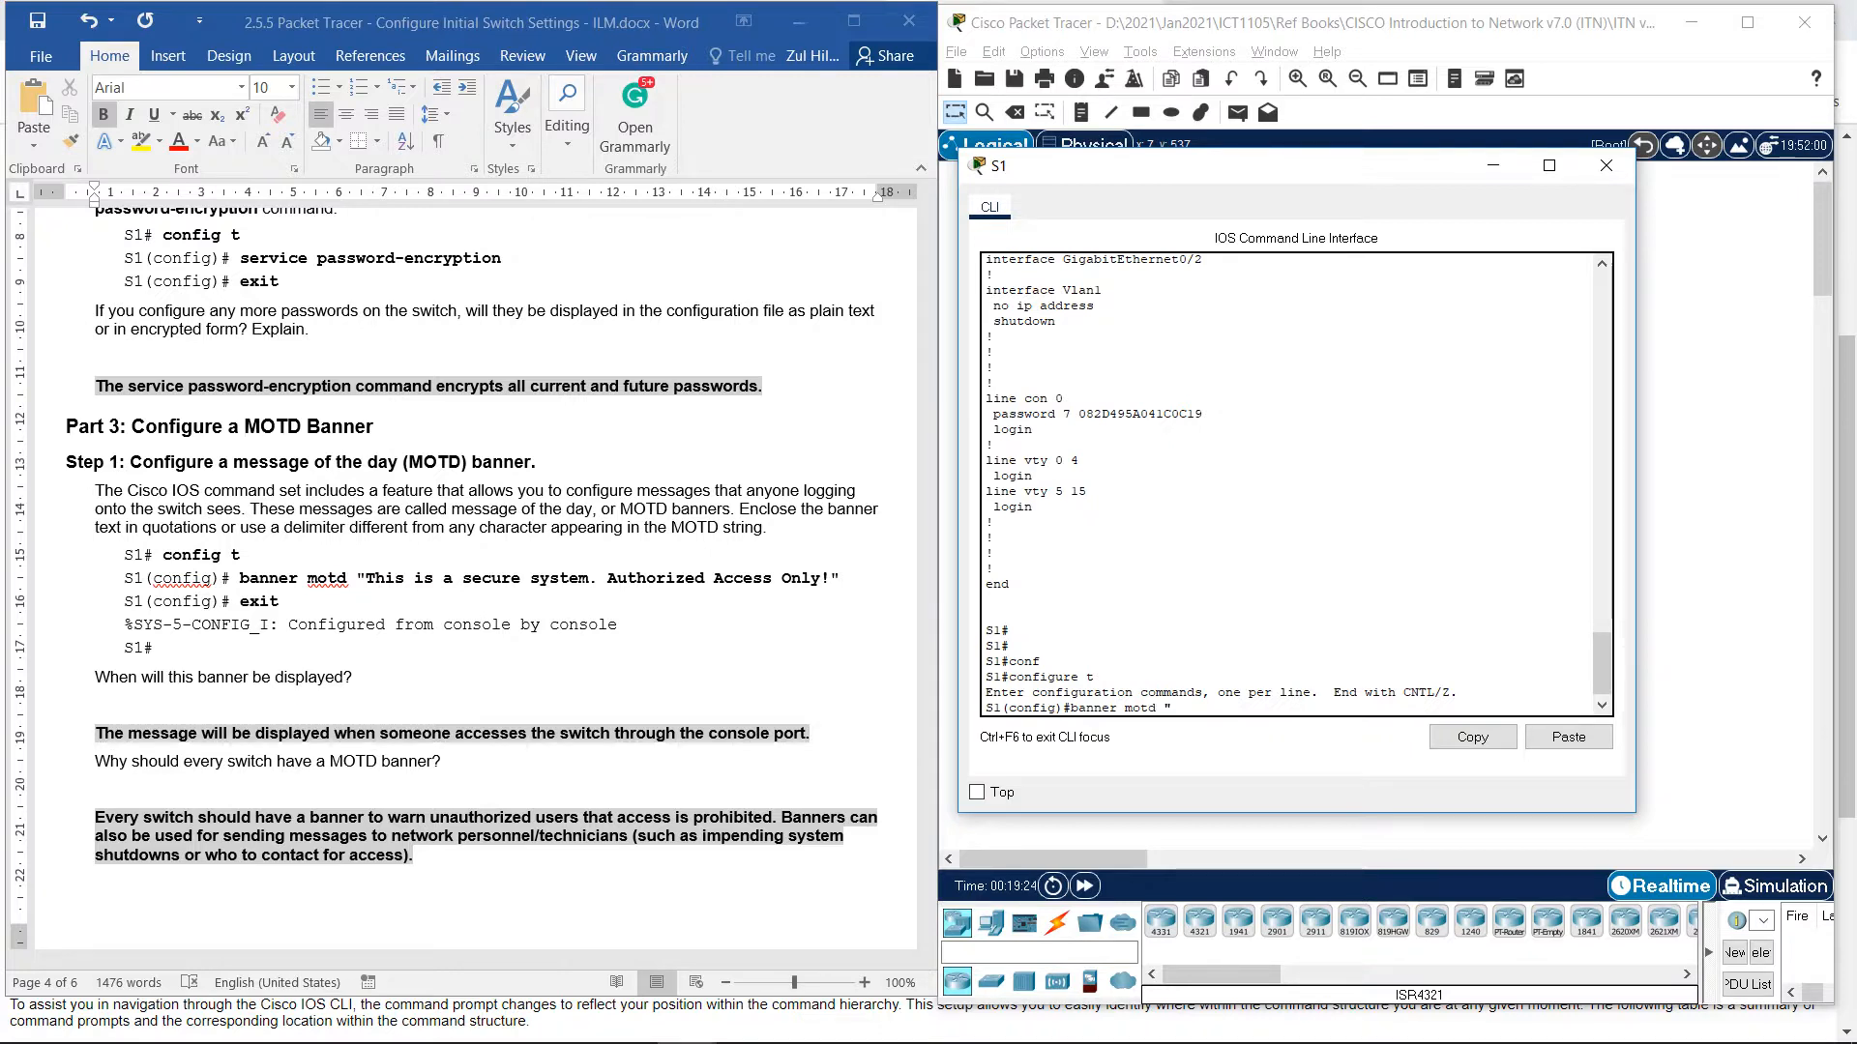
{"action": "type", "text": "This is a"}
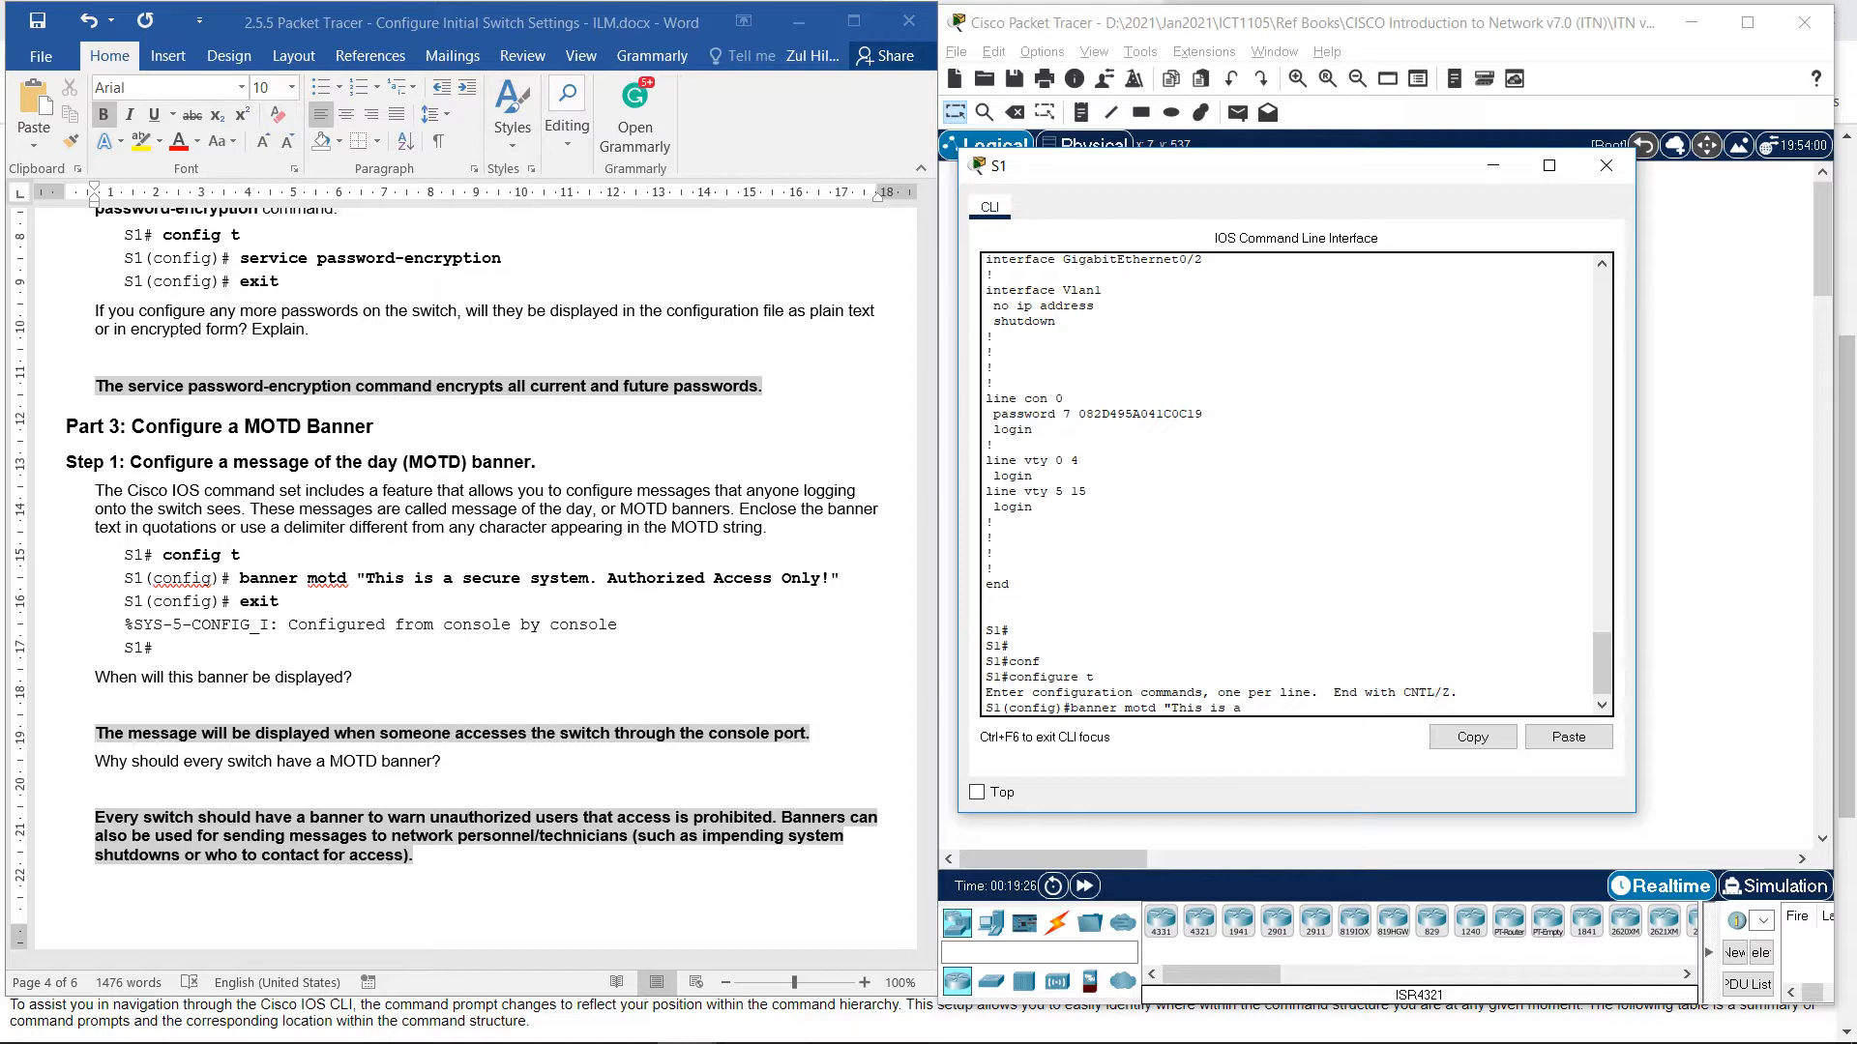
{"action": "type", "text": " secure system. Auhtor"}
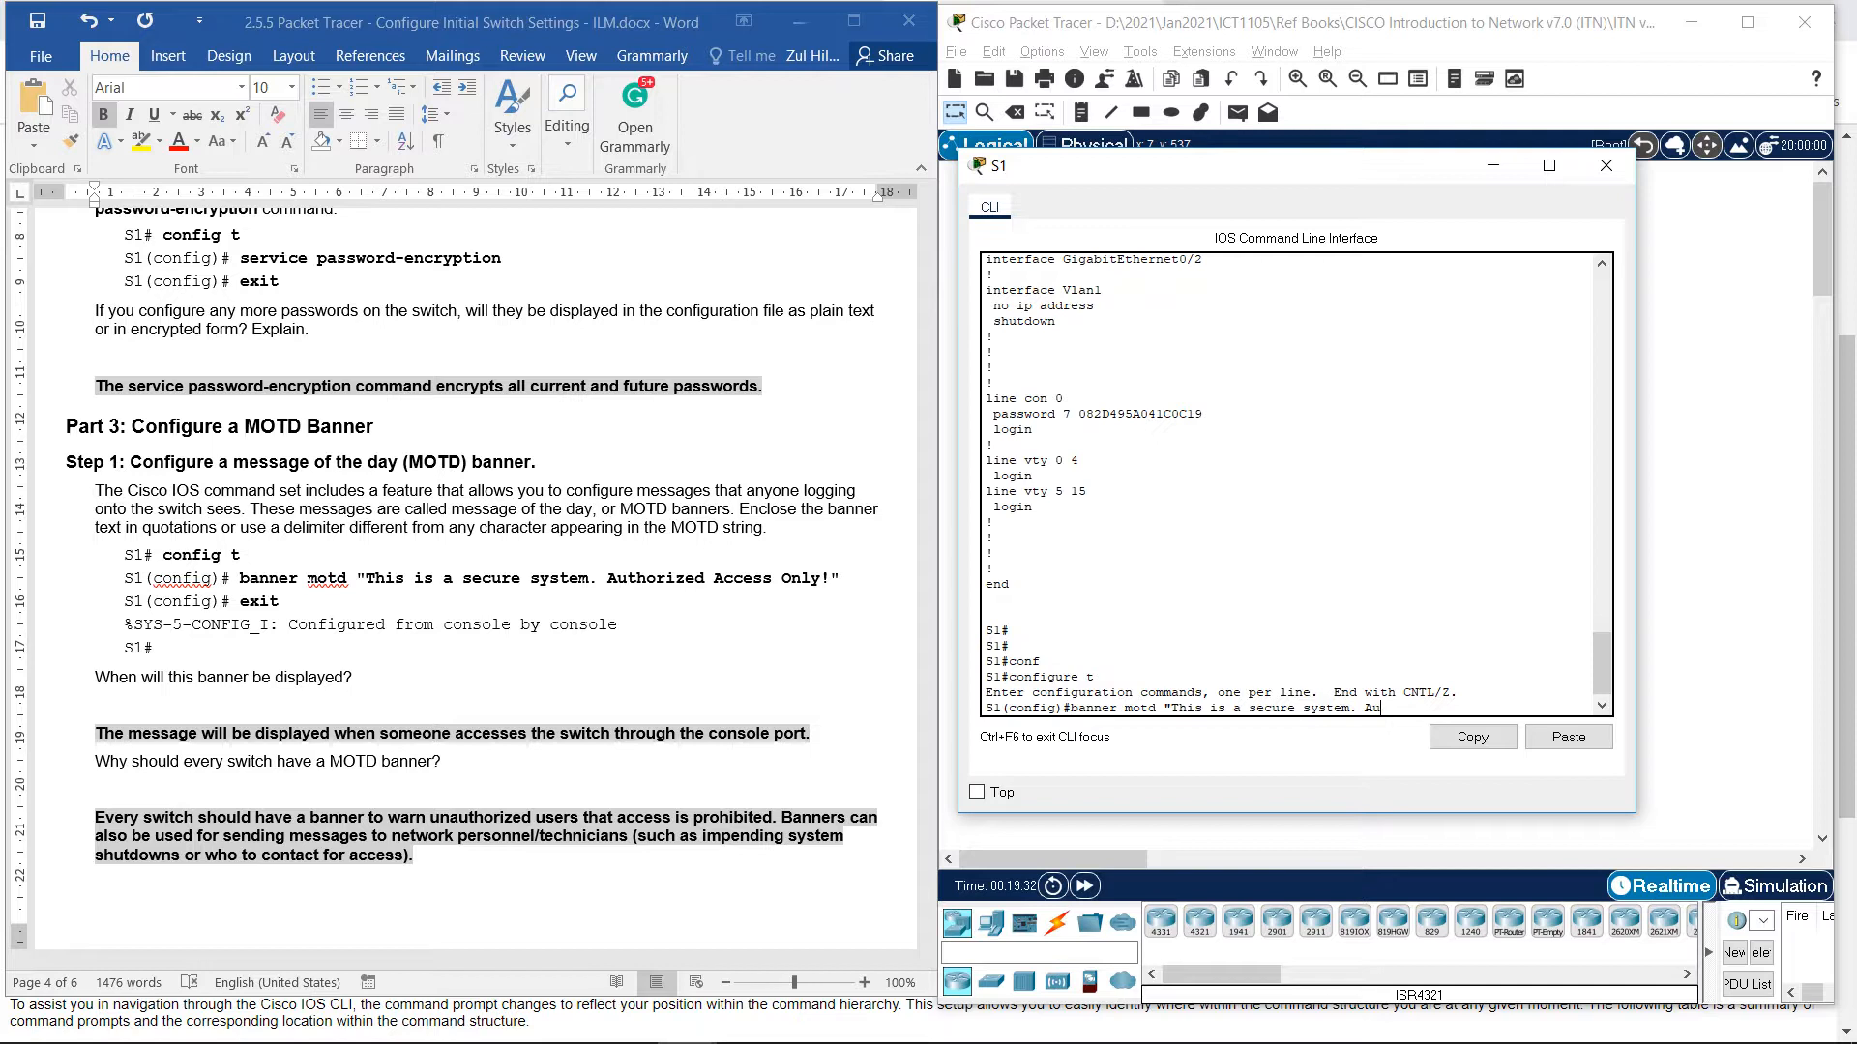
{"action": "key", "text": "BackSpace"}
{"action": "key", "text": "BackSpace"}
{"action": "key", "text": "BackSpace"}
{"action": "key", "text": "BackSpace"}
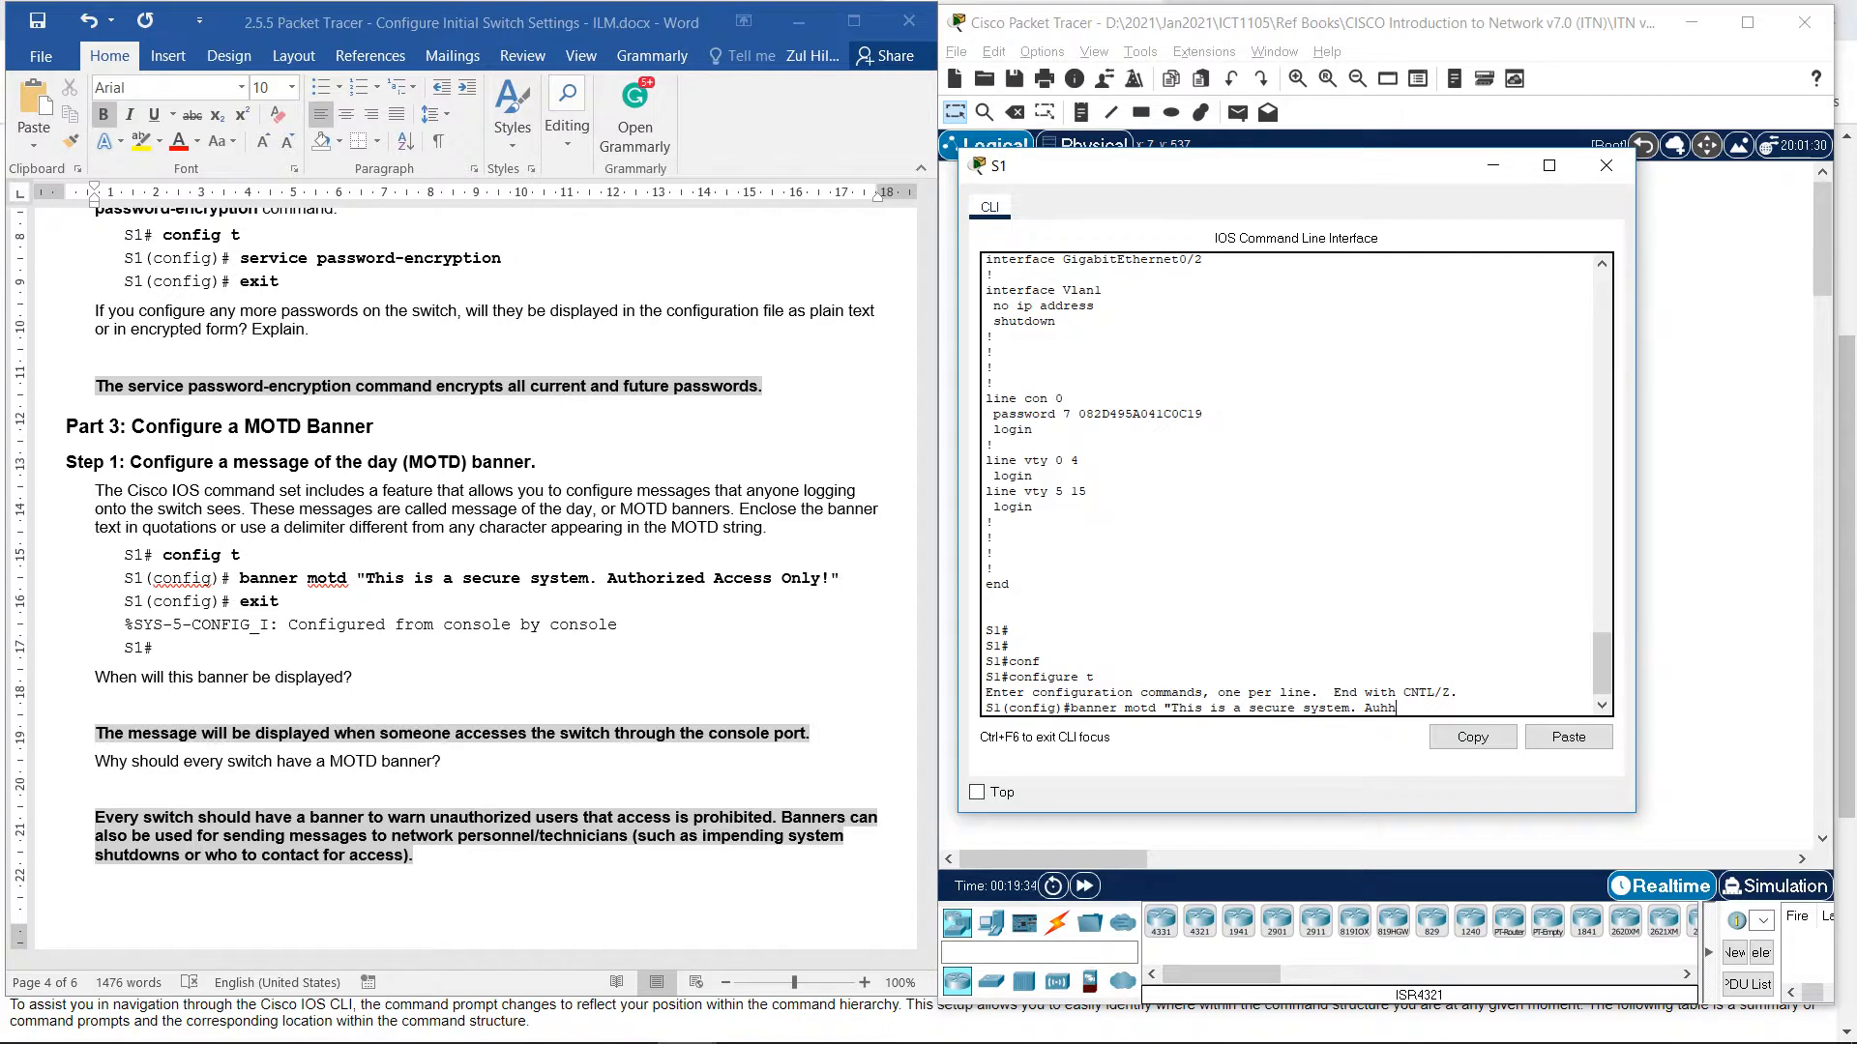
{"action": "type", "text": "thorz"}
{"action": "key", "text": "BackSpace"}
{"action": "type", "text": "ized Access Only!"}
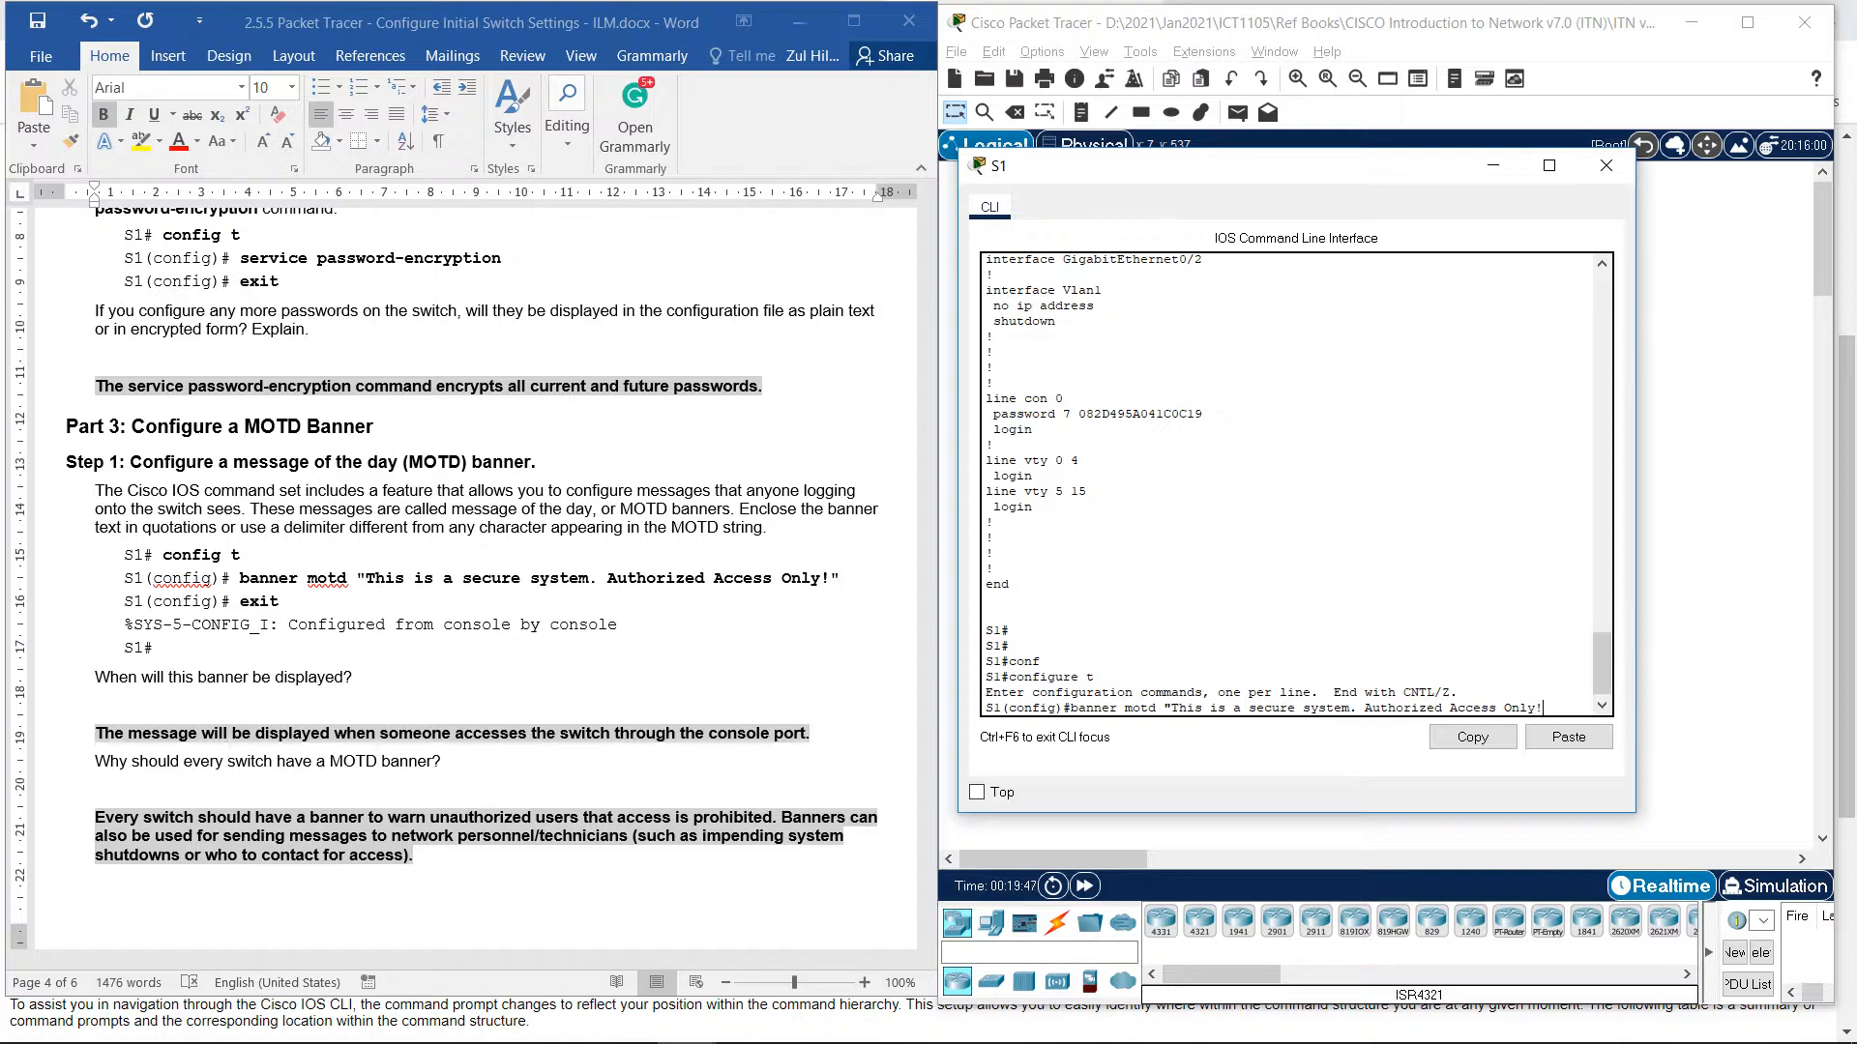
{"action": "type", "text": "\""}
{"action": "key", "text": "Return"}
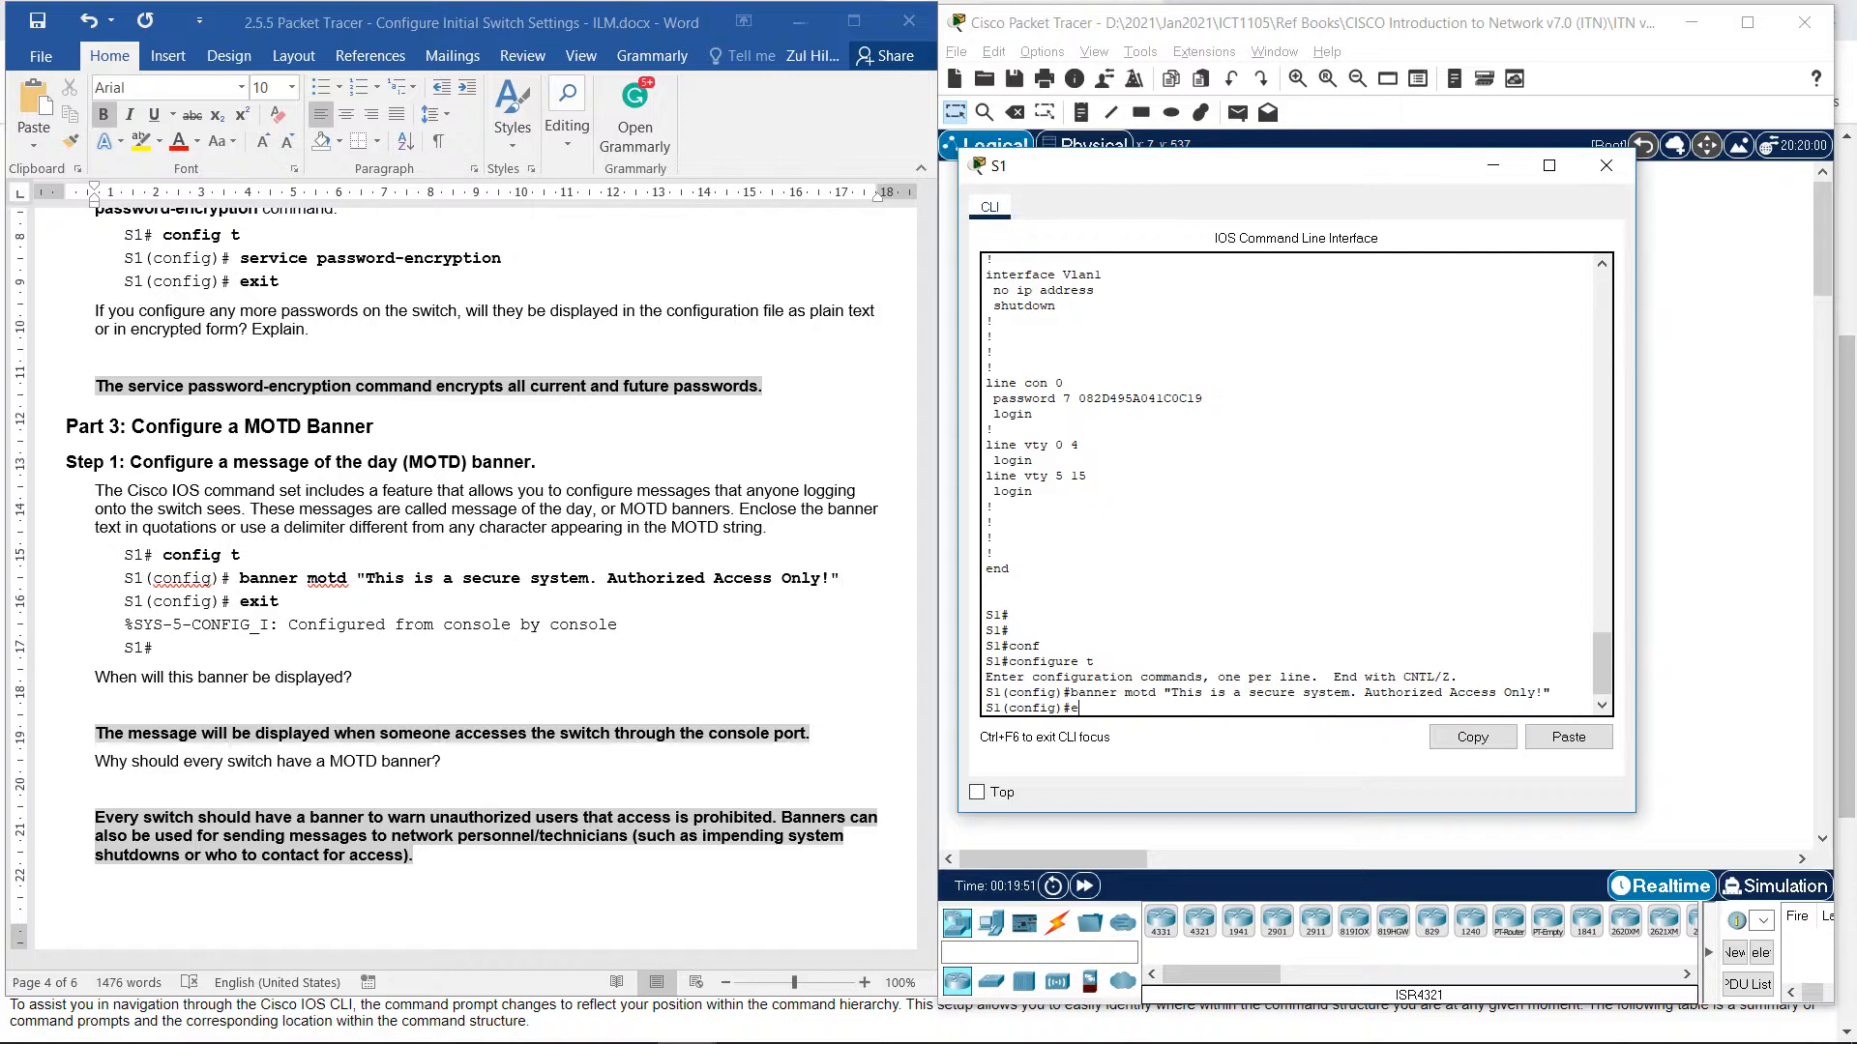
{"action": "type", "text": "exit"}
{"action": "key", "text": "Return"}
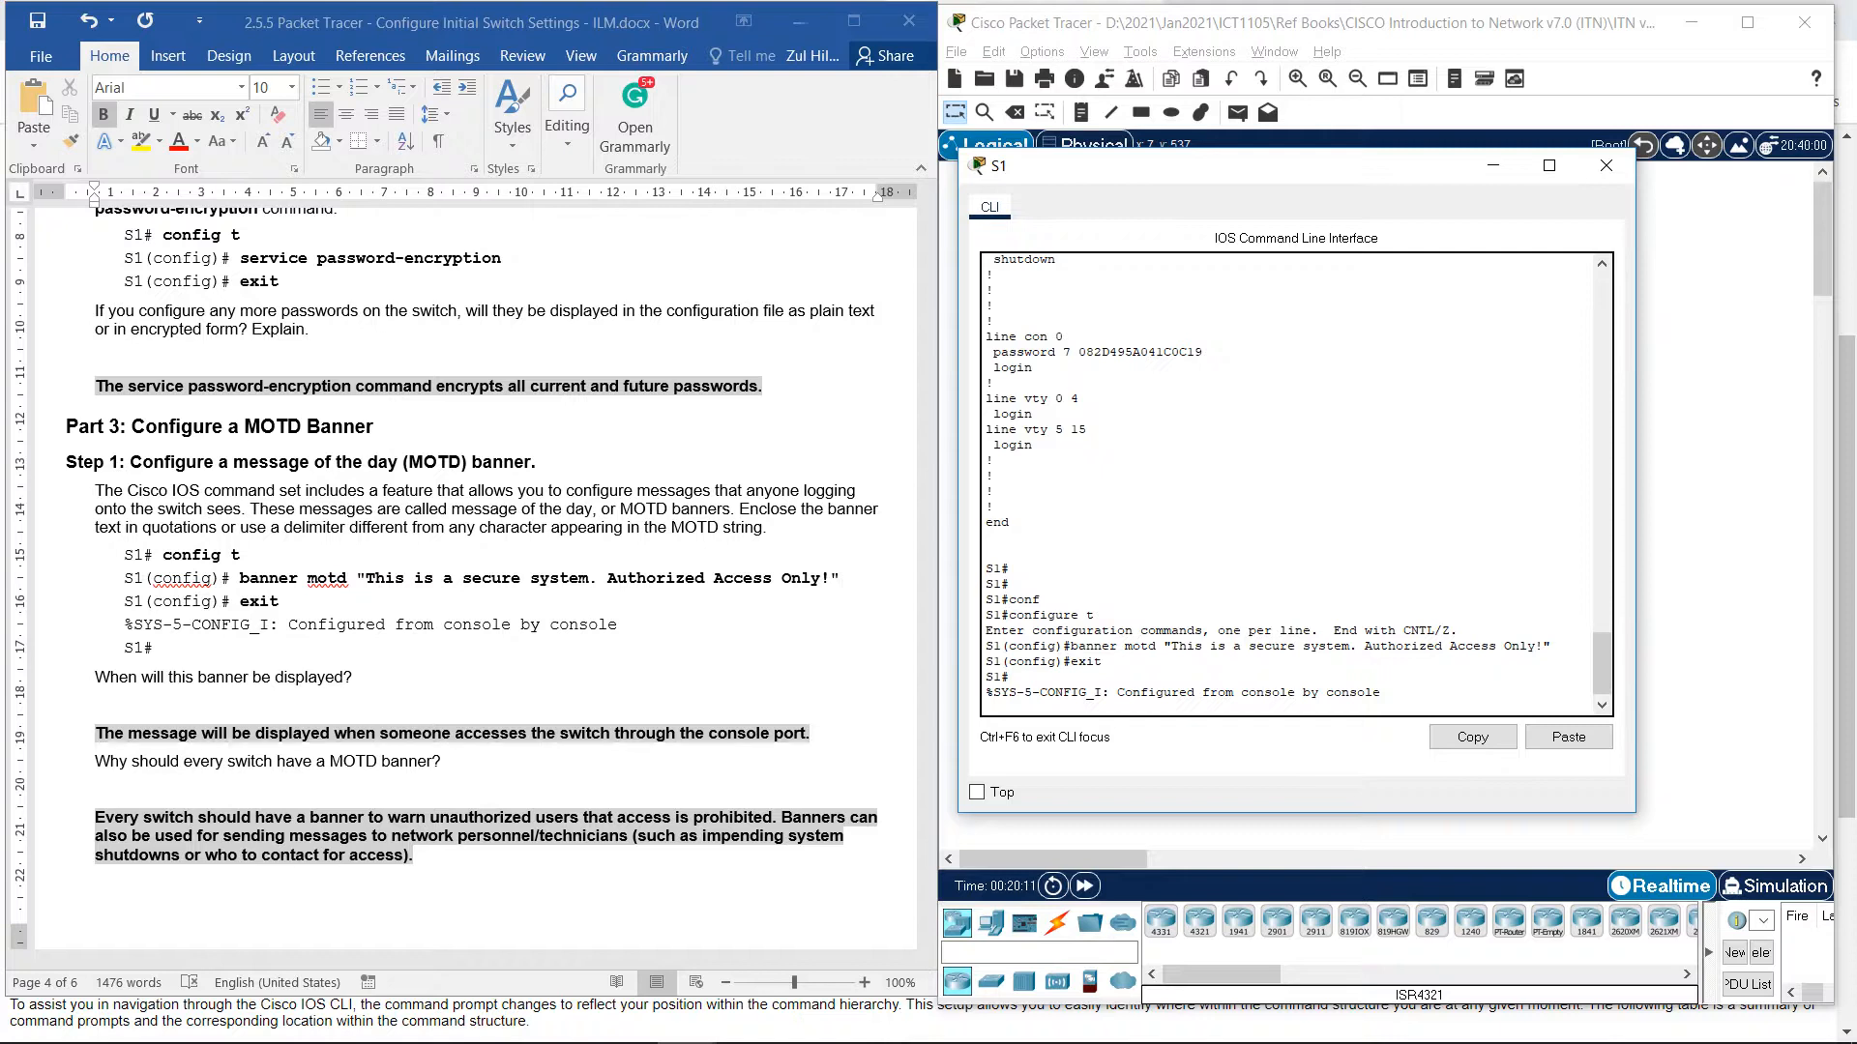
Scroll the handout to Part 4 Step 1 on saving to NVRAM and get a fresh S1# prompt.
{"action": "scroll", "coordinate": [464, 580], "scroll_direction": "down", "scroll_amount": 2}
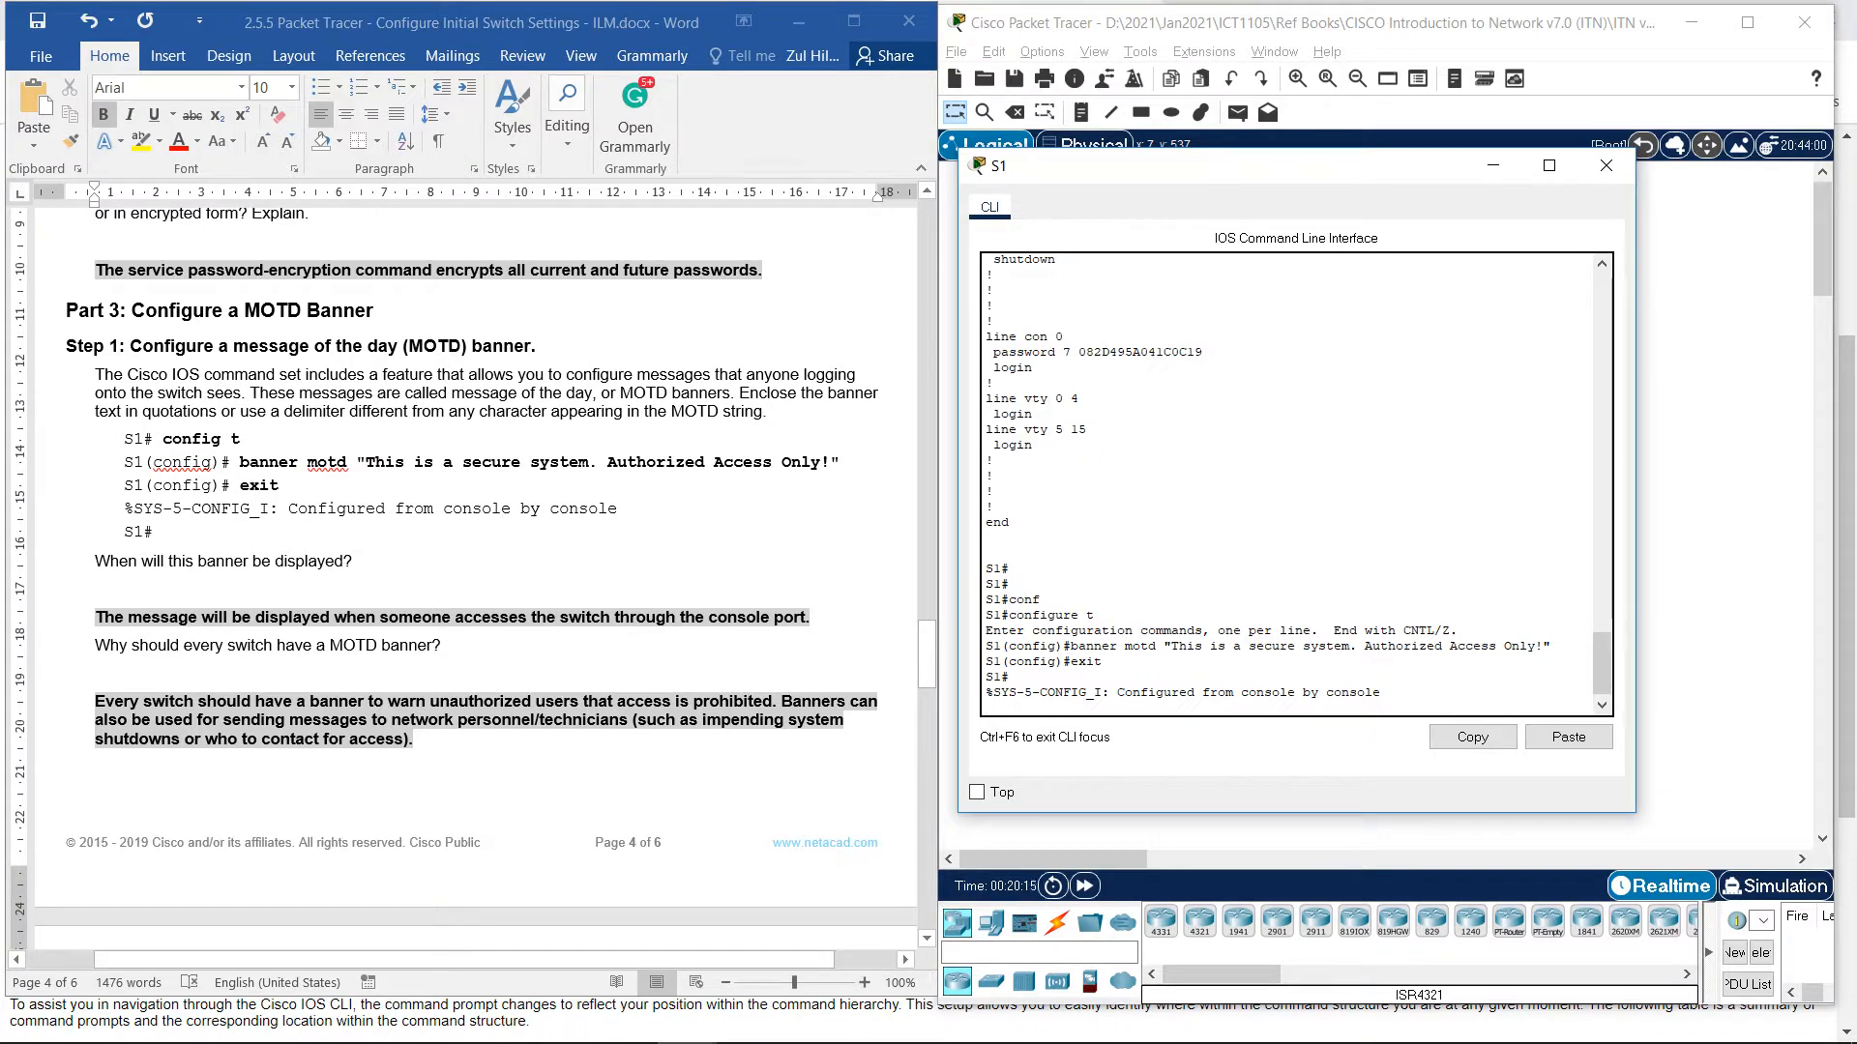
{"action": "scroll", "coordinate": [464, 571], "scroll_direction": "down", "scroll_amount": 1}
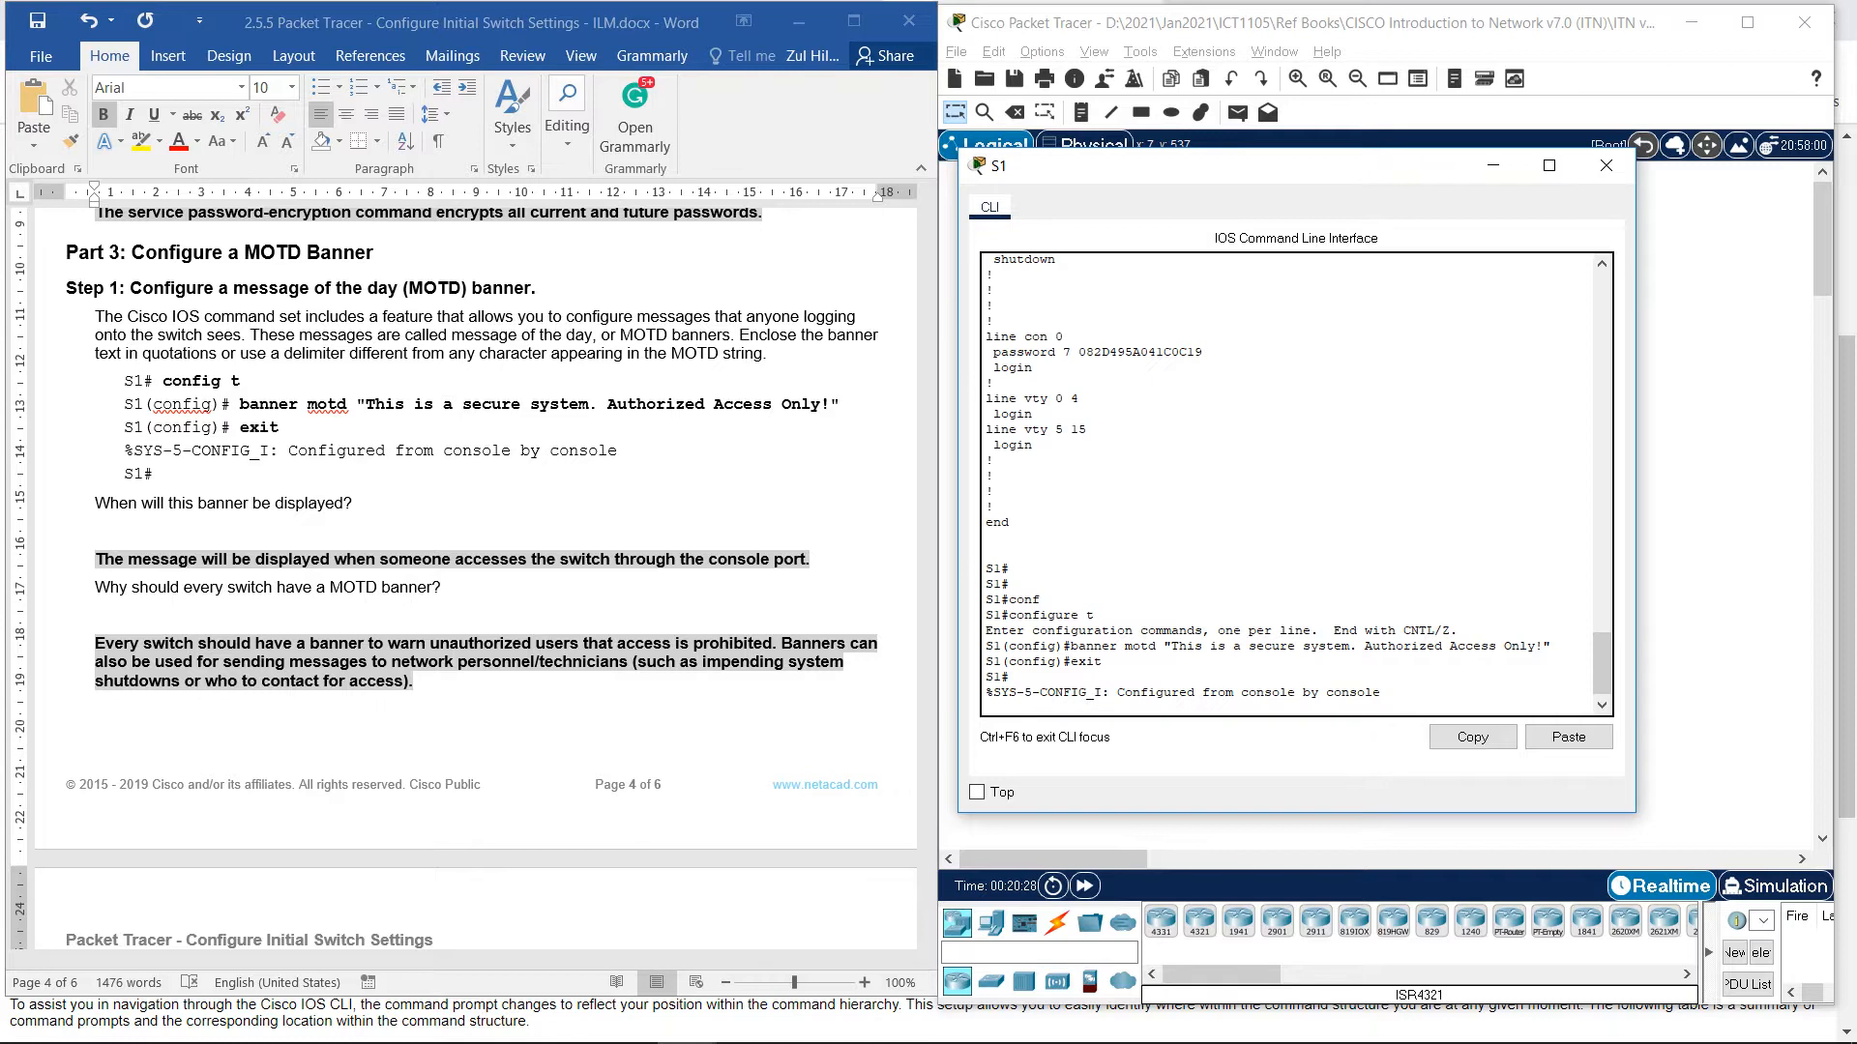
{"action": "scroll", "coordinate": [474, 580], "scroll_direction": "down", "scroll_amount": 3}
{"action": "scroll", "coordinate": [474, 581], "scroll_direction": "down", "scroll_amount": 7}
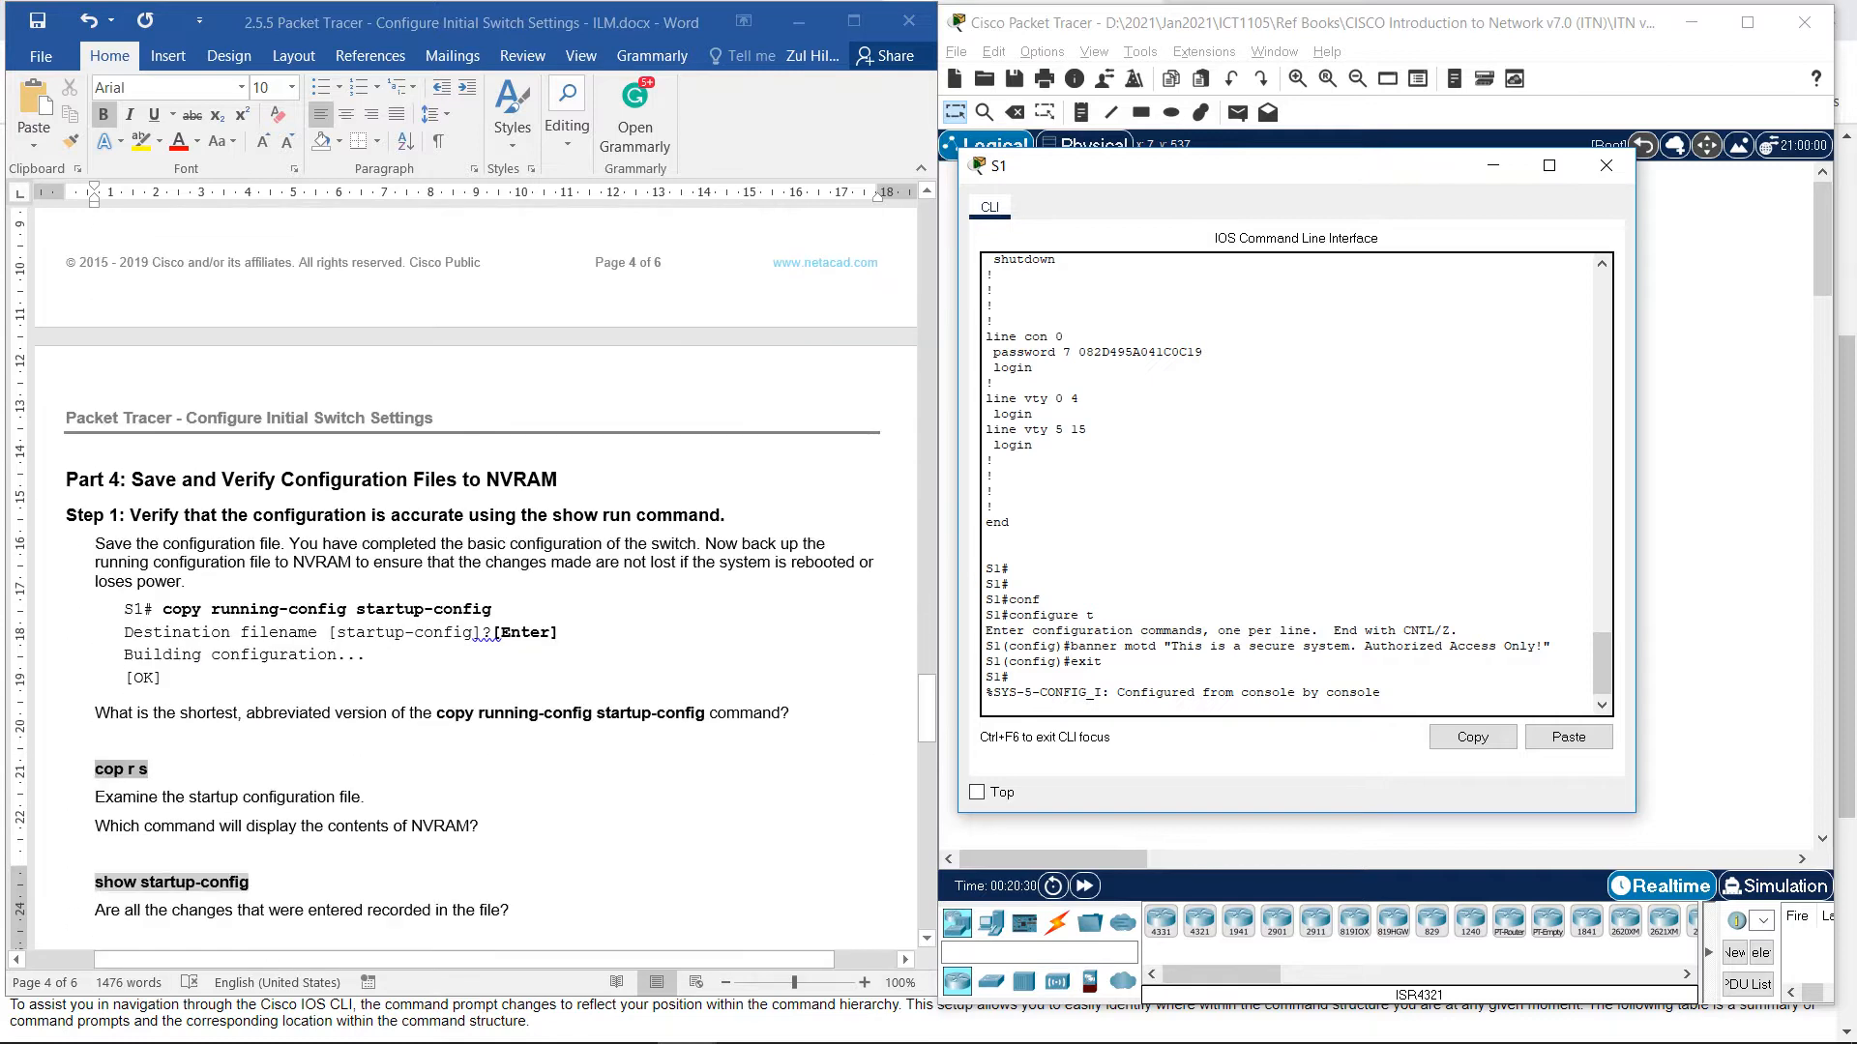
{"action": "key", "text": "Return"}
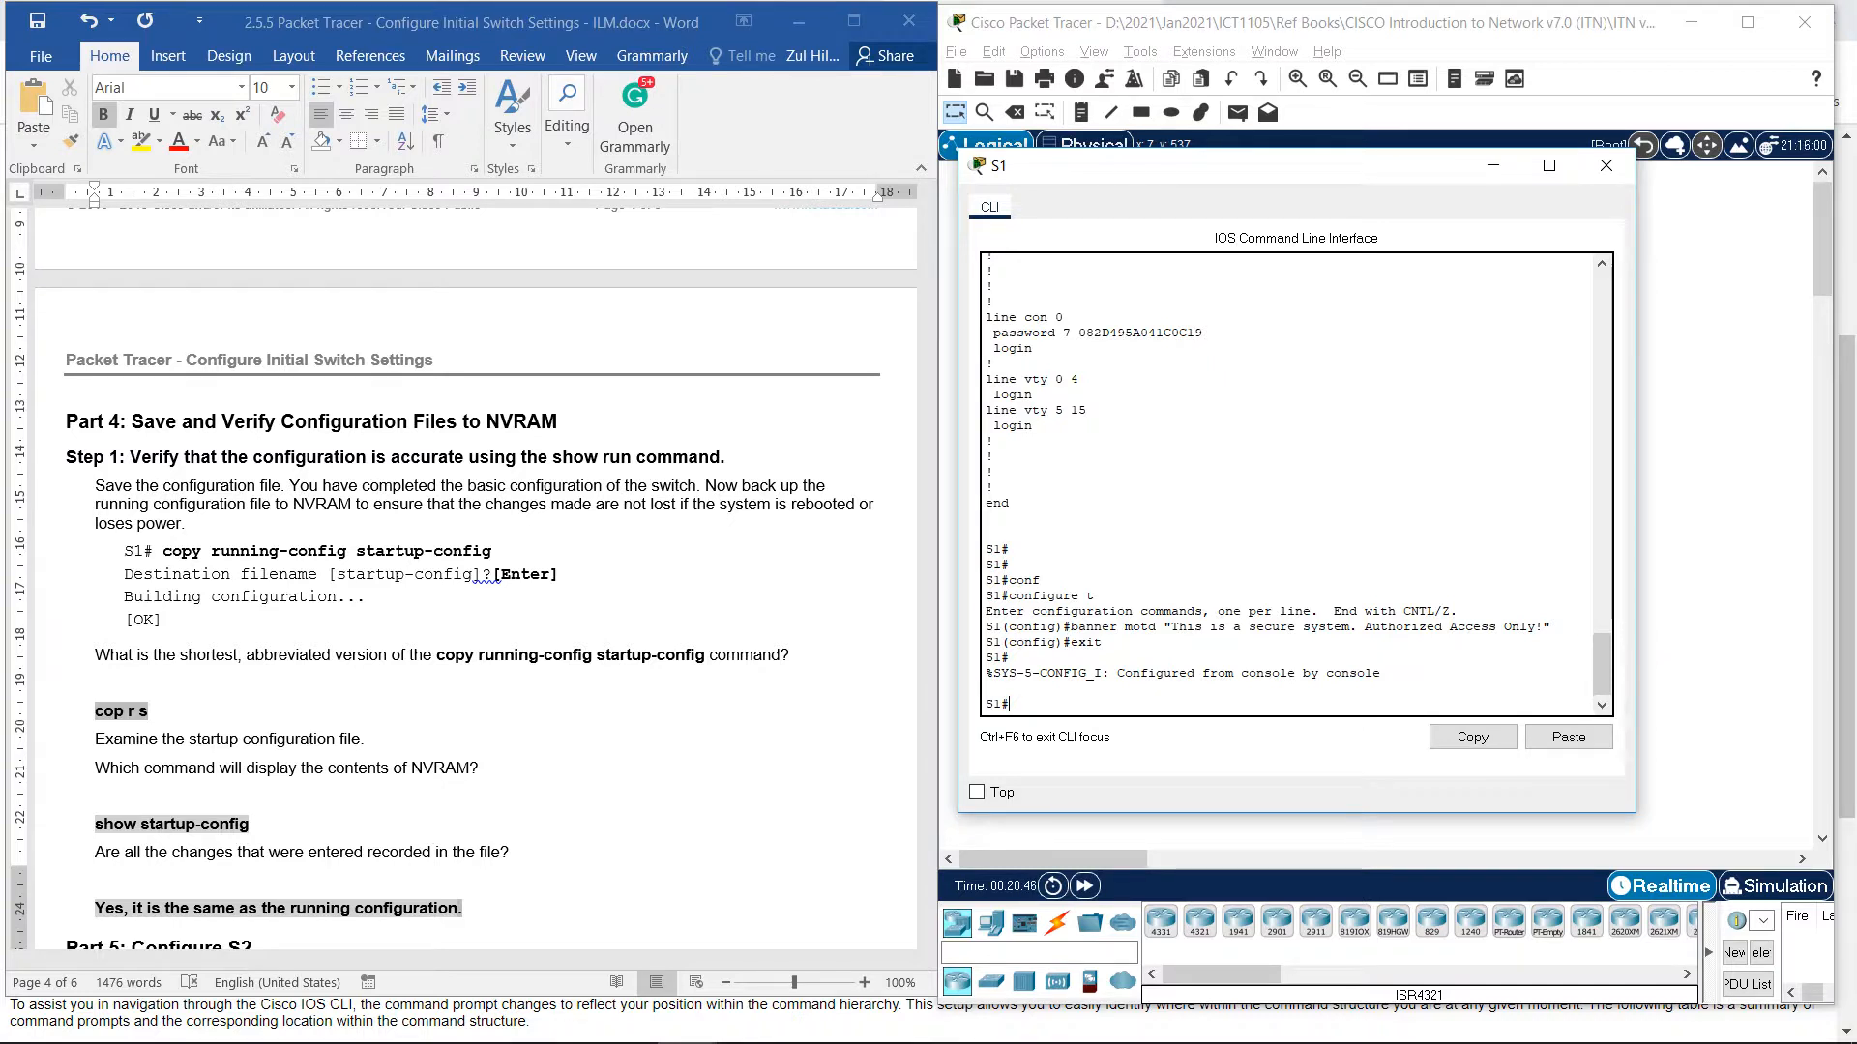
Run copy running-config startup-config and accept the default startup-config destination filename.
{"action": "type", "text": "con"}
{"action": "key", "text": "Tab"}
{"action": "type", "text": "ru"}
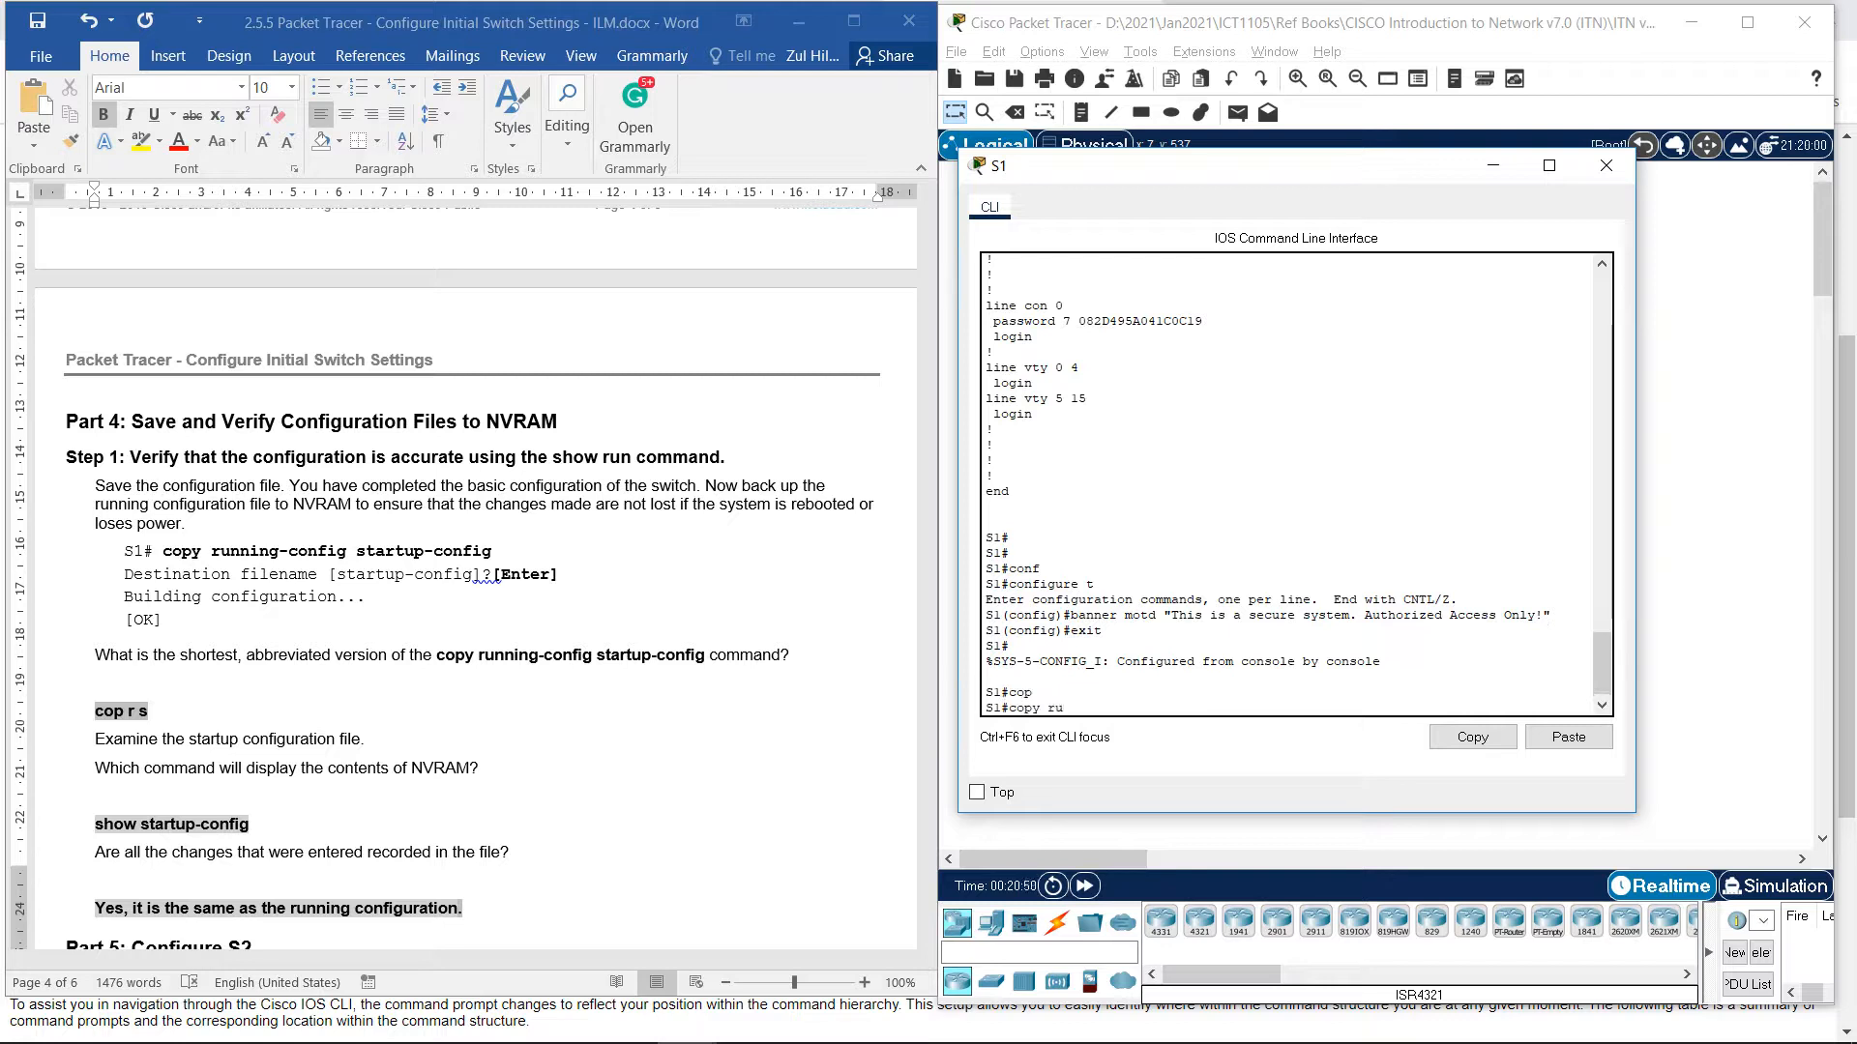
{"action": "key", "text": "Tab"}
{"action": "type", "text": "s"}
{"action": "key", "text": "Tab"}
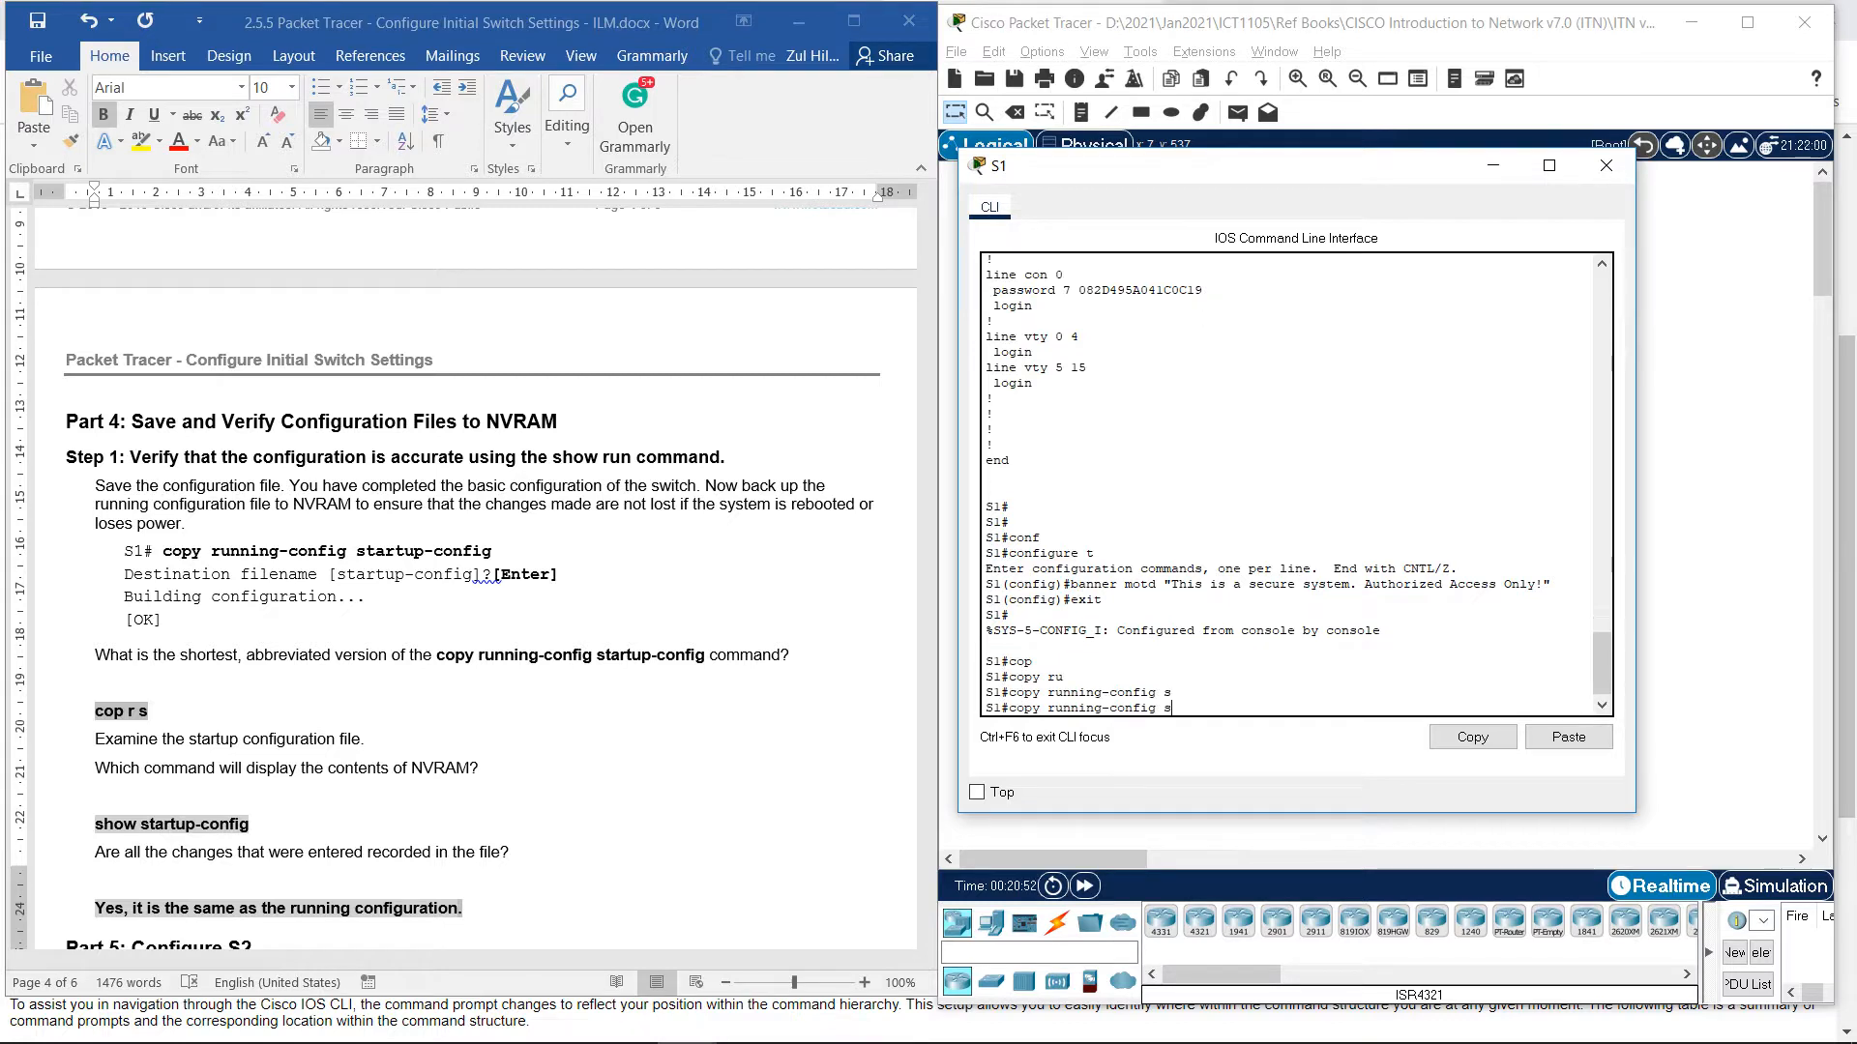
{"action": "type", "text": "t"}
{"action": "key", "text": "Tab"}
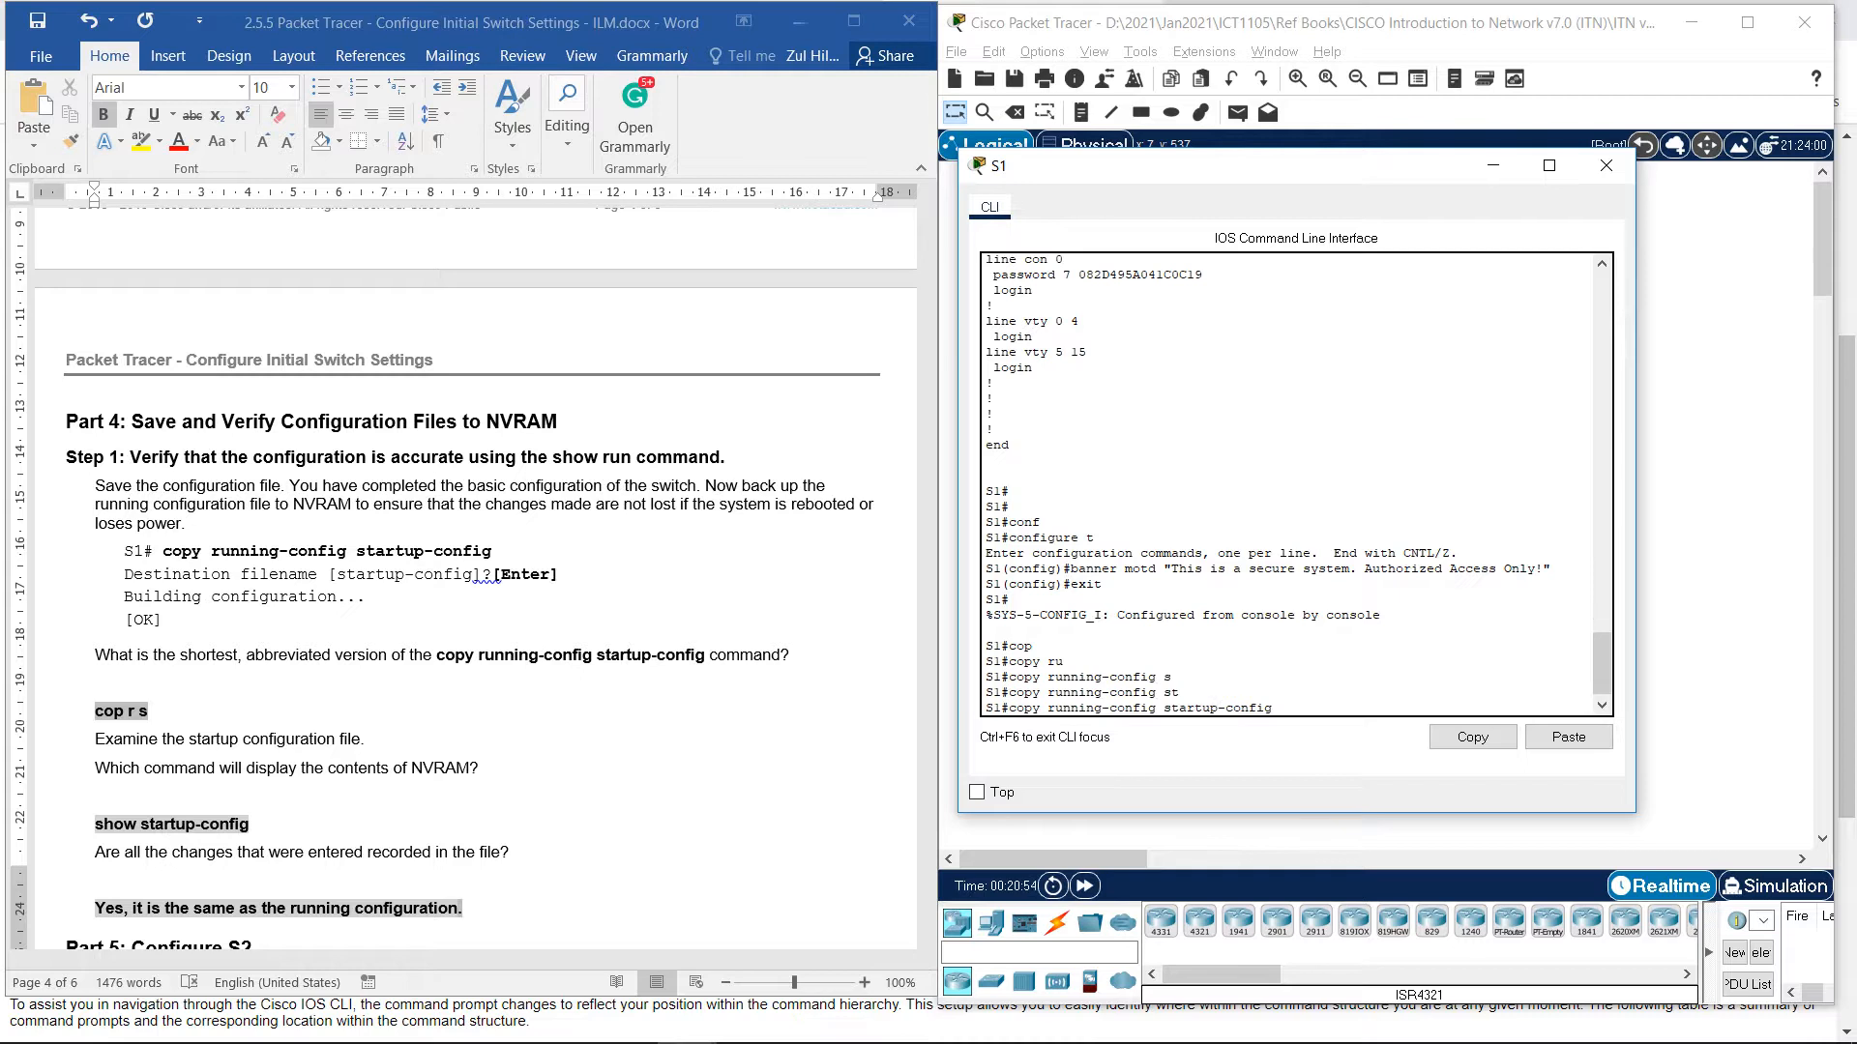
{"action": "key", "text": "Return"}
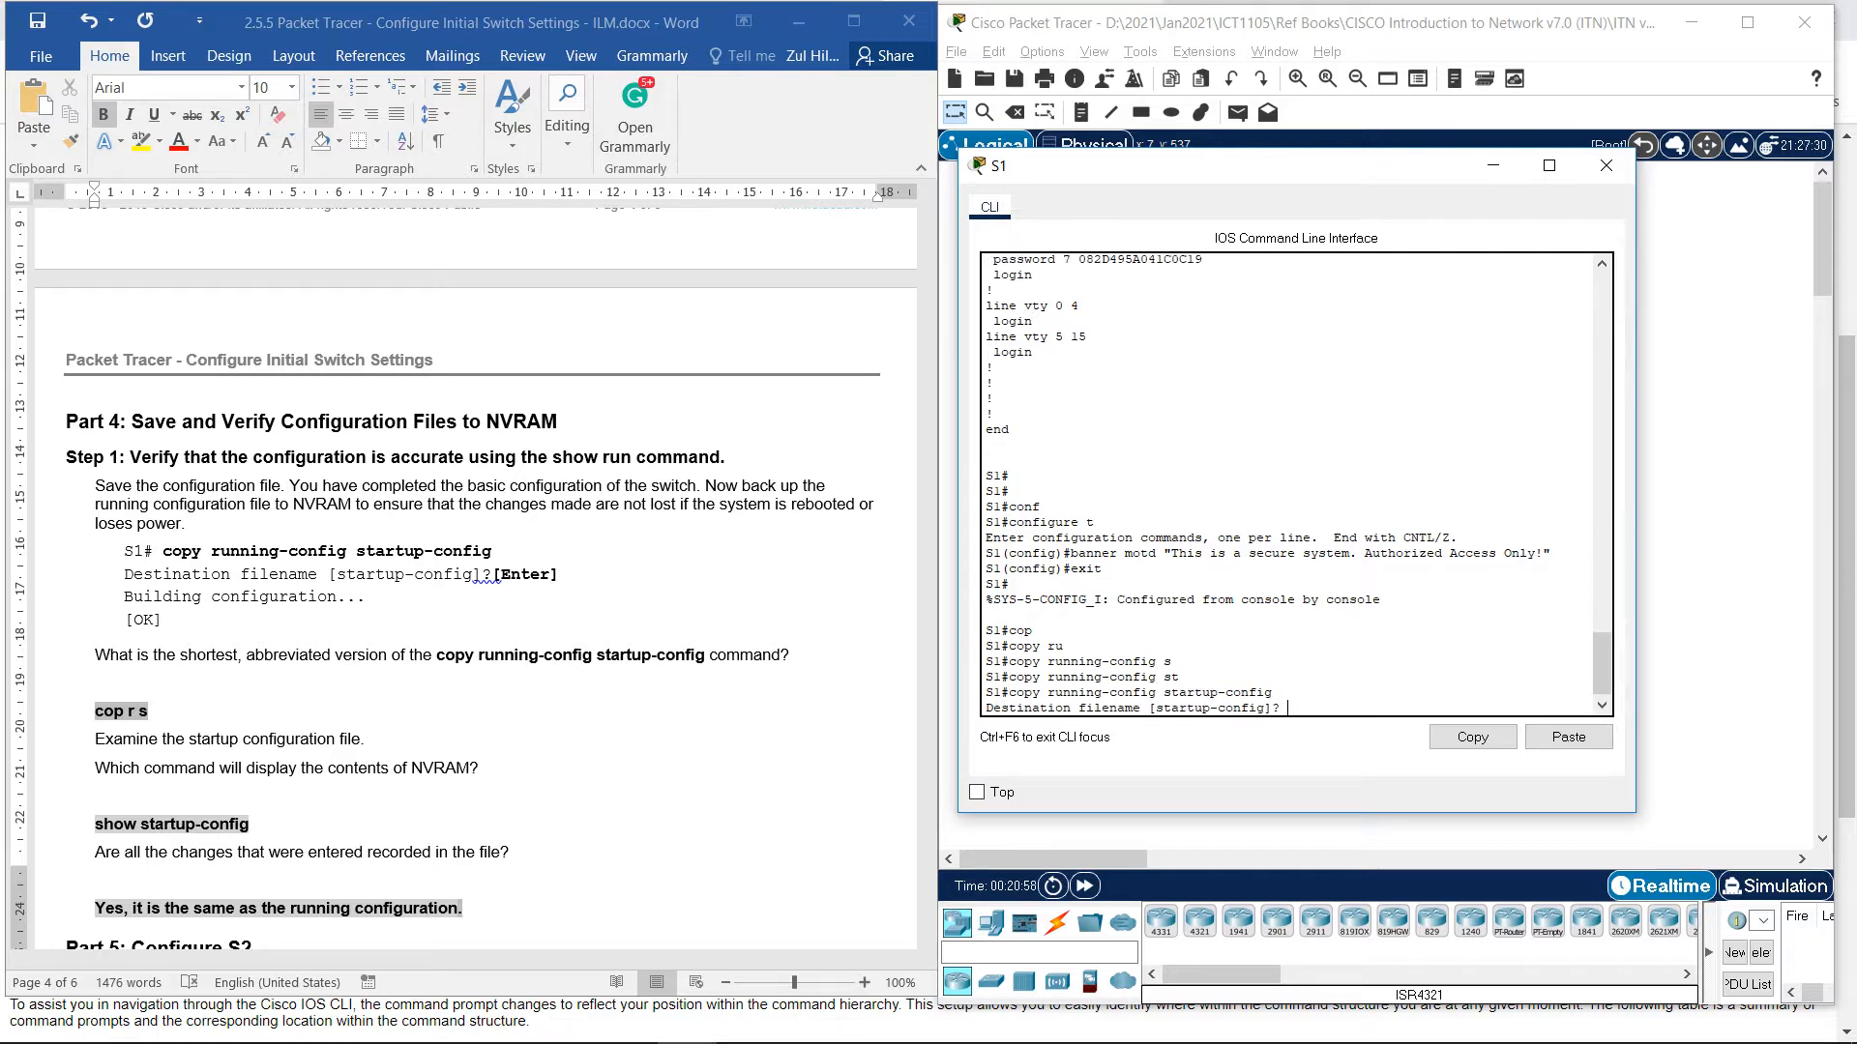
{"action": "key", "text": "Return"}
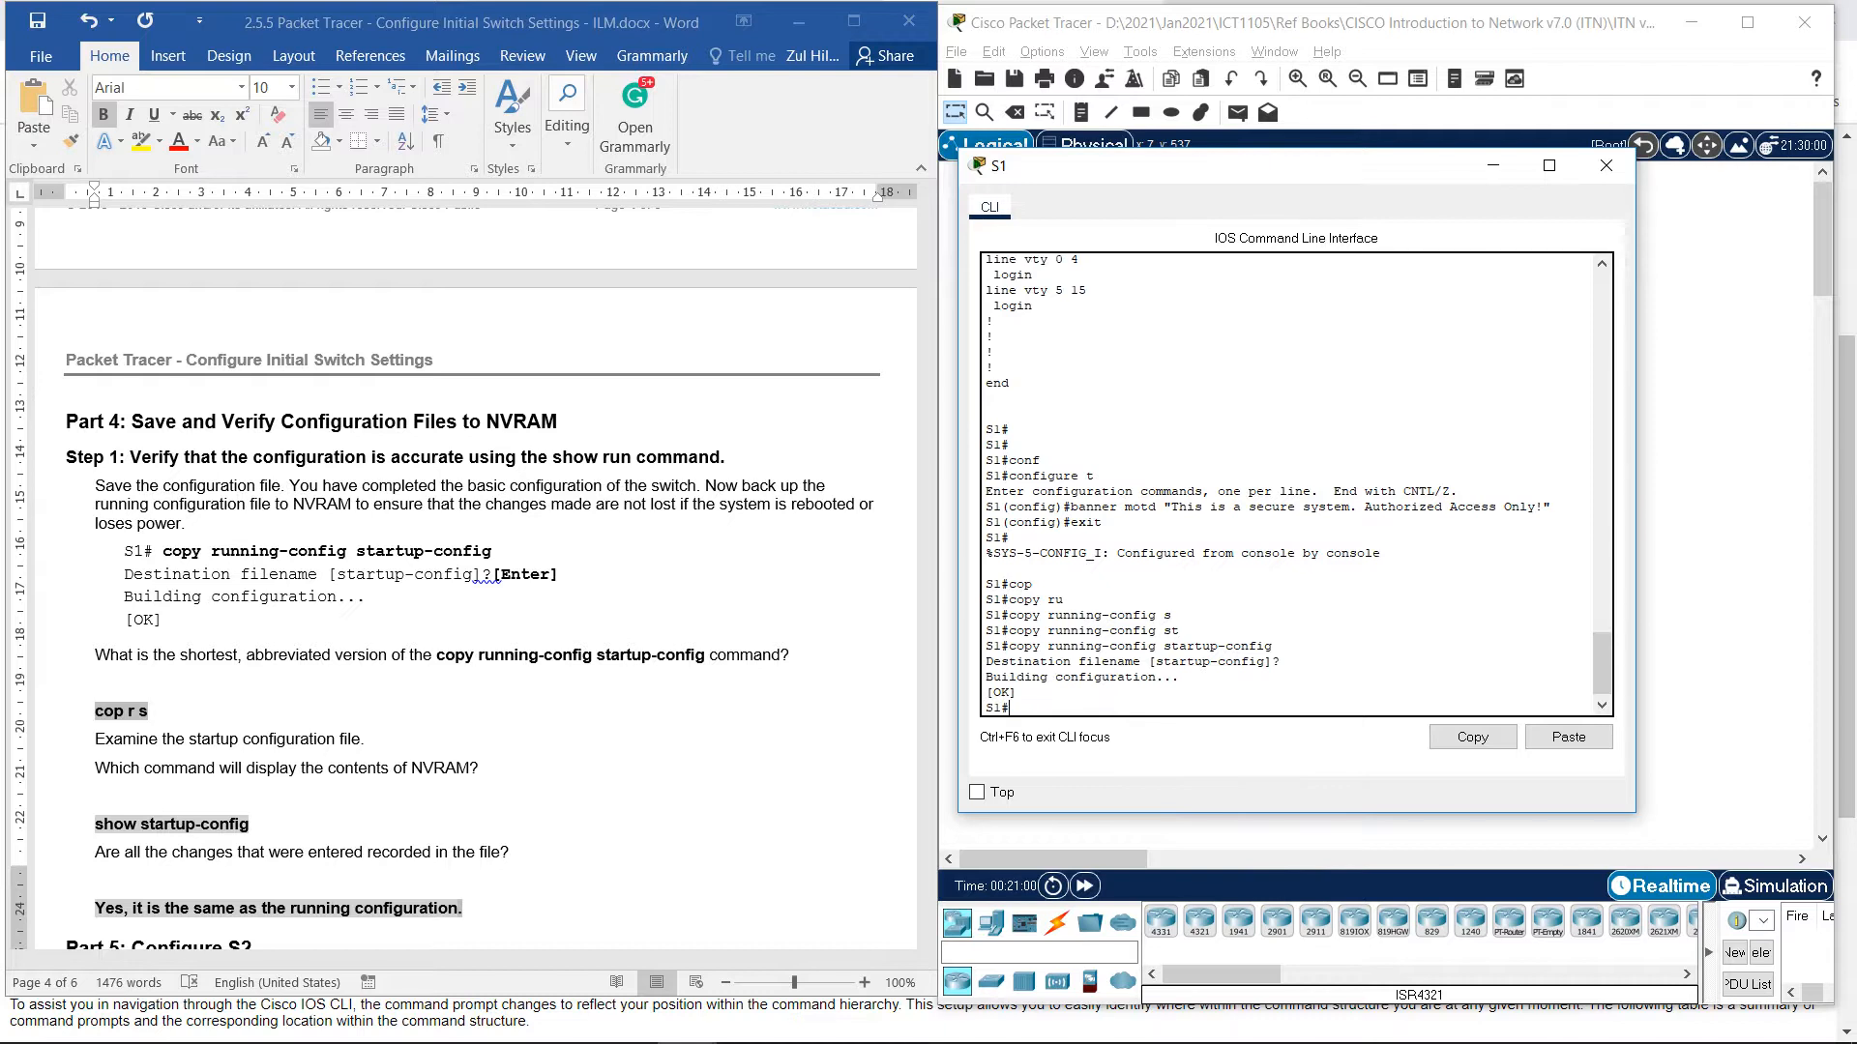
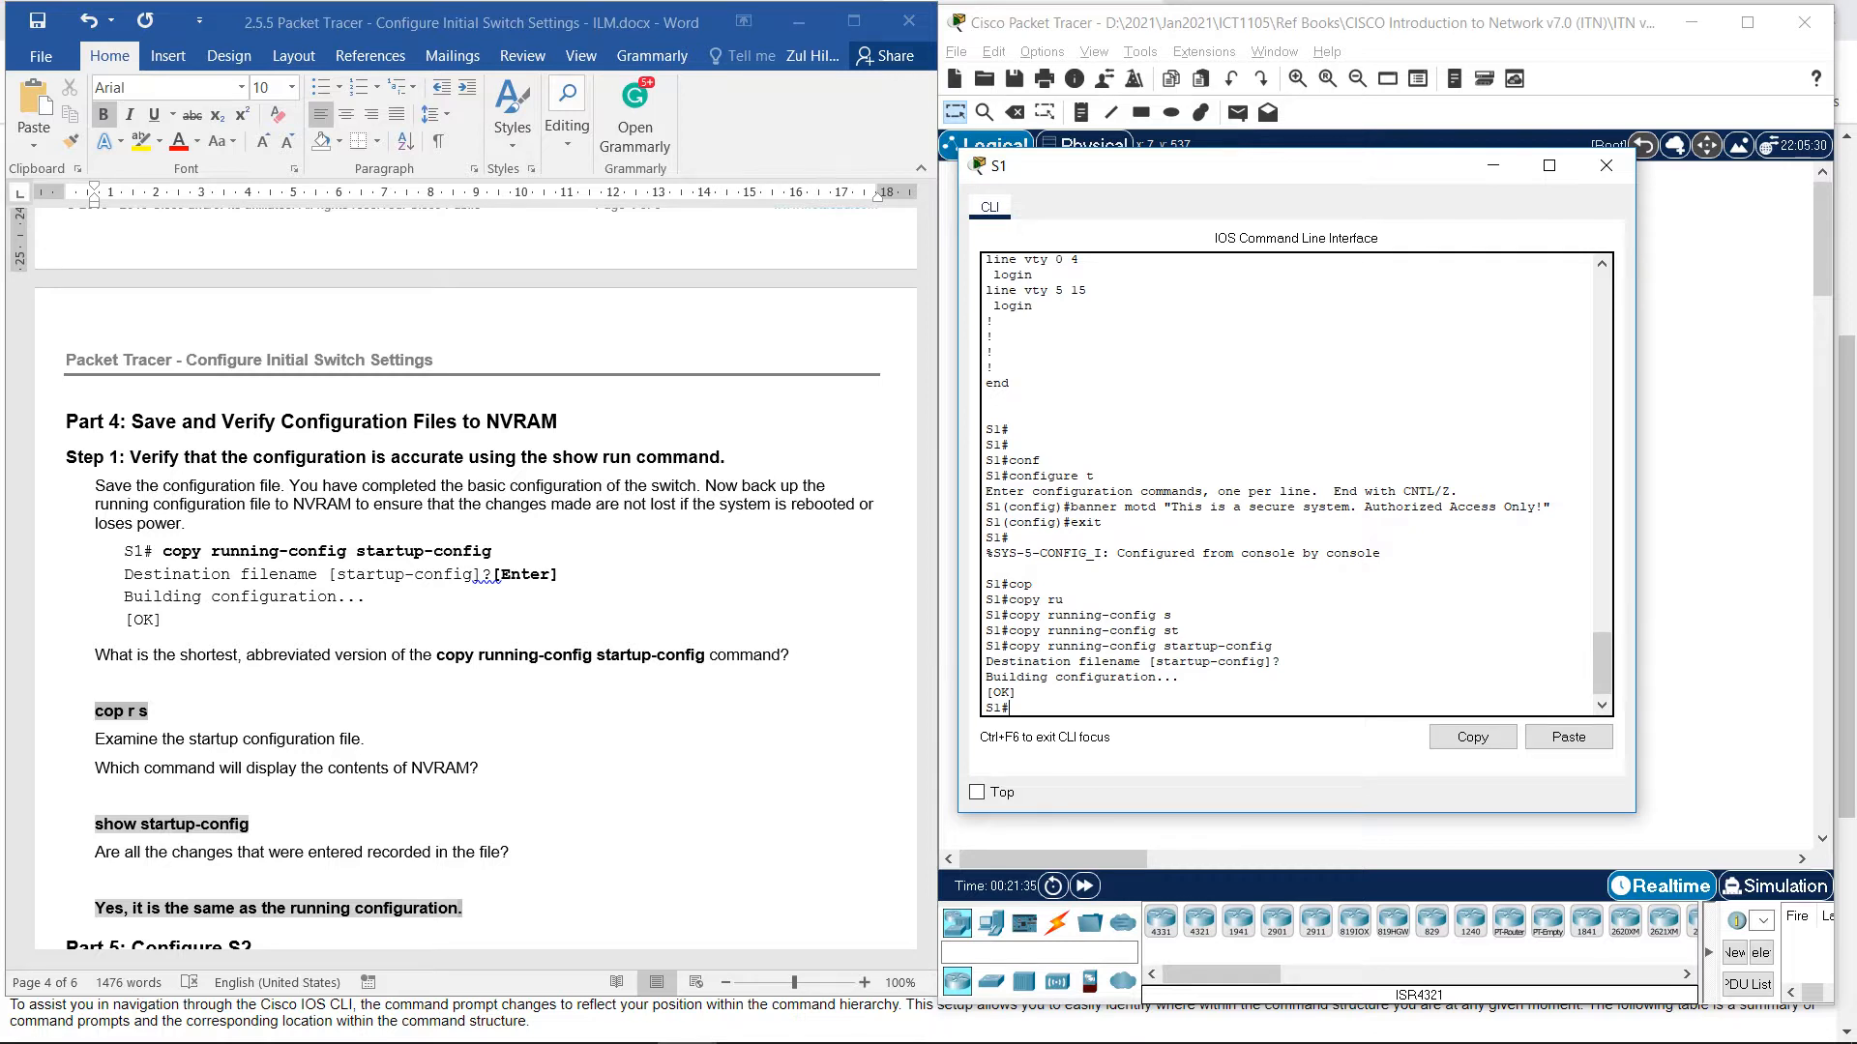
Run show startup-config on S1, Tab-completing the command, to display the saved configuration.
{"action": "scroll", "coordinate": [474, 580], "scroll_direction": "down", "scroll_amount": 1}
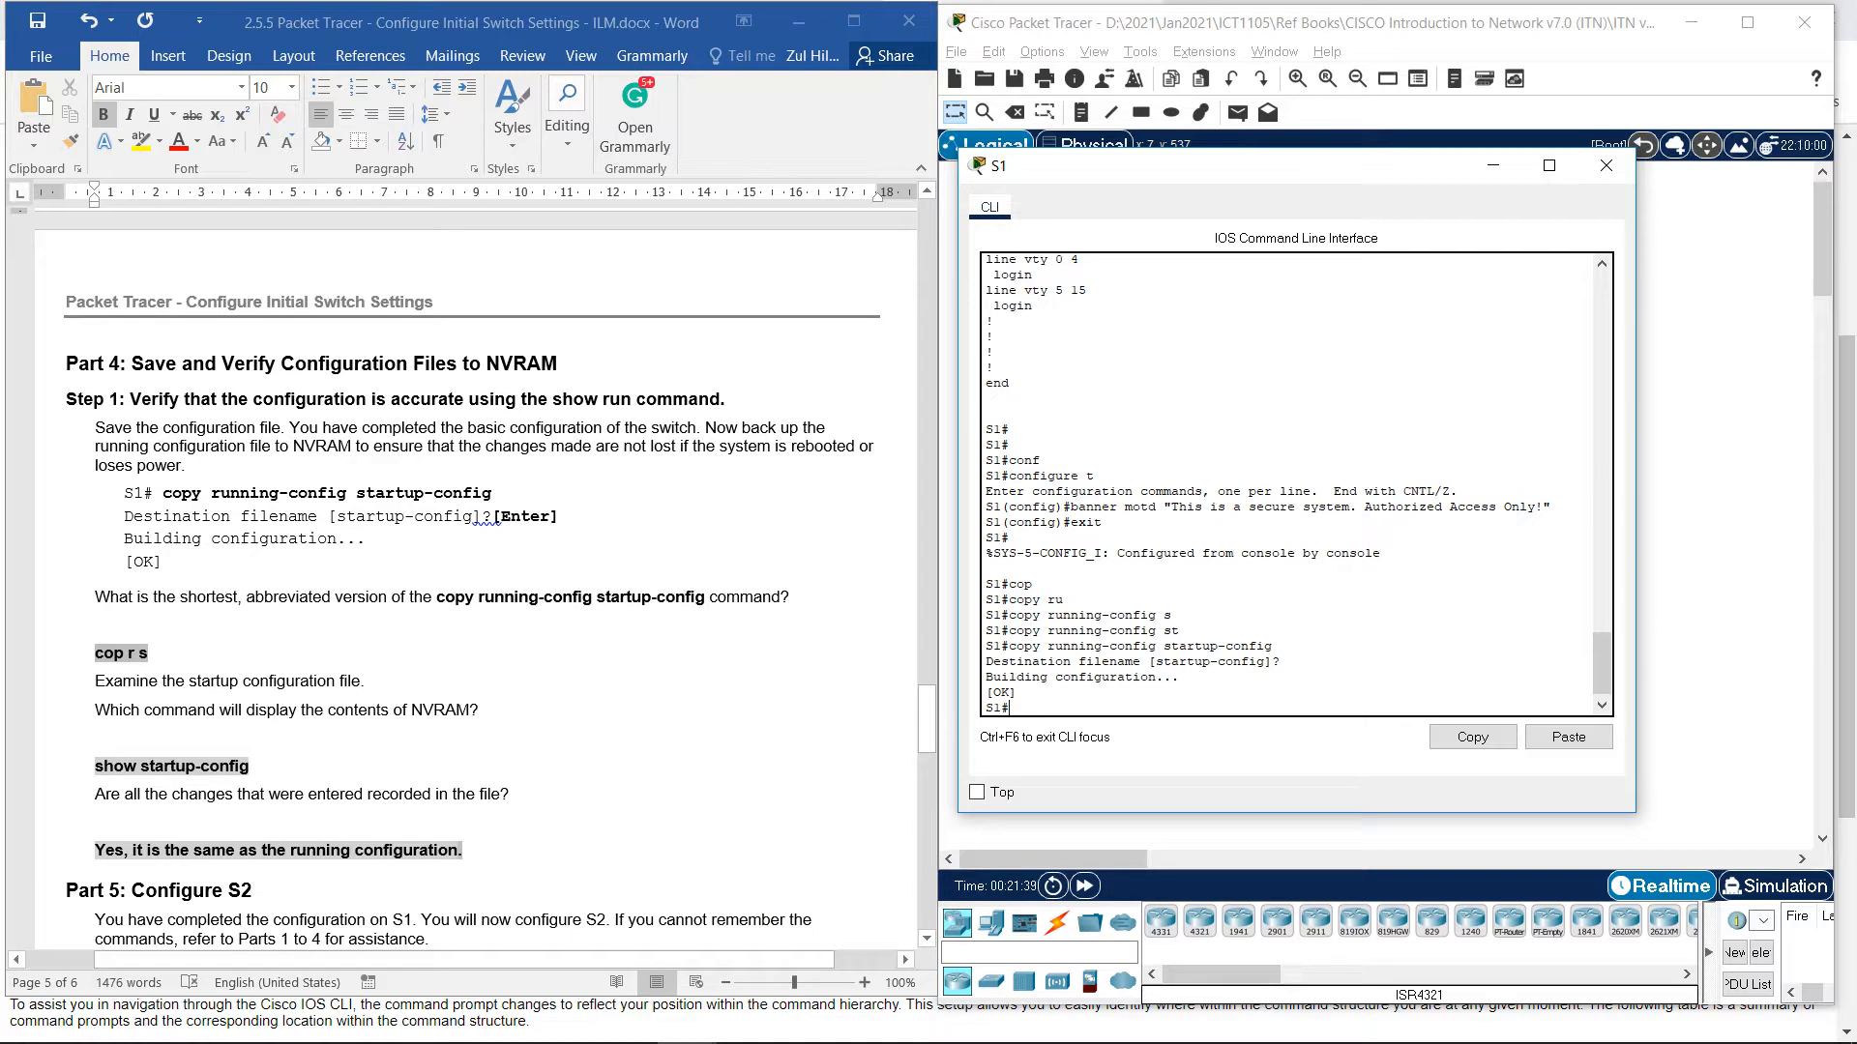
{"action": "type", "text": "sho"}
{"action": "key", "text": "Tab"}
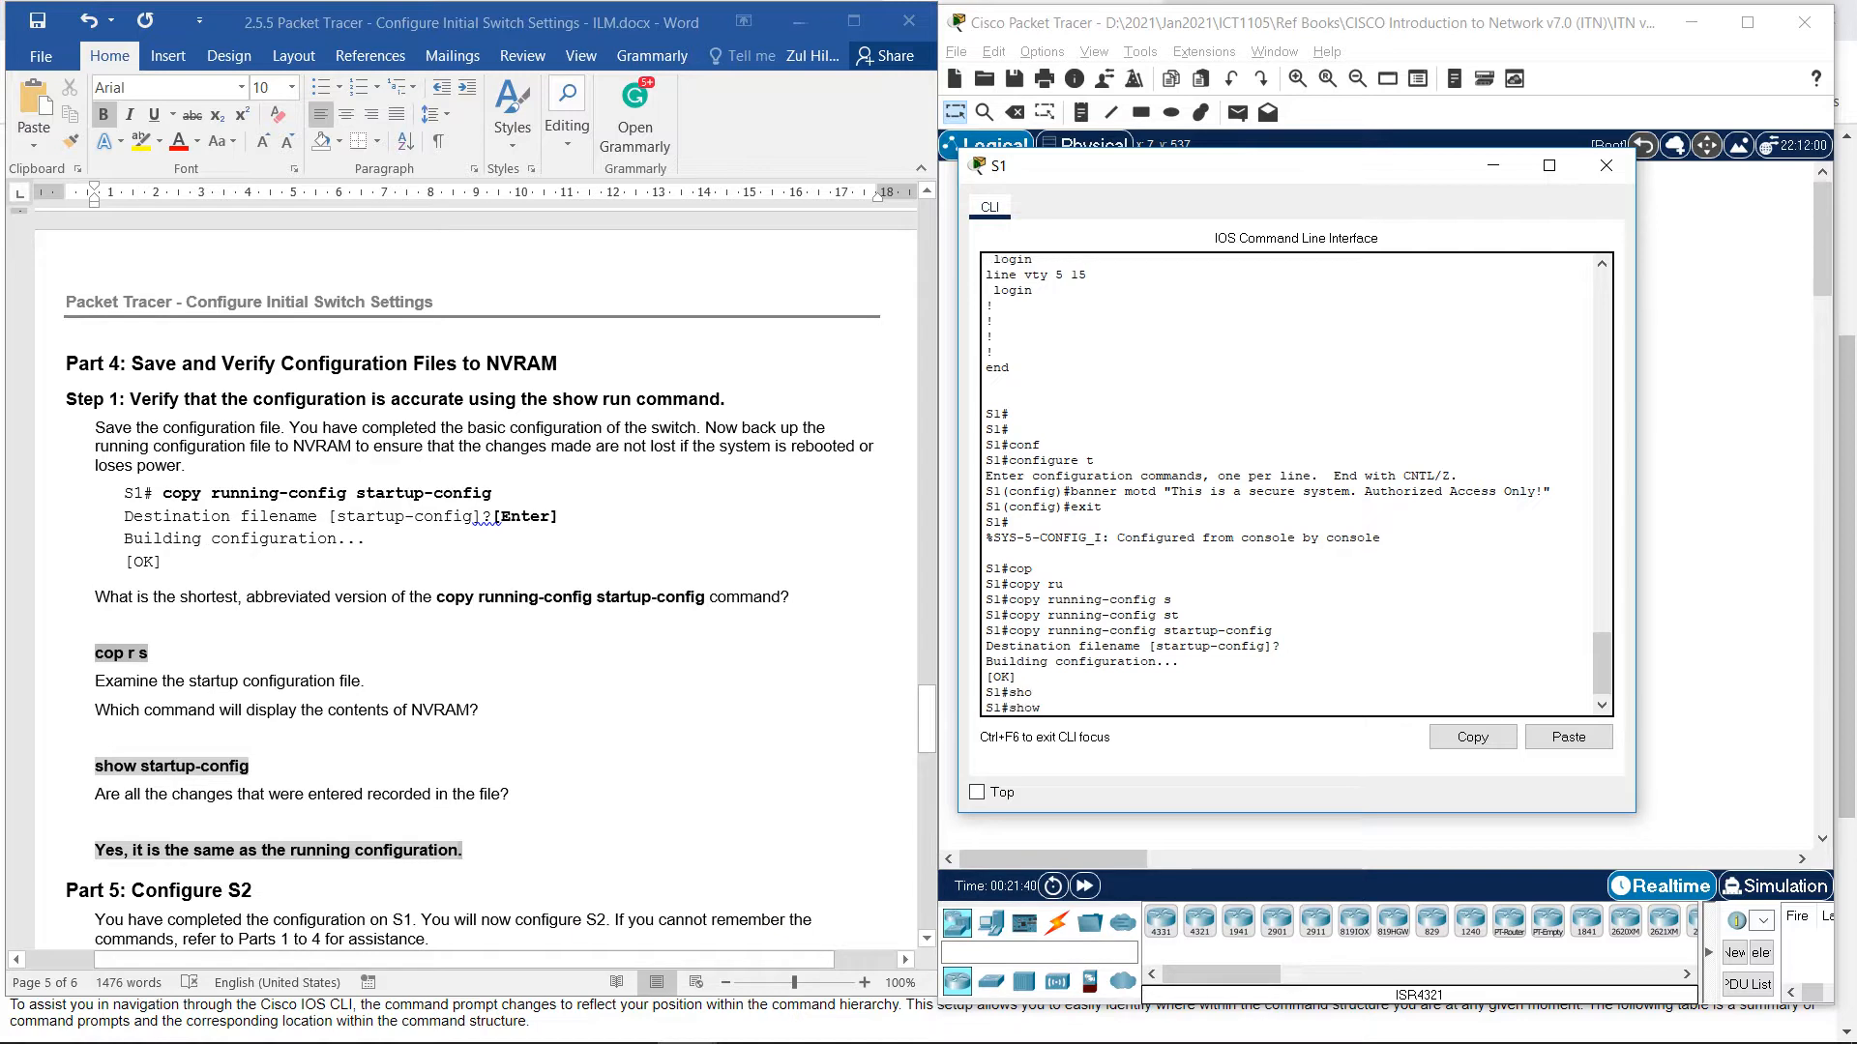
{"action": "type", "text": "st"}
{"action": "key", "text": "Tab"}
{"action": "type", "text": "a"}
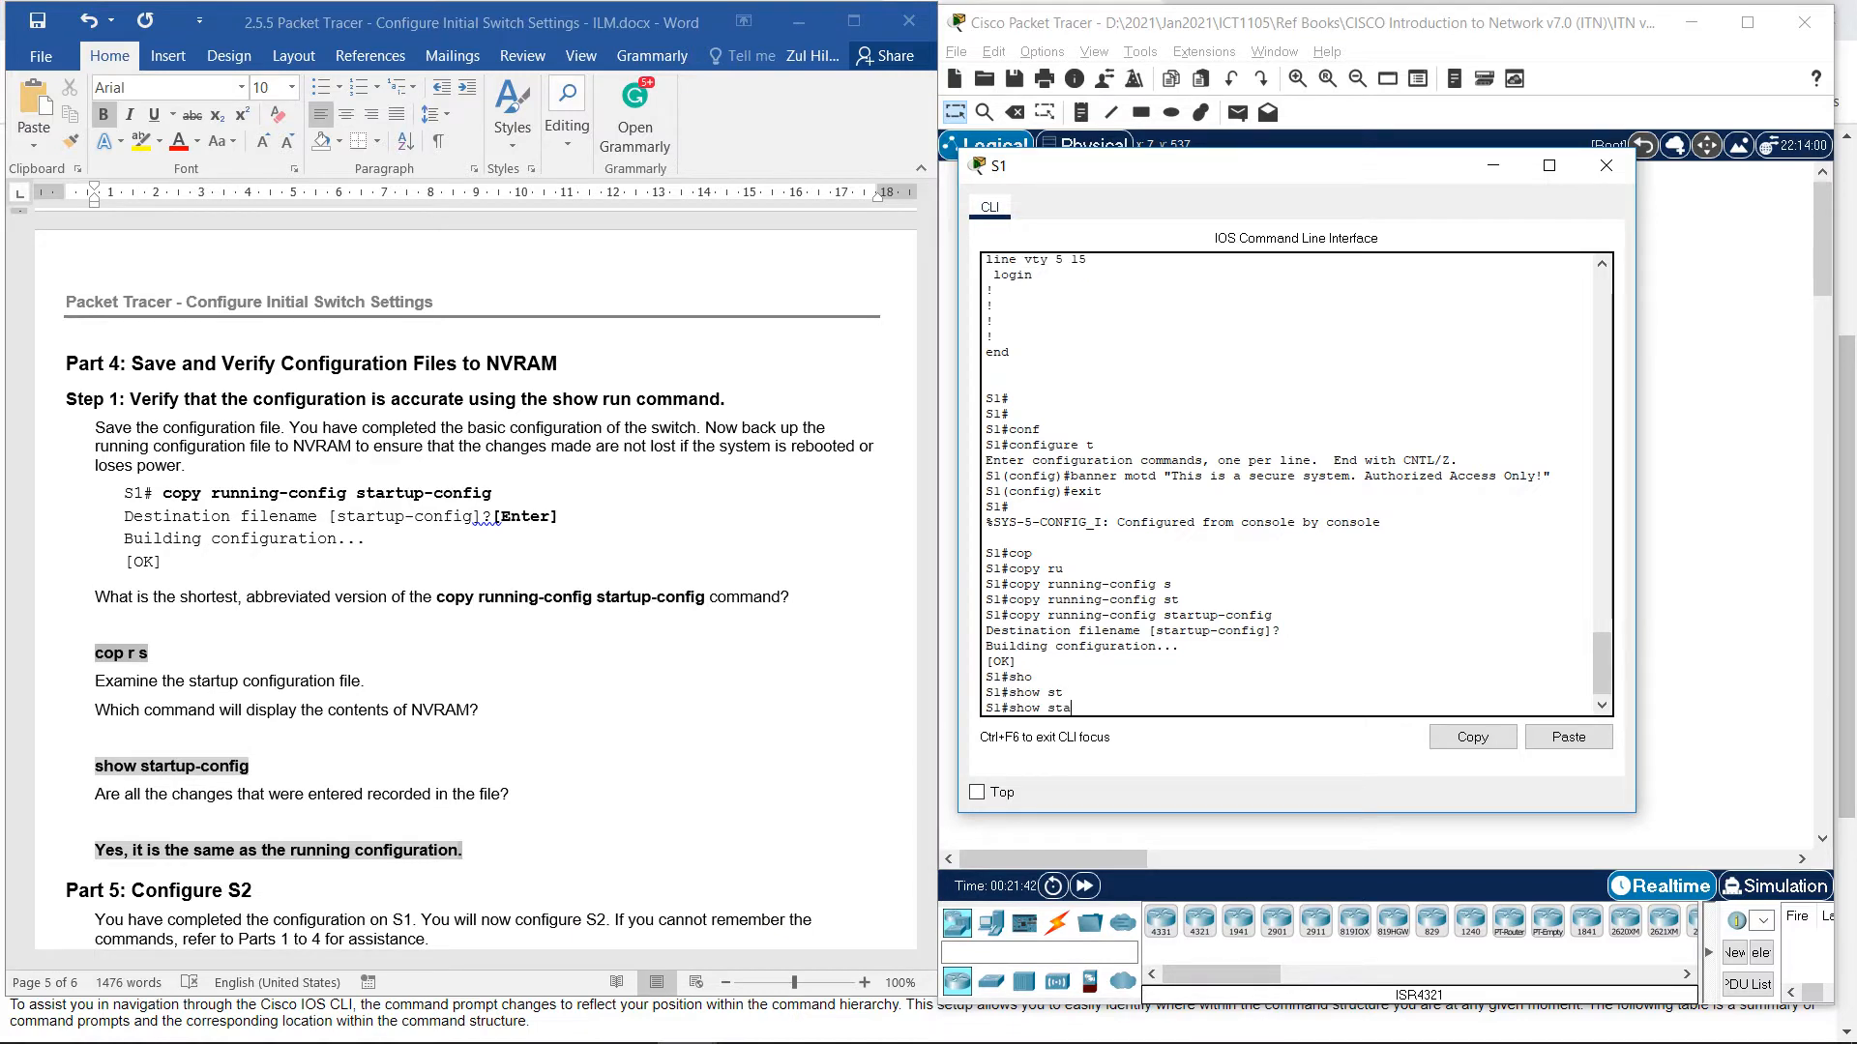
{"action": "key", "text": "Tab"}
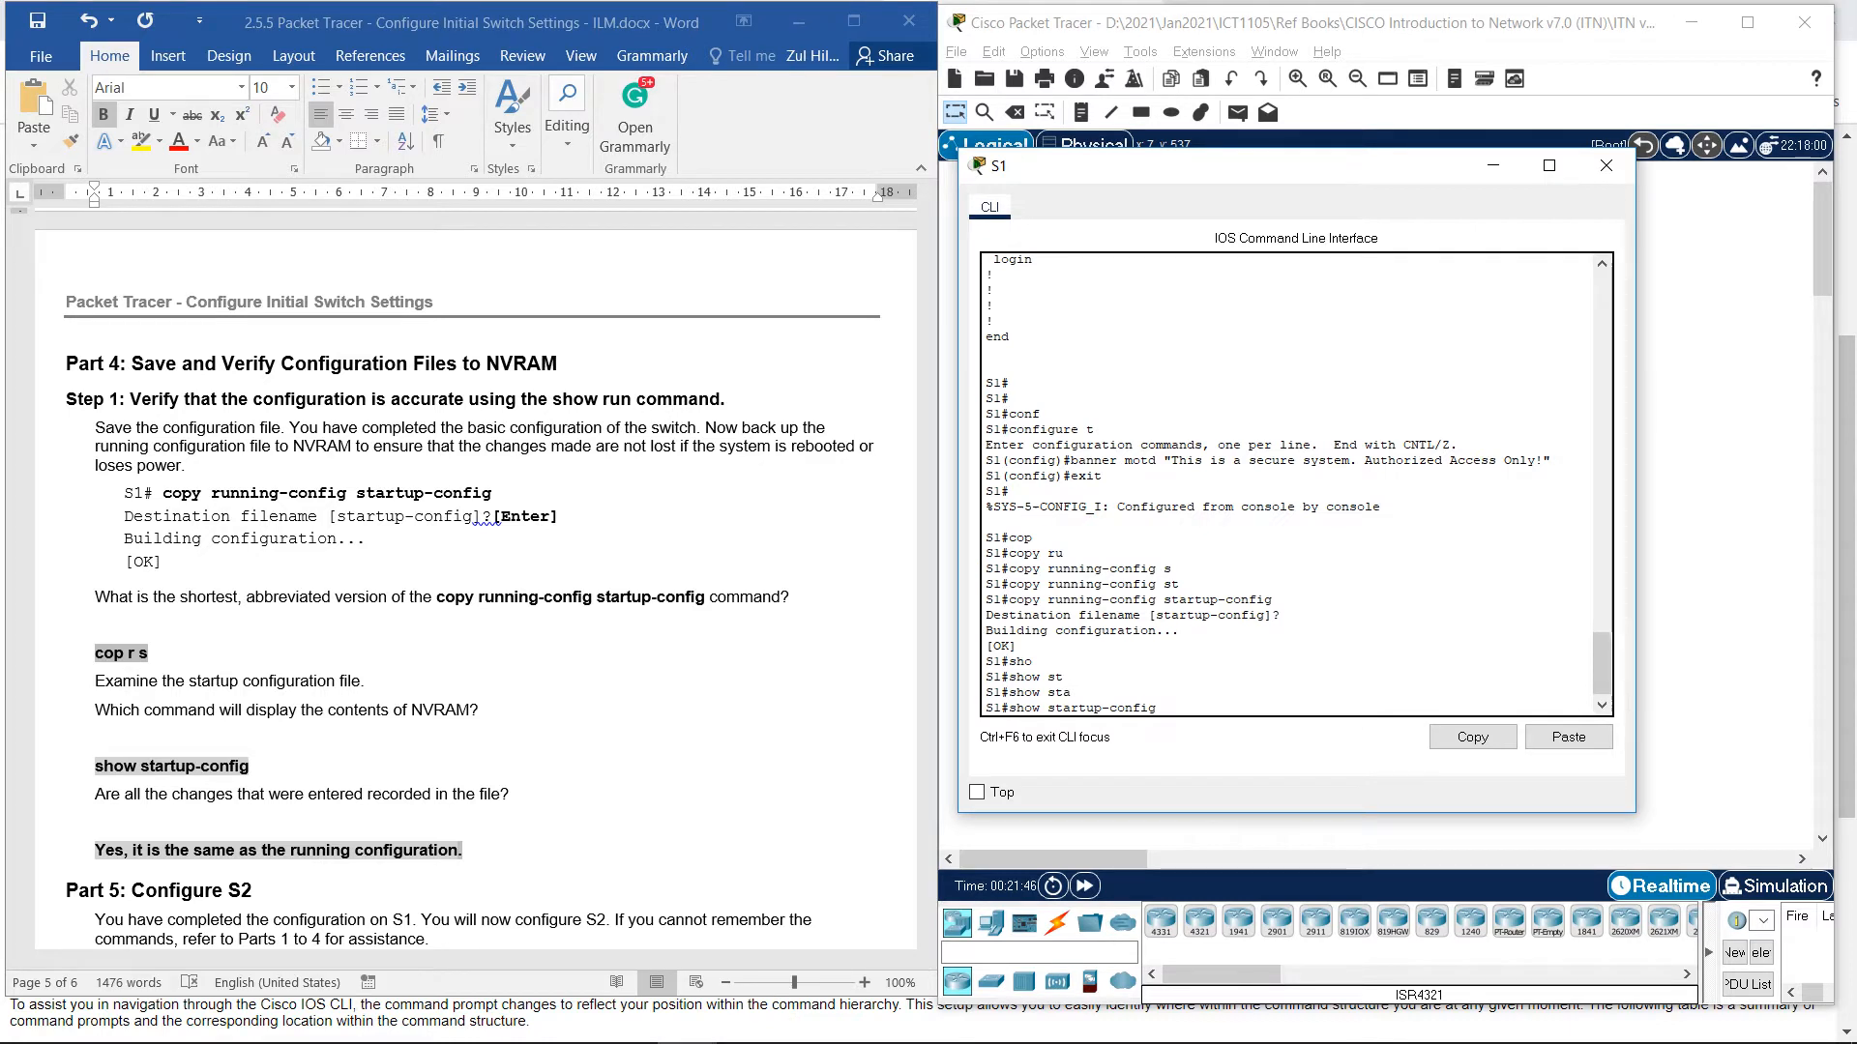
{"action": "key", "text": "Return"}
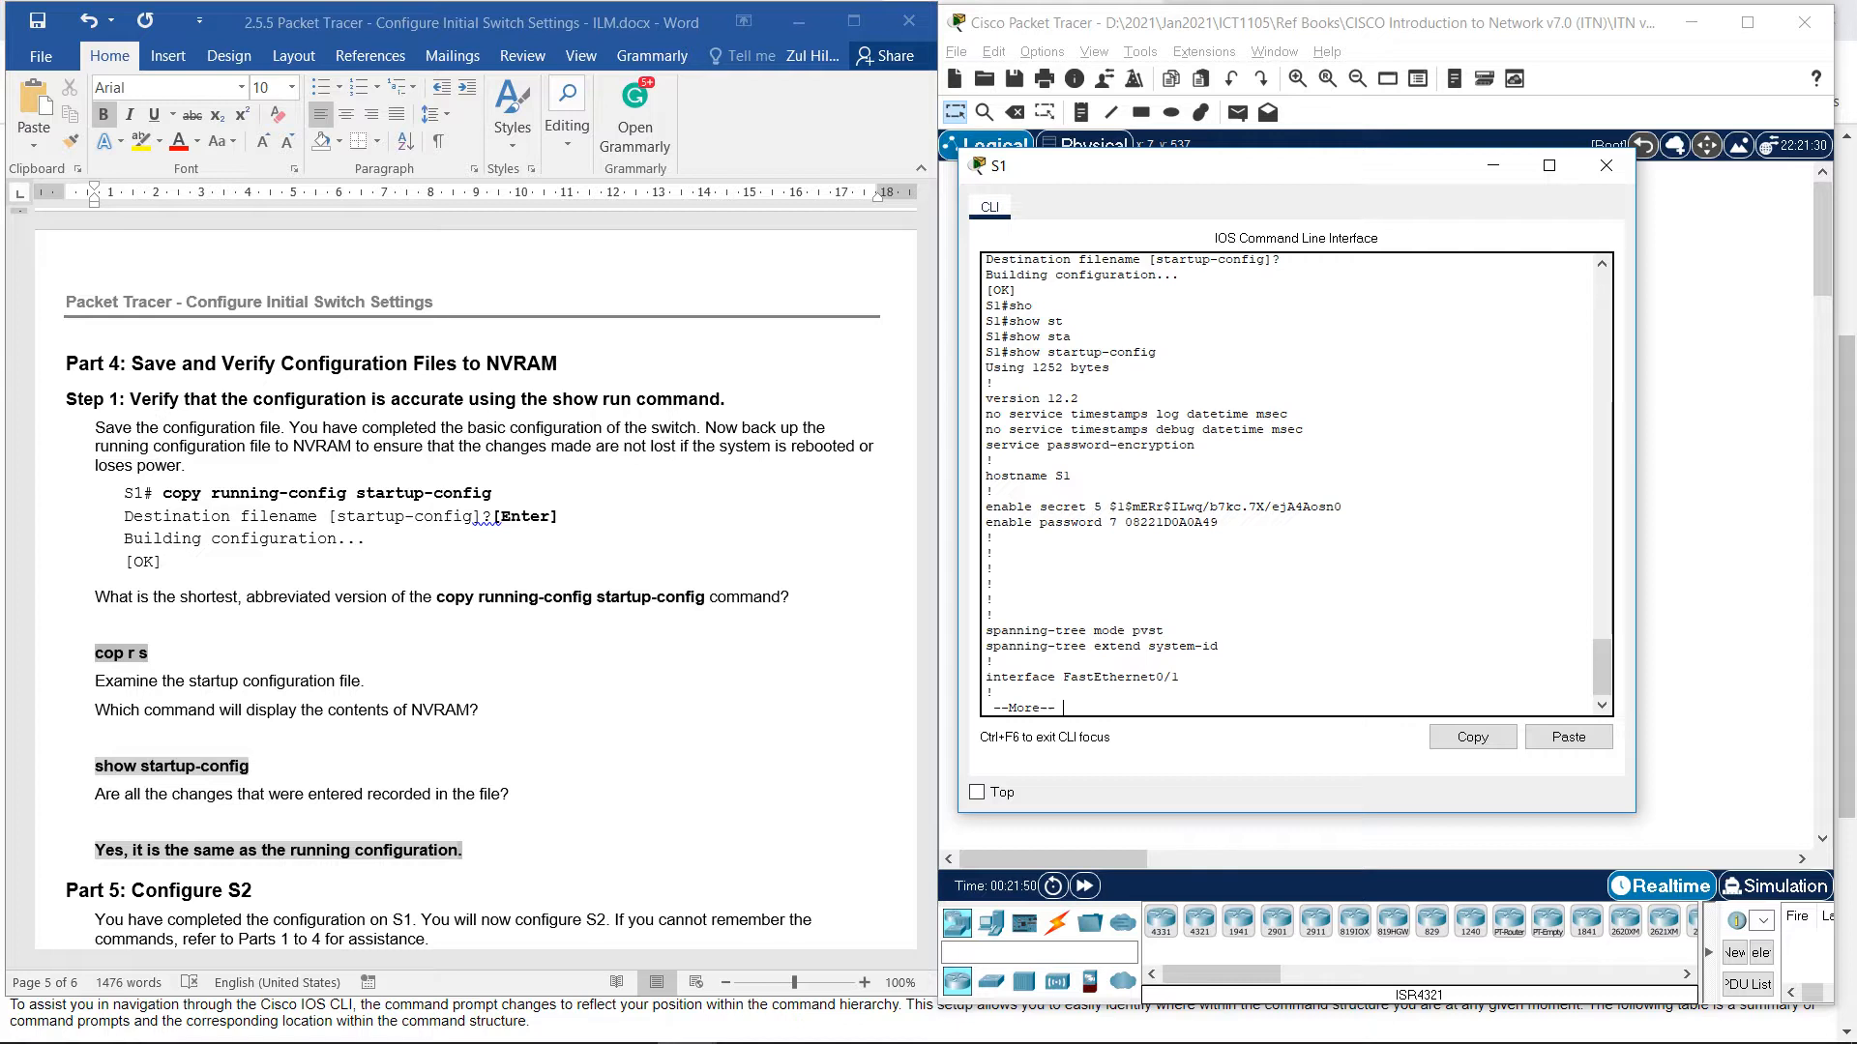
Page through S1's startup-config past the banner motd, console and vty settings to the end.
{"action": "key", "text": "Return"}
{"action": "key", "text": "Return"}
{"action": "key", "text": "Return"}
{"action": "key", "text": "Return"}
{"action": "key", "text": "Return"}
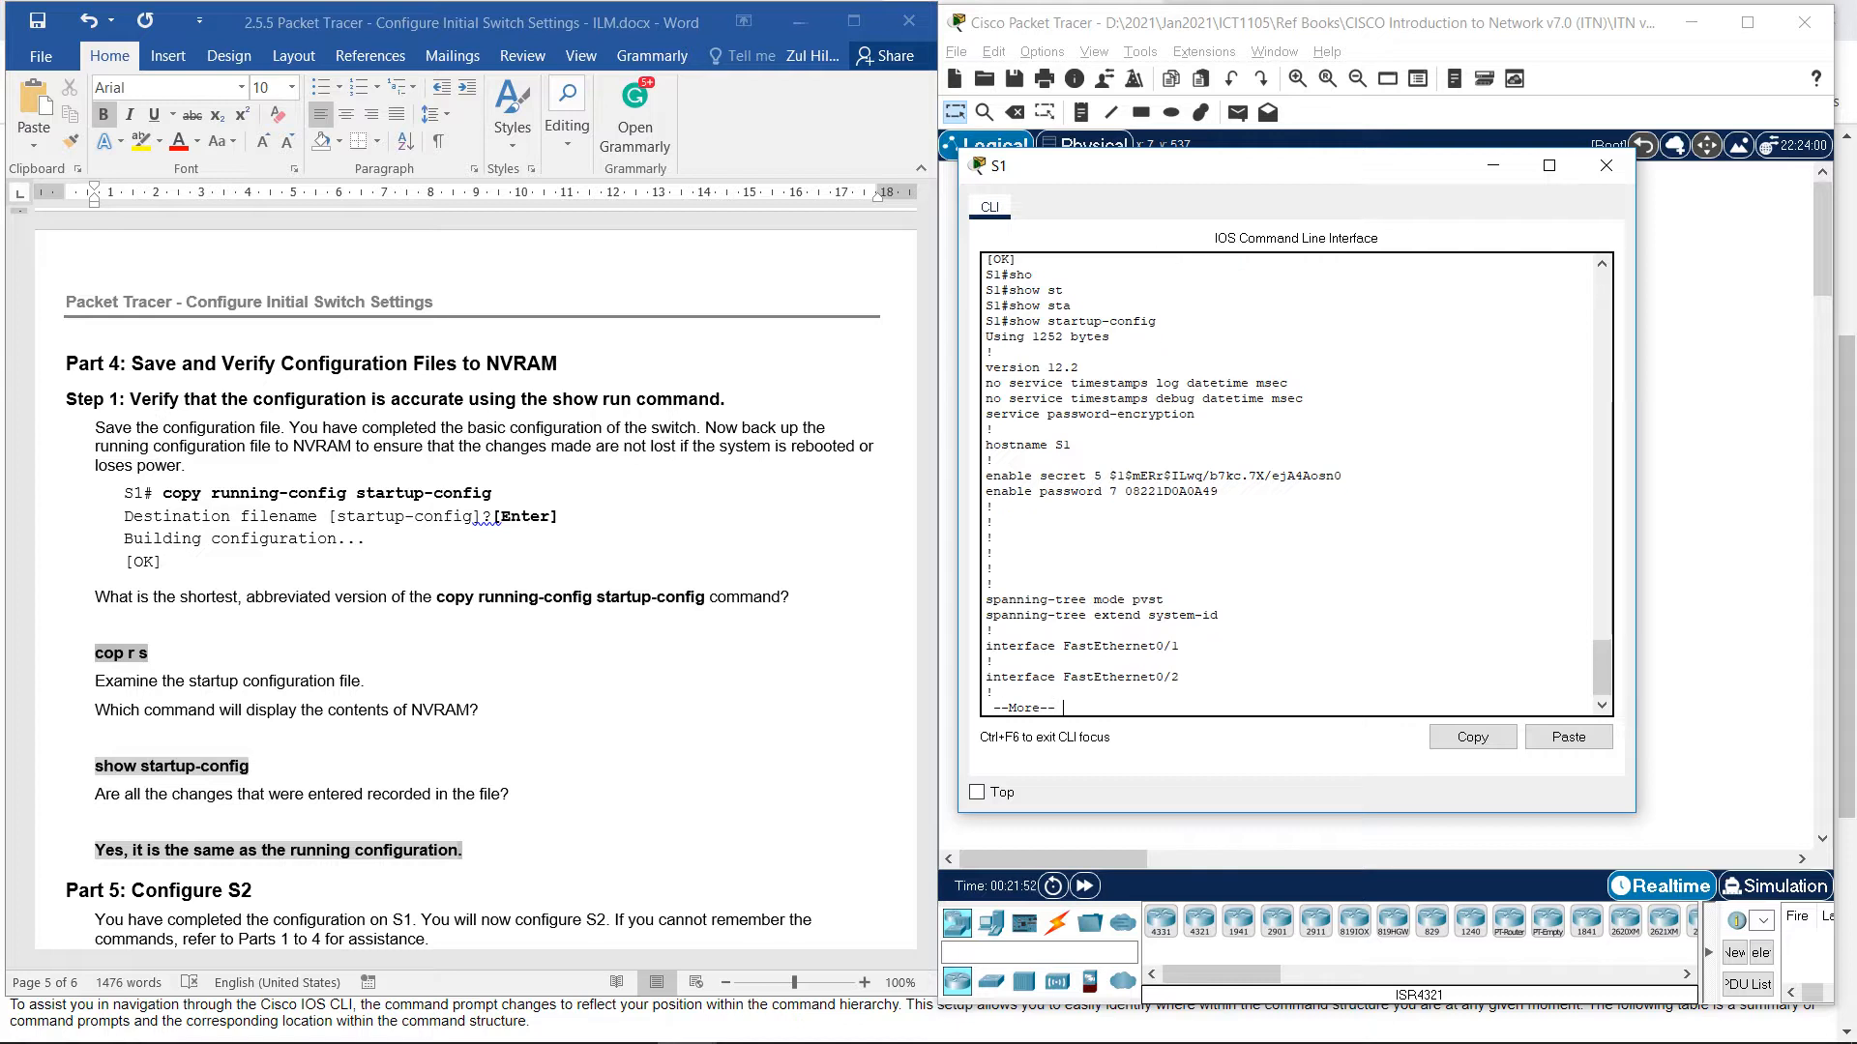
{"action": "key", "text": "Return"}
{"action": "key", "text": "Return"}
{"action": "key", "text": "Return"}
{"action": "key", "text": "Return"}
{"action": "key", "text": "Return"}
{"action": "key", "text": "Return"}
{"action": "key", "text": "Return"}
{"action": "key", "text": "Return"}
{"action": "key", "text": "Return"}
{"action": "key", "text": "Return"}
{"action": "key", "text": "Return"}
{"action": "key", "text": "Return"}
{"action": "key", "text": "Return"}
{"action": "key", "text": "Return"}
{"action": "key", "text": "Return"}
{"action": "key", "text": "Return"}
{"action": "key", "text": "Return"}
{"action": "key", "text": "Return"}
{"action": "key", "text": "Return"}
{"action": "key", "text": "Return"}
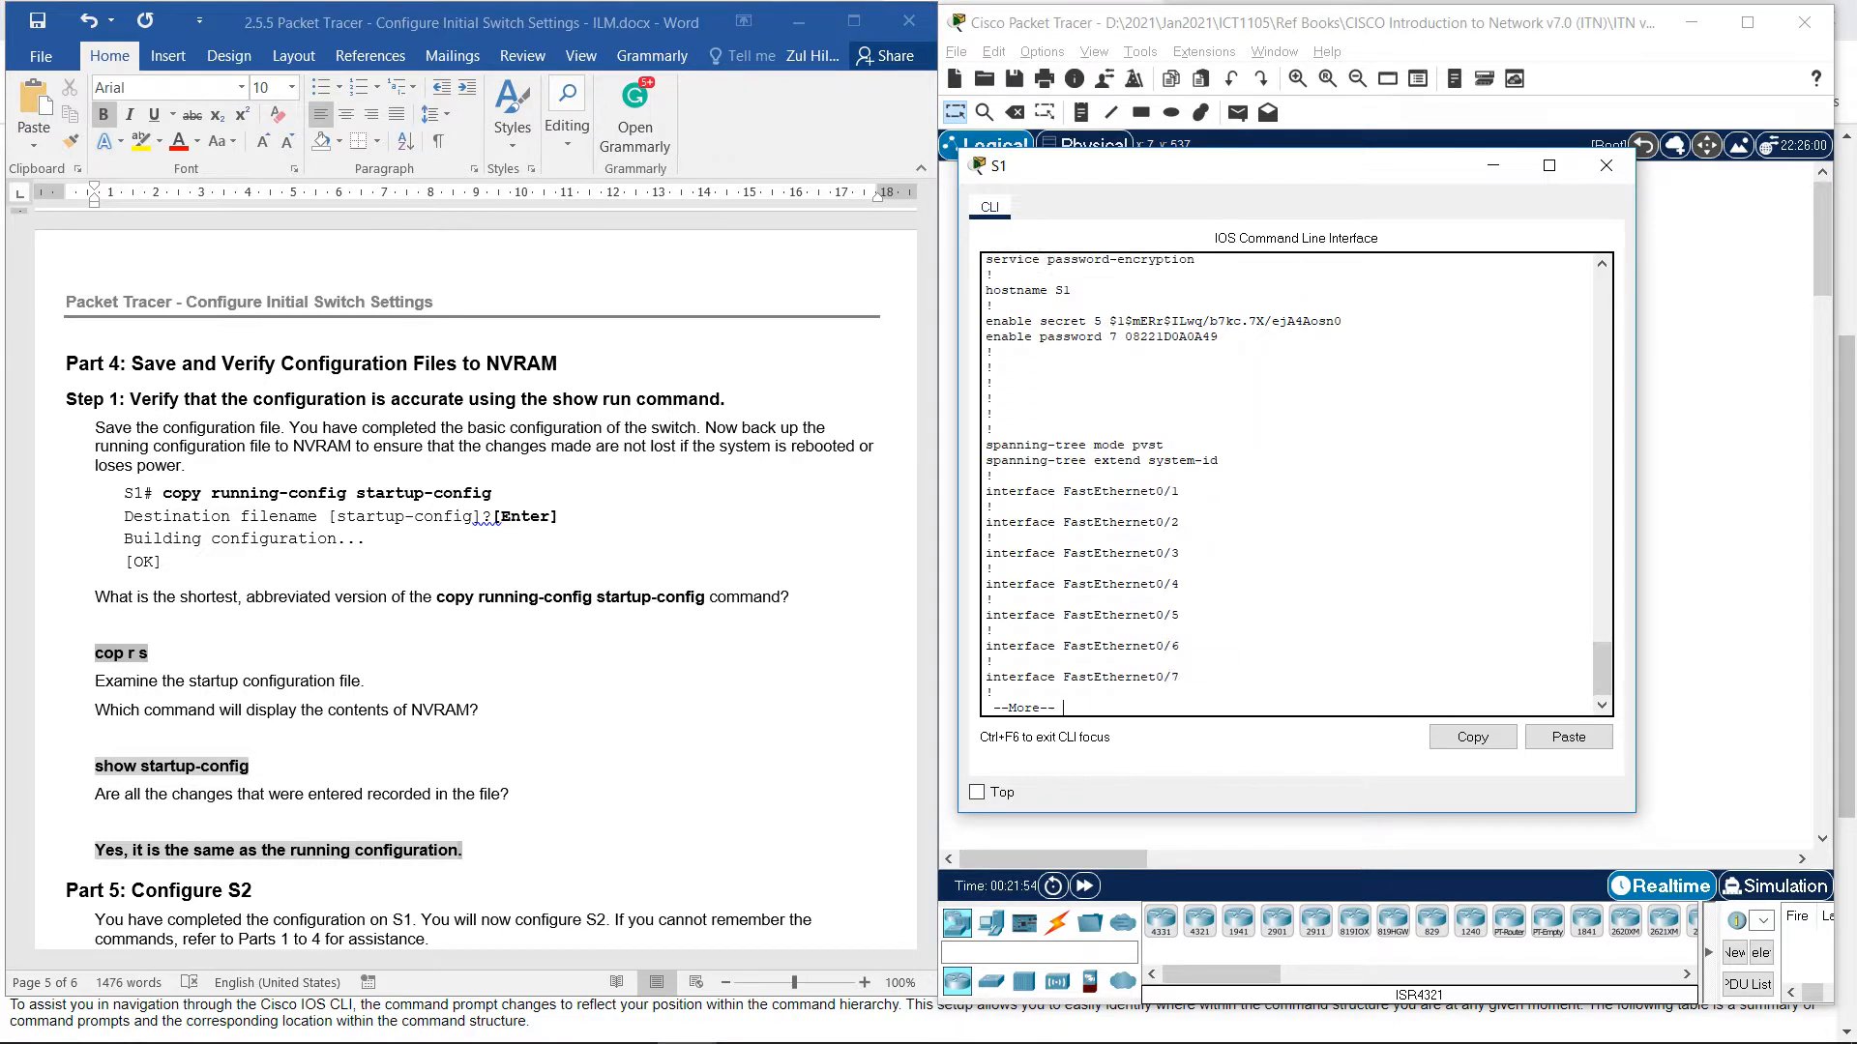
{"action": "key", "text": "Return"}
{"action": "key", "text": "Return"}
{"action": "key", "text": "Return"}
{"action": "key", "text": "Return"}
{"action": "key", "text": "Return"}
{"action": "key", "text": "Return"}
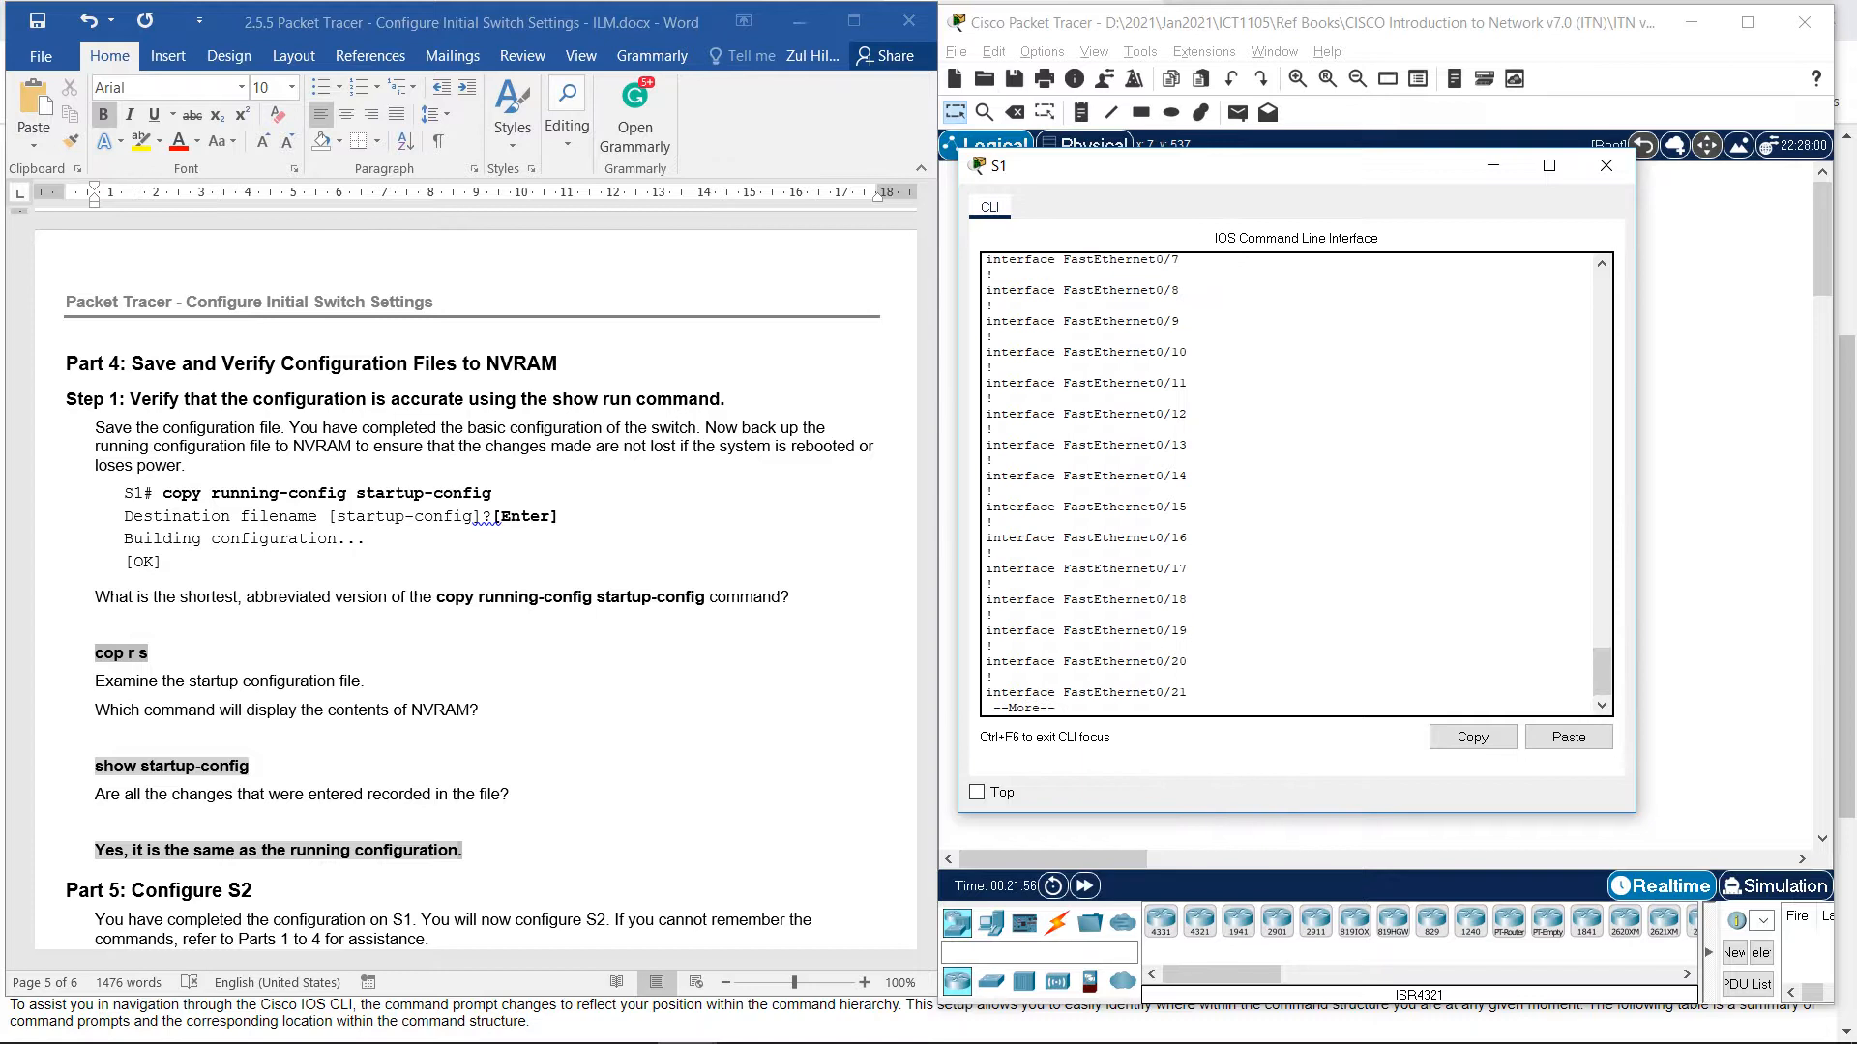
{"action": "key", "text": "Return"}
{"action": "key", "text": "Return"}
{"action": "key", "text": "Return"}
{"action": "key", "text": "Return"}
{"action": "key", "text": "Return"}
{"action": "key", "text": "Return"}
{"action": "key", "text": "Return"}
{"action": "key", "text": "Return"}
{"action": "key", "text": "Return"}
{"action": "key", "text": "Return"}
{"action": "key", "text": "Return"}
{"action": "key", "text": "Return"}
{"action": "key", "text": "Return"}
{"action": "key", "text": "Return"}
{"action": "key", "text": "Return"}
{"action": "key", "text": "Return"}
{"action": "key", "text": "Return"}
{"action": "key", "text": "Return"}
{"action": "key", "text": "Return"}
{"action": "key", "text": "Return"}
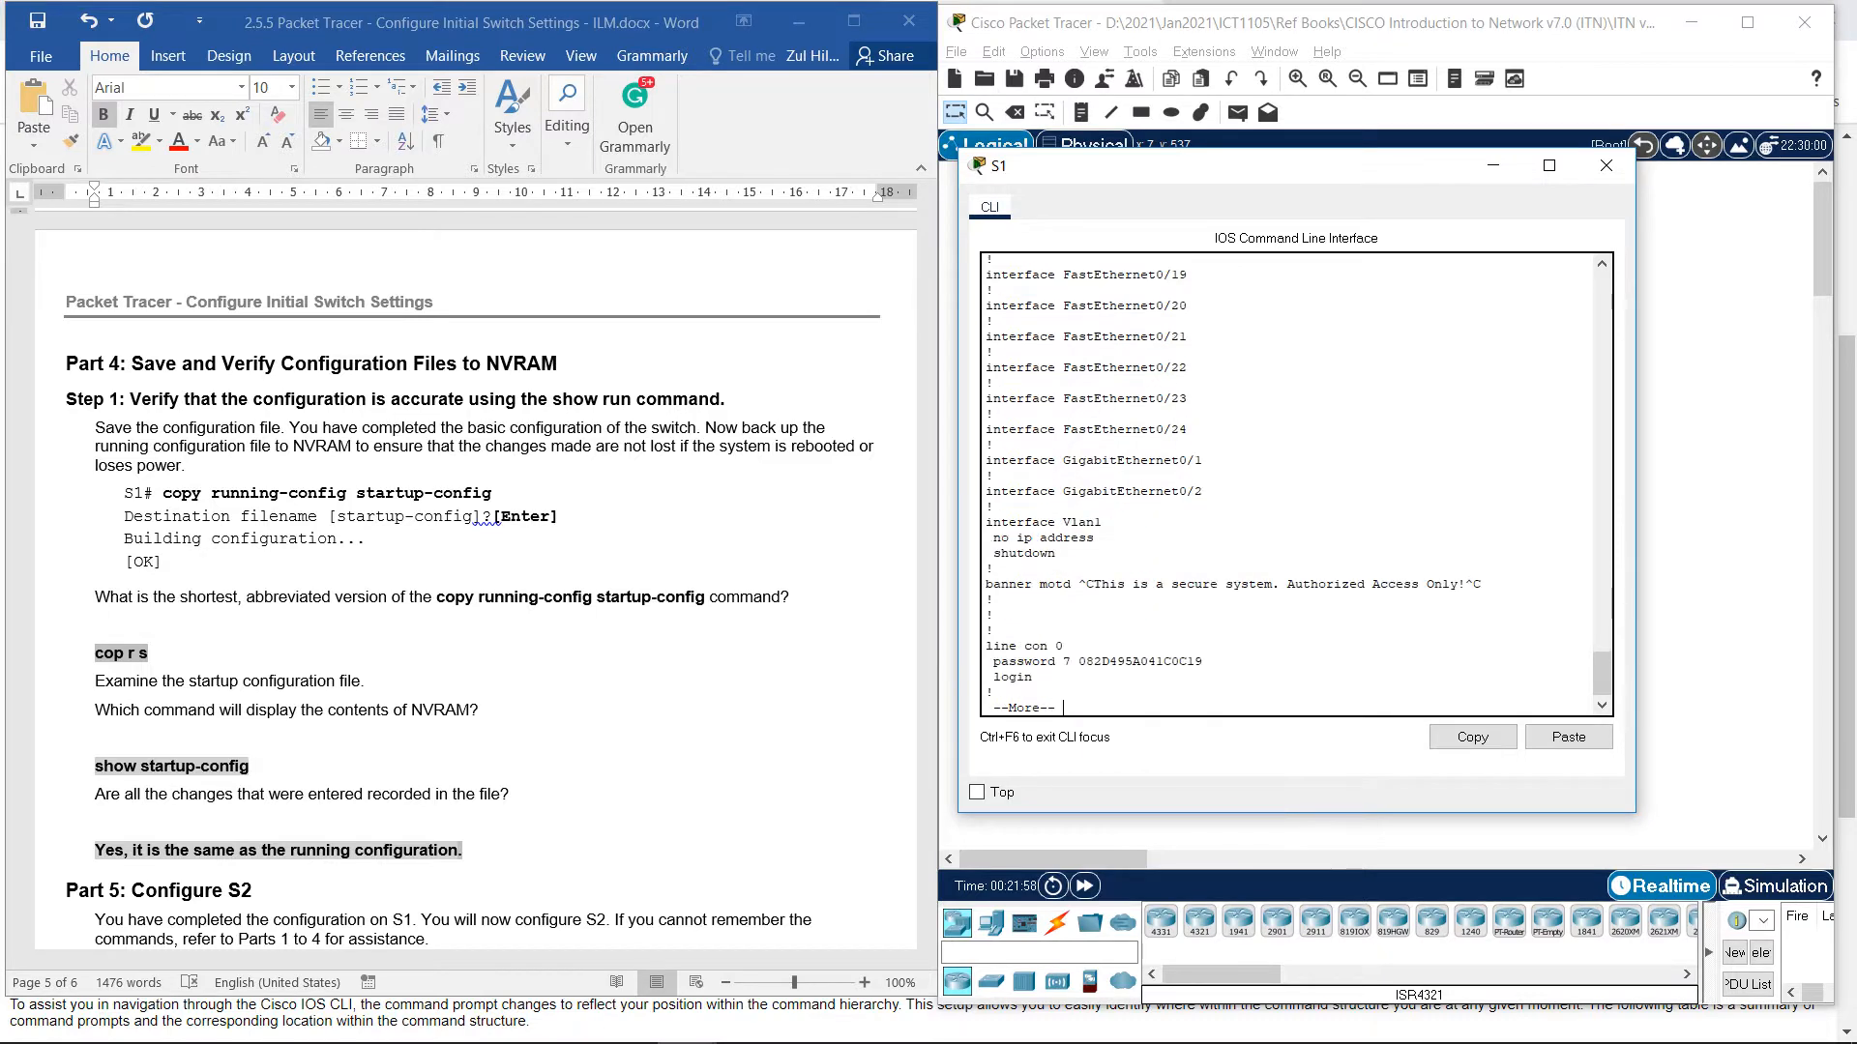
{"action": "key", "text": "Return"}
{"action": "key", "text": "Return"}
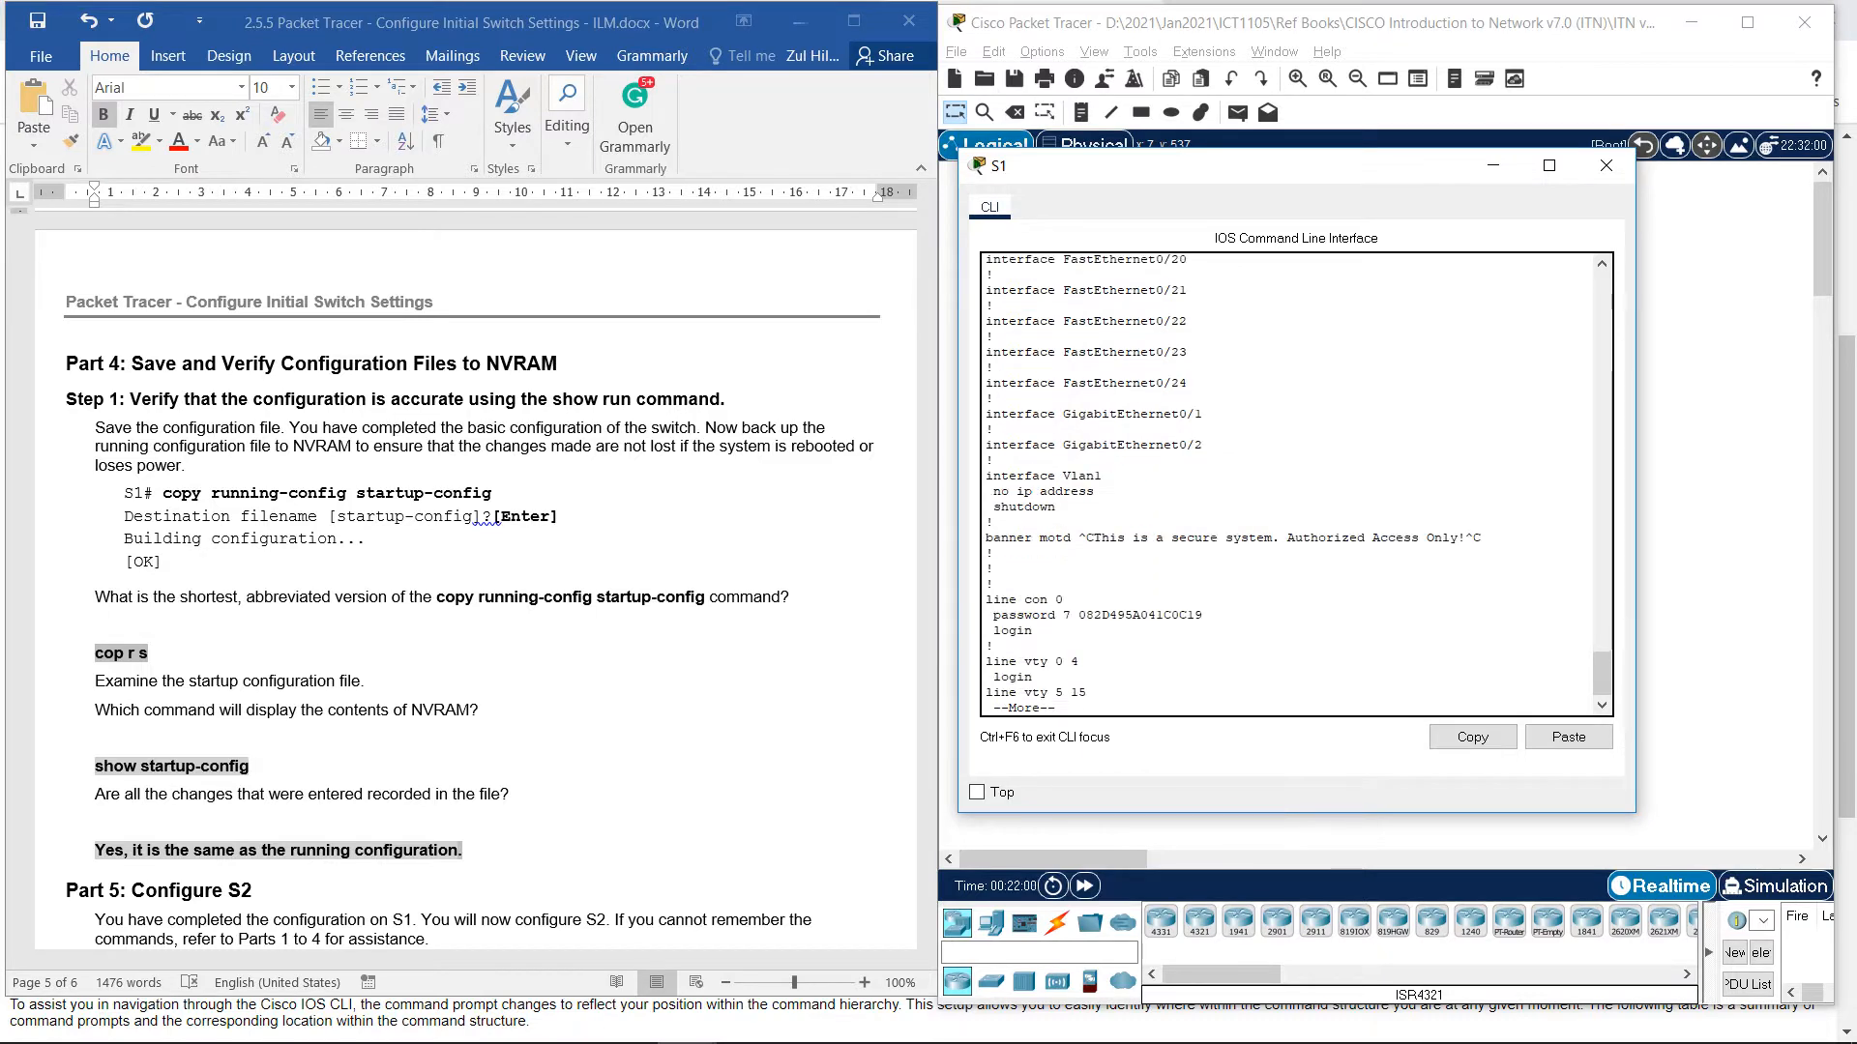
{"action": "key", "text": "Return"}
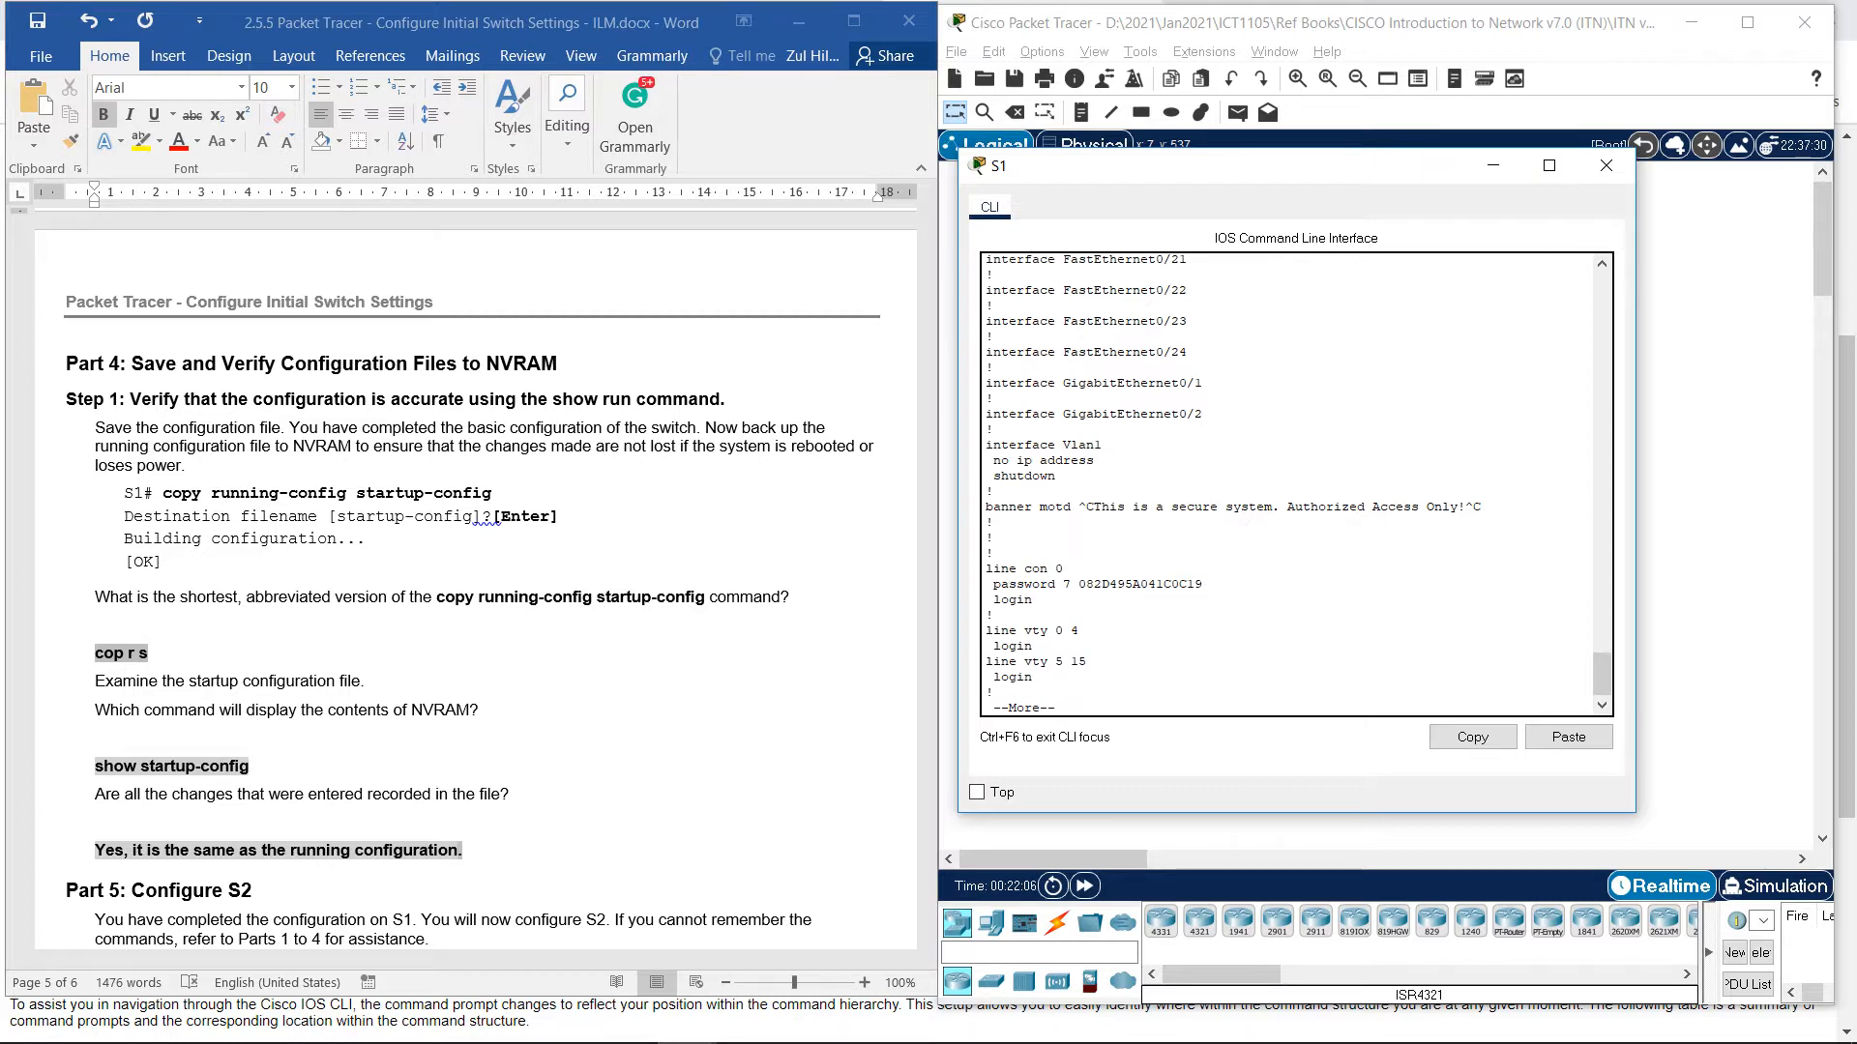
{"action": "left_click_drag", "start_coordinate": [985, 507], "coordinate": [1483, 507]}
{"action": "left_click", "coordinate": [1482, 506]}
{"action": "scroll", "coordinate": [1482, 506], "scroll_direction": "down", "scroll_amount": 1}
{"action": "key", "text": "Return"}
{"action": "key", "text": "Return"}
{"action": "key", "text": "Return"}
{"action": "key", "text": "Return"}
{"action": "key", "text": "Return"}
{"action": "key", "text": "Return"}
{"action": "key", "text": "Return"}
{"action": "key", "text": "Return"}
{"action": "key", "text": "Return"}
{"action": "key", "text": "Return"}
{"action": "key", "text": "Return"}
{"action": "key", "text": "Return"}
{"action": "key", "text": "Return"}
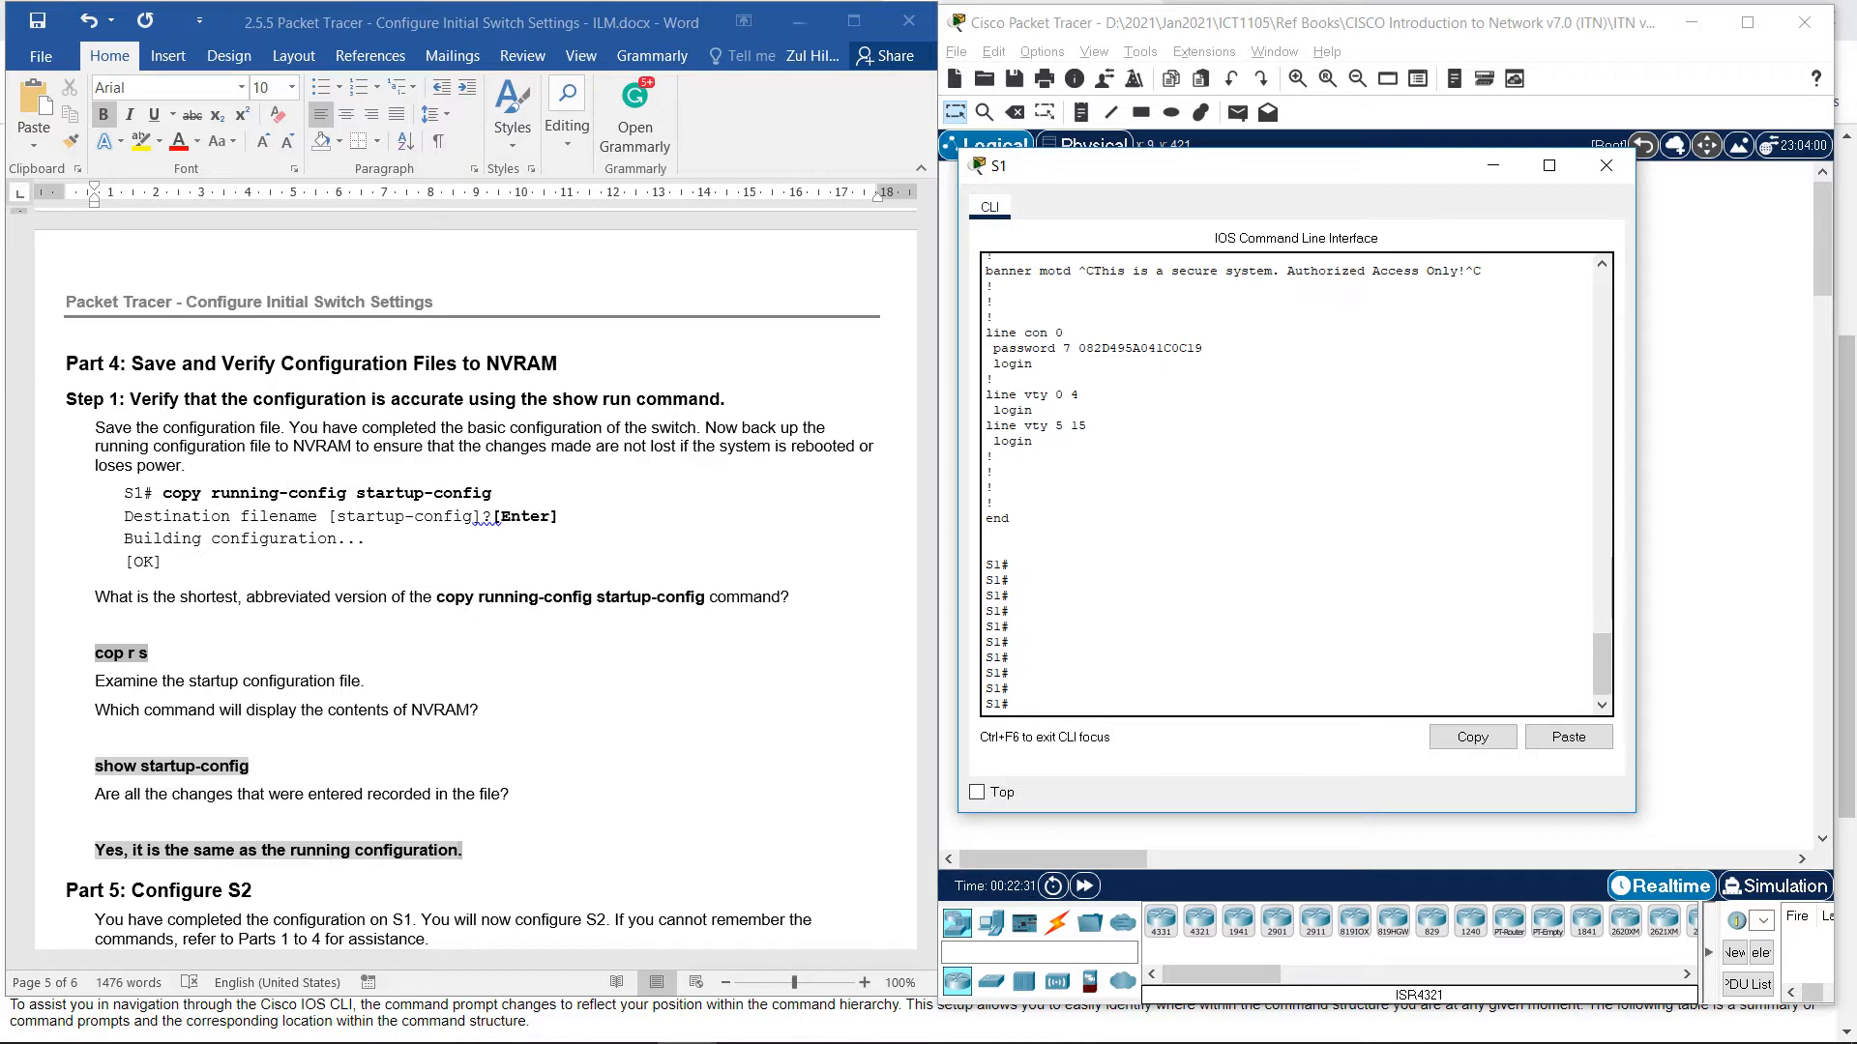
Show S1's 1252-byte startup-config again and page to its console line settings and end.
{"action": "type", "text": "sh st"}
{"action": "key", "text": "Tab"}
{"action": "type", "text": "r"}
{"action": "key", "text": "Tab"}
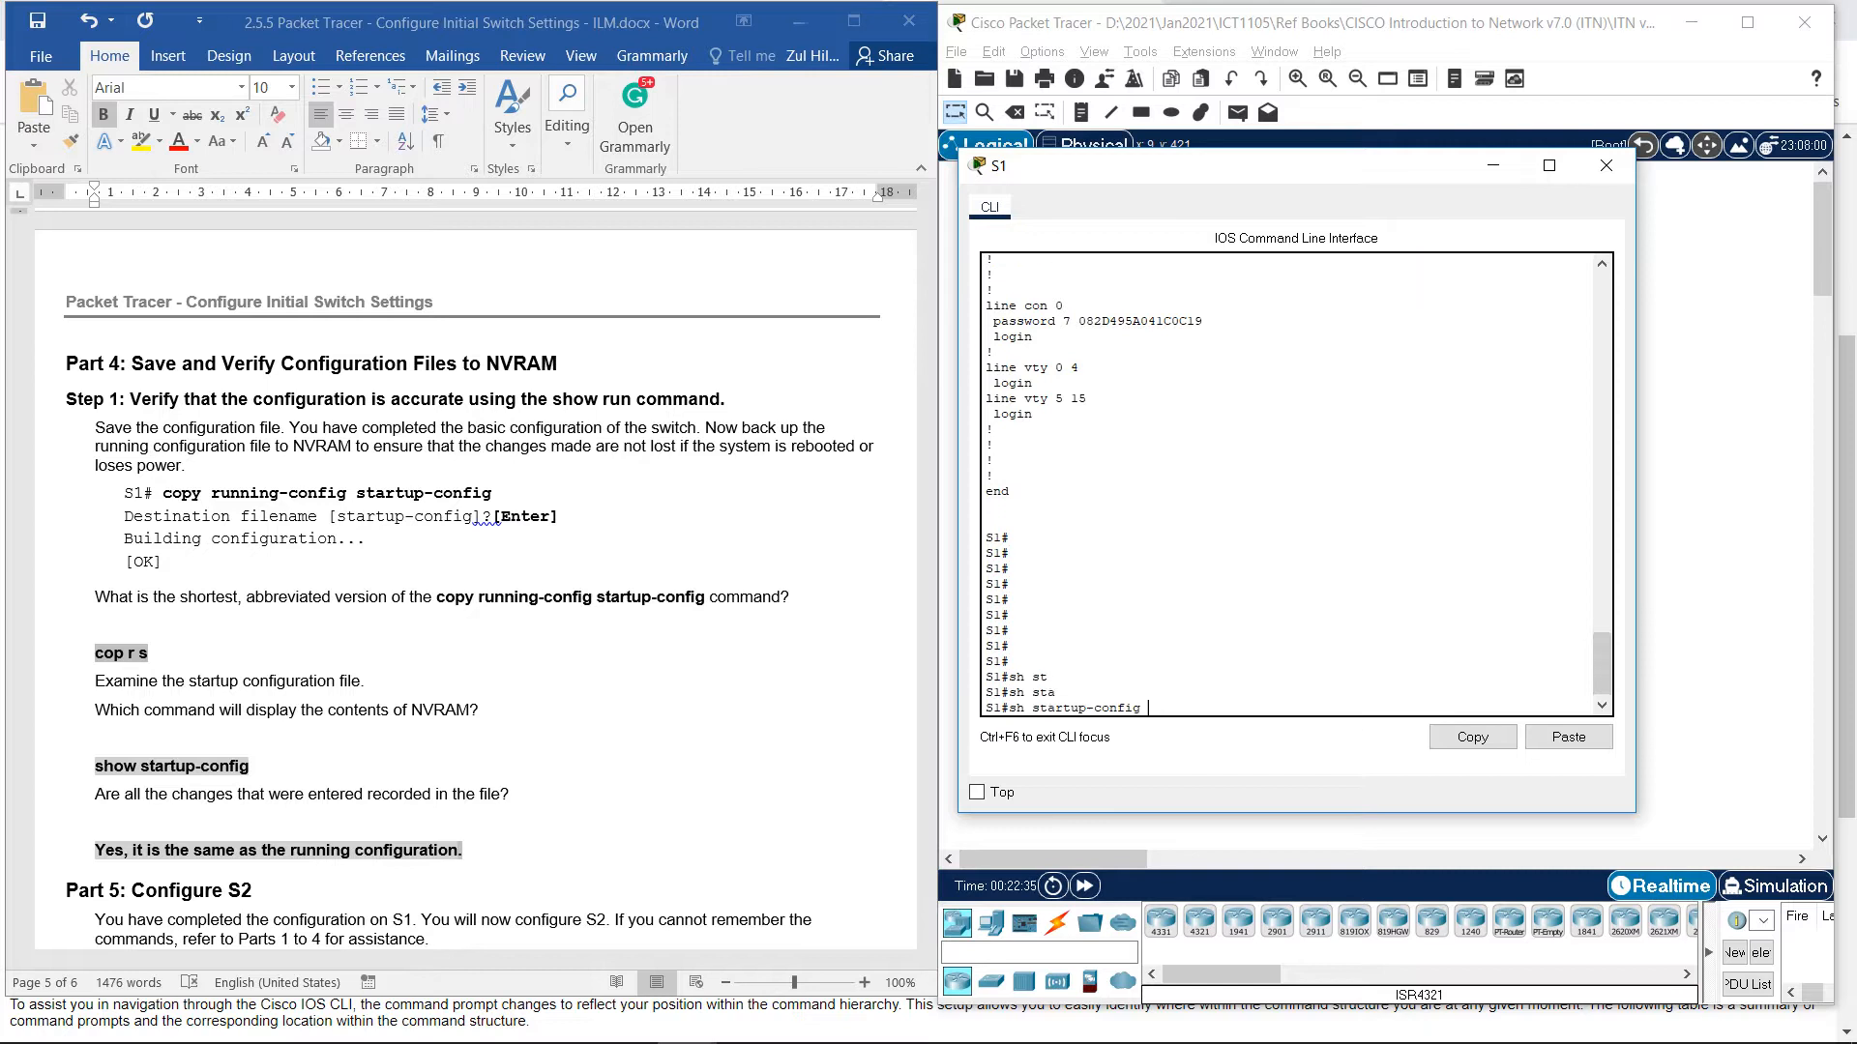
{"action": "key", "text": "Return"}
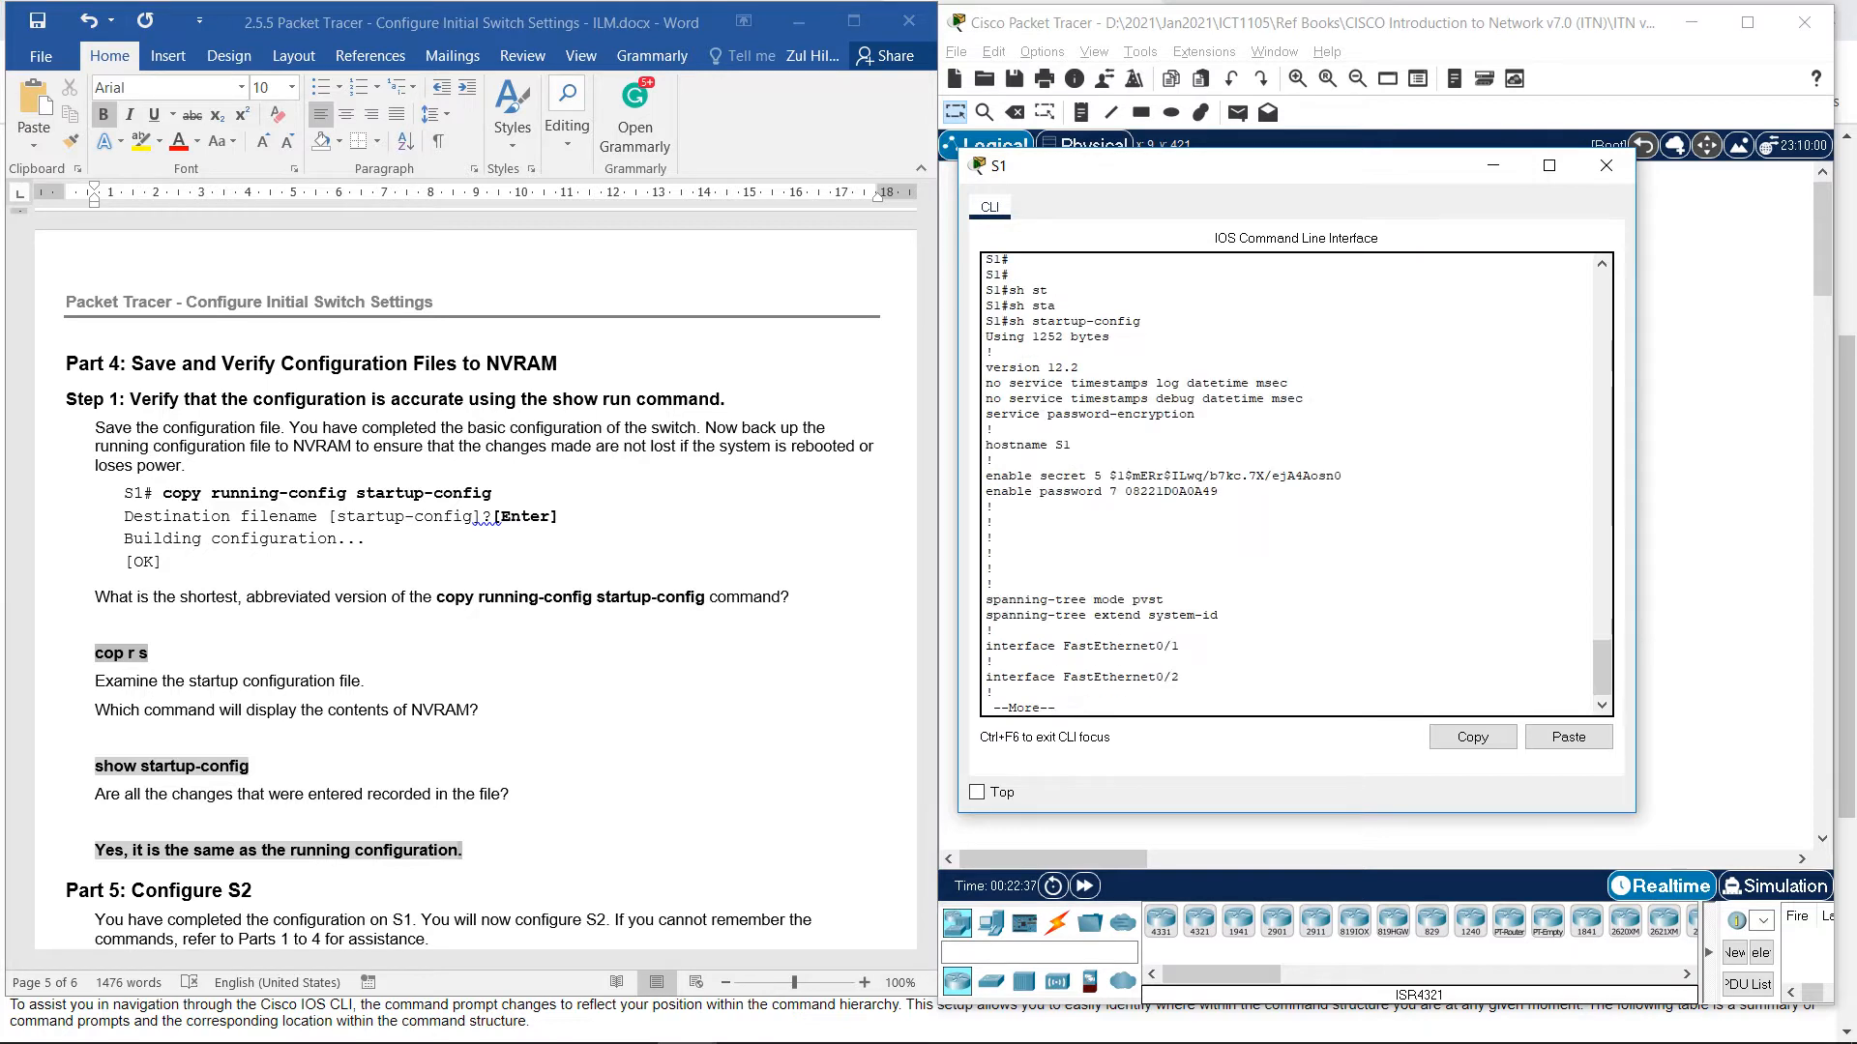
{"action": "key", "text": "Return"}
{"action": "key", "text": "Return"}
{"action": "key", "text": "Return"}
{"action": "key", "text": "Return"}
{"action": "key", "text": "Return"}
{"action": "key", "text": "Return"}
{"action": "key", "text": "Return"}
{"action": "key", "text": "Return"}
{"action": "key", "text": "Return"}
{"action": "key", "text": "Return"}
{"action": "key", "text": "Return"}
{"action": "key", "text": "Return"}
{"action": "key", "text": "Return"}
{"action": "key", "text": "Return"}
{"action": "key", "text": "Return"}
{"action": "key", "text": "Return"}
{"action": "key", "text": "Return"}
{"action": "key", "text": "Return"}
{"action": "key", "text": "Return"}
{"action": "key", "text": "Return"}
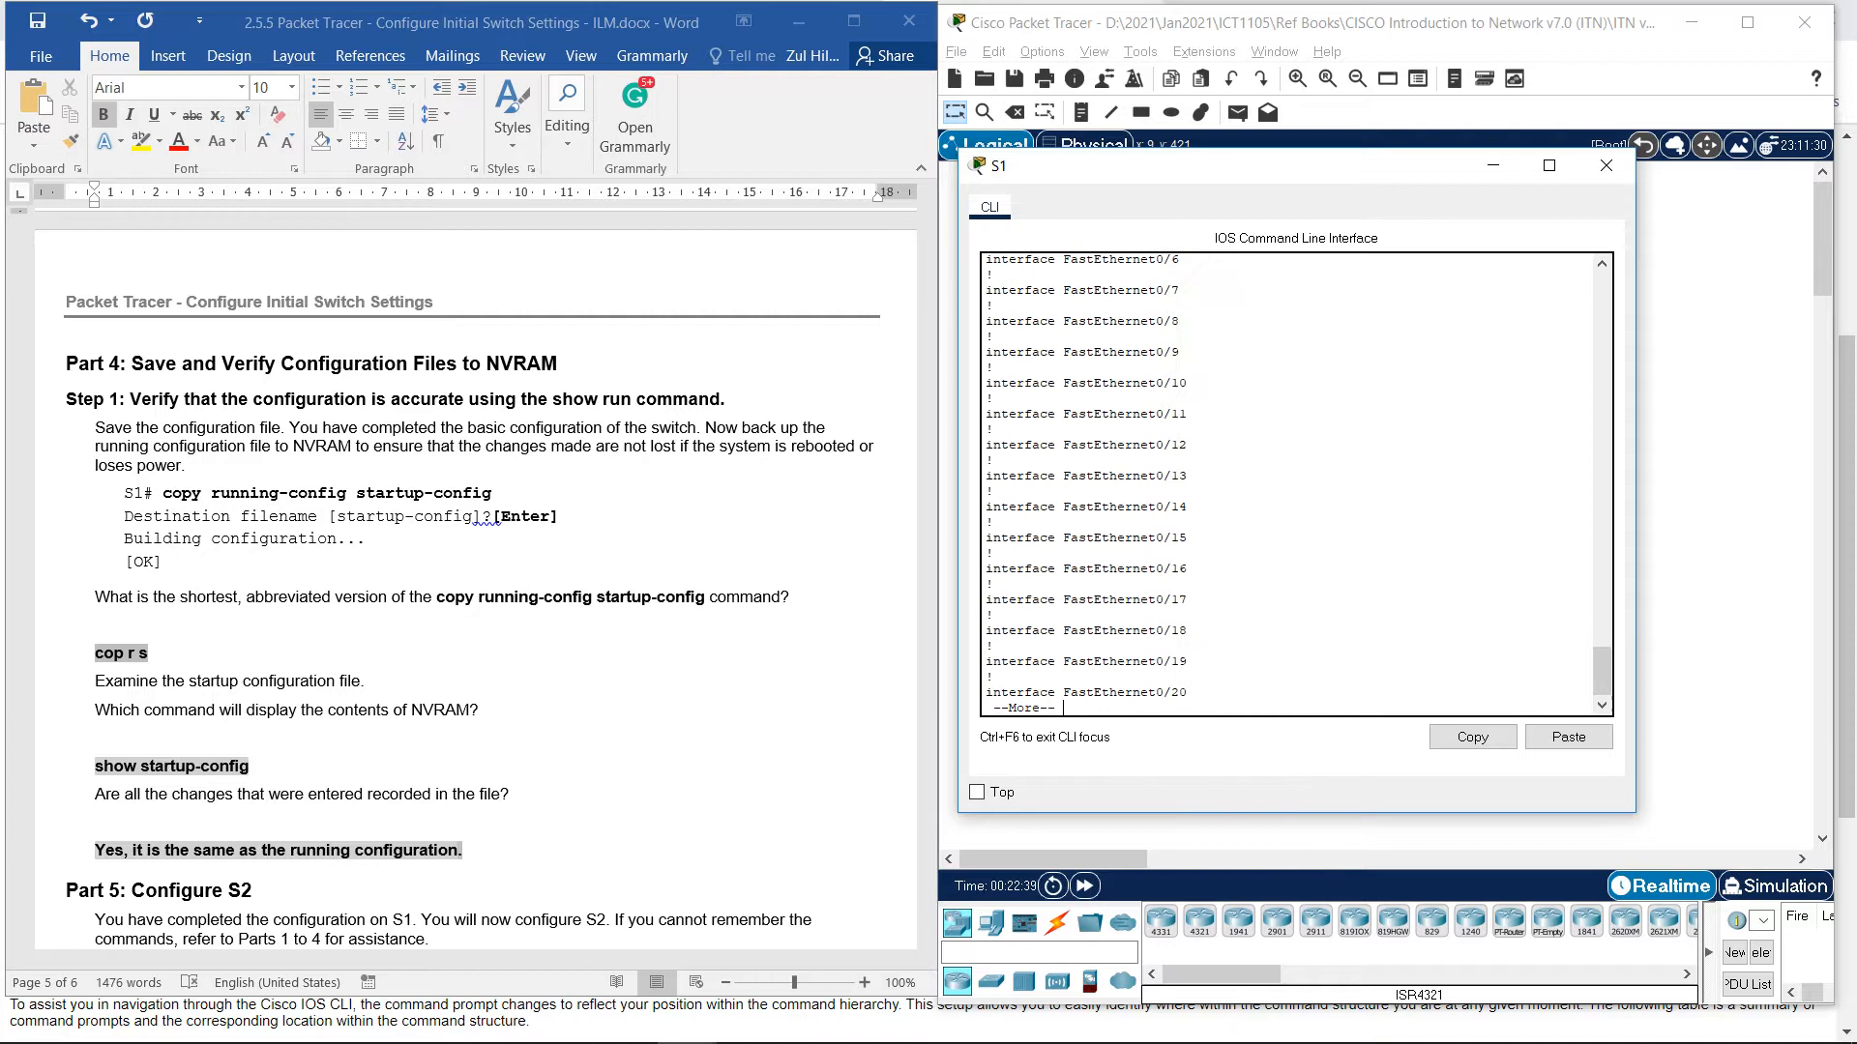
{"action": "key", "text": "Return"}
{"action": "key", "text": "Return"}
{"action": "key", "text": "Return"}
{"action": "key", "text": "Return"}
{"action": "key", "text": "Return"}
{"action": "key", "text": "Return"}
{"action": "key", "text": "Return"}
{"action": "key", "text": "Return"}
{"action": "key", "text": "Return"}
{"action": "key", "text": "Return"}
{"action": "key", "text": "Return"}
{"action": "key", "text": "Return"}
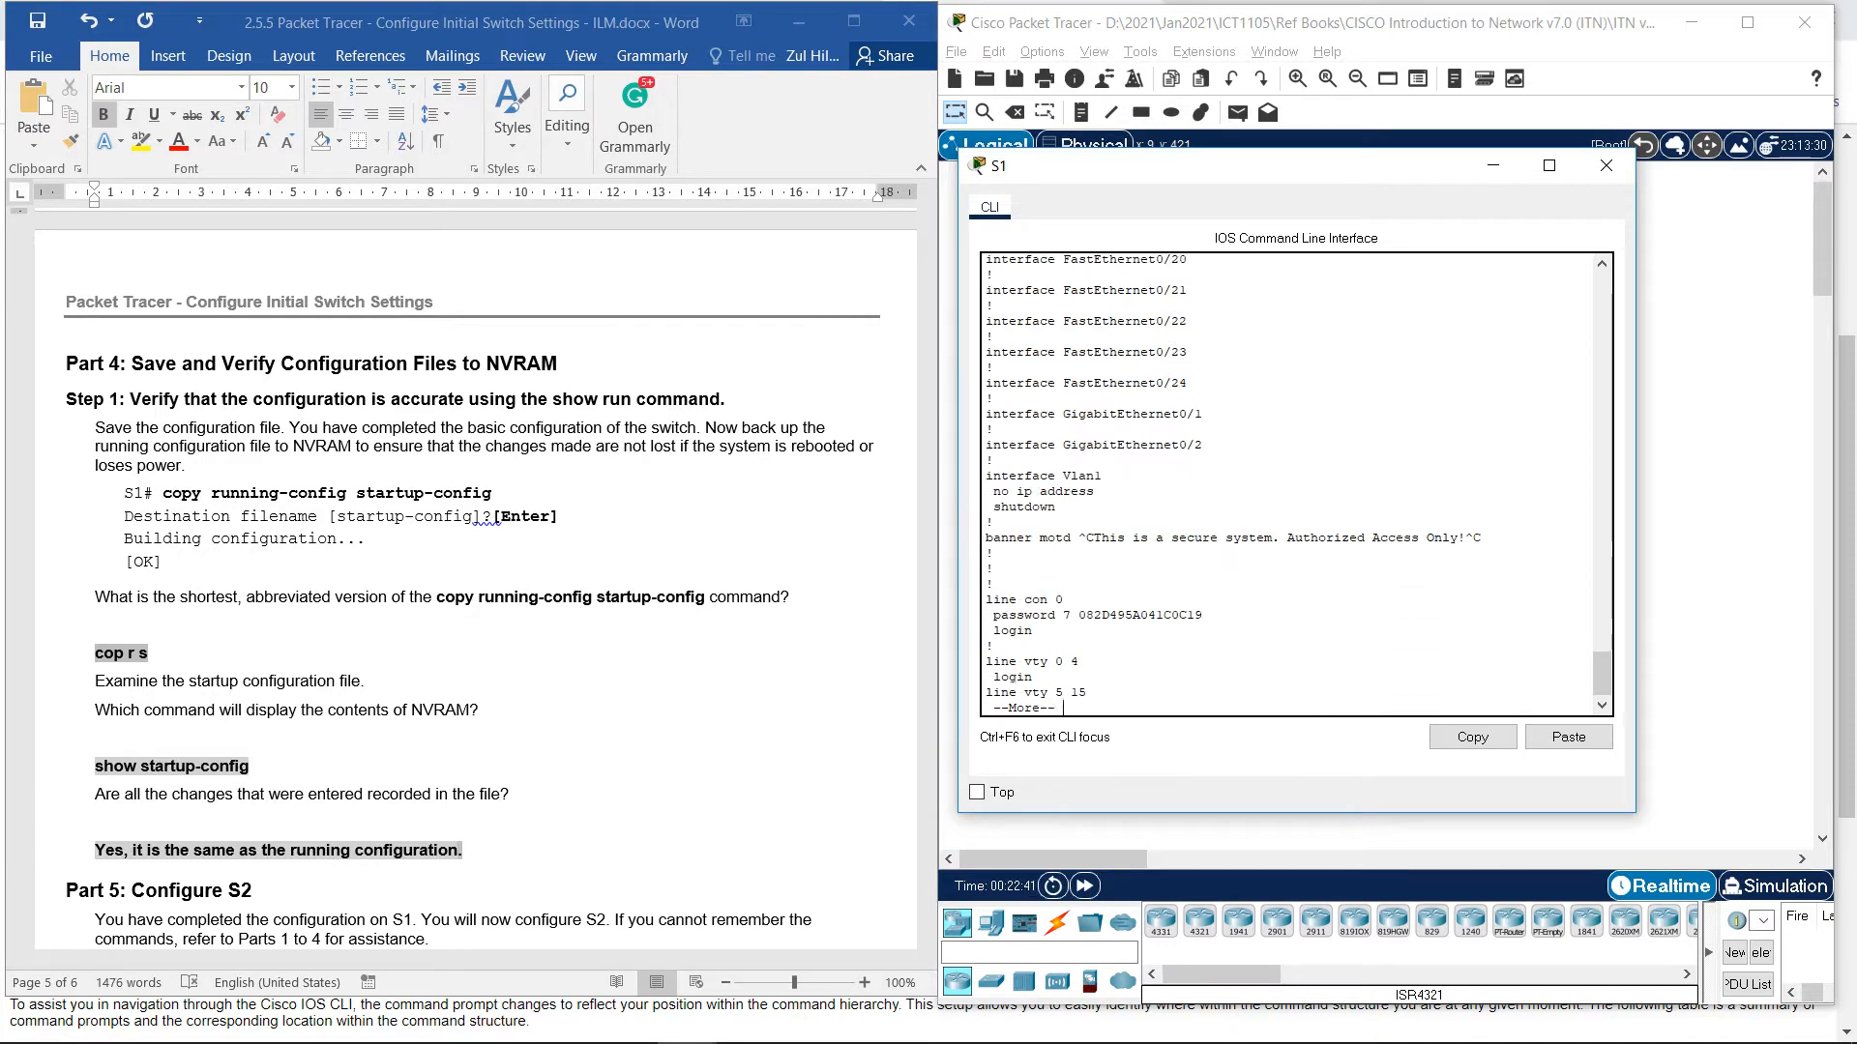
{"action": "key", "text": "Return"}
{"action": "key", "text": "Return"}
{"action": "key", "text": "Return"}
{"action": "key", "text": "Return"}
{"action": "key", "text": "Return"}
{"action": "key", "text": "Return"}
{"action": "key", "text": "Return"}
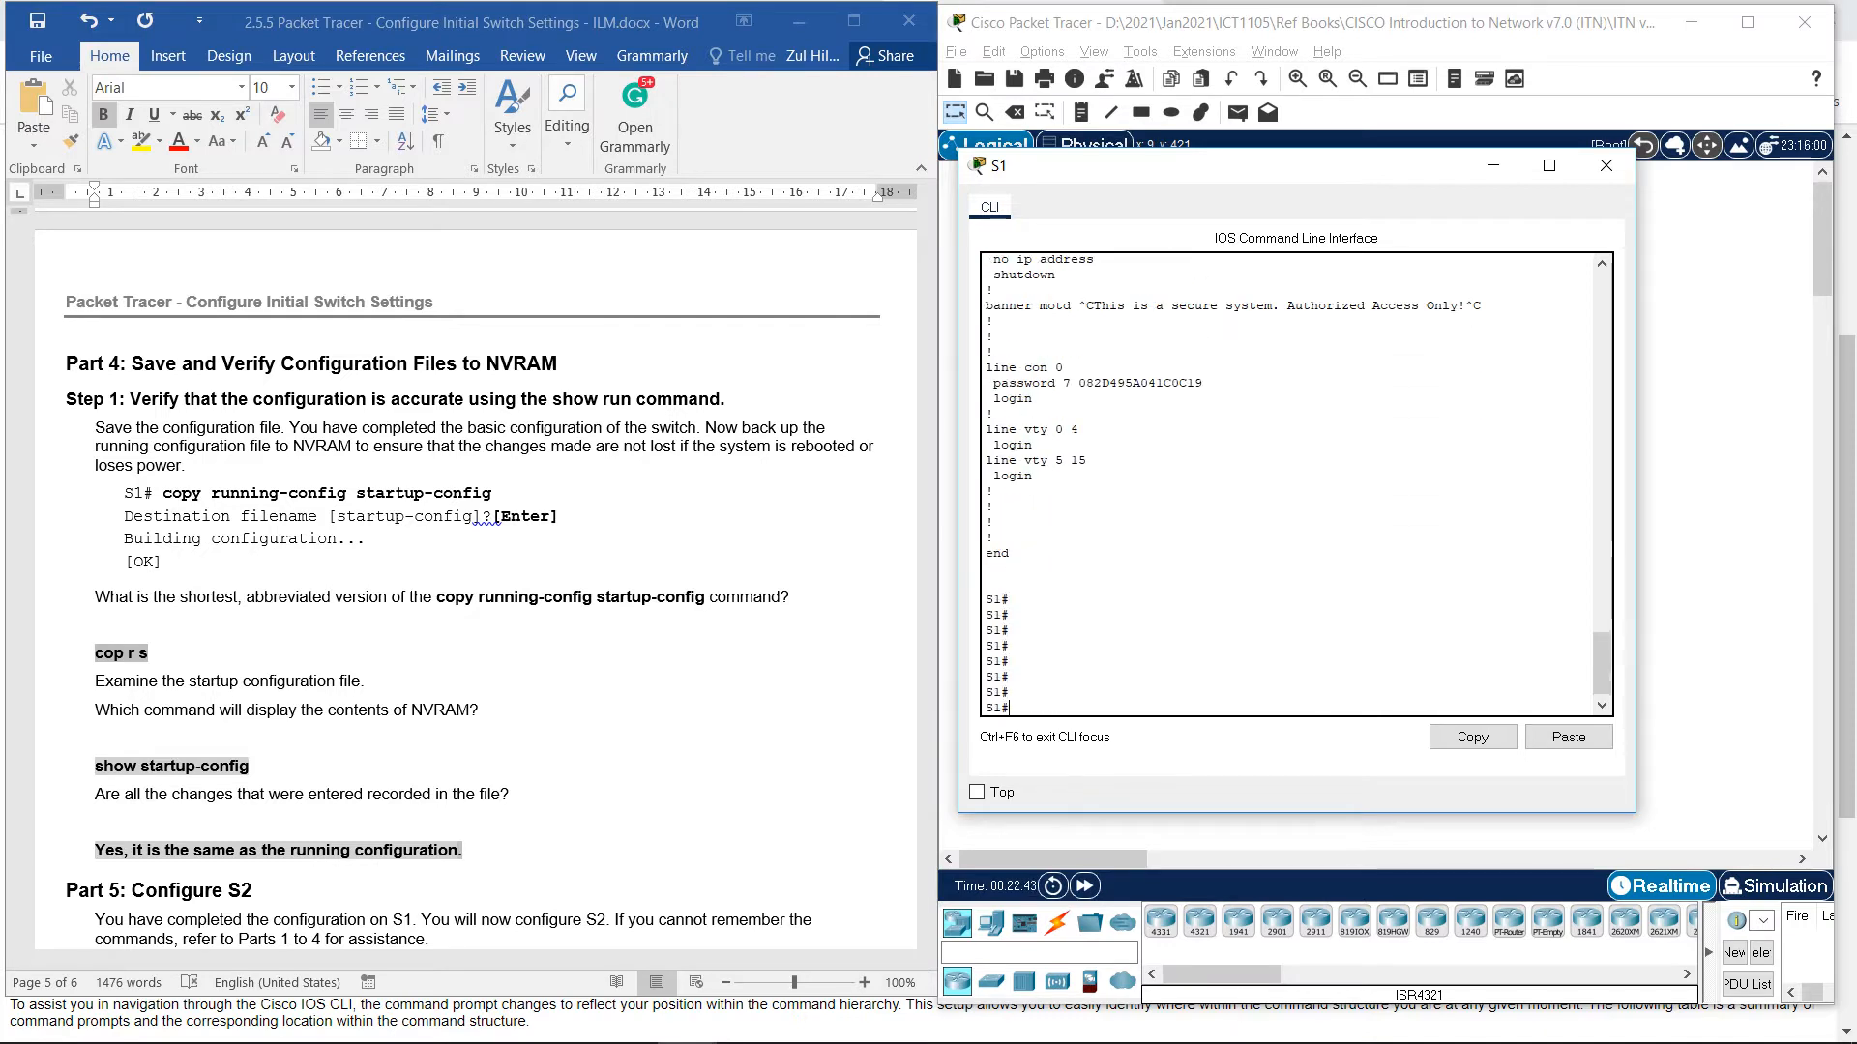
{"action": "scroll", "coordinate": [473, 580], "scroll_direction": "down", "scroll_amount": 3}
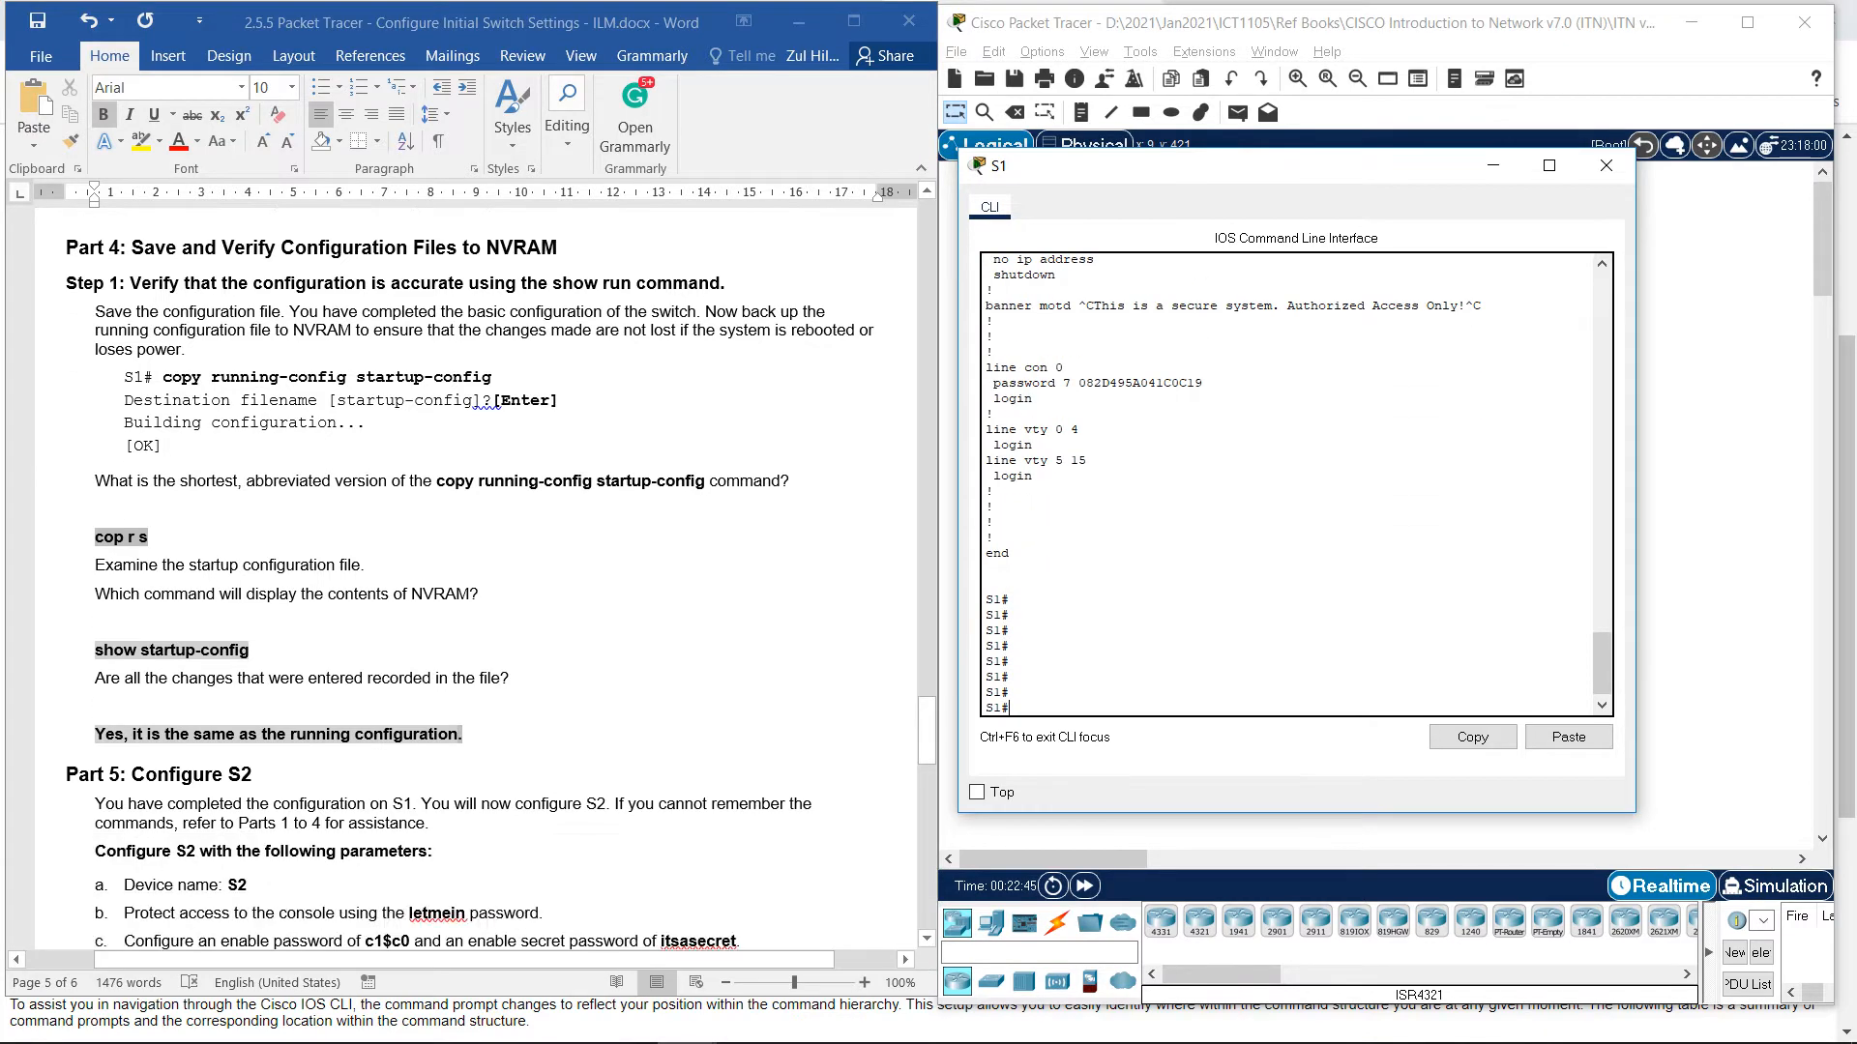
Scroll the Word lab document down to the Part 5: Configure S2 instructions.
{"action": "scroll", "coordinate": [474, 580], "scroll_direction": "down", "scroll_amount": 3}
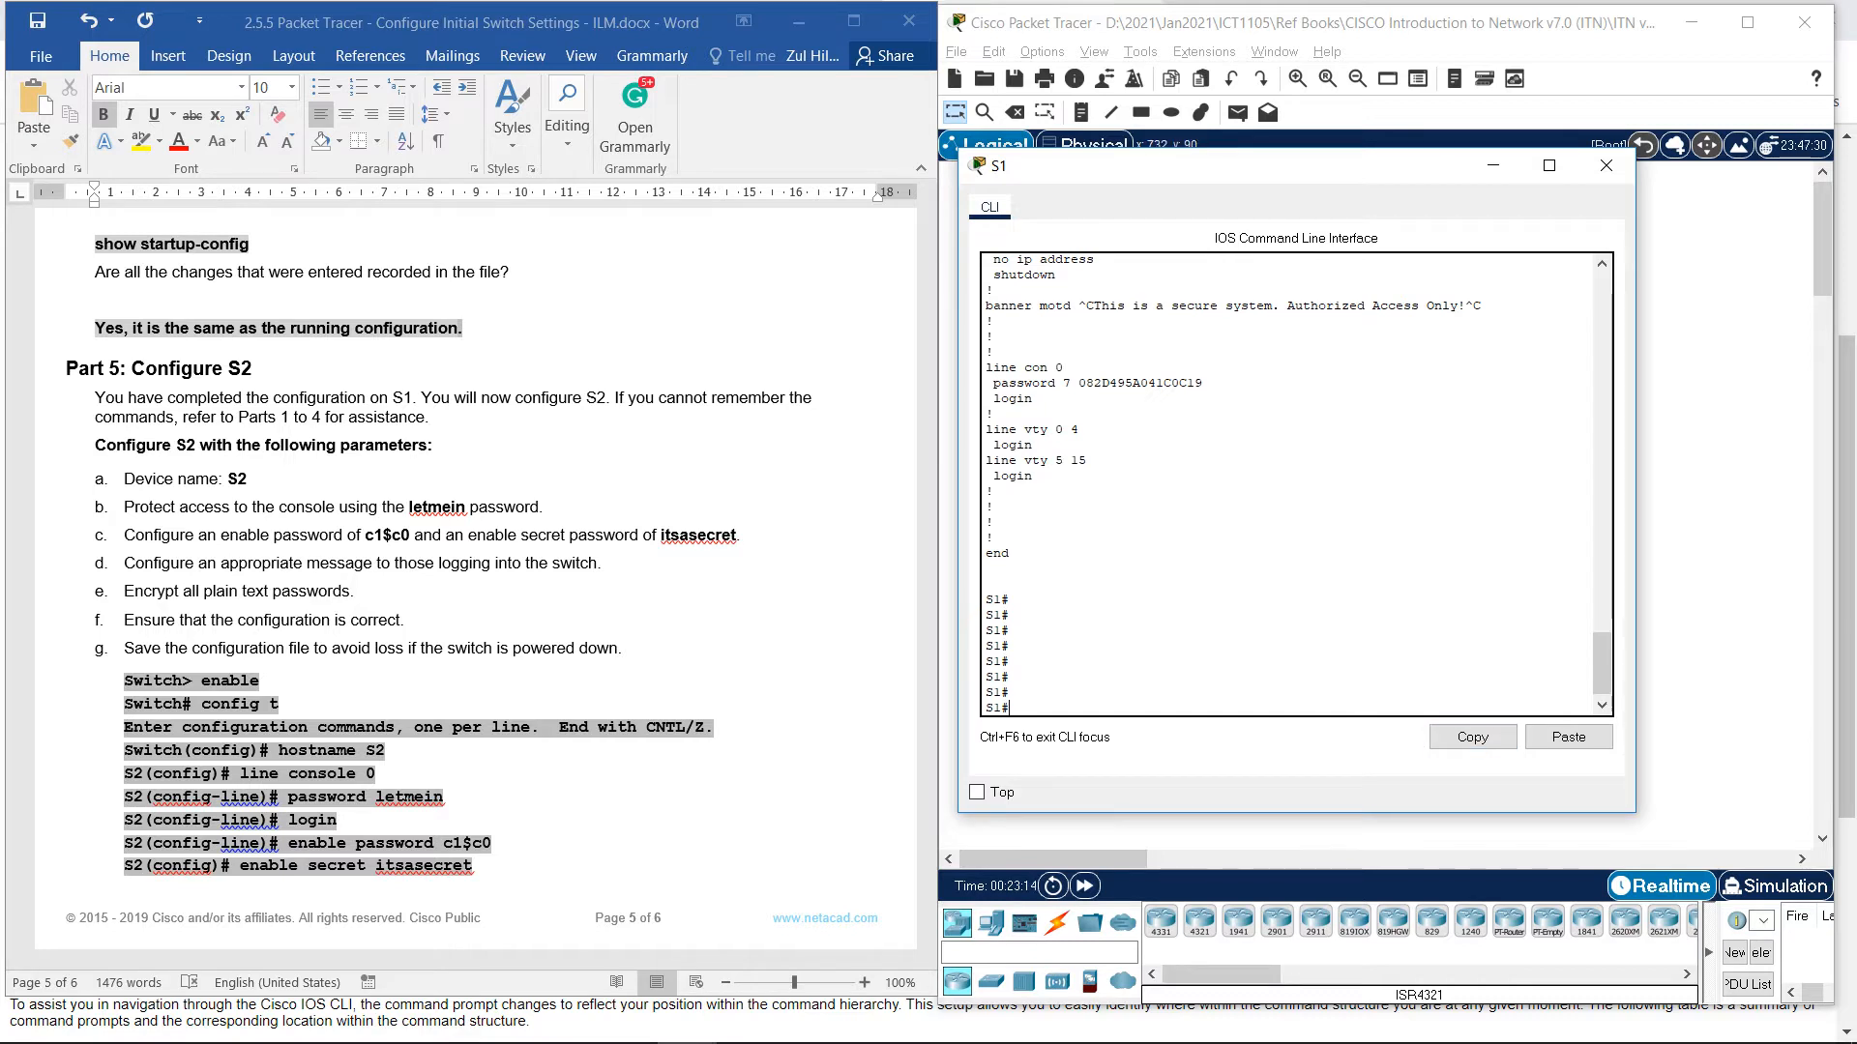
Minimize S1's window and open S2's CLI, bringing up the Switch> prompt.
{"action": "left_click", "coordinate": [1493, 166]}
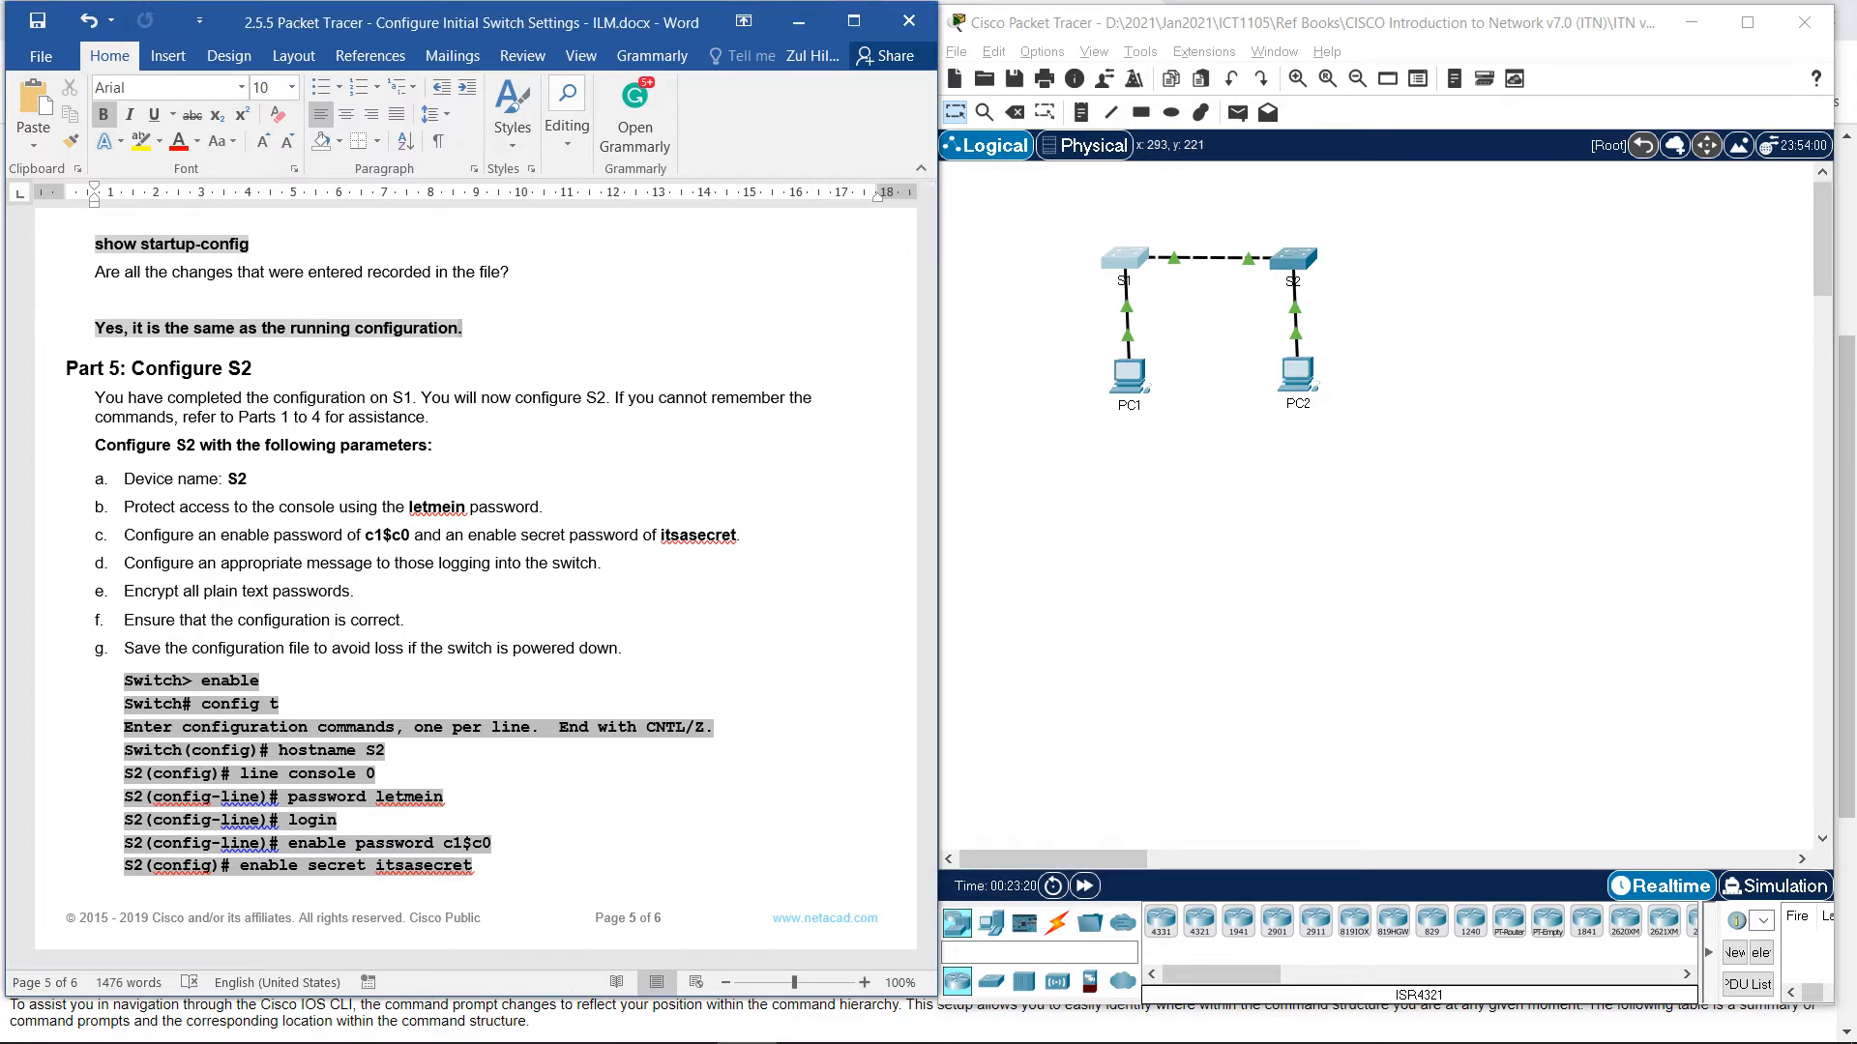
{"action": "double_click", "coordinate": [1293, 259]}
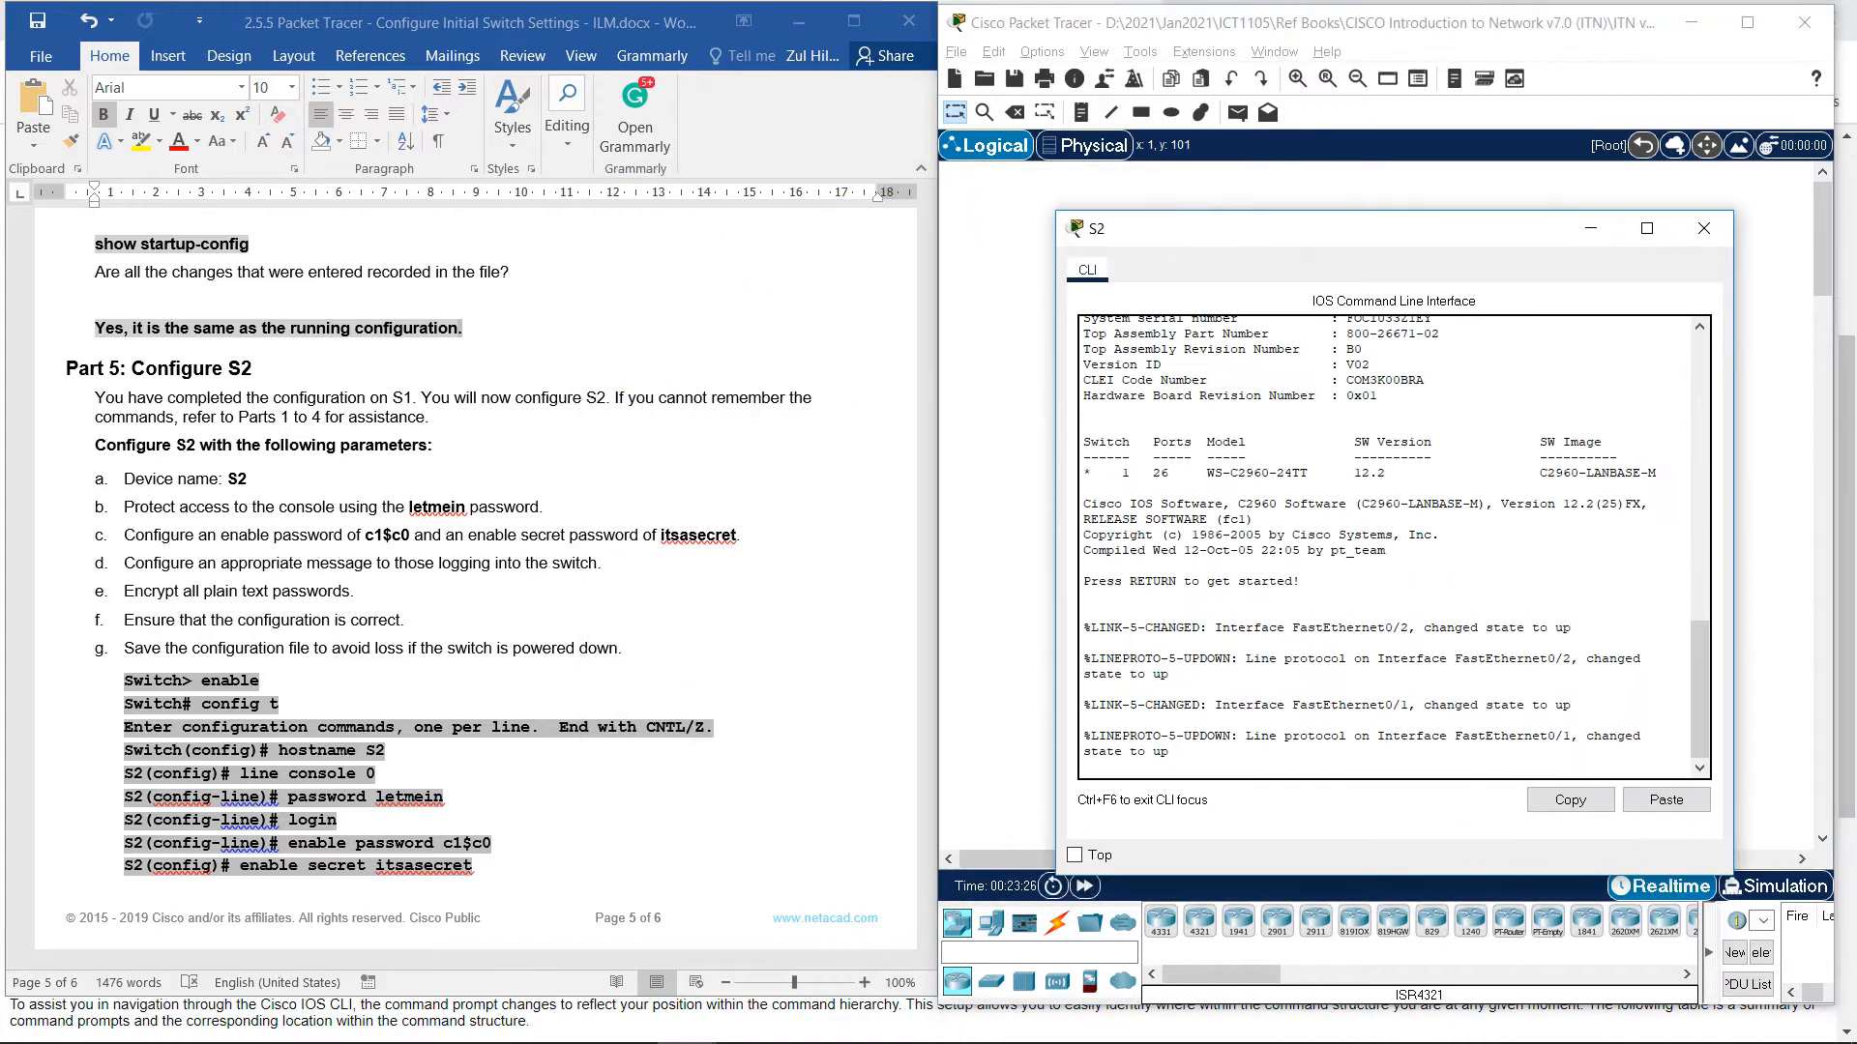
{"action": "key", "text": "Return"}
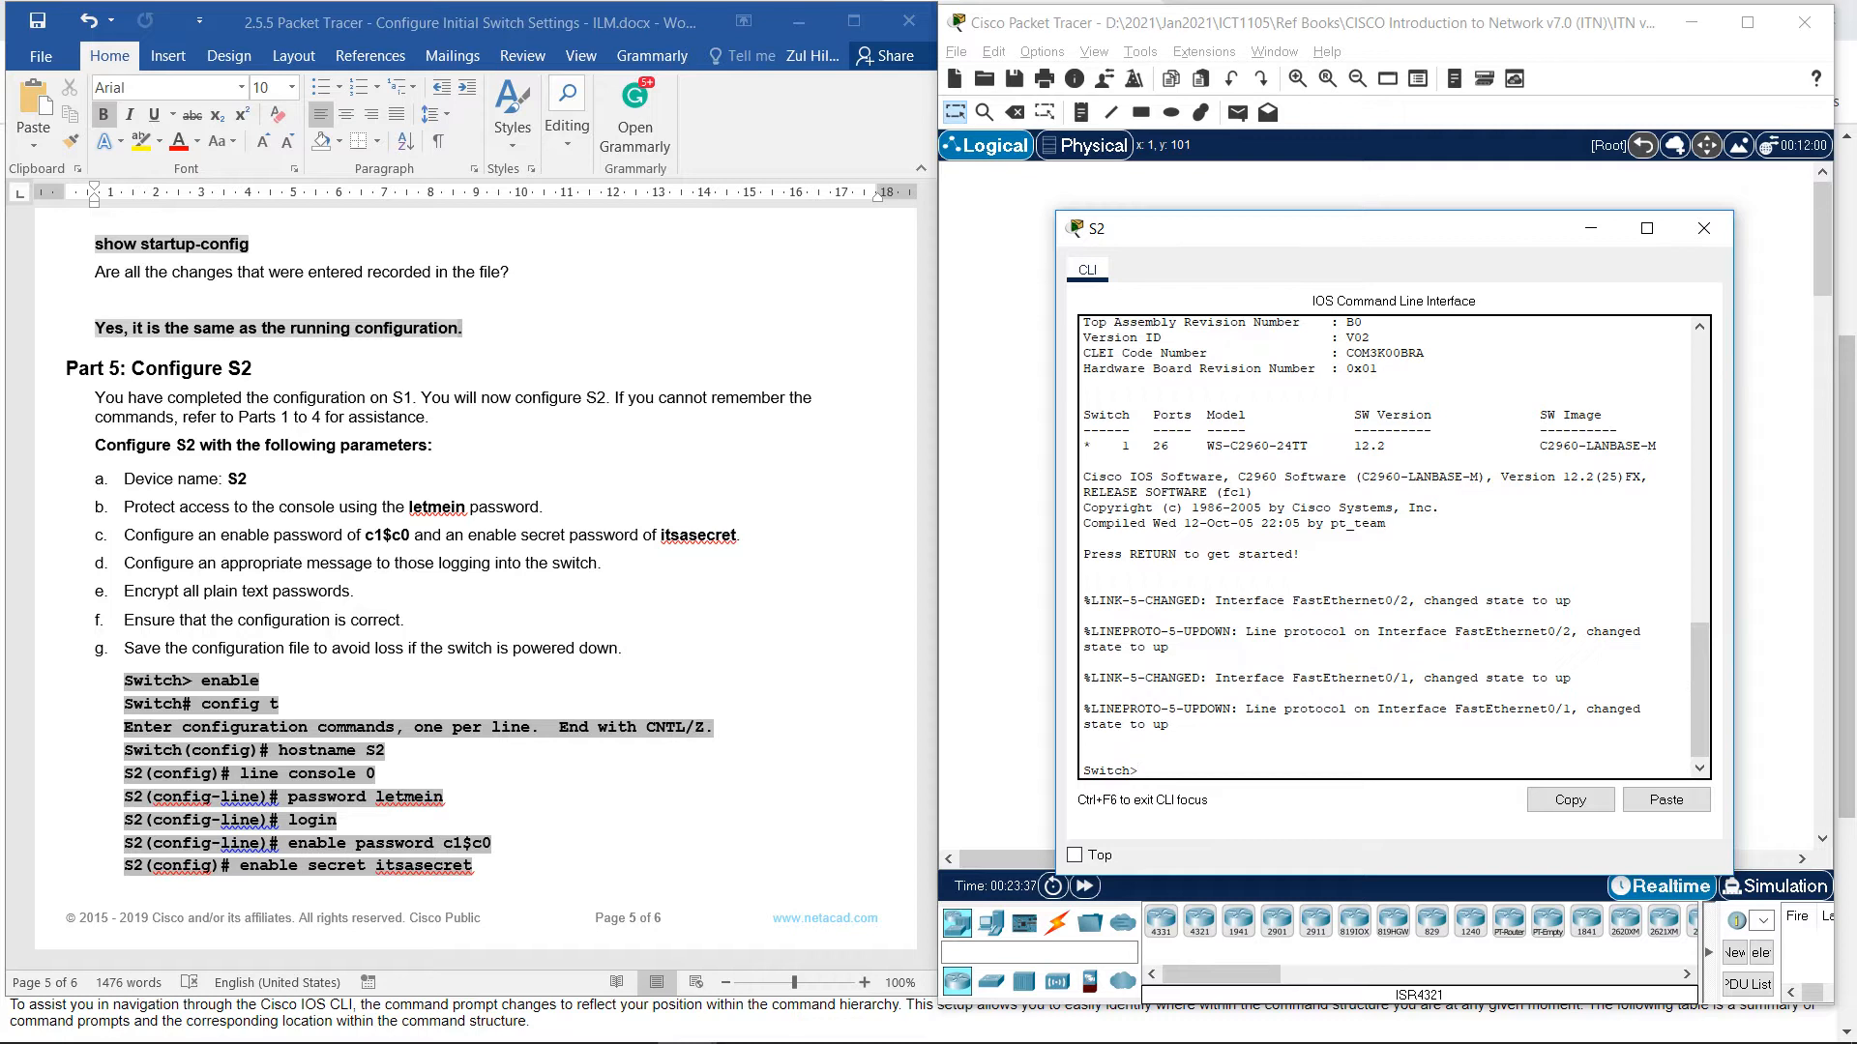
Enter enable and conf t on the switch, then apply hostname S2.
{"action": "key", "text": "Tab"}
{"action": "key", "text": "Return"}
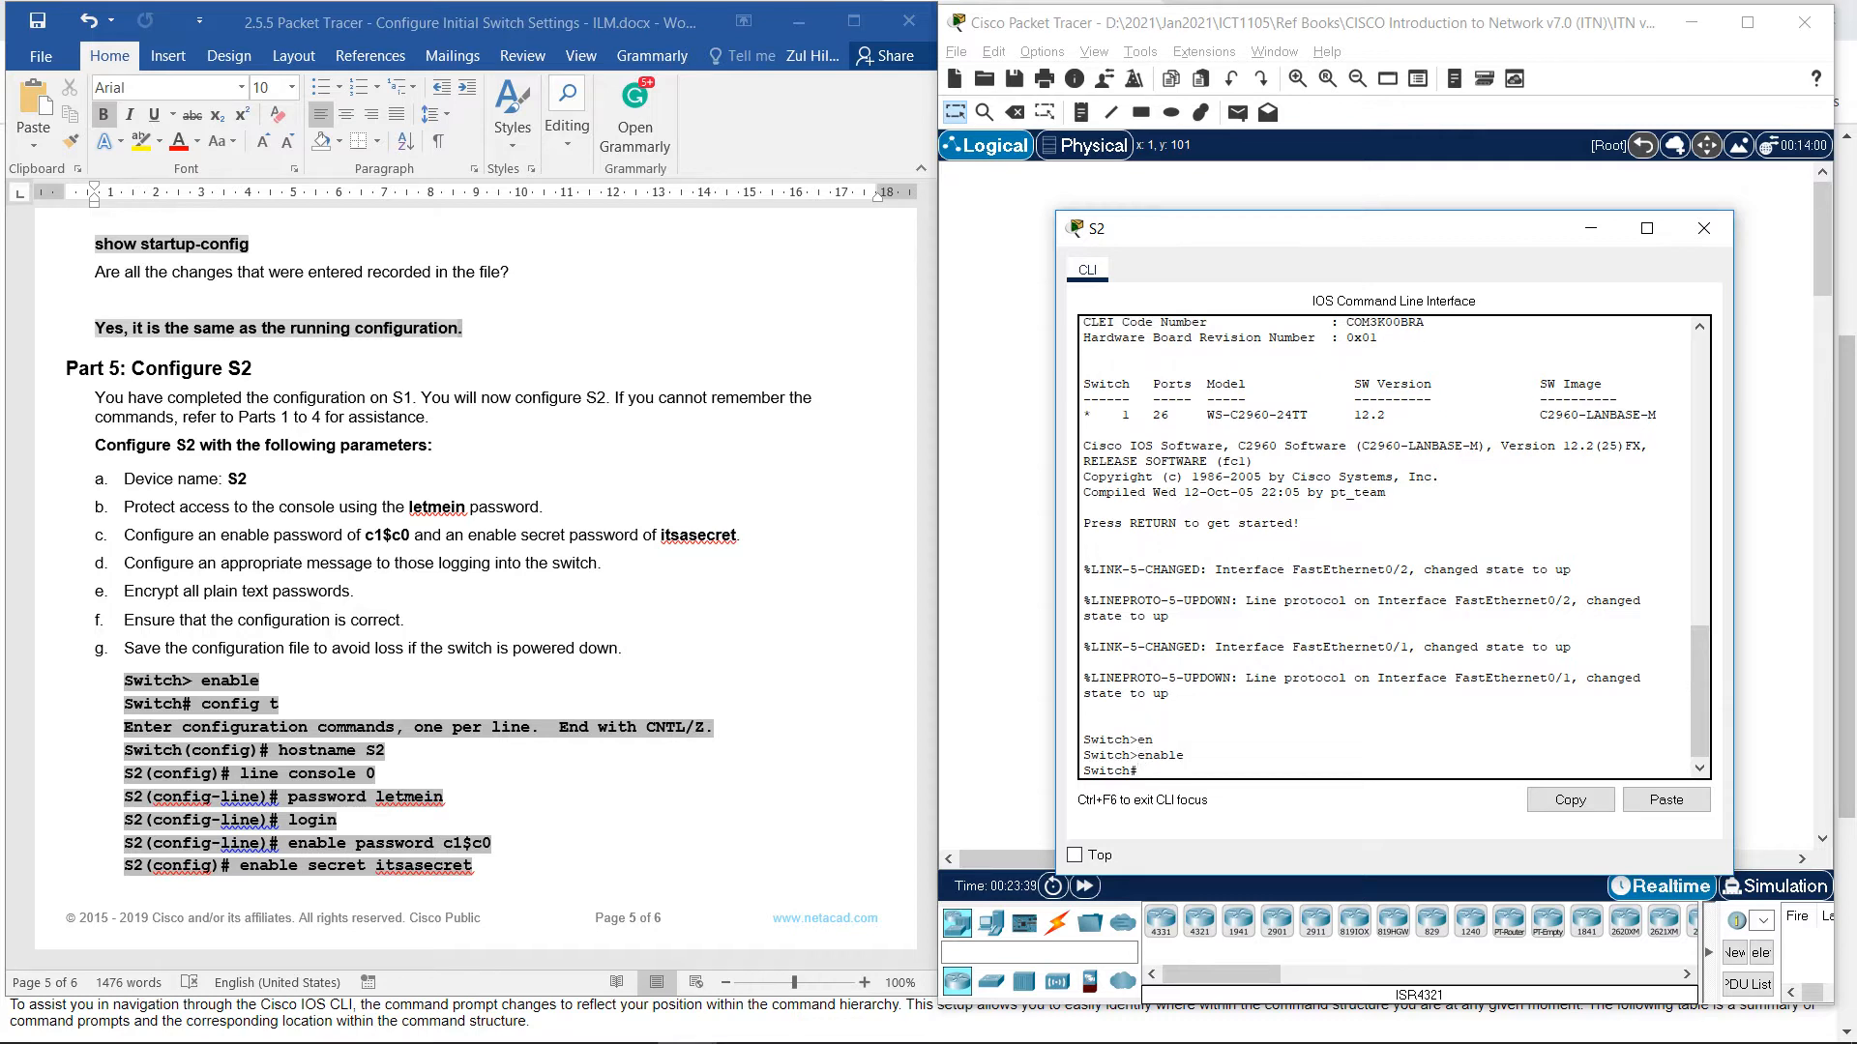
{"action": "type", "text": "co"}
{"action": "key", "text": "Tab"}
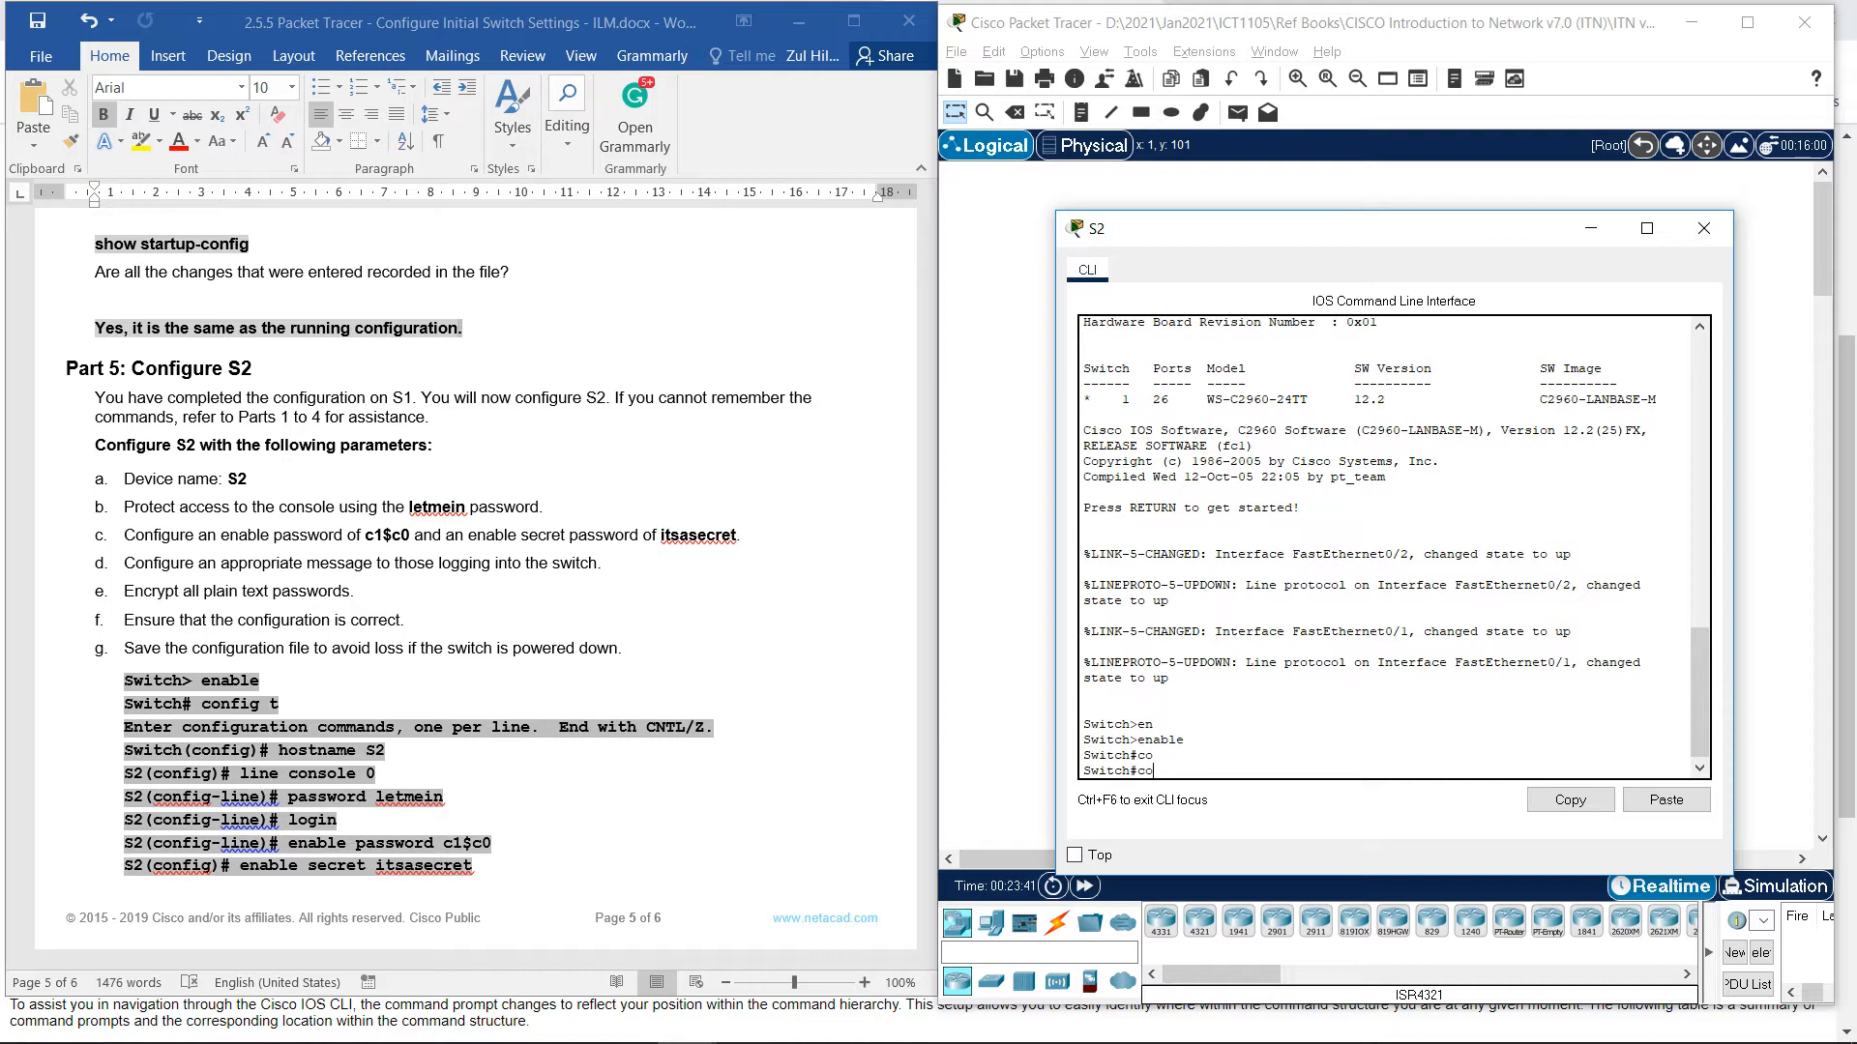
{"action": "type", "text": "nf t"}
{"action": "key", "text": "Return"}
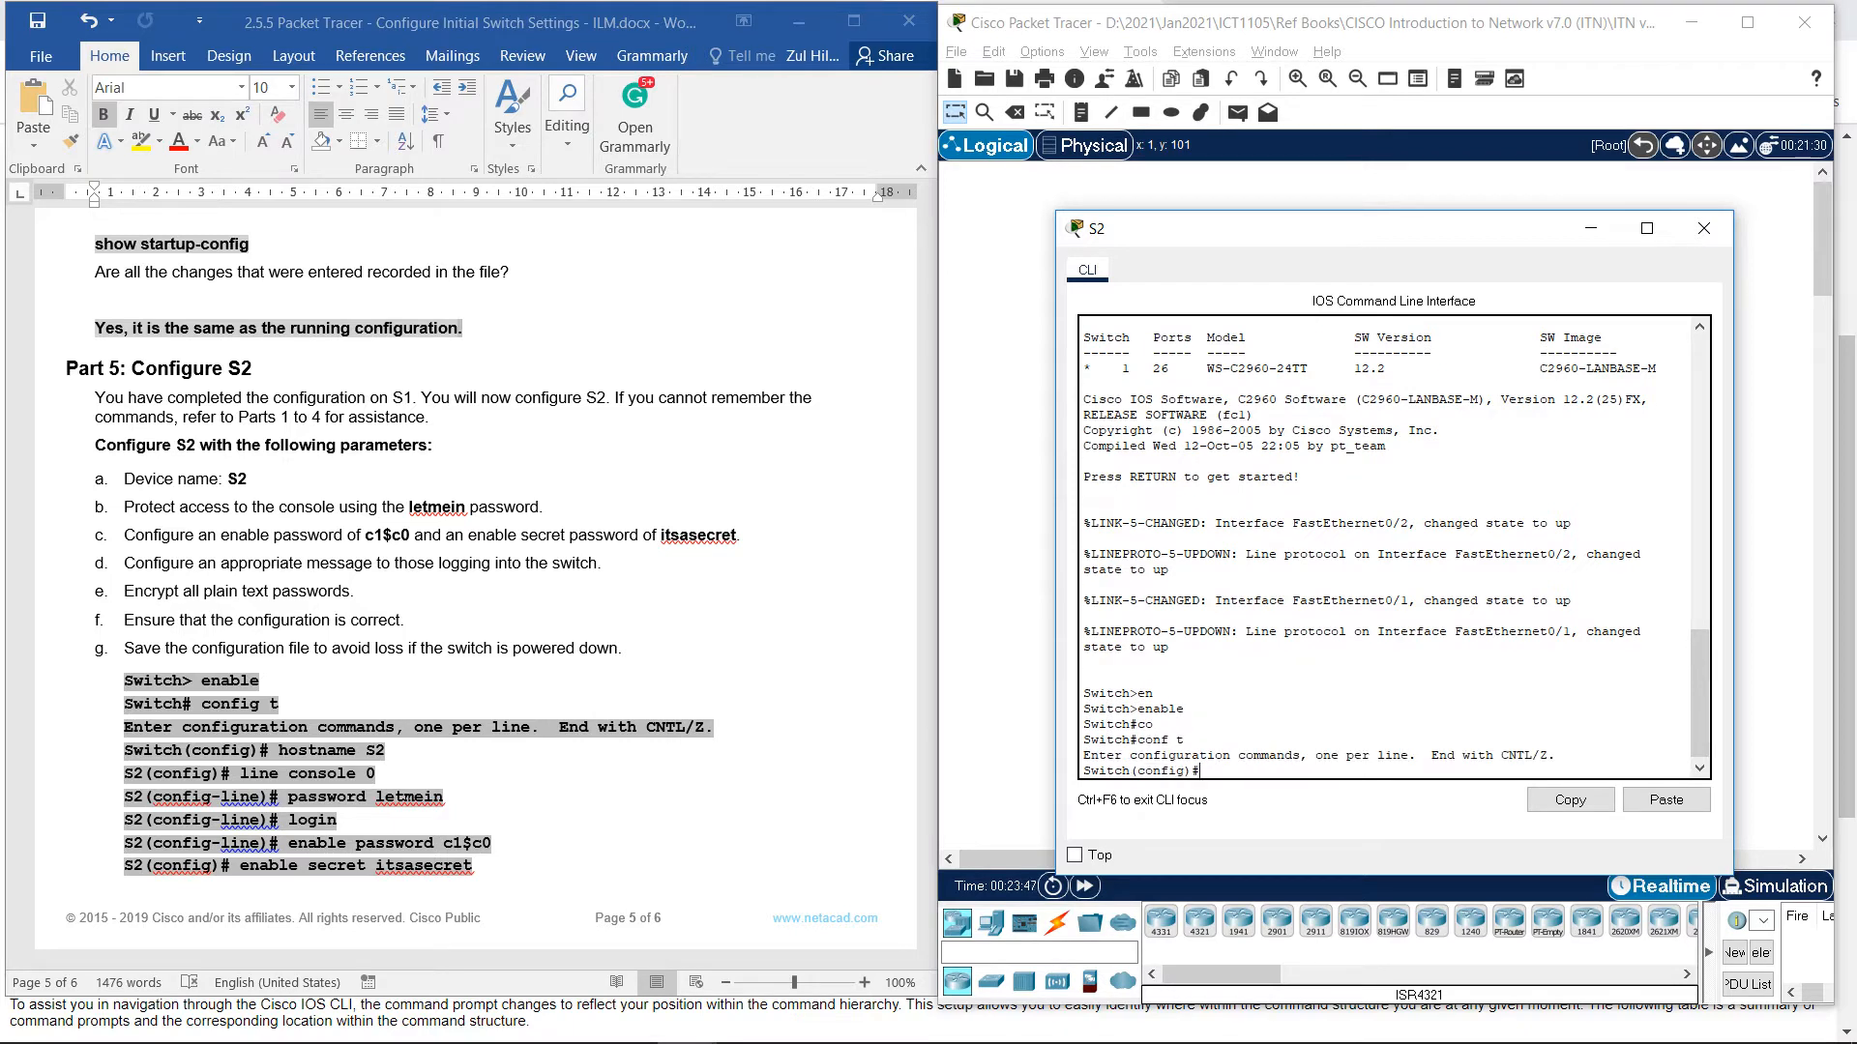
{"action": "type", "text": "hos"}
{"action": "key", "text": "Tab"}
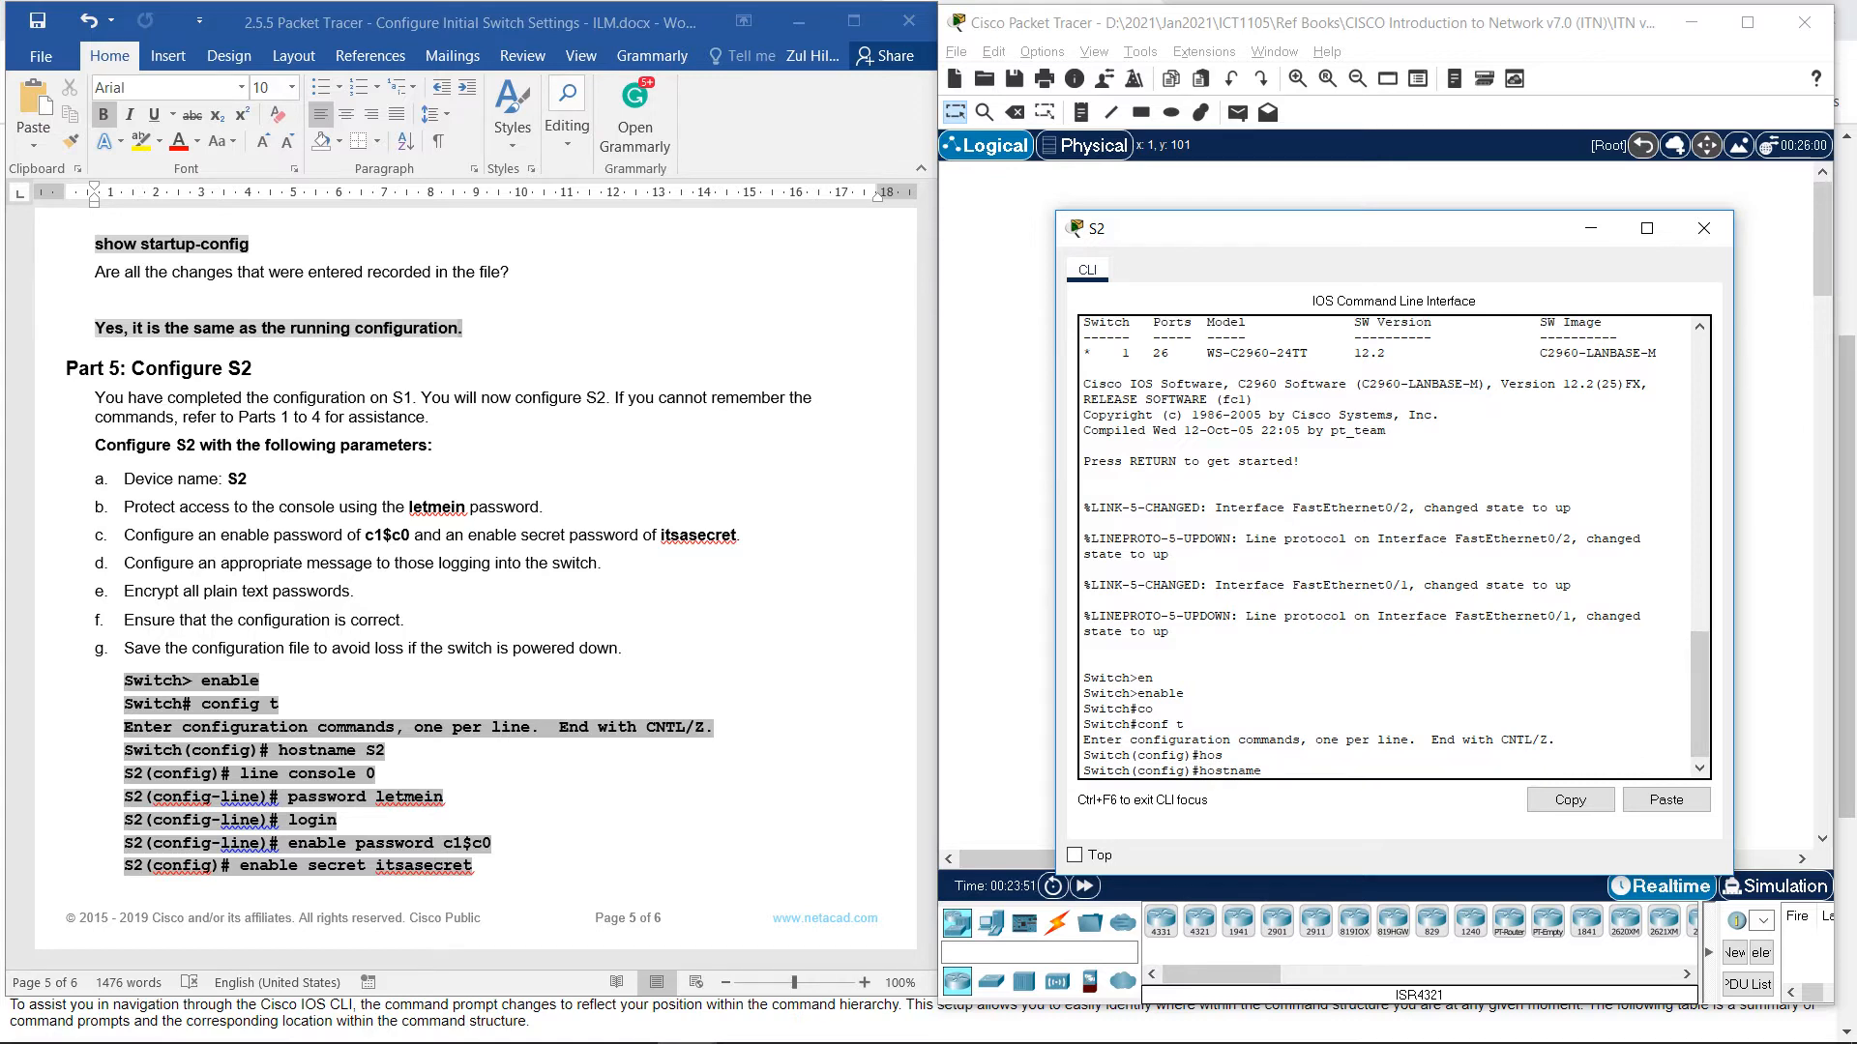
{"action": "type", "text": "S2"}
{"action": "key", "text": "Return"}
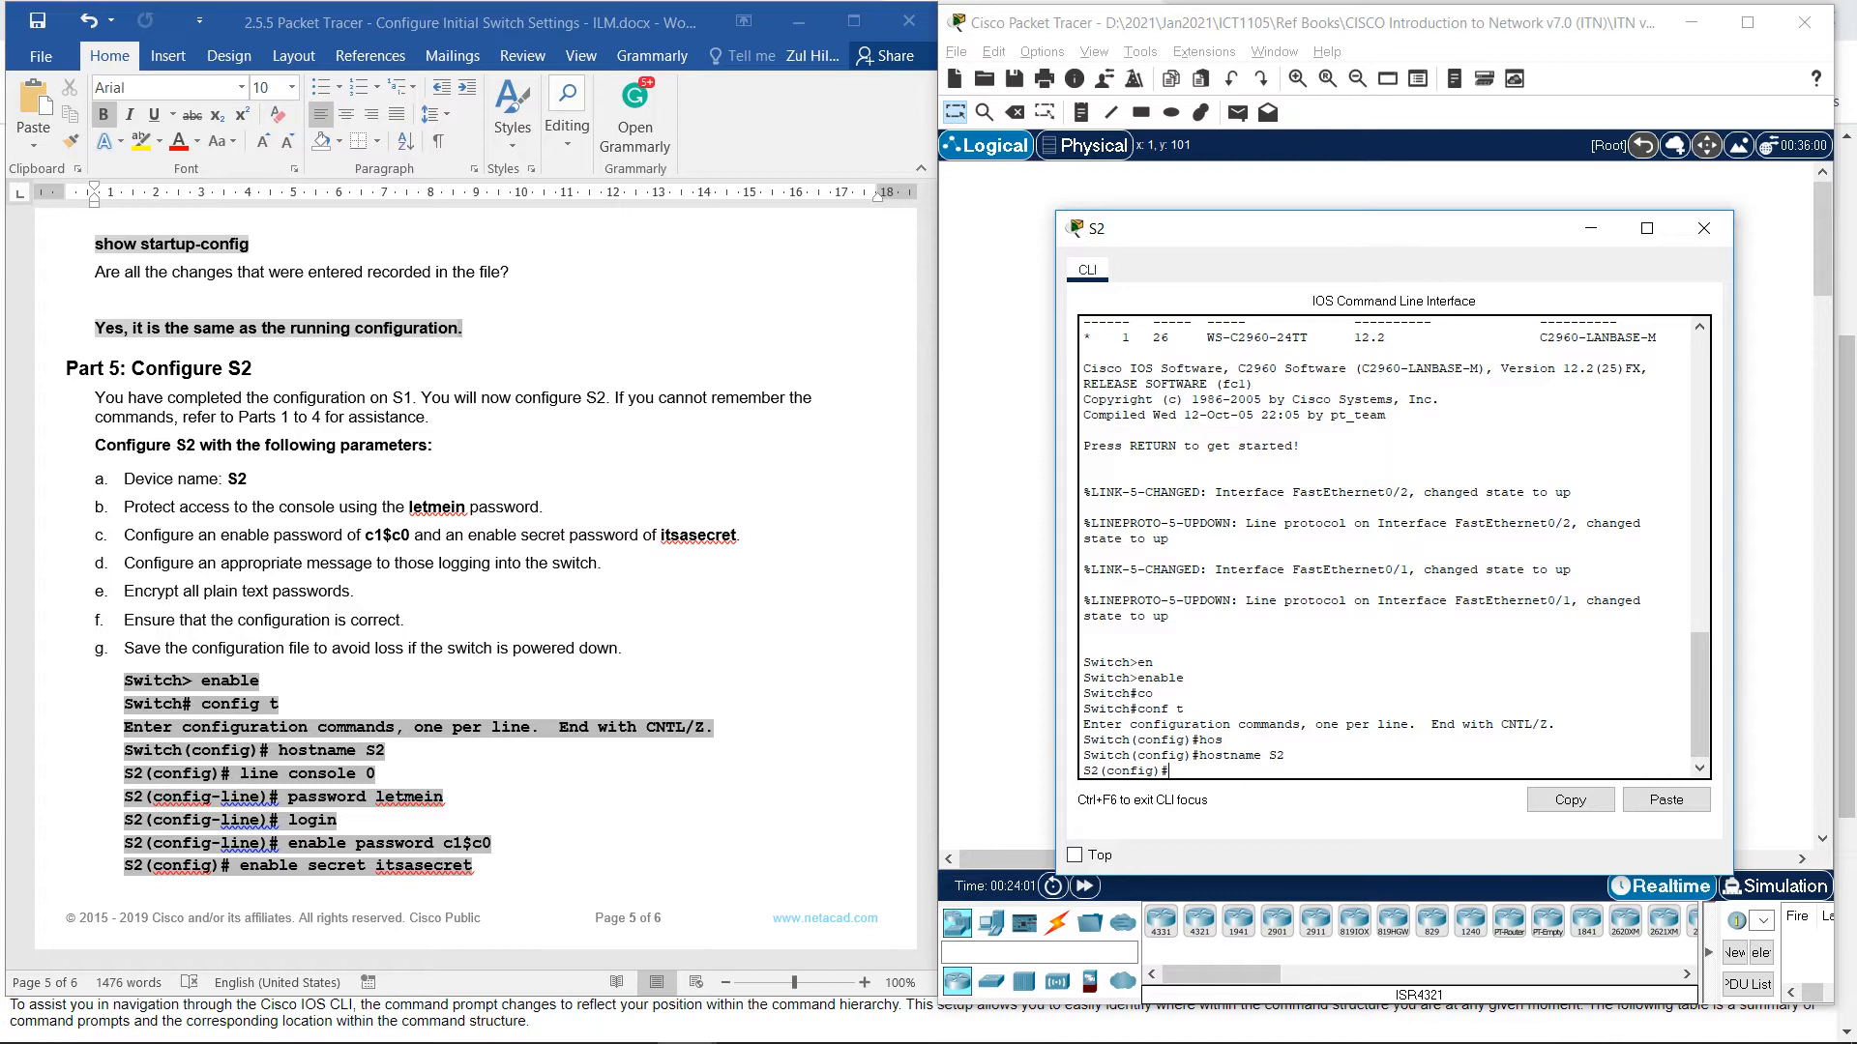
Under line console 0, set the worksheet's console password and enable login.
{"action": "type", "text": "lie"}
{"action": "key", "text": "Tab"}
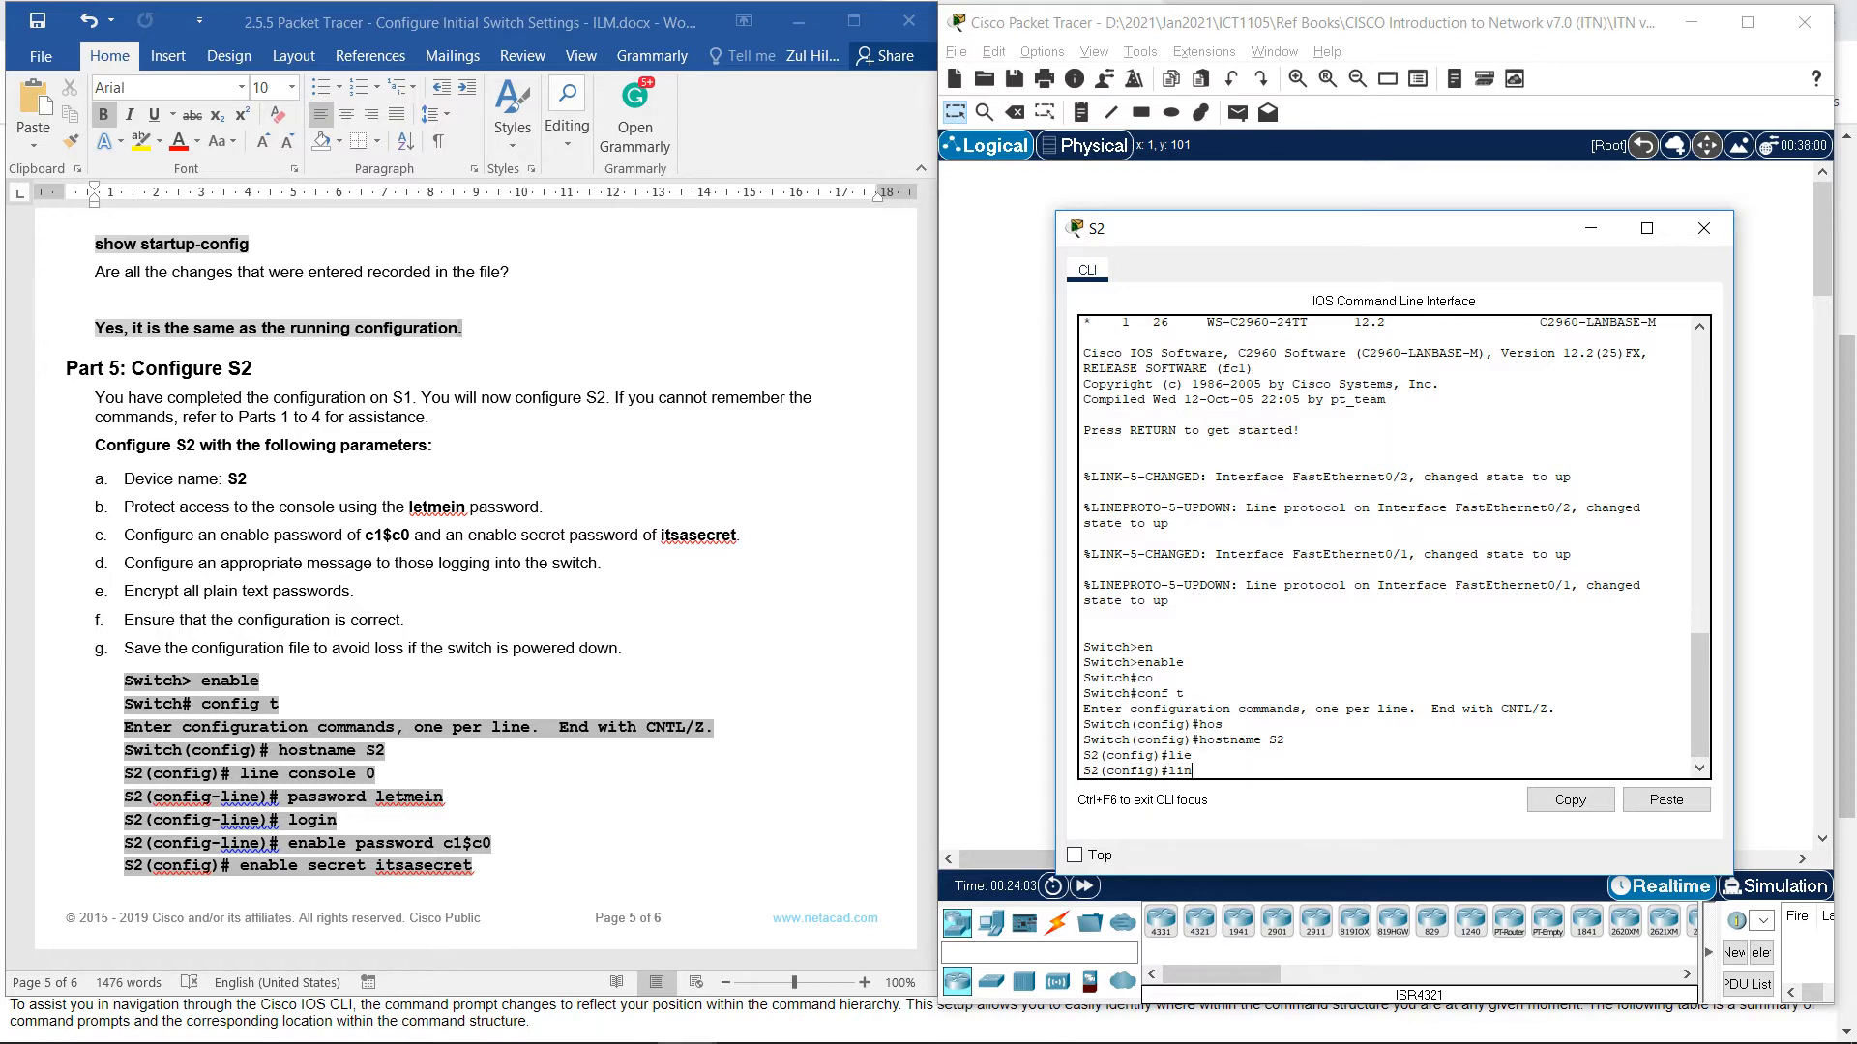
{"action": "type", "text": "e"}
{"action": "key", "text": "Tab"}
{"action": "type", "text": "co"}
{"action": "key", "text": "Tab"}
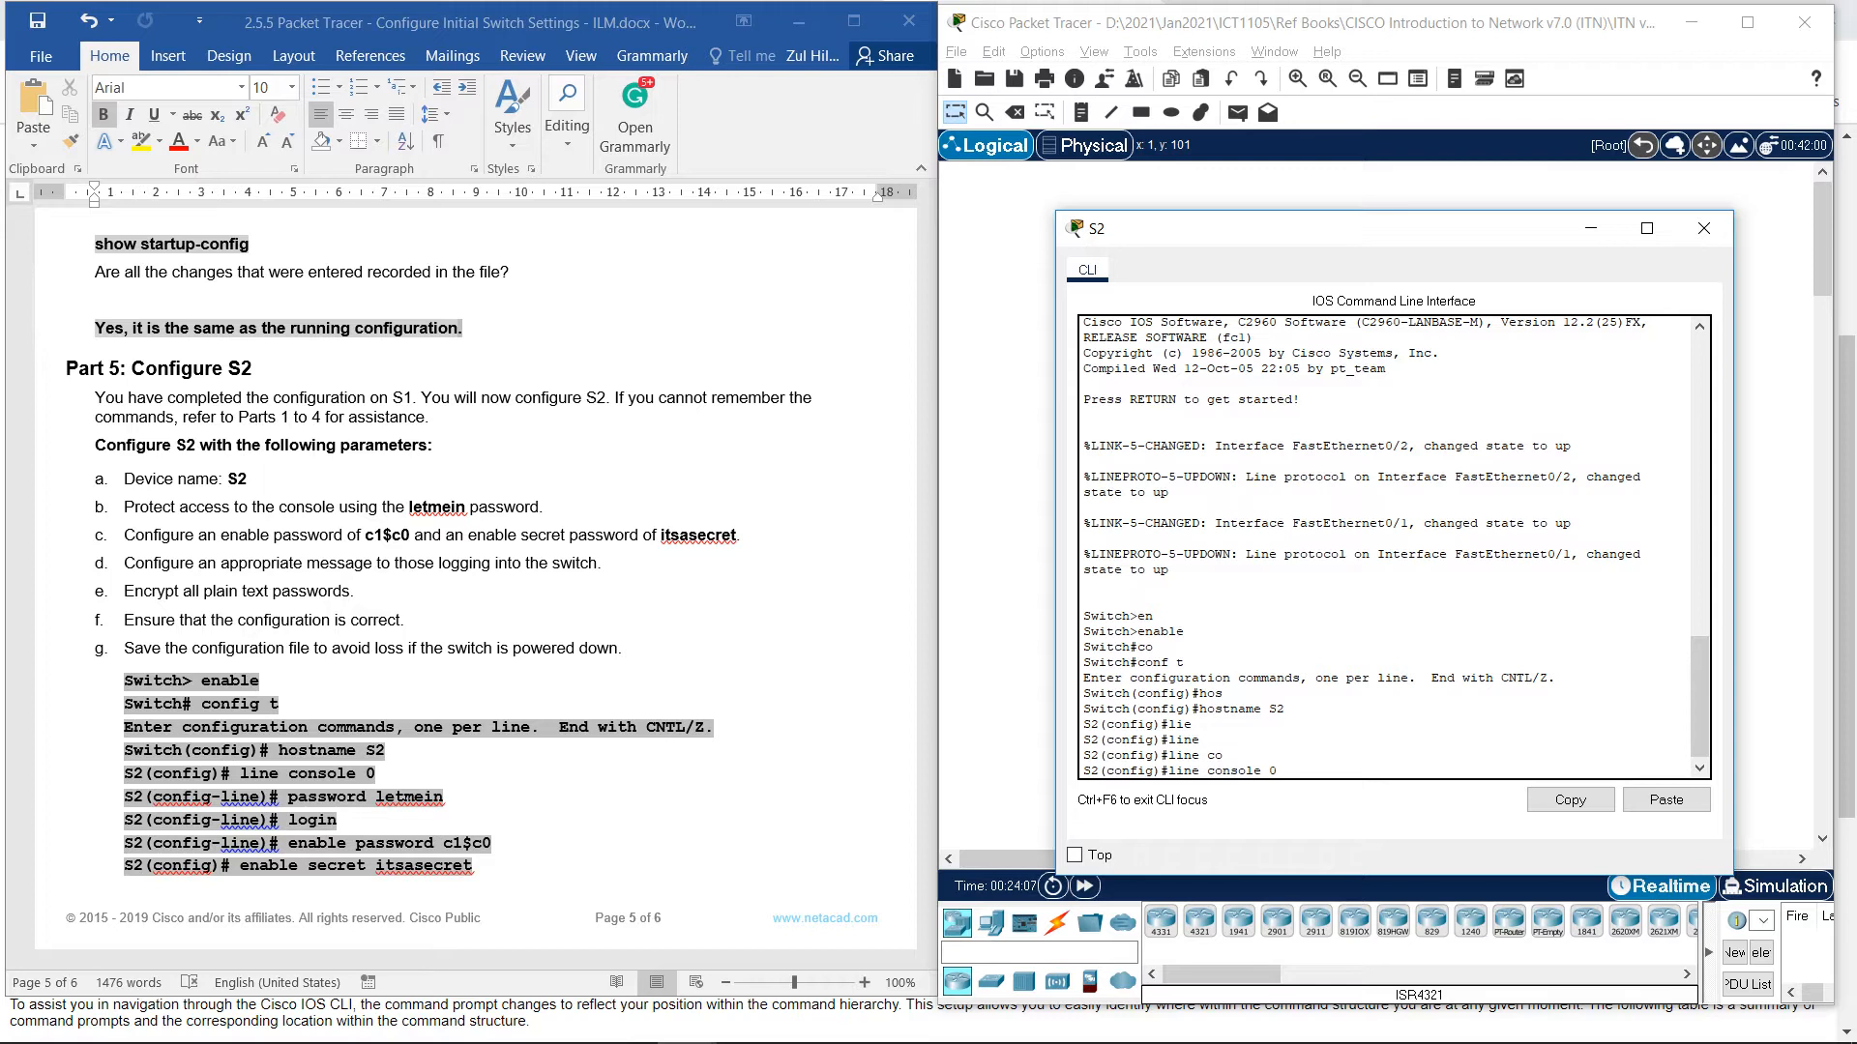
{"action": "key", "text": "Return"}
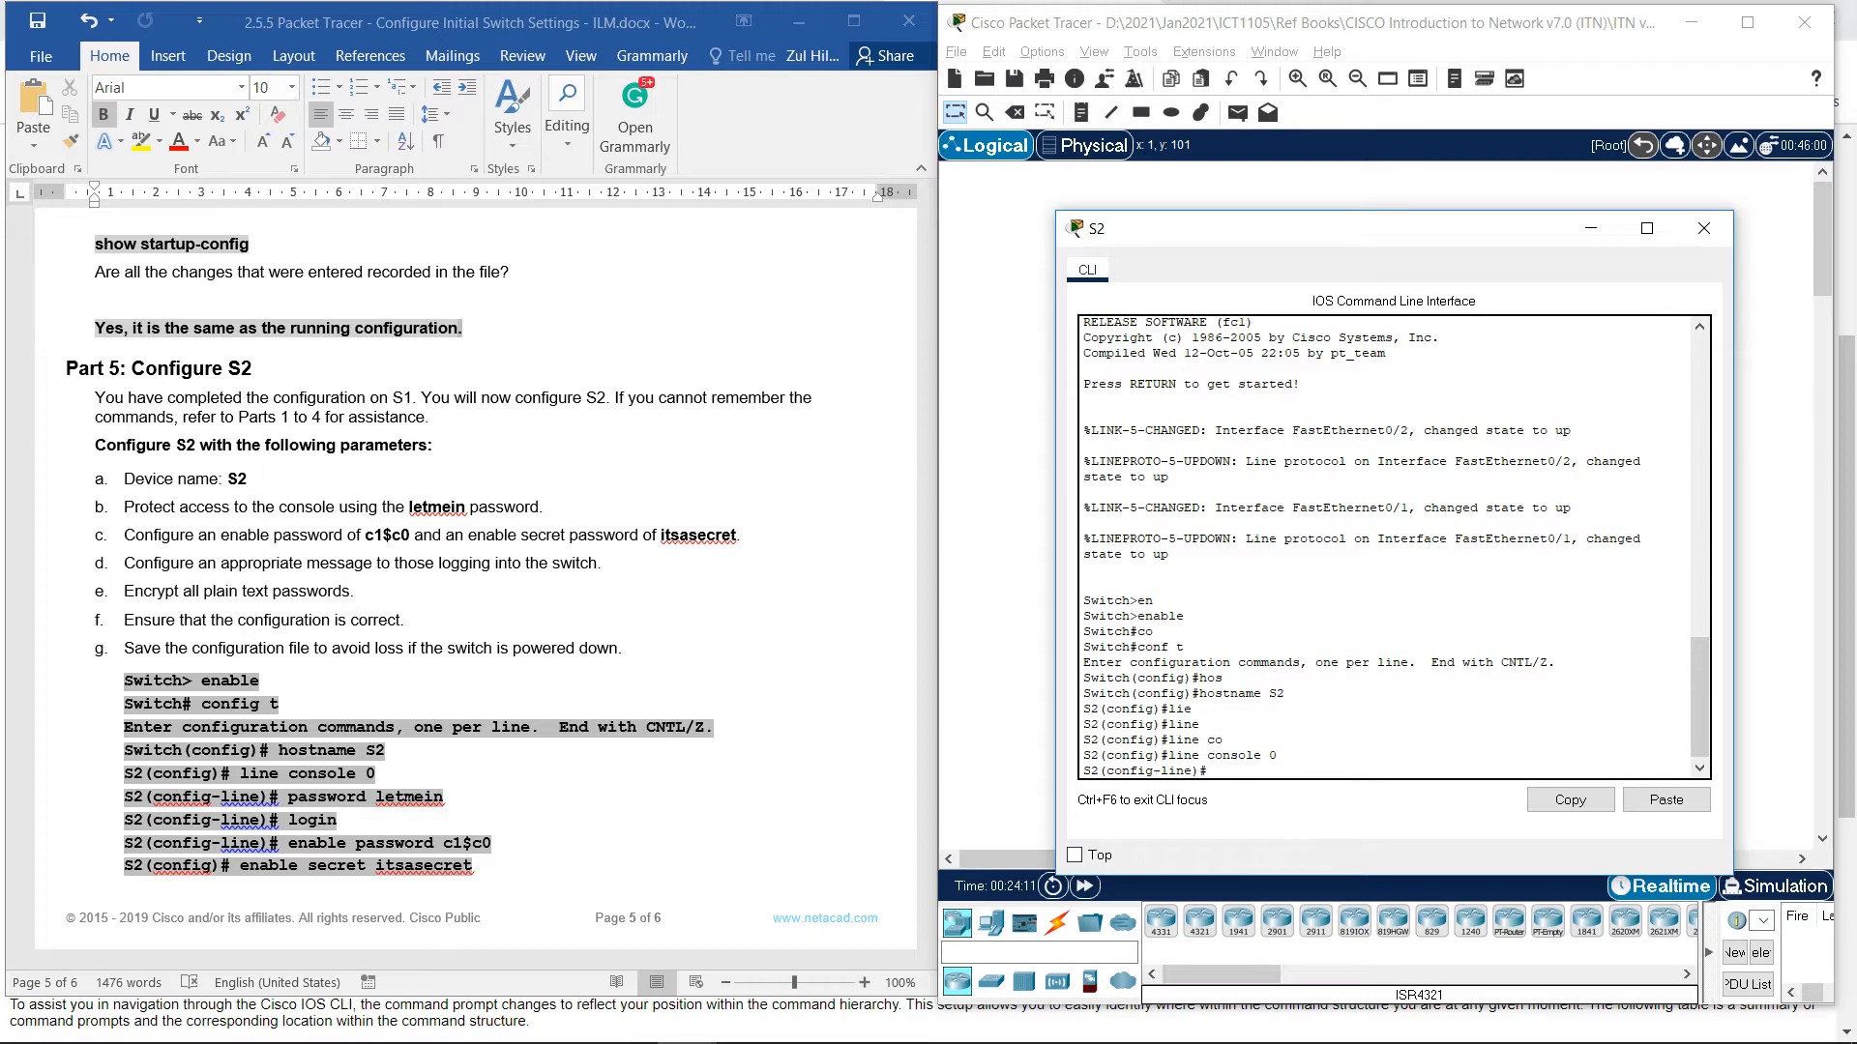
{"action": "type", "text": "pass"}
{"action": "key", "text": "Tab"}
{"action": "type", "text": "letmei"}
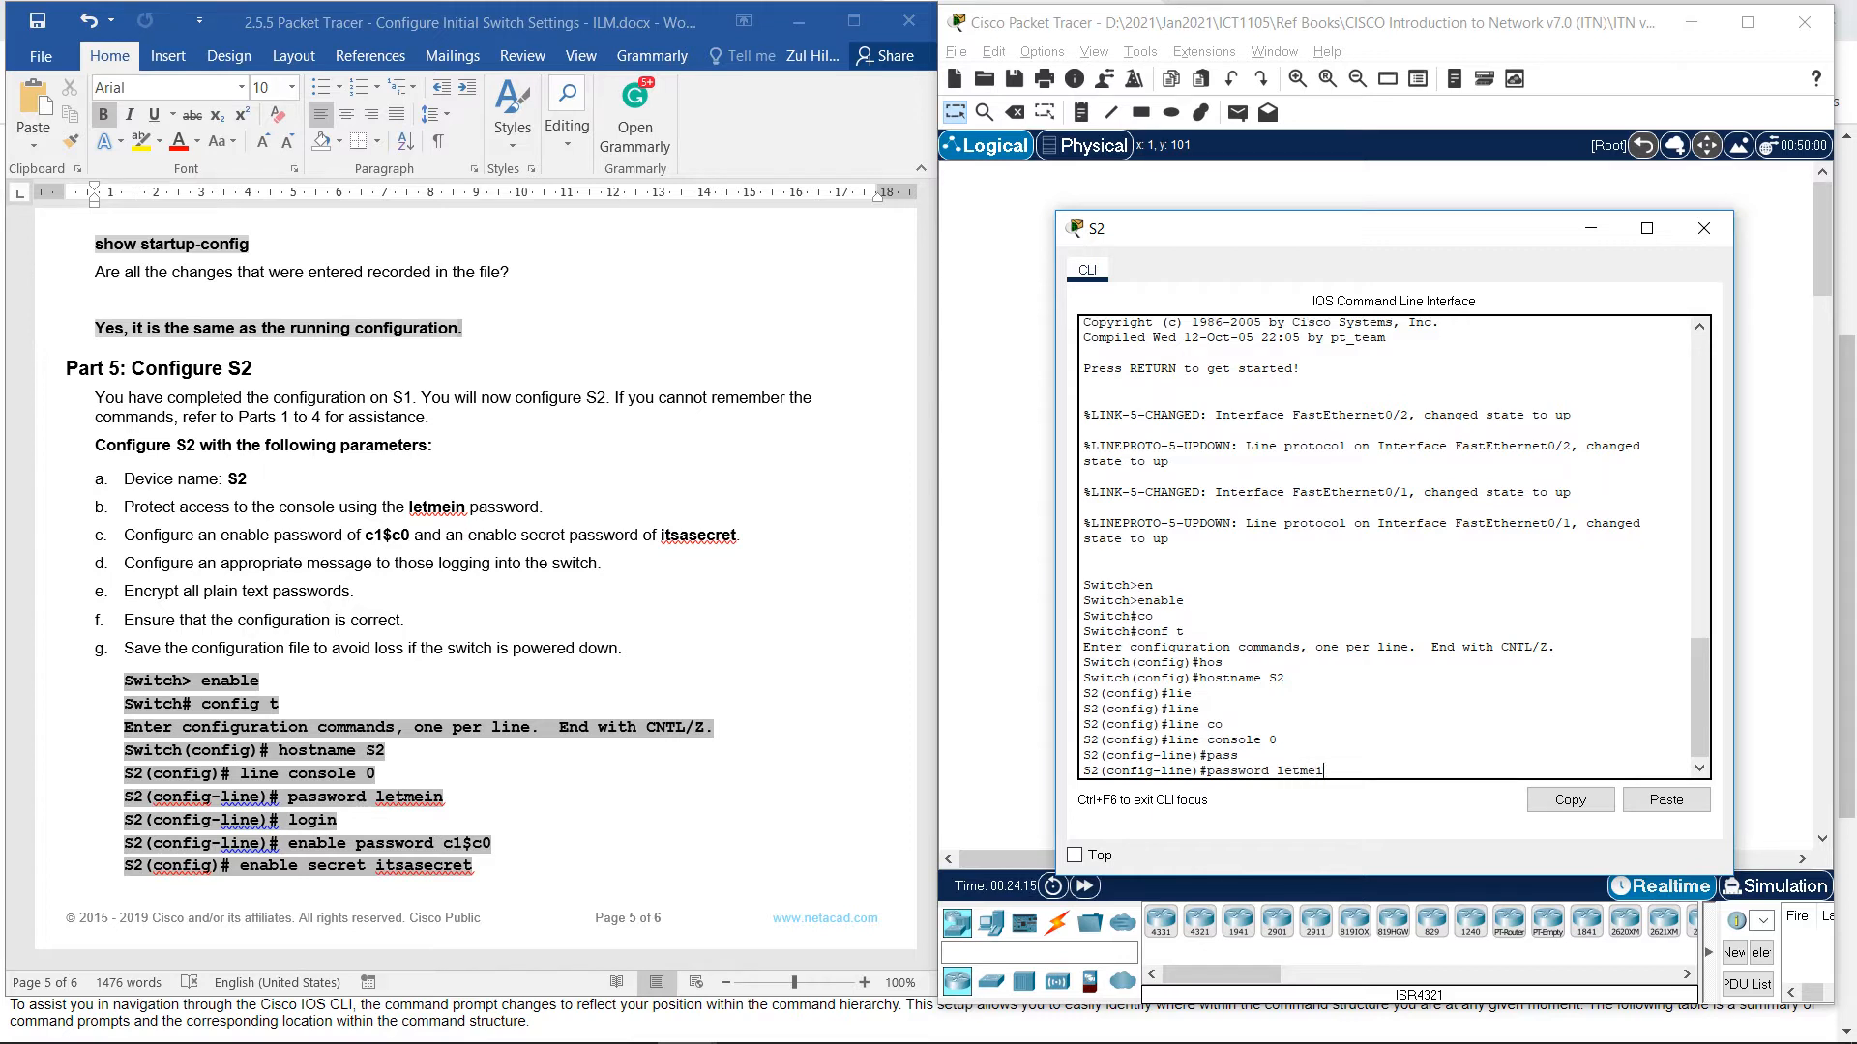
{"action": "type", "text": "n"}
{"action": "key", "text": "Return"}
{"action": "type", "text": "login"}
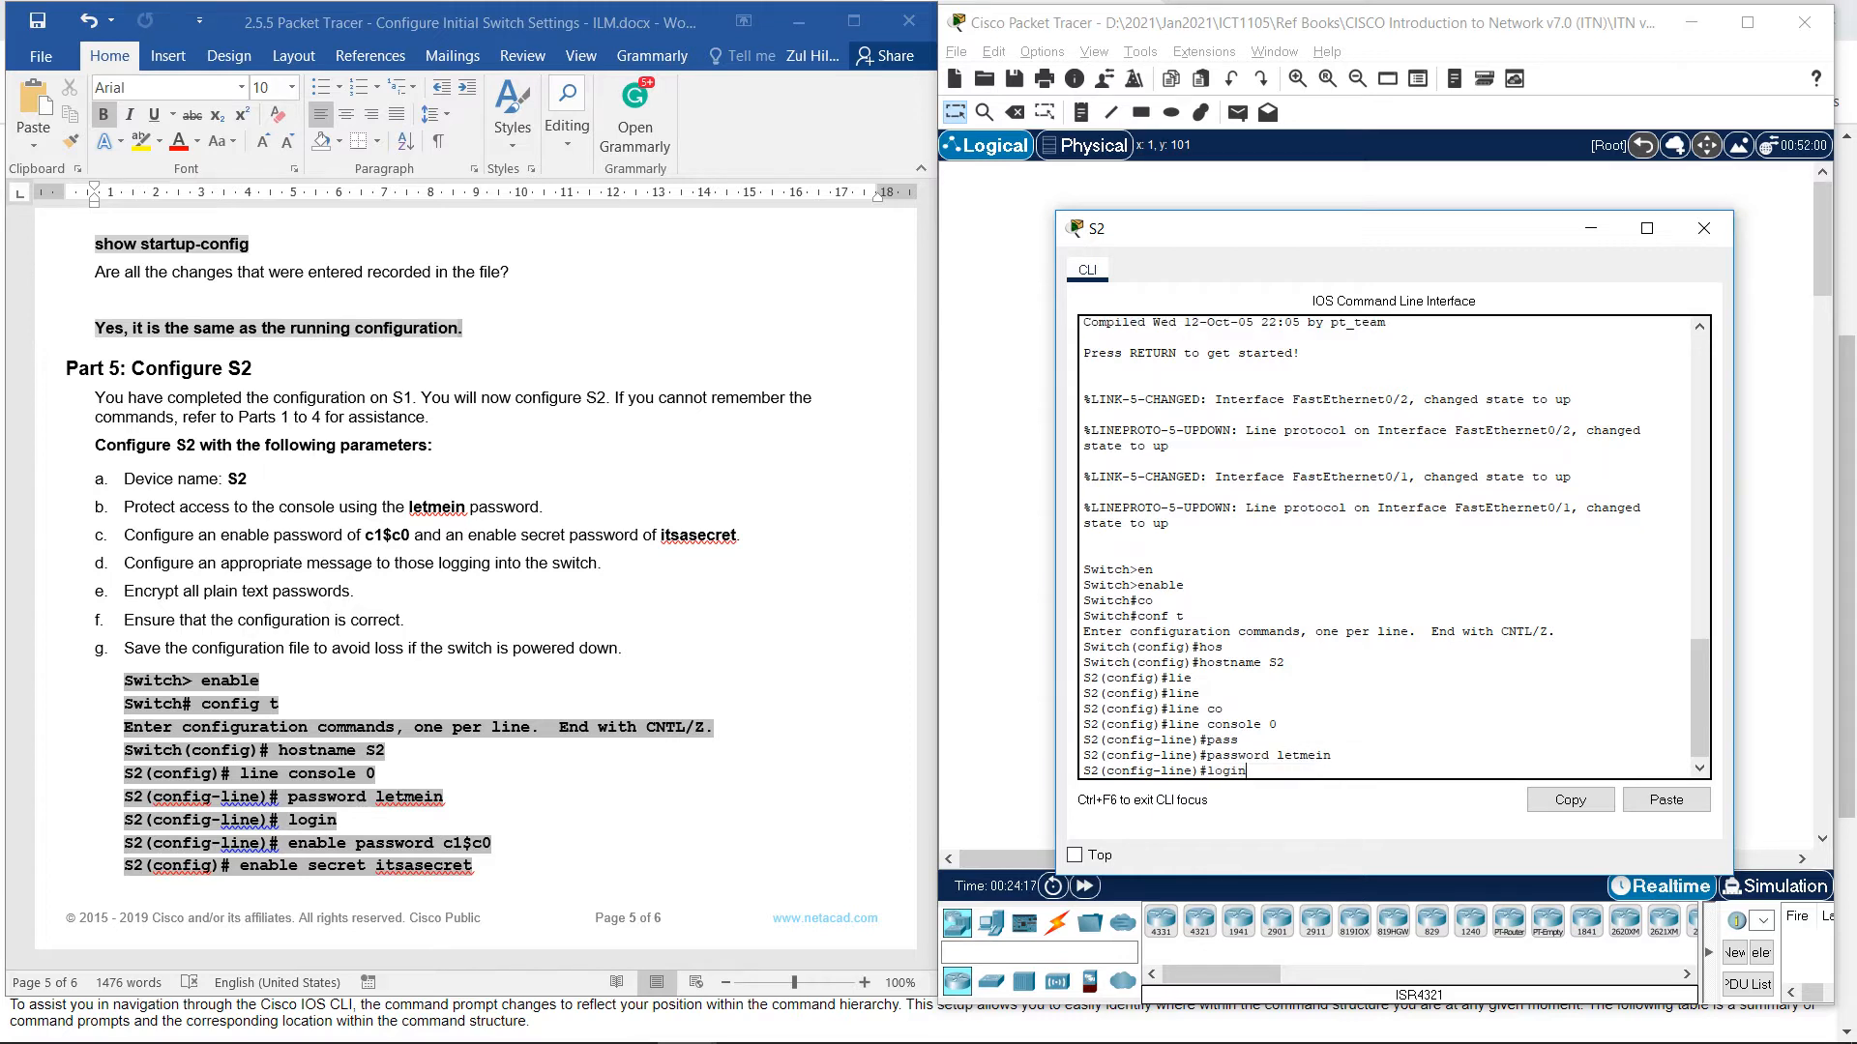
{"action": "key", "text": "Return"}
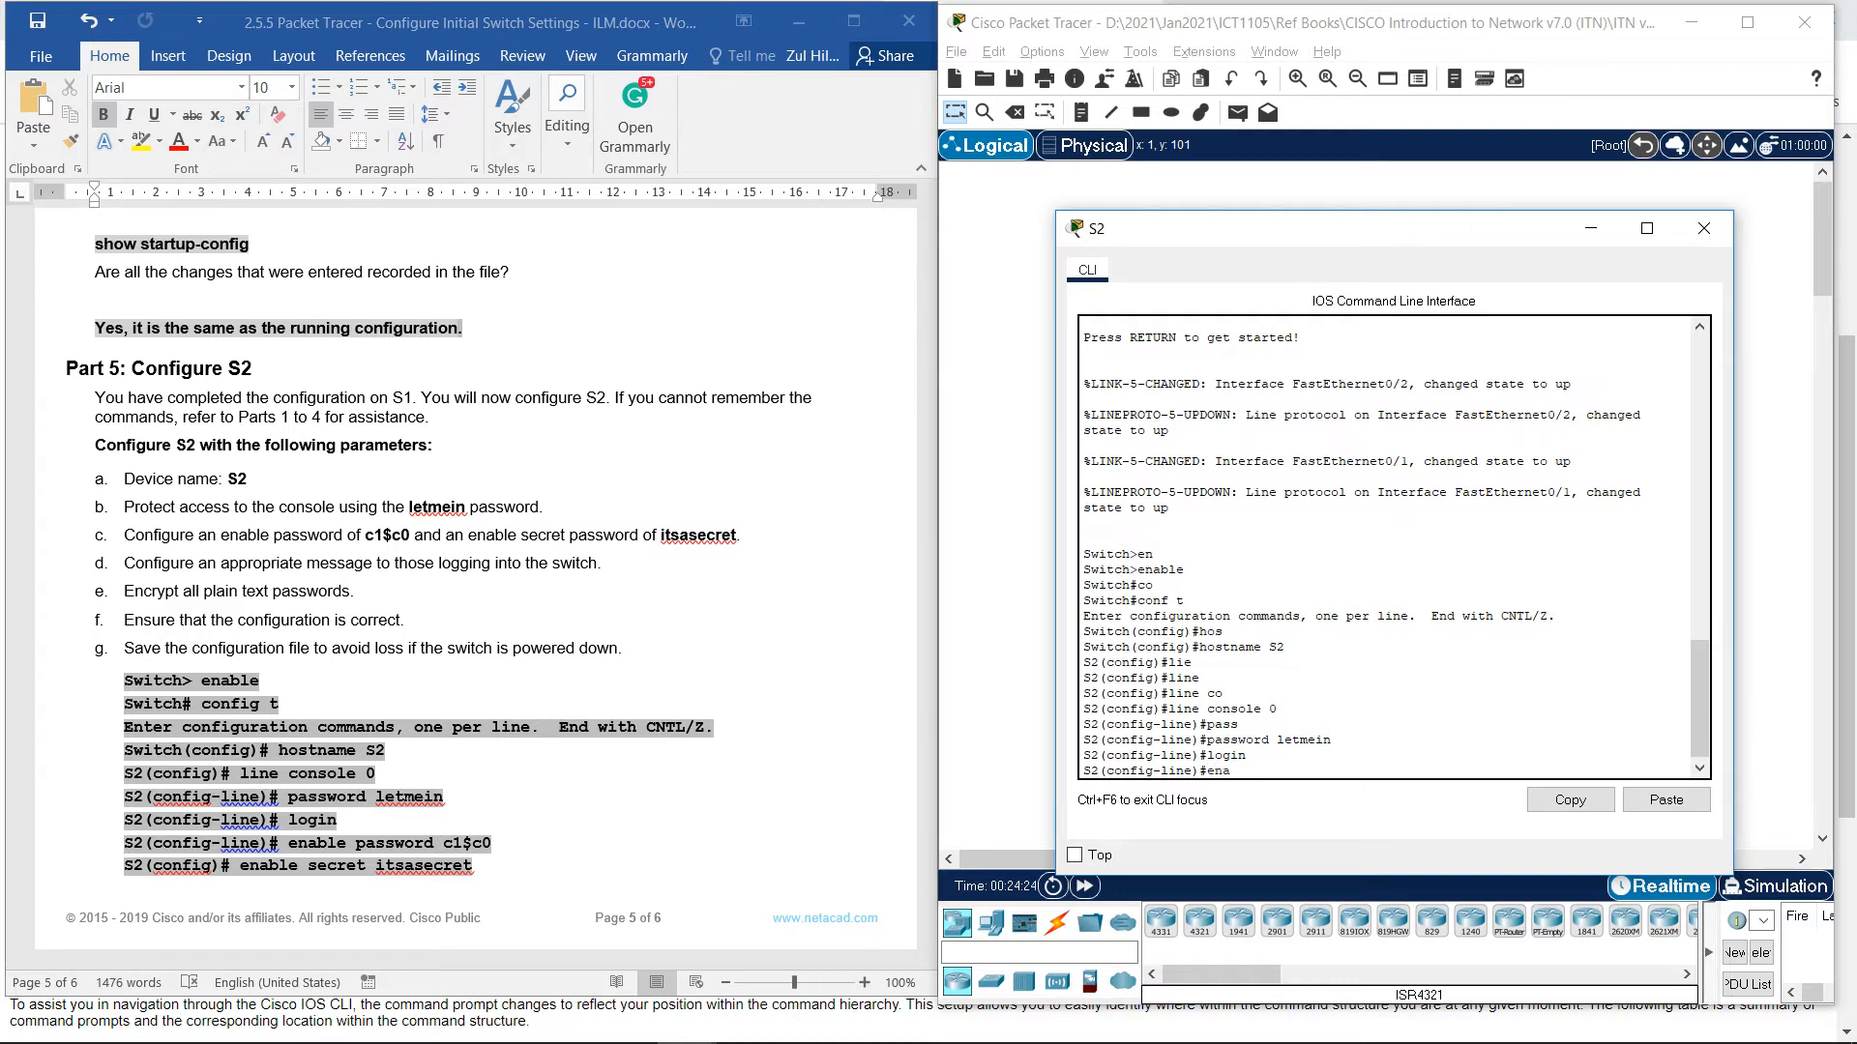
Drop a stray enable entry and exit console line configuration to S2(config)#.
{"action": "type", "text": "ena"}
{"action": "key", "text": "Tab"}
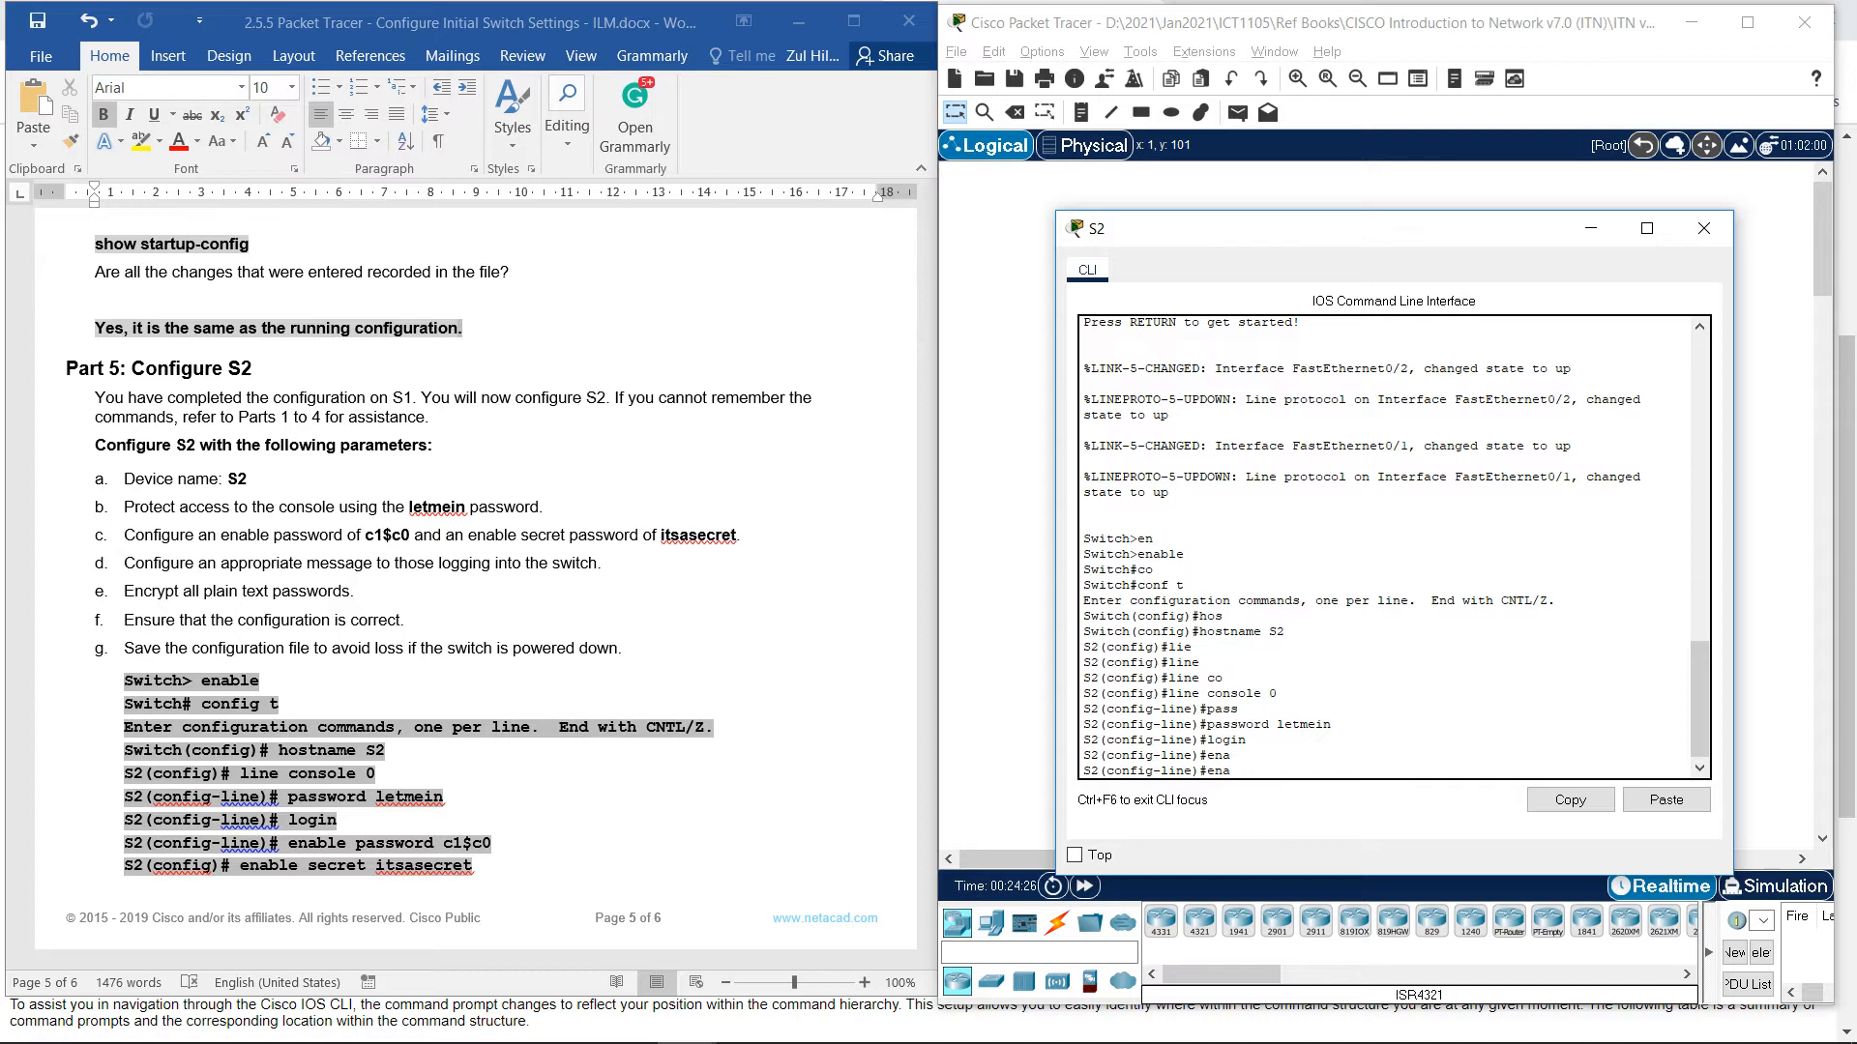
{"action": "key", "text": "BackSpace"}
{"action": "key", "text": "Tab"}
{"action": "key", "text": "Tab"}
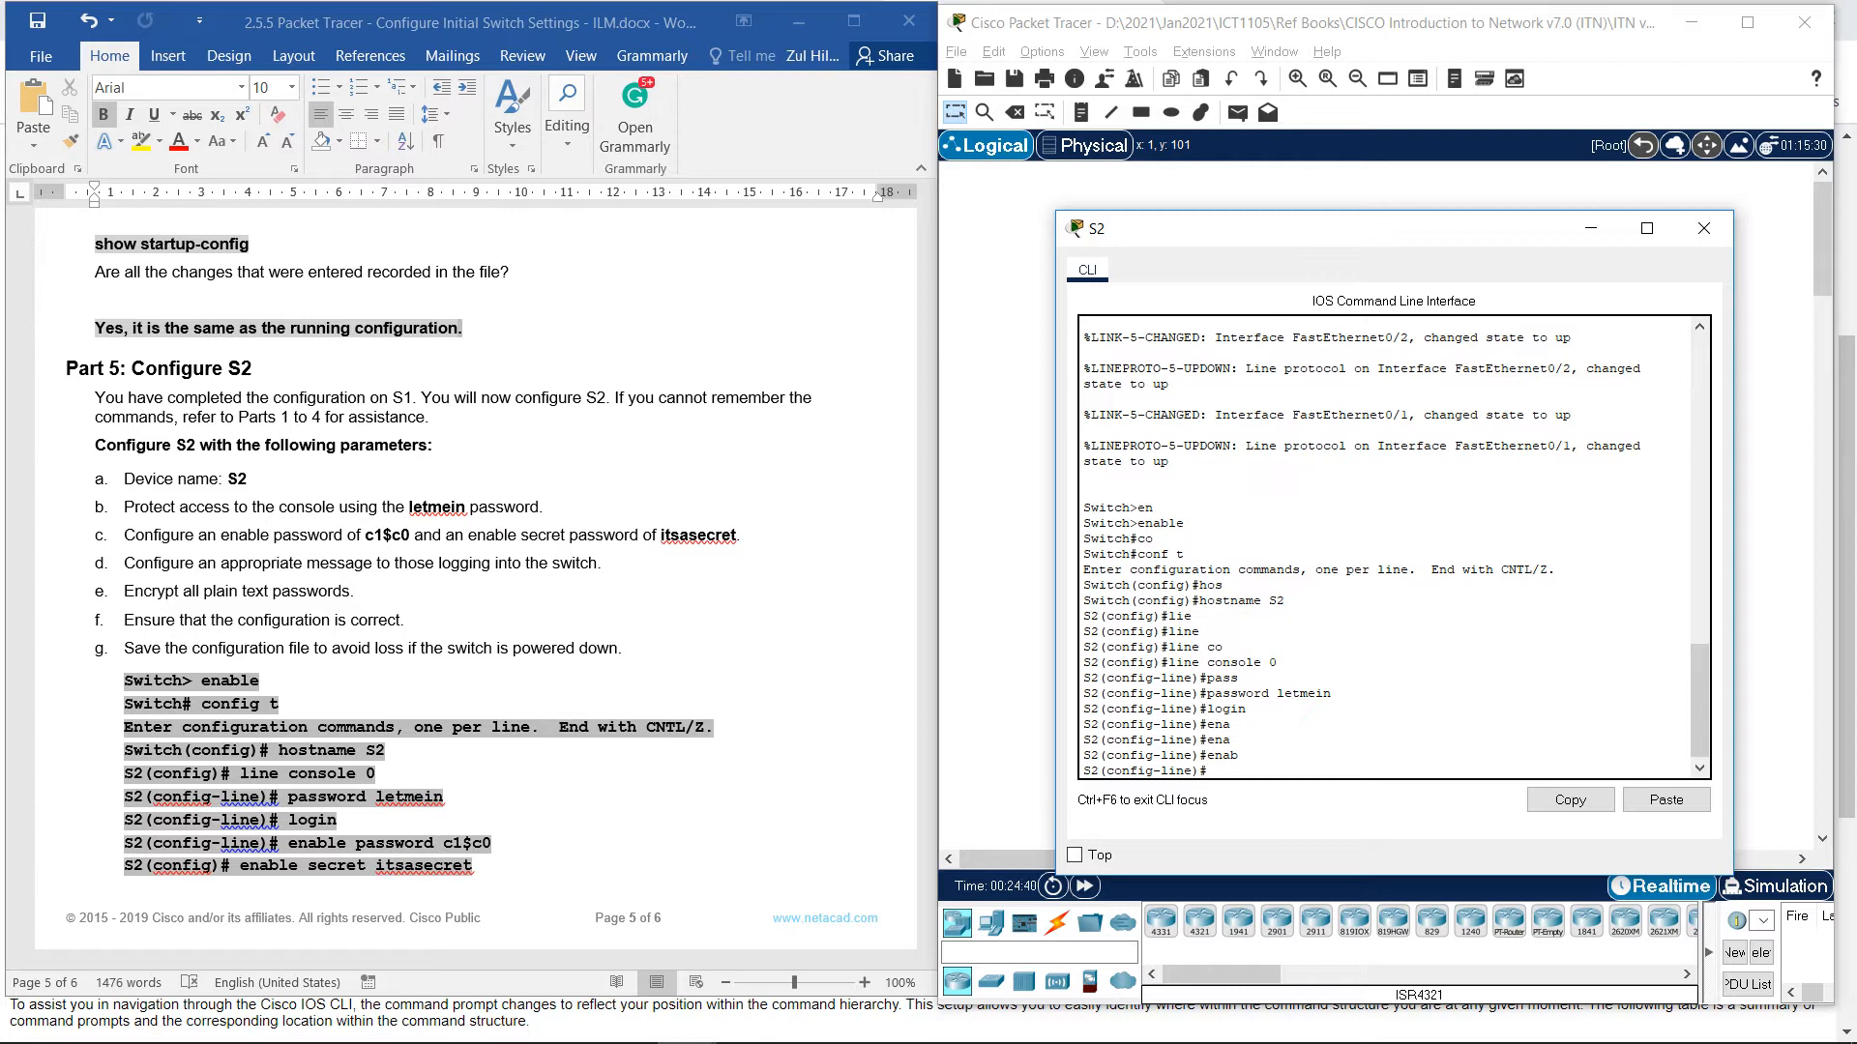
{"action": "type", "text": "exot"}
{"action": "key", "text": "BackSpace"}
{"action": "type", "text": "it"}
{"action": "key", "text": "Return"}
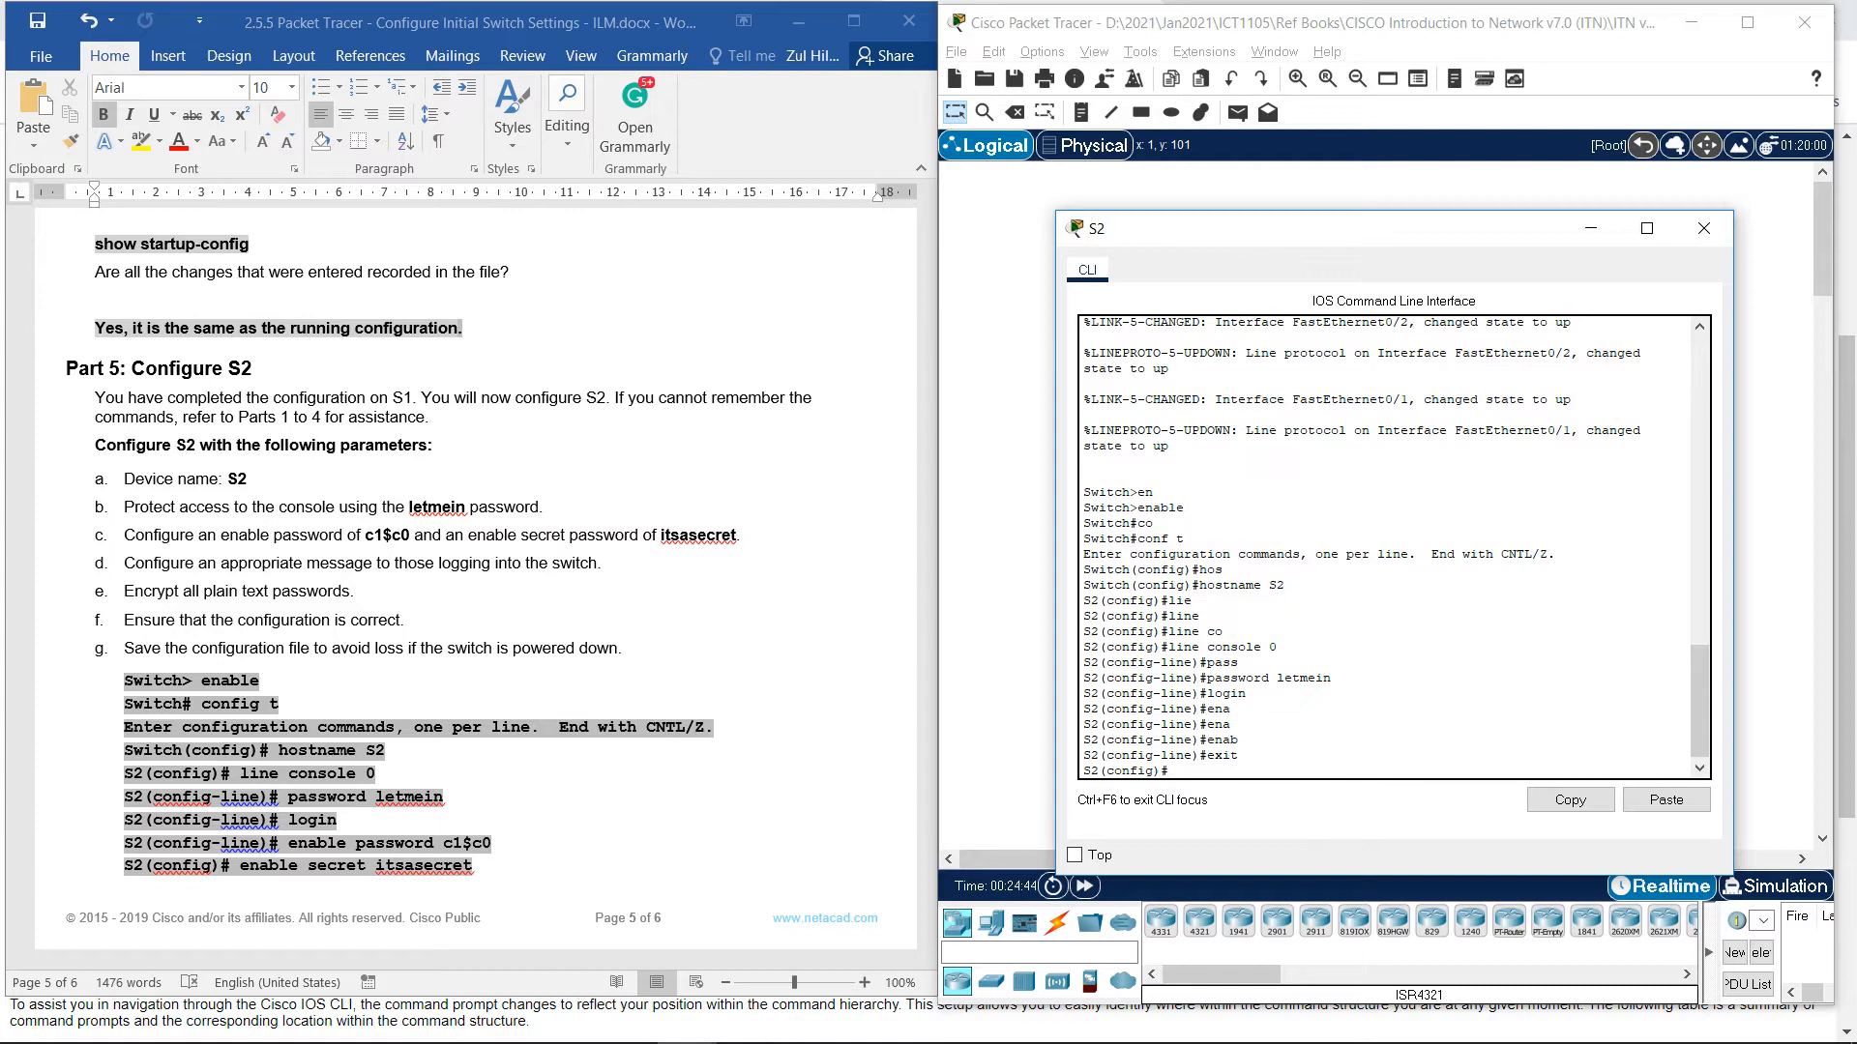
Exit to S2# and run show running-config, correcting the mistyped keyword.
{"action": "type", "text": "exit"}
{"action": "key", "text": "Return"}
{"action": "key", "text": "Return"}
{"action": "key", "text": "Return"}
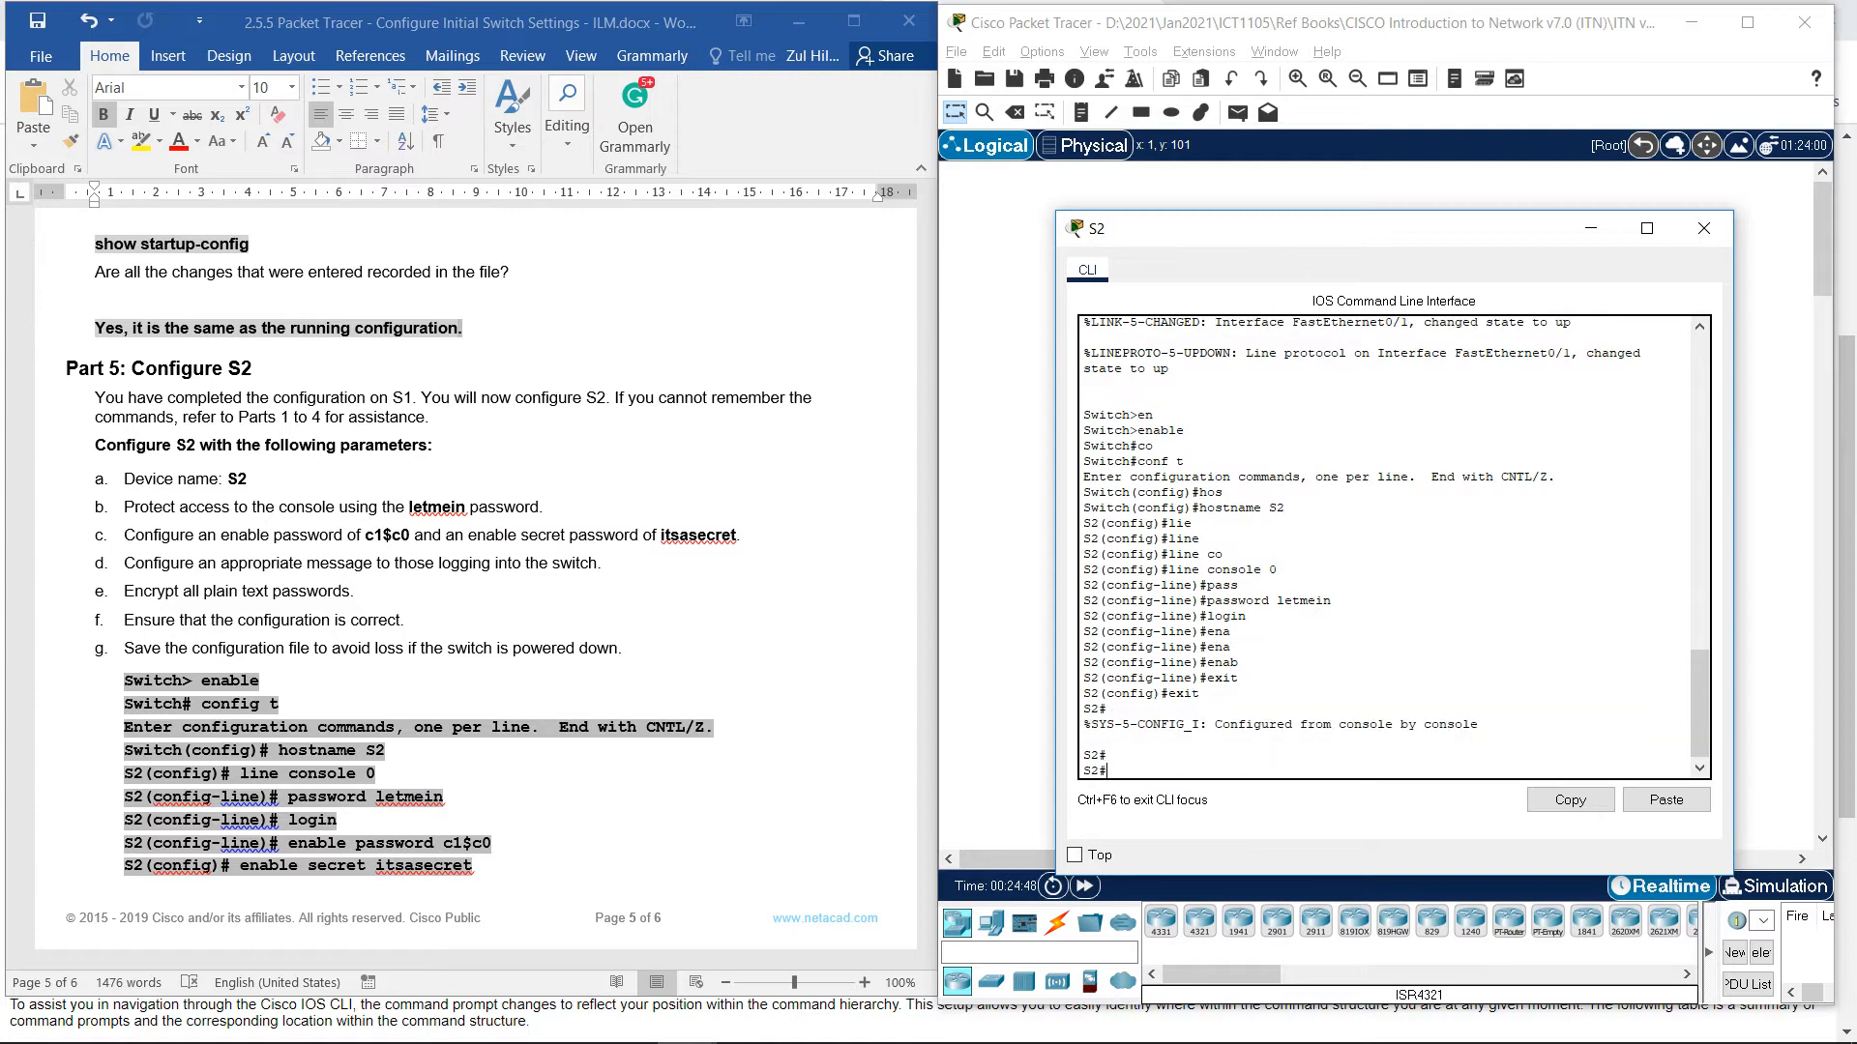
{"action": "type", "text": "sh"}
{"action": "key", "text": "Tab"}
{"action": "type", "text": "co"}
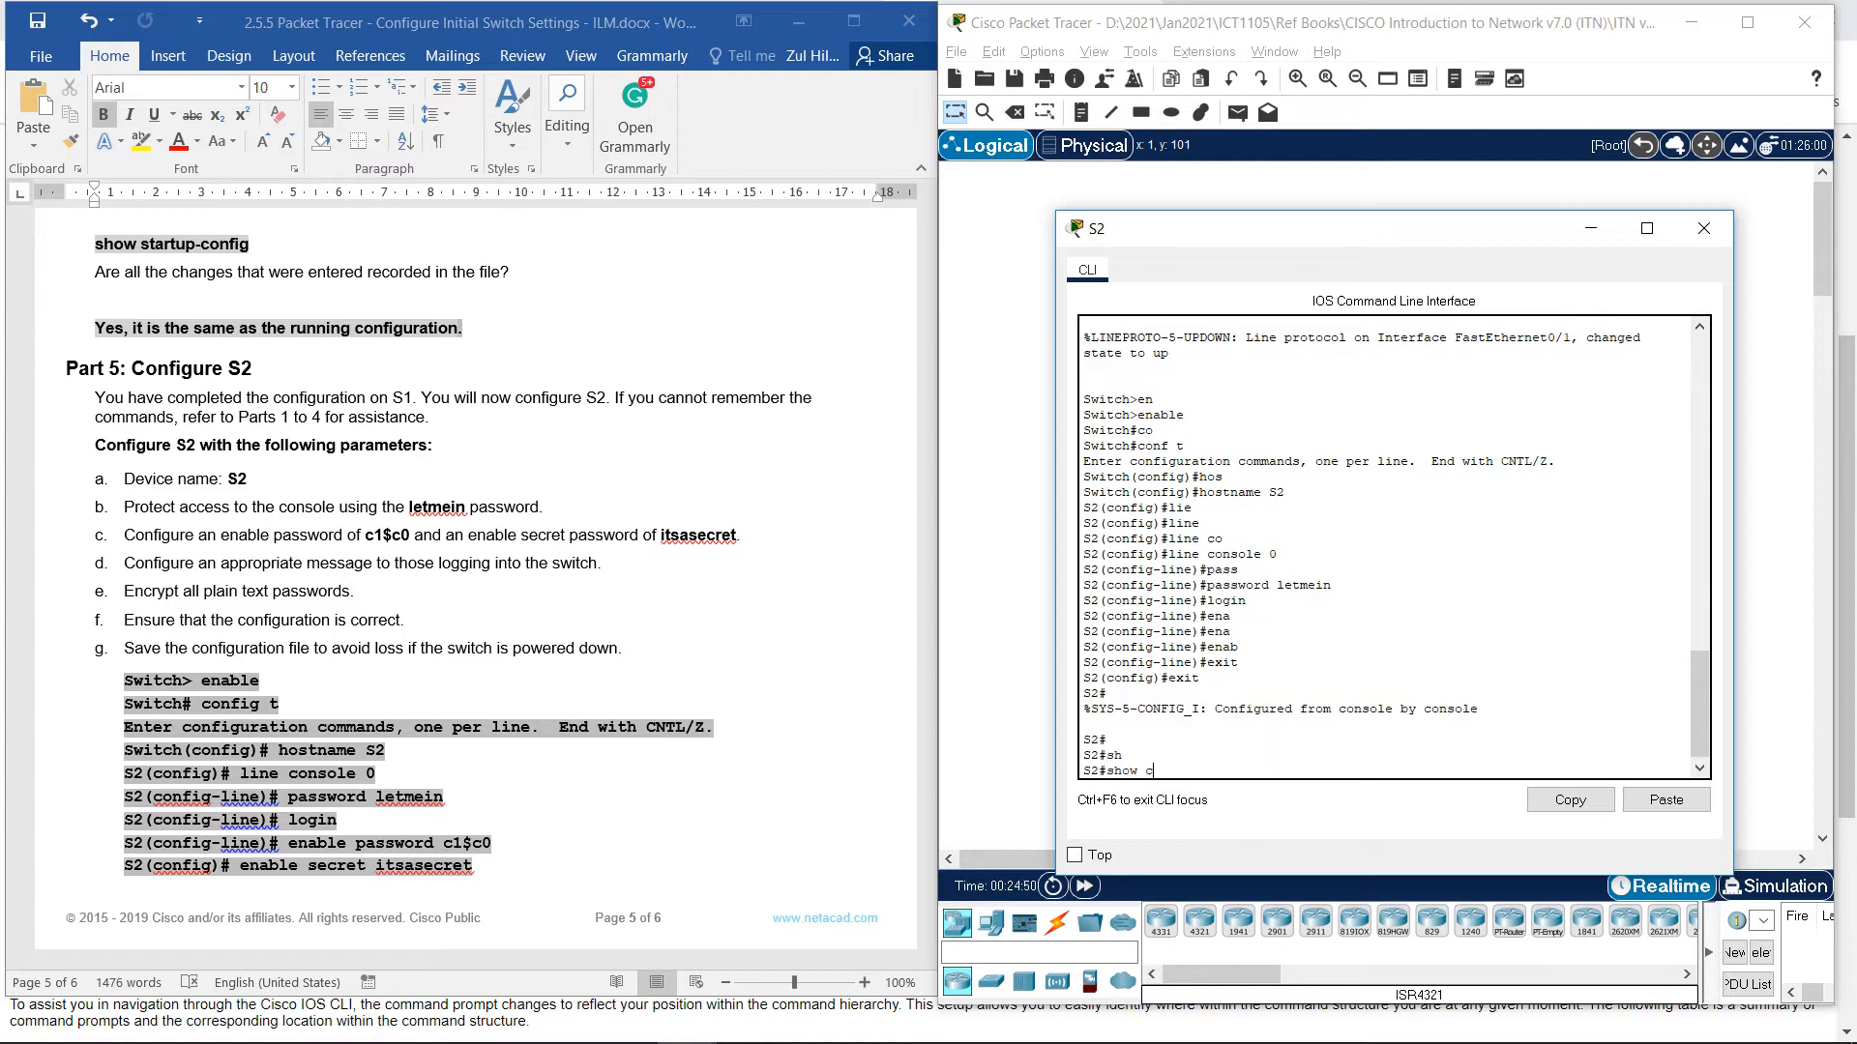
{"action": "key", "text": "Tab"}
{"action": "type", "text": "n"}
{"action": "key", "text": "Tab"}
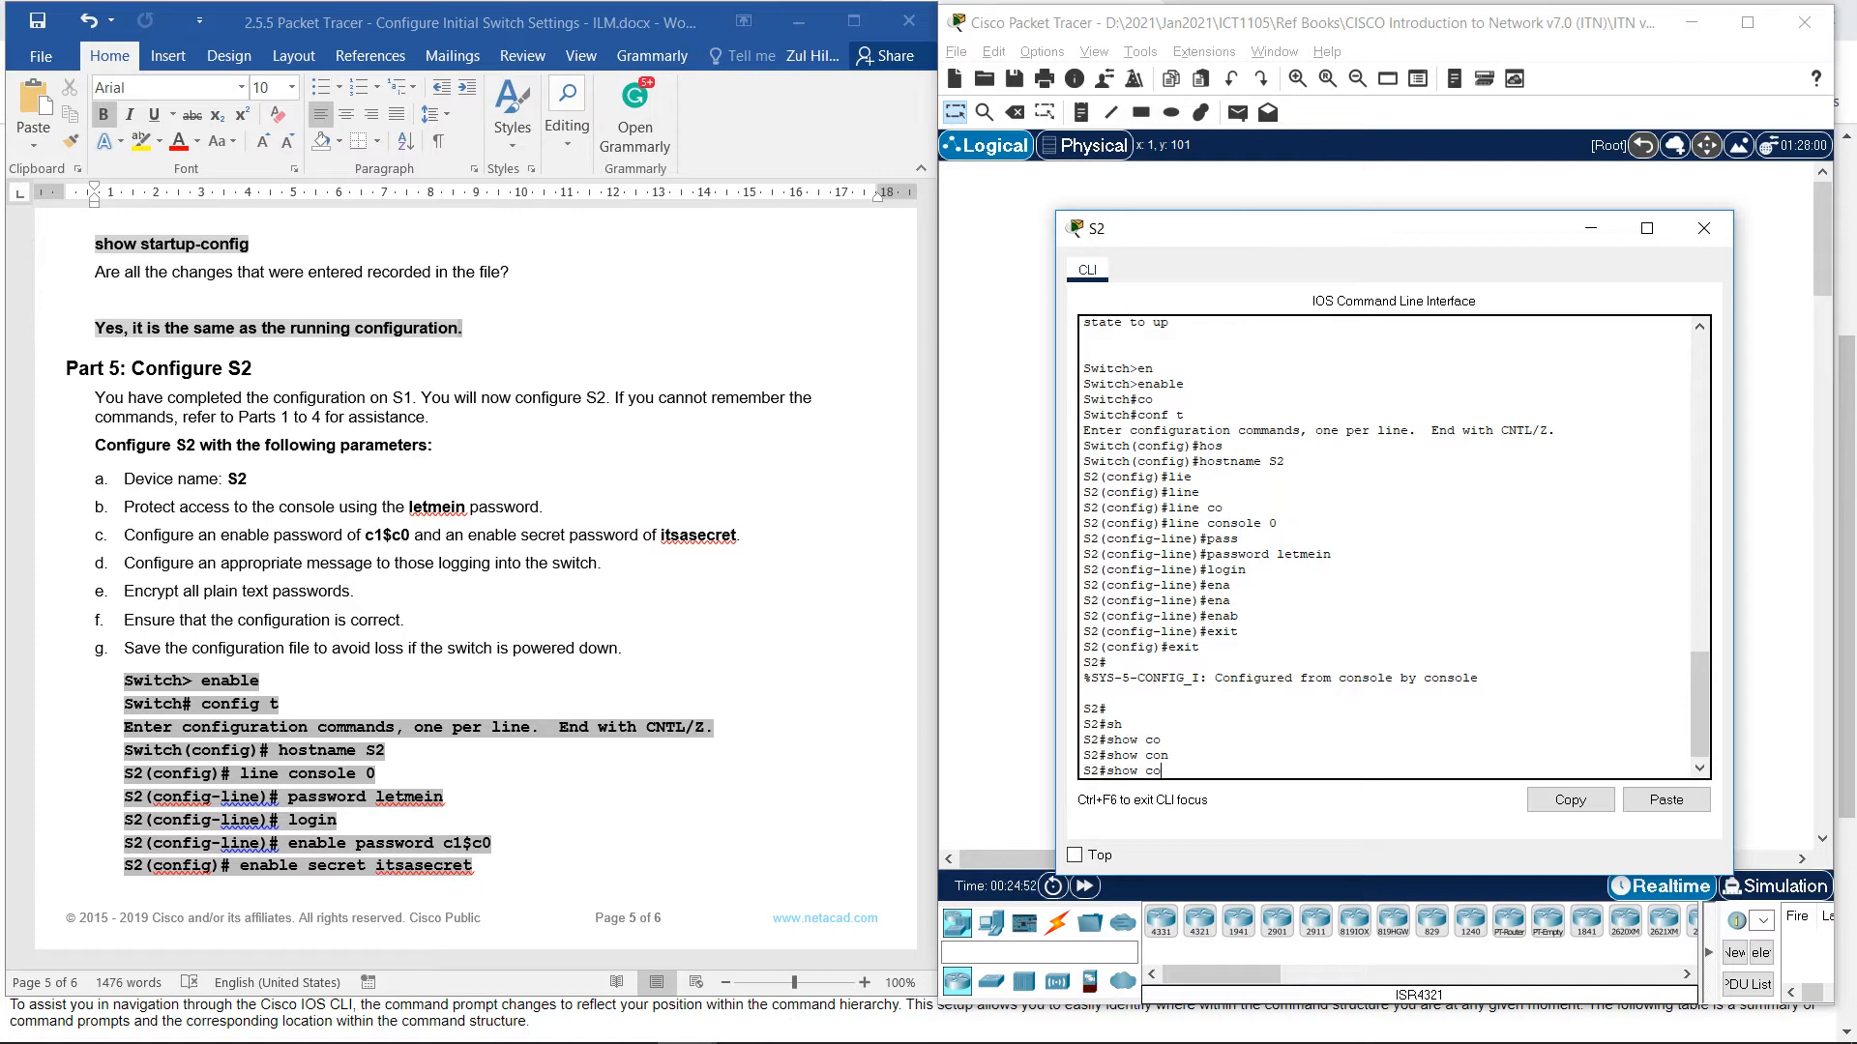
{"action": "key", "text": "BackSpace"}
{"action": "key", "text": "BackSpace"}
{"action": "type", "text": "rin"}
{"action": "key", "text": "Tab"}
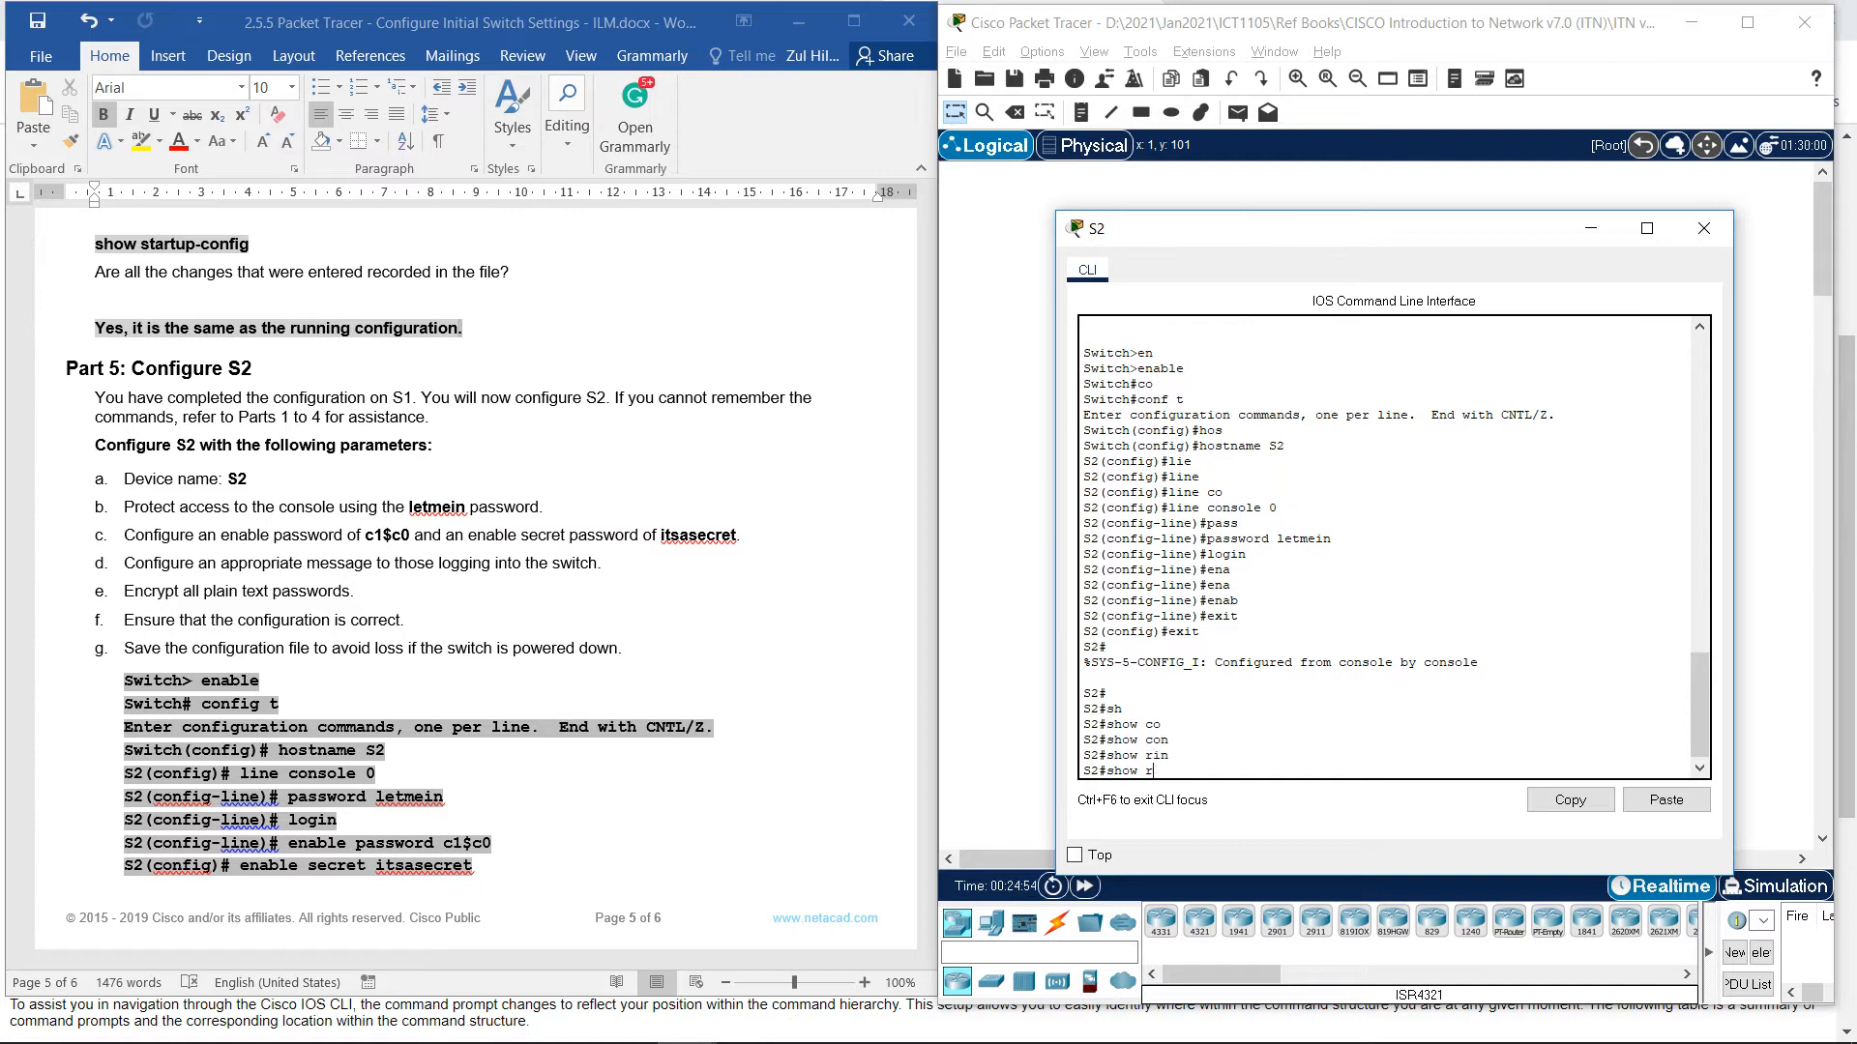
{"action": "type", "text": "un"}
{"action": "key", "text": "Tab"}
{"action": "key", "text": "Return"}
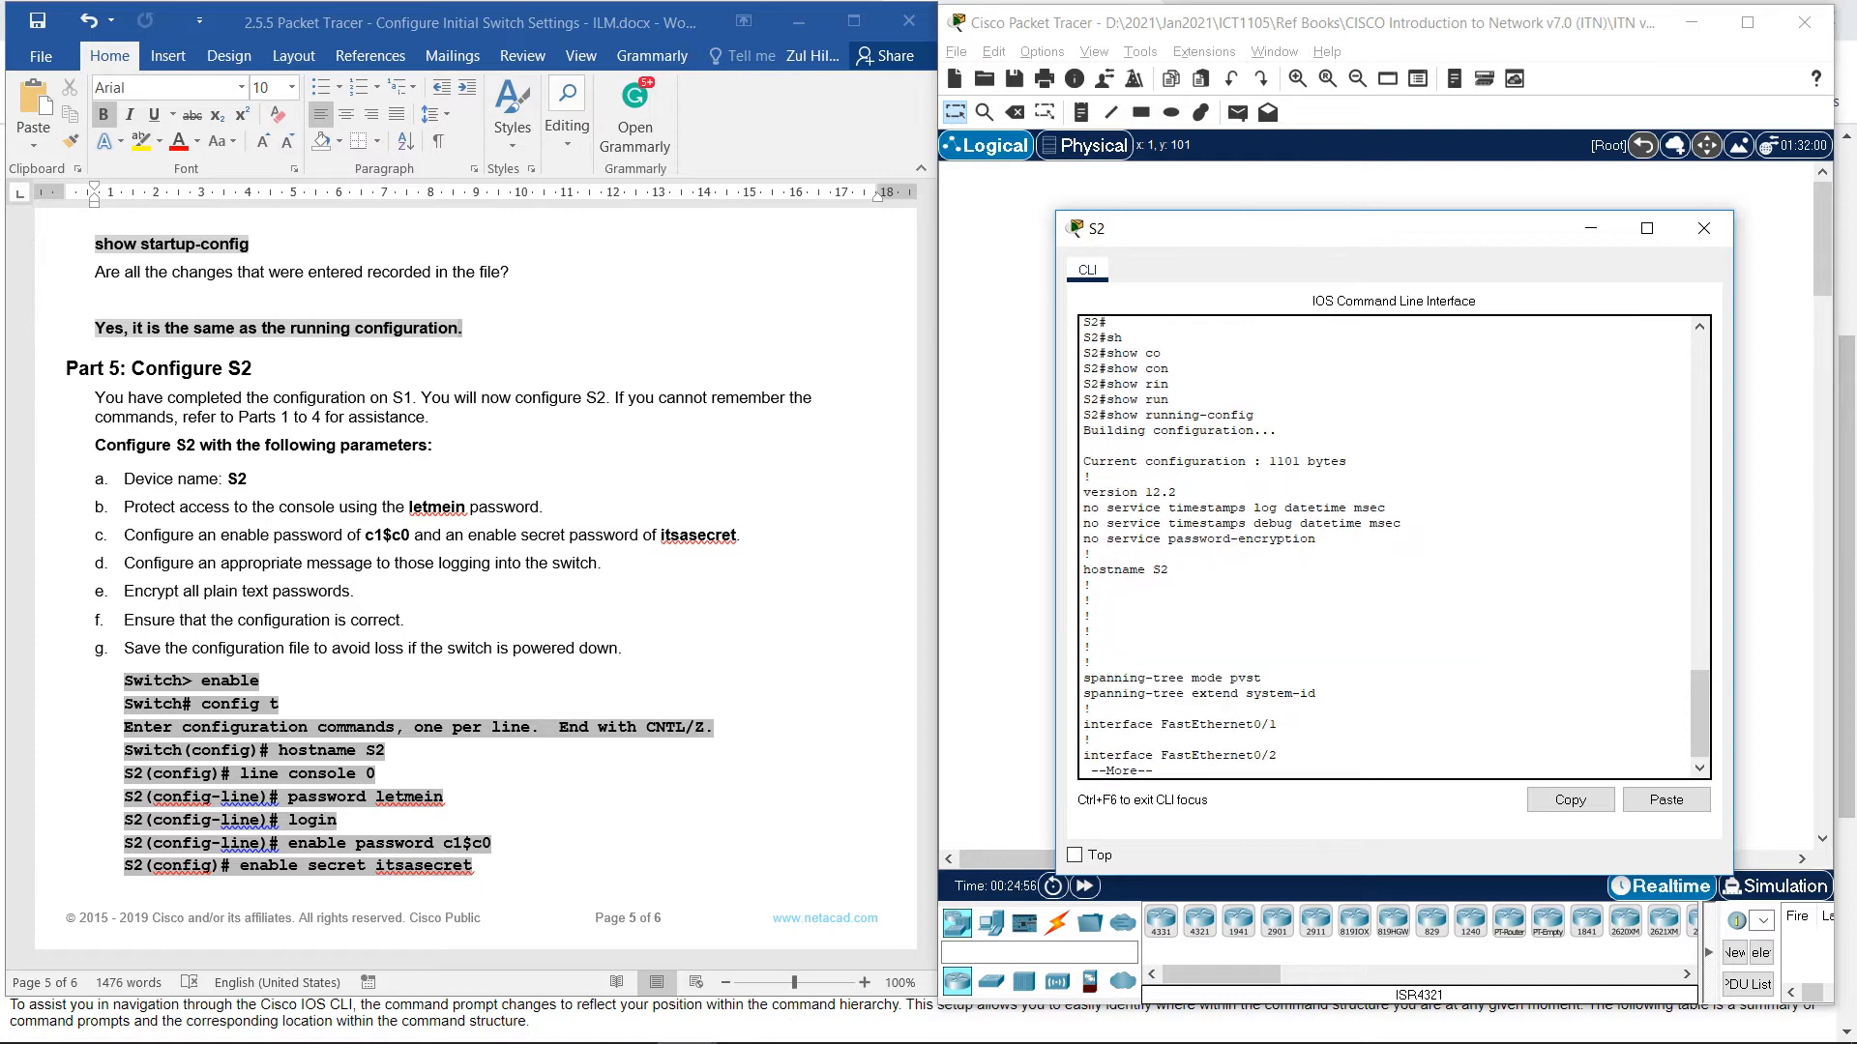
Page S2's running configuration through the interfaces, Vlan1, console and vty lines to the end.
{"action": "key", "text": "Return"}
{"action": "key", "text": "Return"}
{"action": "key", "text": "Return"}
{"action": "key", "text": "Return"}
{"action": "key", "text": "Return"}
{"action": "key", "text": "Return"}
{"action": "key", "text": "Return"}
{"action": "key", "text": "Return"}
{"action": "key", "text": "Return"}
{"action": "key", "text": "Return"}
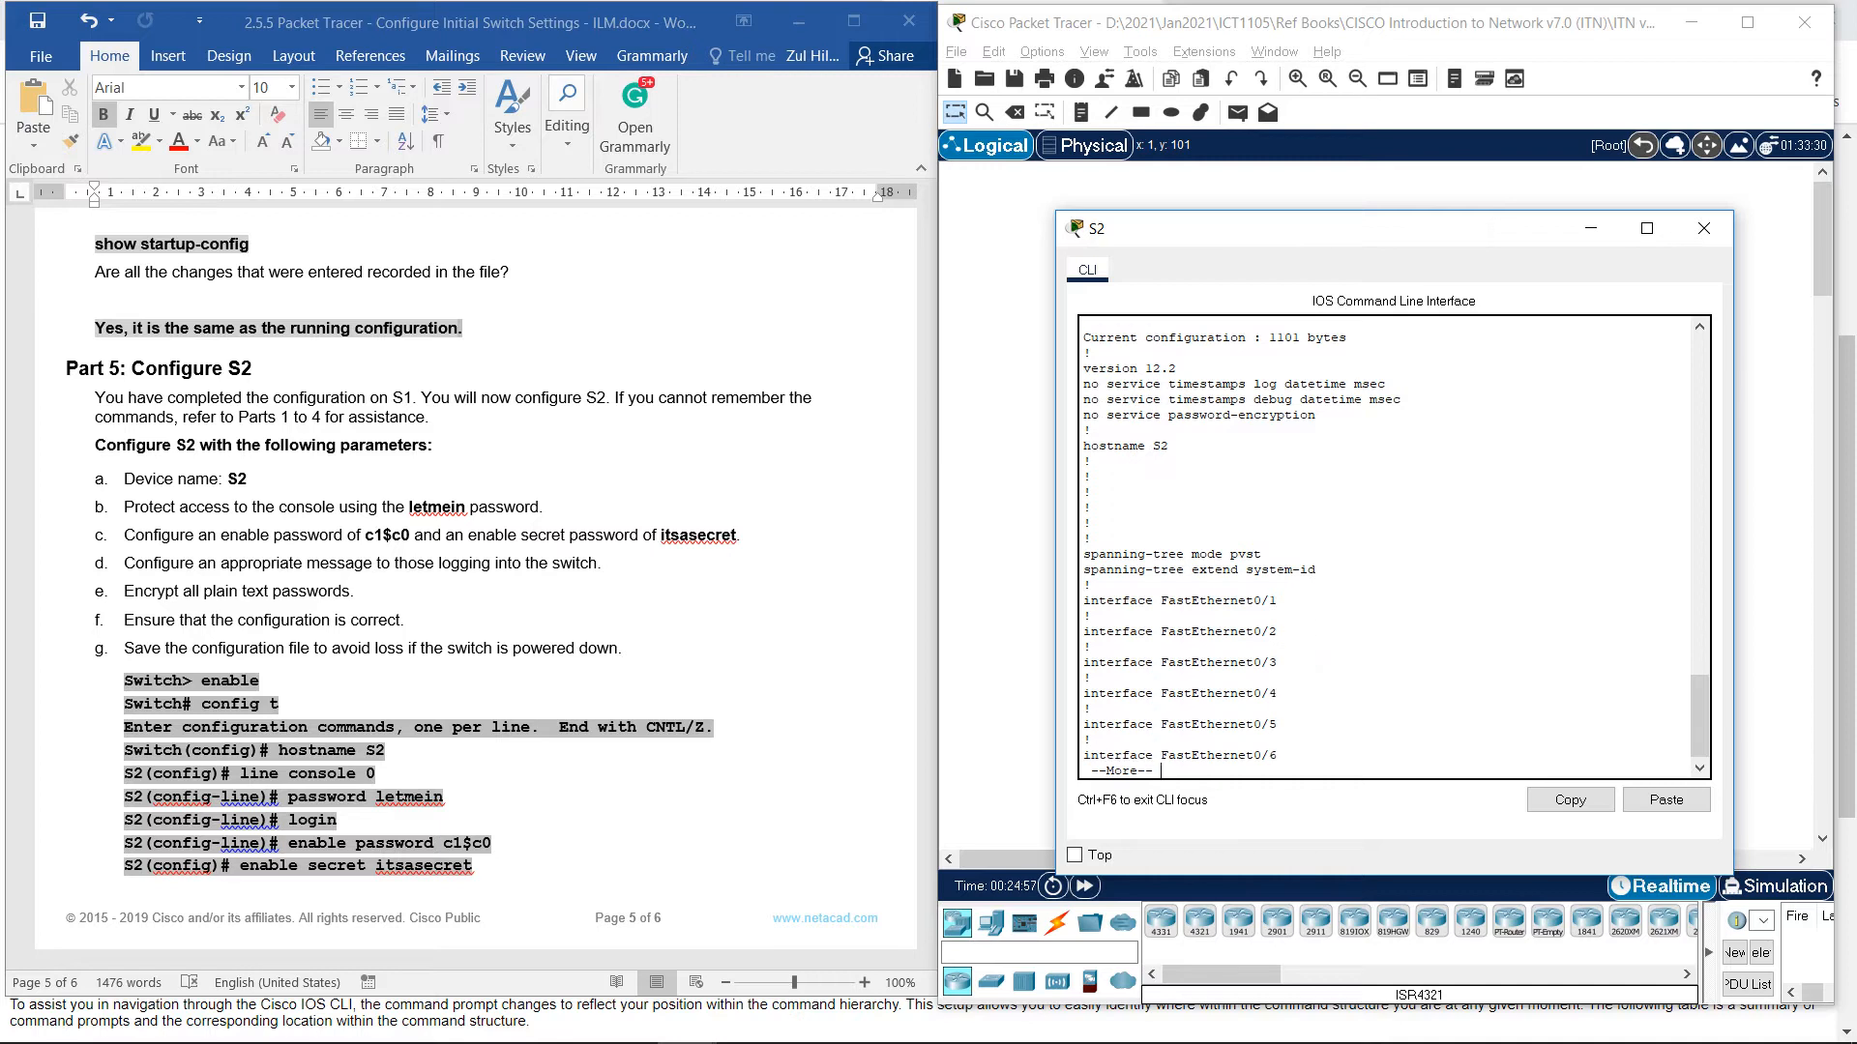
{"action": "key", "text": "Return"}
{"action": "key", "text": "Return"}
{"action": "key", "text": "Return"}
{"action": "key", "text": "Return"}
{"action": "key", "text": "Return"}
{"action": "key", "text": "Return"}
{"action": "key", "text": "Return"}
{"action": "key", "text": "Return"}
{"action": "key", "text": "Return"}
{"action": "key", "text": "Return"}
{"action": "key", "text": "Return"}
{"action": "key", "text": "Return"}
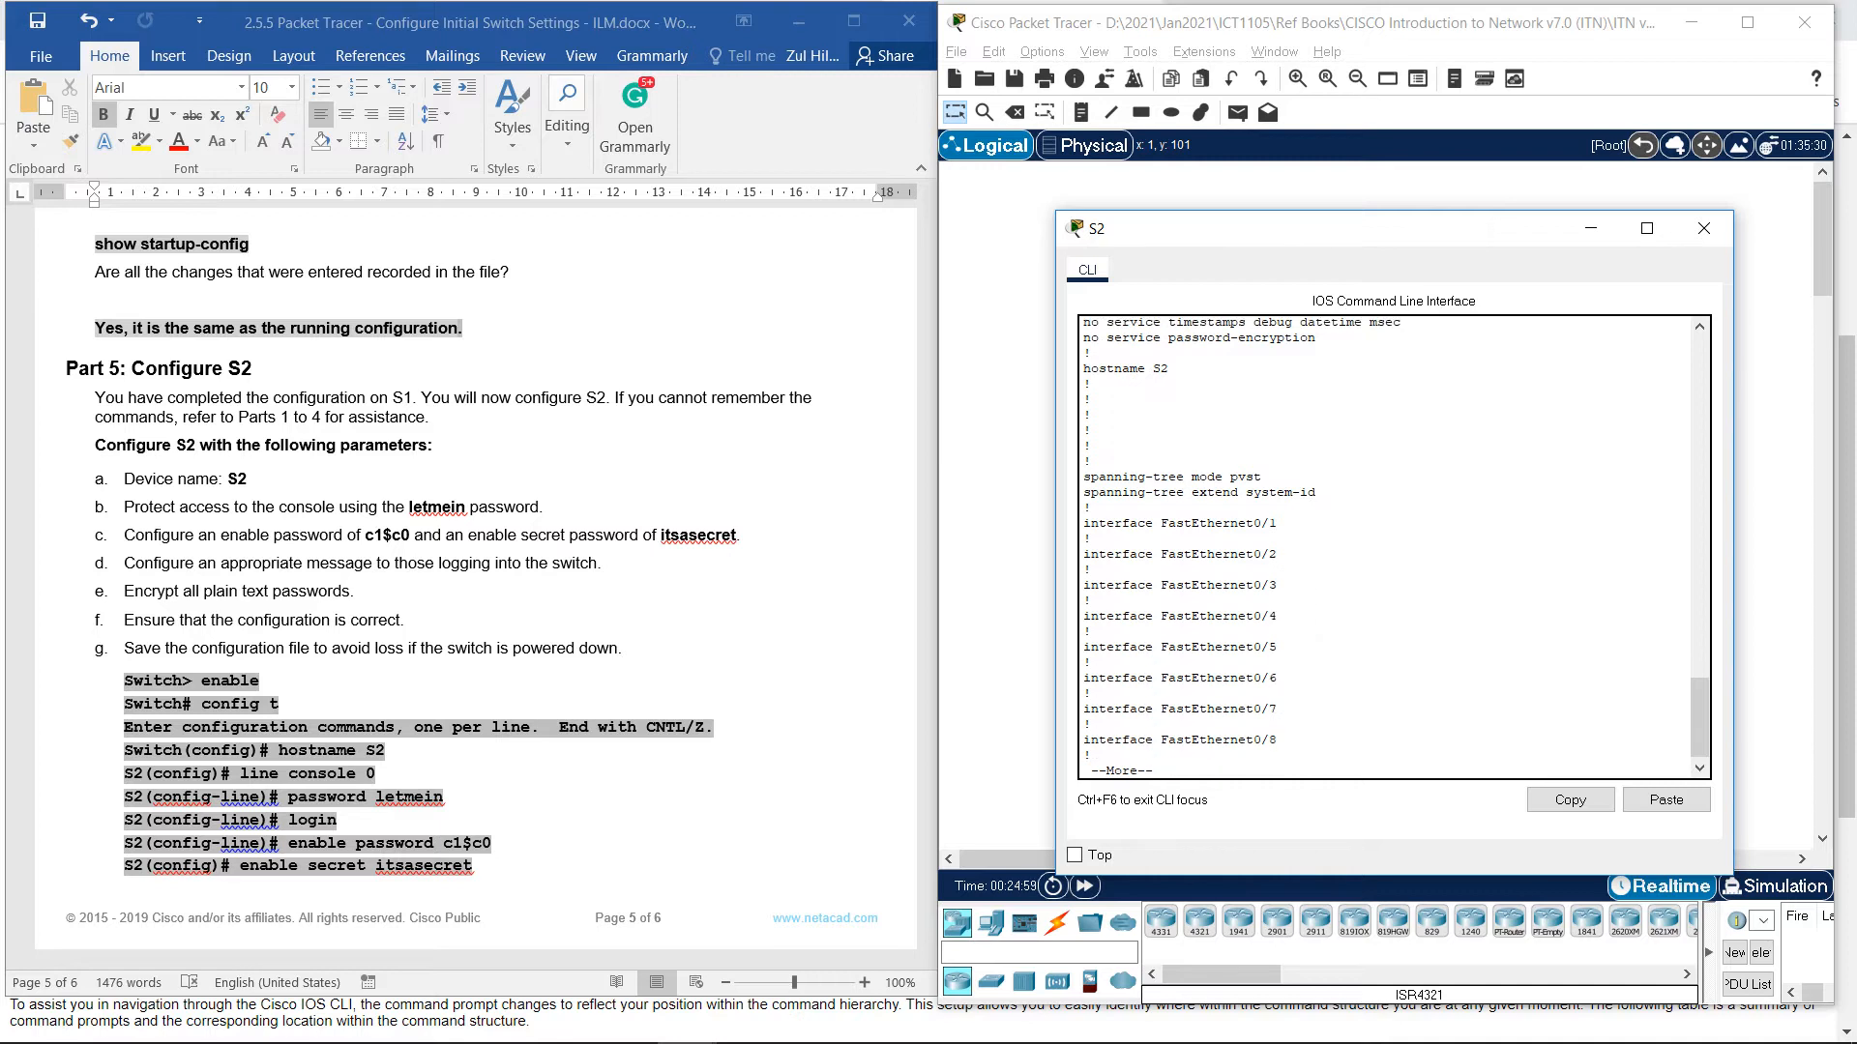
{"action": "key", "text": "Return"}
{"action": "key", "text": "Return"}
{"action": "key", "text": "Return"}
{"action": "key", "text": "Return"}
{"action": "key", "text": "Return"}
{"action": "key", "text": "Return"}
{"action": "key", "text": "Return"}
{"action": "key", "text": "Return"}
{"action": "key", "text": "Return"}
{"action": "key", "text": "Return"}
{"action": "key", "text": "Return"}
{"action": "key", "text": "Return"}
{"action": "key", "text": "Return"}
{"action": "key", "text": "Return"}
{"action": "key", "text": "Return"}
{"action": "key", "text": "Return"}
{"action": "key", "text": "Return"}
{"action": "key", "text": "Return"}
{"action": "key", "text": "Return"}
{"action": "key", "text": "Return"}
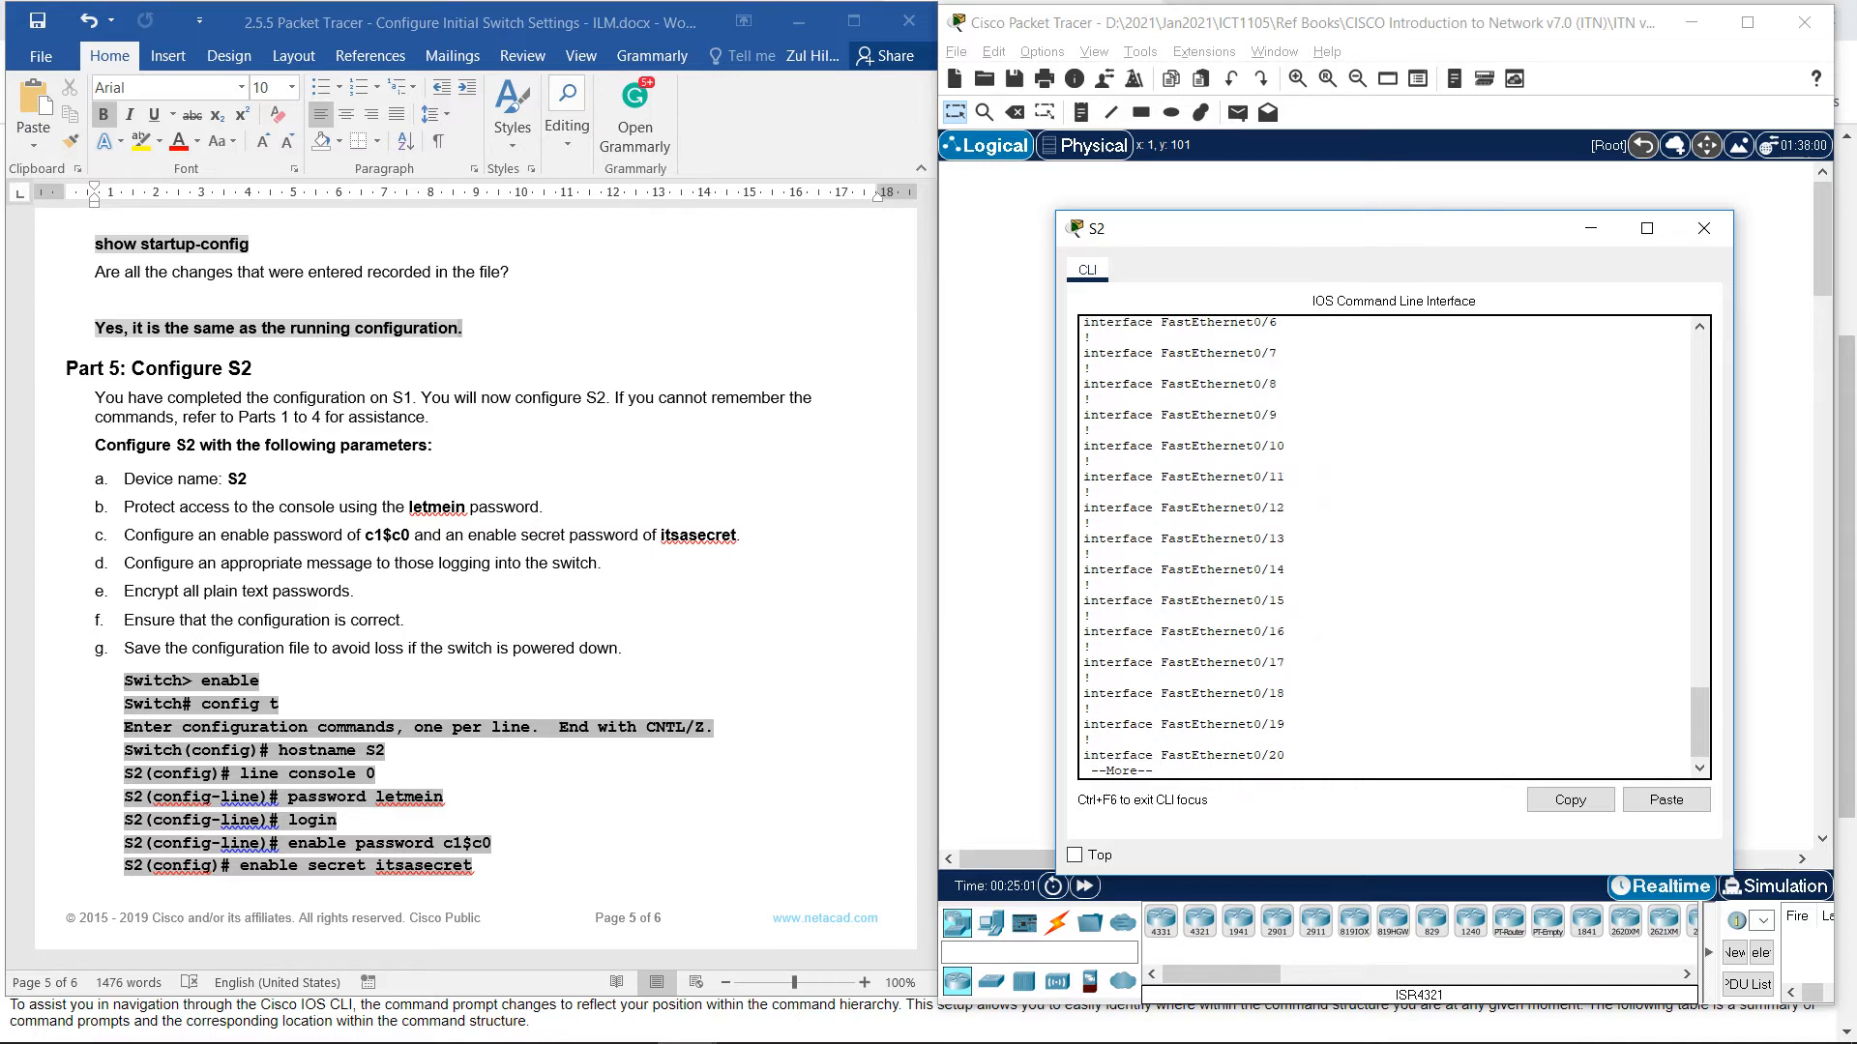
{"action": "key", "text": "Return"}
{"action": "key", "text": "Return"}
{"action": "key", "text": "Return"}
{"action": "key", "text": "Return"}
{"action": "key", "text": "Return"}
{"action": "key", "text": "Return"}
{"action": "key", "text": "Return"}
{"action": "key", "text": "Return"}
{"action": "key", "text": "Return"}
{"action": "key", "text": "Return"}
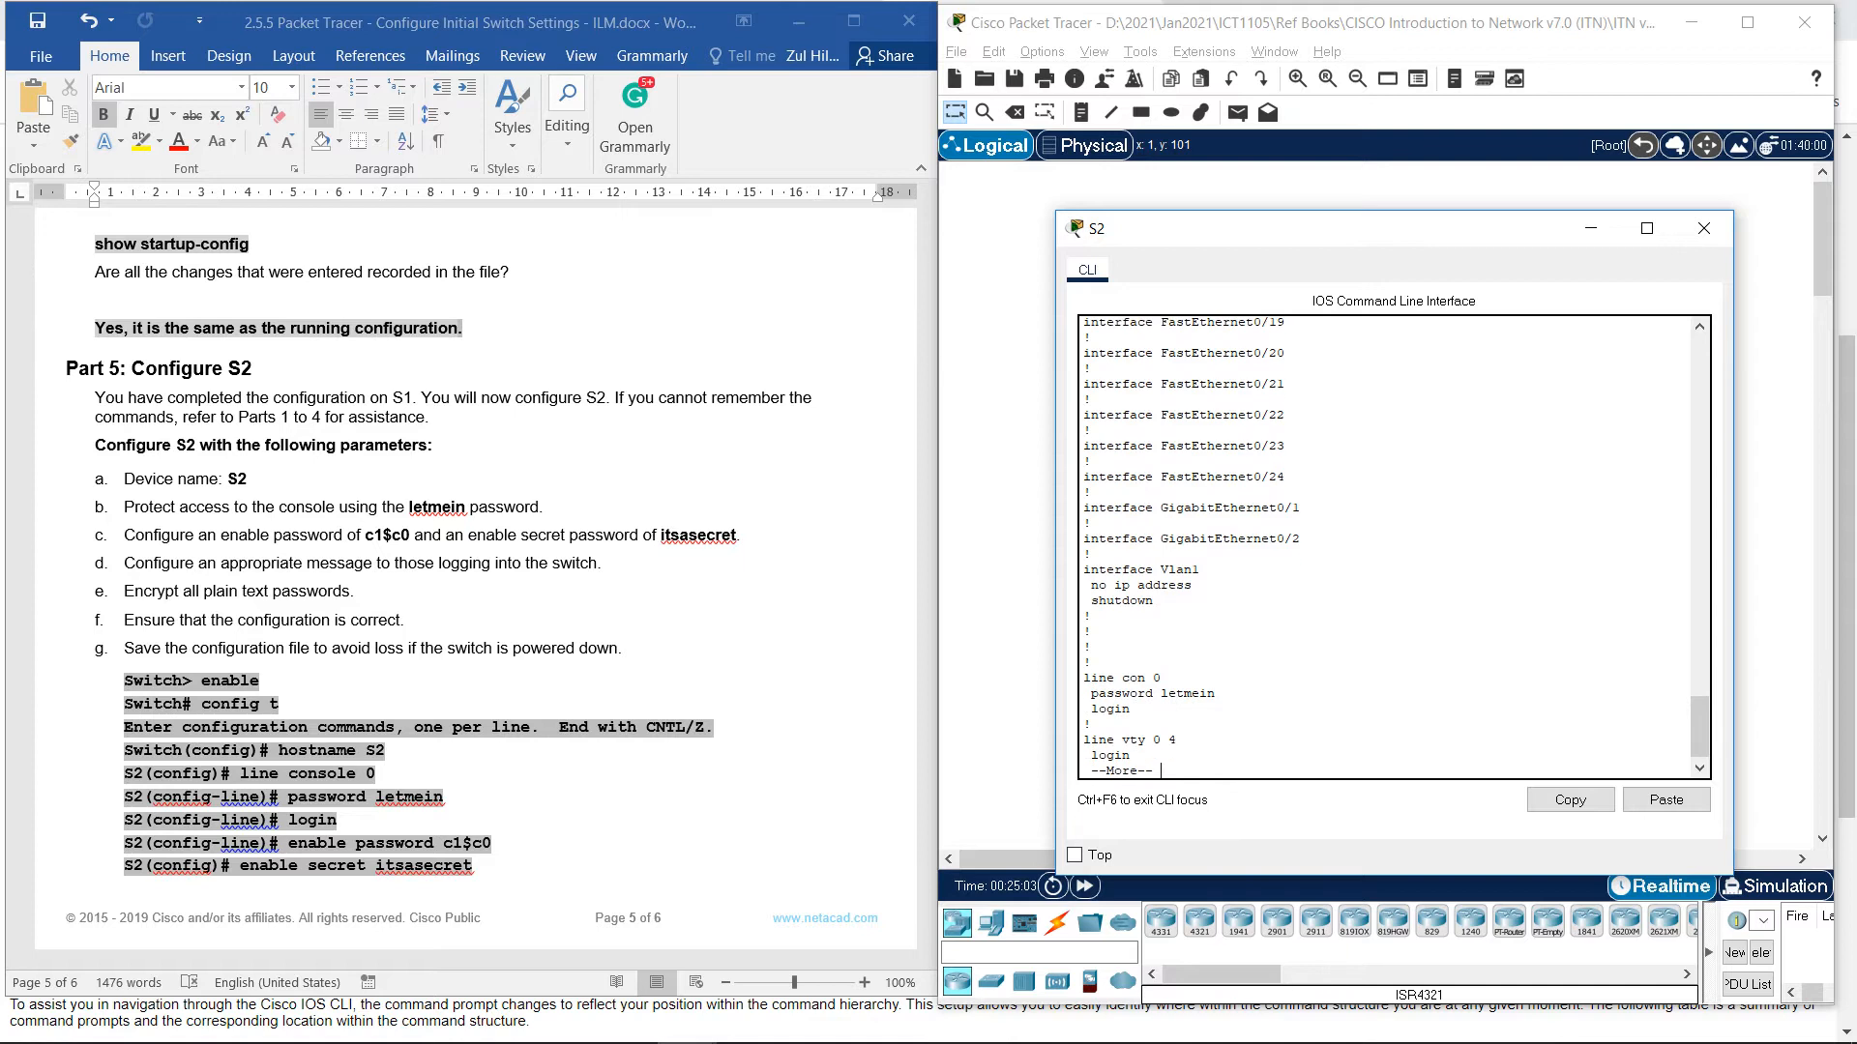
{"action": "key", "text": "Return"}
{"action": "key", "text": "Return"}
{"action": "key", "text": "Return"}
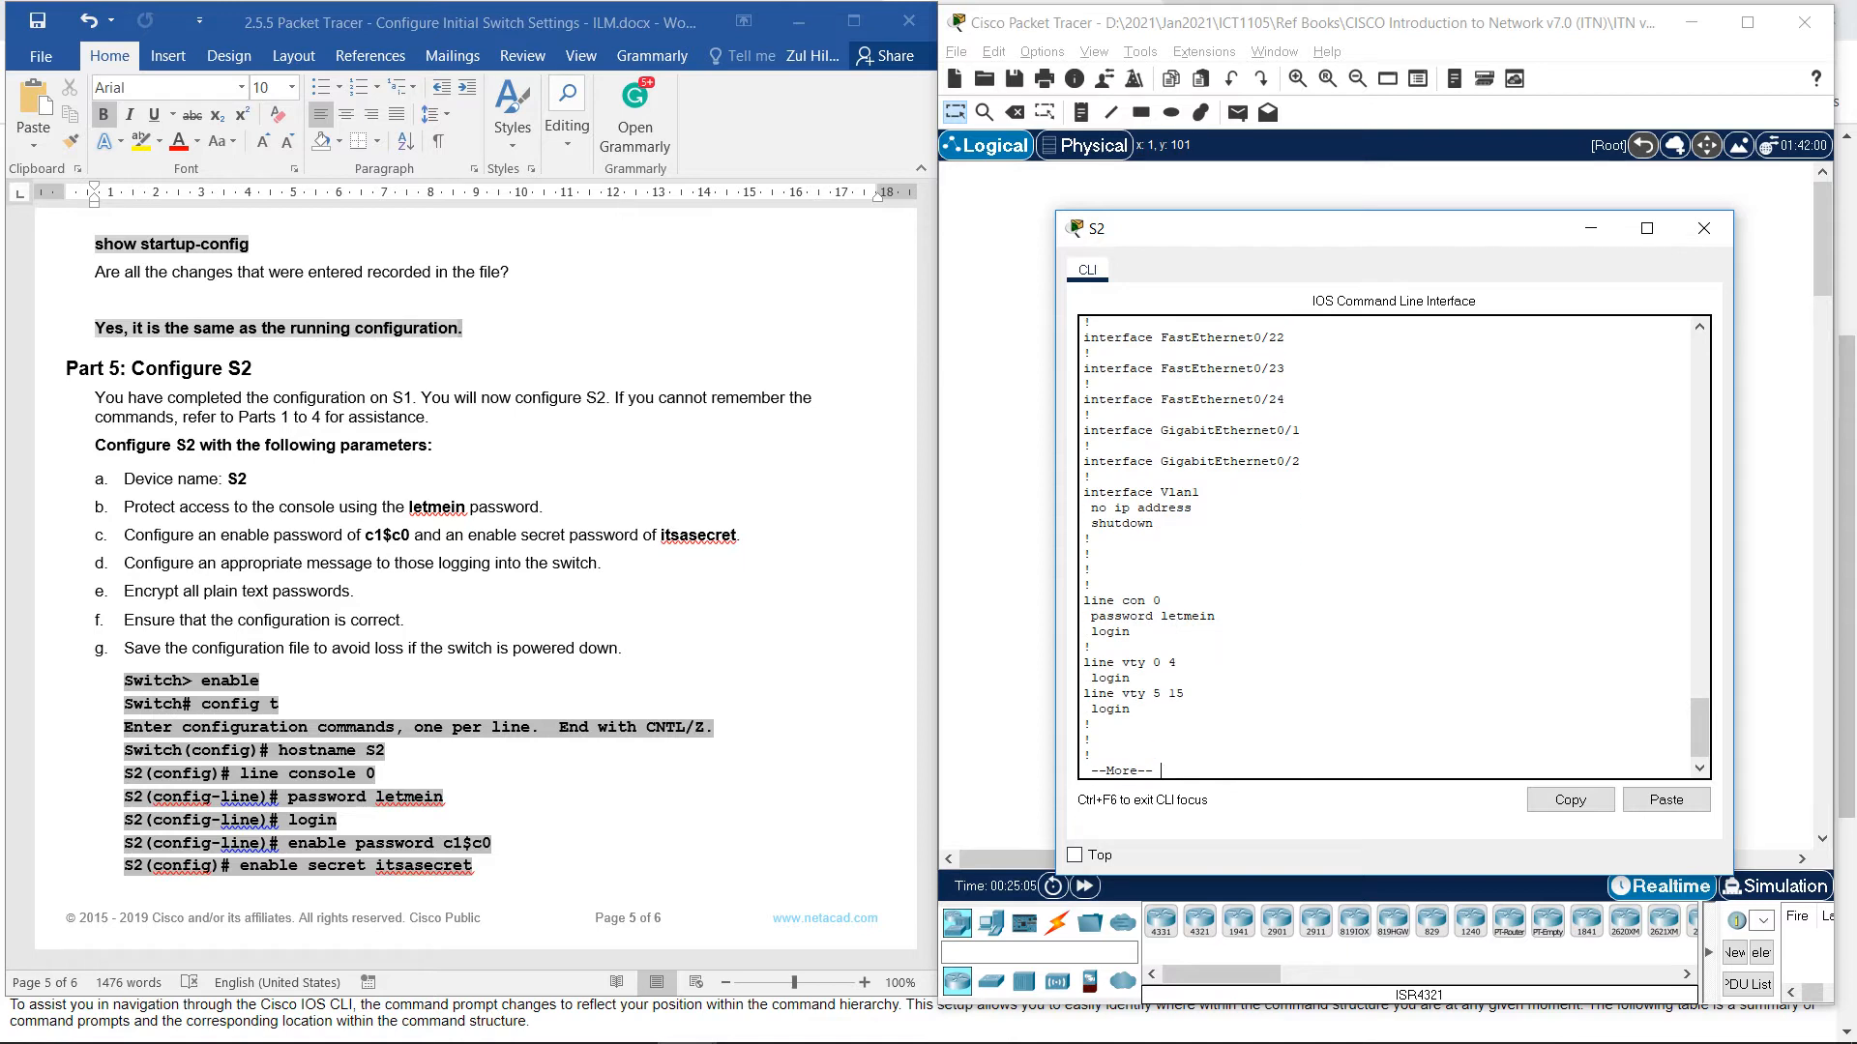
{"action": "key", "text": "Return"}
{"action": "key", "text": "Return"}
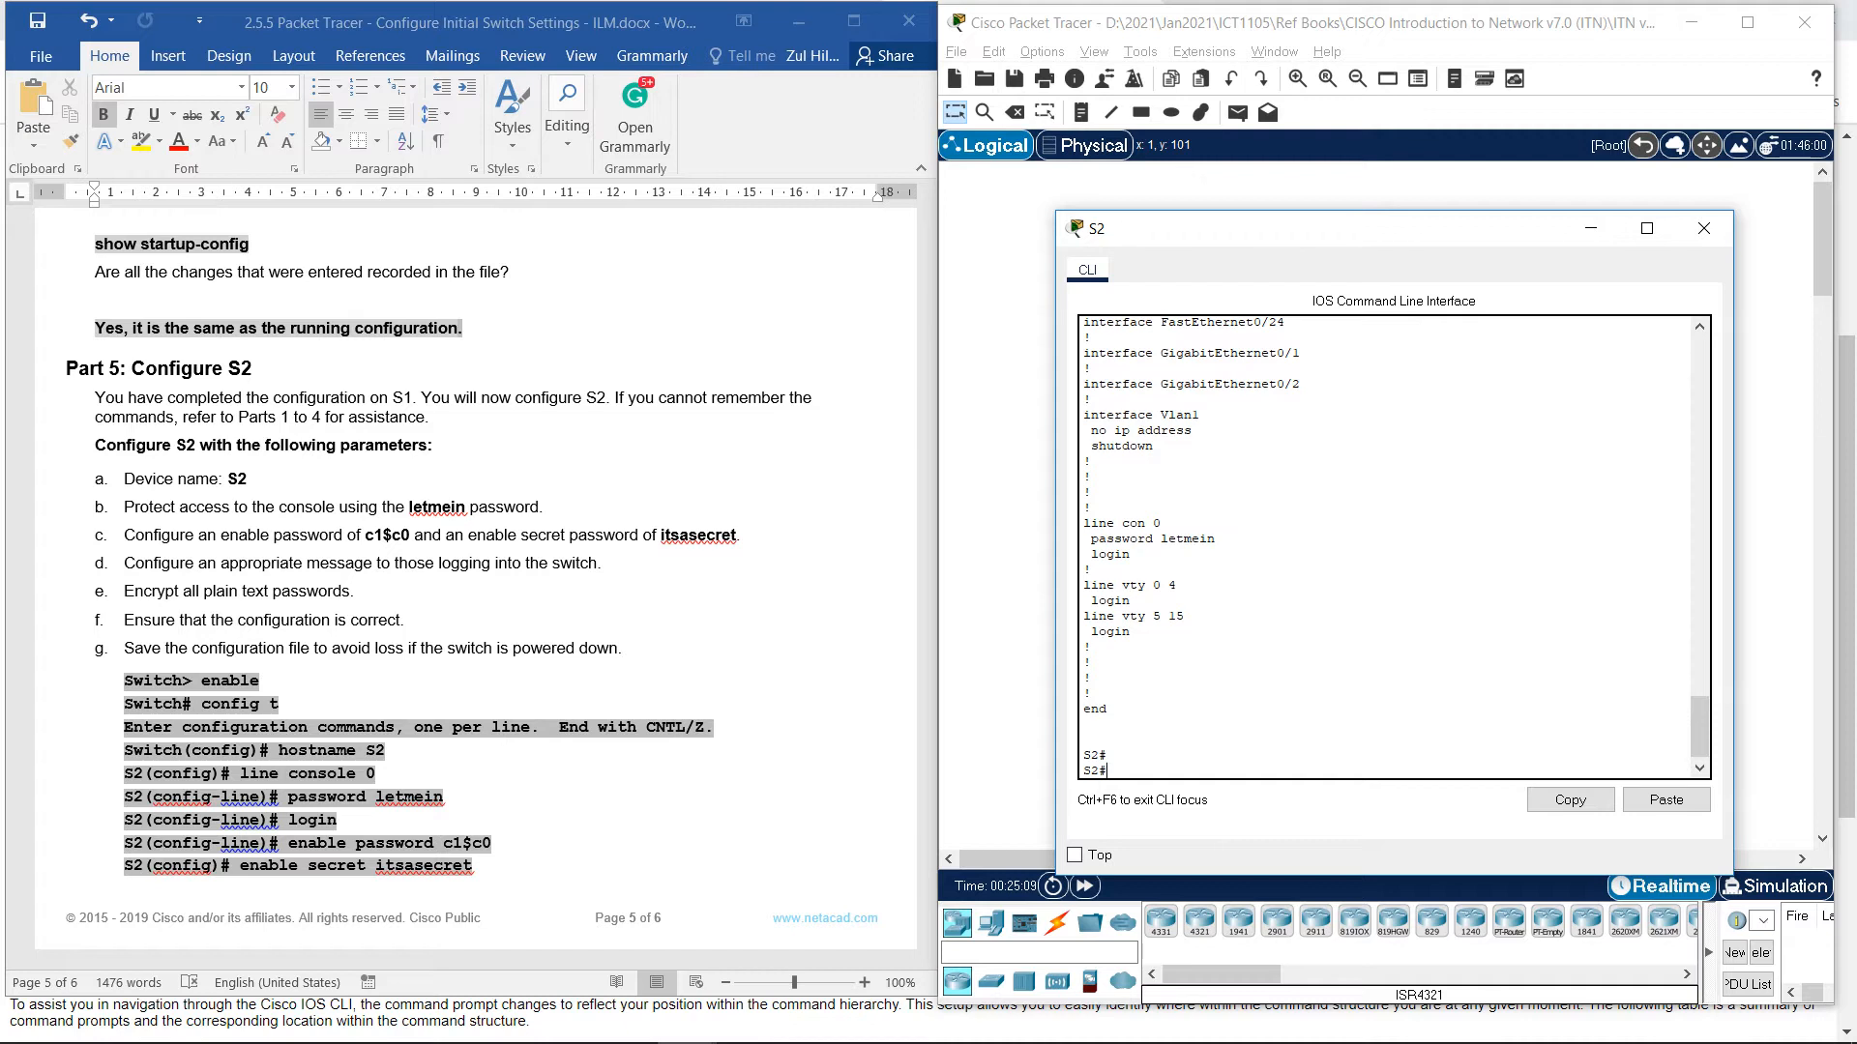
Enter configure terminal on S2 and set the worksheet's enable password.
{"action": "type", "text": "con"}
{"action": "key", "text": "Tab"}
{"action": "type", "text": "f"}
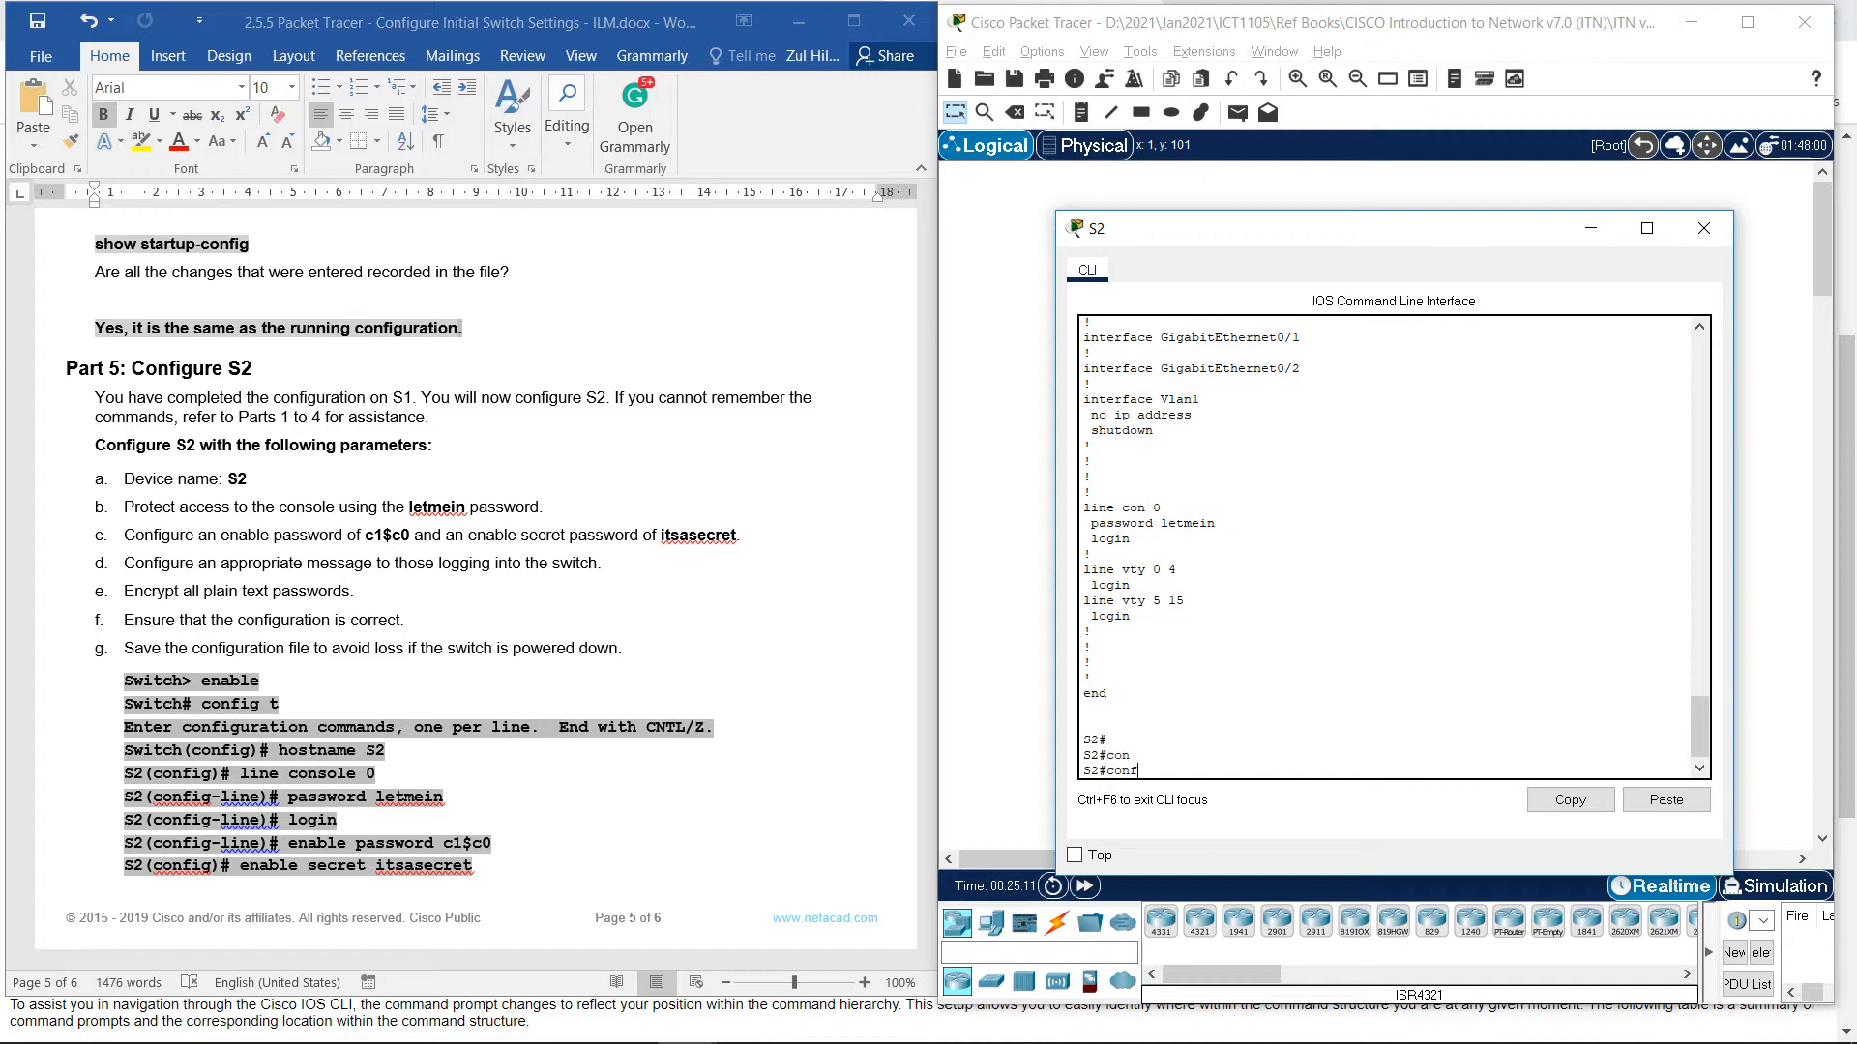
{"action": "type", "text": " t"}
{"action": "key", "text": "Tab"}
{"action": "key", "text": "Return"}
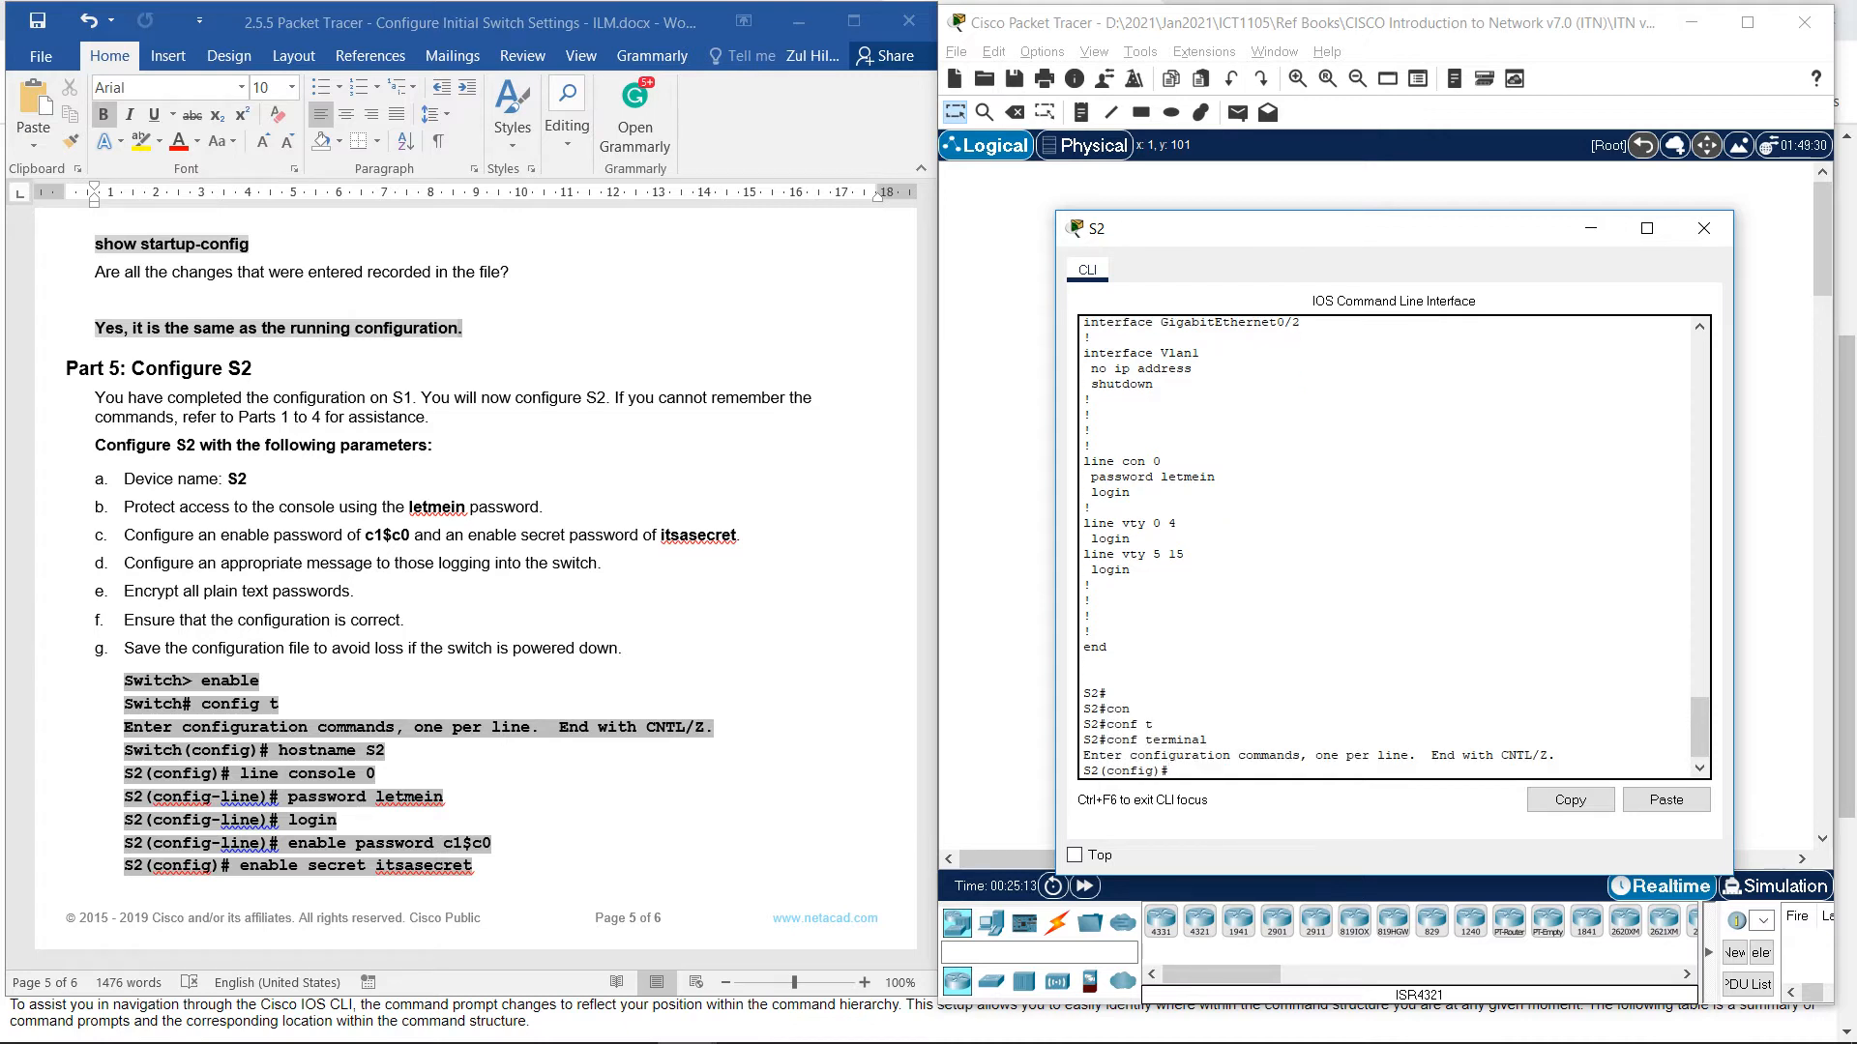
{"action": "type", "text": "enab"}
{"action": "key", "text": "Tab"}
{"action": "type", "text": "pass"}
{"action": "key", "text": "Tab"}
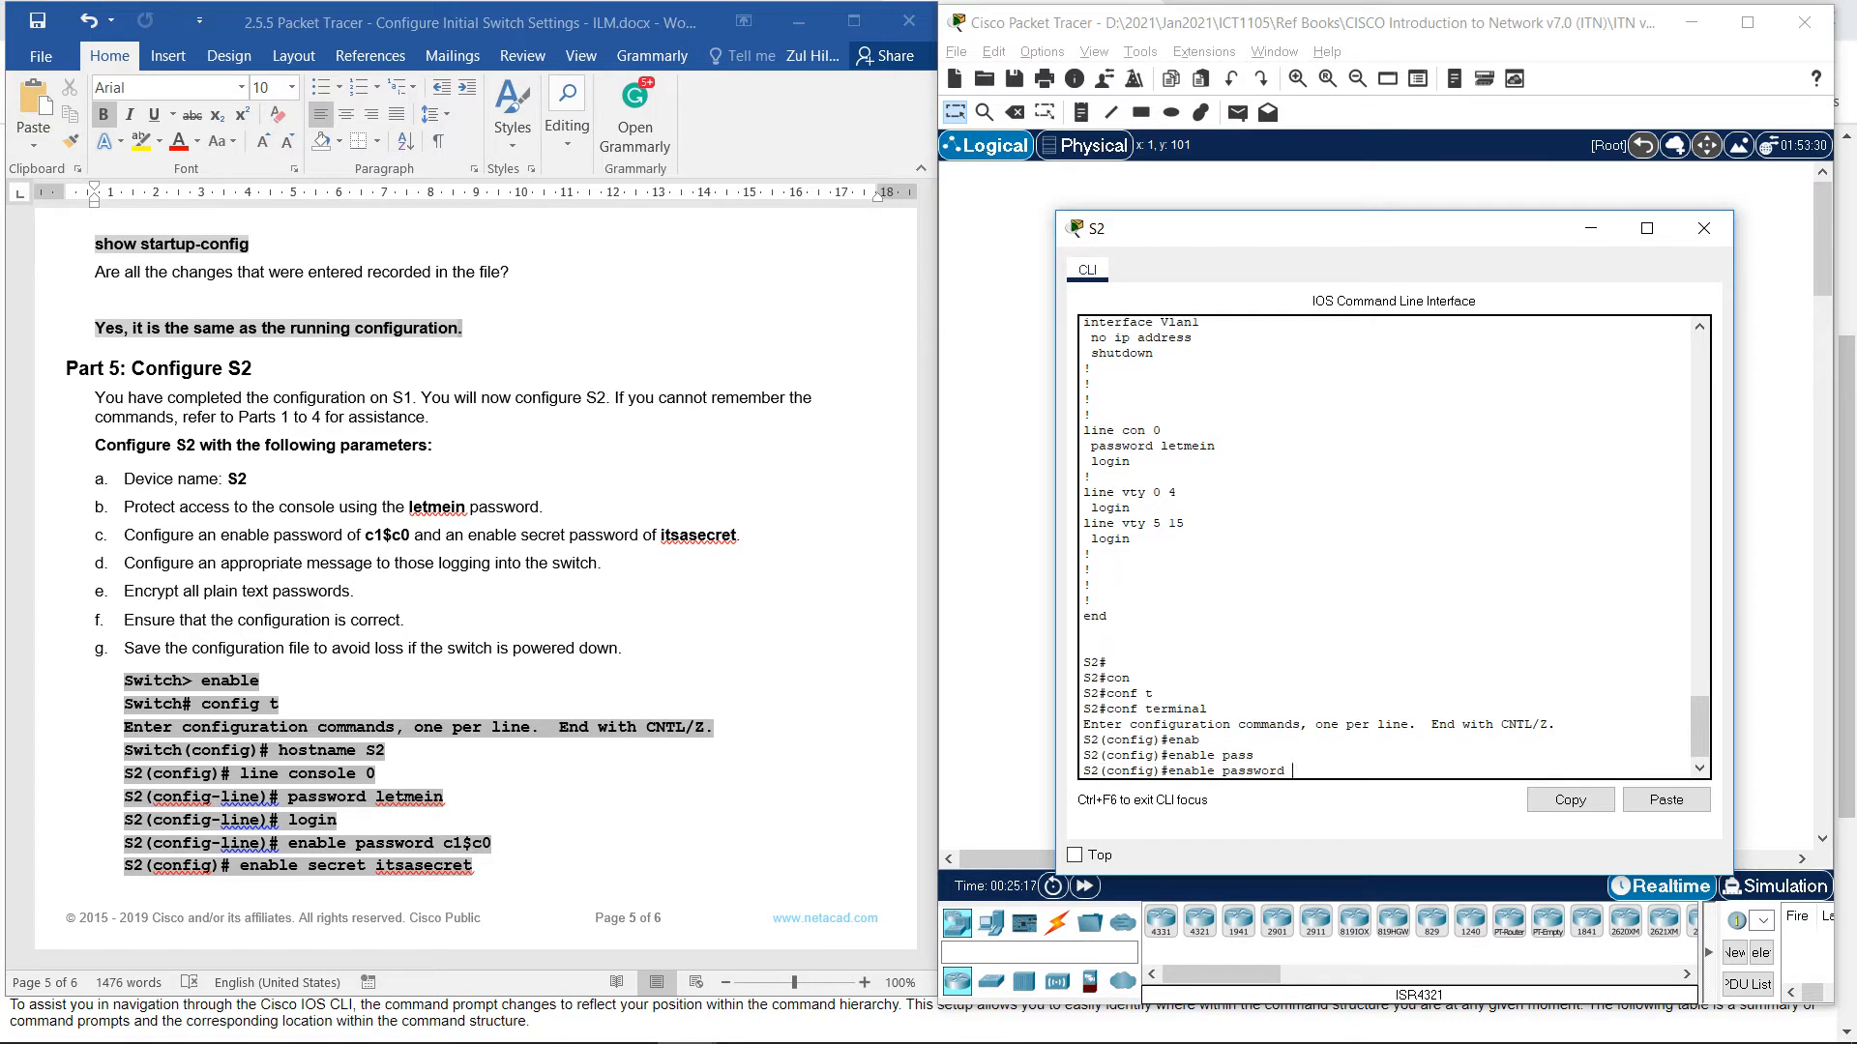
{"action": "type", "text": "cl"}
{"action": "type", "text": "$c0"}
{"action": "key", "text": "Return"}
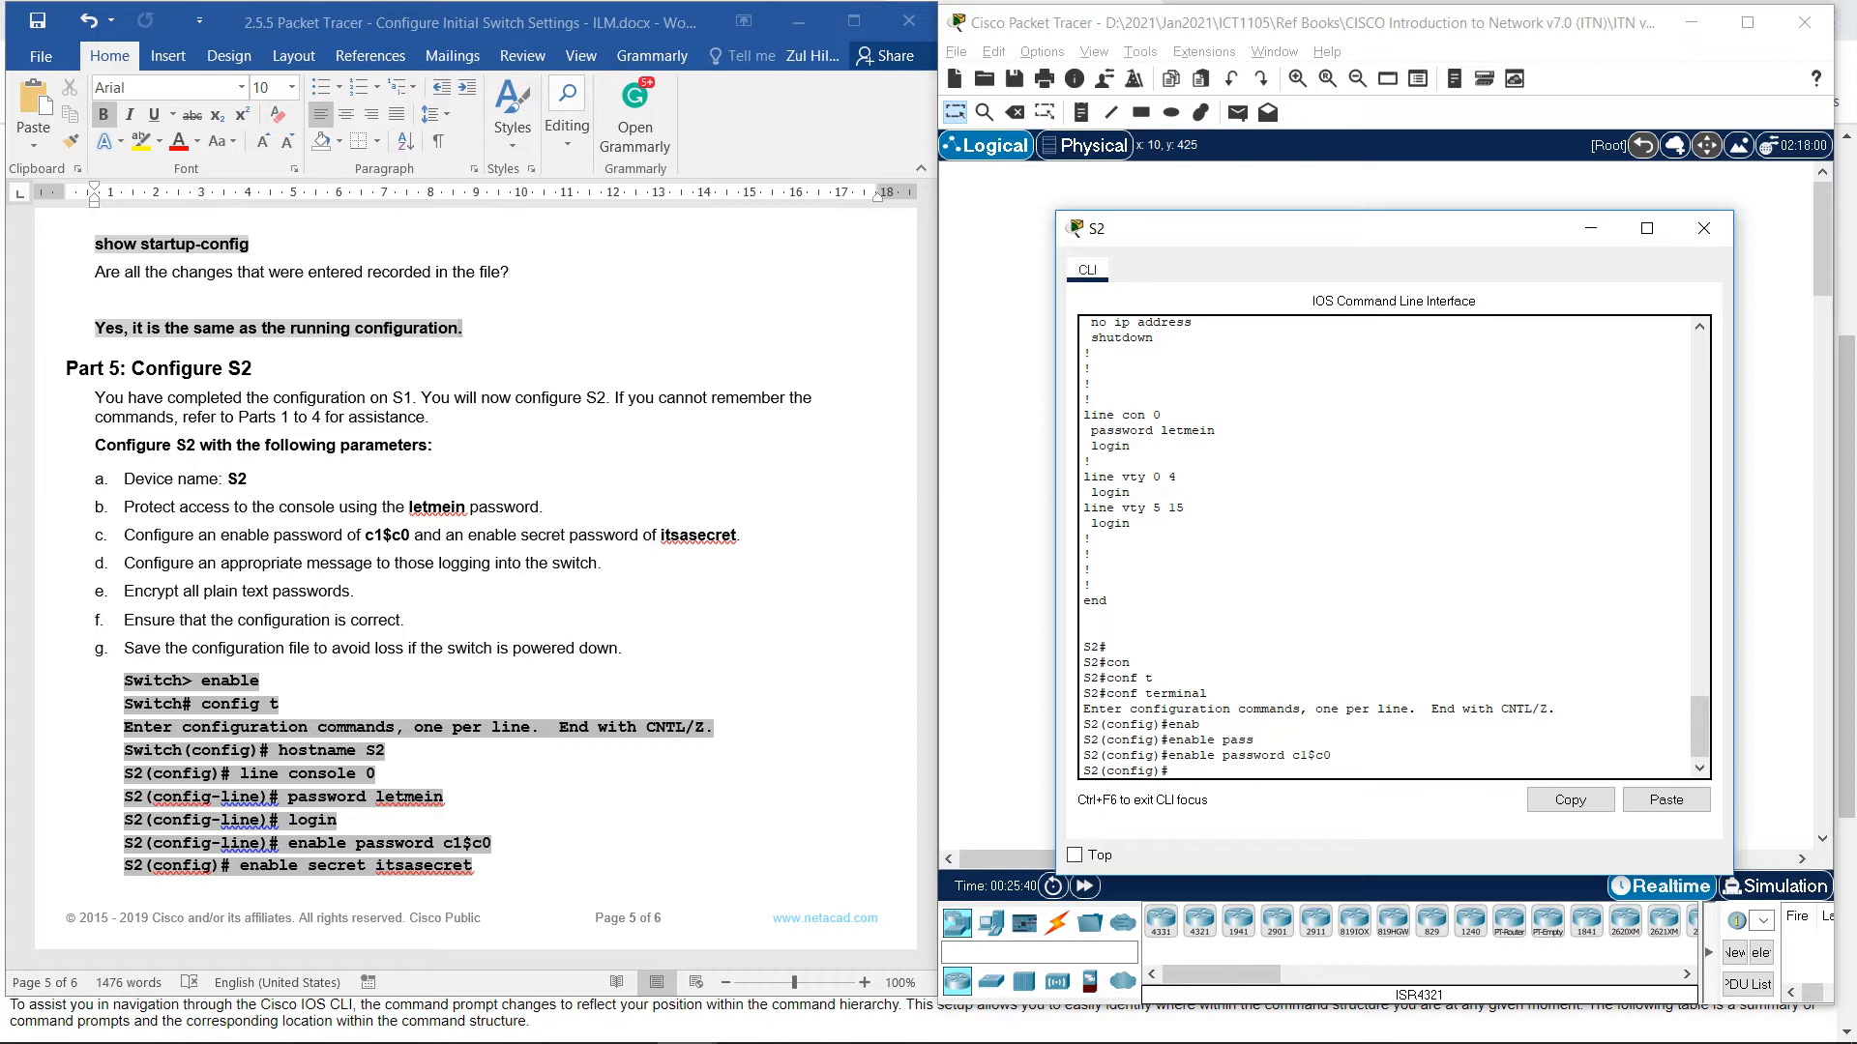
Correct the lab instructions' prompt text from S2(config-line)# to S2(config)#.
{"action": "left_click", "coordinate": [716, 563]}
{"action": "left_click_drag", "start_coordinate": [288, 844], "coordinate": [162, 844]}
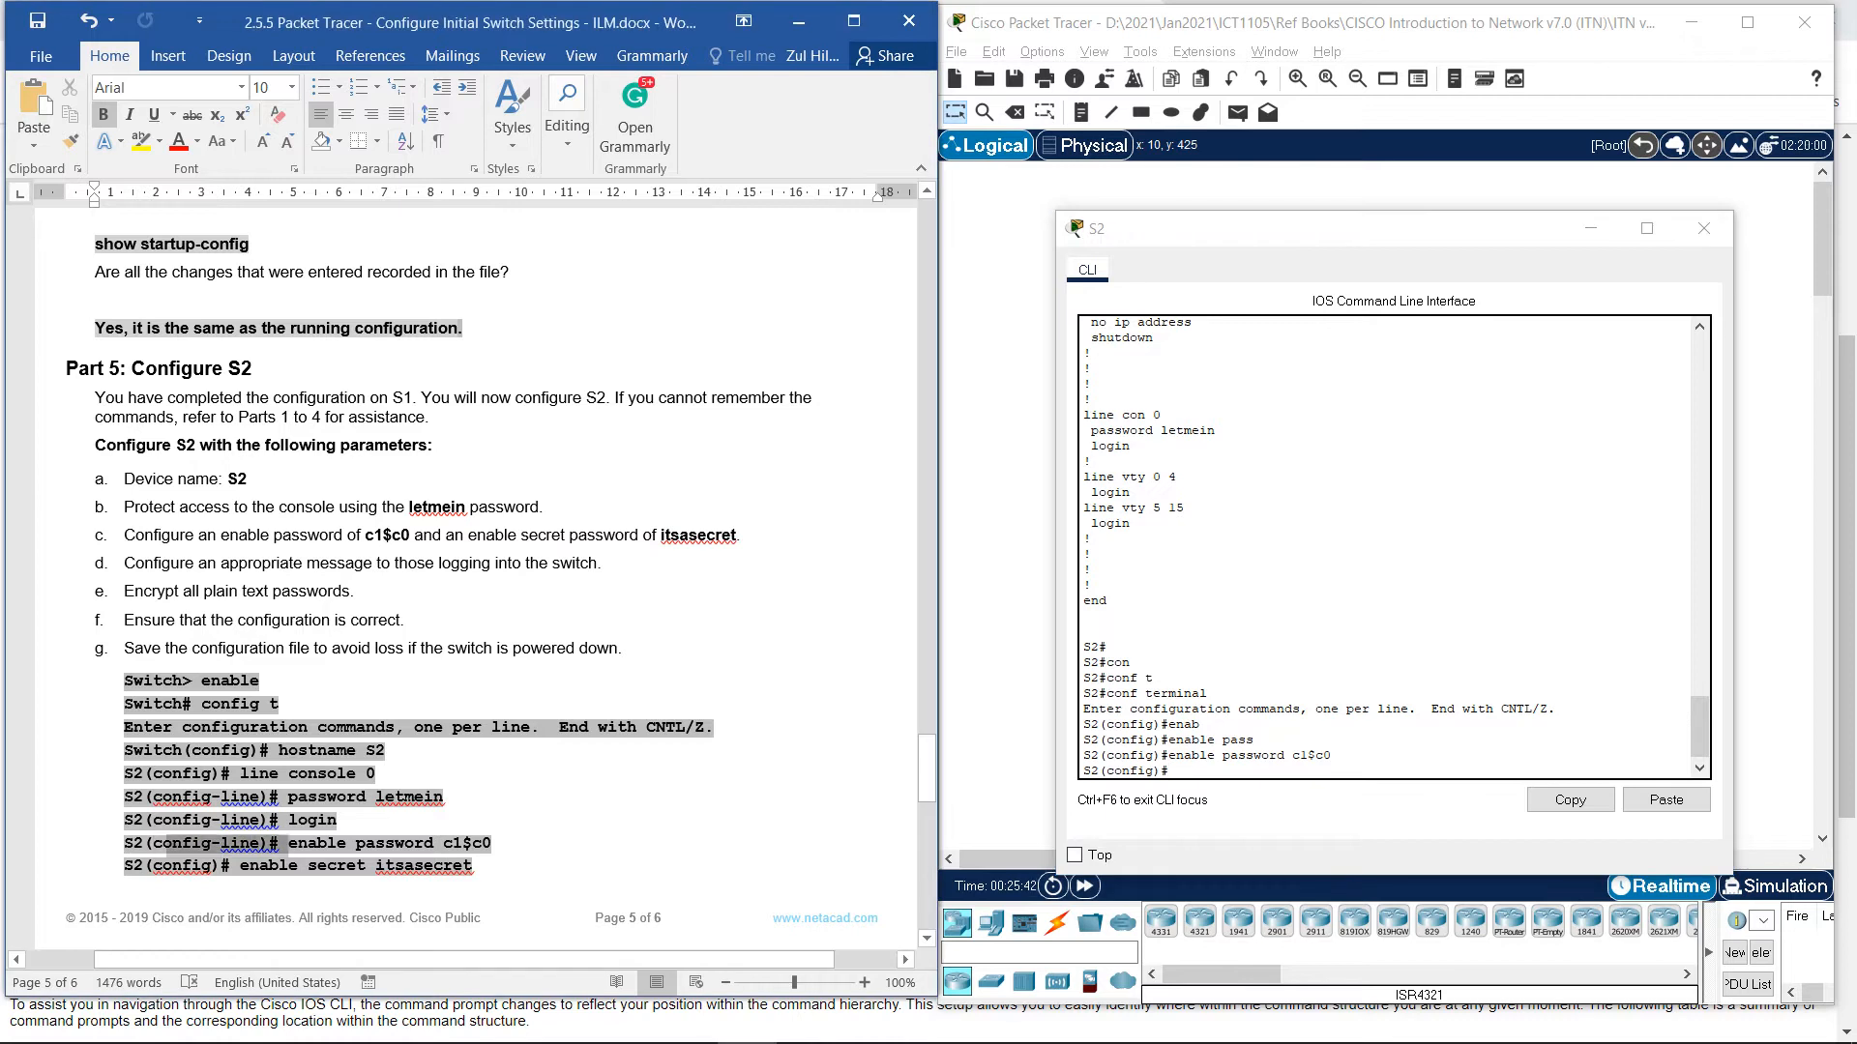
{"action": "left_click", "coordinate": [241, 844]}
{"action": "key", "text": "BackSpace"}
{"action": "key", "text": "BackSpace"}
{"action": "key", "text": "BackSpace"}
{"action": "key", "text": "BackSpace"}
{"action": "key", "text": "BackSpace"}
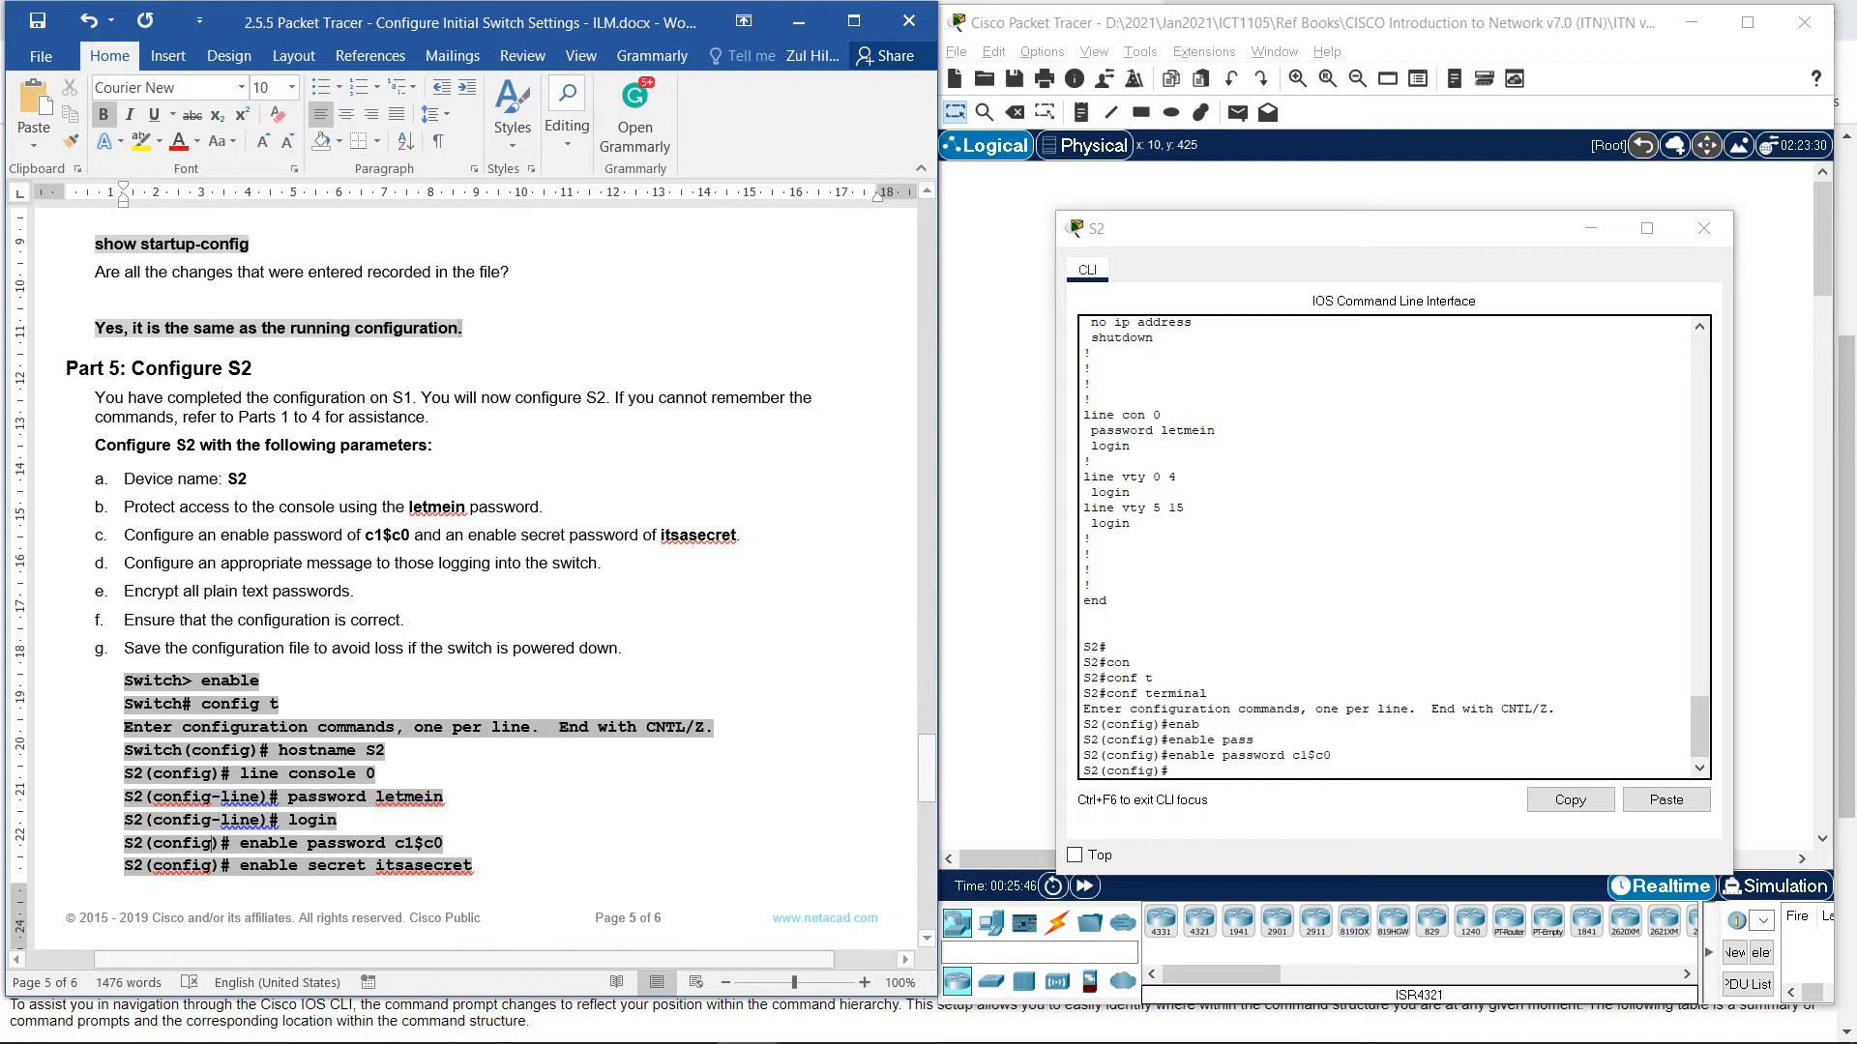
{"action": "left_click", "coordinate": [1199, 769]}
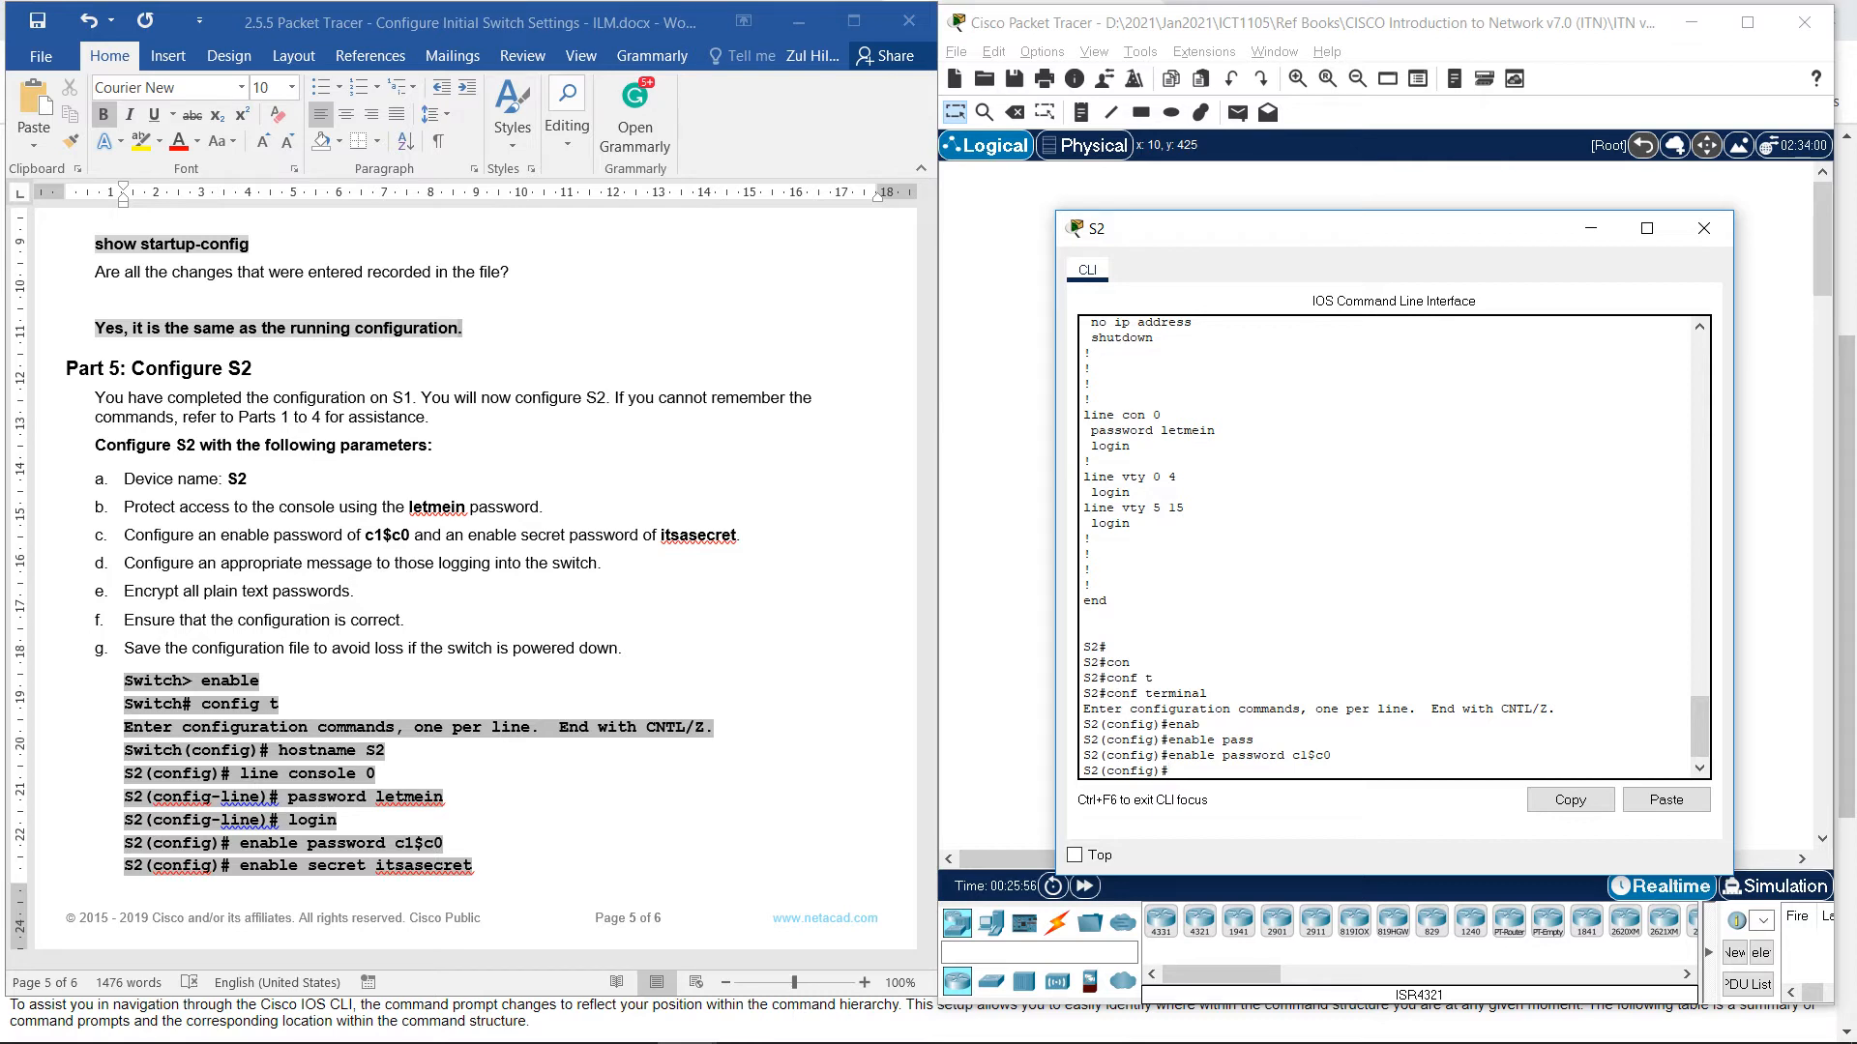
Set S2's enable secret to the worksheet's secret password.
{"action": "type", "text": "enable"}
{"action": "key", "text": "Tab"}
{"action": "type", "text": "se"}
{"action": "key", "text": "Tab"}
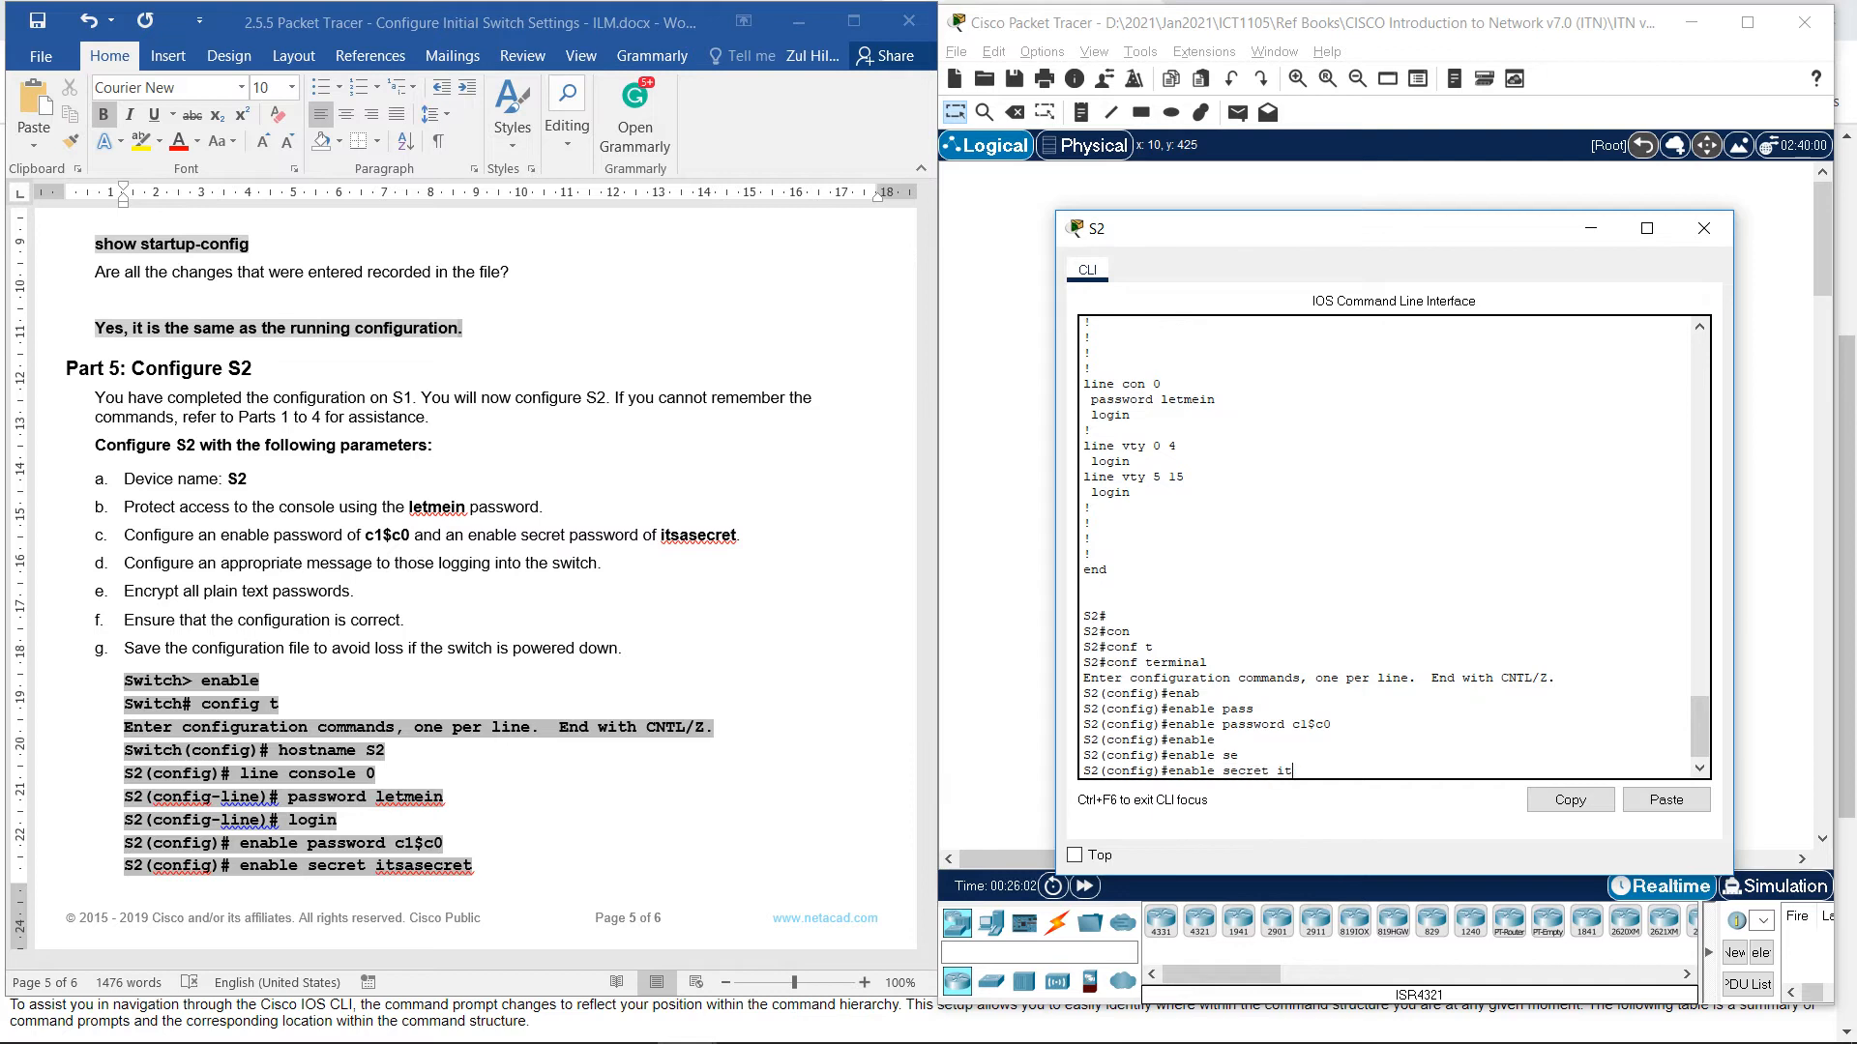
{"action": "type", "text": "itsasecret"}
{"action": "key", "text": "Return"}
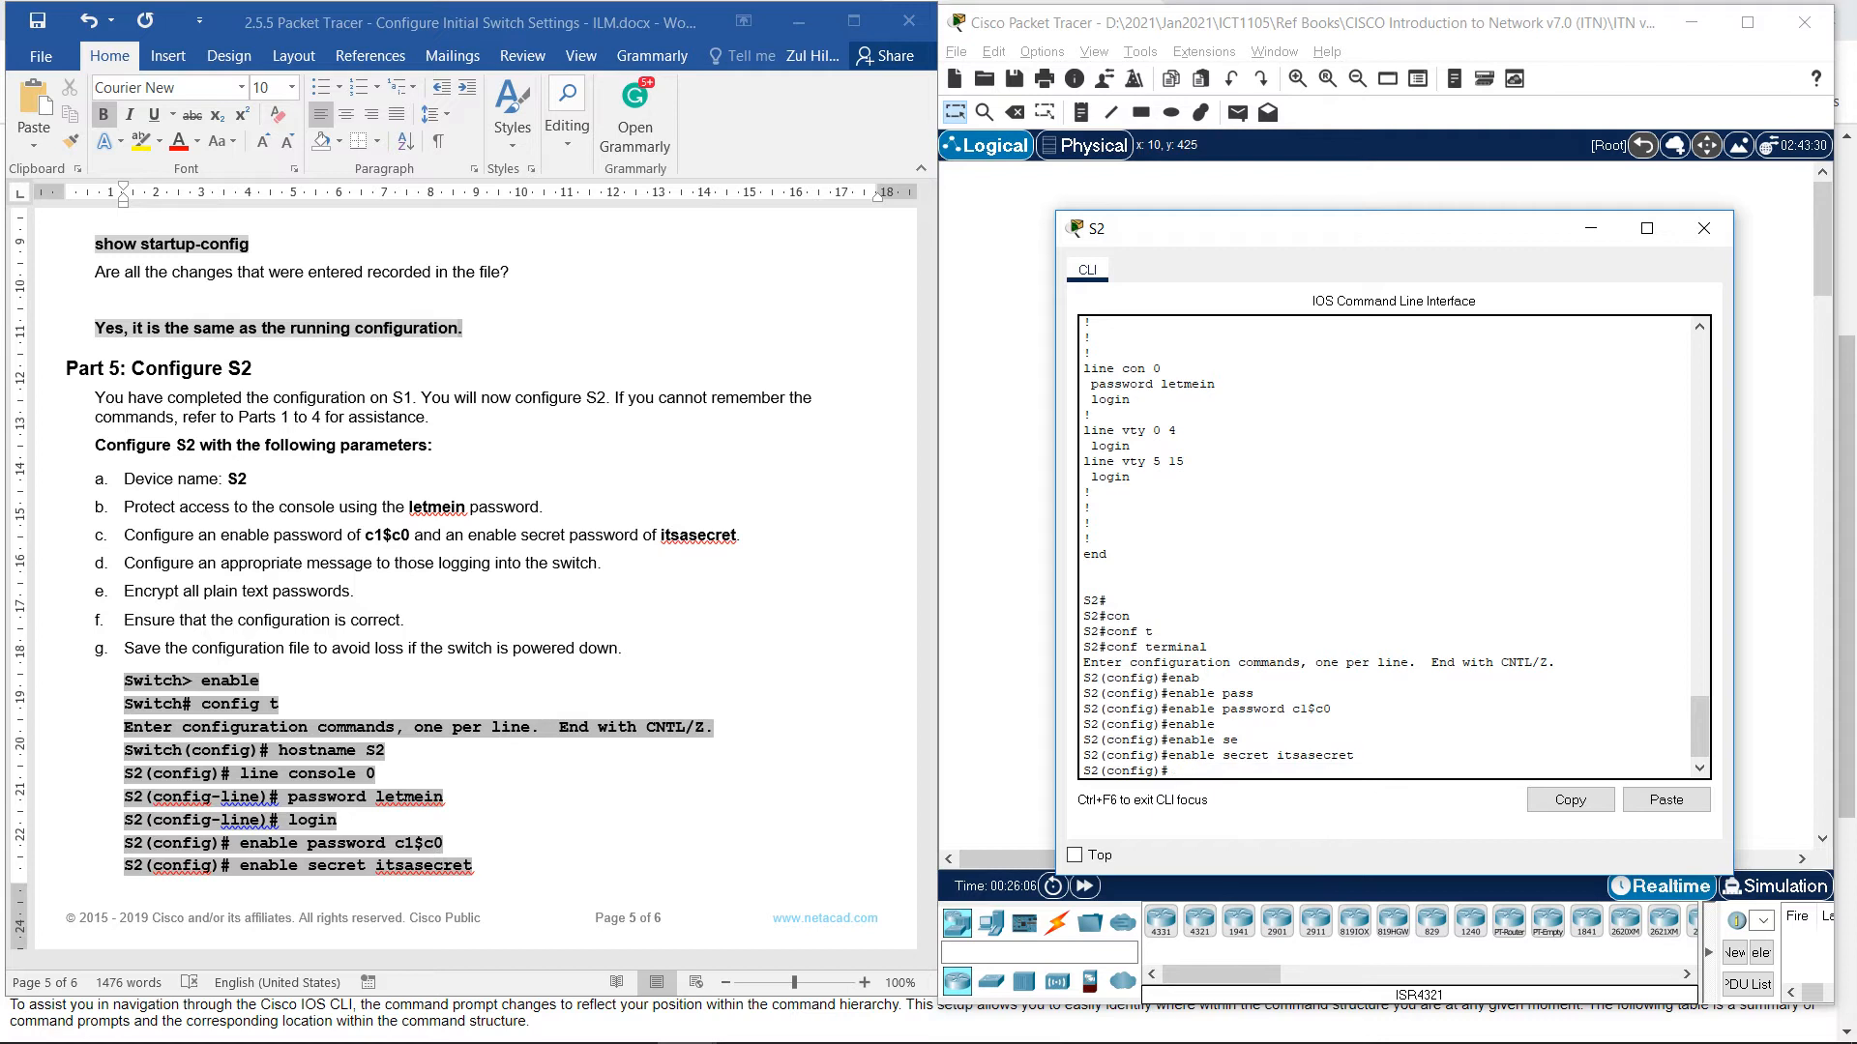
Set S2's banner motd to "Don't Simply Enter" using $ delimiters.
{"action": "scroll", "coordinate": [474, 580], "scroll_direction": "down", "scroll_amount": 10}
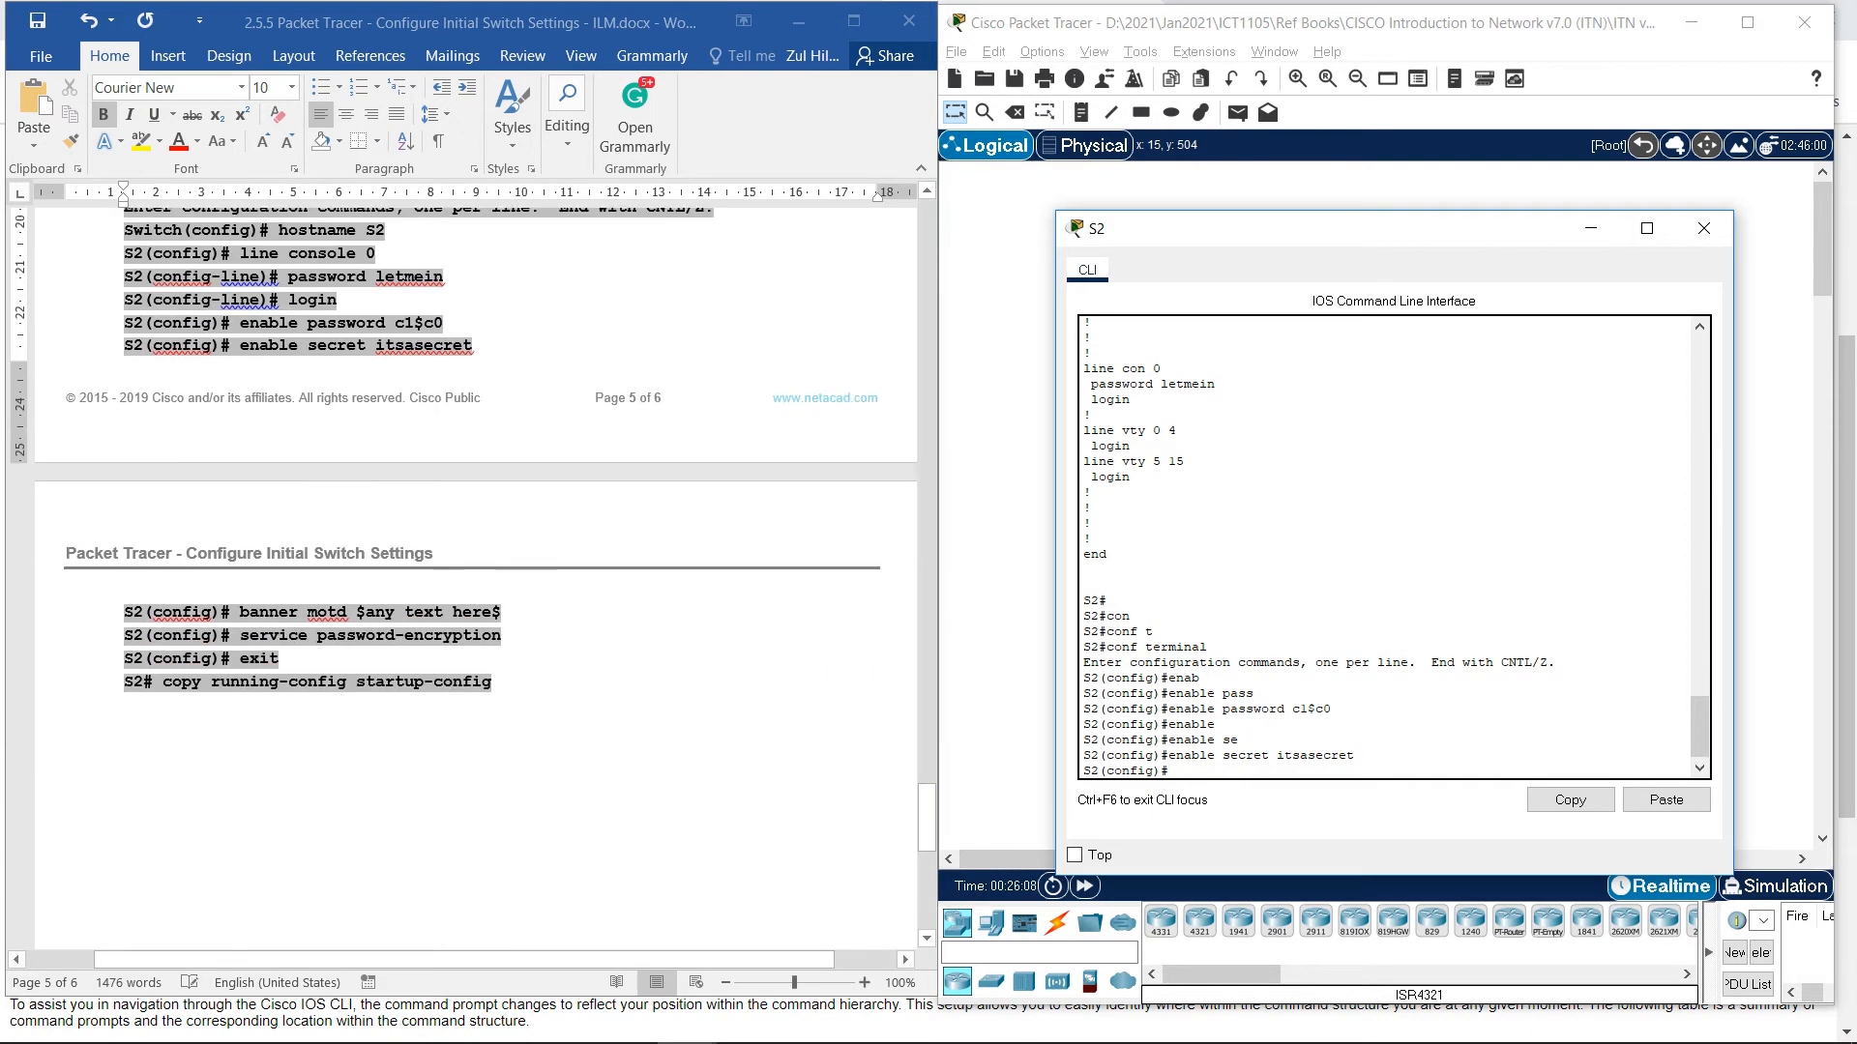
{"action": "scroll", "coordinate": [474, 581], "scroll_direction": "up", "scroll_amount": 5}
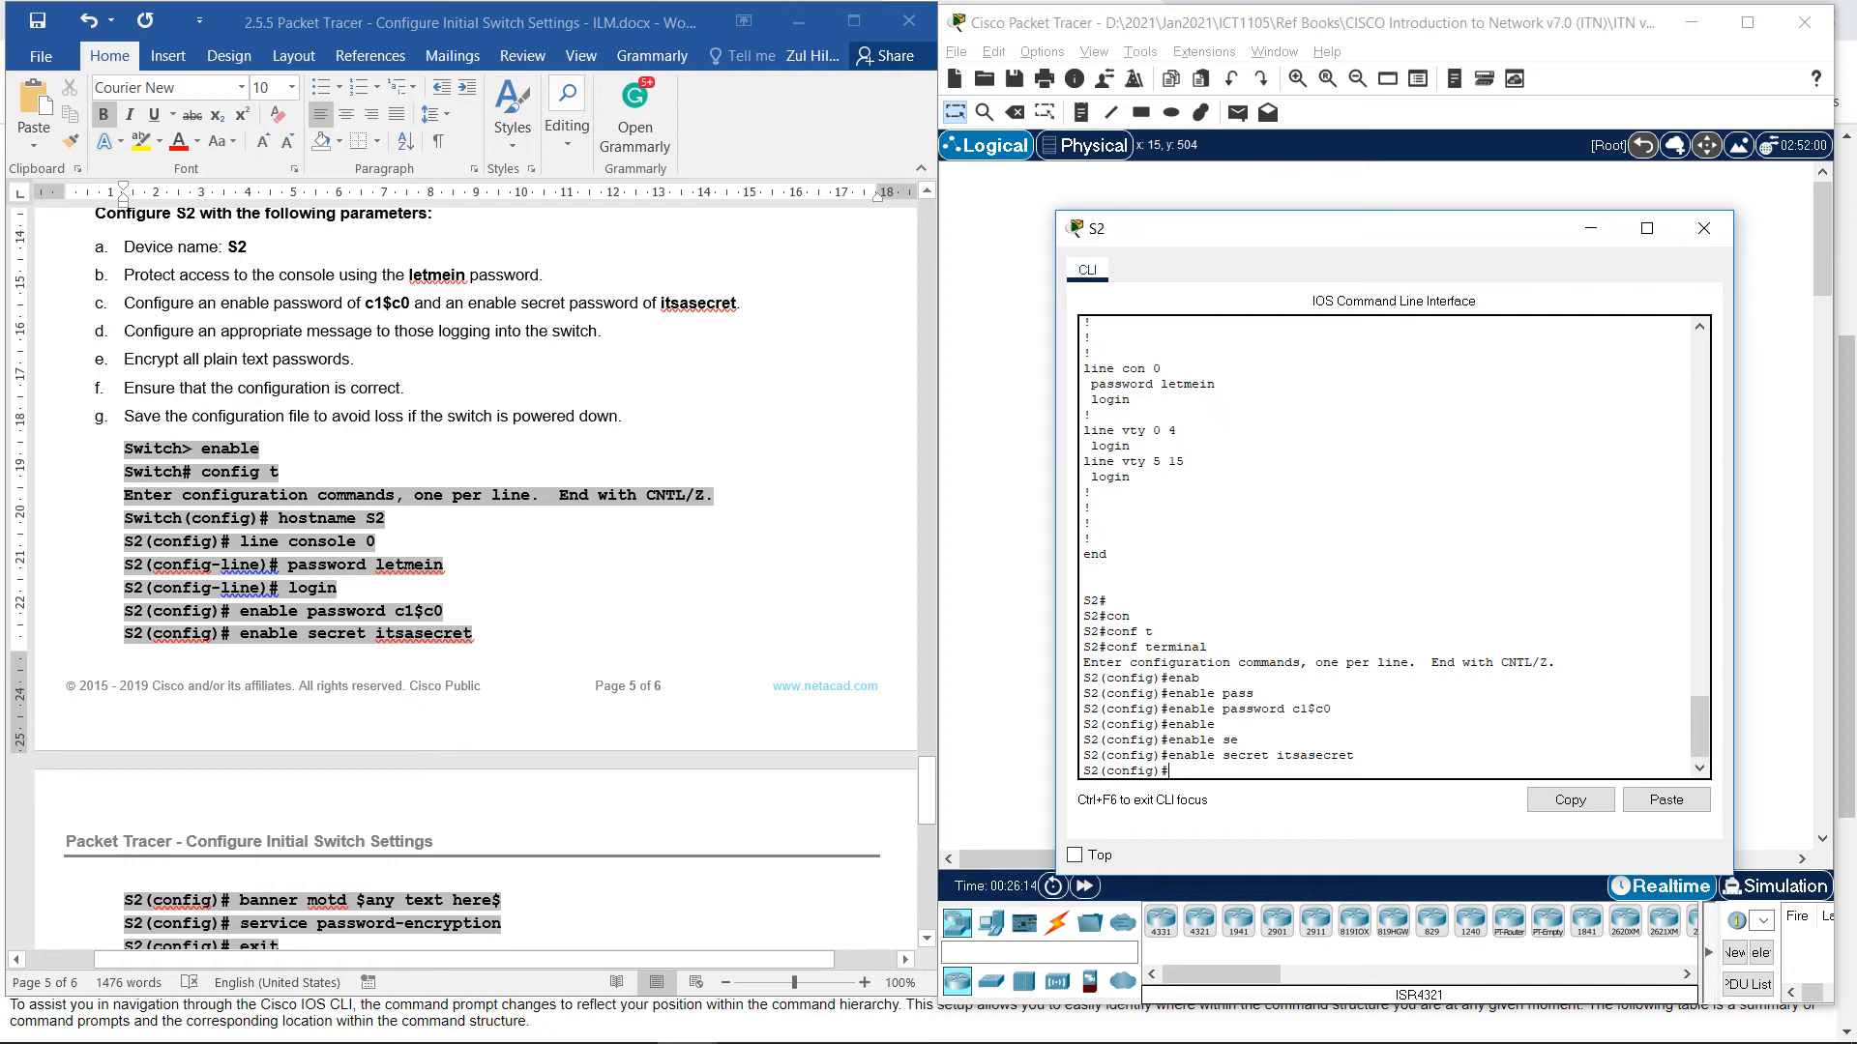
{"action": "scroll", "coordinate": [474, 580], "scroll_direction": "down", "scroll_amount": 1}
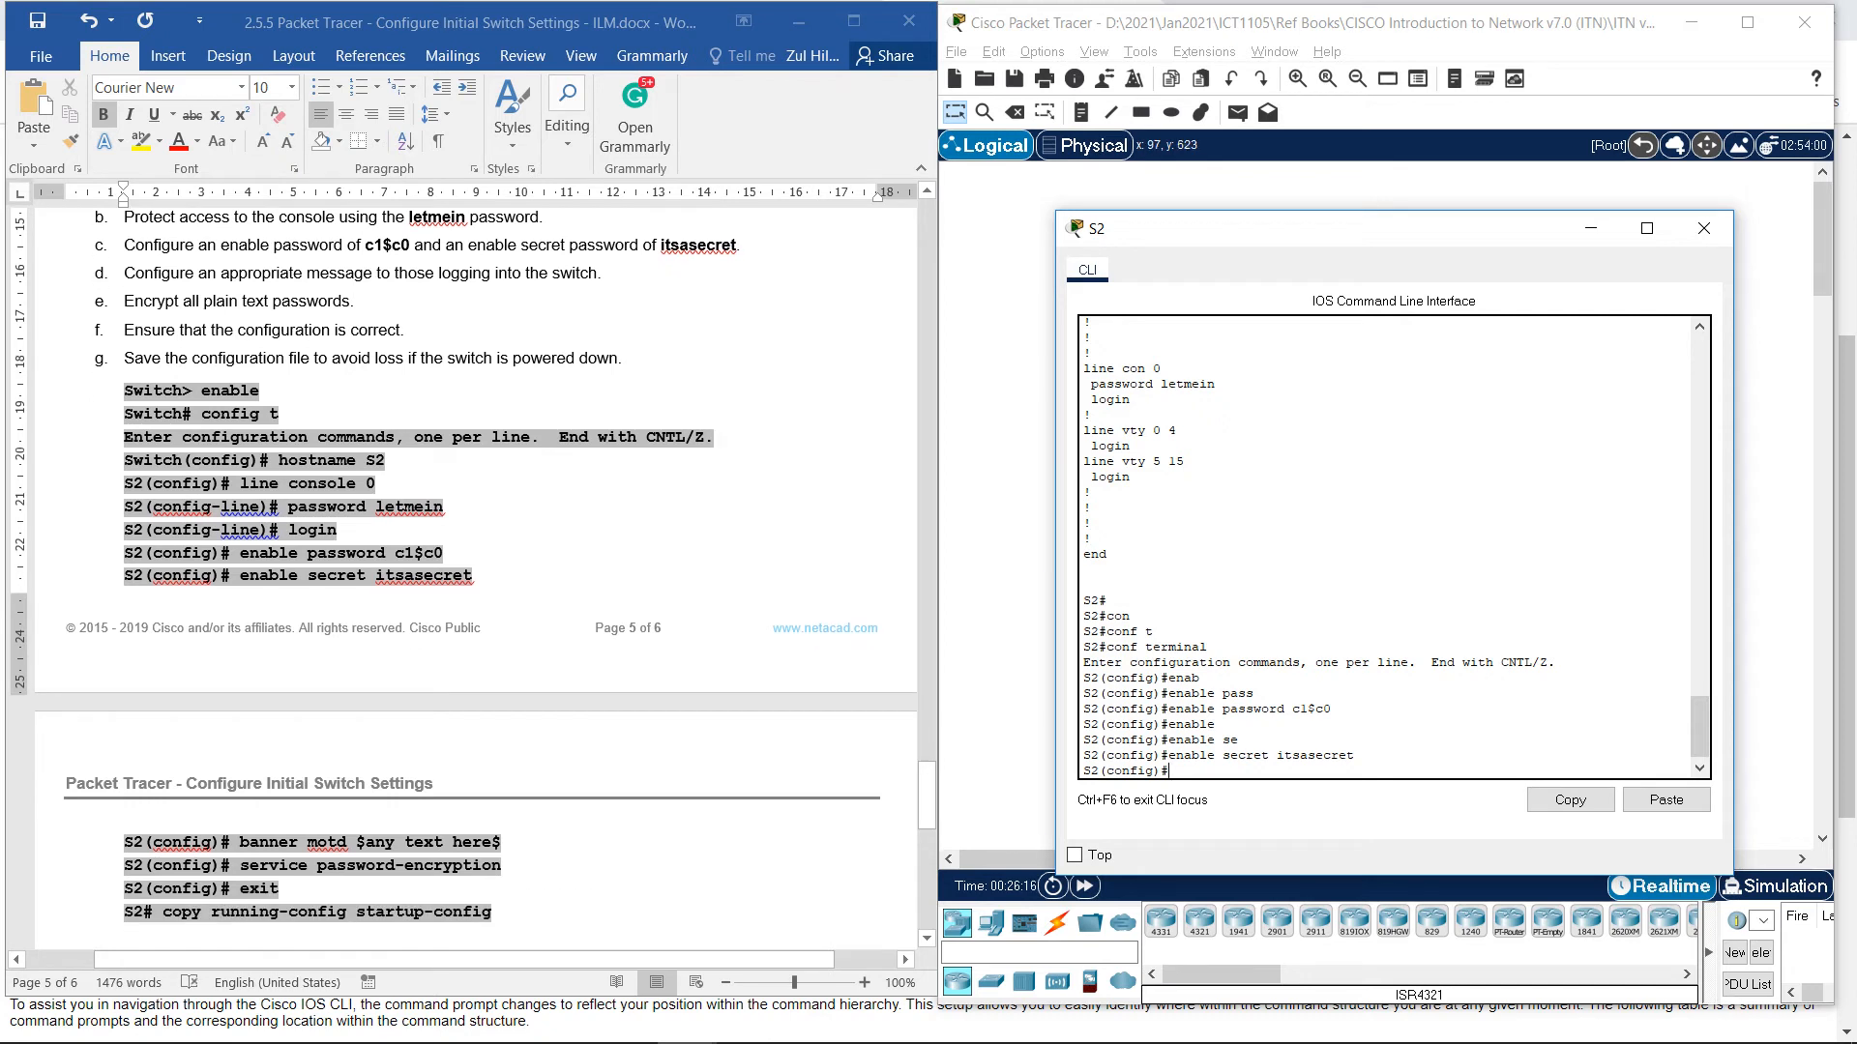
{"action": "type", "text": "bann"}
{"action": "key", "text": "Tab"}
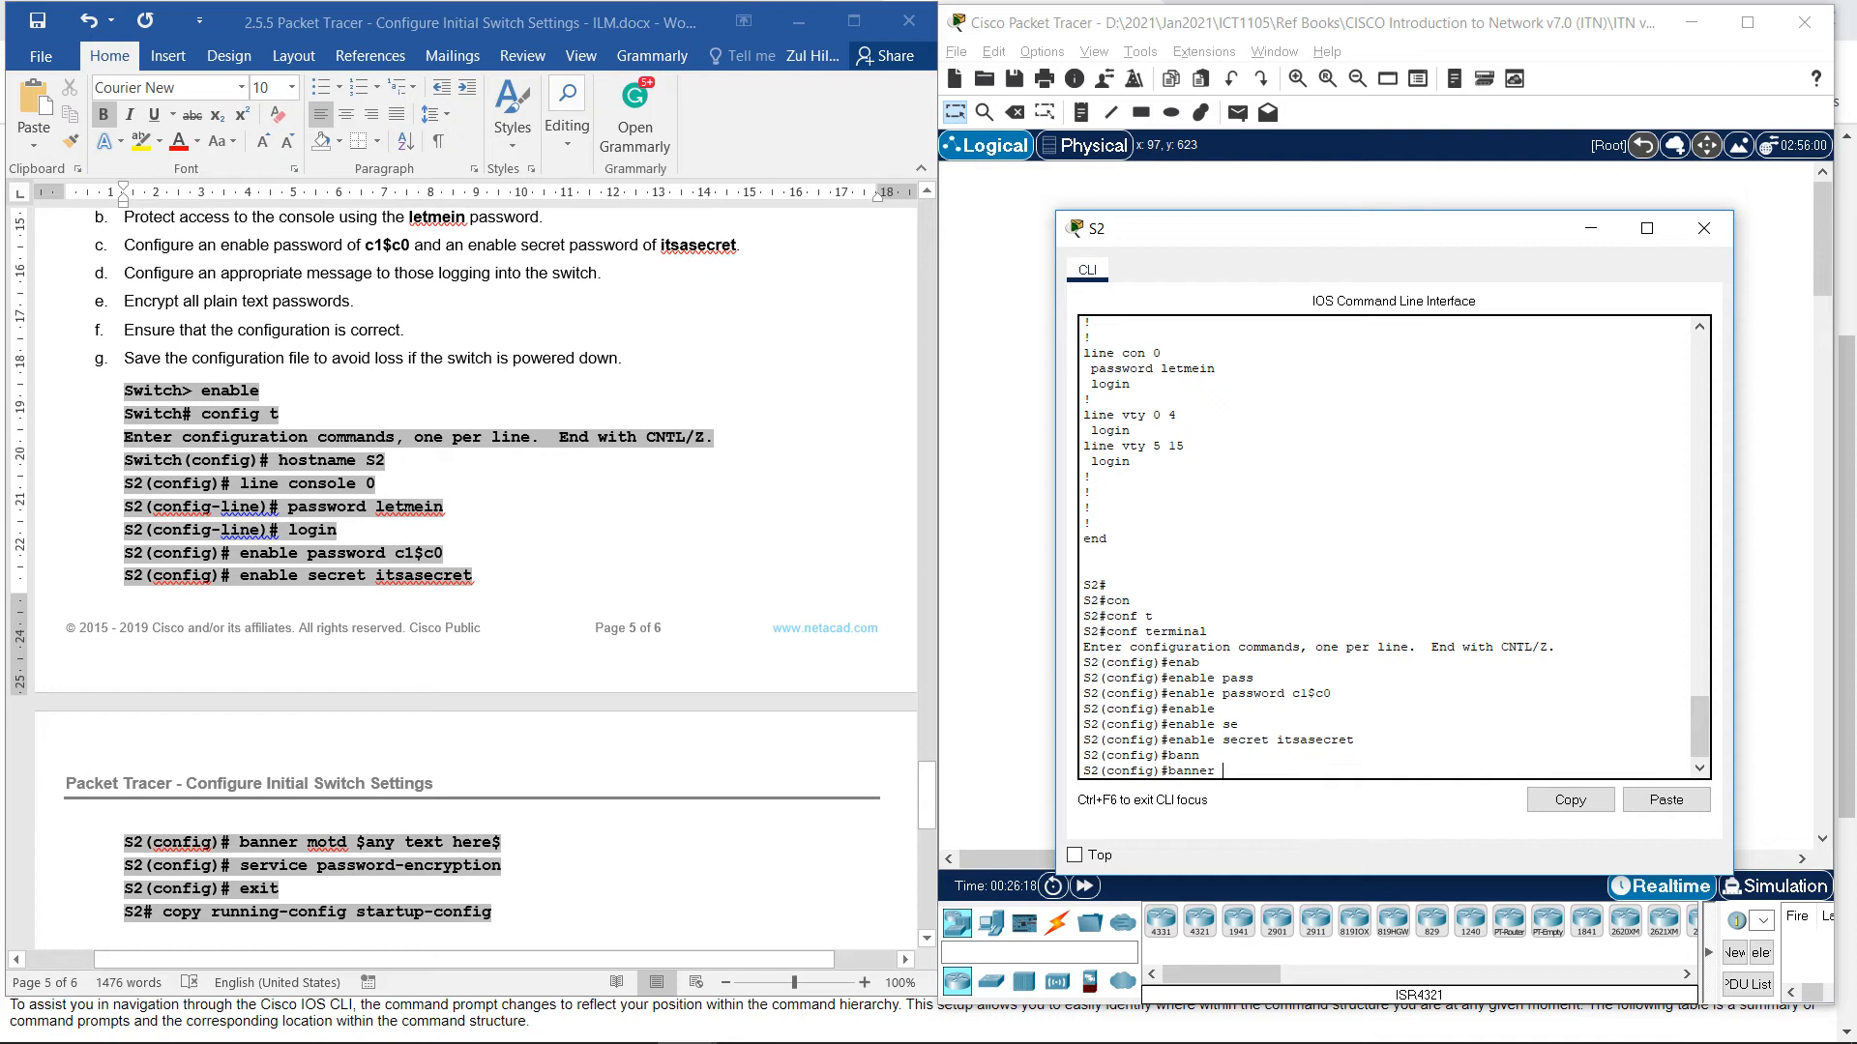
{"action": "type", "text": "motd $"}
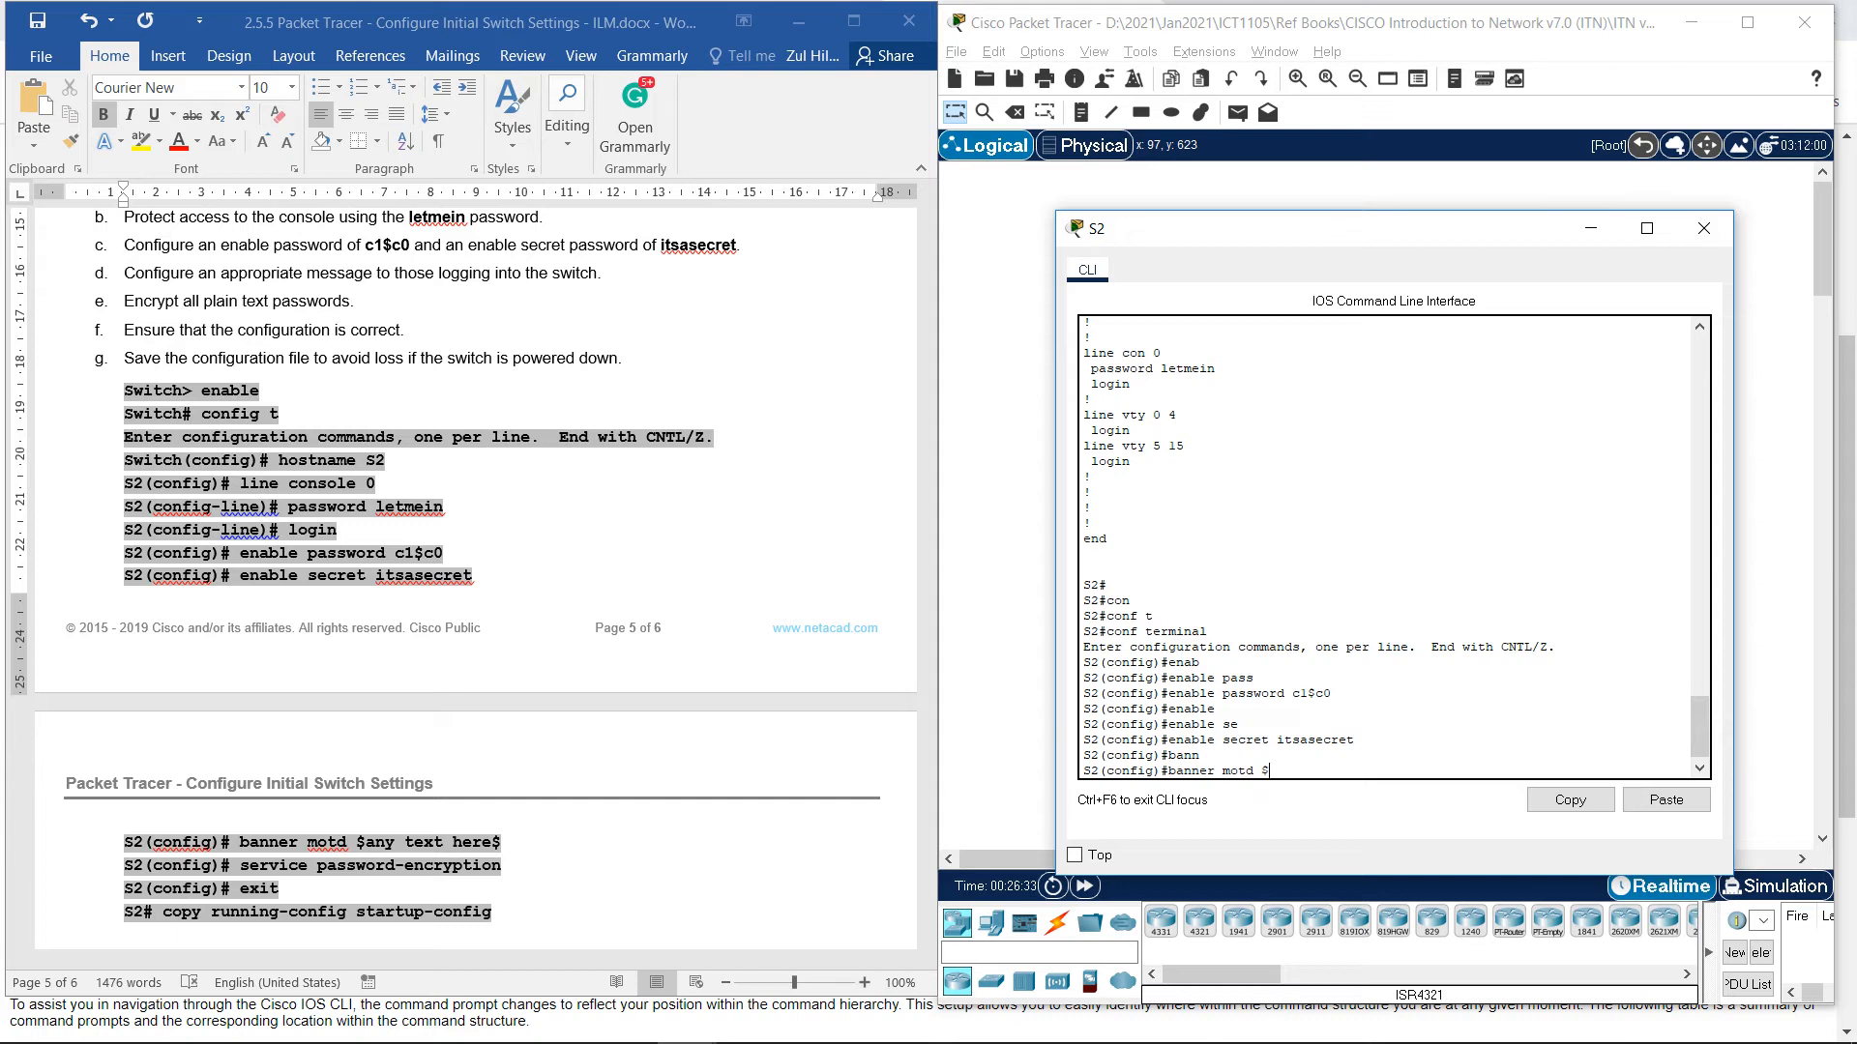
{"action": "type", "text": "Don't Simply Enter"}
{"action": "type", "text": "$"}
{"action": "key", "text": "Return"}
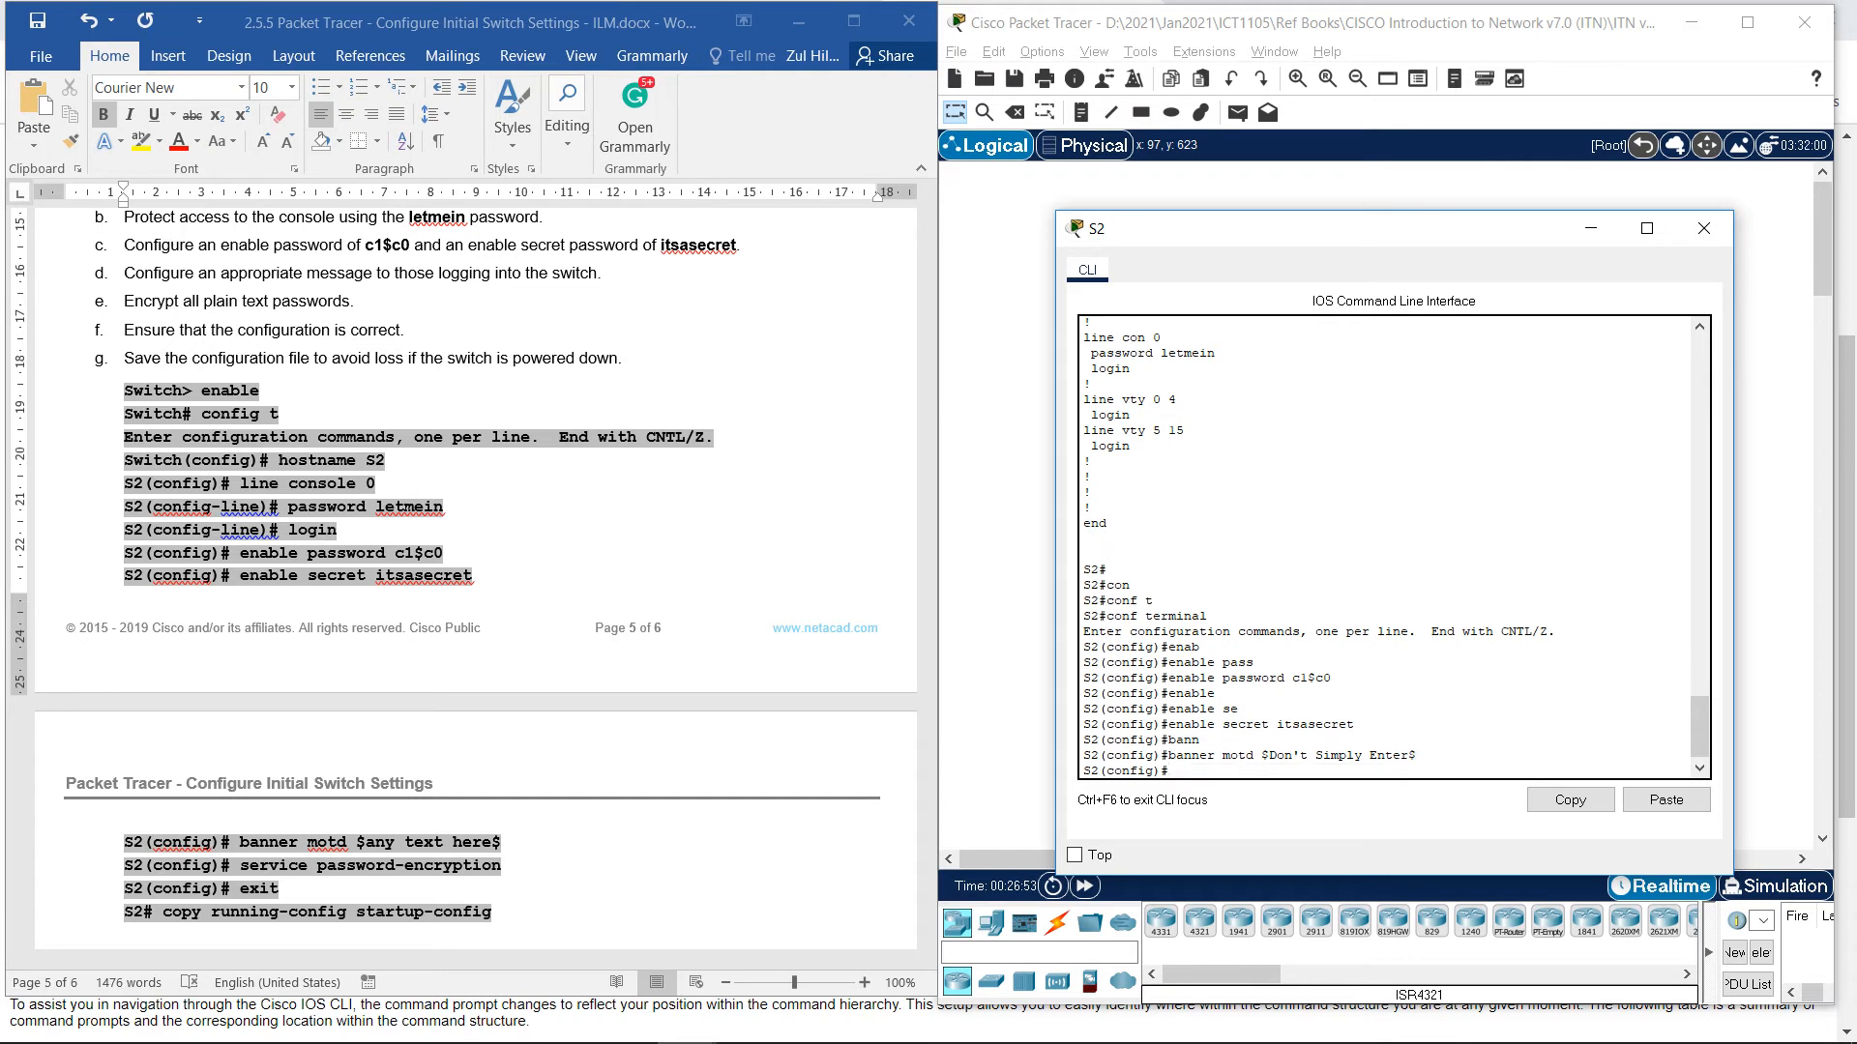
Enable service password-encryption and exit to the S2# prompt.
{"action": "type", "text": "ser"}
{"action": "key", "text": "Tab"}
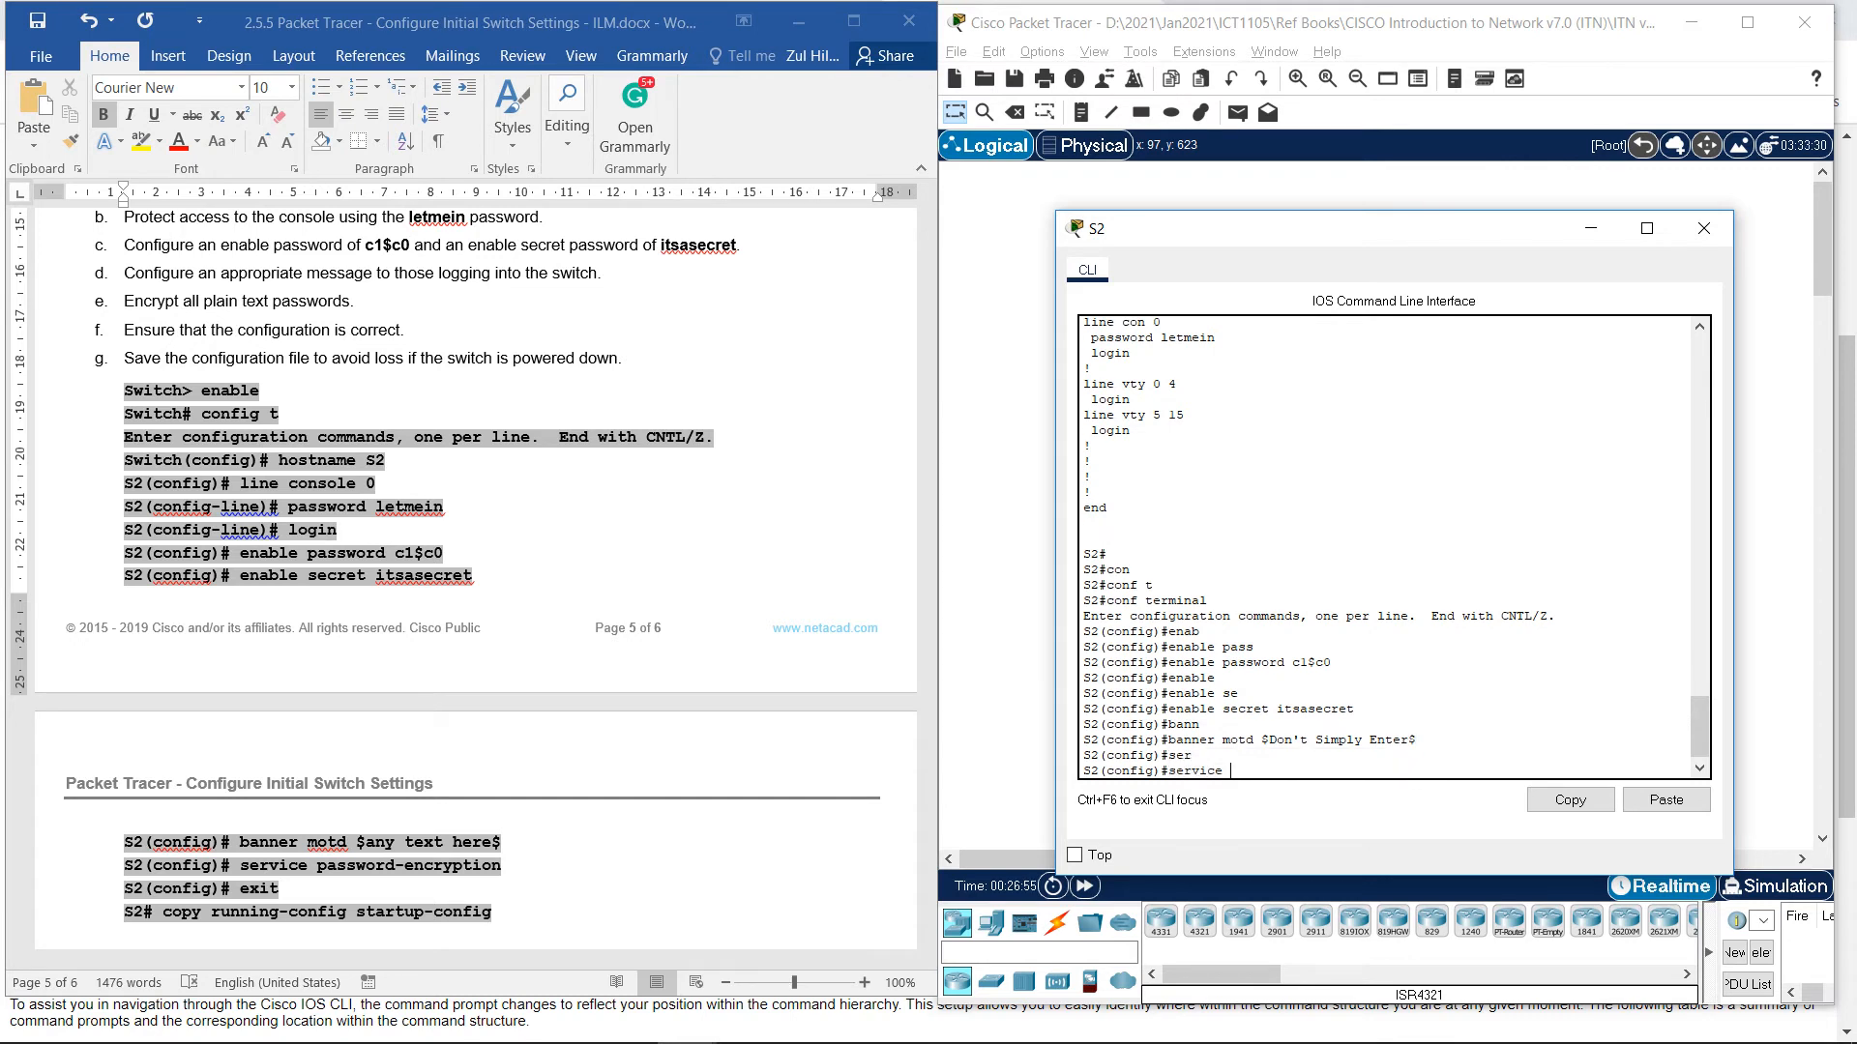
{"action": "type", "text": "pass"}
{"action": "key", "text": "Tab"}
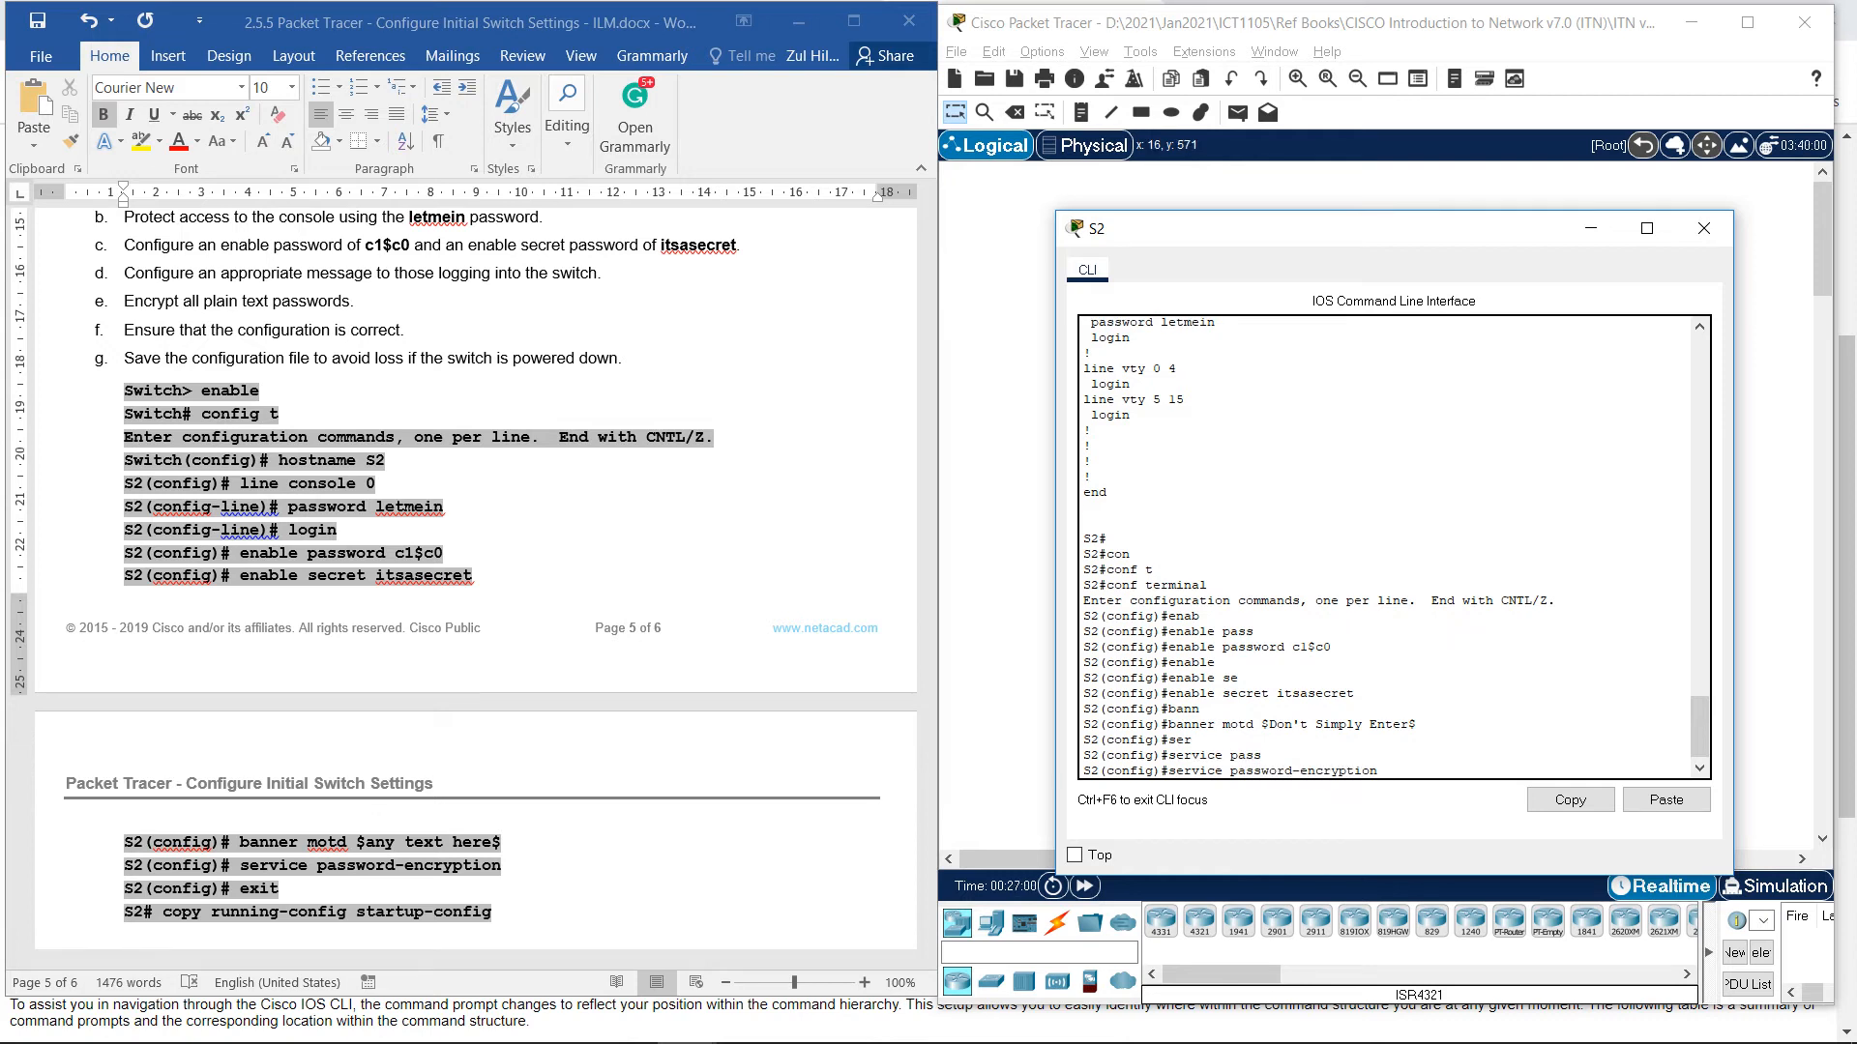
{"action": "key", "text": "Return"}
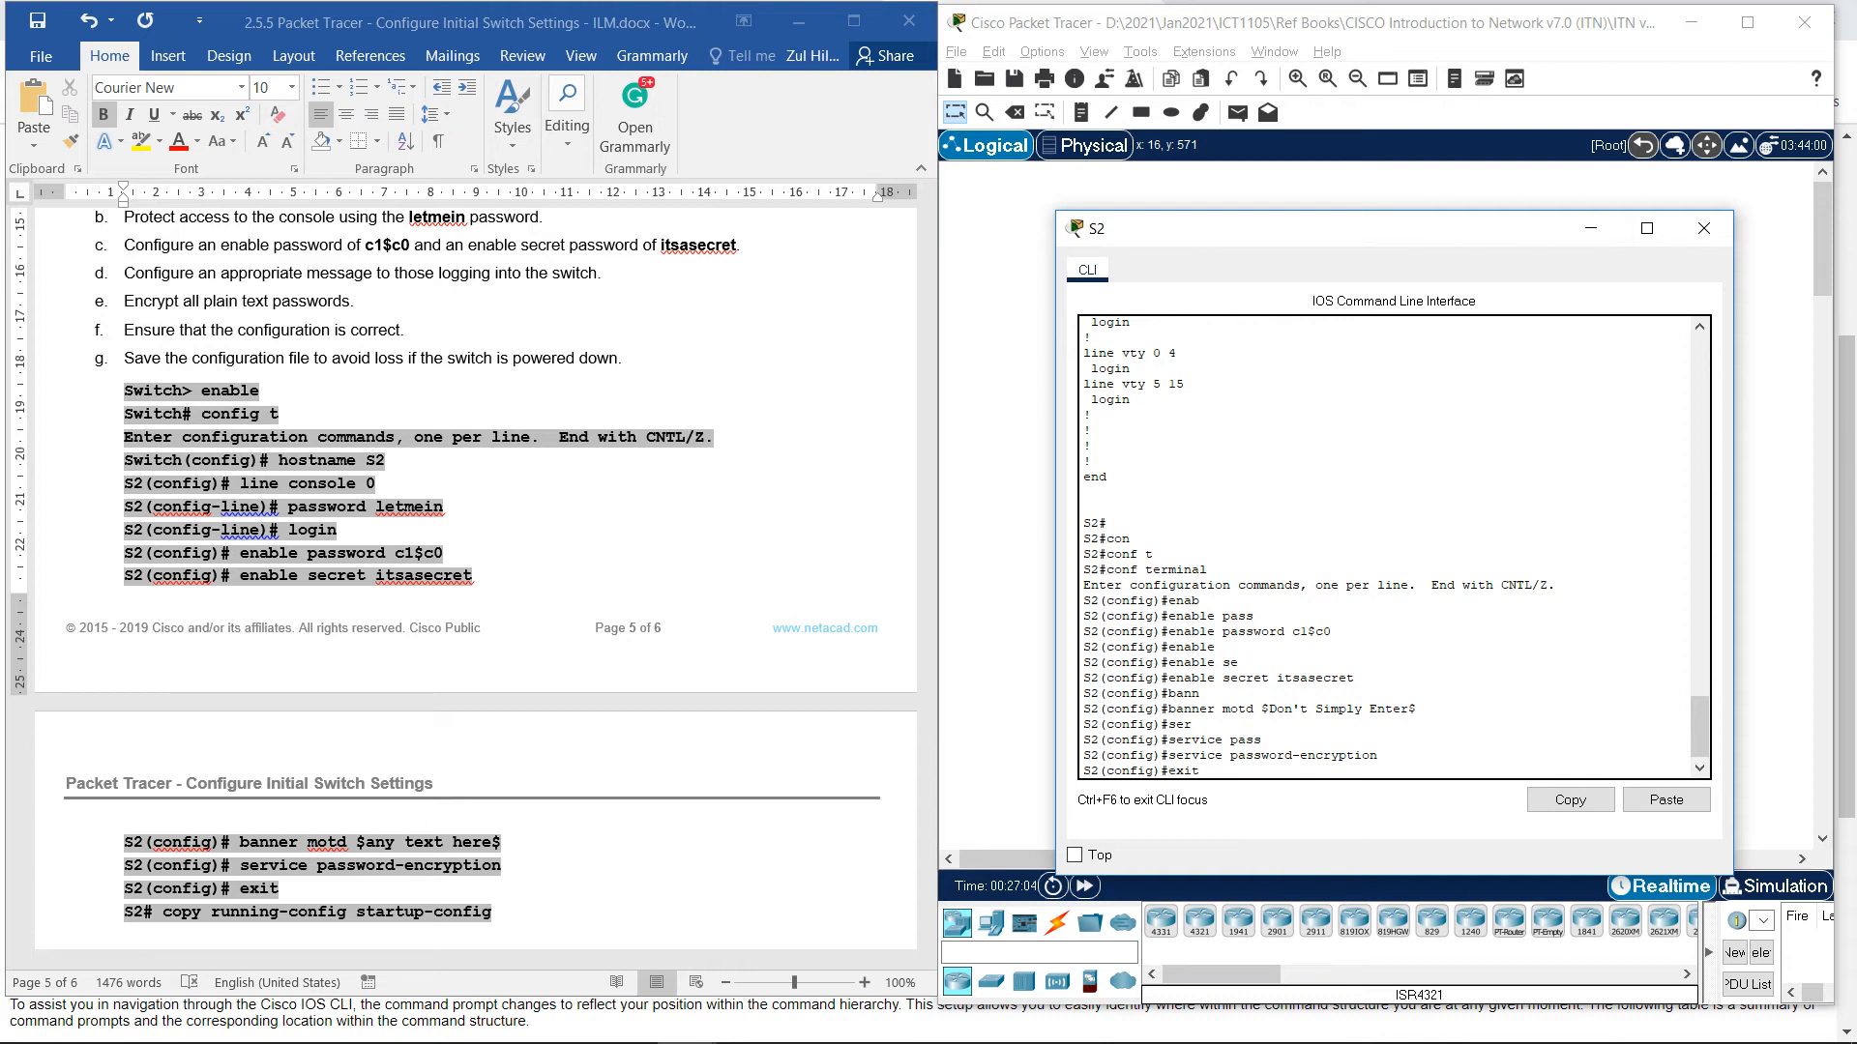
{"action": "key", "text": "Return"}
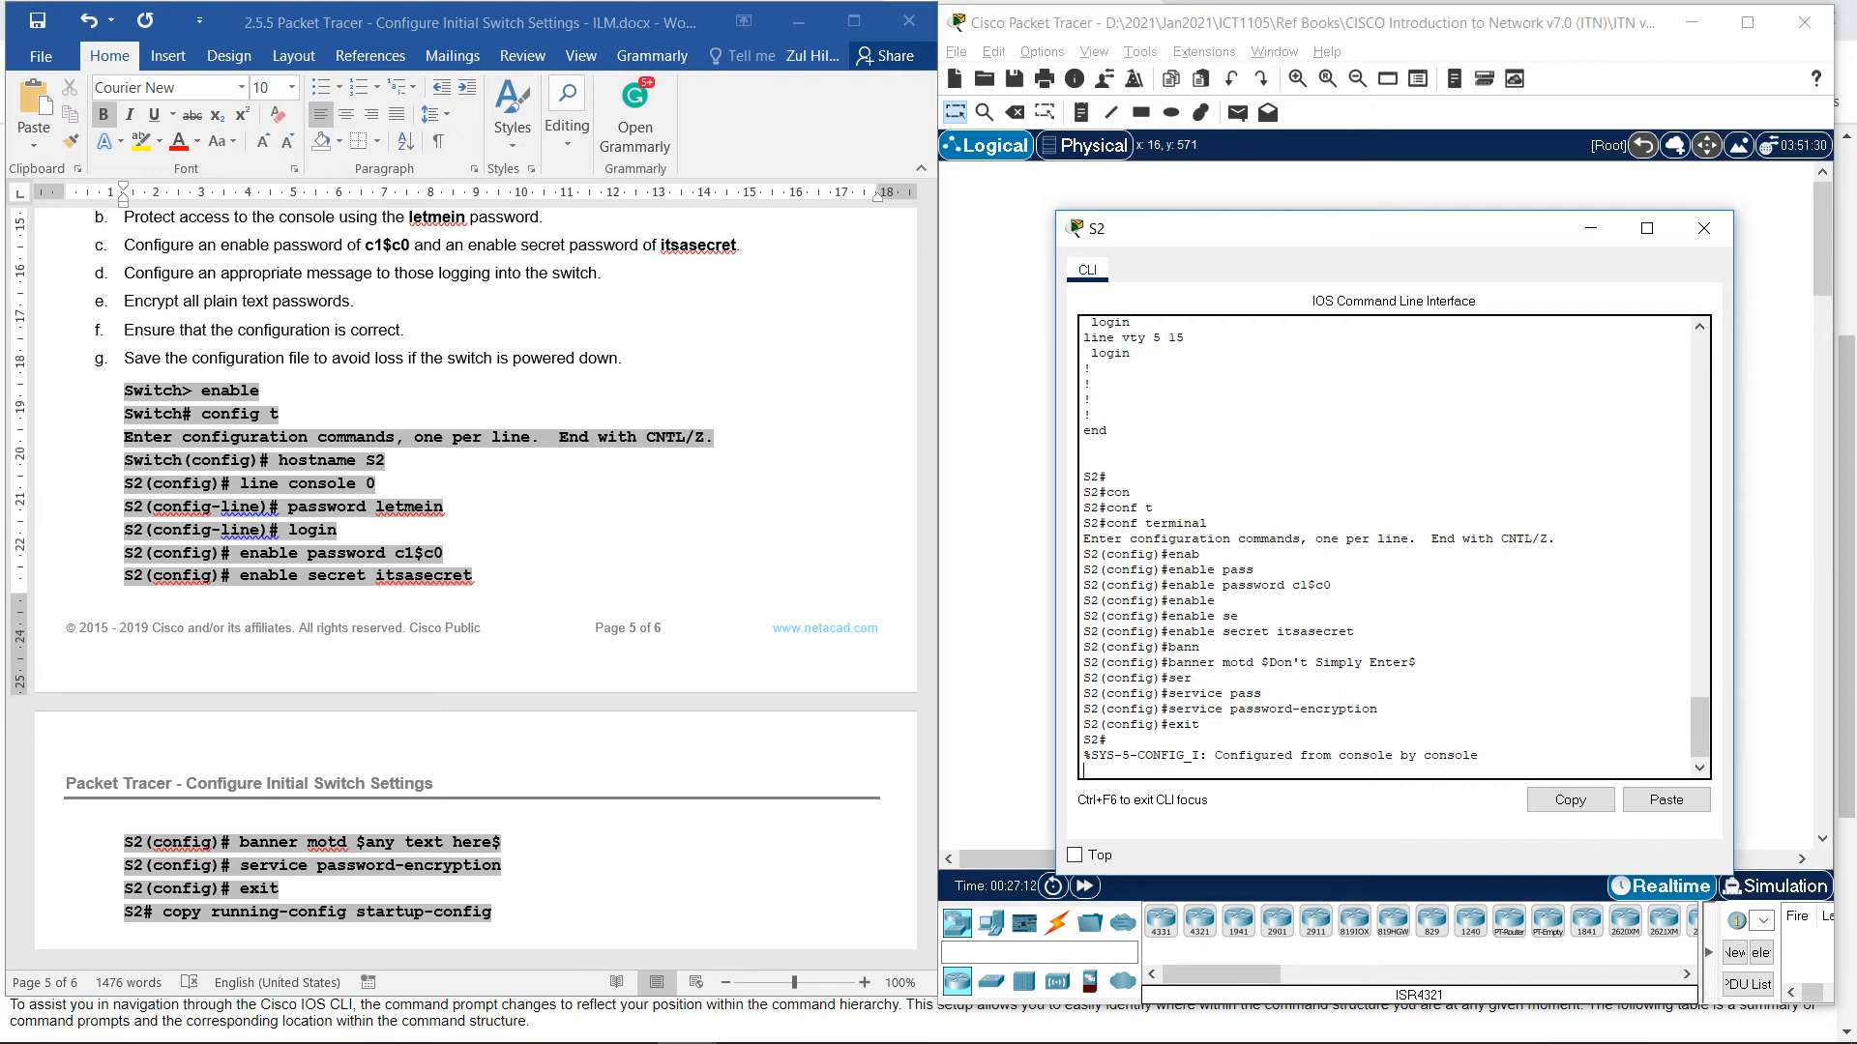
Save S2's running configuration to startup-config, keeping the default destination filename.
{"action": "type", "text": "co"}
{"action": "key", "text": "BackSpace"}
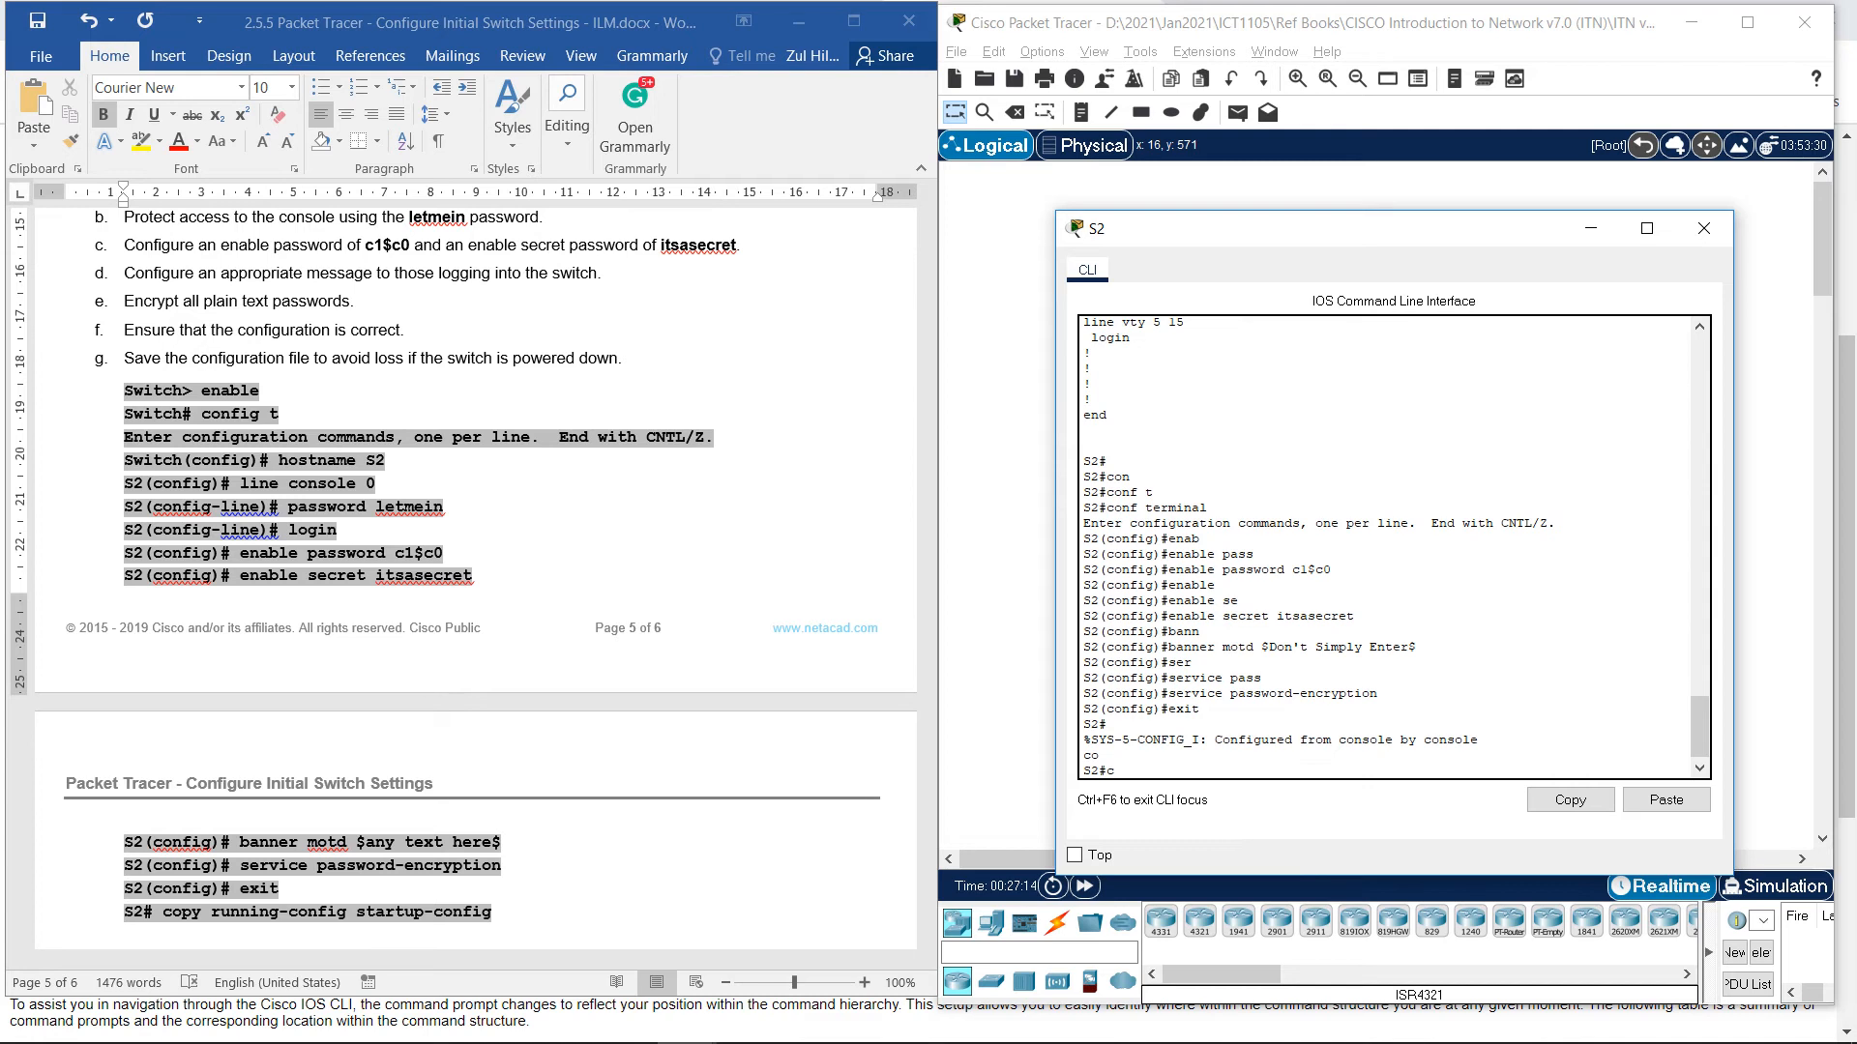
{"action": "type", "text": "p"}
{"action": "key", "text": "Tab"}
{"action": "type", "text": "runn"}
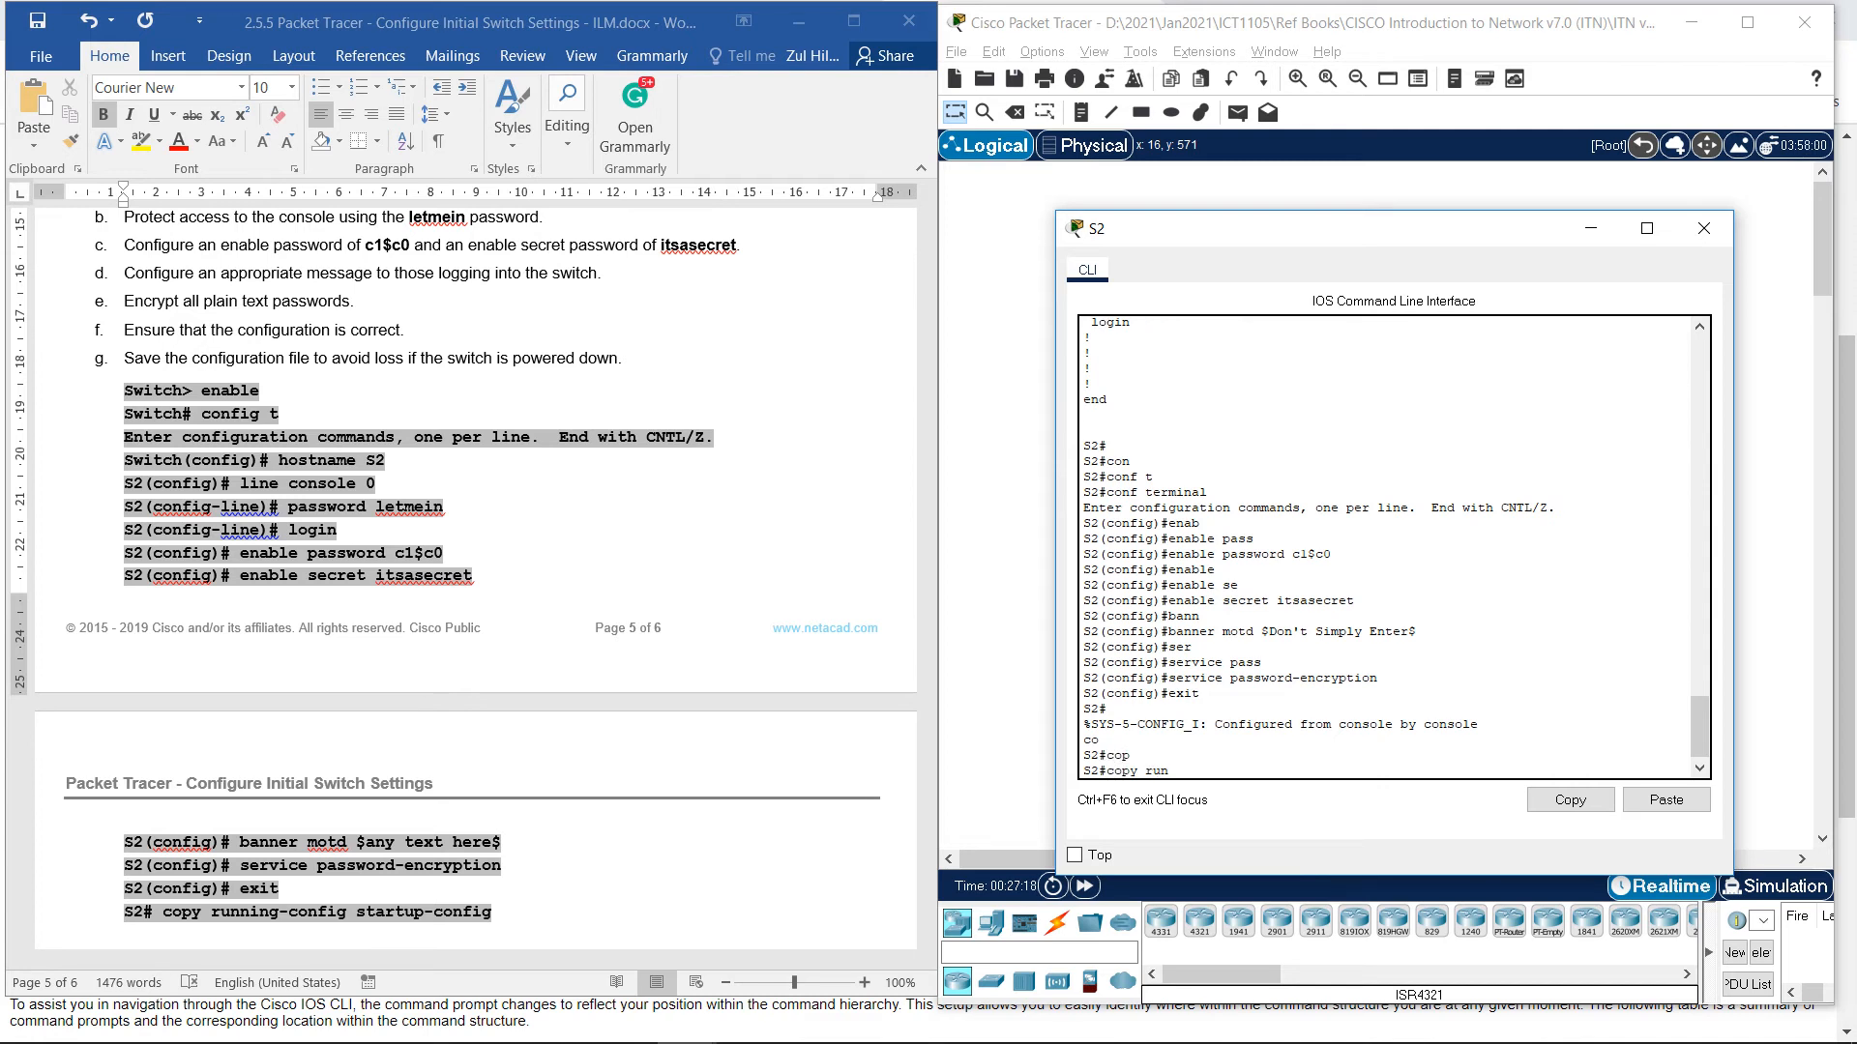
{"action": "key", "text": "Tab"}
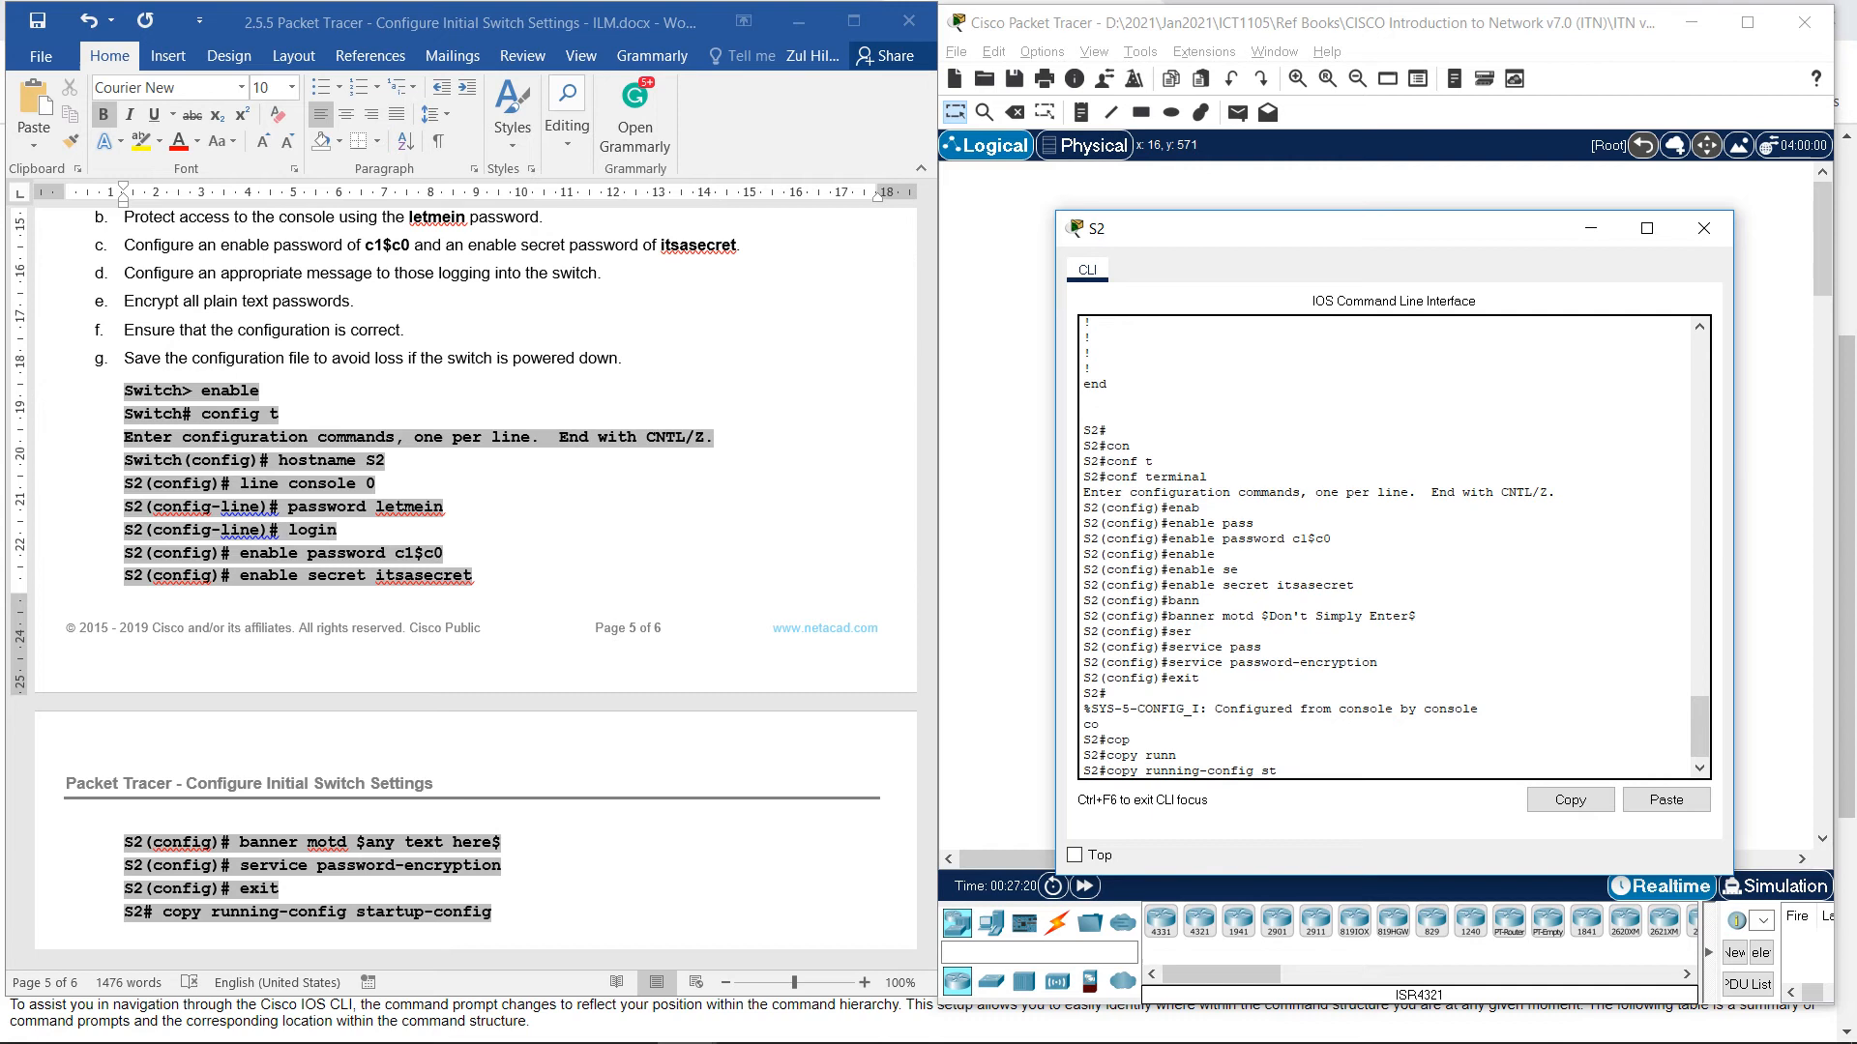
{"action": "type", "text": "st"}
{"action": "key", "text": "Tab"}
{"action": "key", "text": "Return"}
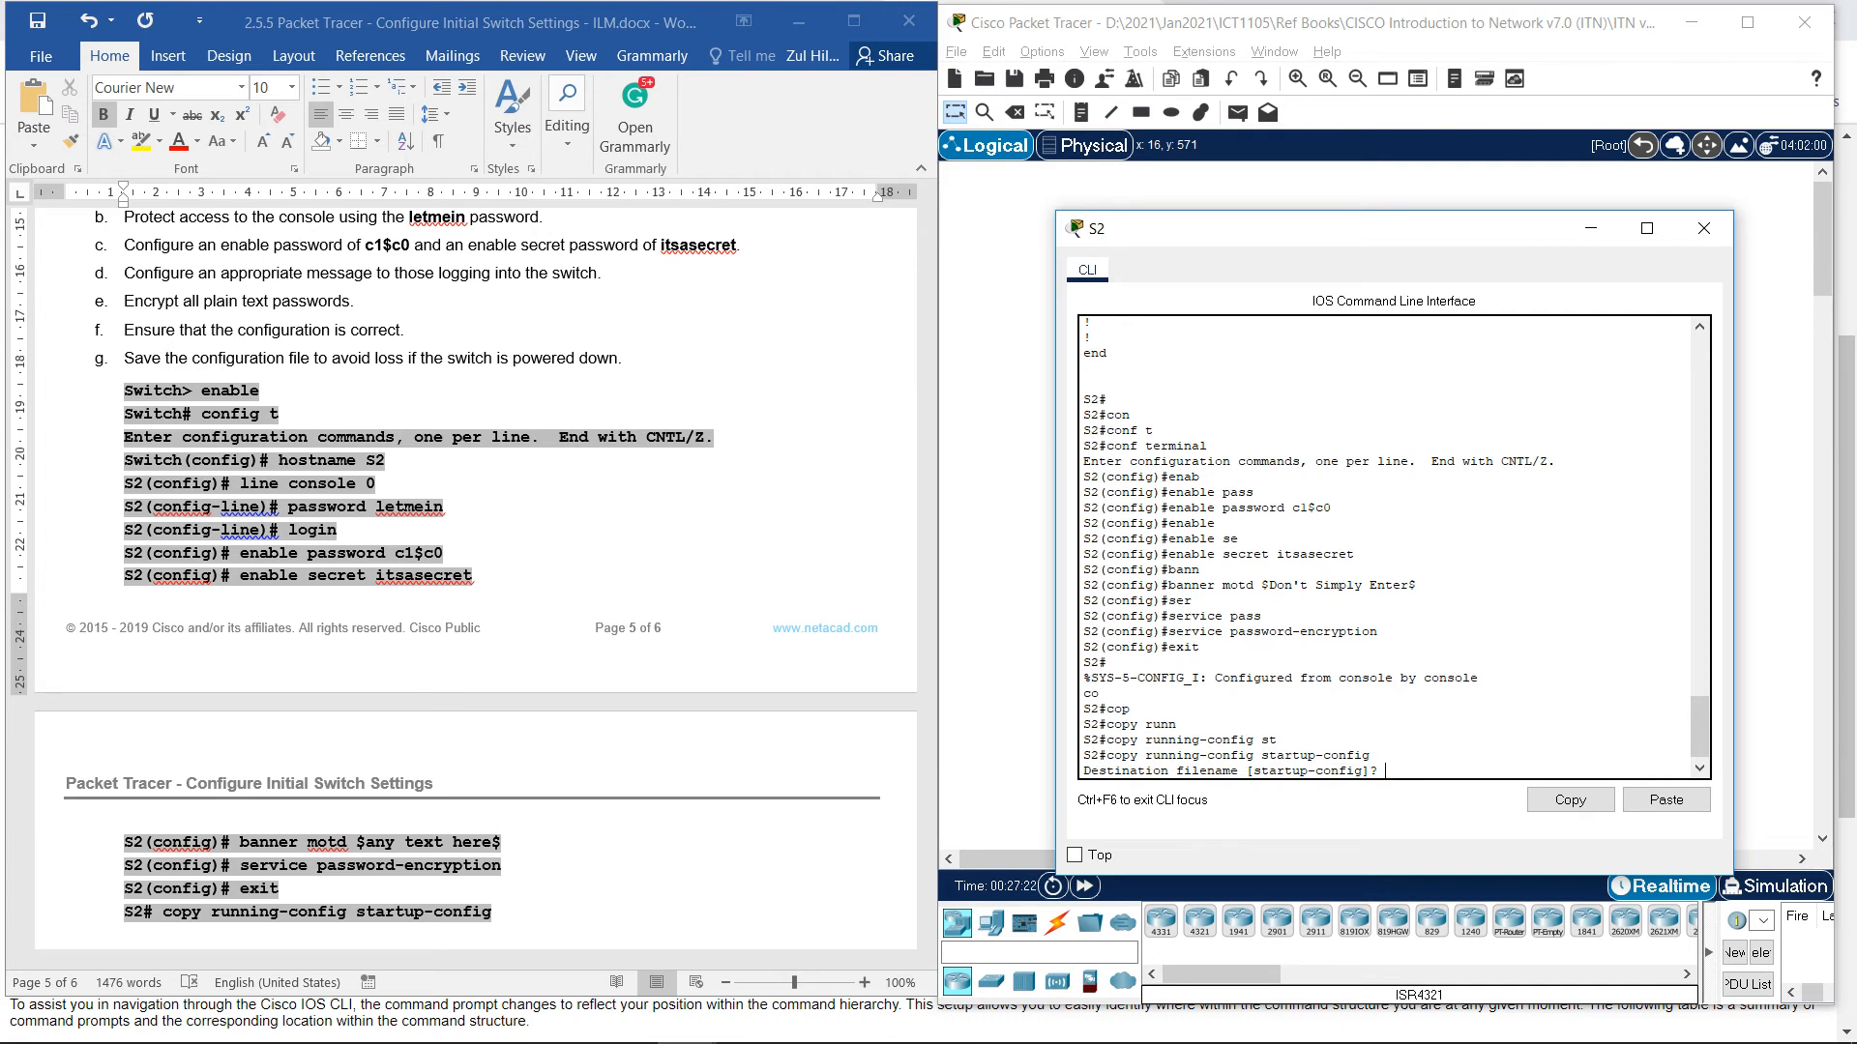
{"action": "key", "text": "Return"}
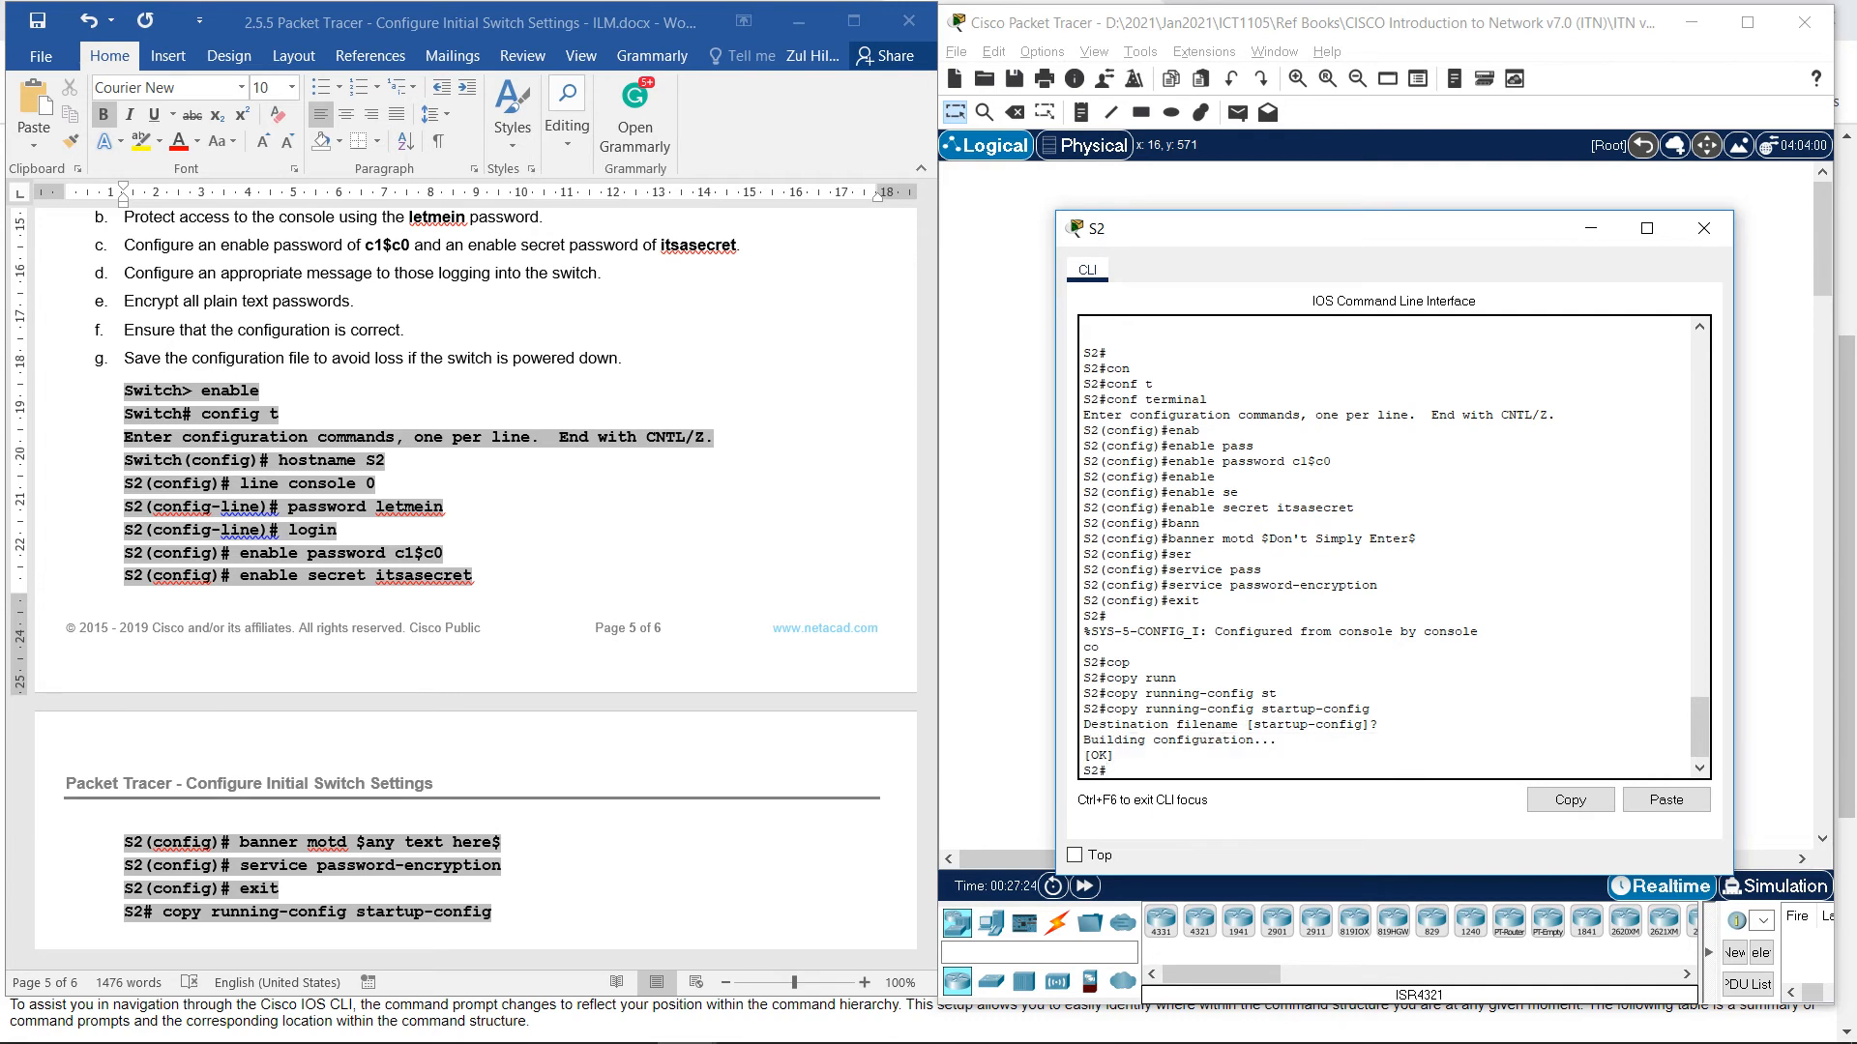
Show S2's running configuration and check service password-encryption and the encrypted enable passwords.
{"action": "type", "text": "sh"}
{"action": "key", "text": "Tab"}
{"action": "type", "text": "run"}
{"action": "key", "text": "Tab"}
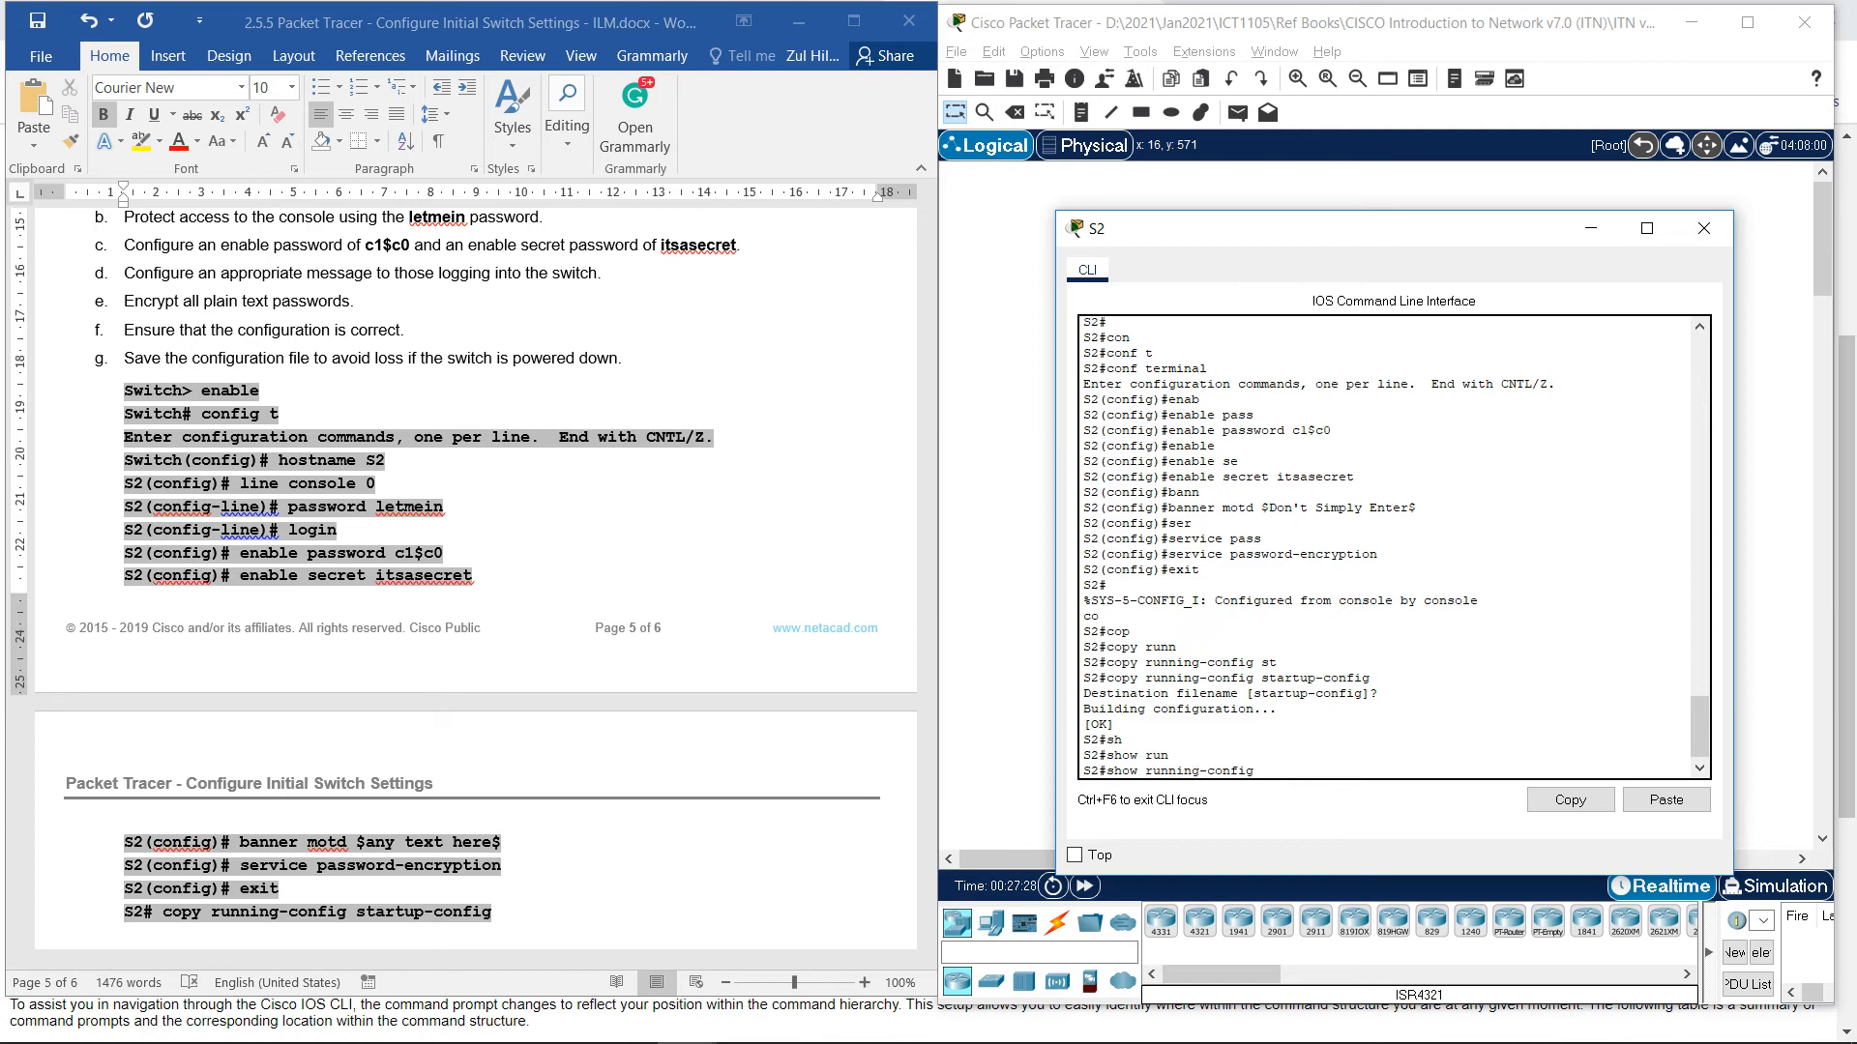
{"action": "key", "text": "Return"}
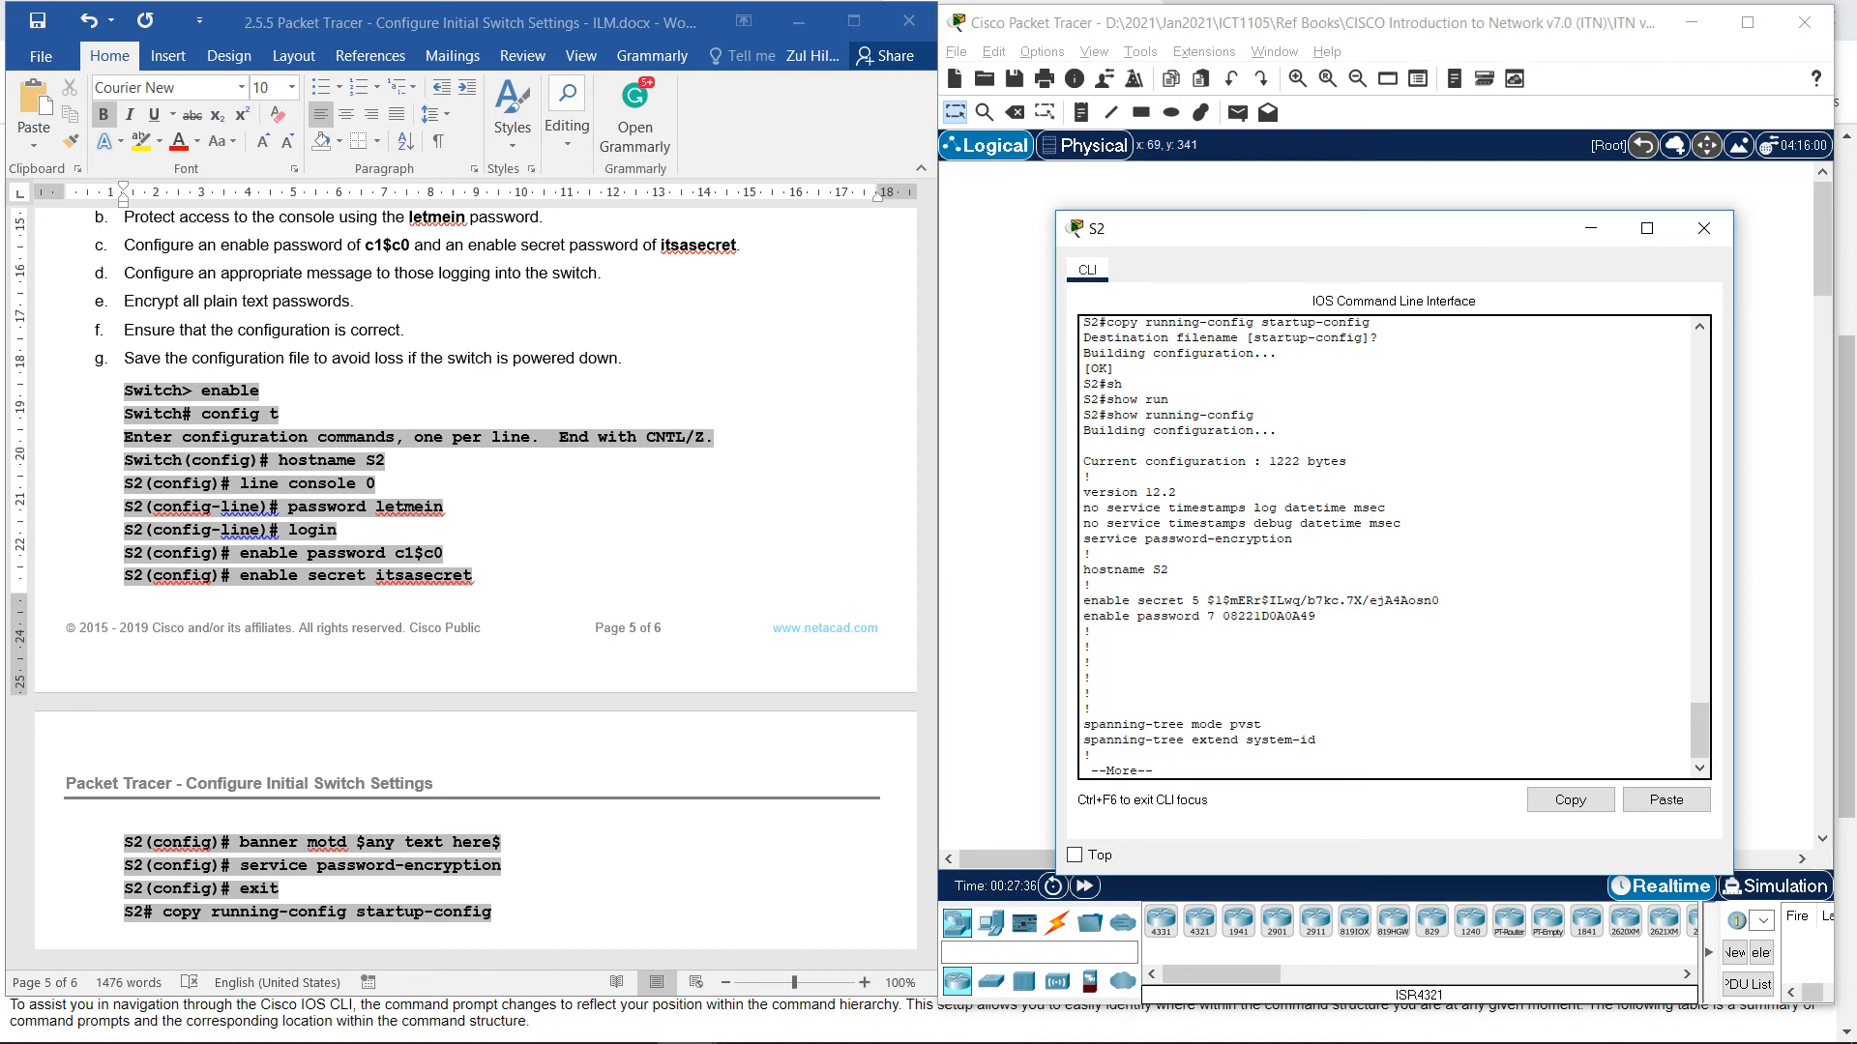
{"action": "left_click_drag", "start_coordinate": [1084, 539], "coordinate": [1293, 539]}
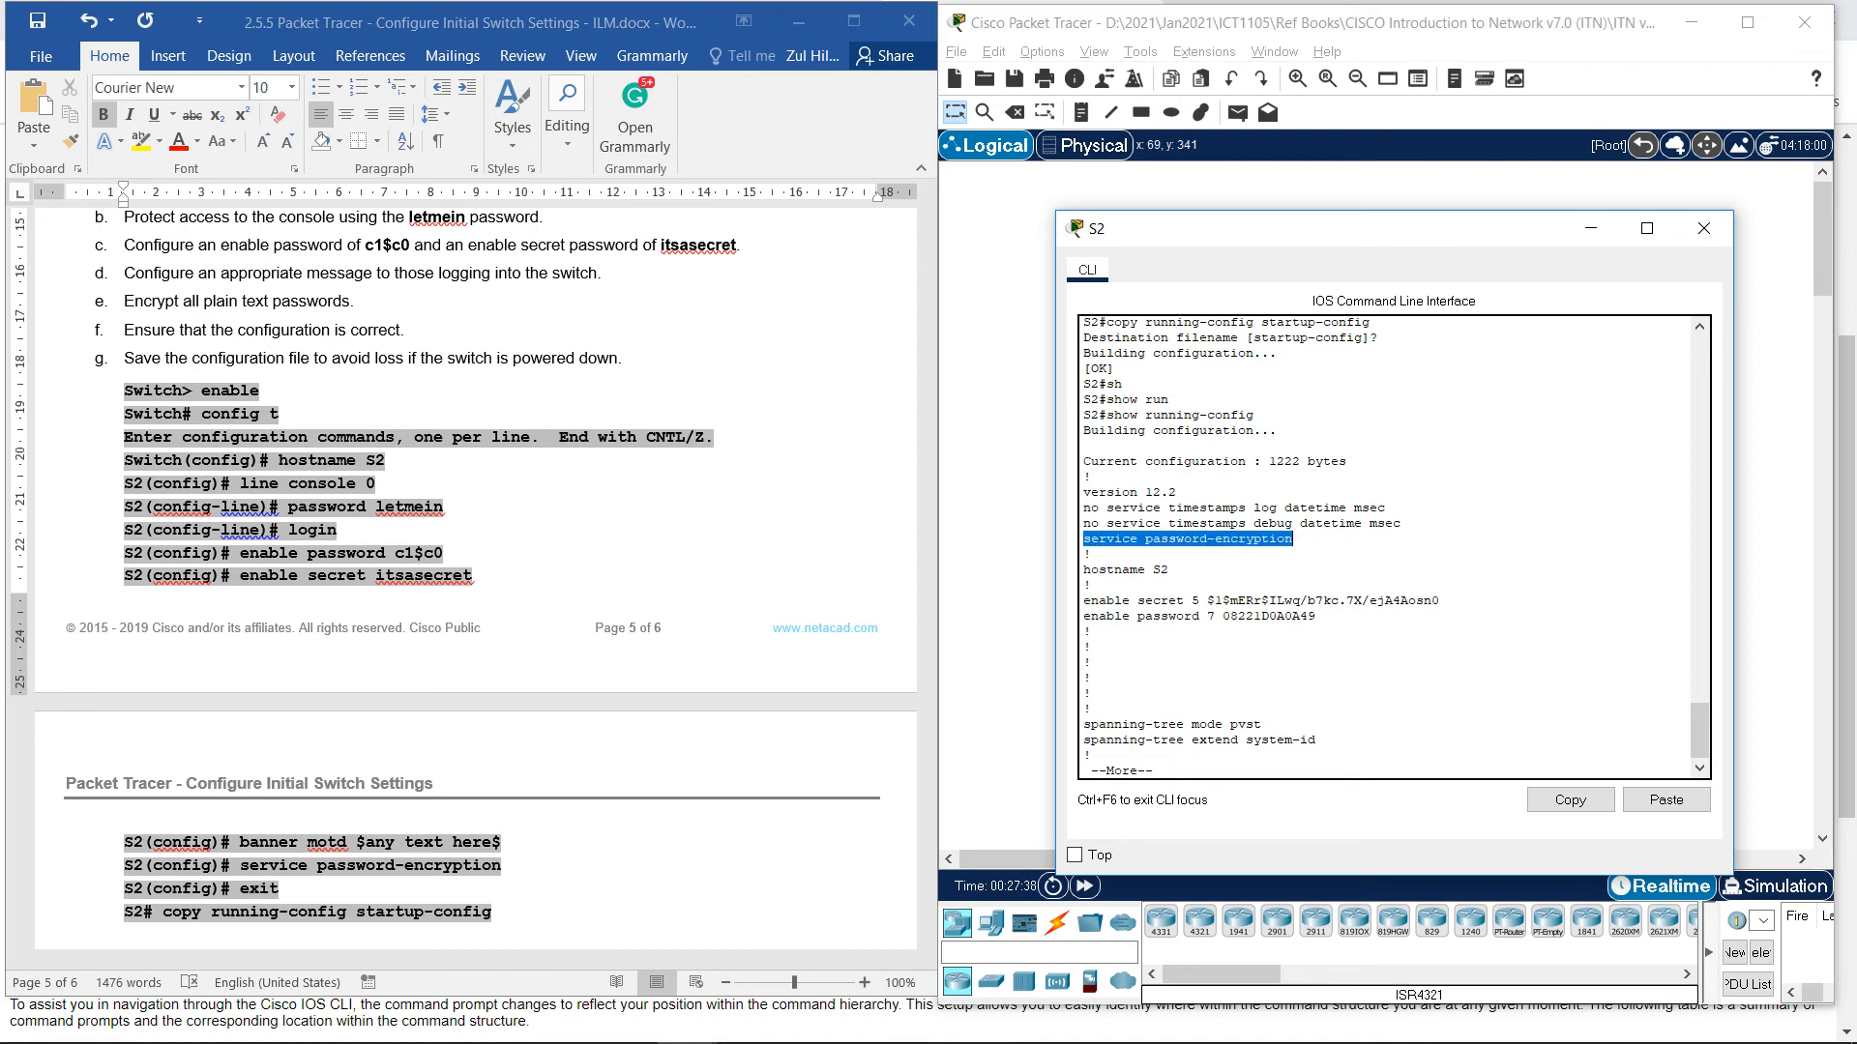
{"action": "left_click_drag", "start_coordinate": [1192, 600], "coordinate": [1318, 628]}
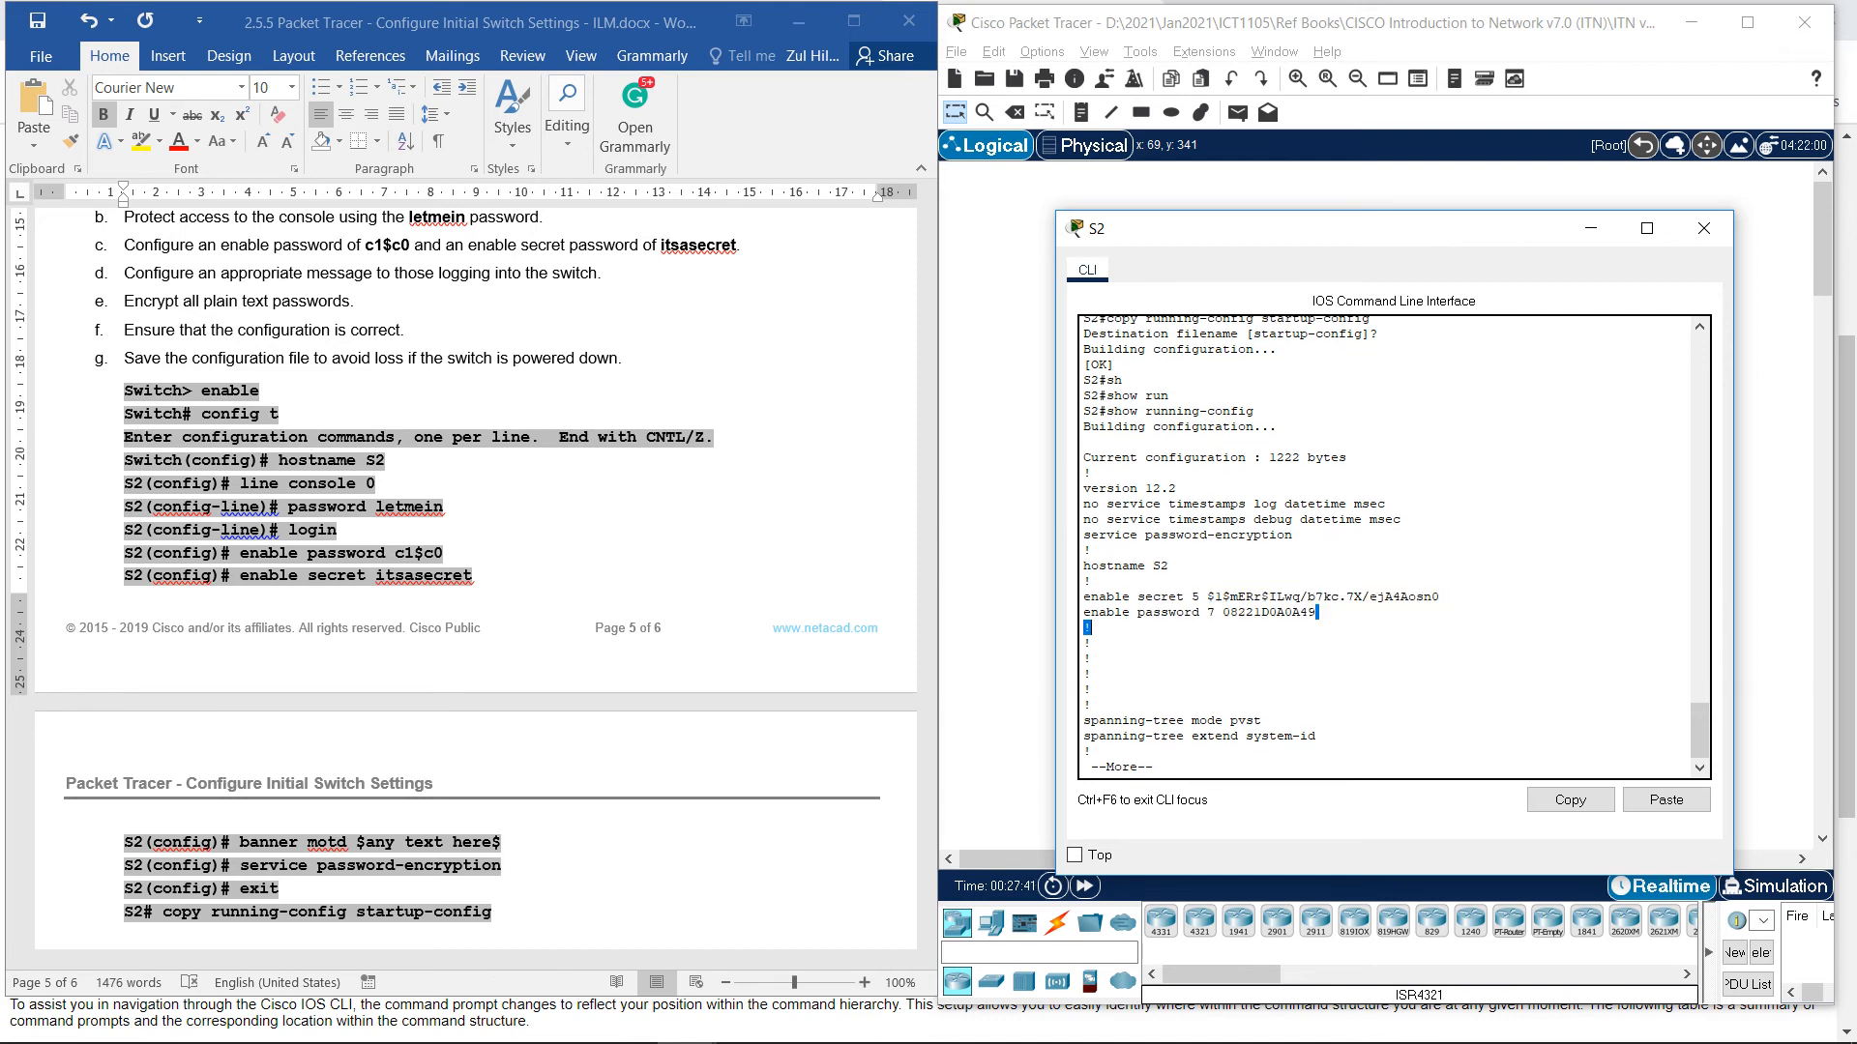
{"action": "left_click", "coordinate": [1317, 626]}
Page through the configuration to its end, confirming the 'Don't Simply Enter' banner.
{"action": "key", "text": "space"}
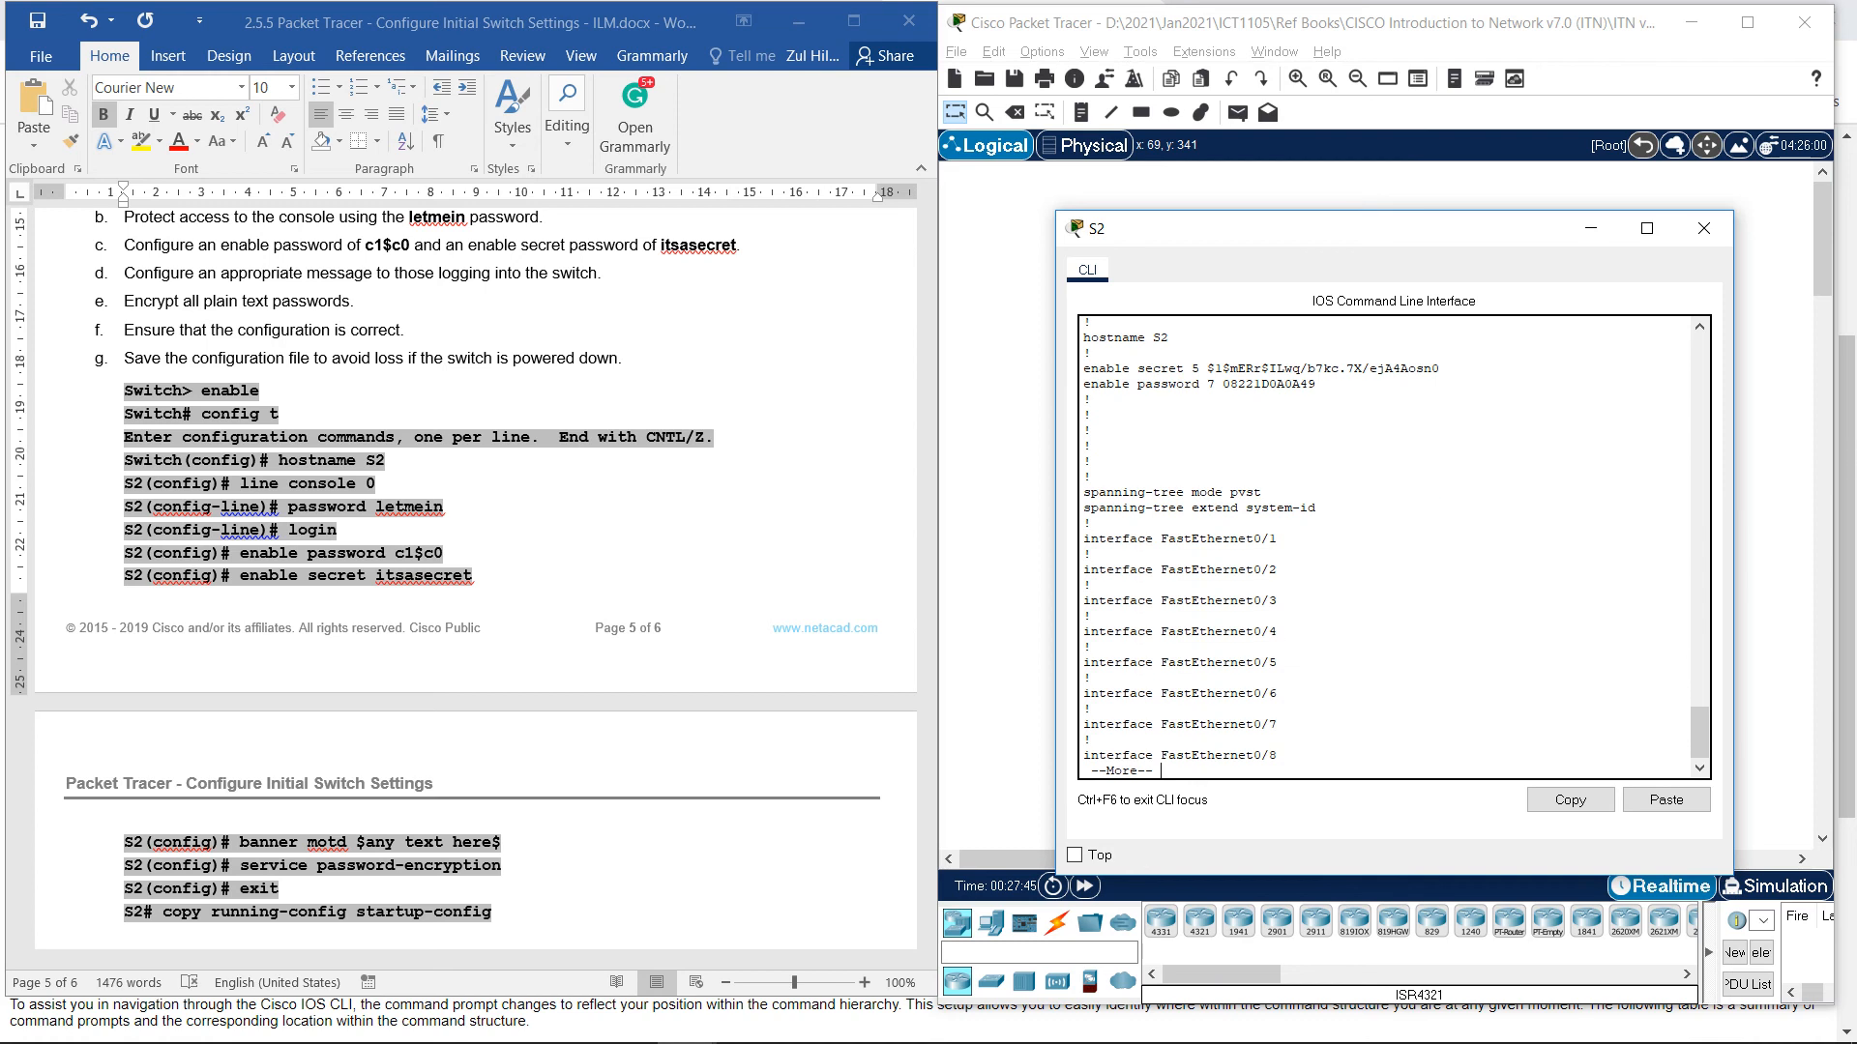
{"action": "key", "text": "space"}
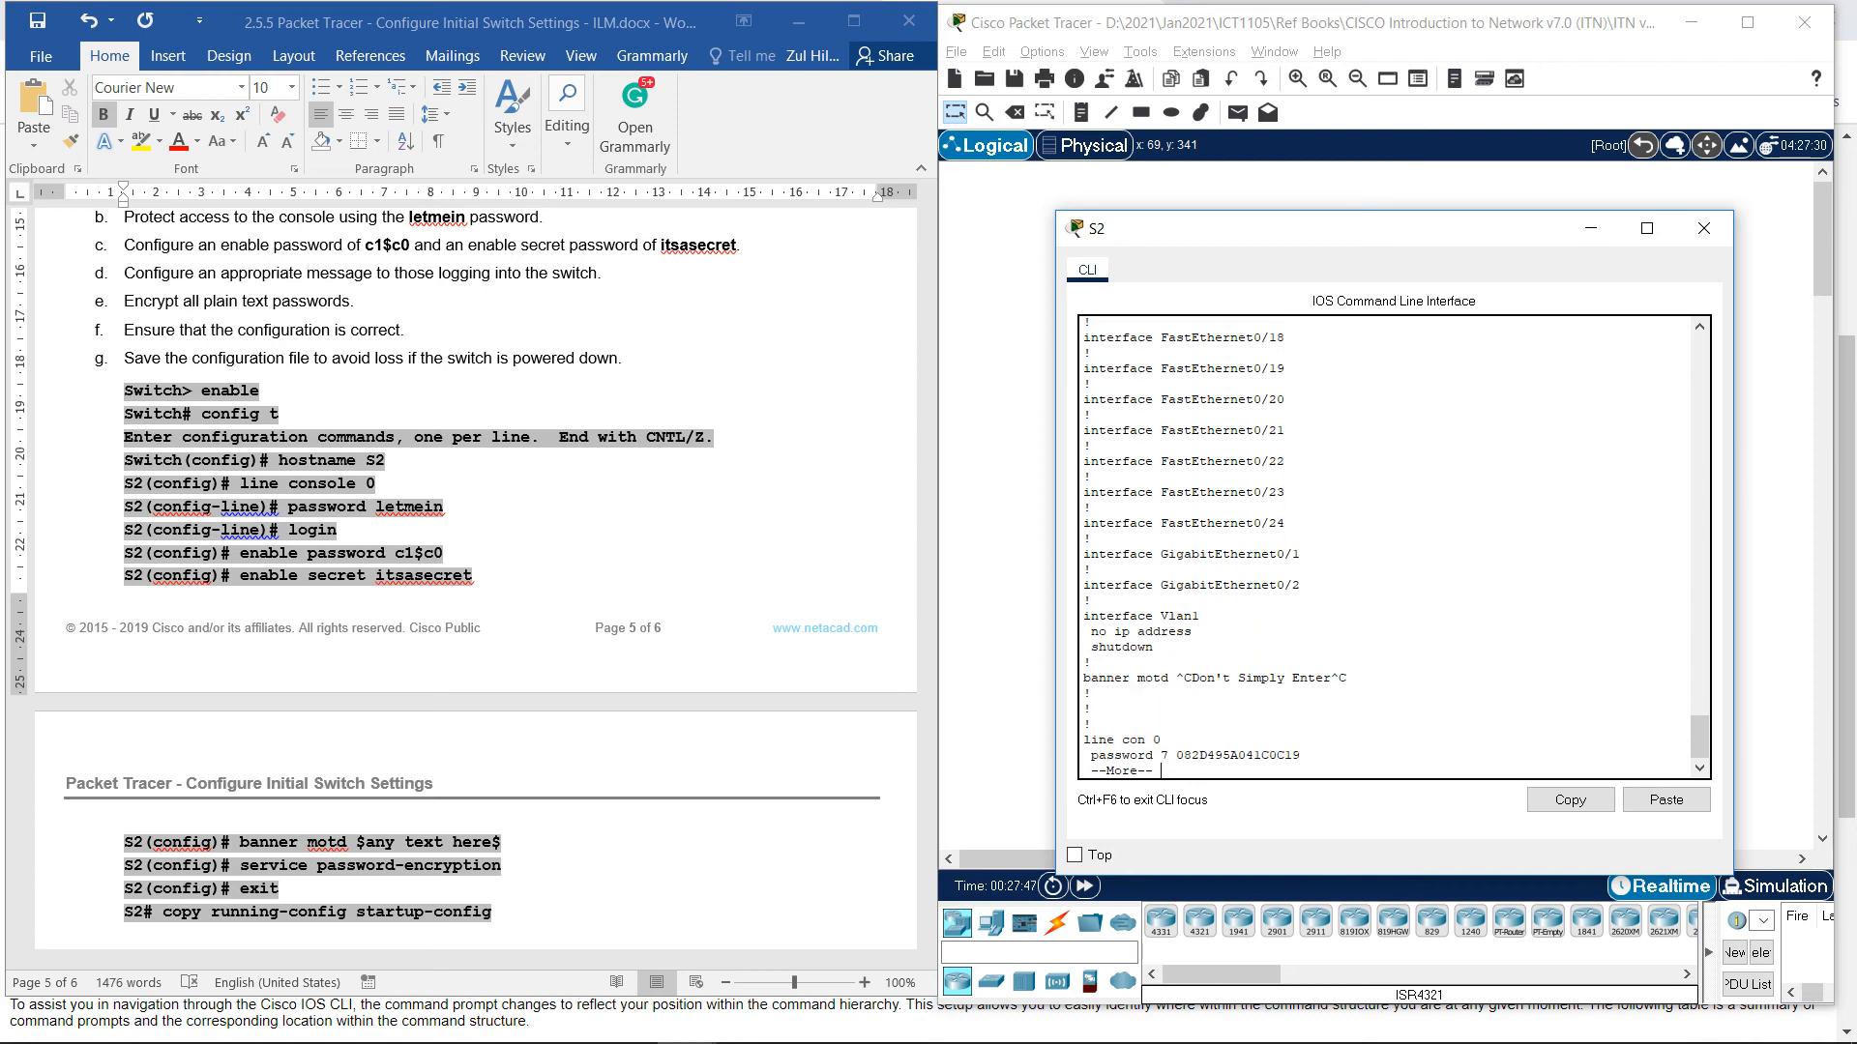
{"action": "key", "text": "Return"}
{"action": "key", "text": "Return"}
{"action": "key", "text": "Return"}
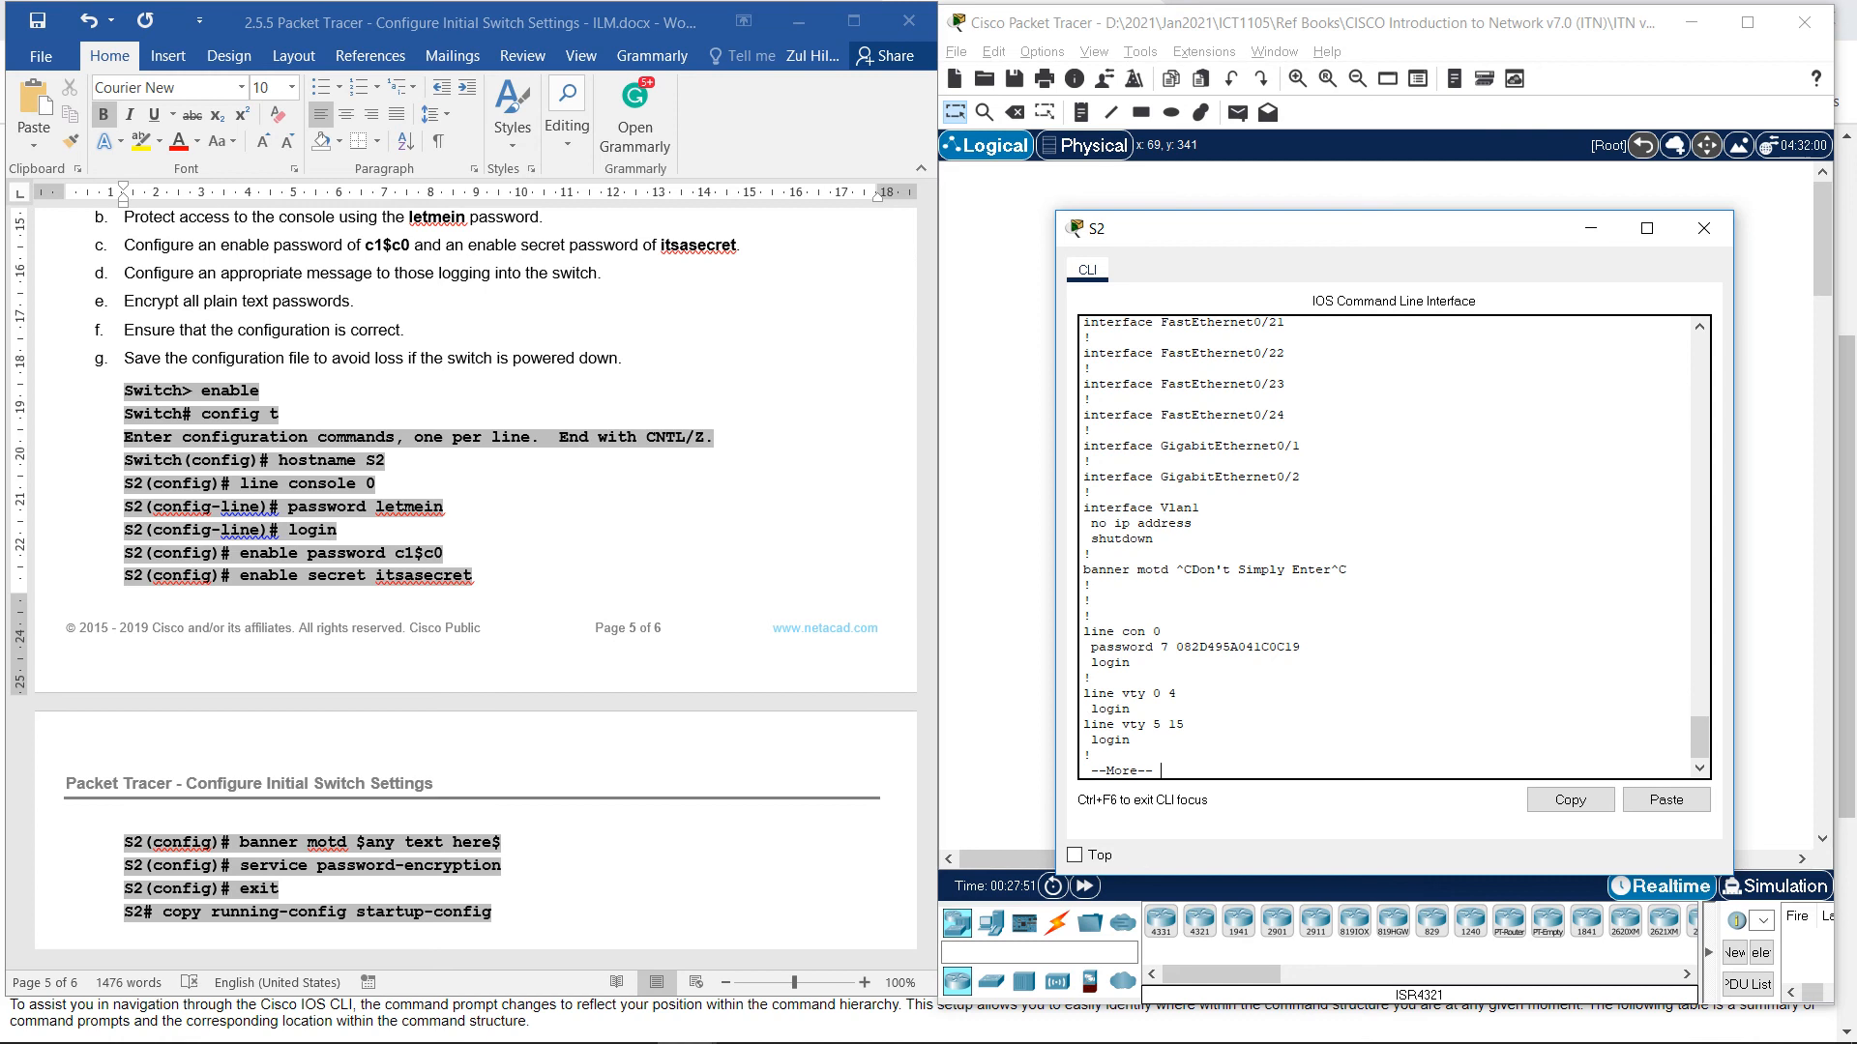
{"action": "left_click_drag", "start_coordinate": [1191, 570], "coordinate": [1341, 570]}
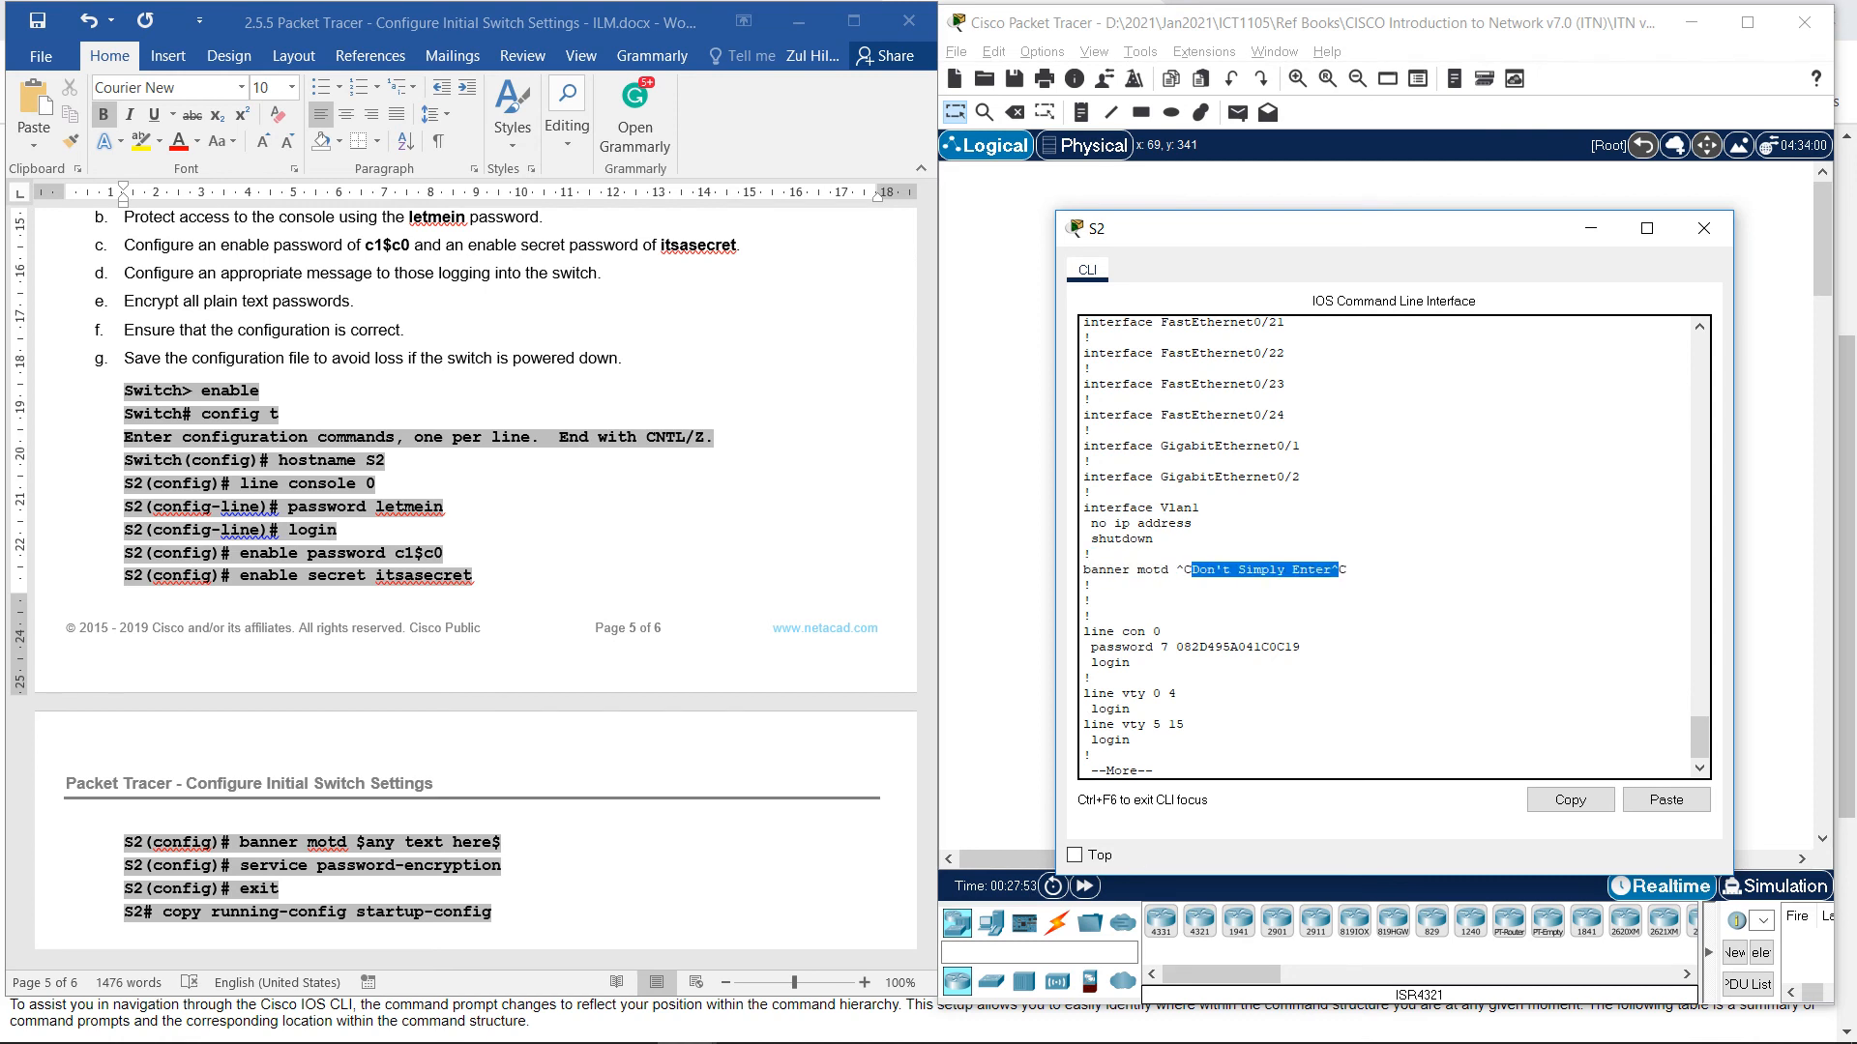
{"action": "key", "text": "Return"}
{"action": "key", "text": "Return"}
{"action": "key", "text": "Return"}
{"action": "key", "text": "Return"}
{"action": "key", "text": "Return"}
{"action": "key", "text": "Return"}
{"action": "key", "text": "Return"}
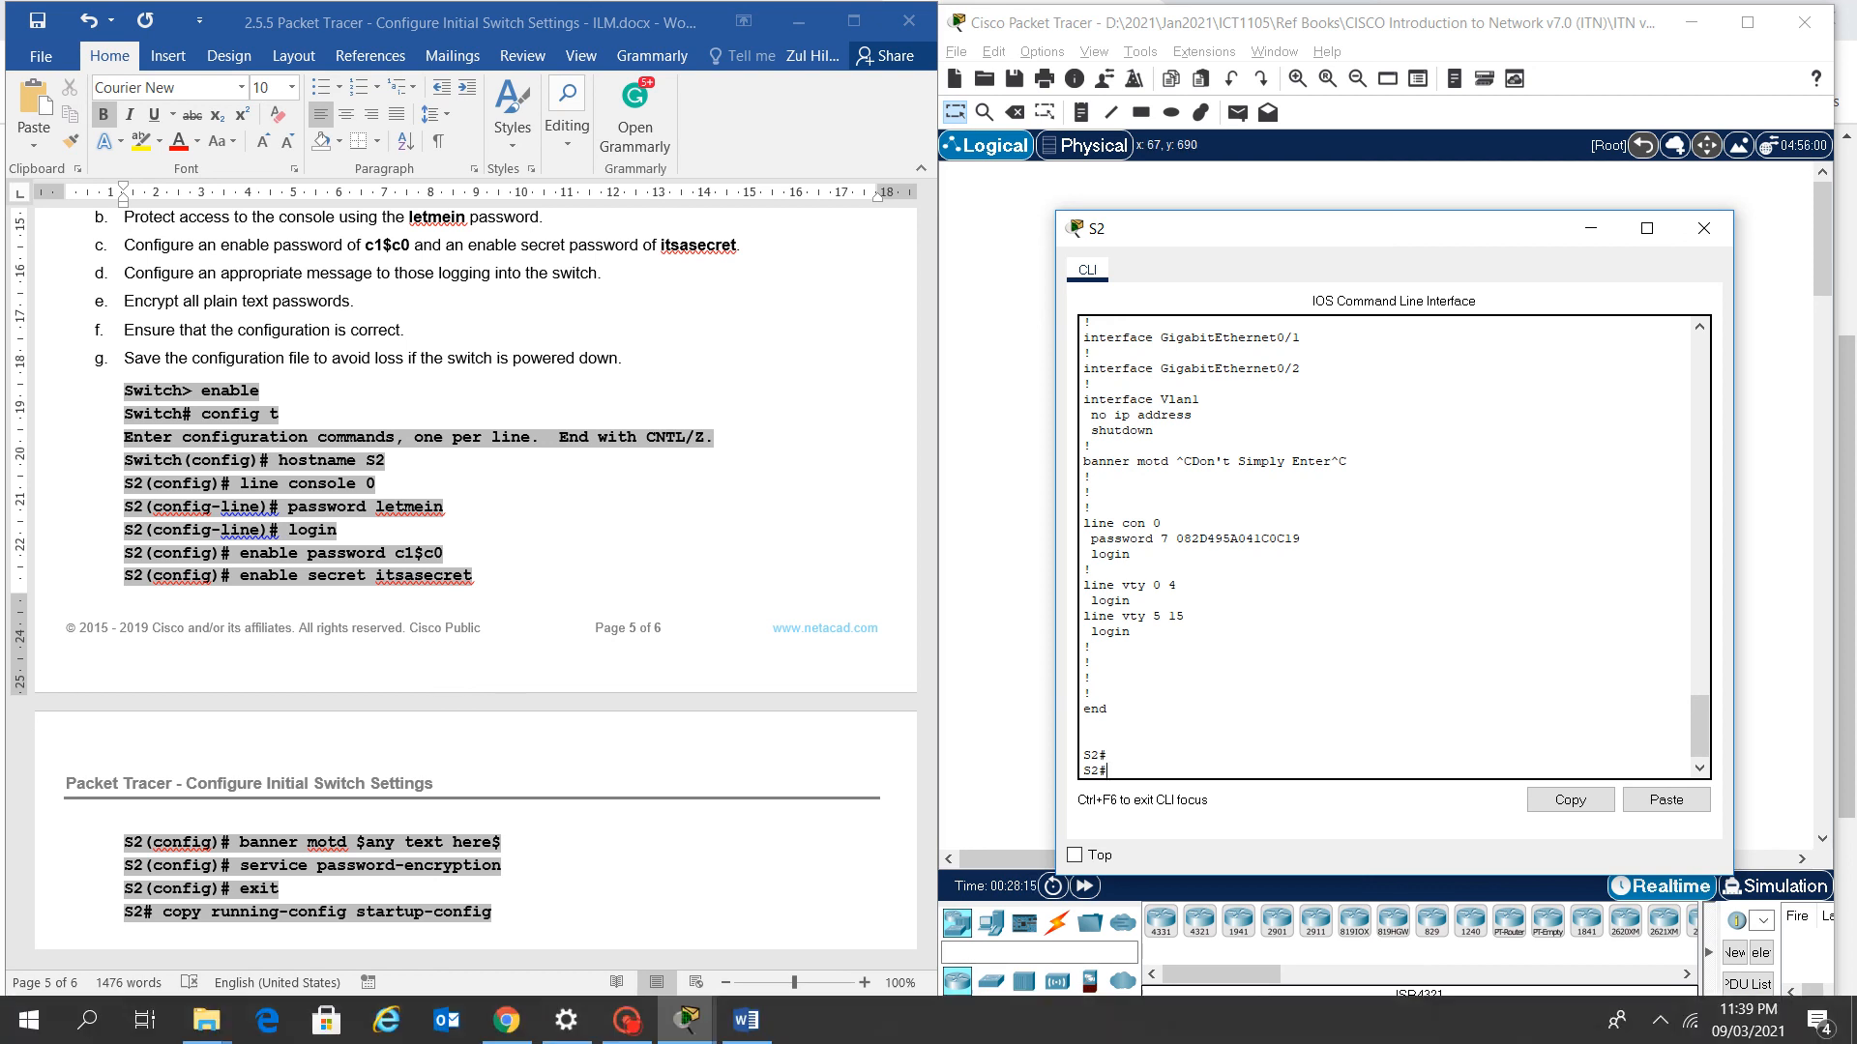
{"action": "left_click", "coordinate": [627, 1021]}
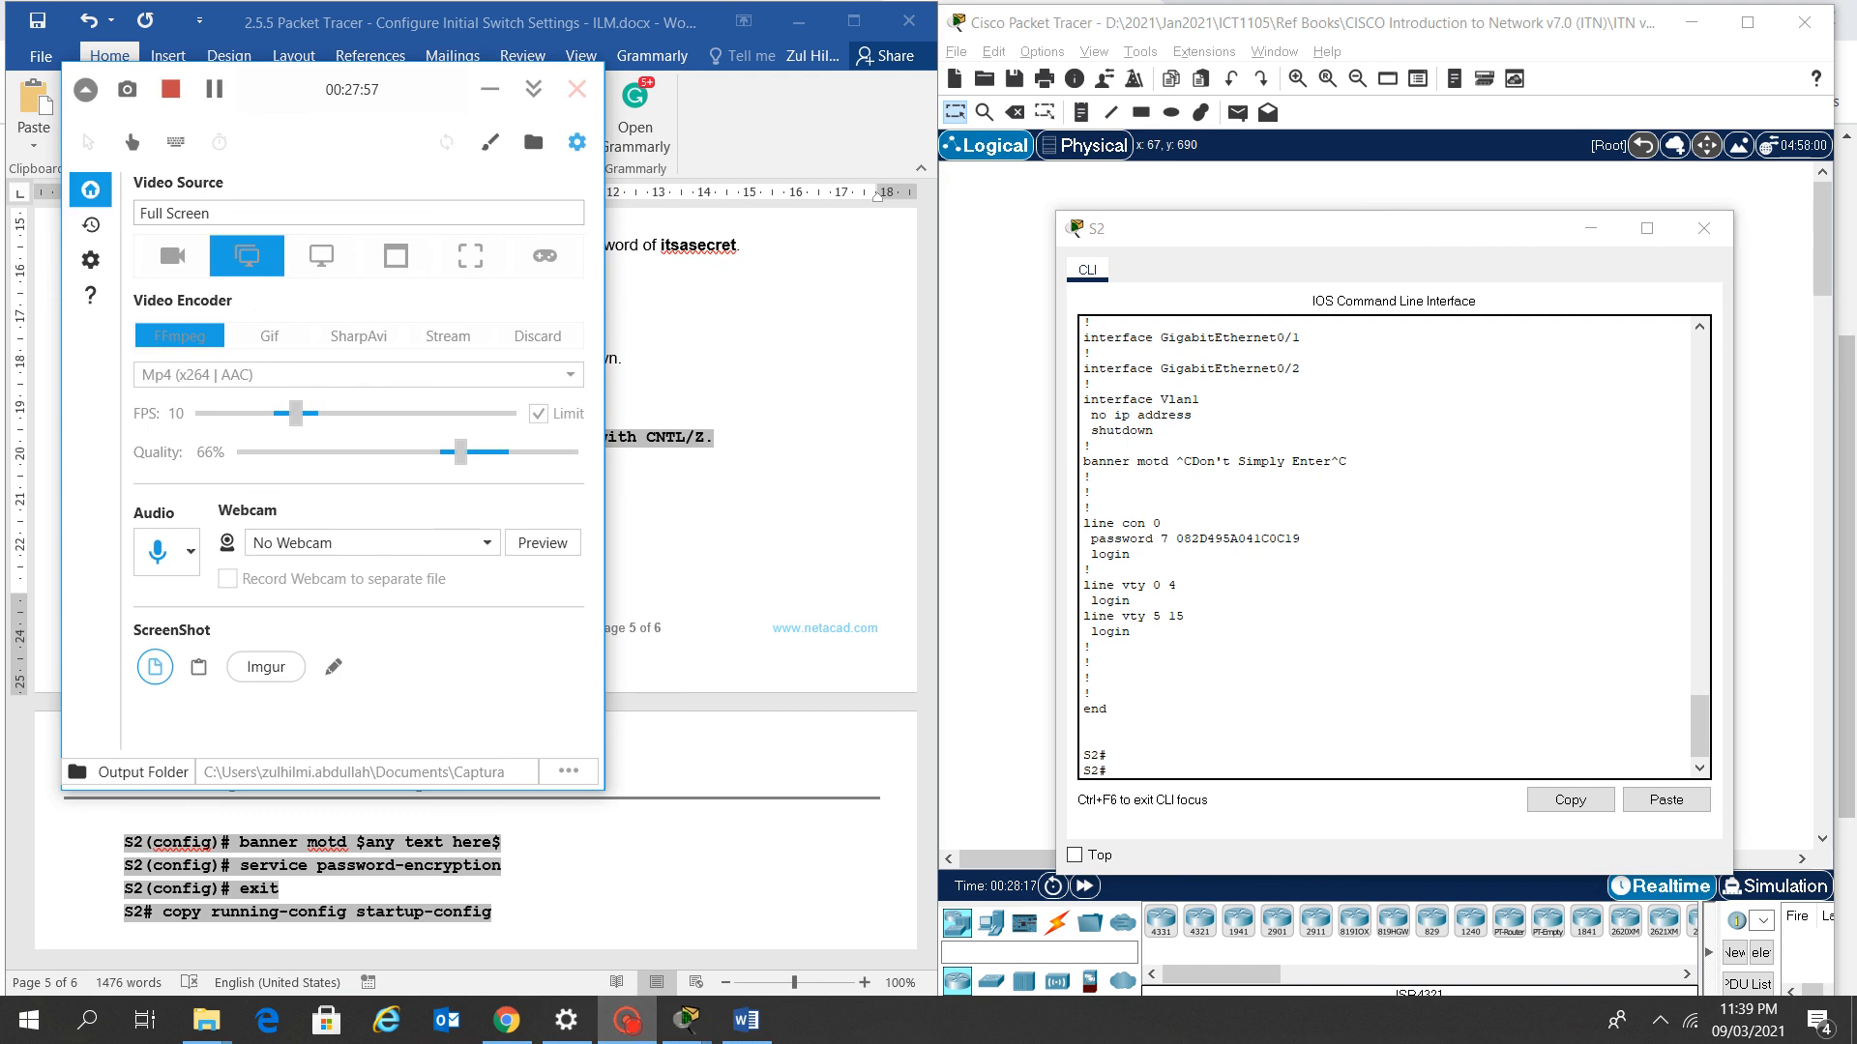